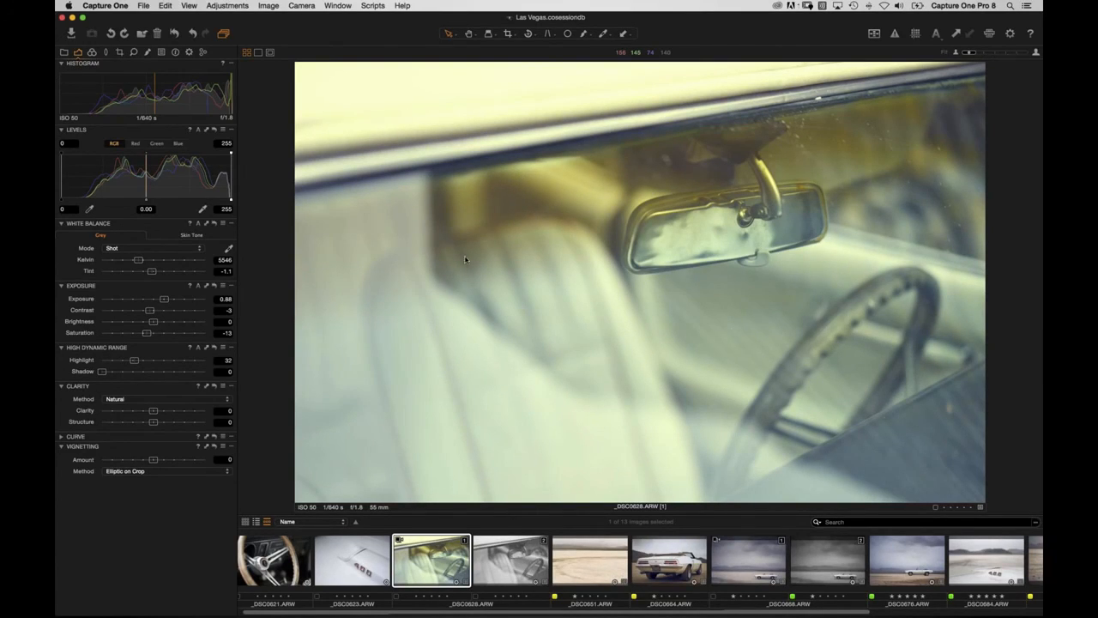
Choose File > New Session… to start a new session in Pictures with the Blank template.
left_click(273, 125)
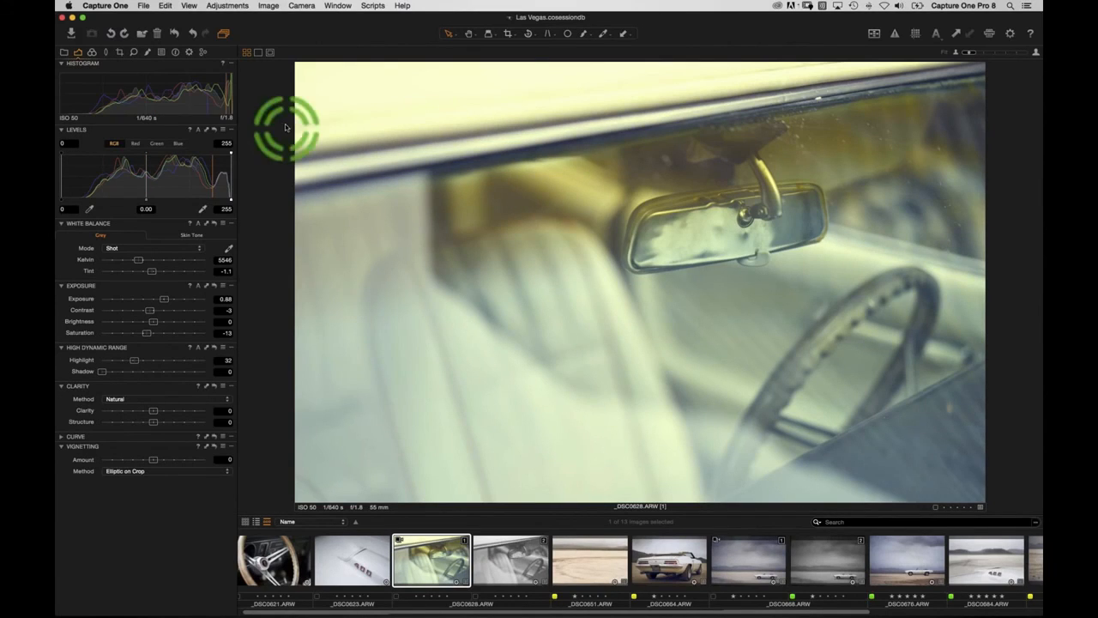
left_click(144, 6)
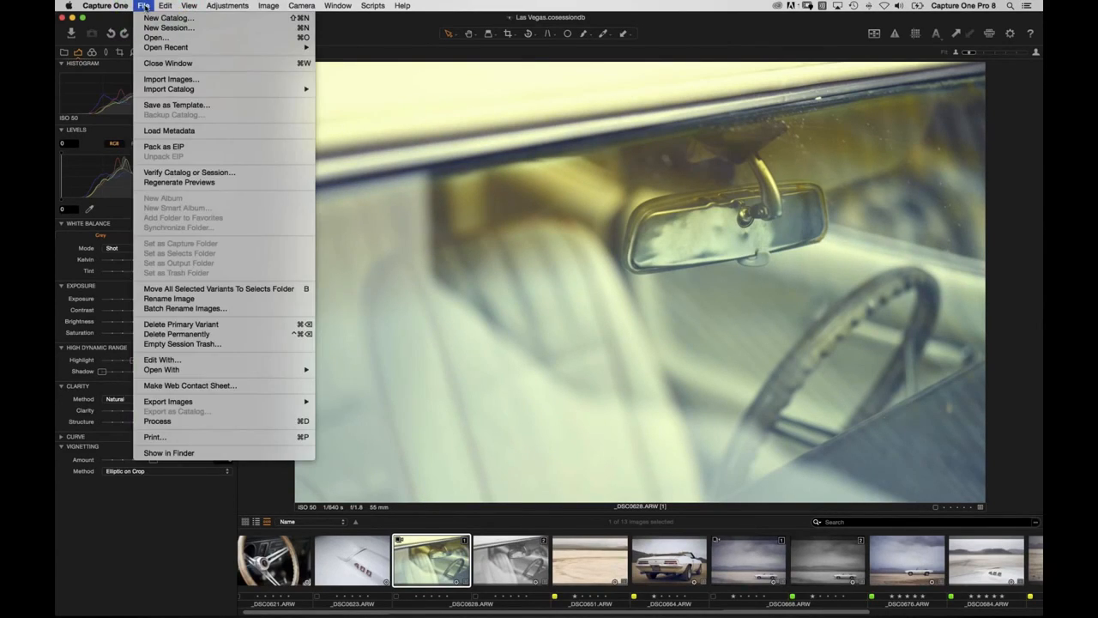
left_click(147, 28)
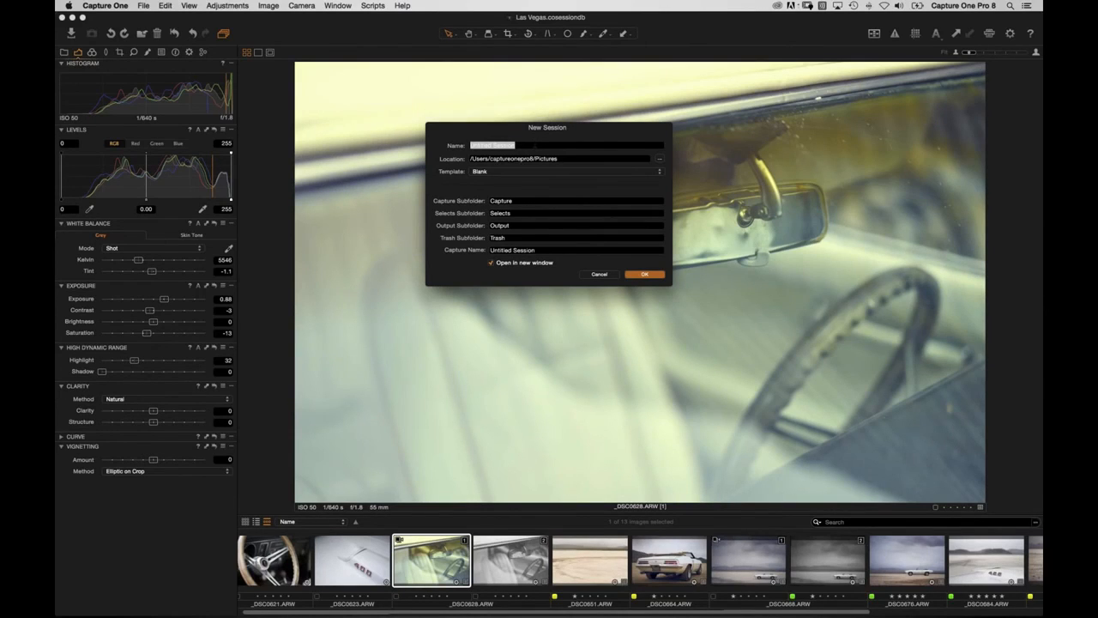
Name the new session 'USA 2015' and confirm to create it.
type("USA")
type("2015")
left_click(648, 275)
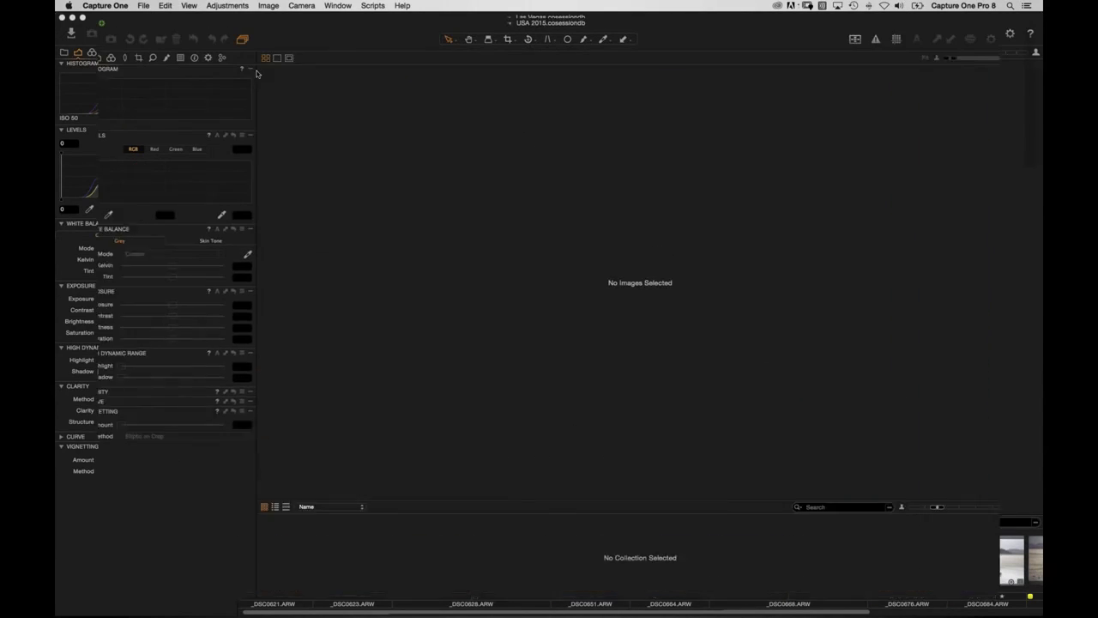
Open the empty Capture Folder from the Library's Session Folders, then bring up Finder.
left_click(65, 52)
left_click(100, 100)
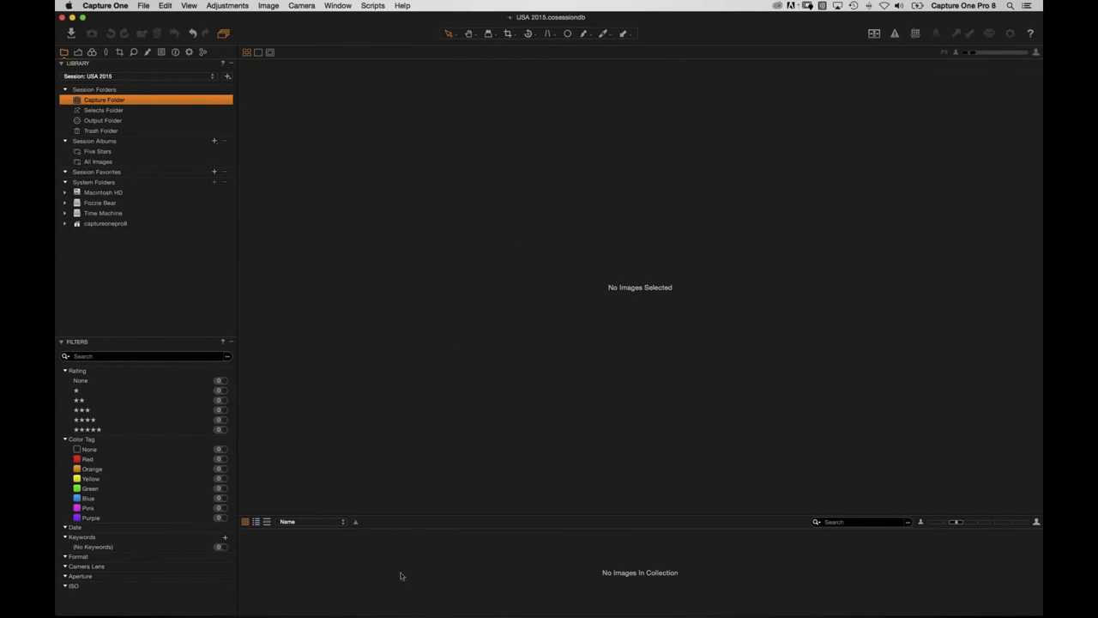
left_click(382, 601)
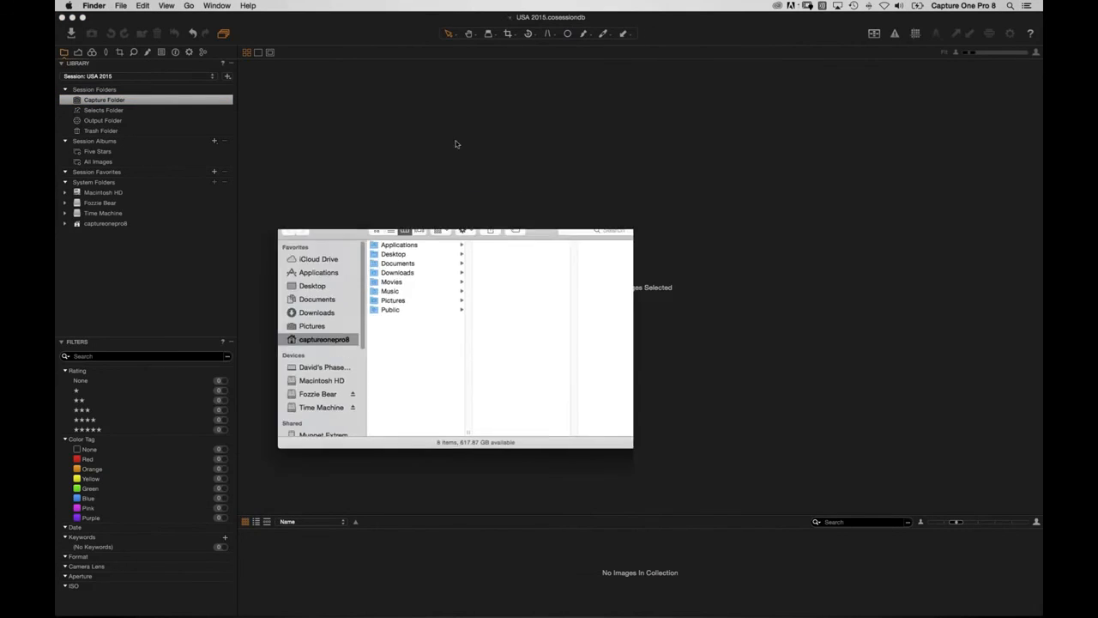
In Finder, inspect Pictures > USA 2015 and its Capture, Output, Selects and Trash subfolders, then close it.
left_click(502, 216)
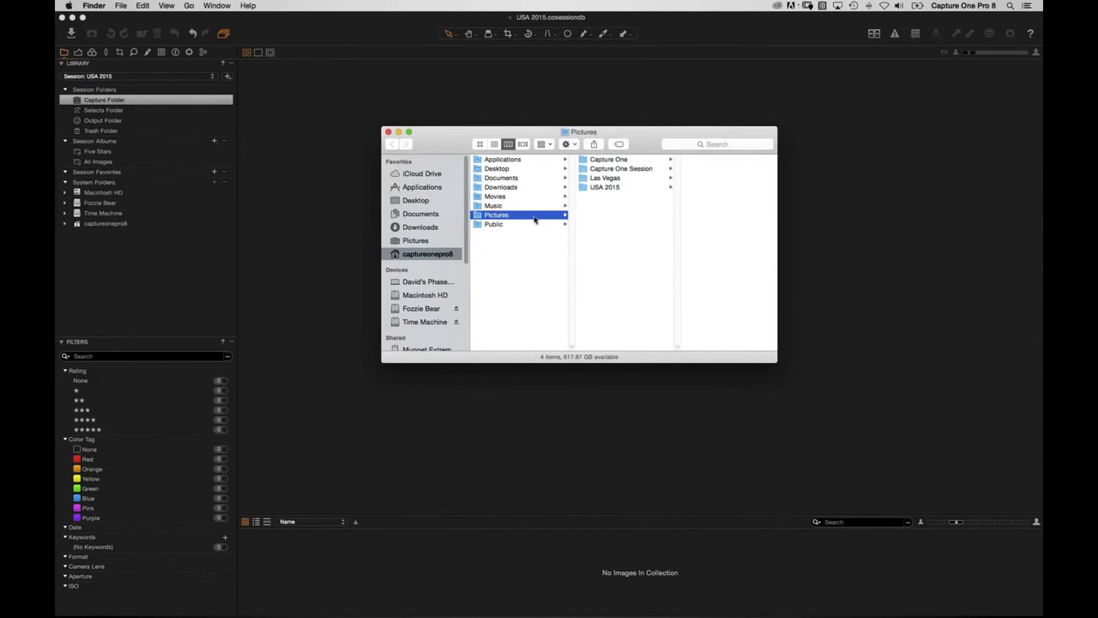
left_click(624, 188)
left_click(725, 159)
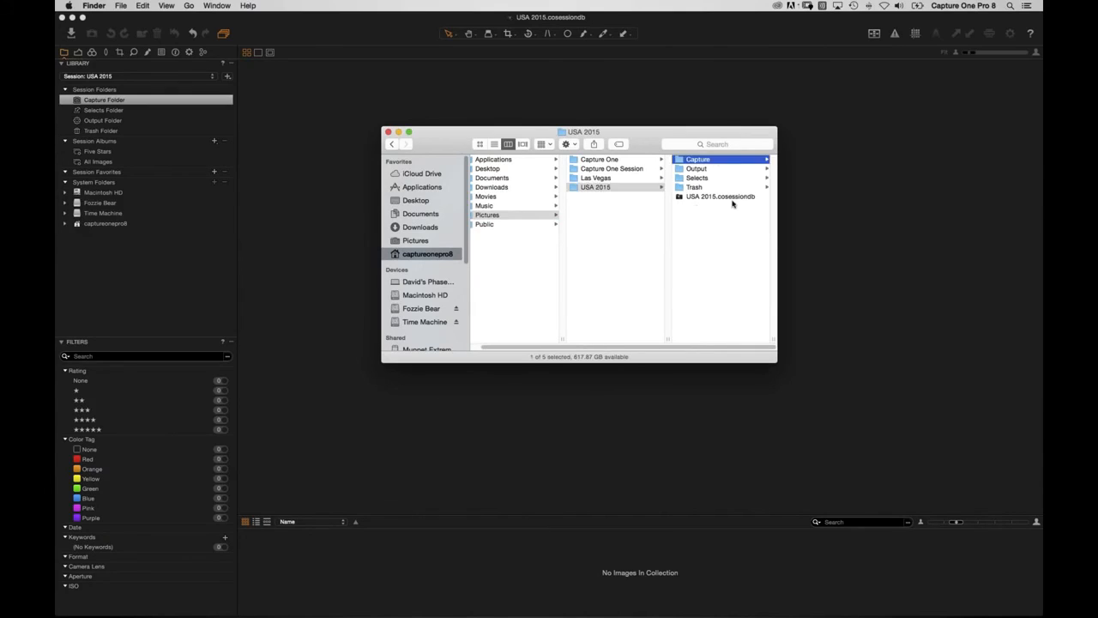
left_click(615, 171)
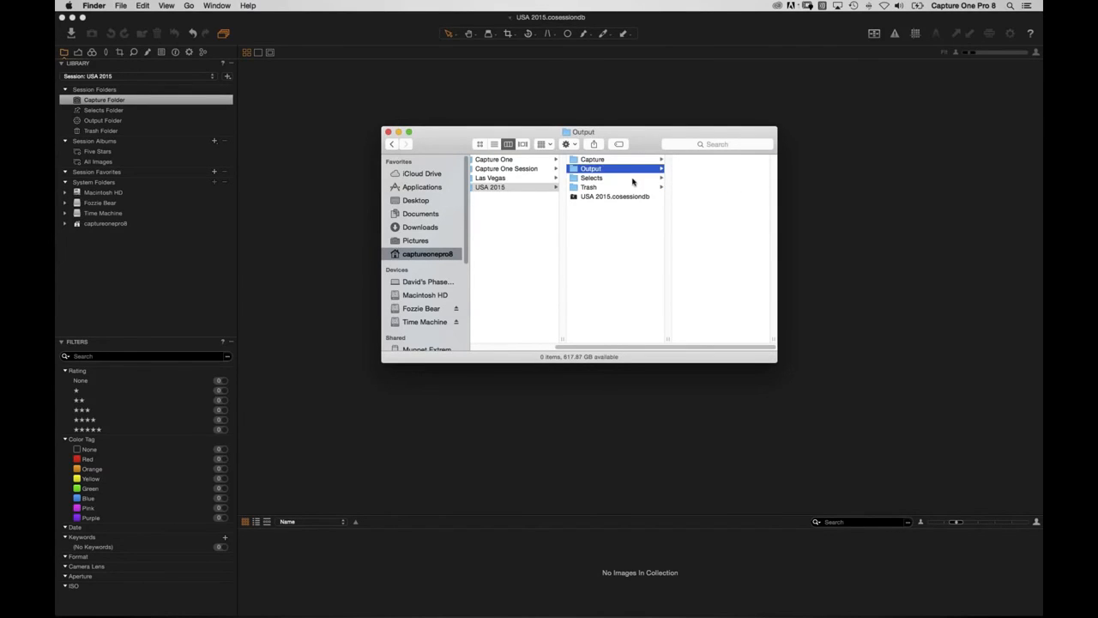
left_click(603, 179)
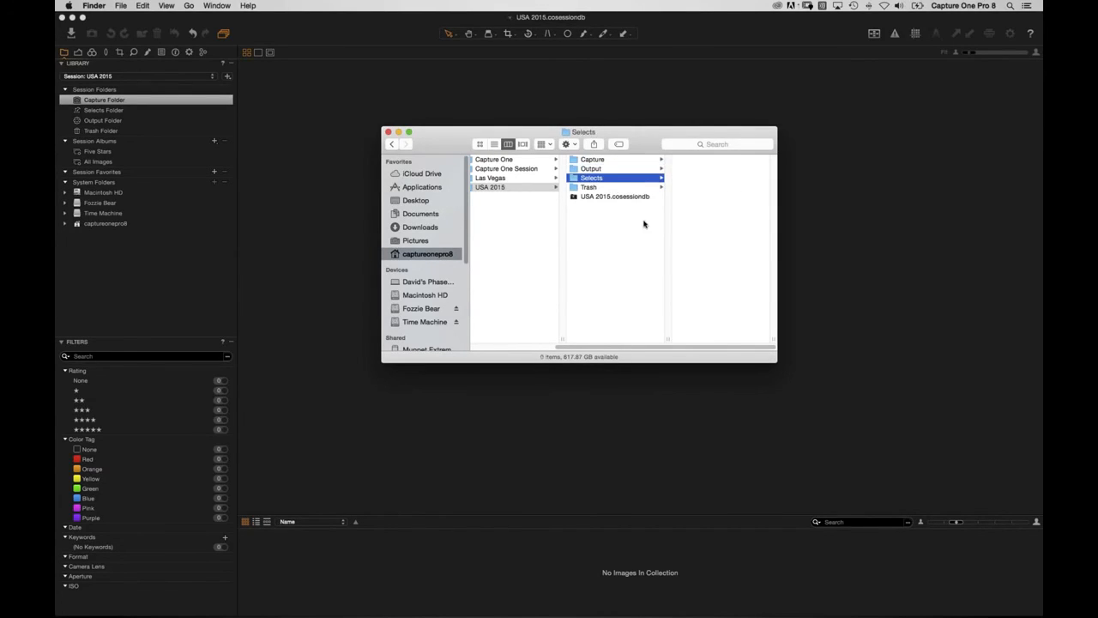
left_click(600, 187)
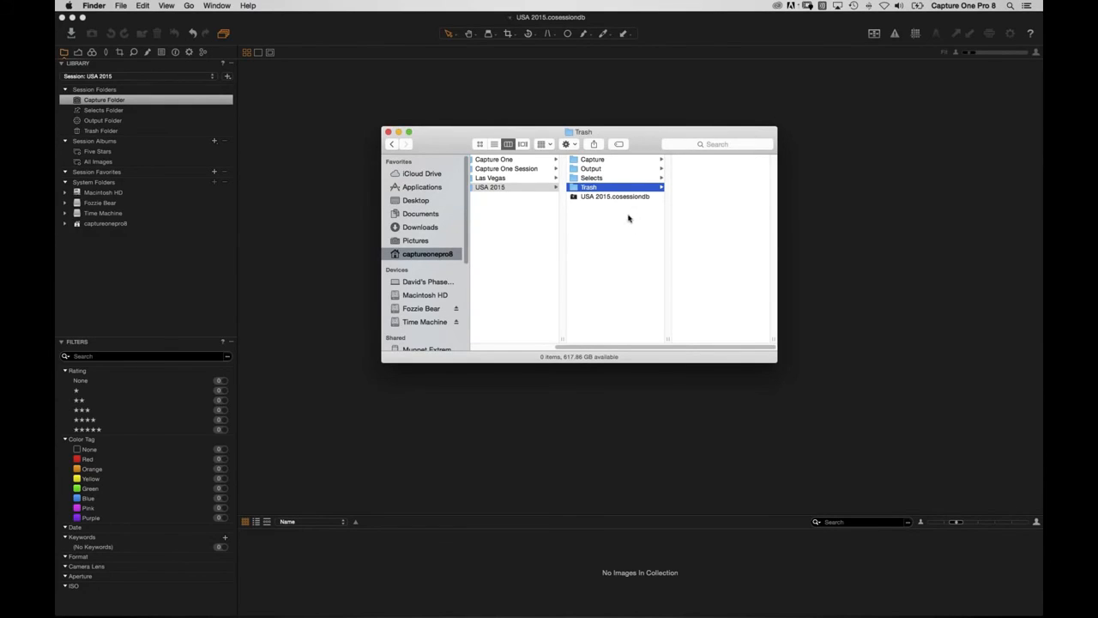
left_click(485, 188)
mouse_move(492, 215)
left_mouse_down()
mouse_move(502, 232)
mouse_move(414, 321)
mouse_move(487, 289)
mouse_move(508, 227)
mouse_move(532, 234)
mouse_move(509, 226)
left_mouse_up()
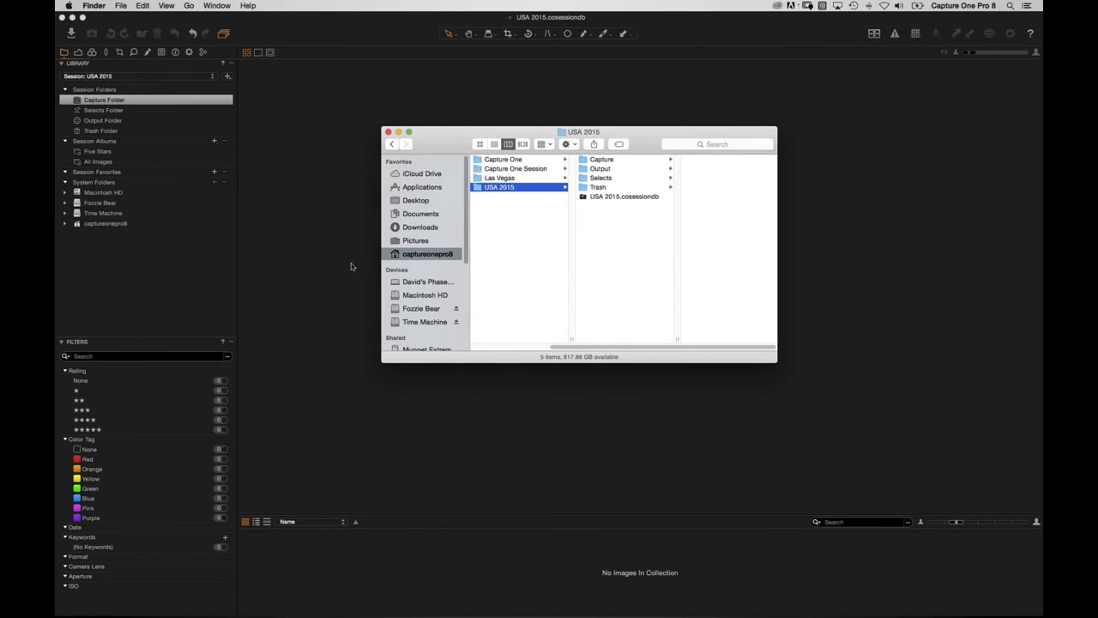
left_click(324, 238)
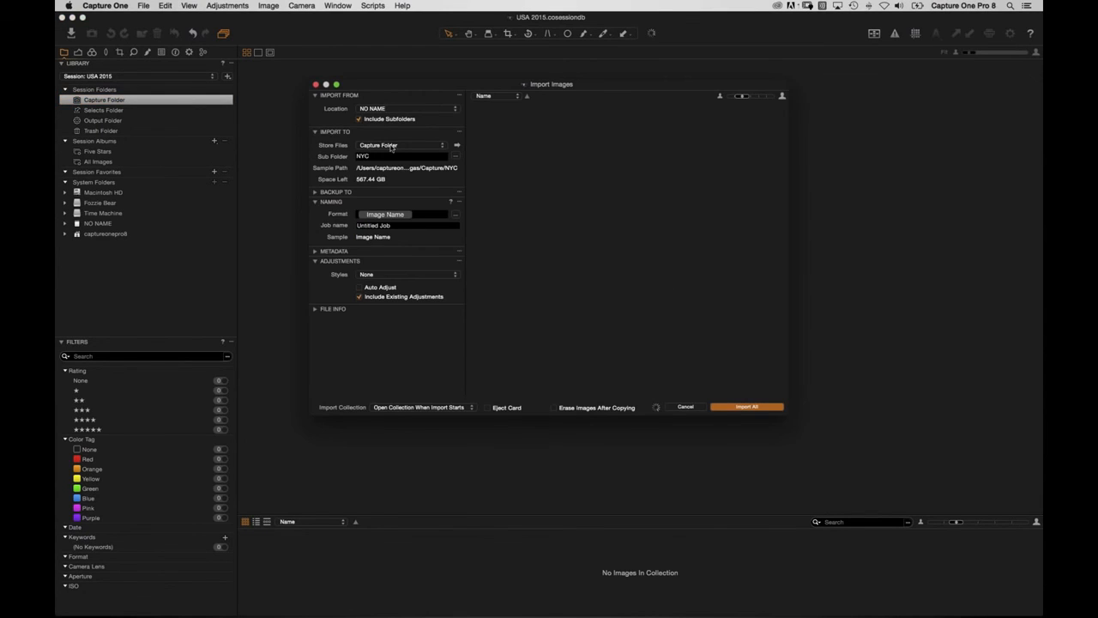
Enlarge the import window and check the 35 ARW files in NO NAME/DCIM/100MSDCF in Finder.
left_click_drag(376, 91, 314, 79)
left_click_drag(732, 403, 969, 491)
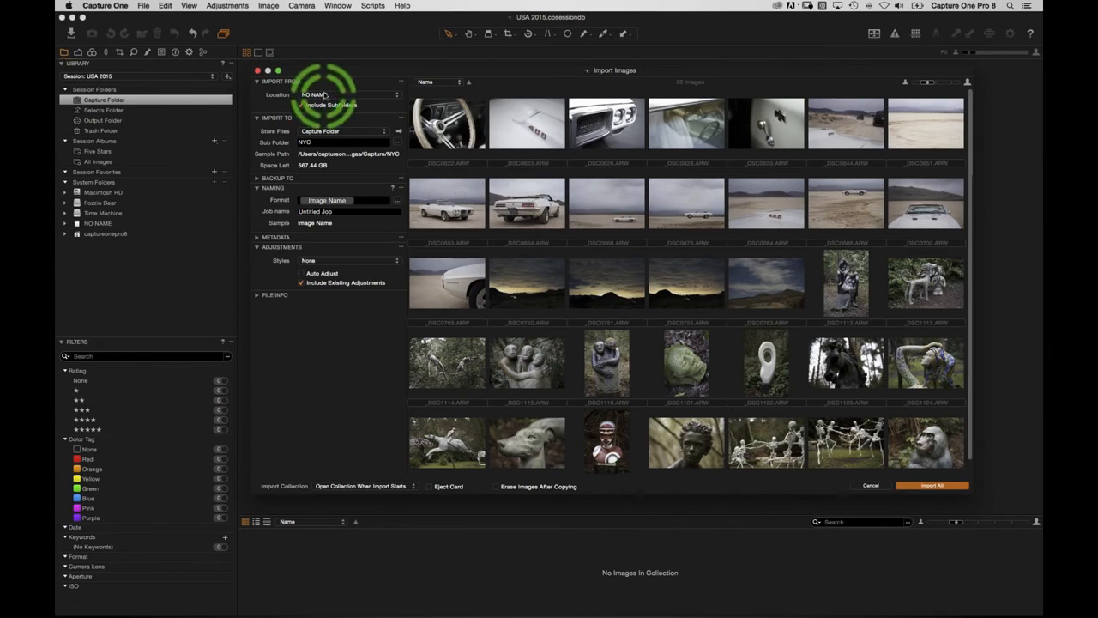
key("super+Tab")
left_click(445, 308)
left_click(433, 336)
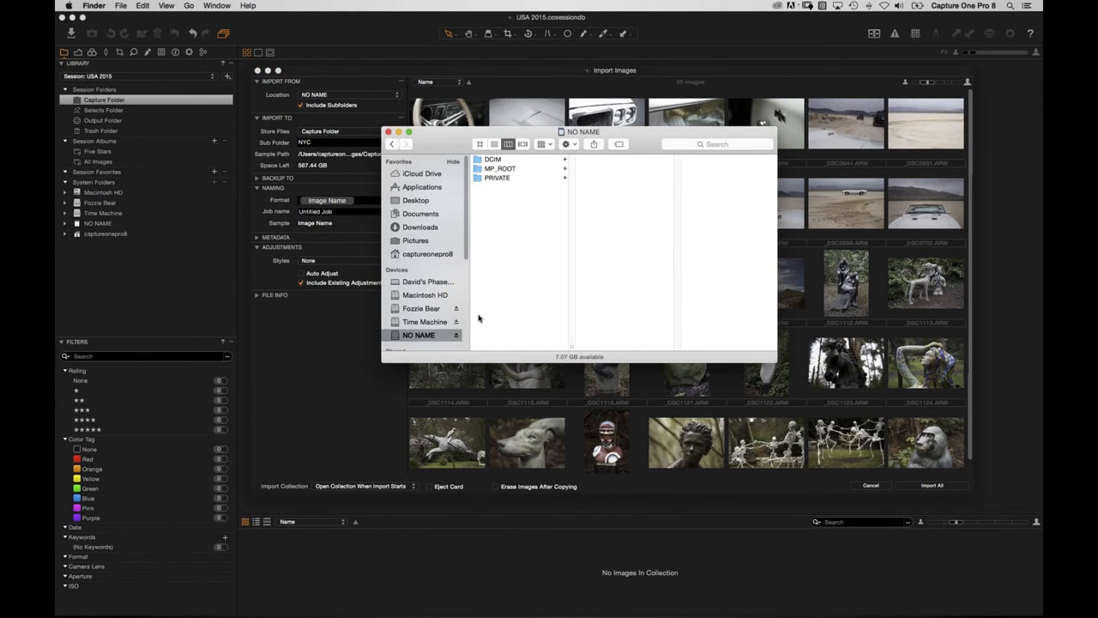
left_click(516, 160)
left_click(608, 160)
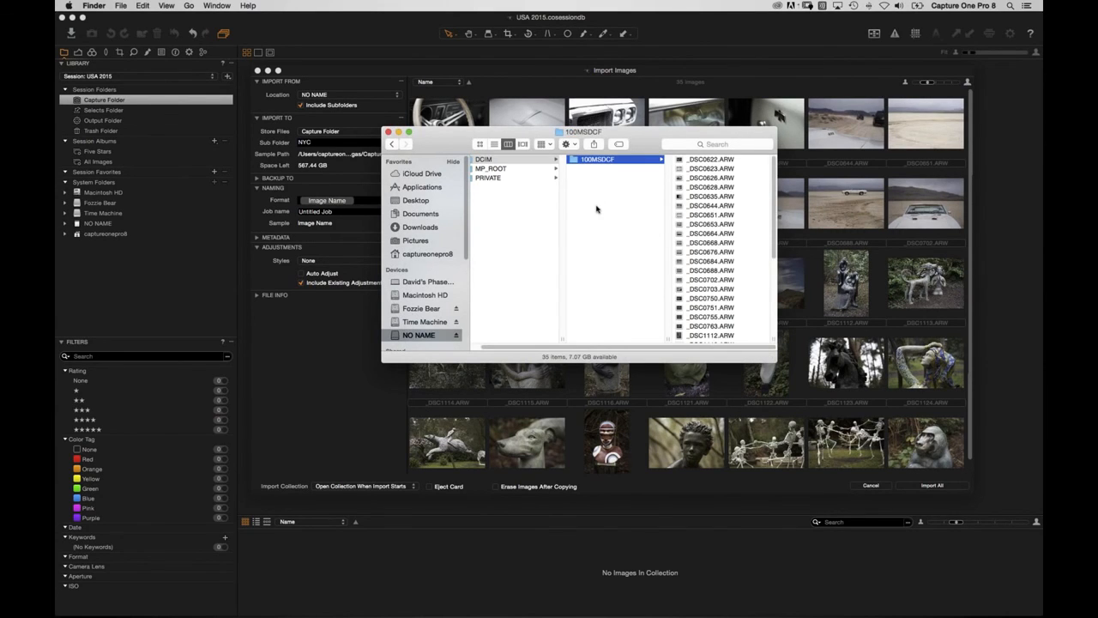
left_click(388, 131)
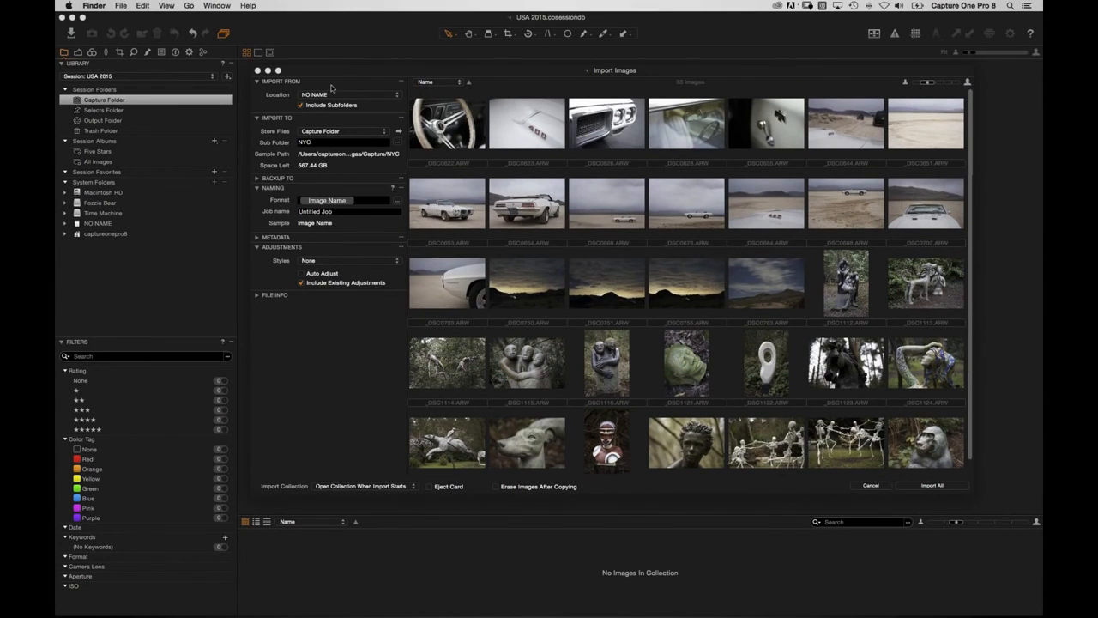
Clear NYC from the import's Sub Folder field.
left_click(321, 144)
left_click_drag(321, 145, 282, 146)
key("BackSpace")
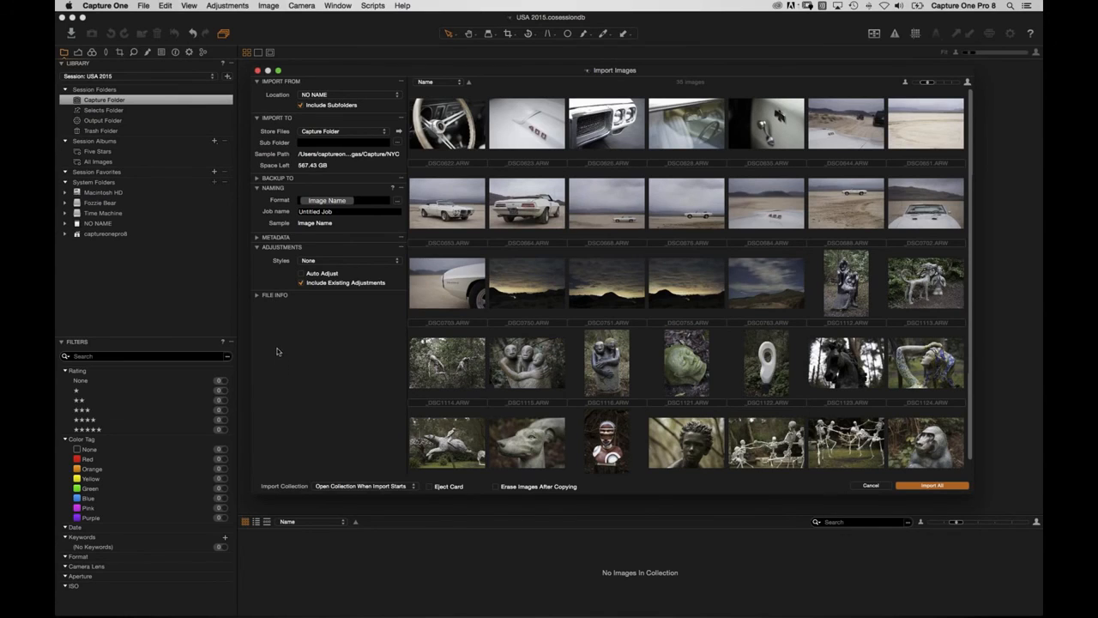
Expand the Backup To and Metadata options and turn off Include Existing Adjustments.
left_click(256, 178)
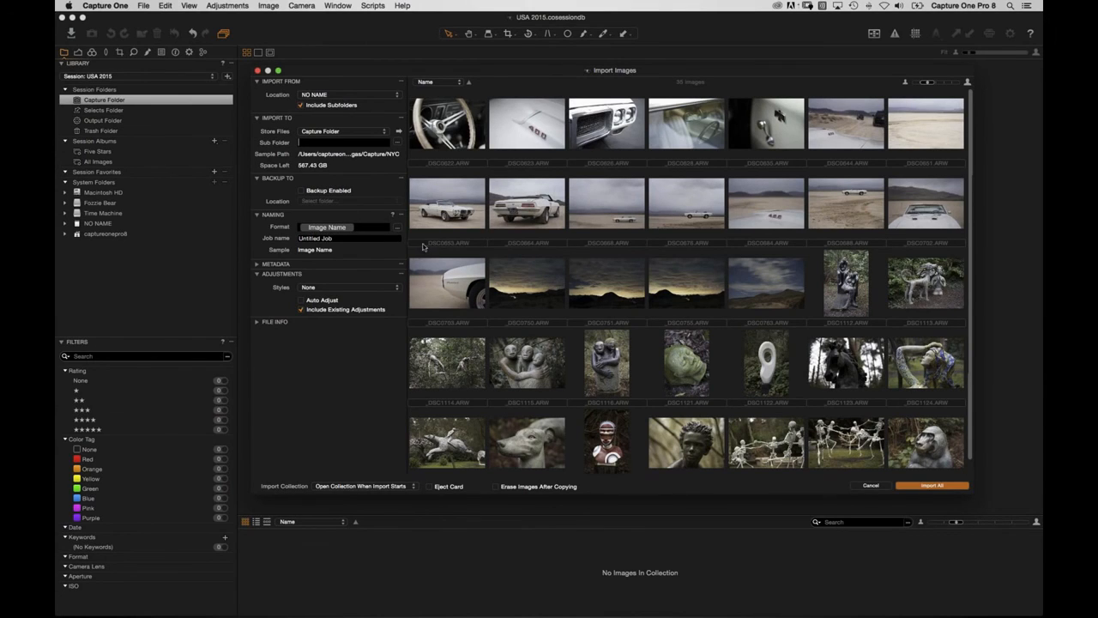
left_click(256, 264)
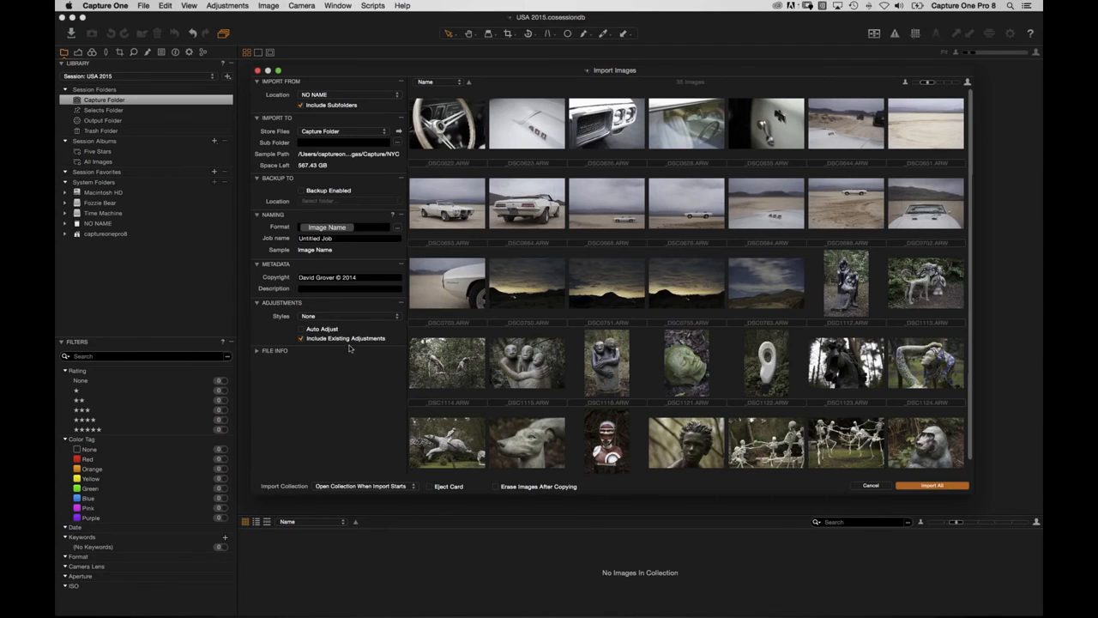
left_click(301, 339)
left_click(314, 141)
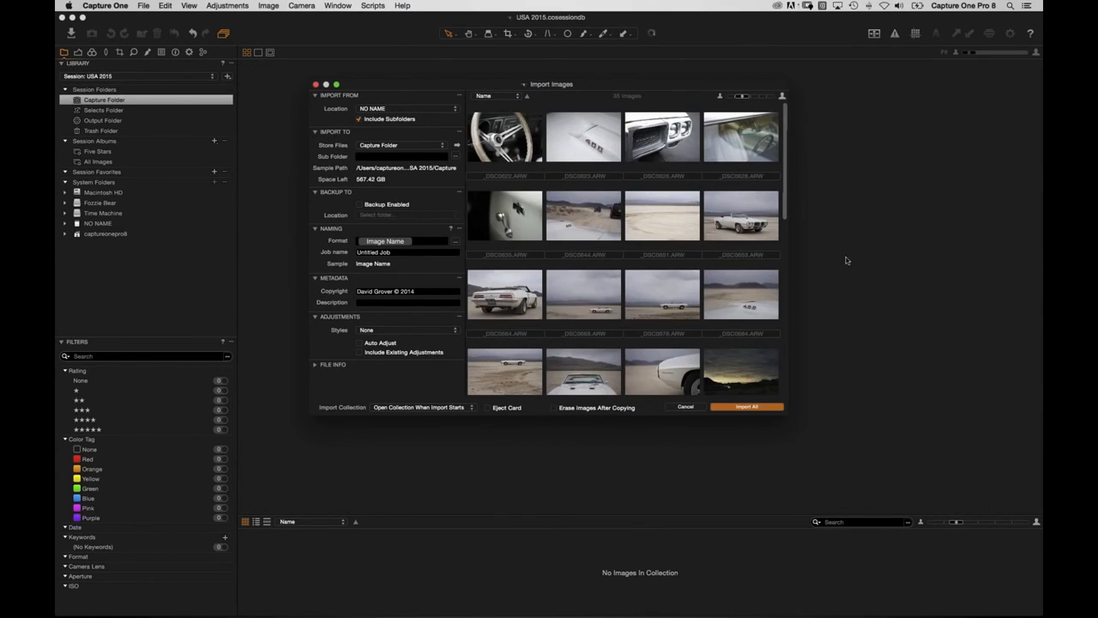
Import all 35 ARW images from the card into the USA 2015 Capture Folder.
left_click_drag(377, 84, 369, 98)
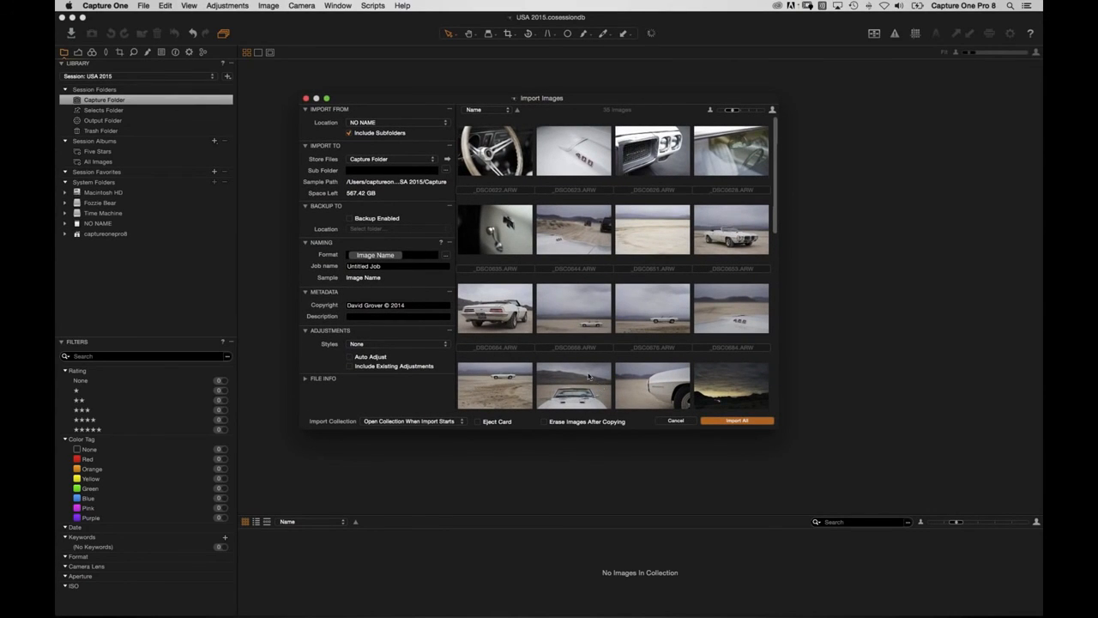
left_click(733, 421)
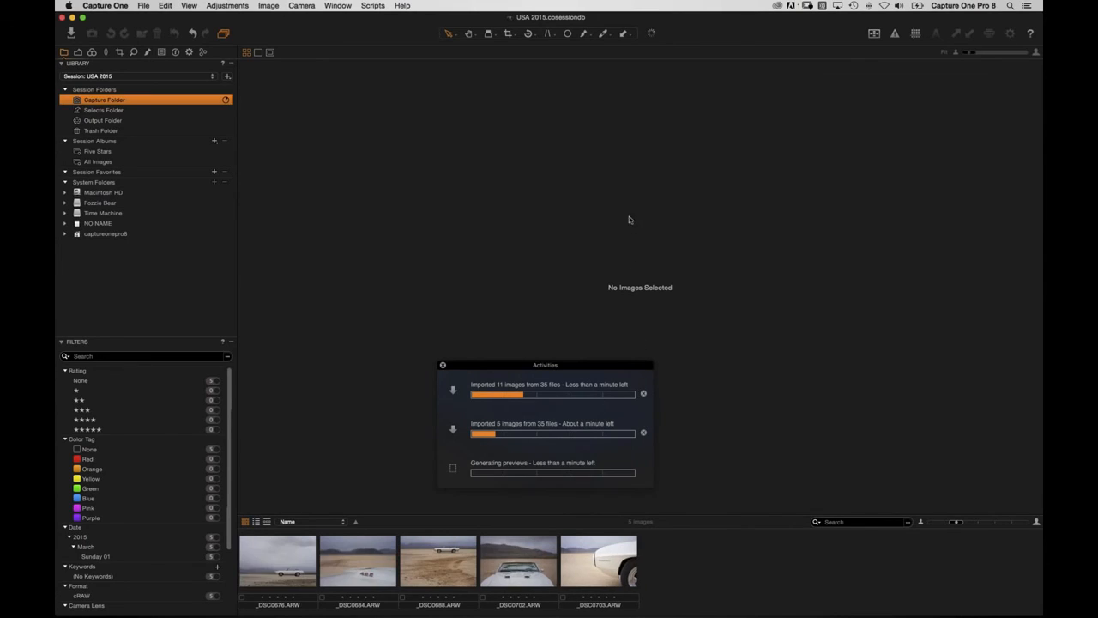
key("super+Tab")
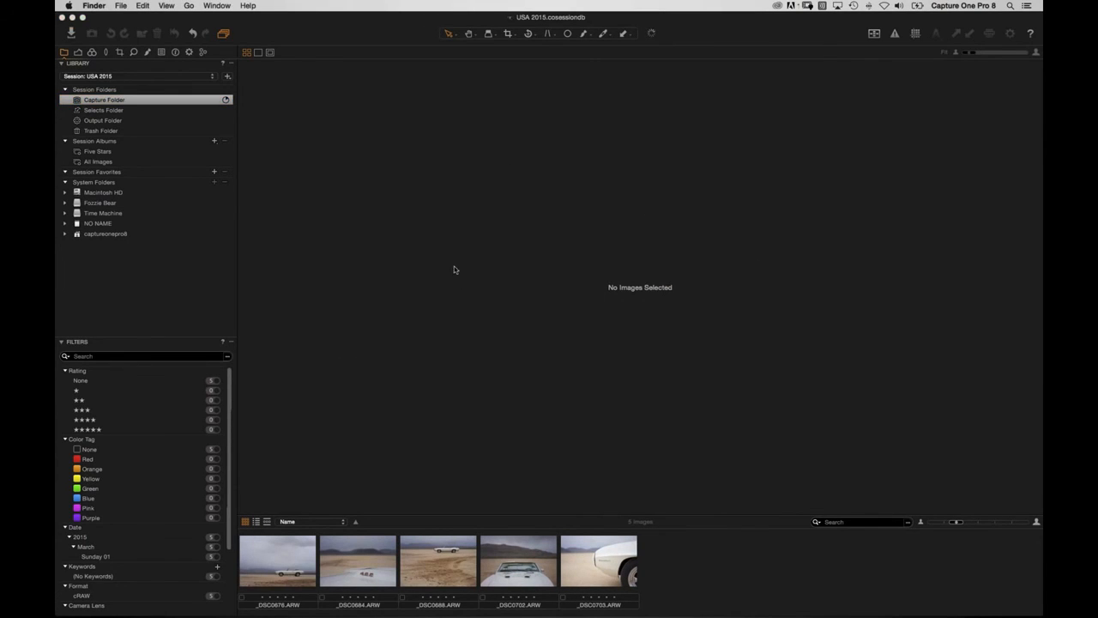
Watch the USA 2015 Capture folder fill in Finder, then show the imports as a full thumbnail grid.
left_click(518, 16, "super")
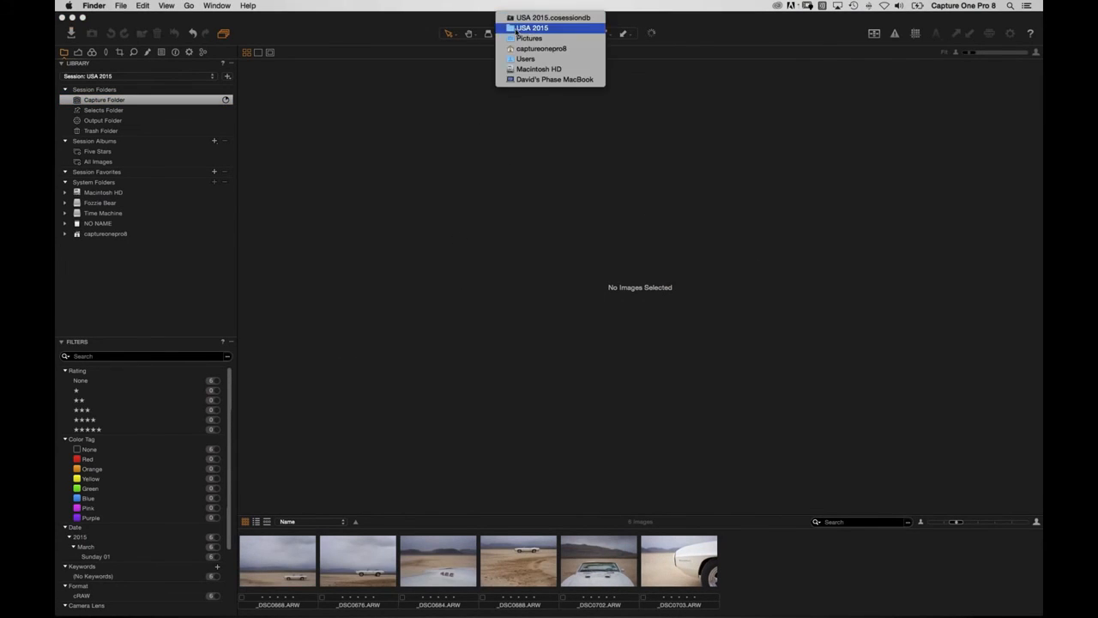
left_click(516, 29)
left_click(592, 140)
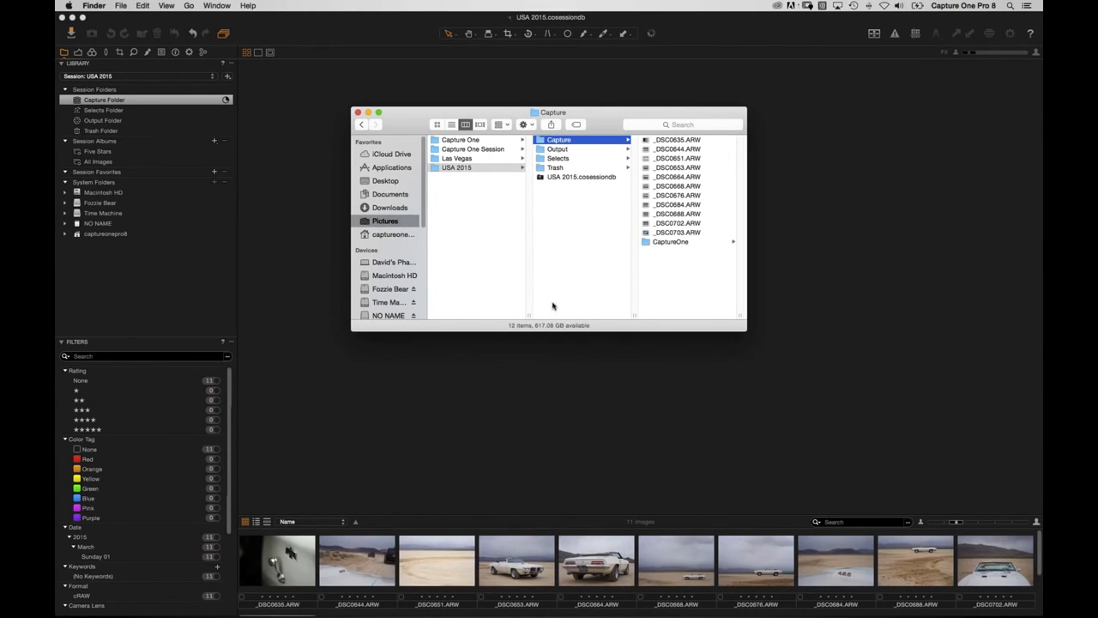
left_click(554, 384)
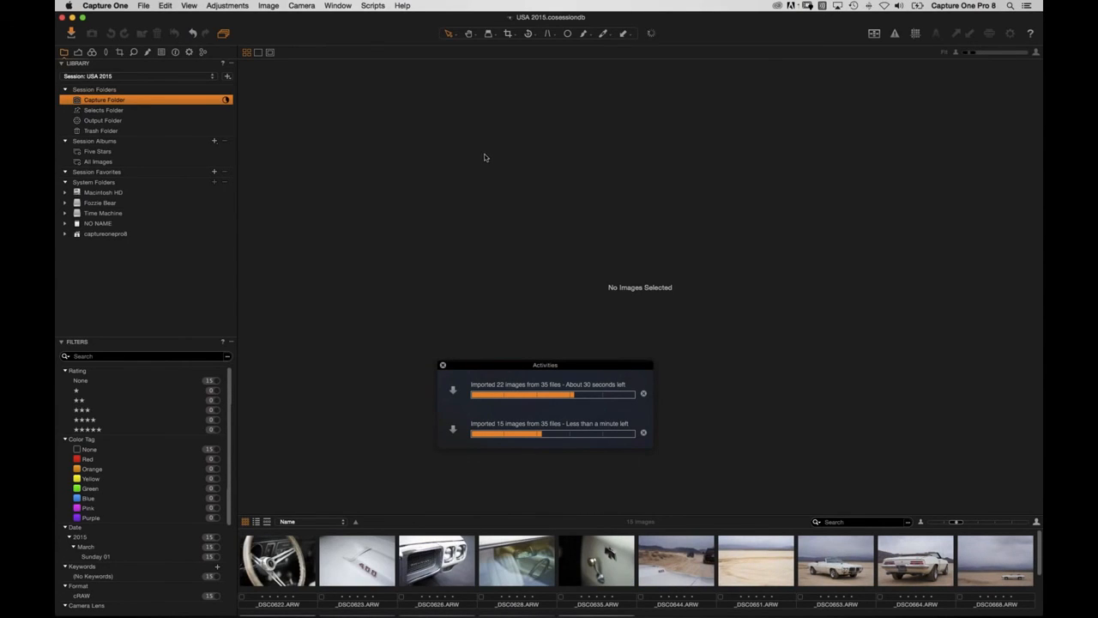
key("super+Tab")
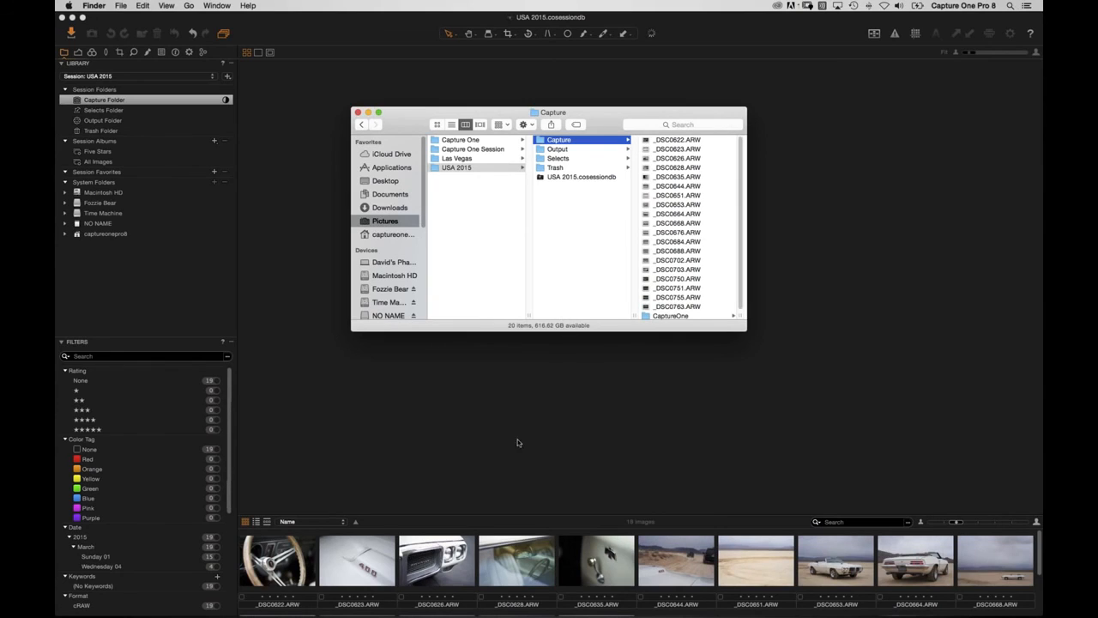
left_click(478, 429)
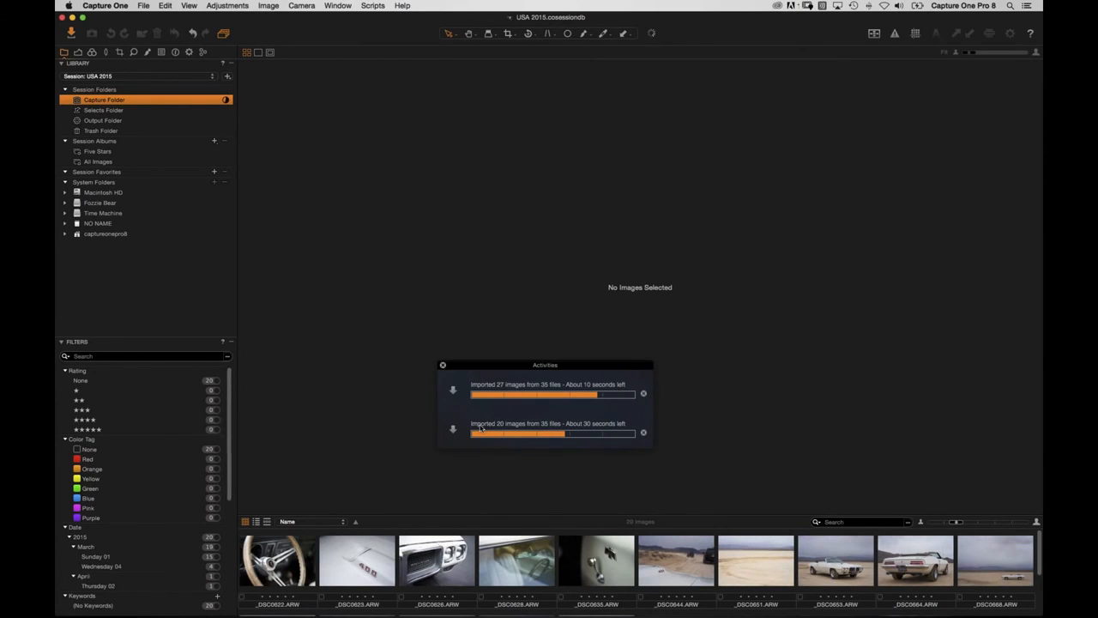
left_click(443, 364)
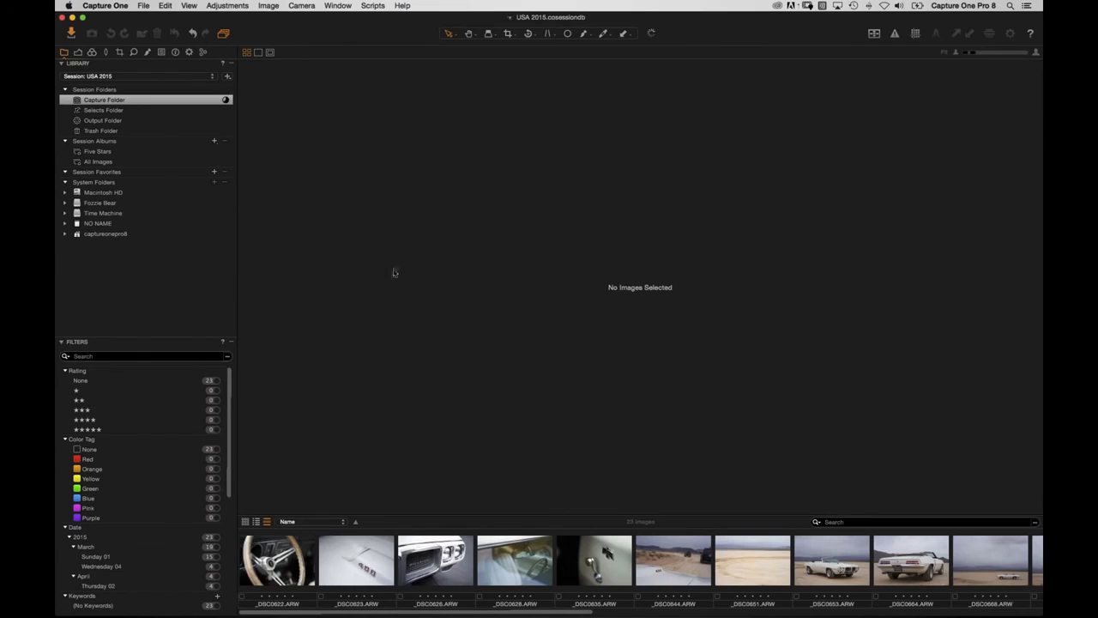
key("alt+super+v")
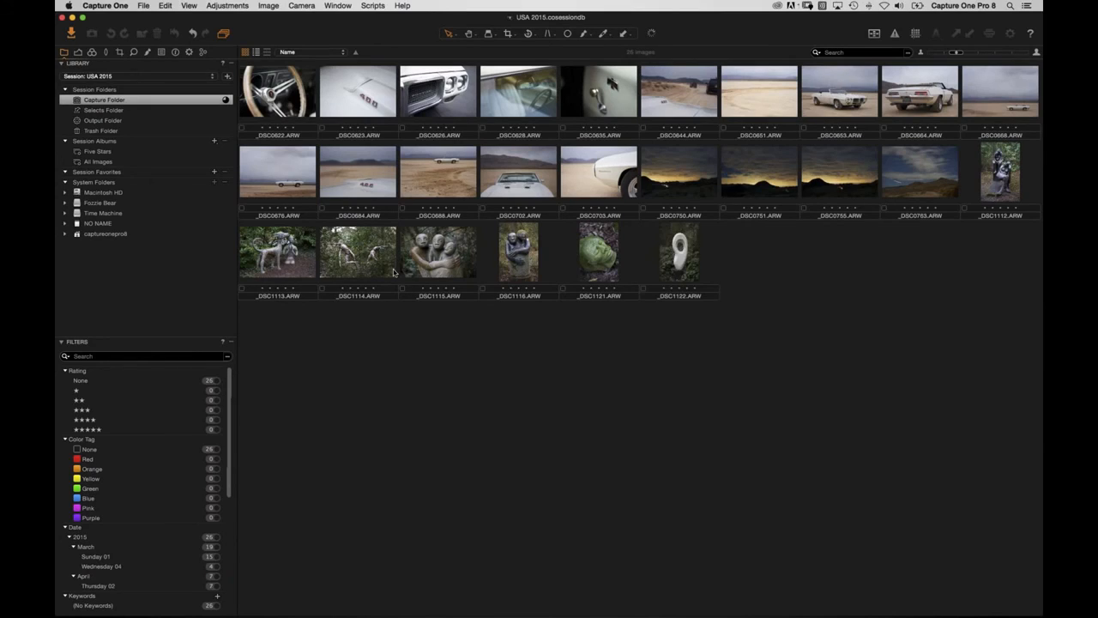
Check the Capture folder in Finder and return to Capture One while the last images import.
key("super+Tab")
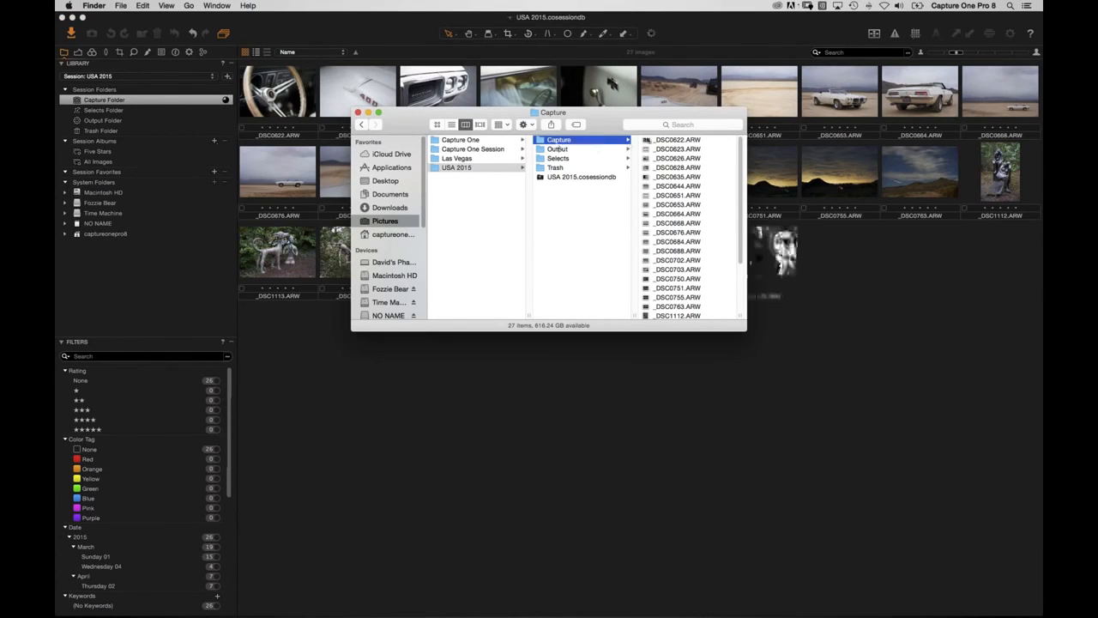
left_click(644, 395)
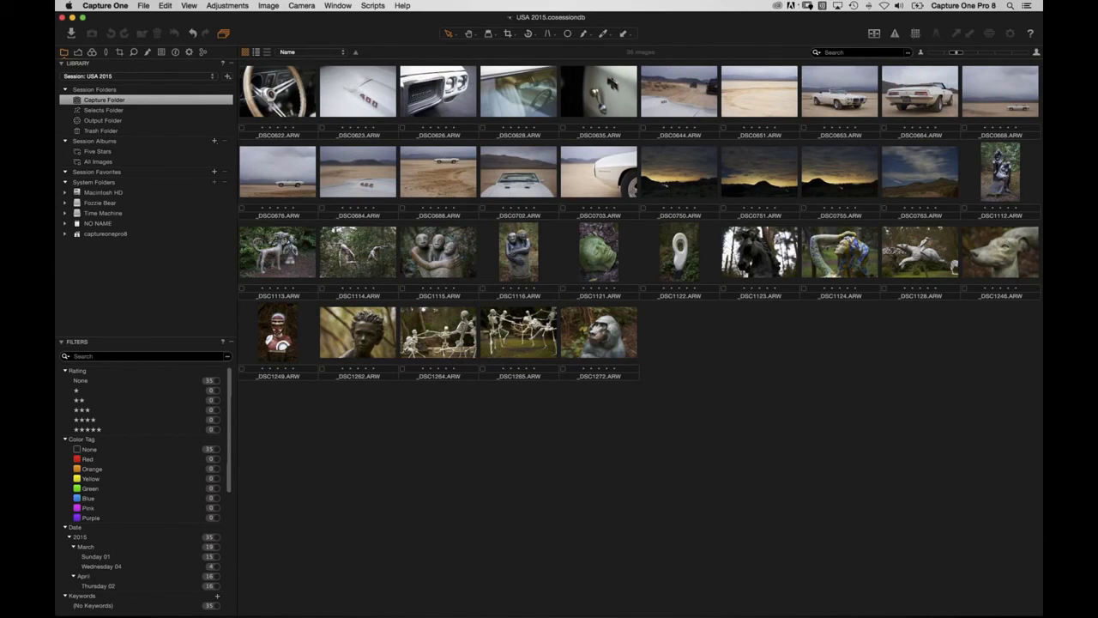
key("super+Tab")
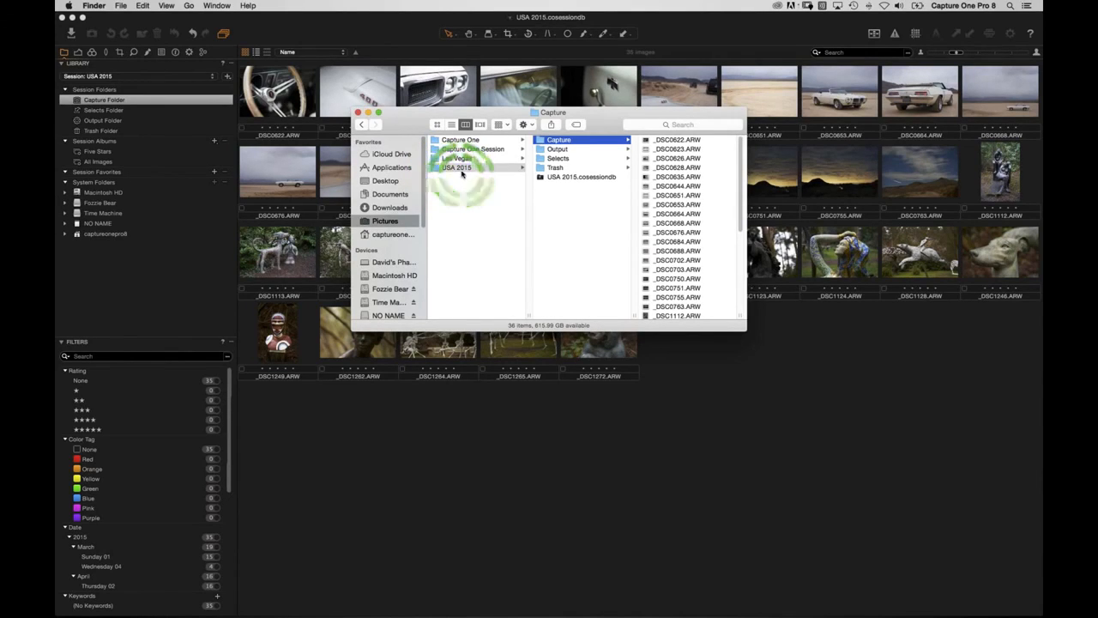
left_click(585, 150)
left_click(573, 158)
left_click(566, 168)
left_click(569, 140)
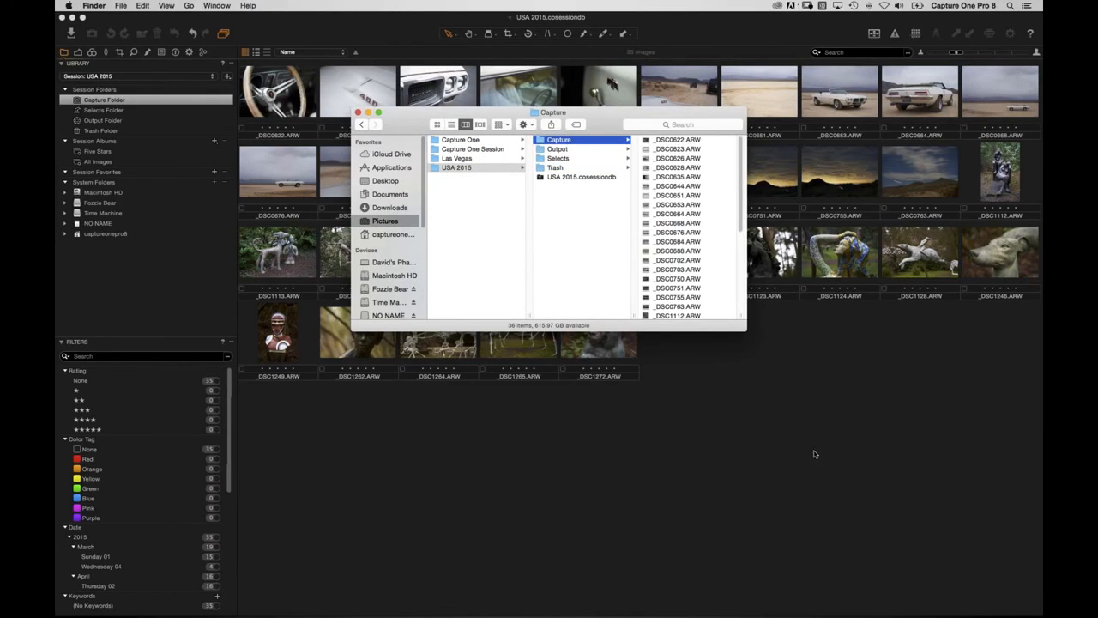
left_click(815, 450)
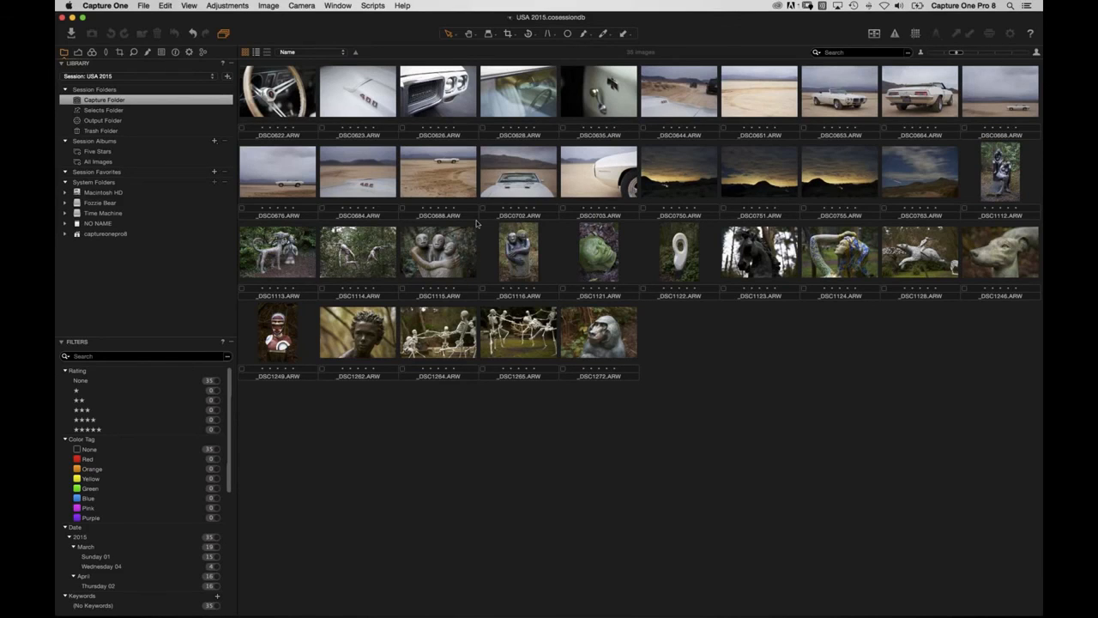
Open _DSC0622 in the viewer, inspect the steering wheel hub at 100%, then fit it again.
double_click(273, 95)
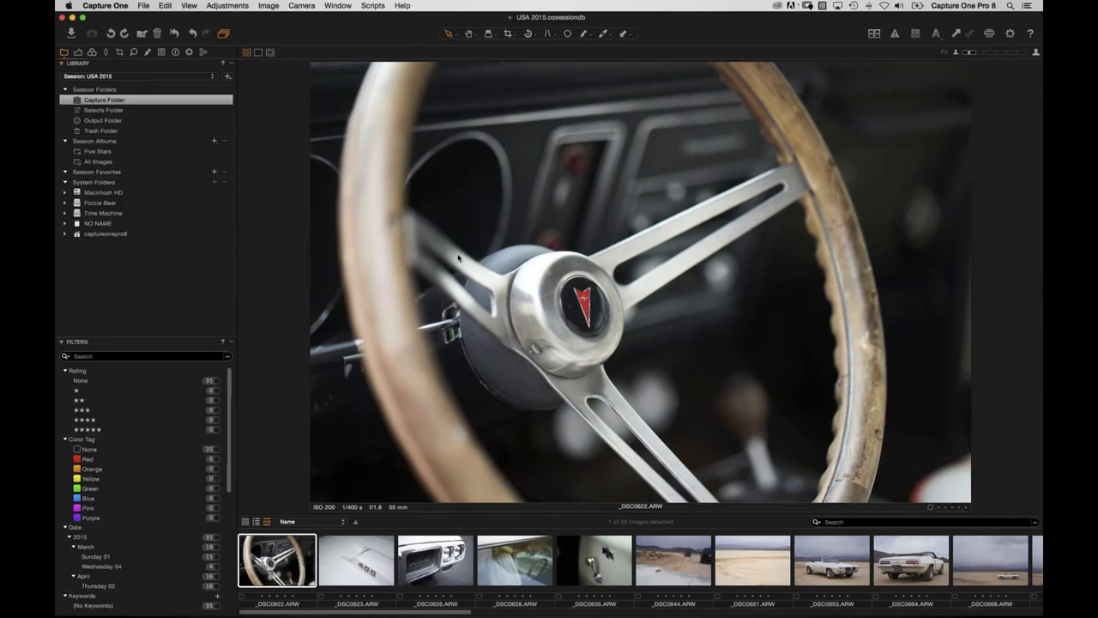
key("h")
double_click(580, 359)
left_click_drag(632, 233, 549, 330)
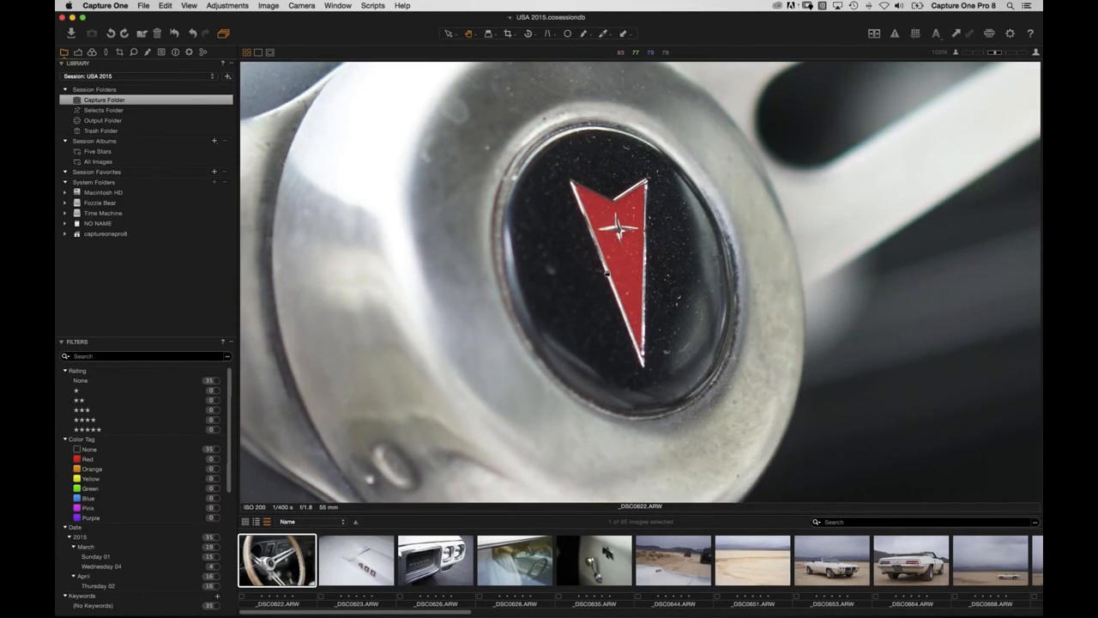
double_click(616, 325)
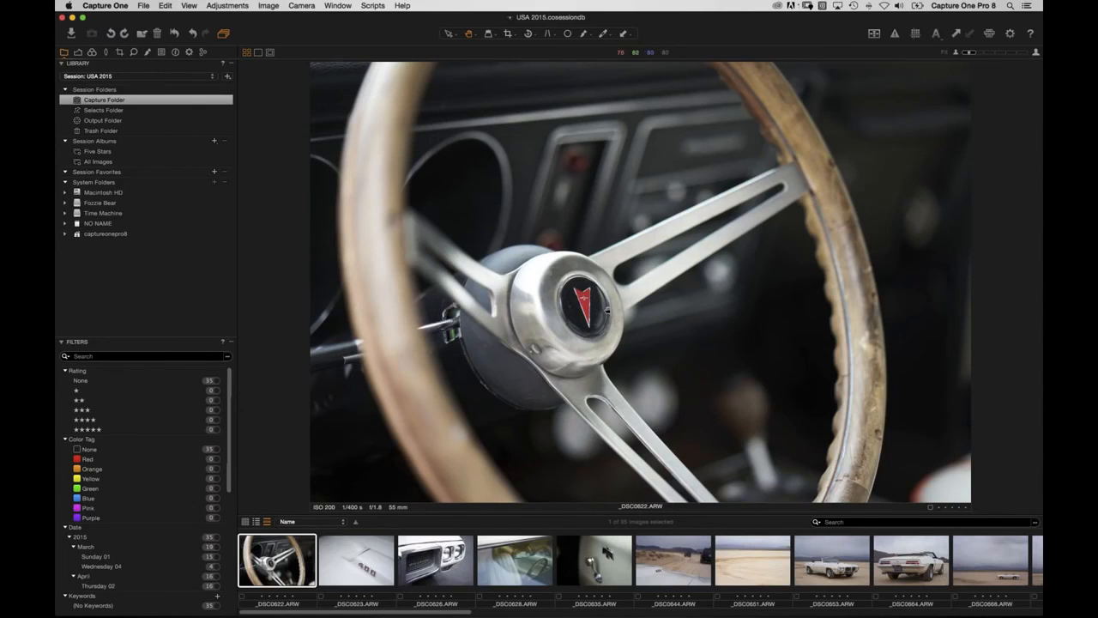
Hide the viewer and check the session's Output and Selects folders in Finder.
key("super+alt+v")
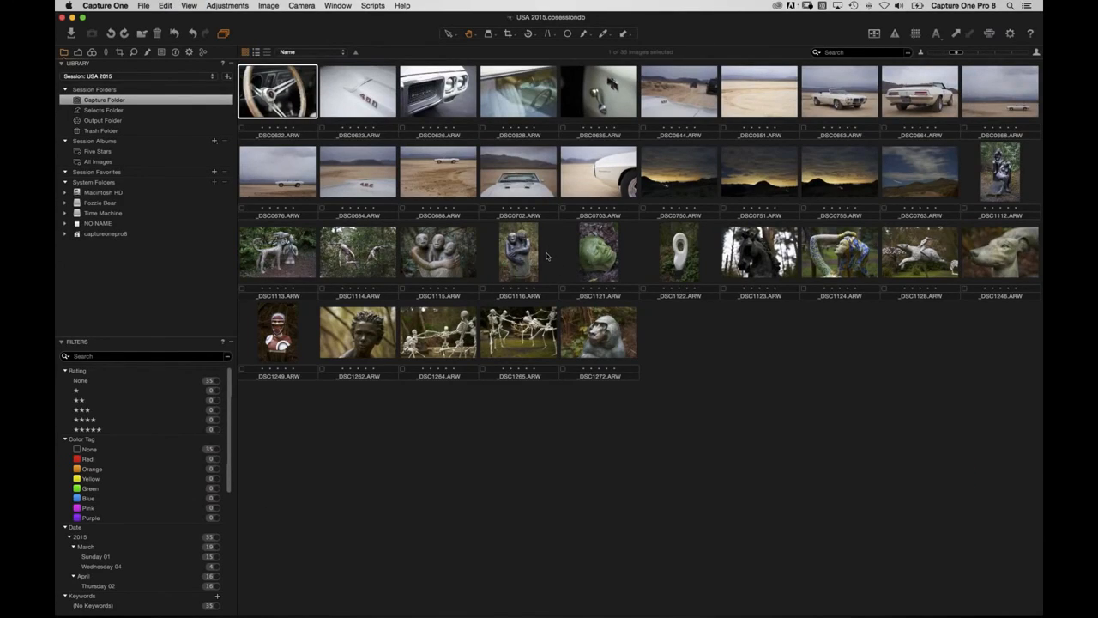
key("super+Tab")
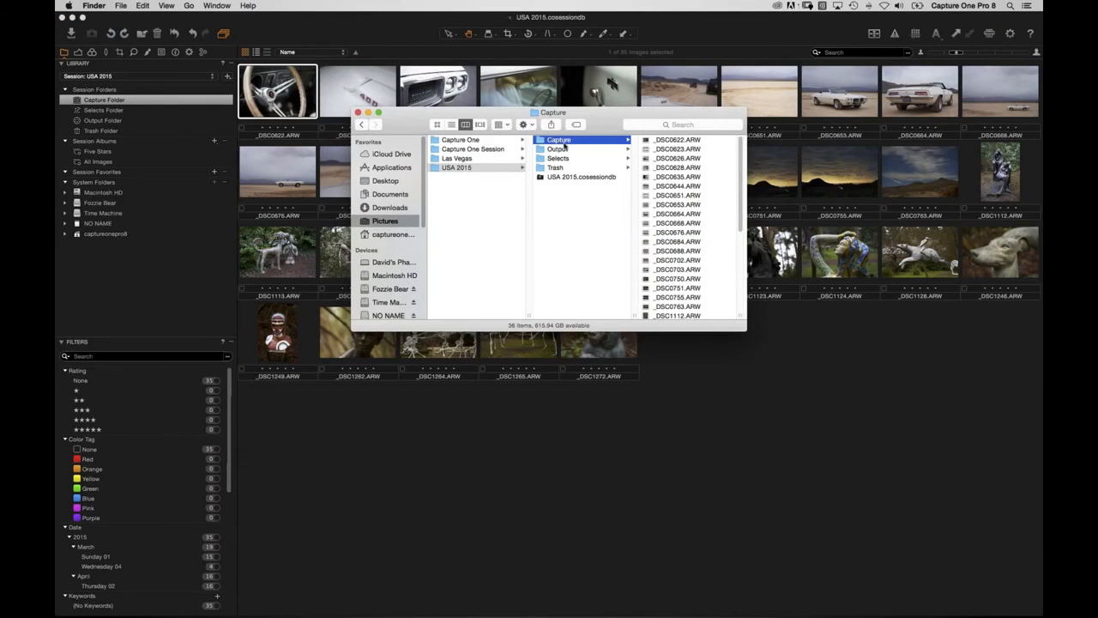
left_click(564, 151)
left_click(566, 161)
left_click(497, 443)
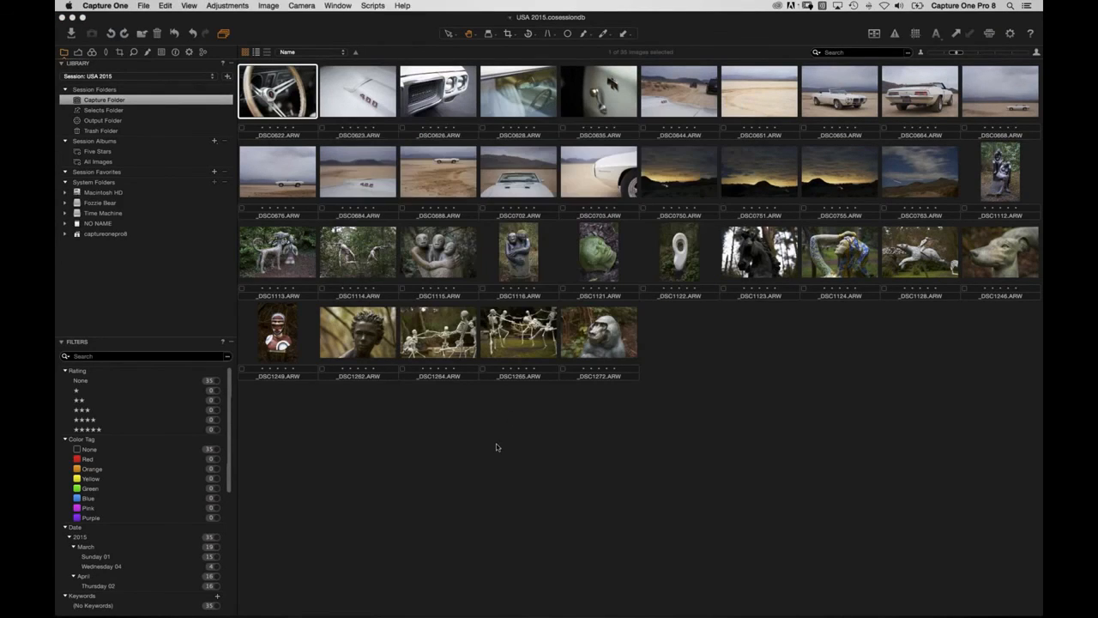
Enlarge the browser thumbnails with the size slider and scroll through the grid.
left_click(977, 52)
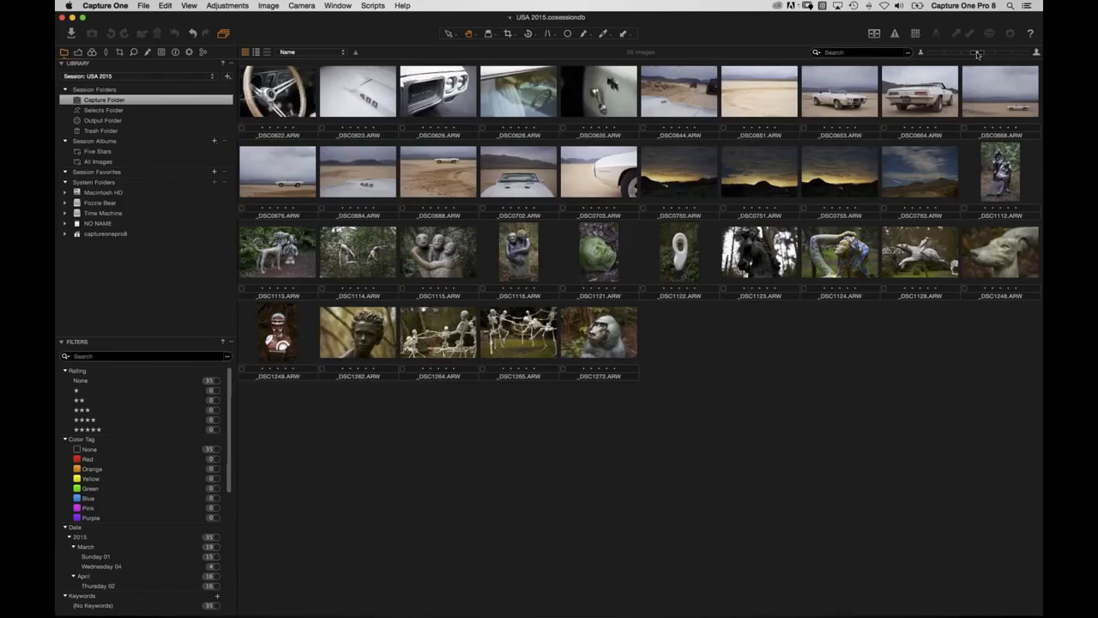
scroll(498, 283, "down", 5)
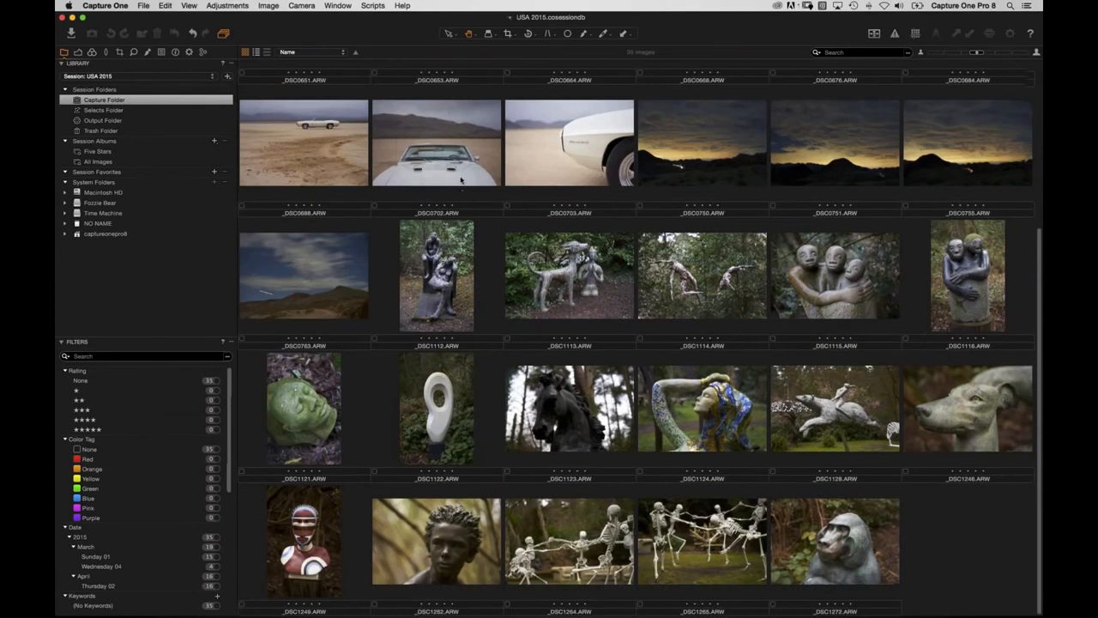
scroll(477, 393, "up", 5)
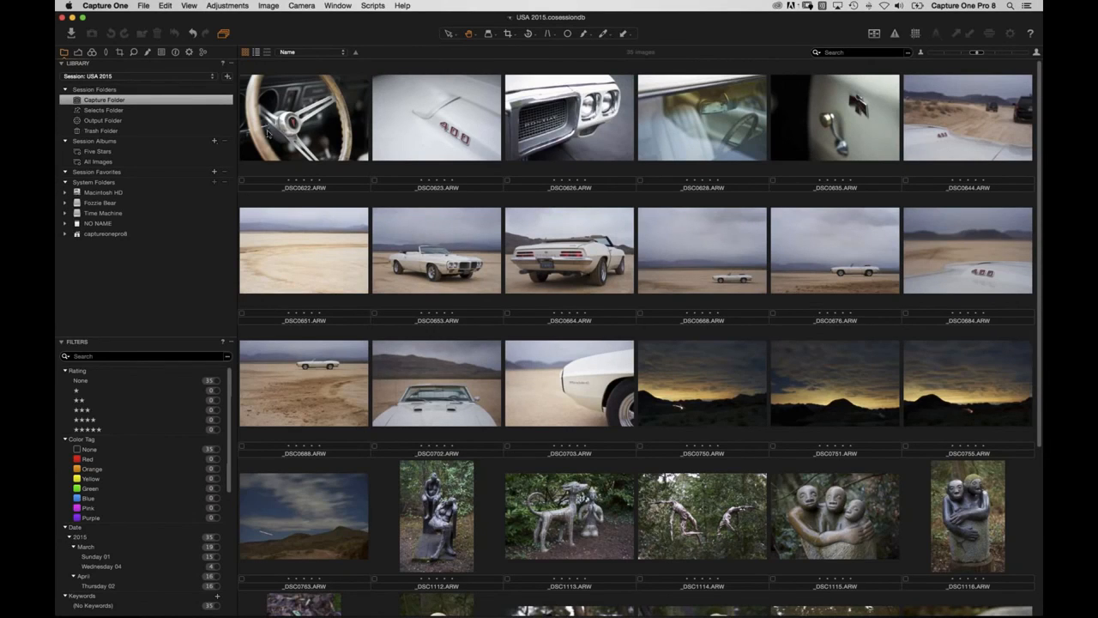
Drag _DSC0622, _DSC0623, _DSC0668 and _DSC0750 into the Selects folder, checking Selects in Finder.
left_click_drag(293, 113, 101, 110)
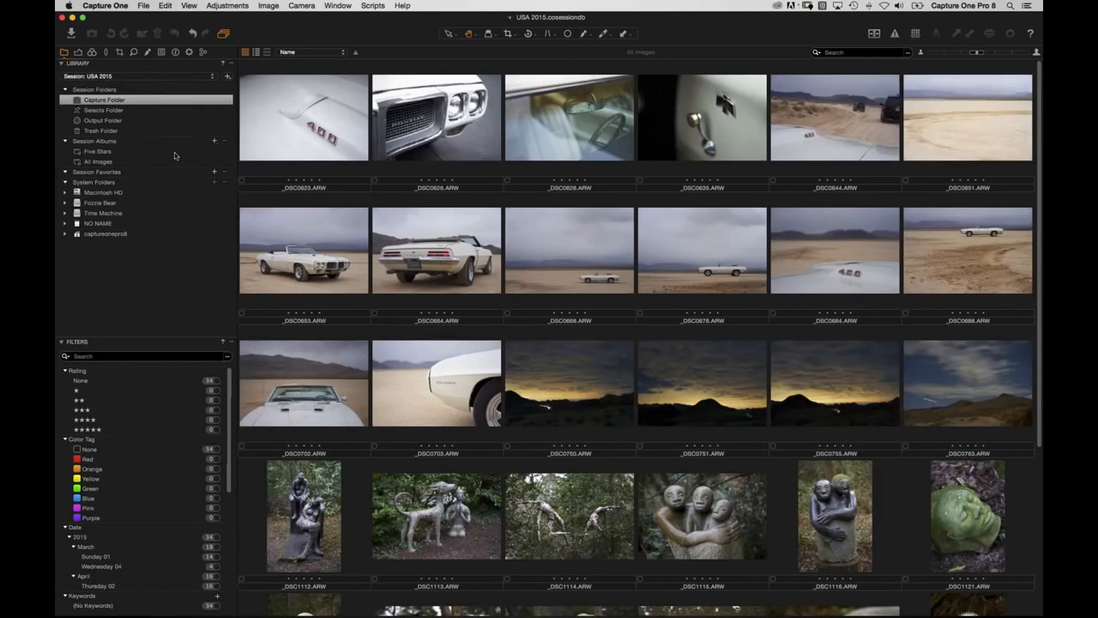
key("super+Tab")
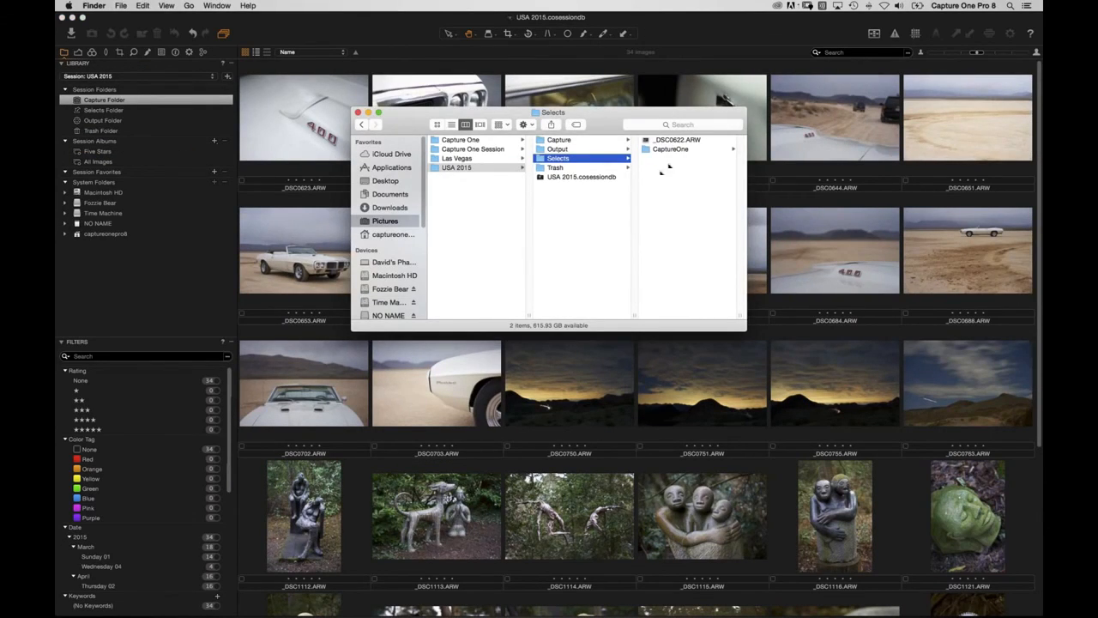
key("super+Tab")
left_click_drag(316, 130, 138, 109)
left_click_drag(353, 229, 120, 113)
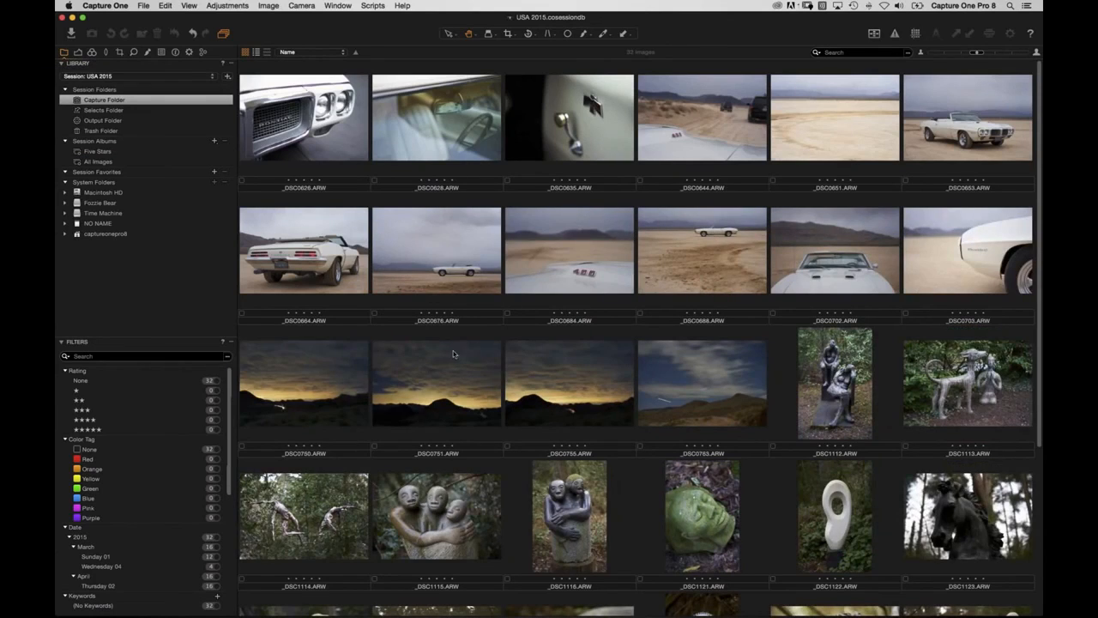
left_click_drag(319, 360, 142, 114)
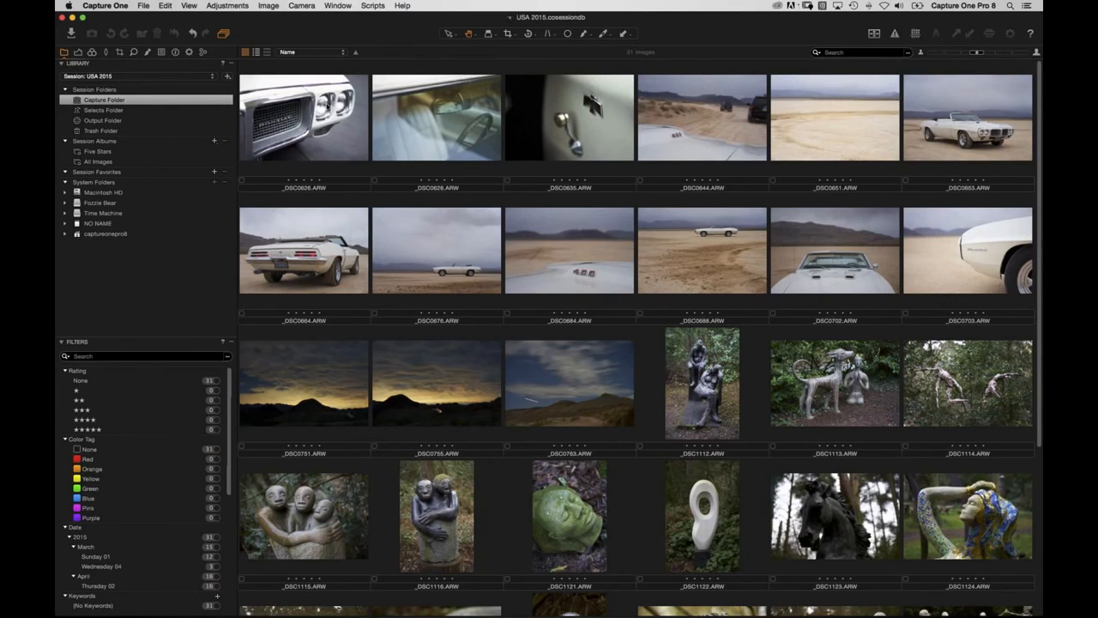
Move _DSC0626 to the Selects folder with Cmd+J and check it there.
left_click(335, 159)
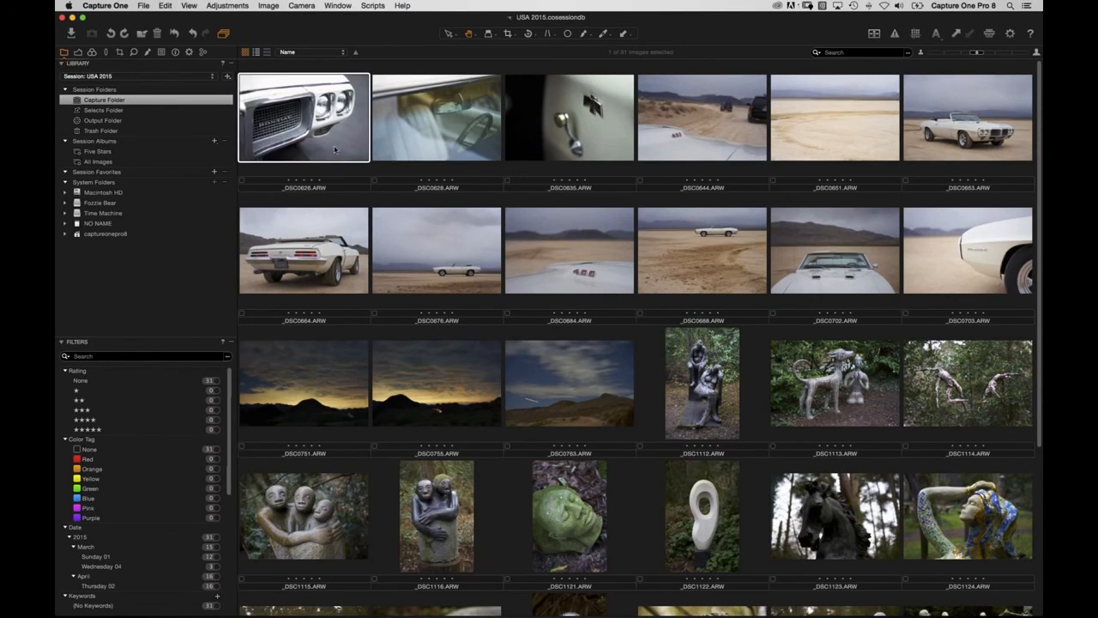
left_click(166, 6)
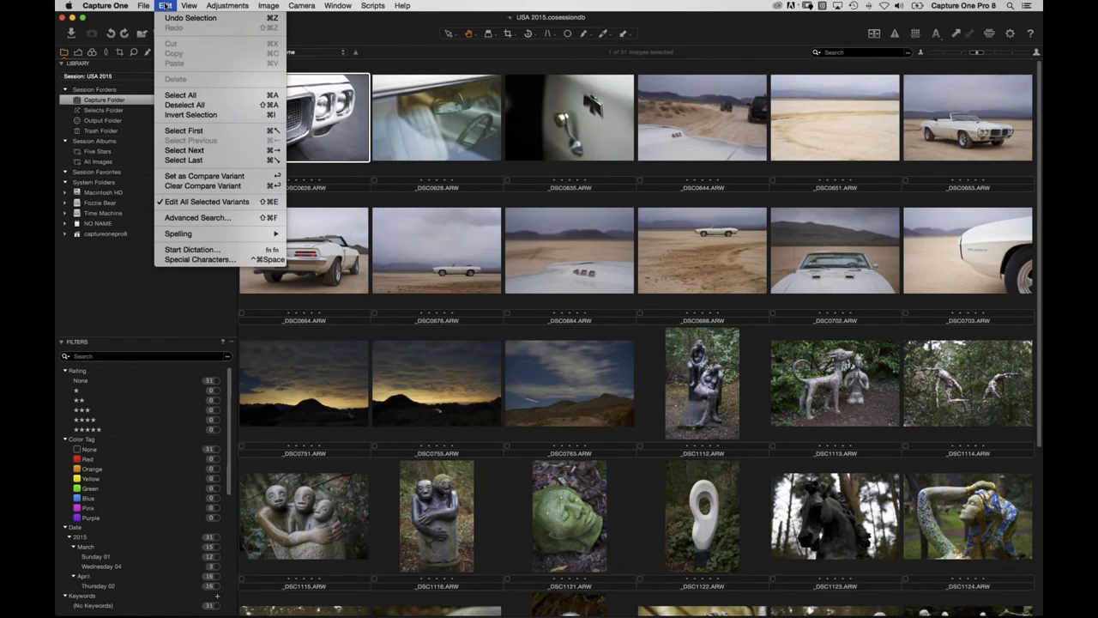
mouse_move(150, 7)
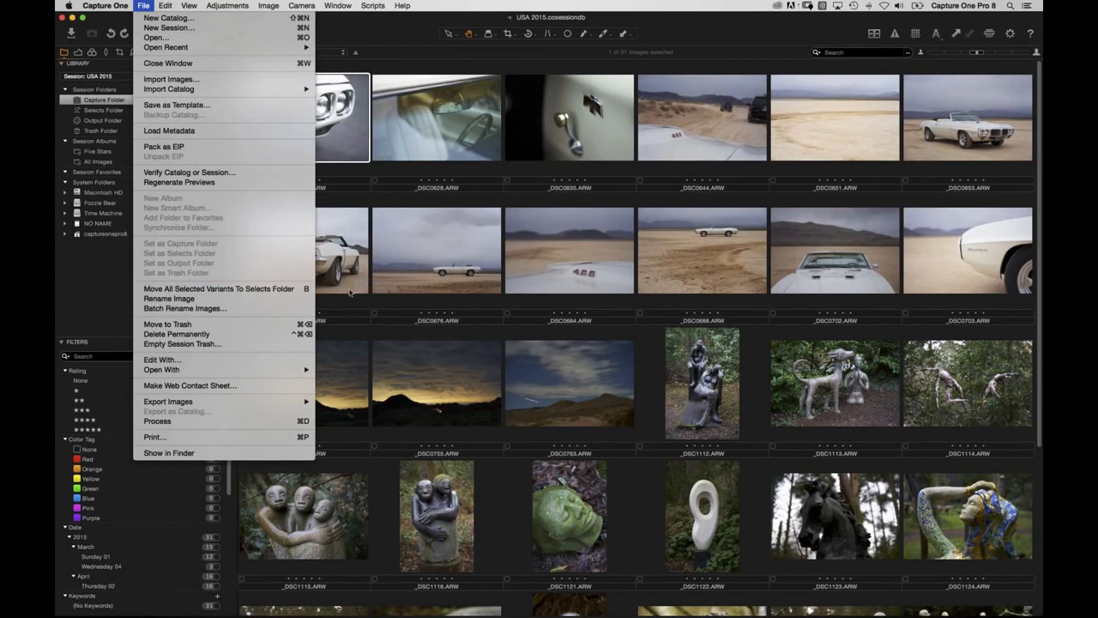
left_click(352, 294)
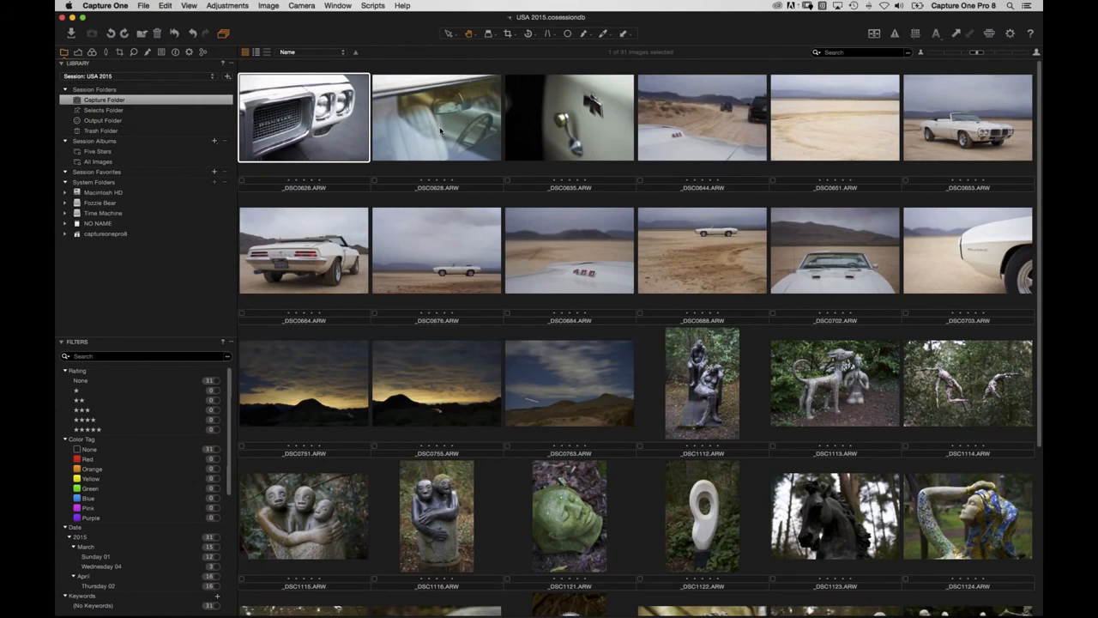
key("super+j")
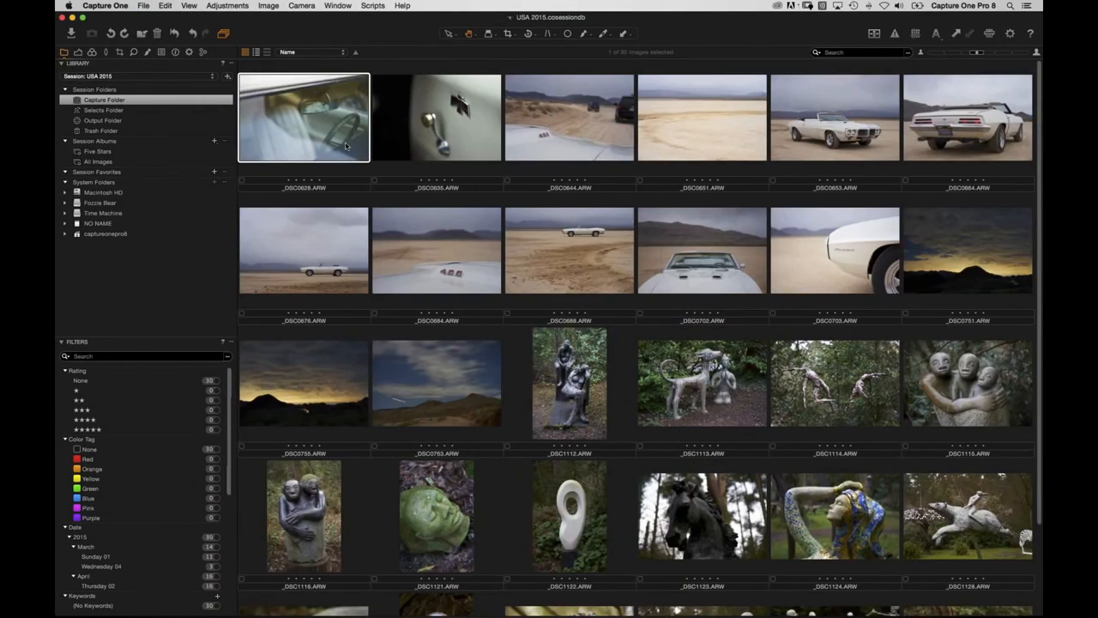
left_click(122, 111)
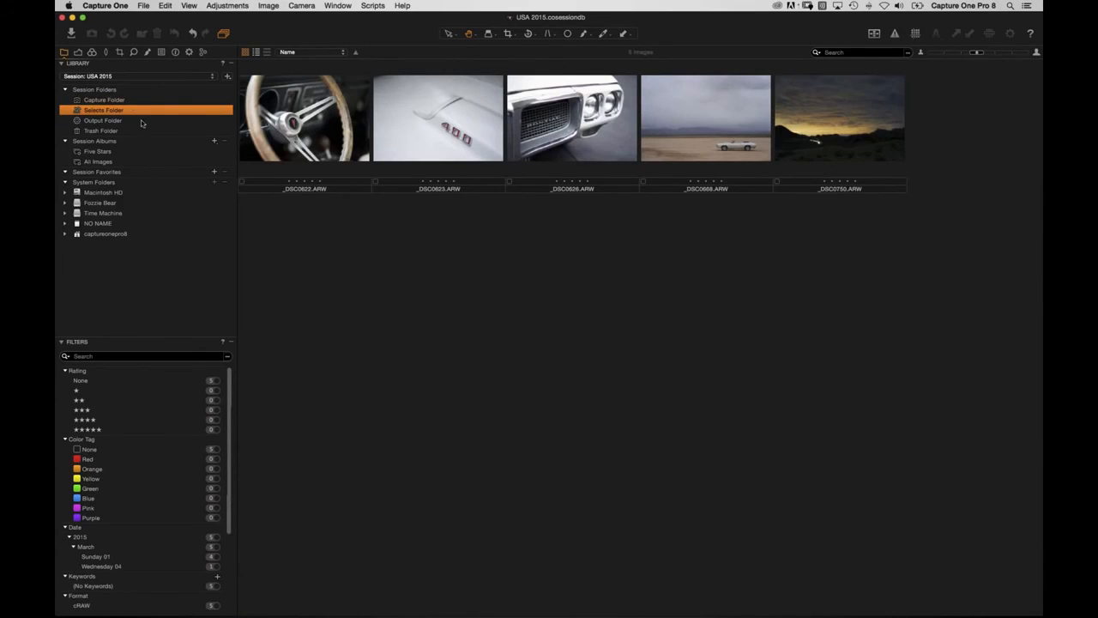
left_click(126, 100)
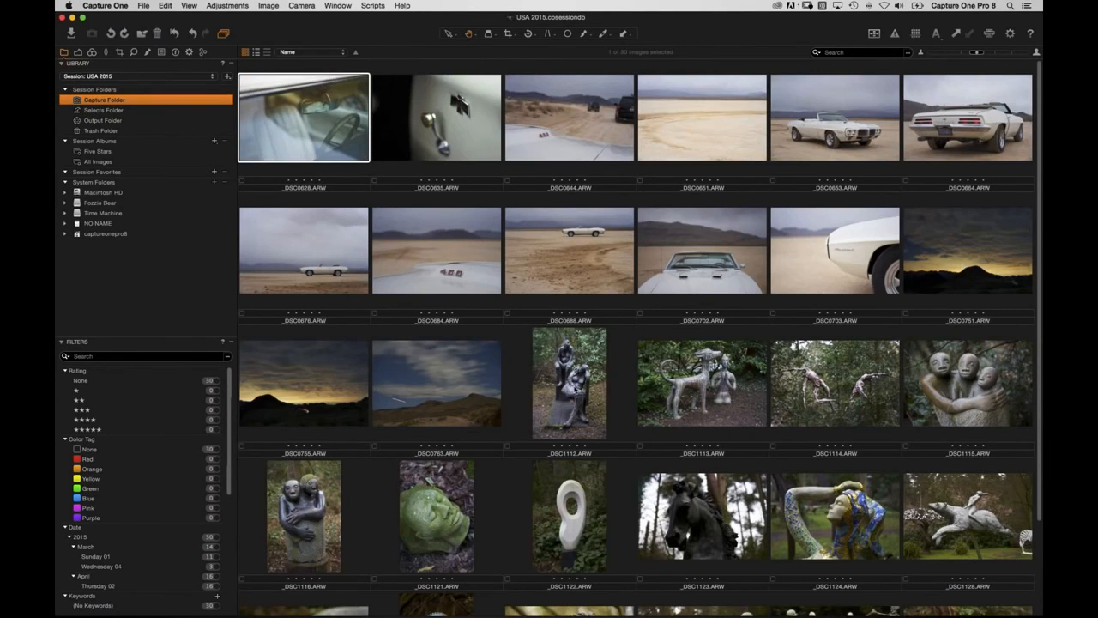
Move _DSC1112, _DSC1123, _DSC1262, _DSC1246 and _DSC1116 to Selects with Cmd+J.
left_click(573, 400)
key("super+j")
scroll(566, 400, "down", 3)
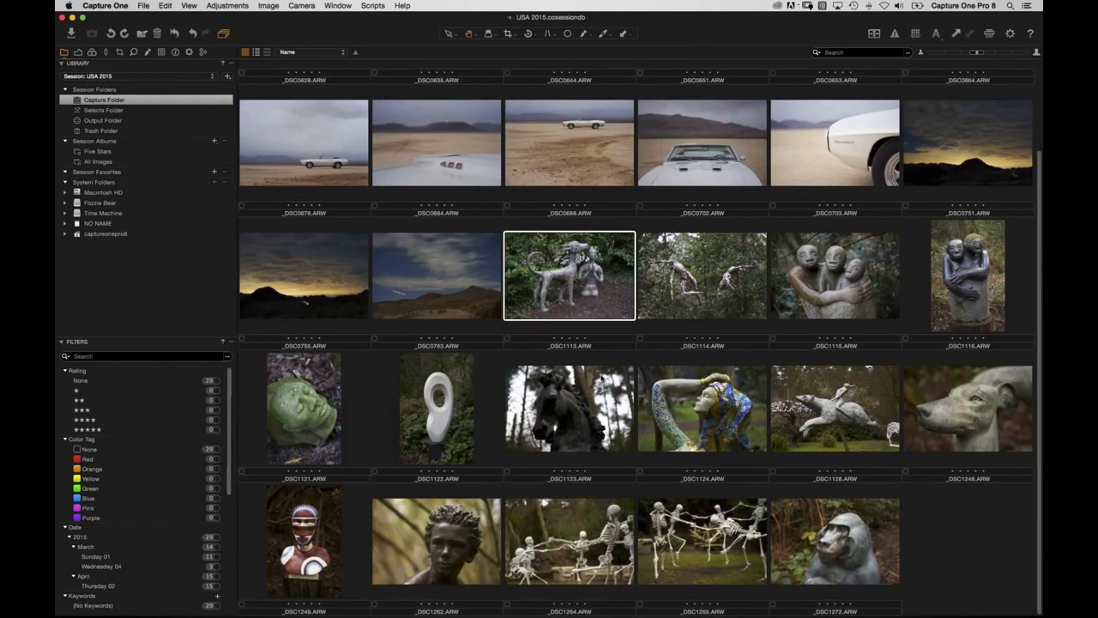
left_click(565, 400)
key("super+j")
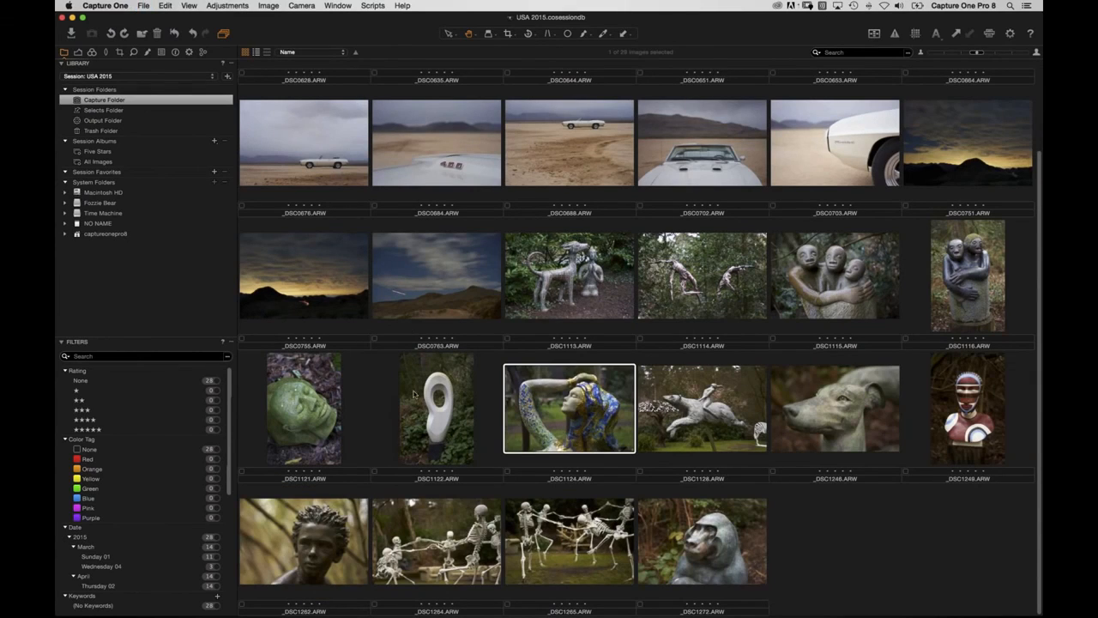
left_click(302, 541)
key("super+j")
left_click(807, 441)
key("super+j")
left_click(953, 274)
key("super+j")
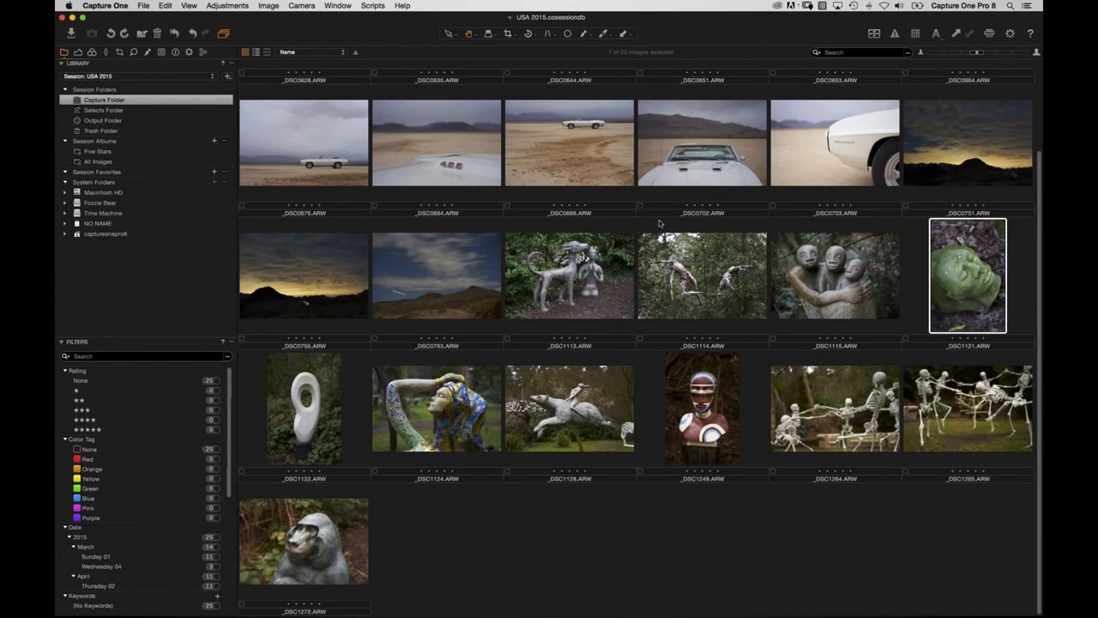
Review Selects' 10 images in Capture One and Finder, then return to Capture's 25.
left_click(107, 111)
key("super+Tab")
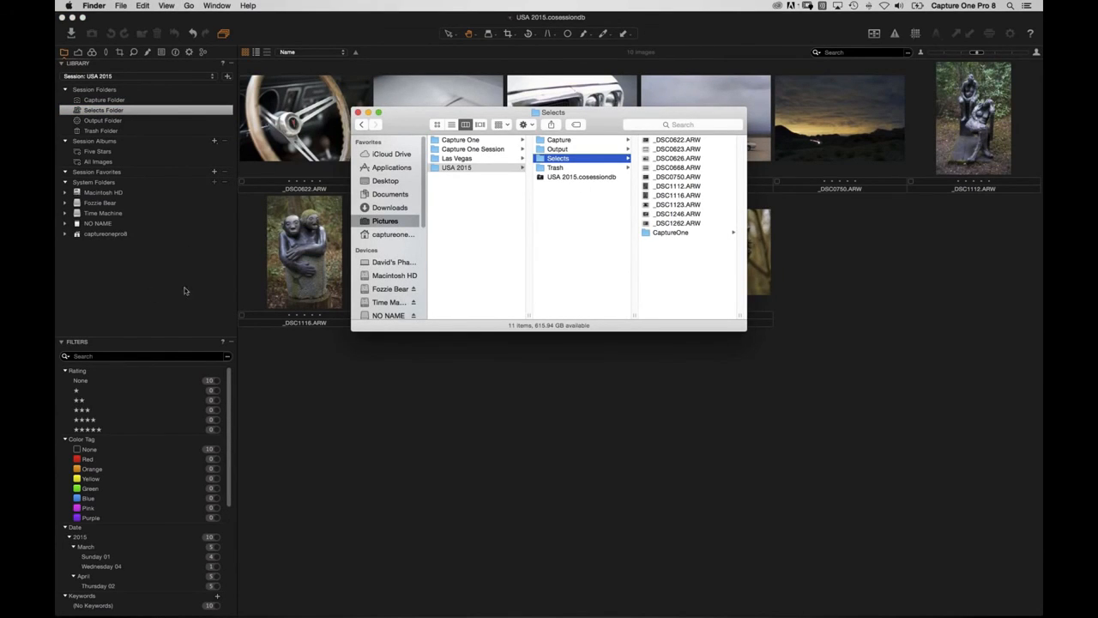
left_click(132, 275)
left_click(104, 100)
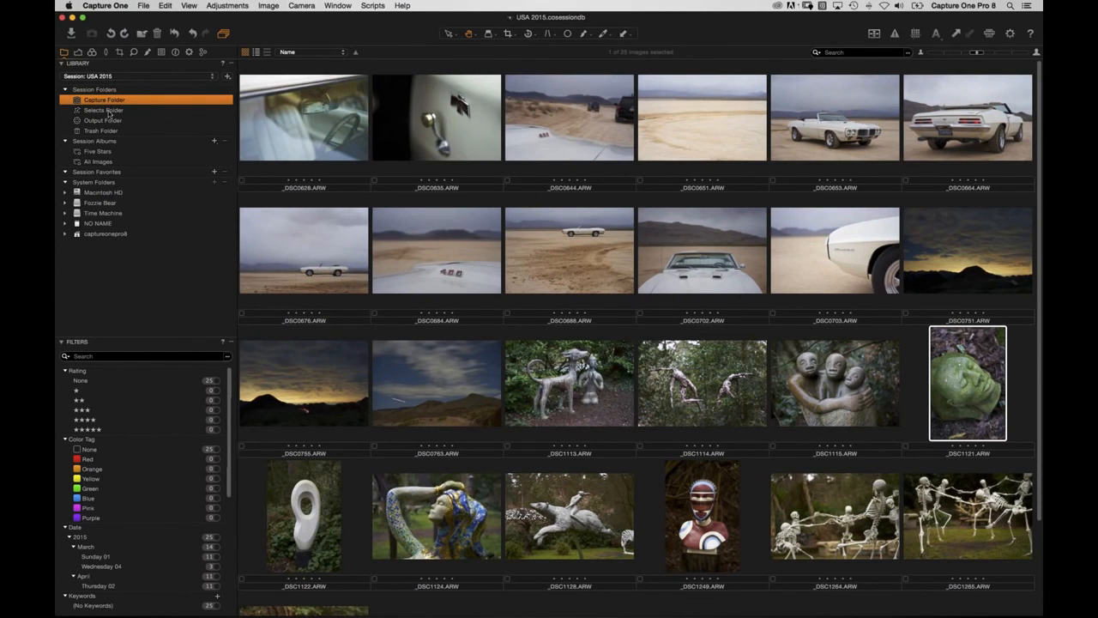
Browse the Selects, Output, Trash and Capture session folders in turn.
left_click(108, 111)
left_click(112, 122)
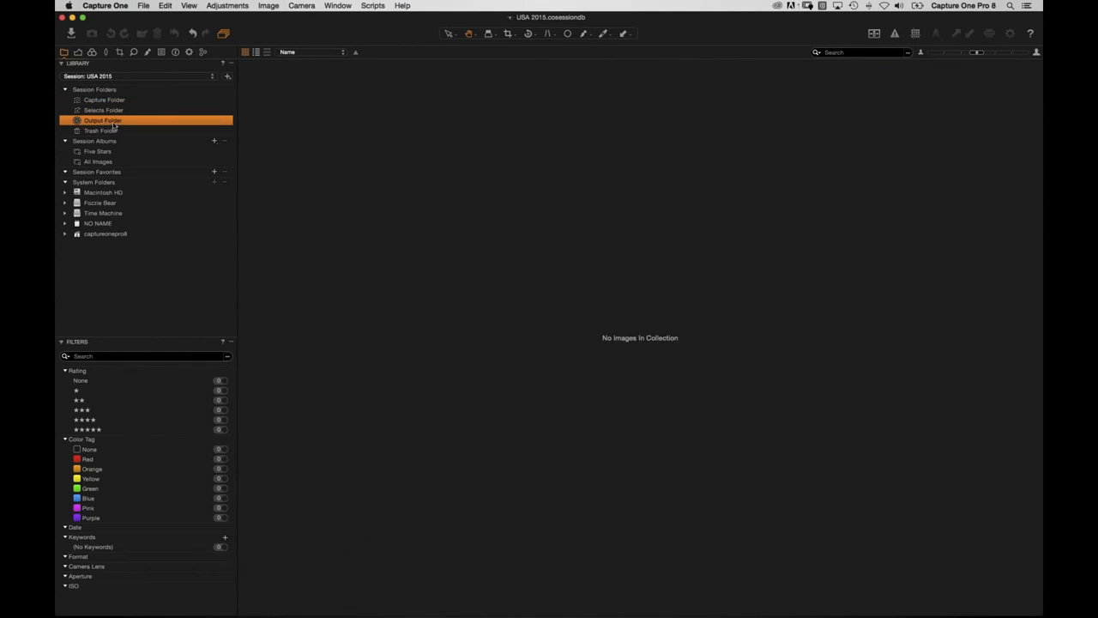
left_click(106, 131)
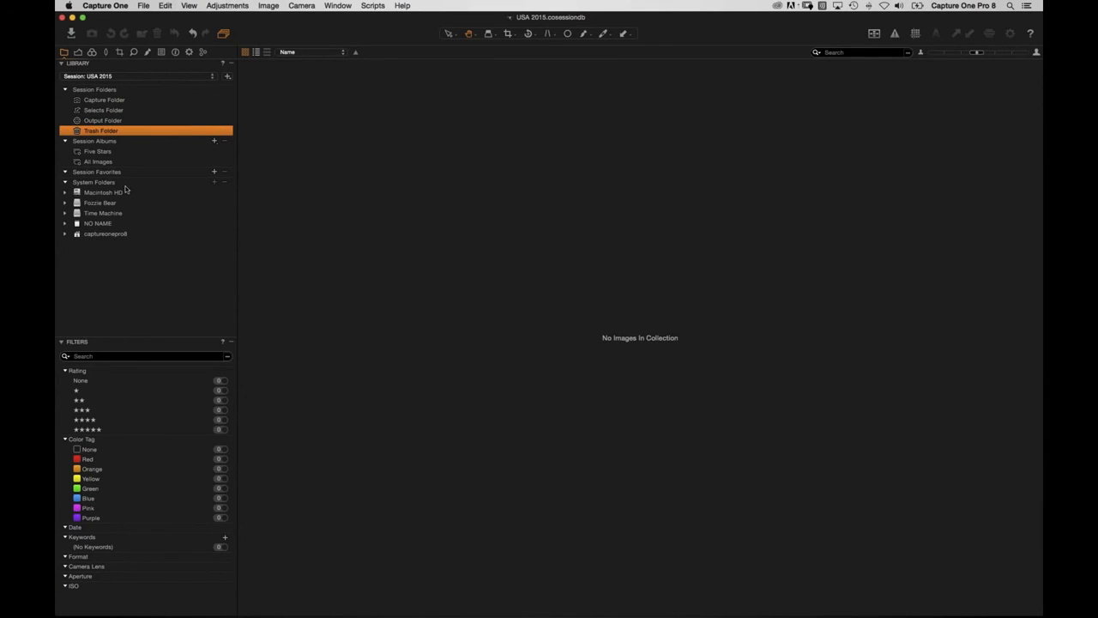
left_click(112, 101)
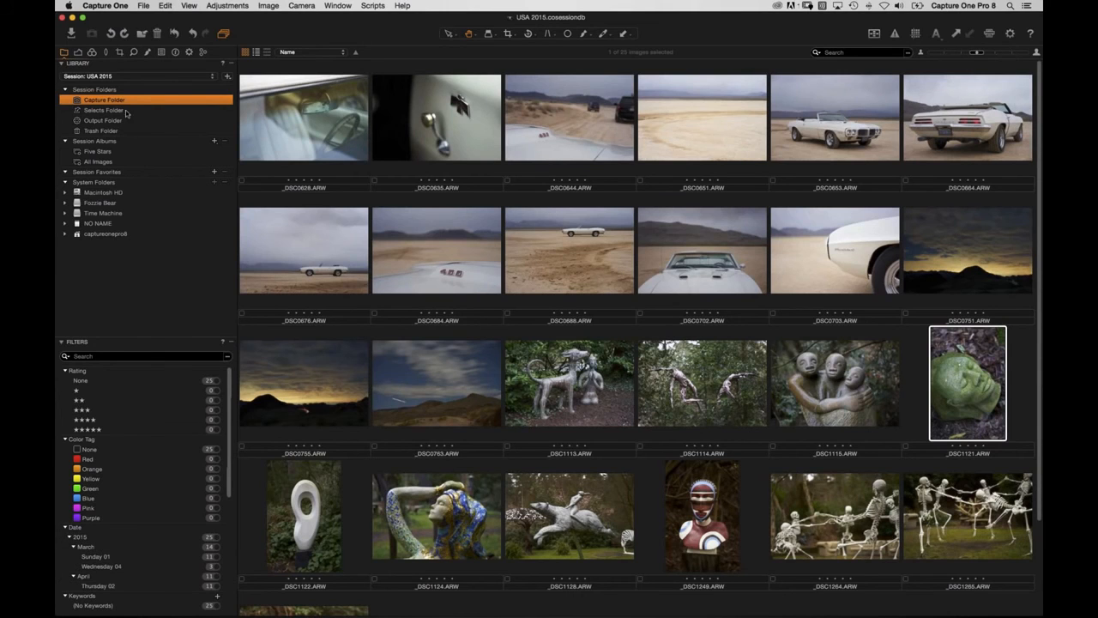
Reveal the Capture Folder in Finder, then show it in System Folders.
right_click(101, 103)
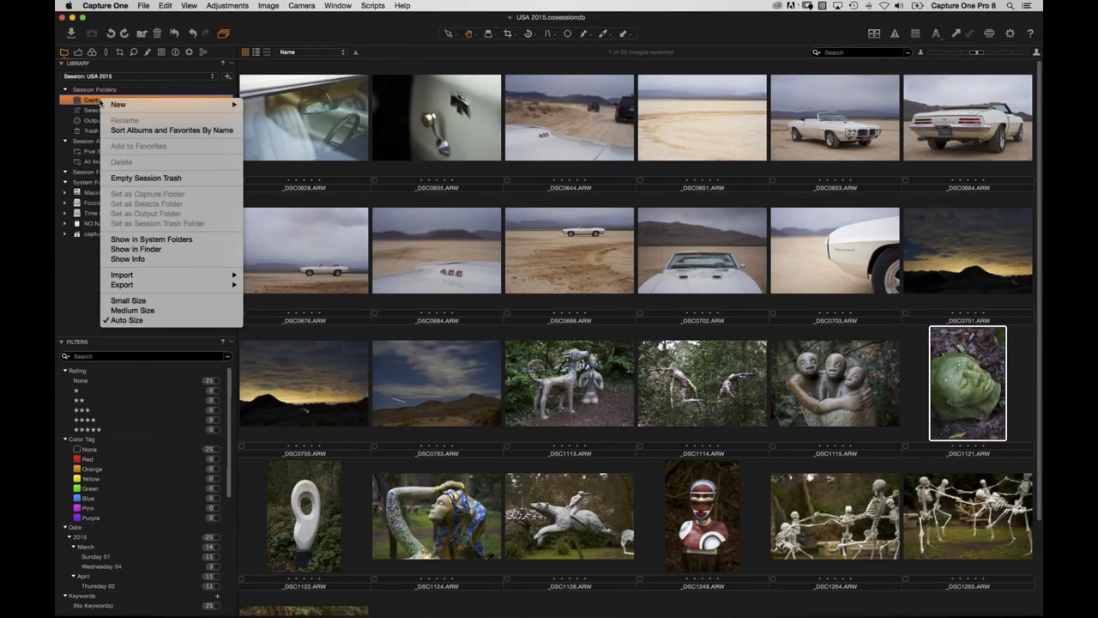
left_click(157, 251)
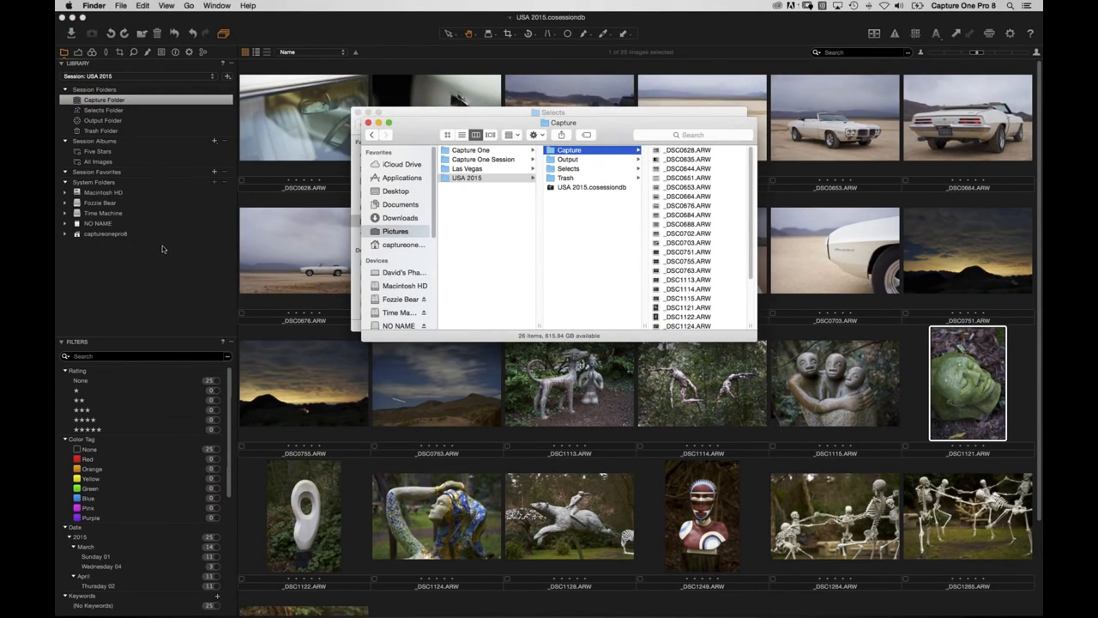
left_click(95, 100)
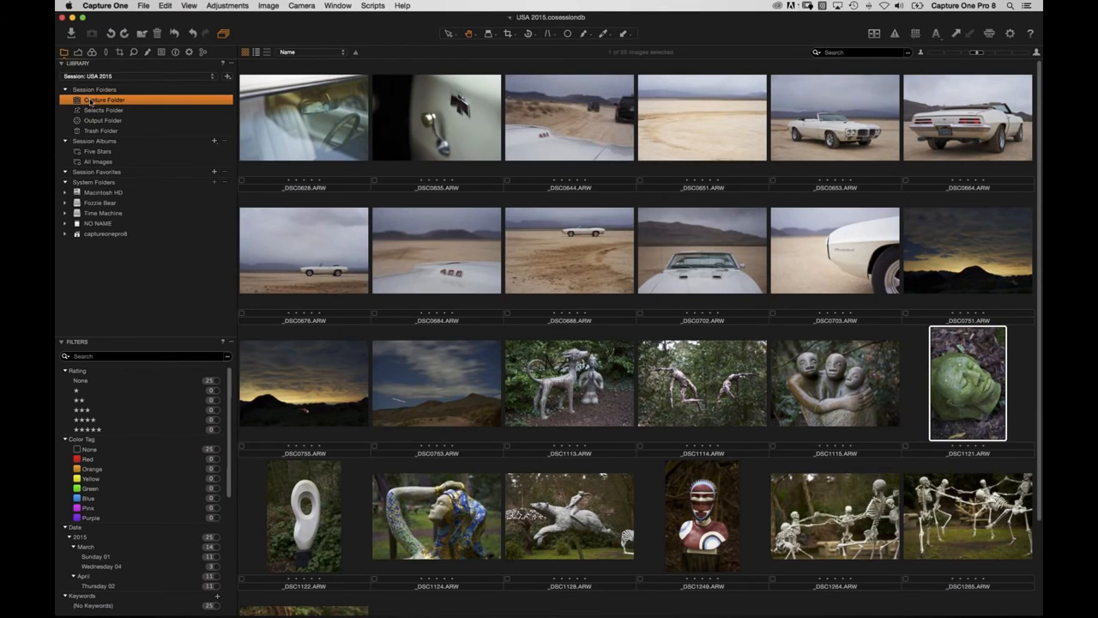
right_click(95, 100)
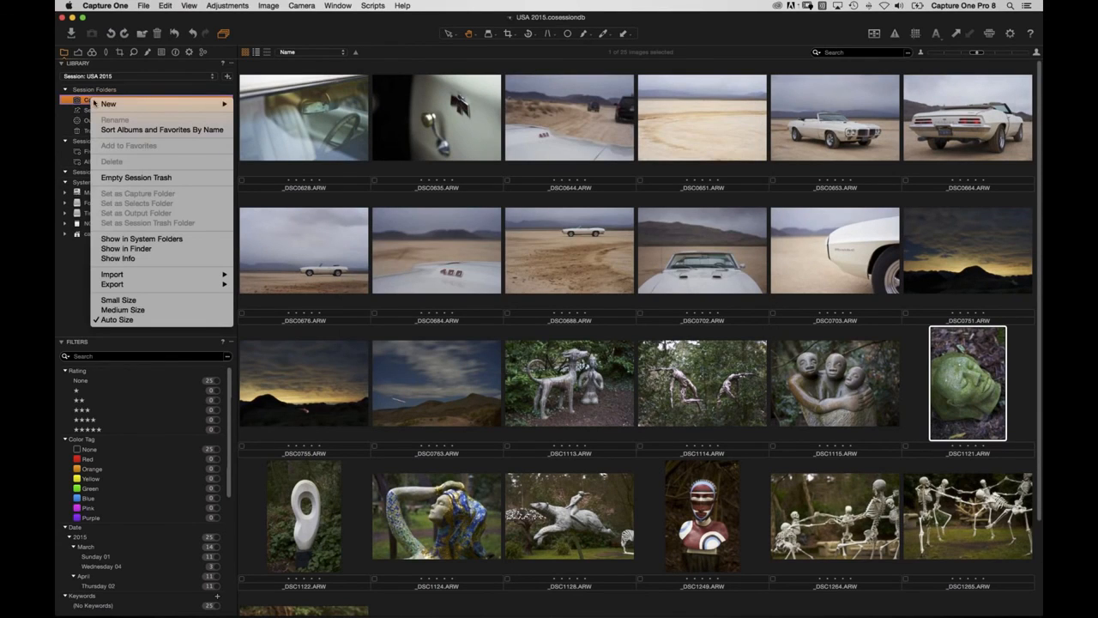
left_click(175, 241)
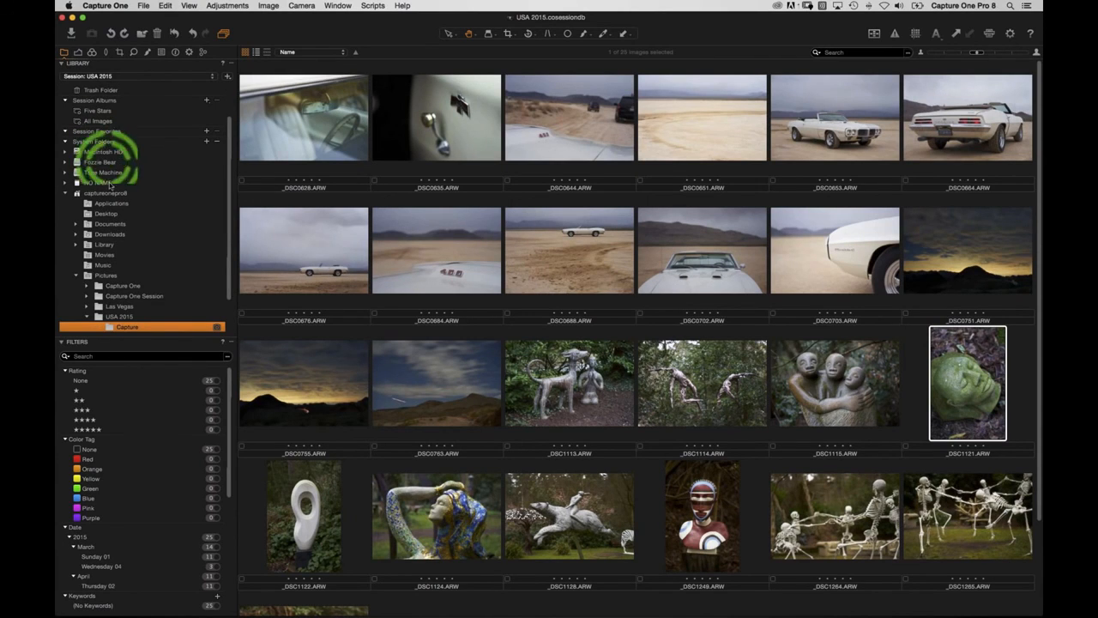
scroll(171, 221, "down", 3)
scroll(171, 221, "down", 2)
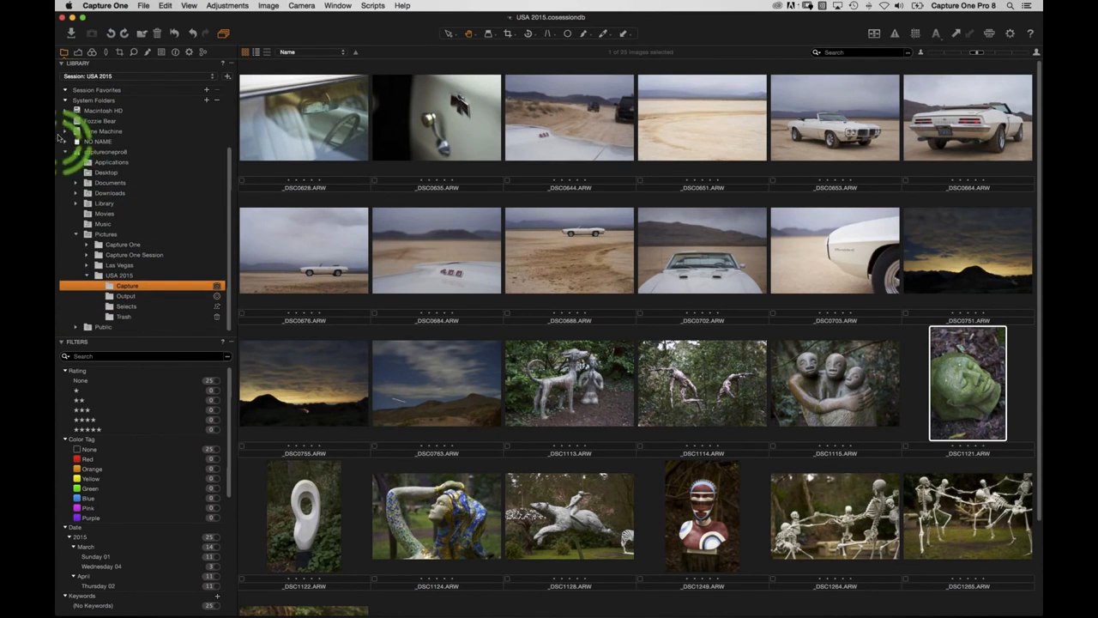
left_click(130, 297)
left_click(133, 308)
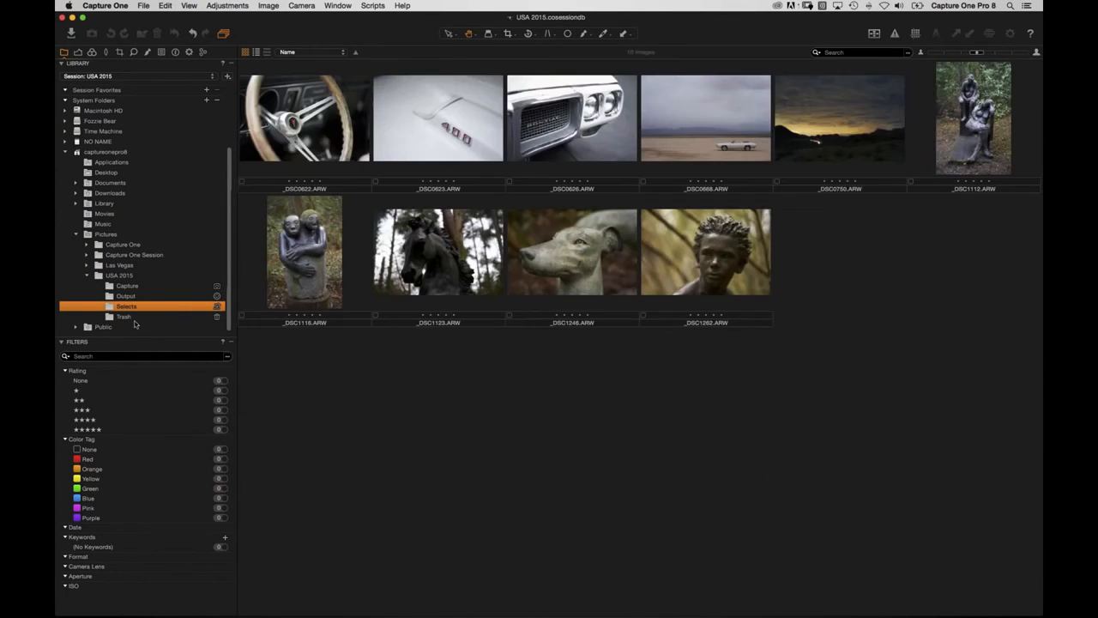
left_click(134, 317)
left_click(131, 289)
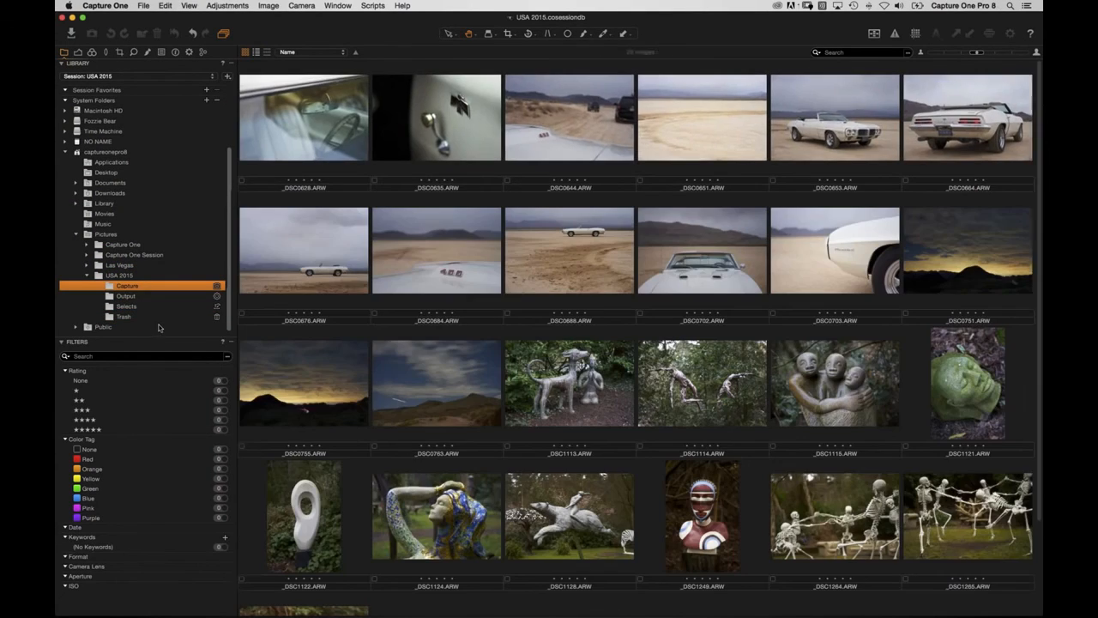
left_click_drag(229, 249, 228, 109)
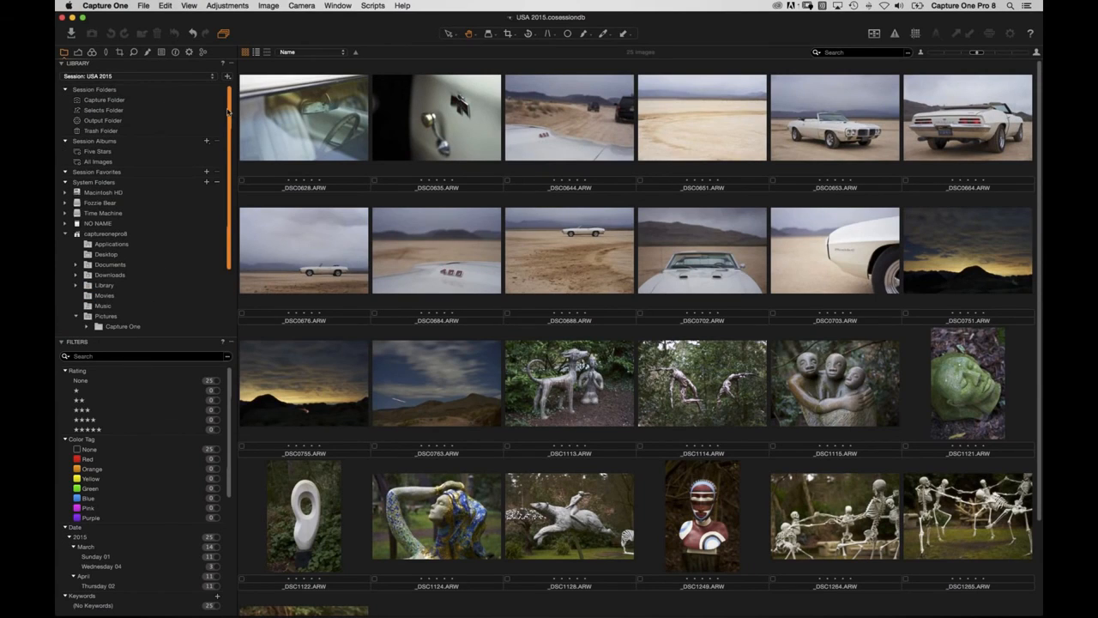
left_click(101, 111)
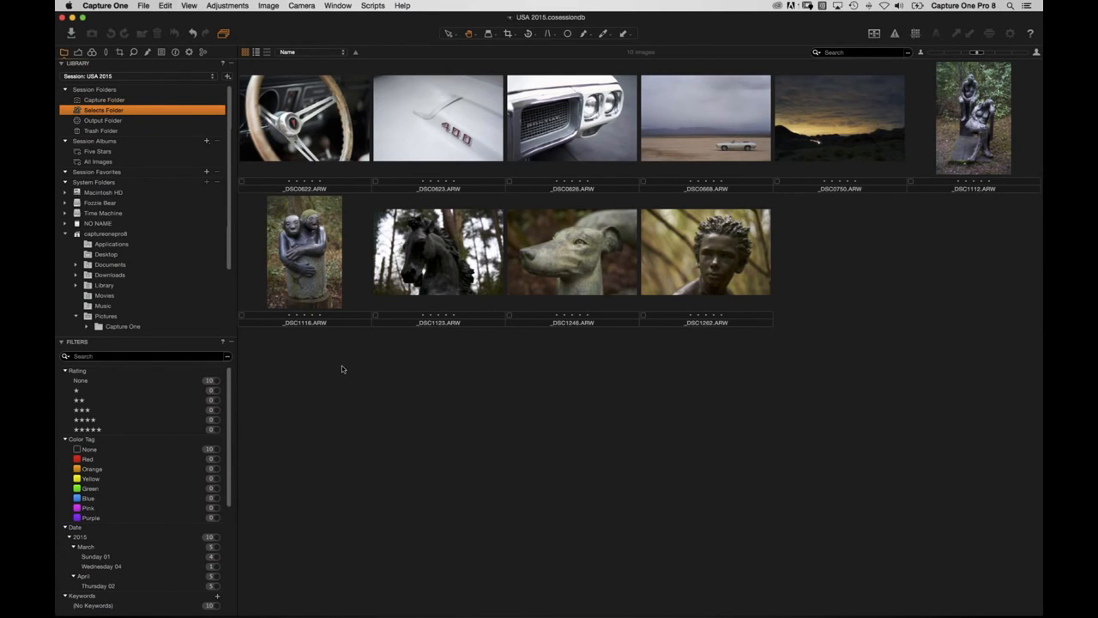
double_click(306, 130)
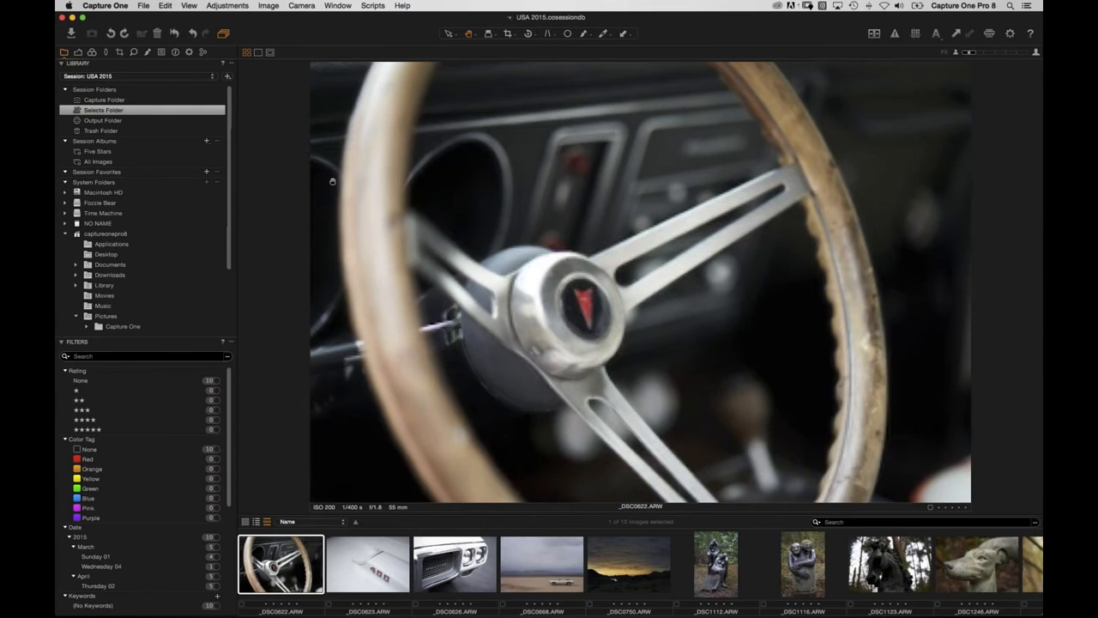
left_click(175, 52)
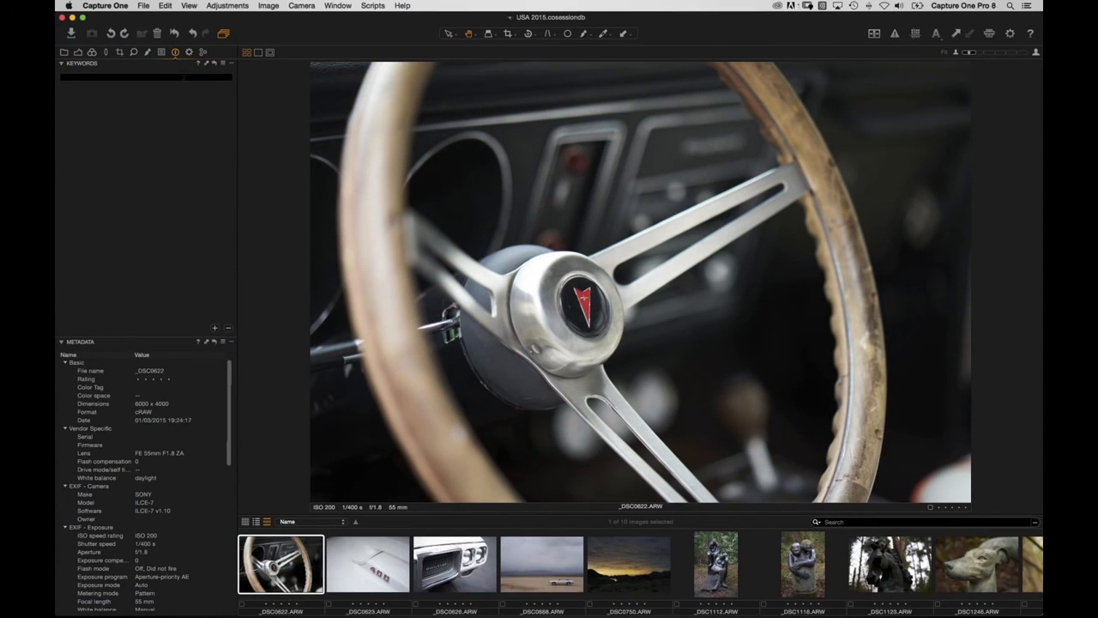
left_click(65, 52)
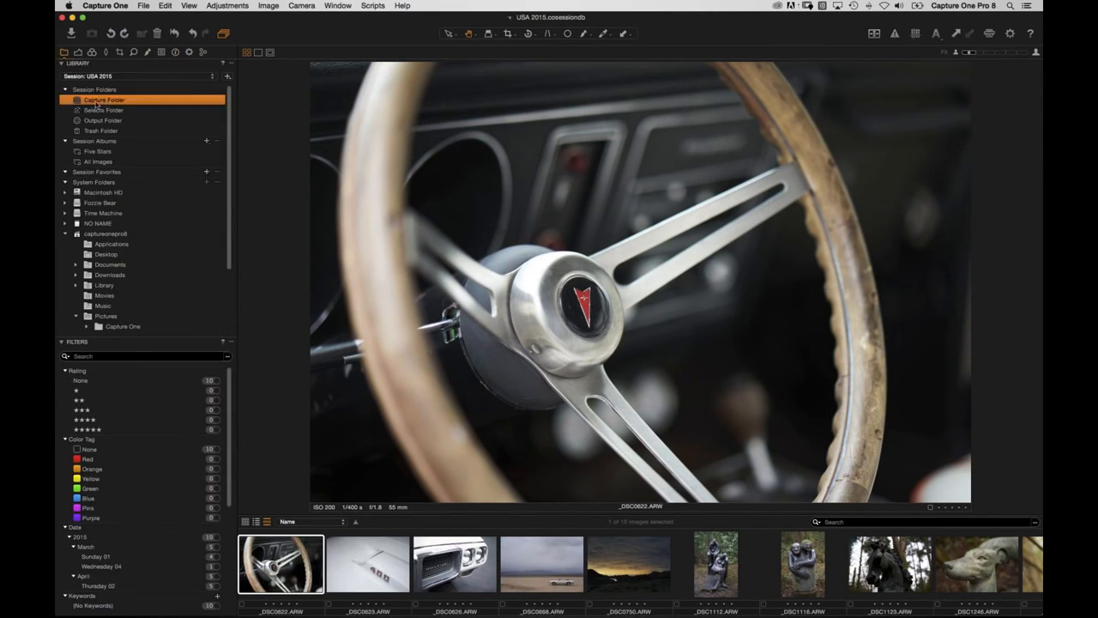
left_click(96, 100)
Show the full grid and drag _DSC0763 into the session Trash Folder.
key("super+alt+v")
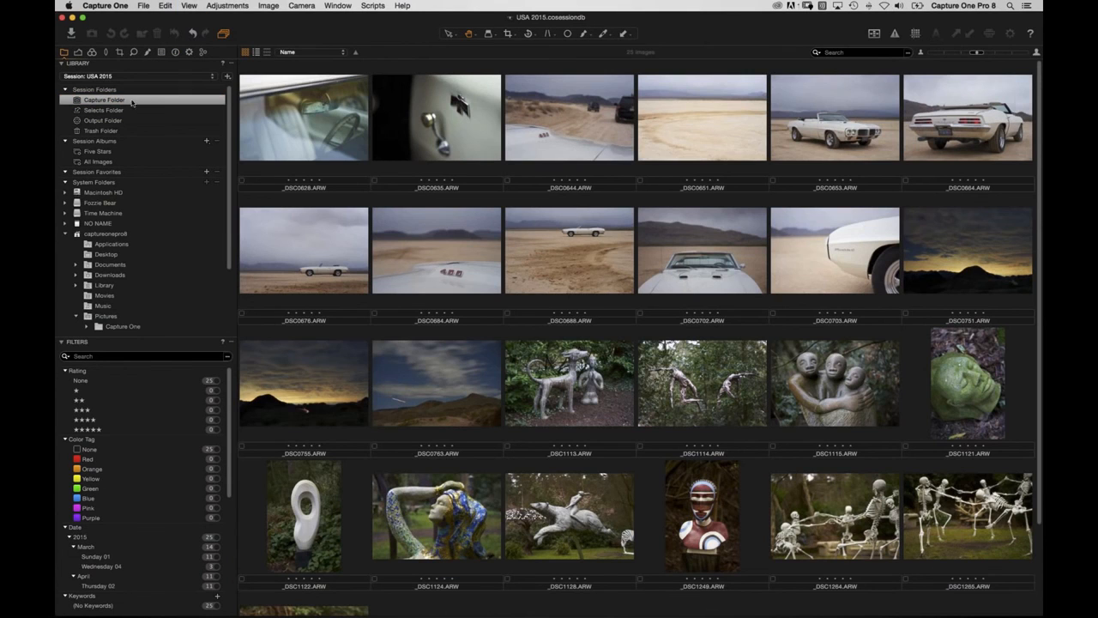
scroll(449, 257, "down", 3)
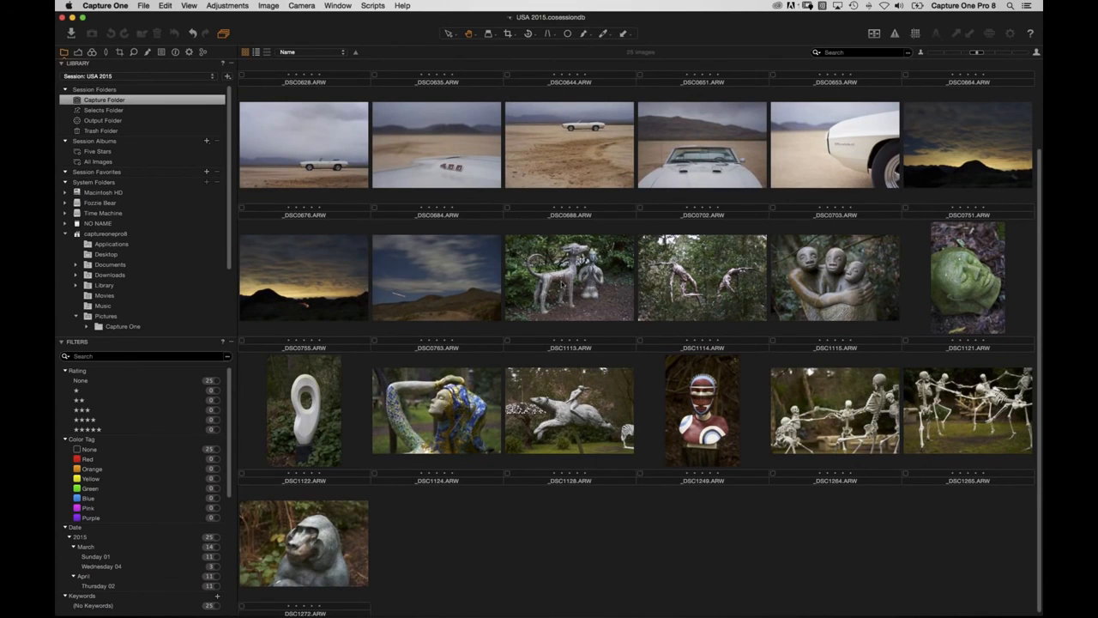
left_click_drag(456, 300, 124, 155)
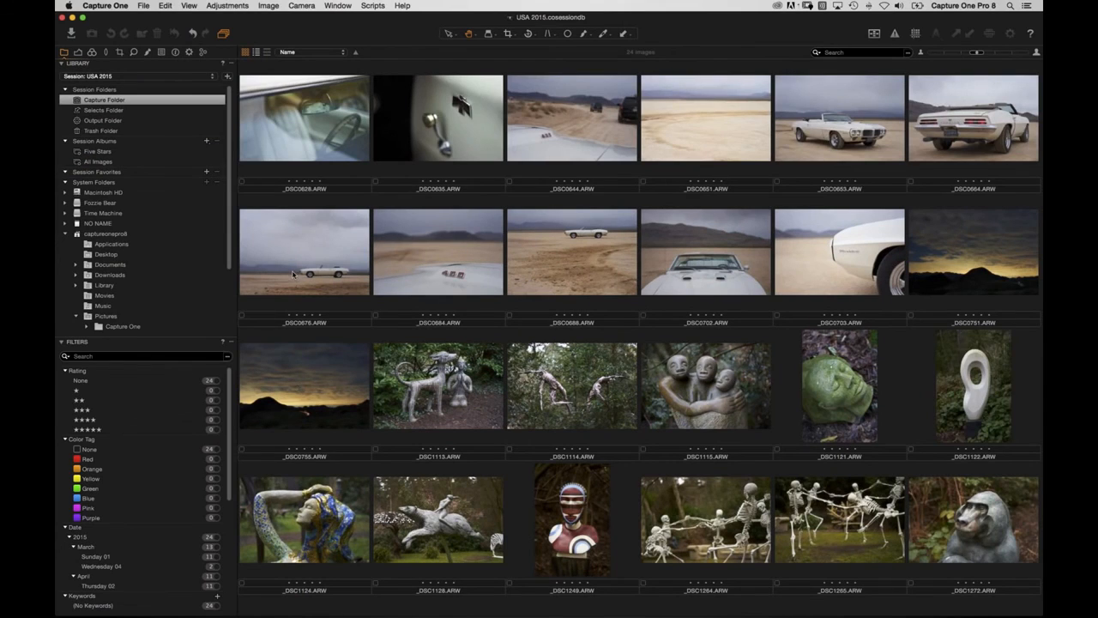
Send _DSC1113 to the session trash with the delete shortcut.
left_click(317, 379)
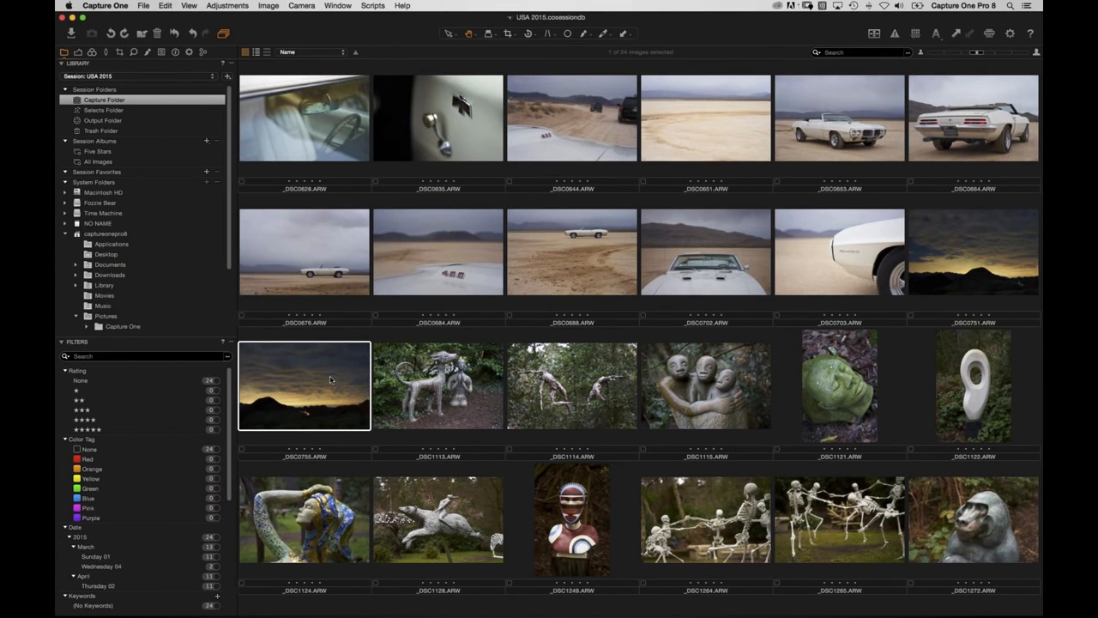
left_click(144, 6)
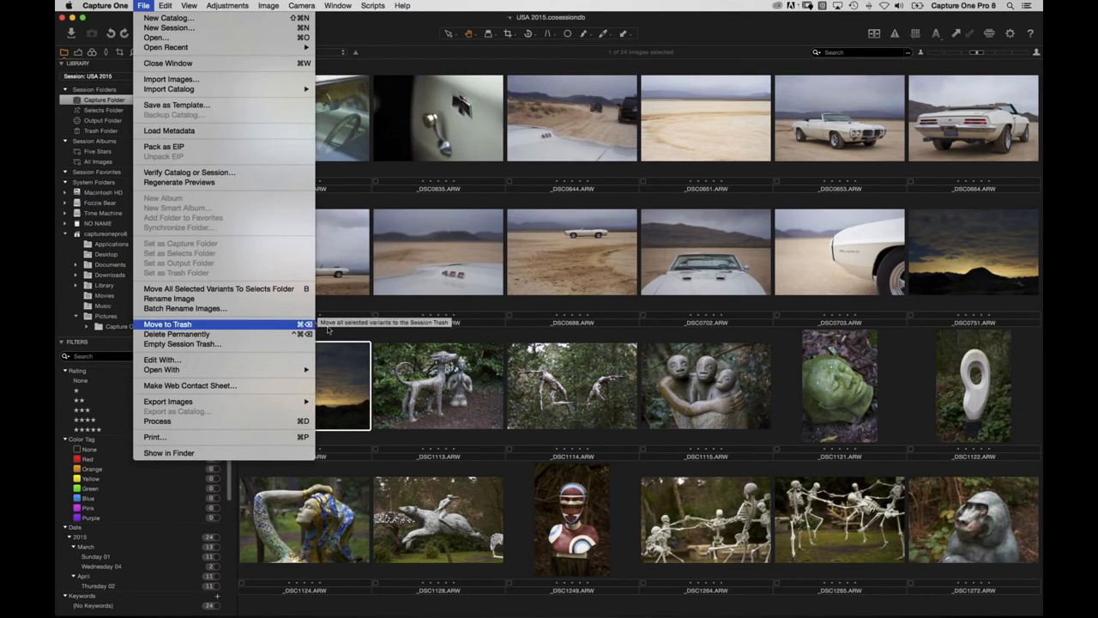
left_click(363, 337)
left_click(439, 400)
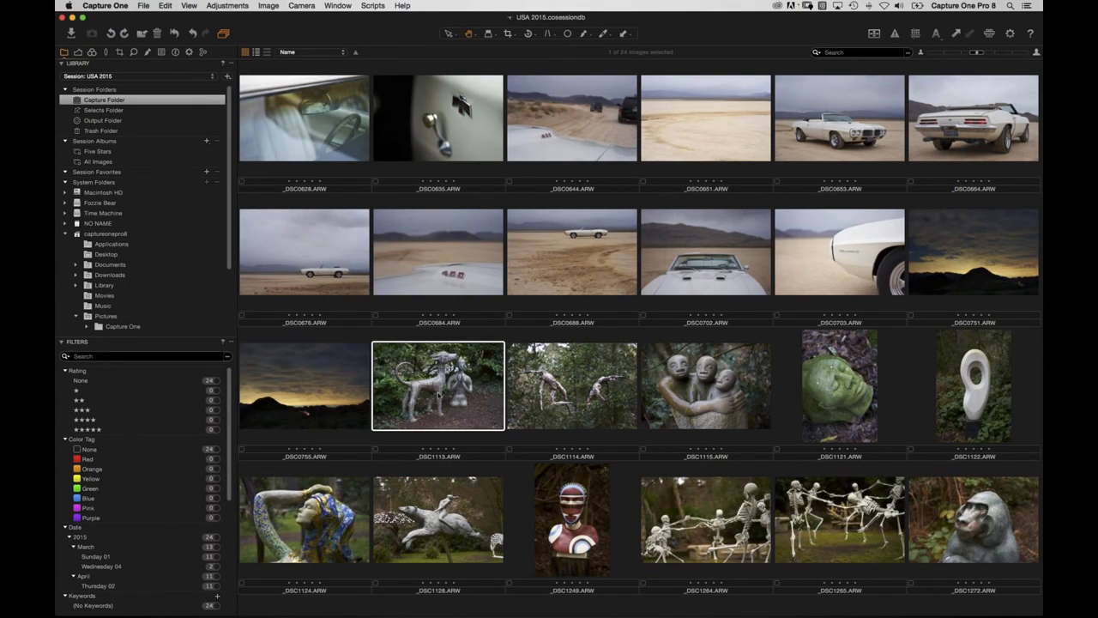
key("Delete")
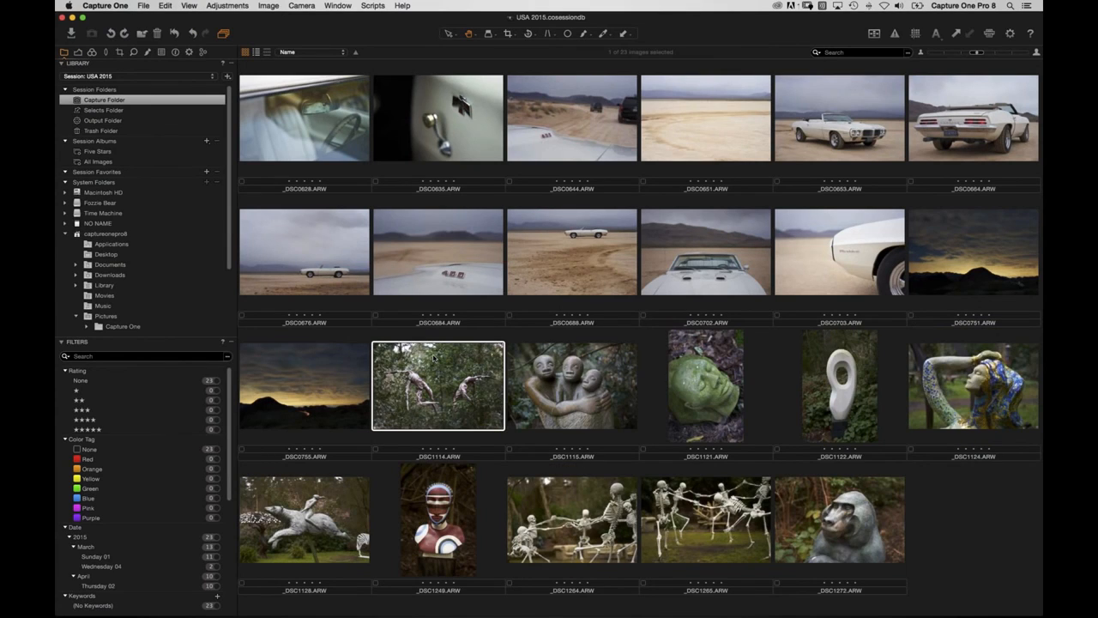
Reveal the session Trash Folder in Finder and list its two image files.
left_click(126, 133)
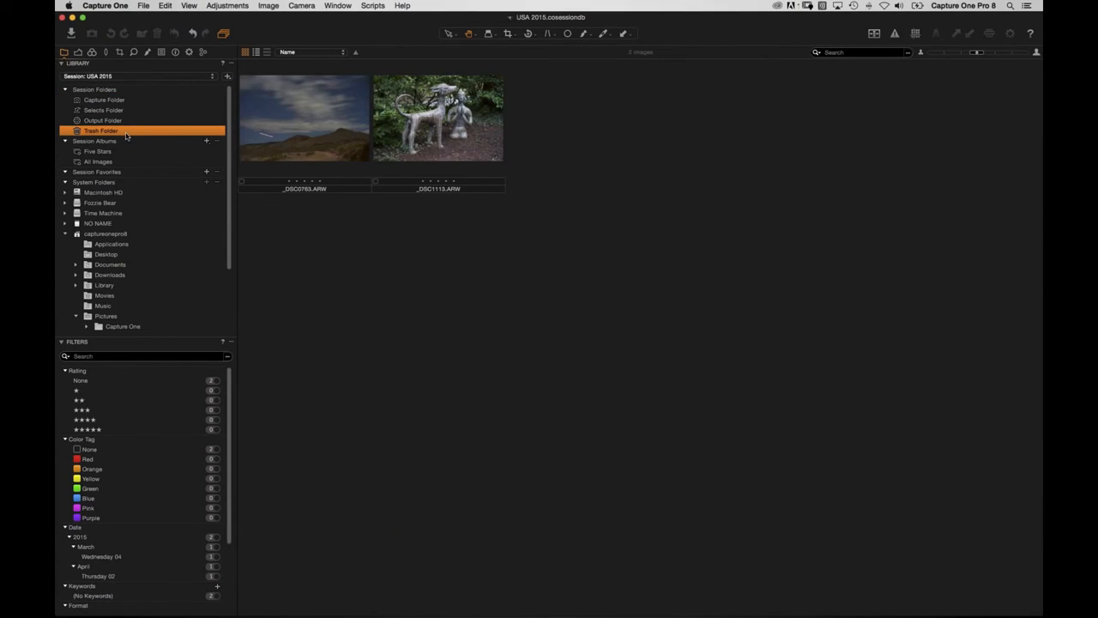
right_click(114, 134)
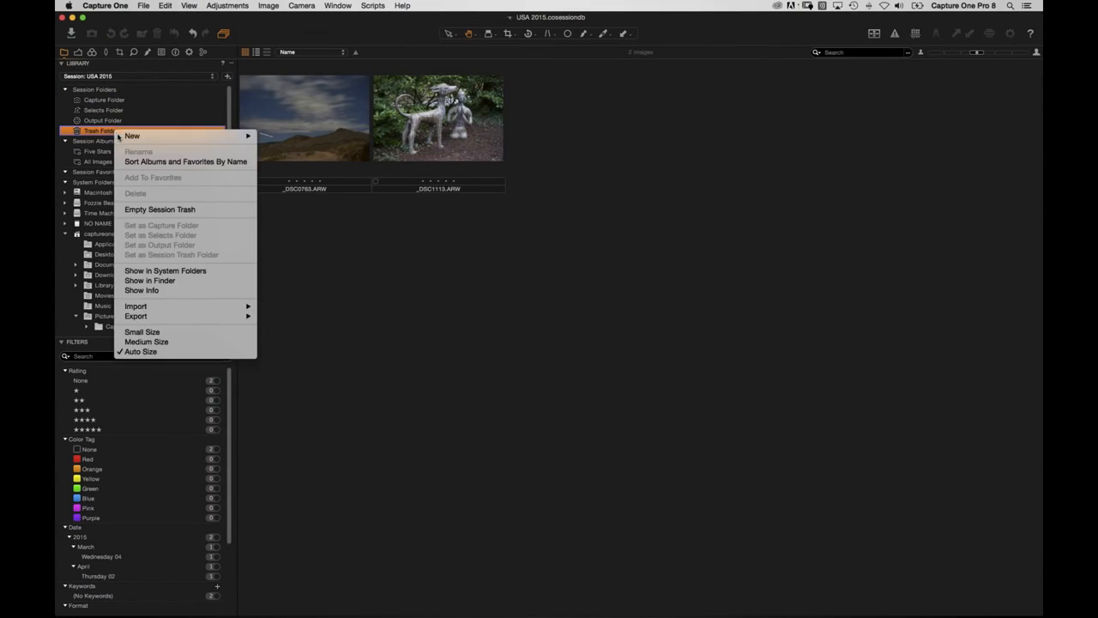
left_click(171, 281)
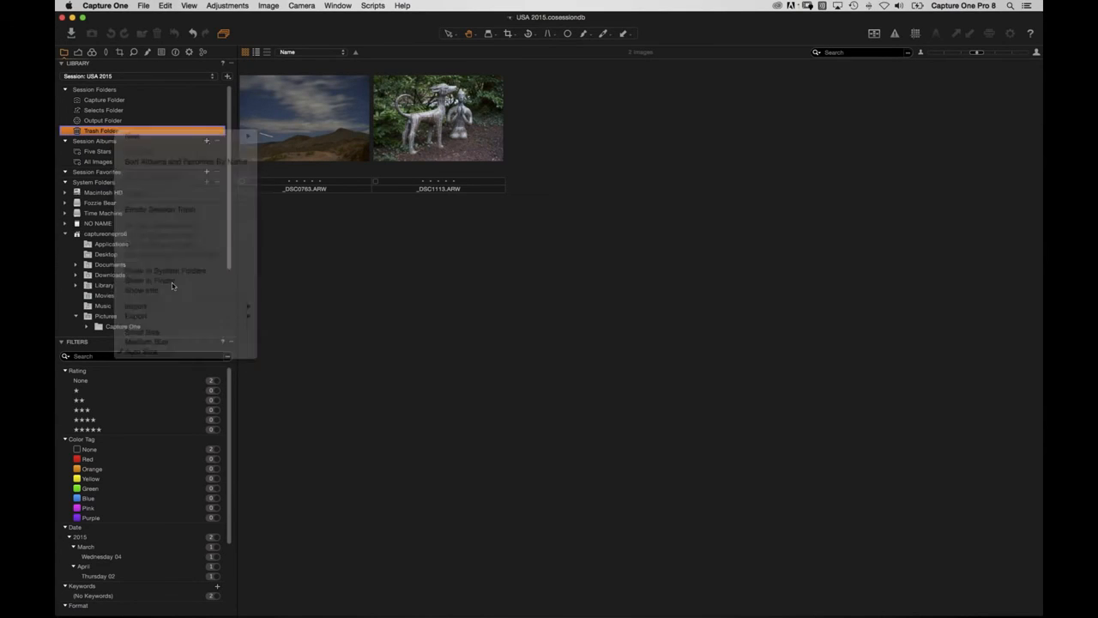
left_click(590, 161)
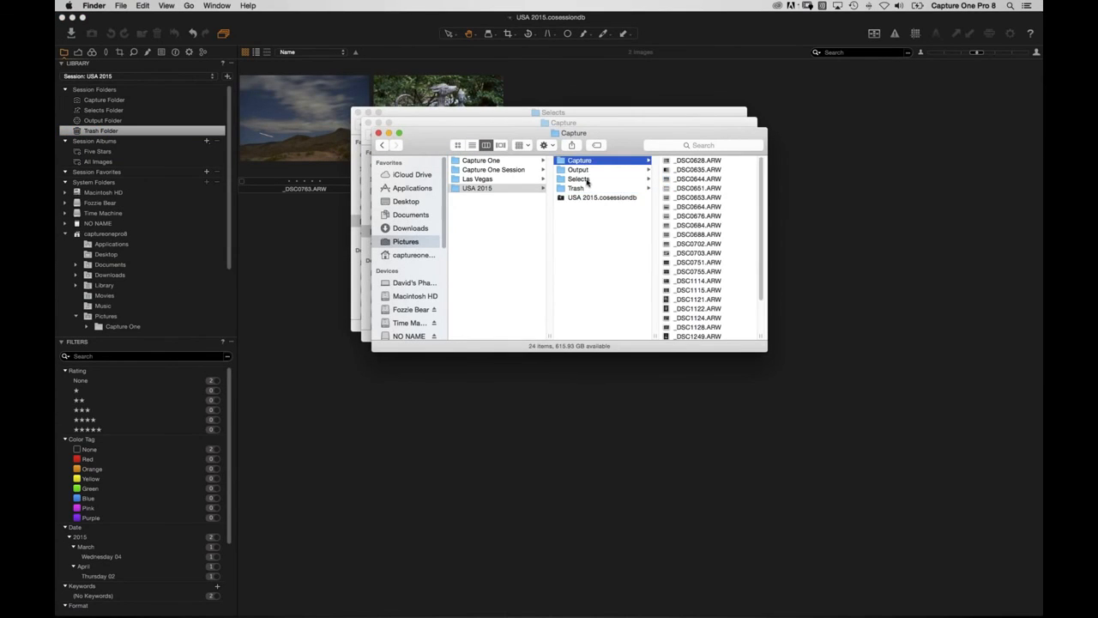
left_click(588, 179)
left_click(584, 189)
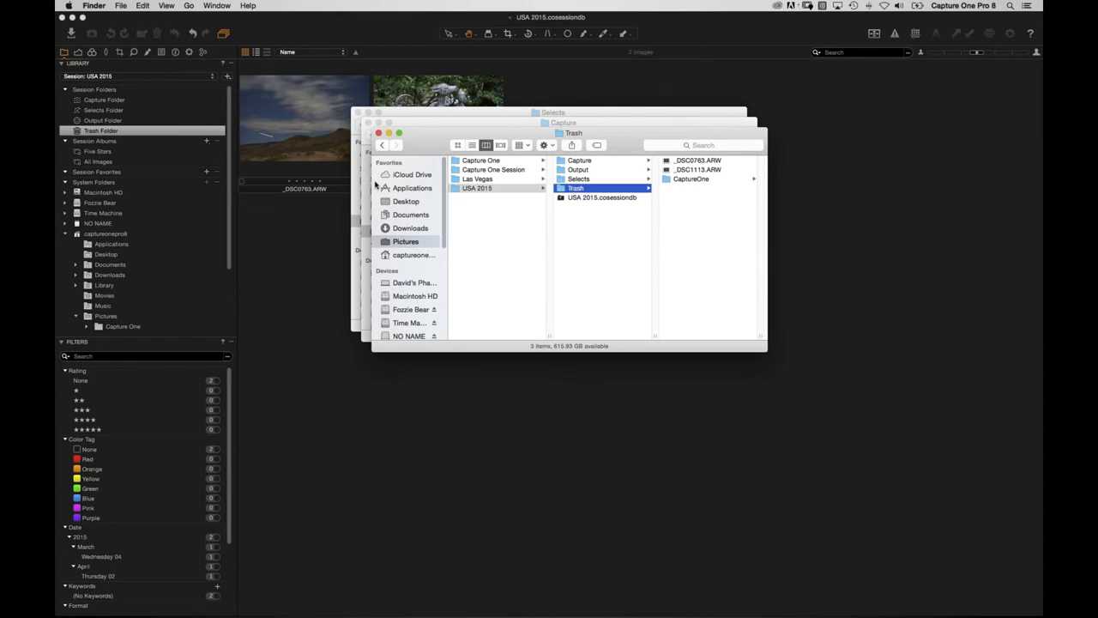
Move _DSC1113.ARW from Trash into Selects and view Selects' 11 images.
left_click_drag(434, 135, 399, 276)
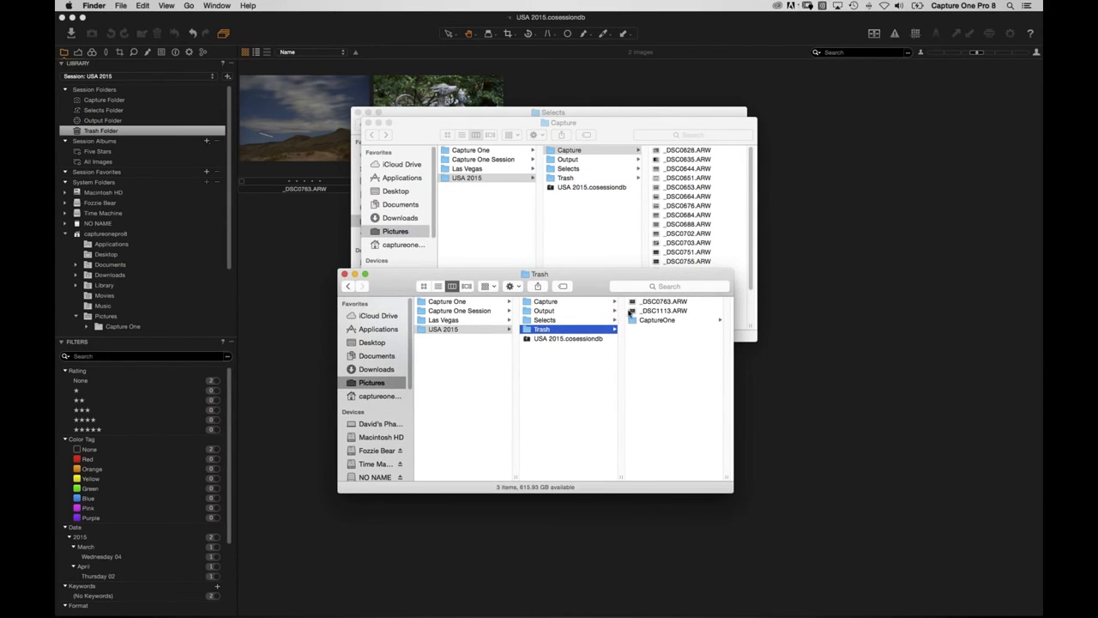
left_click_drag(663, 311, 546, 320)
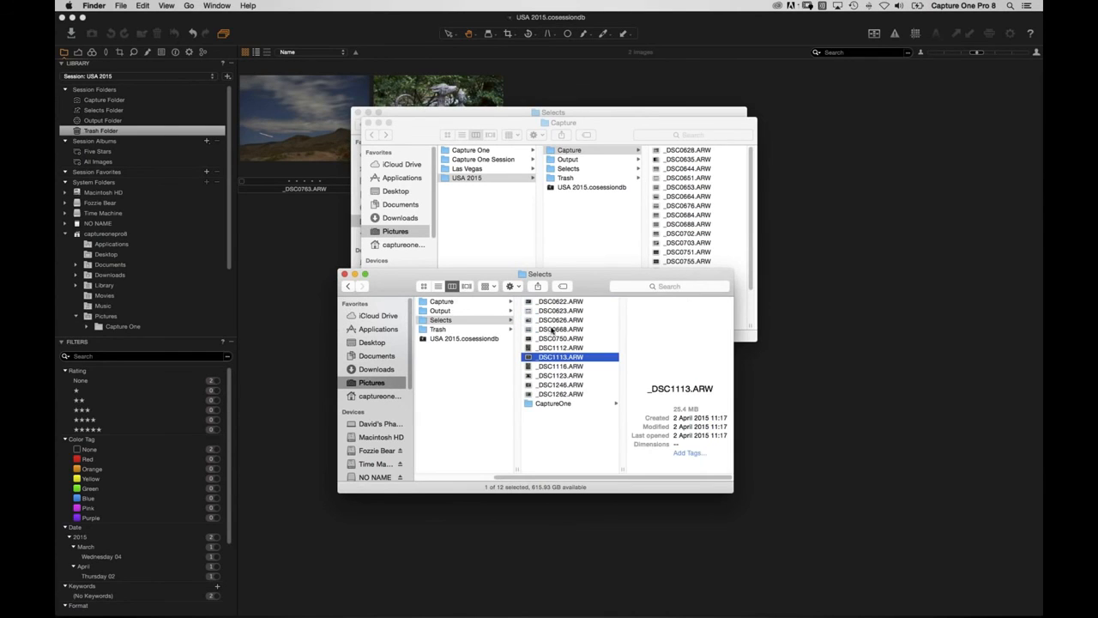
left_click(135, 117)
left_click(129, 110)
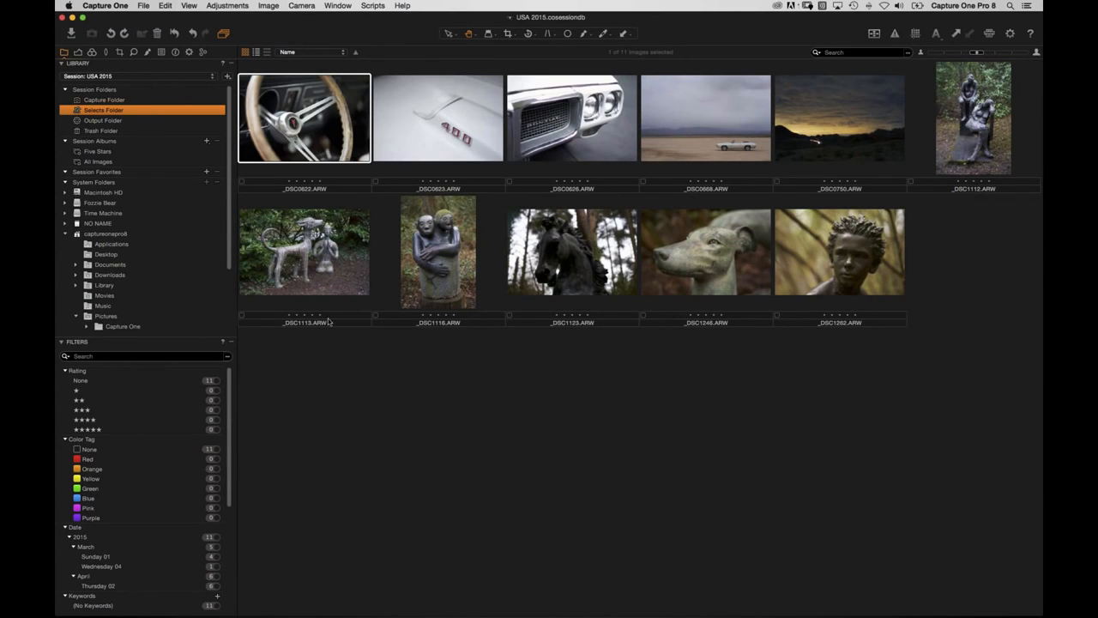
Inspect the Capture folder's 24 ARW files in Finder, then bring Capture One's Selects grid forward.
key("super+Tab")
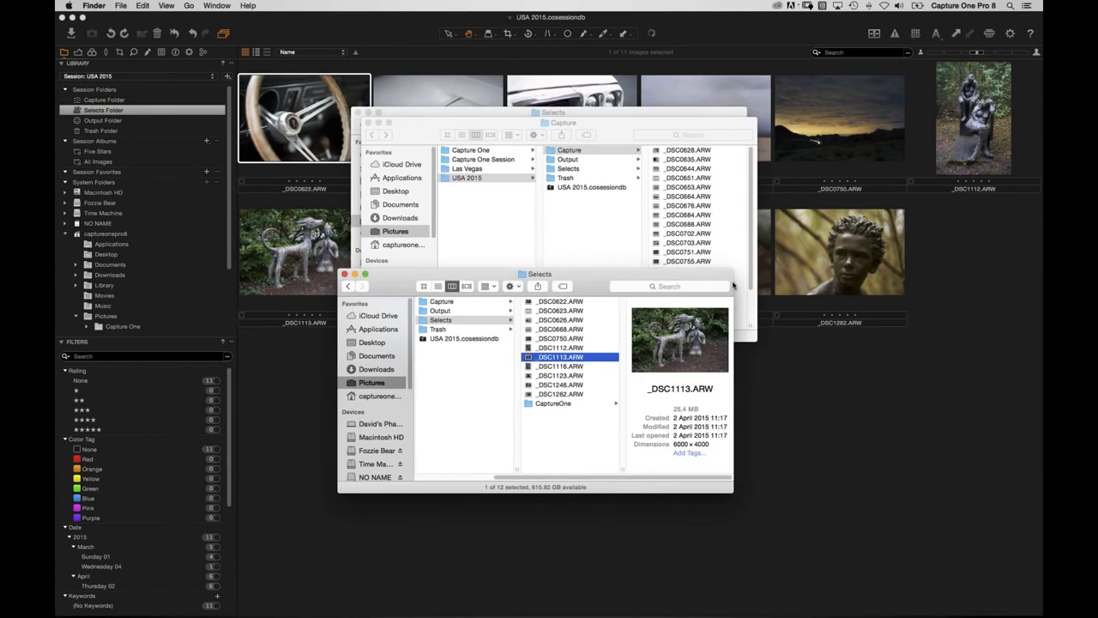
key("super+Tab")
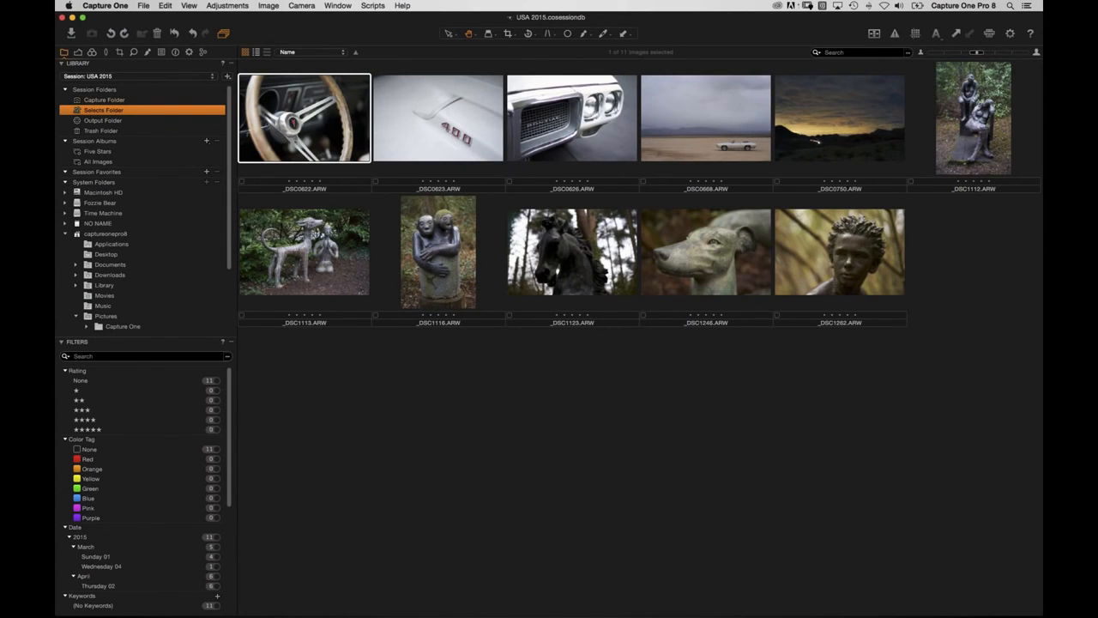
key("super+Tab")
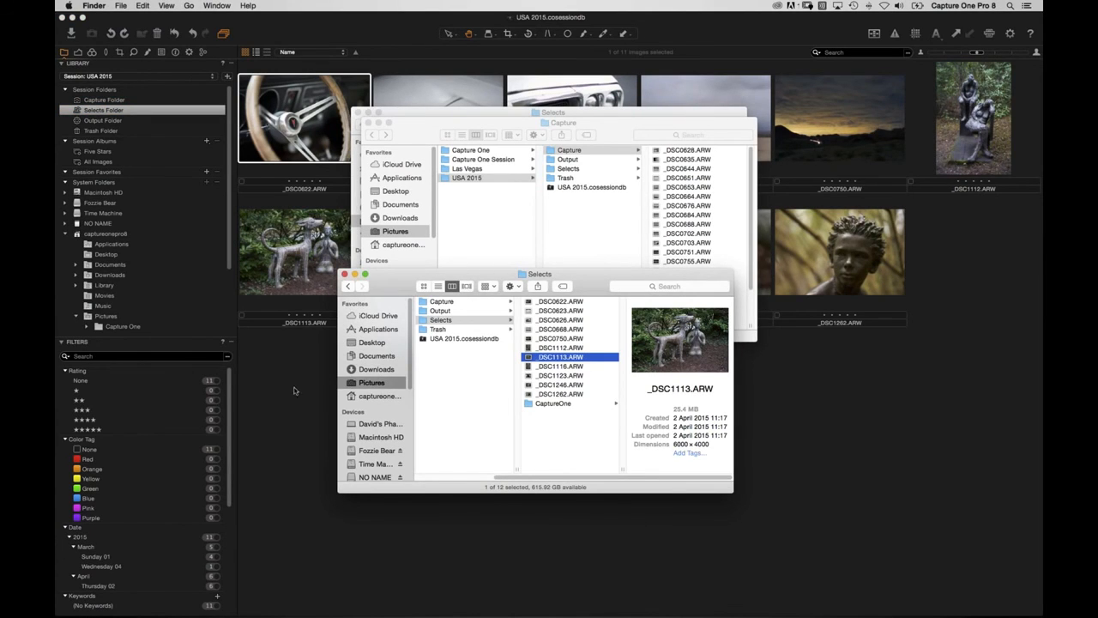
left_click(444, 302)
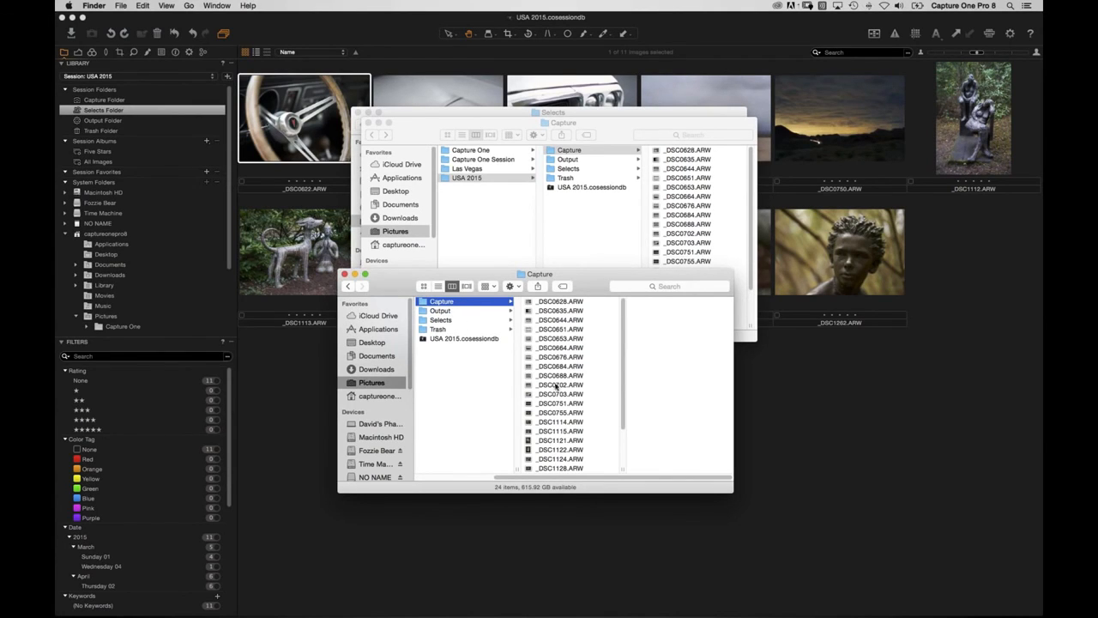
left_click(294, 404)
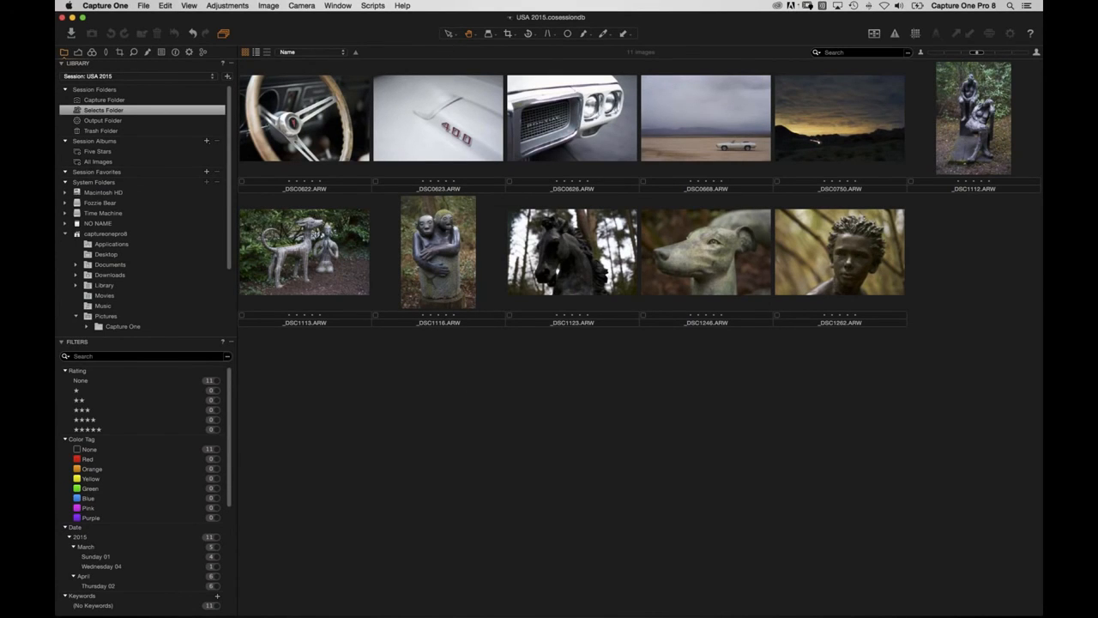
Add the keywords Las Vegas, USA and Vacation to _DSC0622, then return to the grid.
double_click(318, 128)
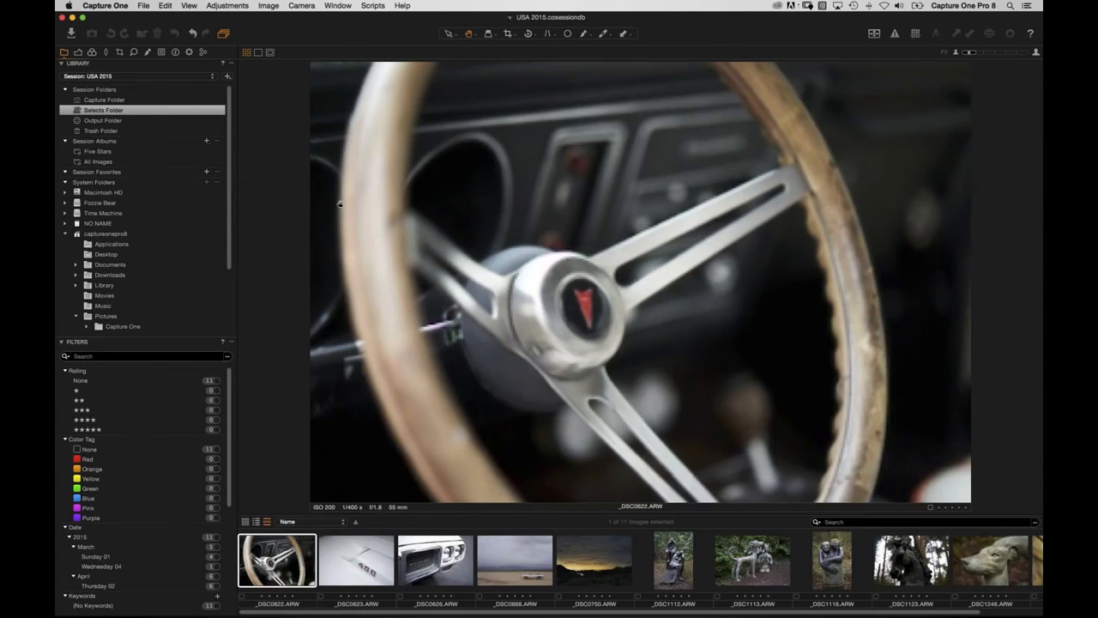
left_click(176, 52)
type("Las Vegas,USA, Vacation")
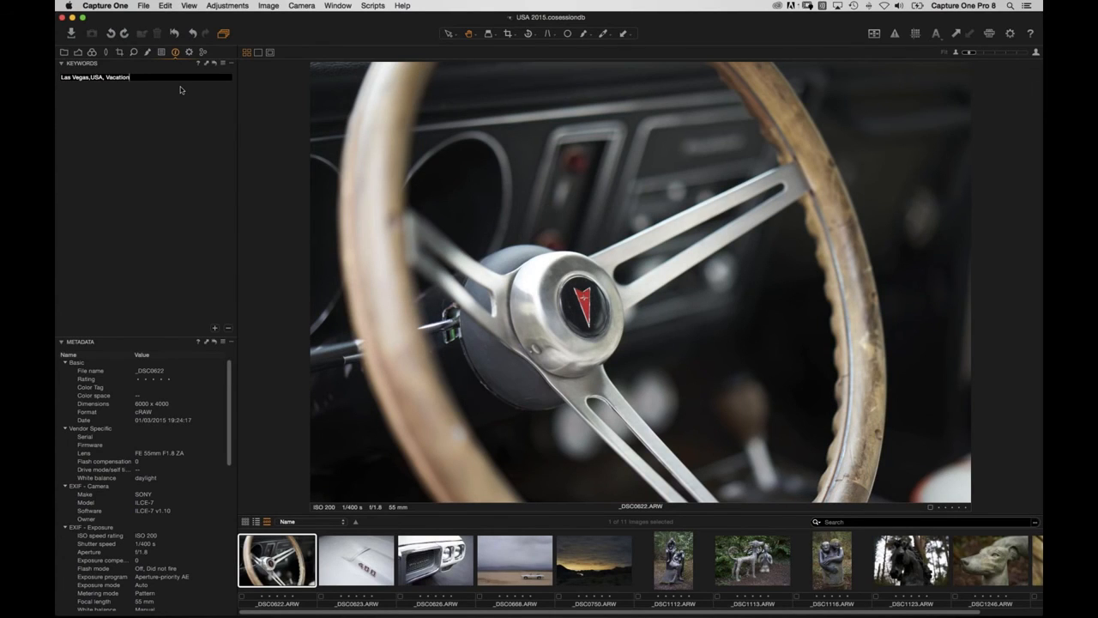
key("Return")
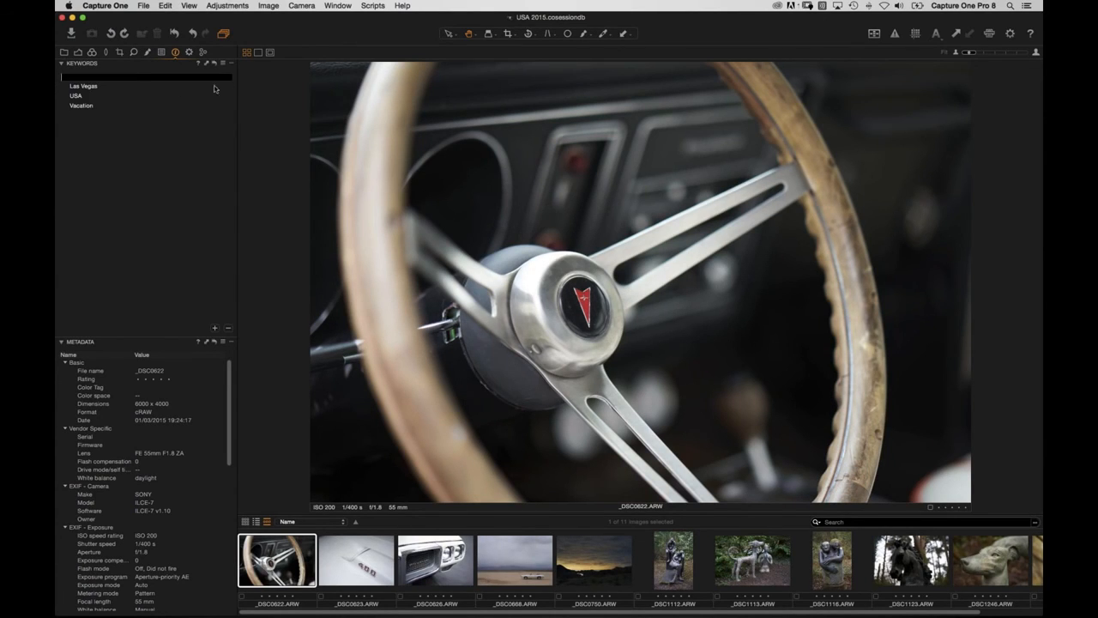
left_click(362, 564)
left_click(294, 579)
key("super+alt+v")
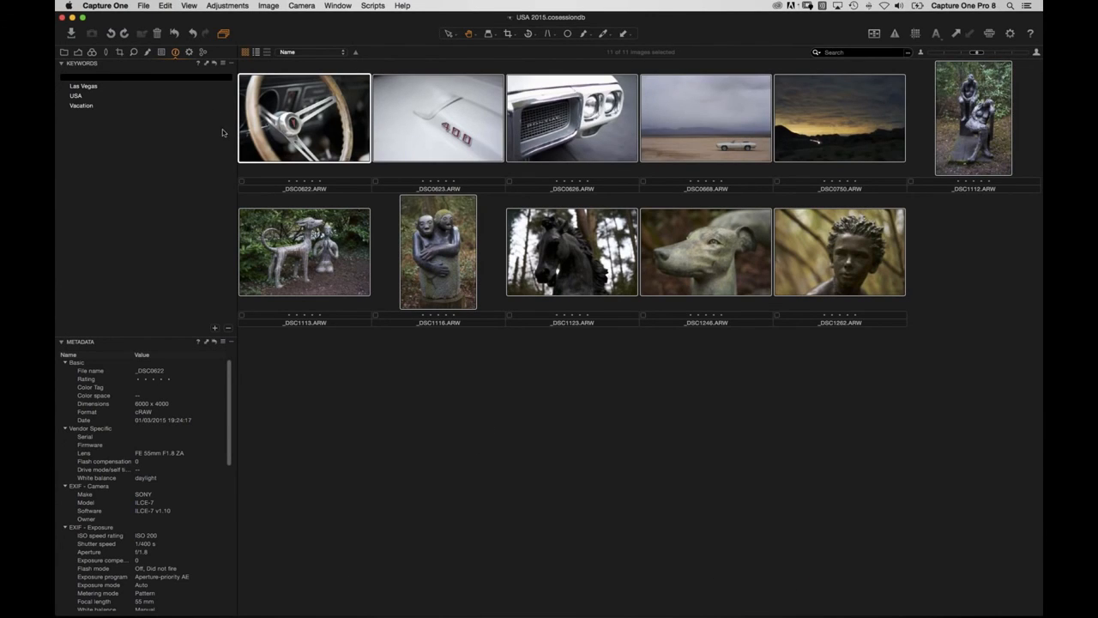
Copy _DSC0622's keywords and apply them to all 11 images.
left_click(206, 66)
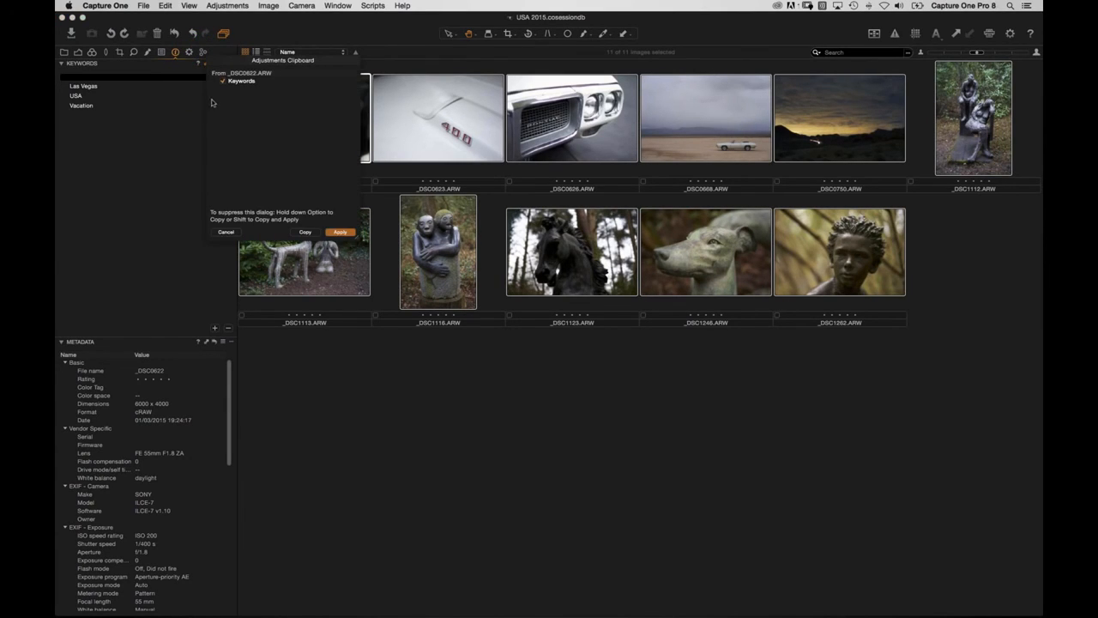
left_click(341, 232)
left_click(455, 287)
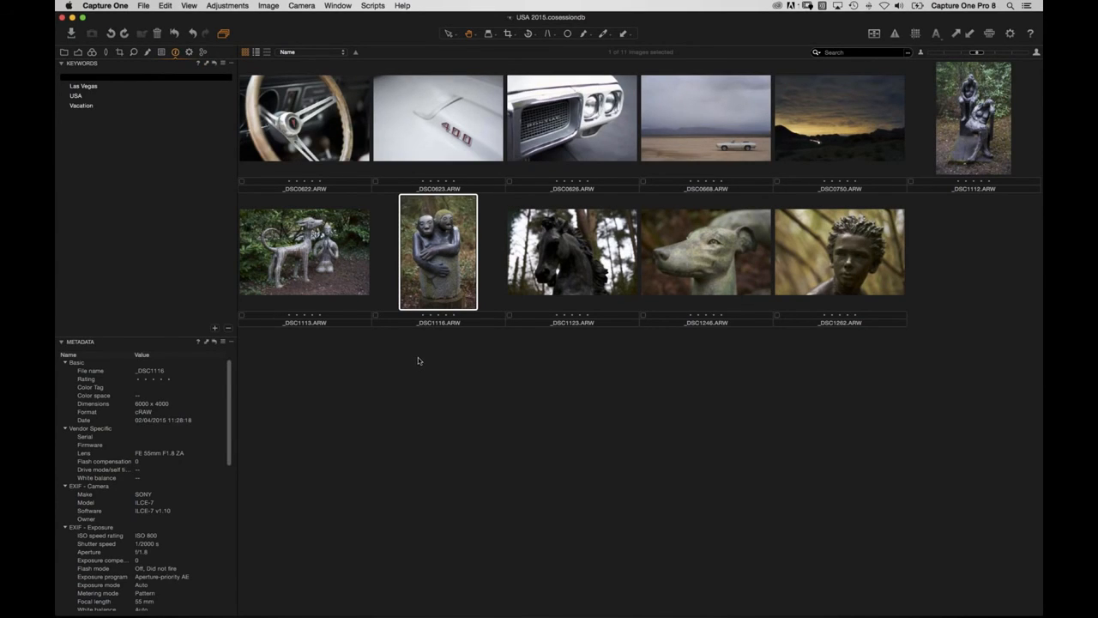
Add keyword Dog to _DSC1113, Sculpture to _DSC1116 and horse to _DSC1123.
left_click(314, 280)
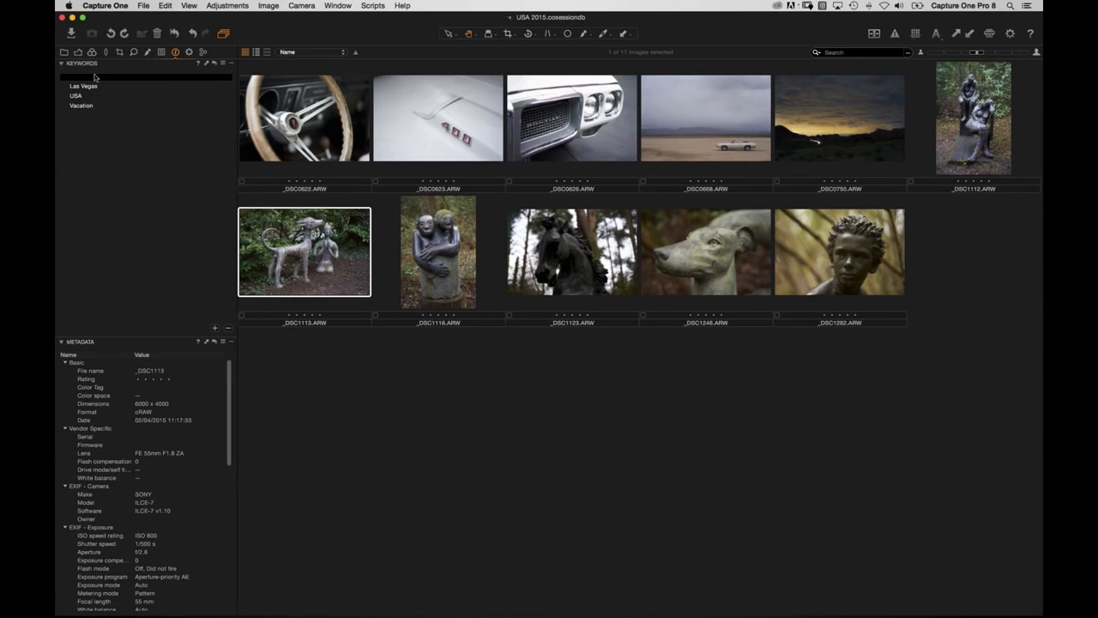
type("Dog")
key("Return")
key("Right")
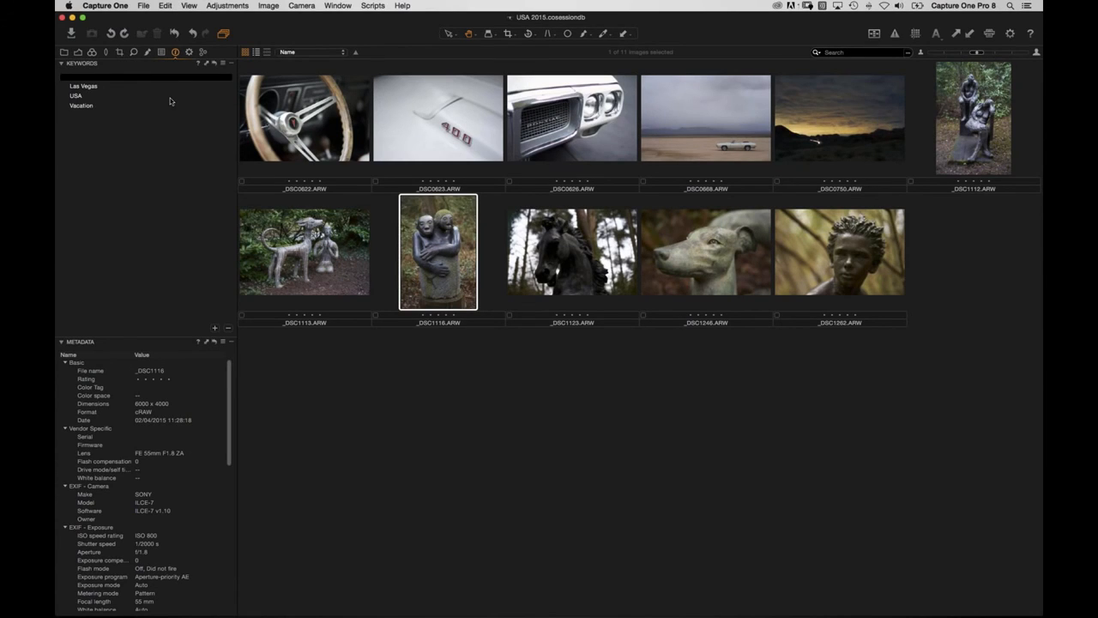
type("Sculpture")
key("Return")
left_click(587, 269)
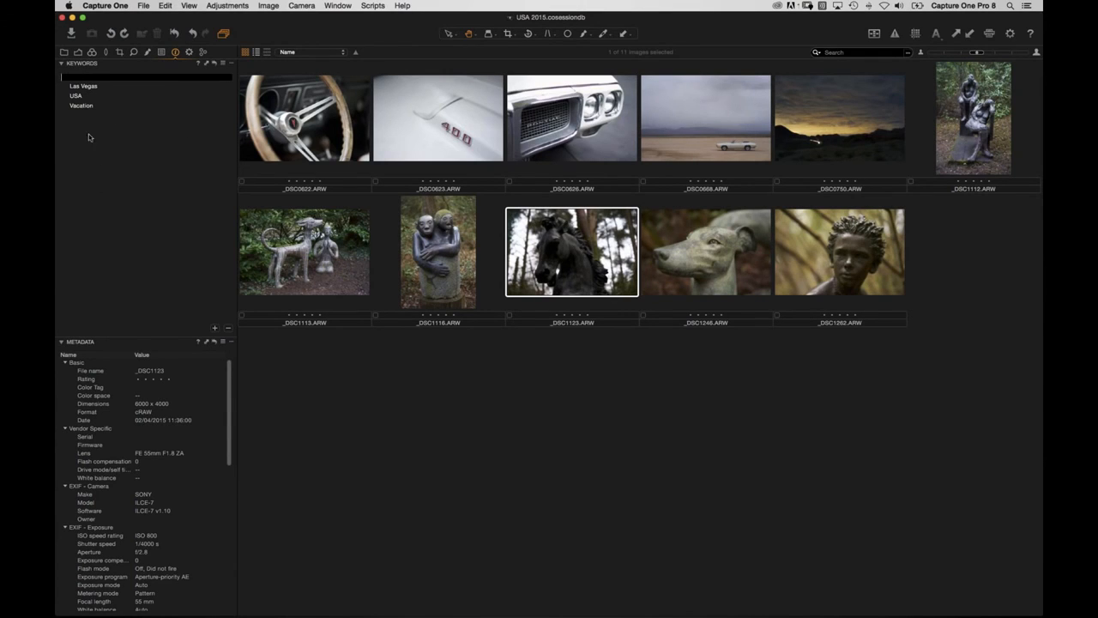
key("Return")
Filter the library by the Sculpture and Las Vegas keywords, clearing each filter.
left_click(66, 52)
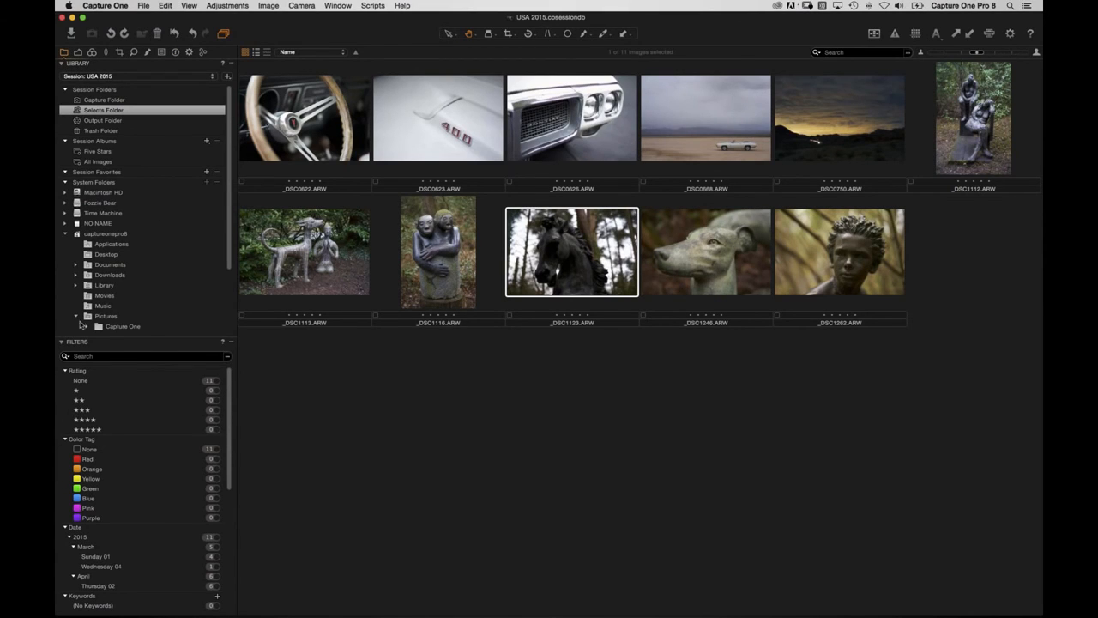
scroll(110, 481, "down", 5)
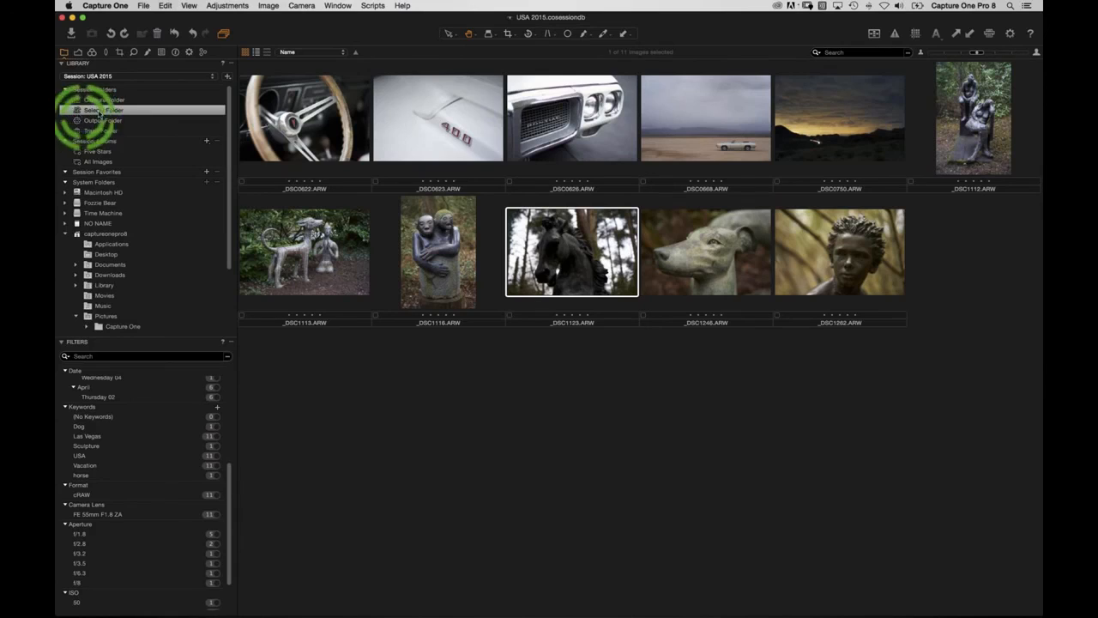
left_click(215, 448)
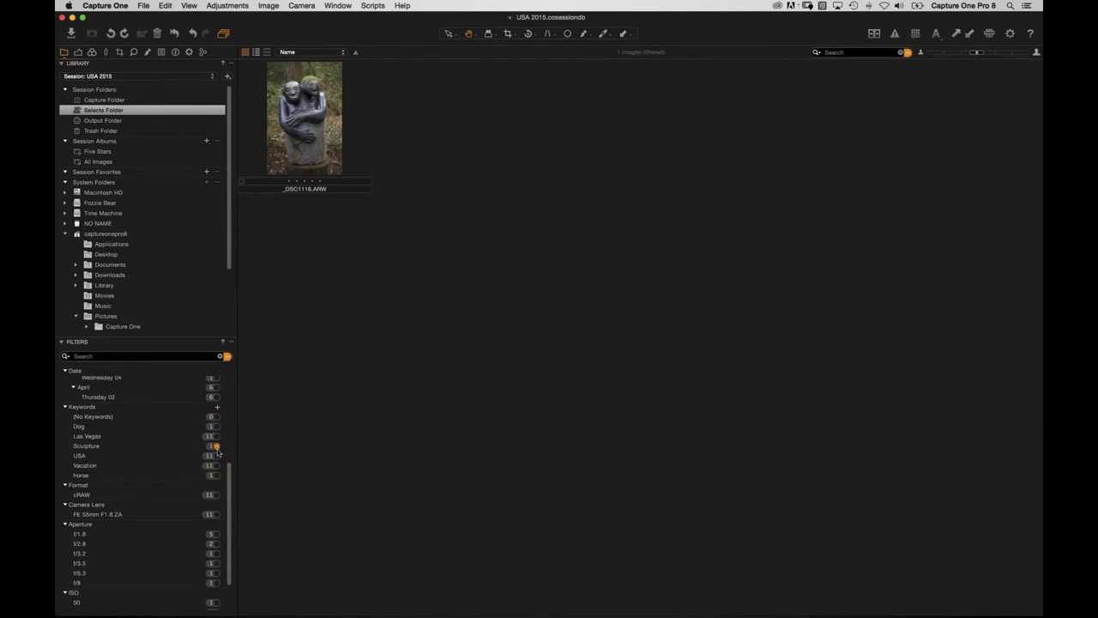
left_click(227, 356)
left_click(215, 437)
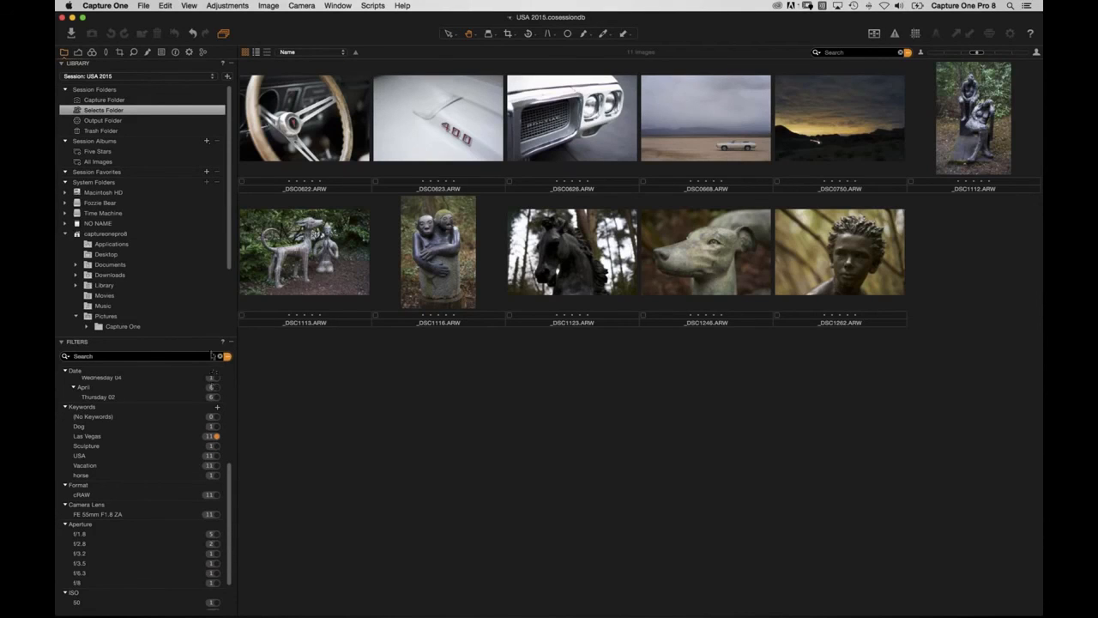
left_click(221, 357)
Filter by Dog, clear it, then tag _DSC1246 with Dog by dragging it onto the keyword.
left_click(213, 427)
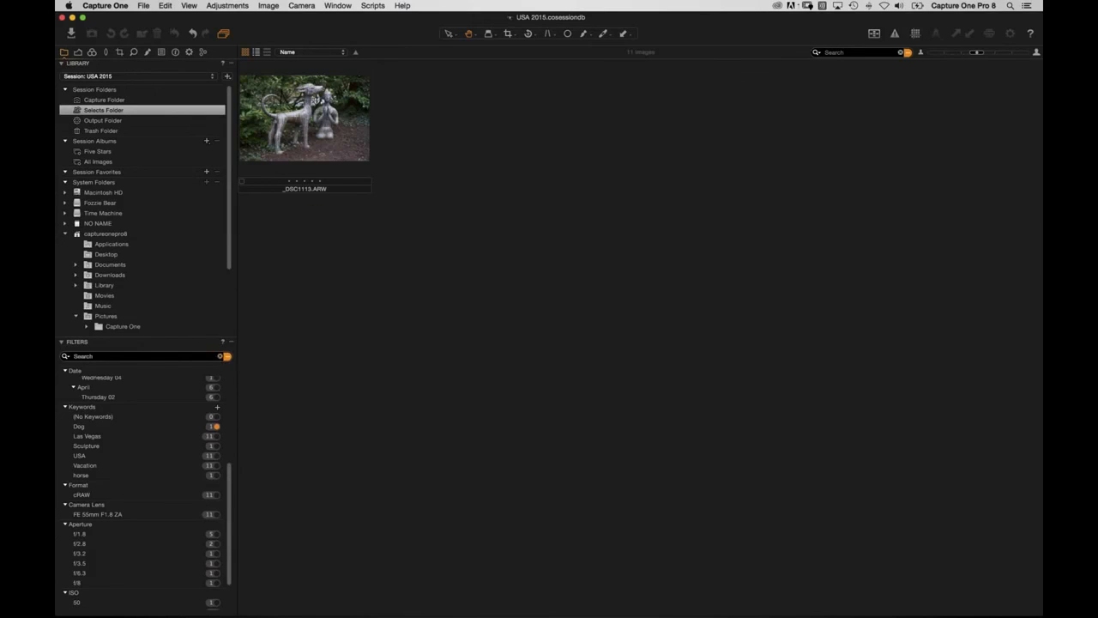
left_click(225, 356)
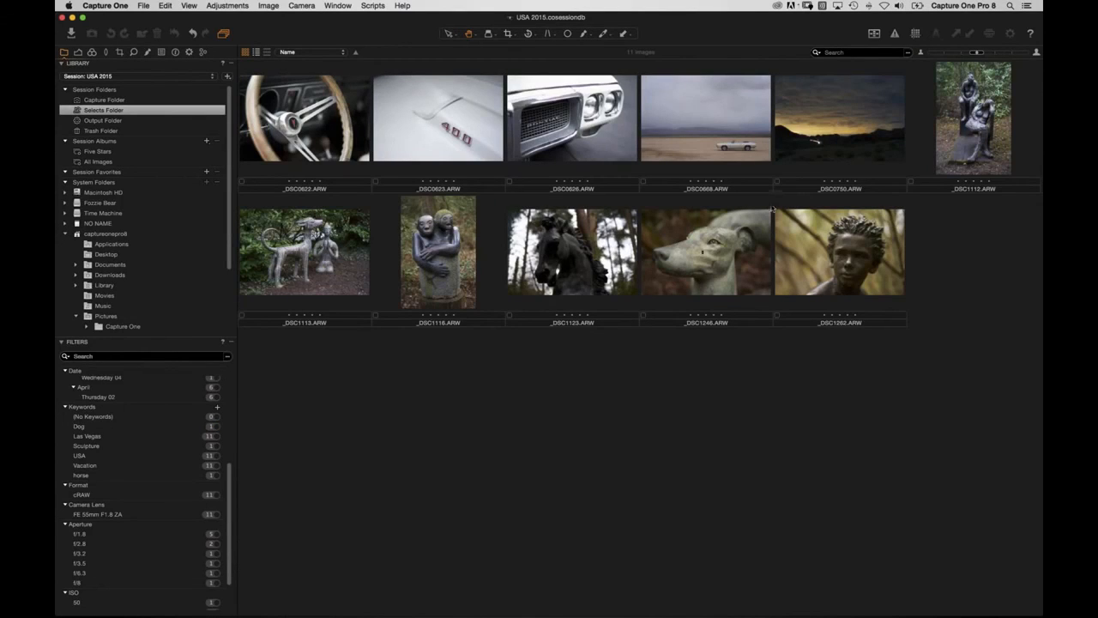
left_click_drag(691, 247, 80, 428)
Check the greyhound image's keywords, then tag the _DSC1262 bust with the Sculpture keyword.
left_click(712, 257)
left_click(177, 53)
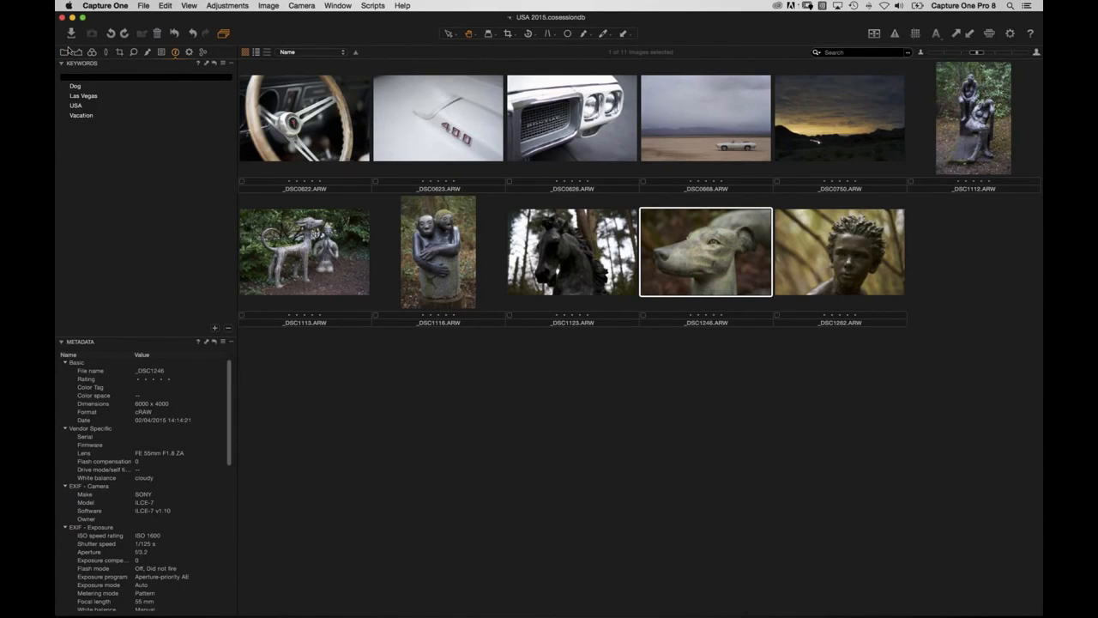
left_click(65, 53)
left_click_drag(808, 263, 163, 610)
scroll(136, 481, "down", 5)
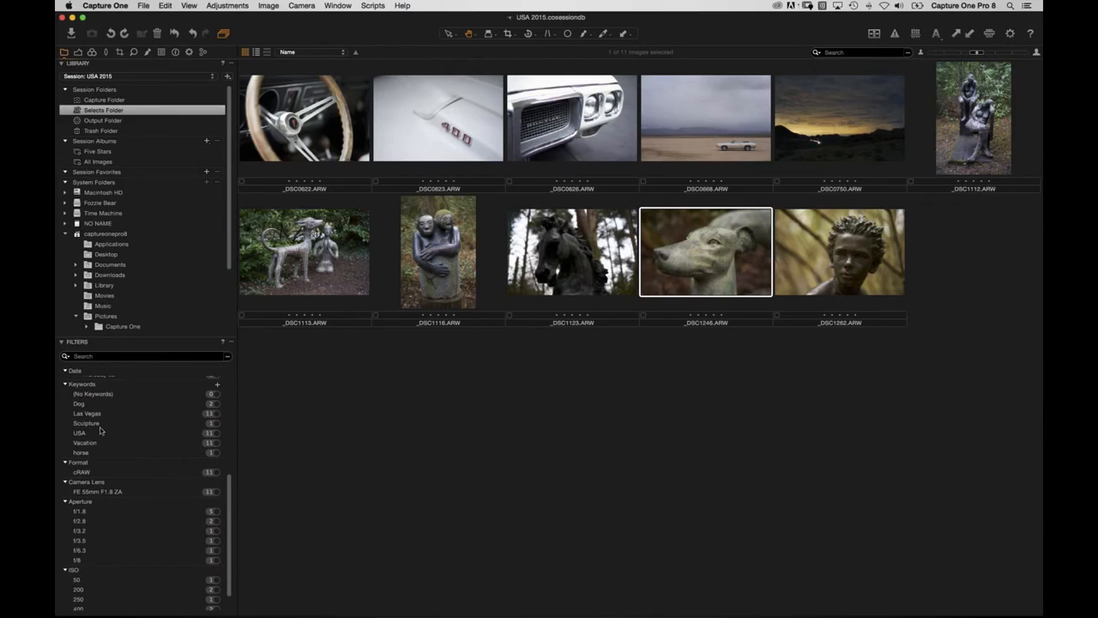
mouse_move(816, 257)
left_mouse_down()
mouse_move(834, 372)
mouse_move(184, 409)
mouse_move(108, 440)
left_mouse_up()
left_click(176, 52)
scroll(169, 453, "down", 10)
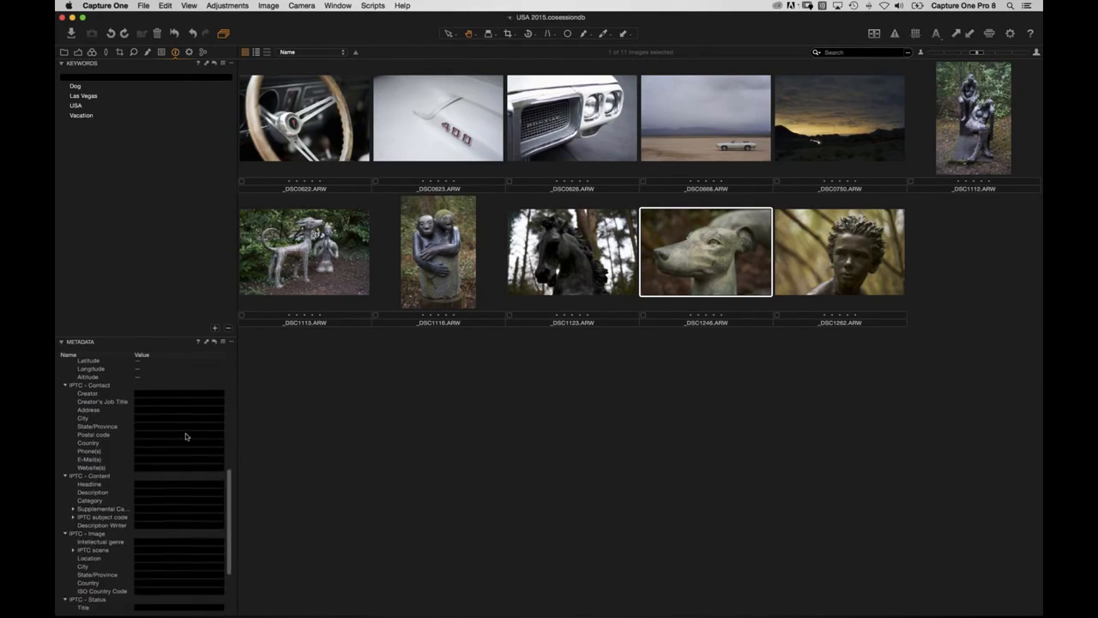
left_click(286, 138)
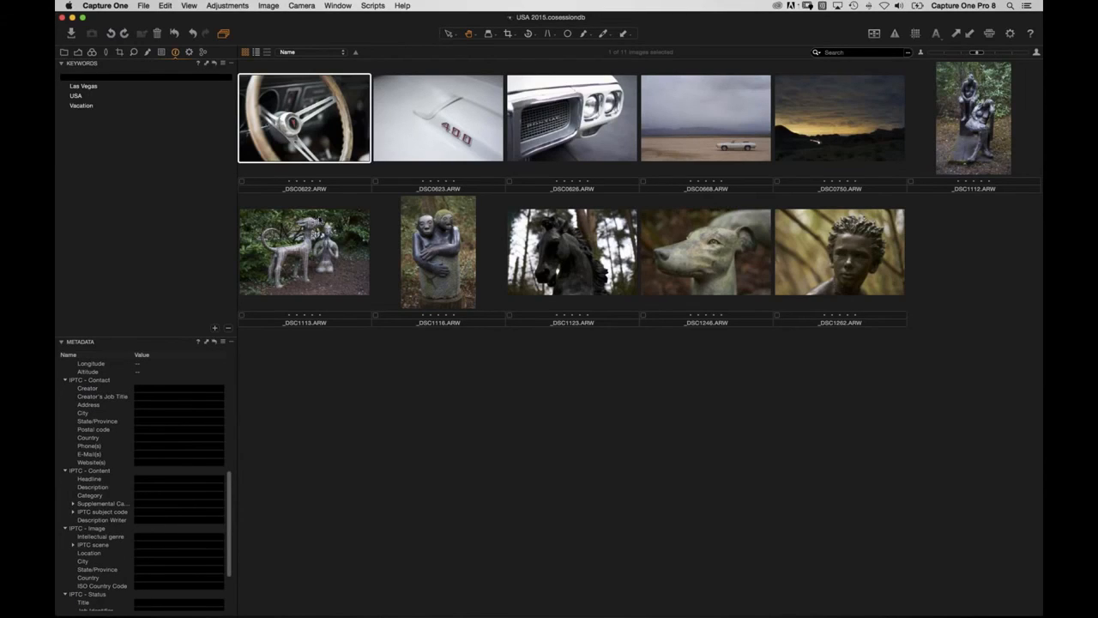
scroll(172, 446, "down", 4)
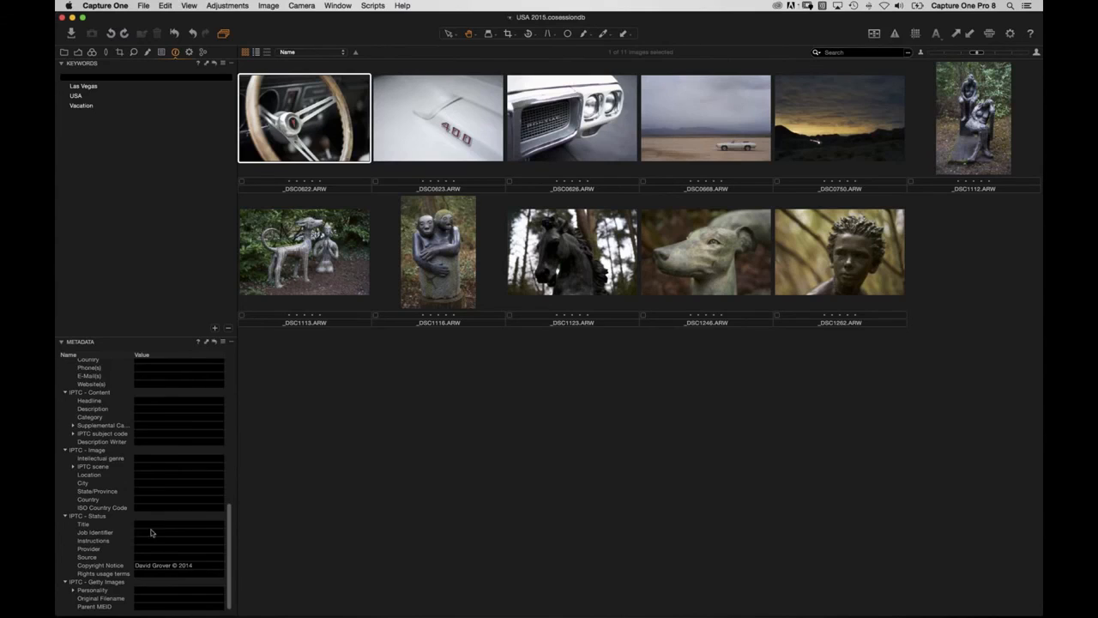
scroll(150, 425, "up", 5)
left_click(154, 466)
scroll(155, 488, "down", 2)
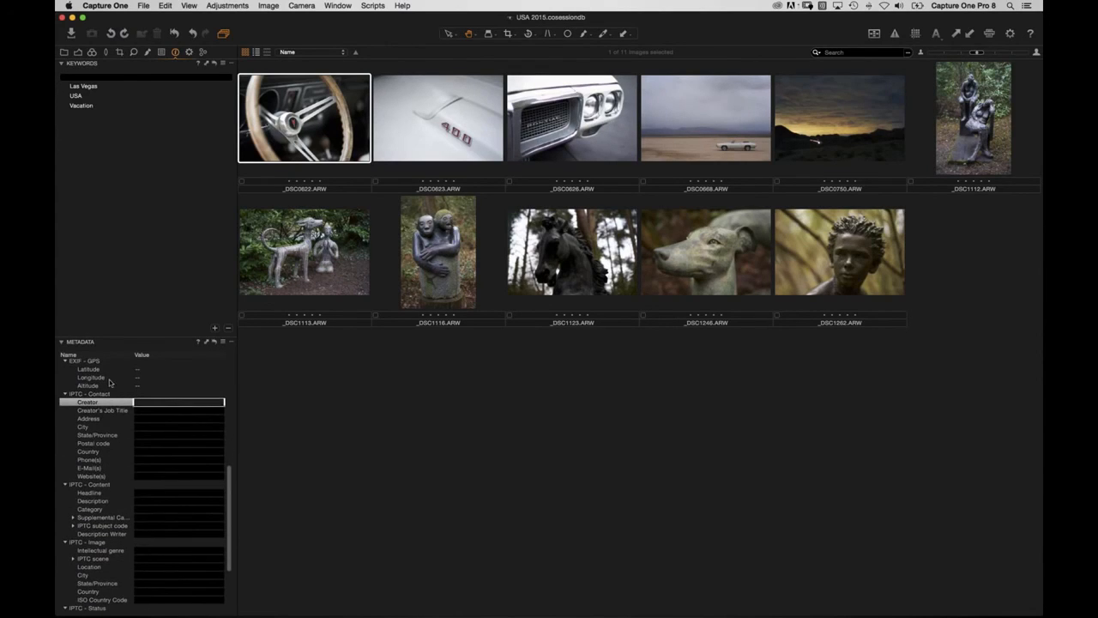
left_click(172, 476)
type("www.phaseone.com")
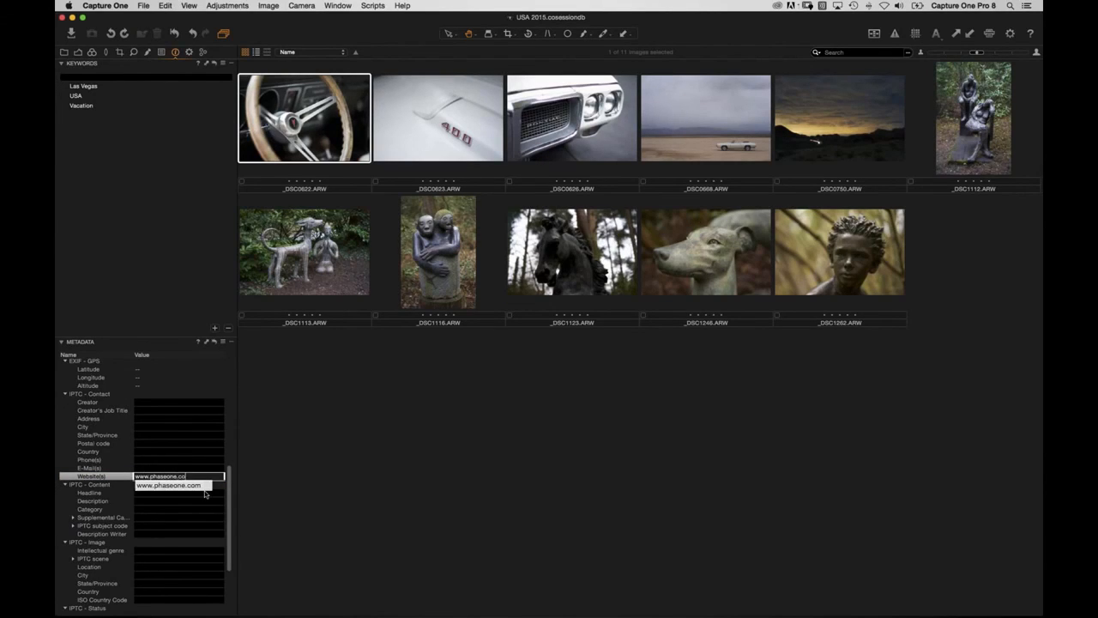
key("Tab")
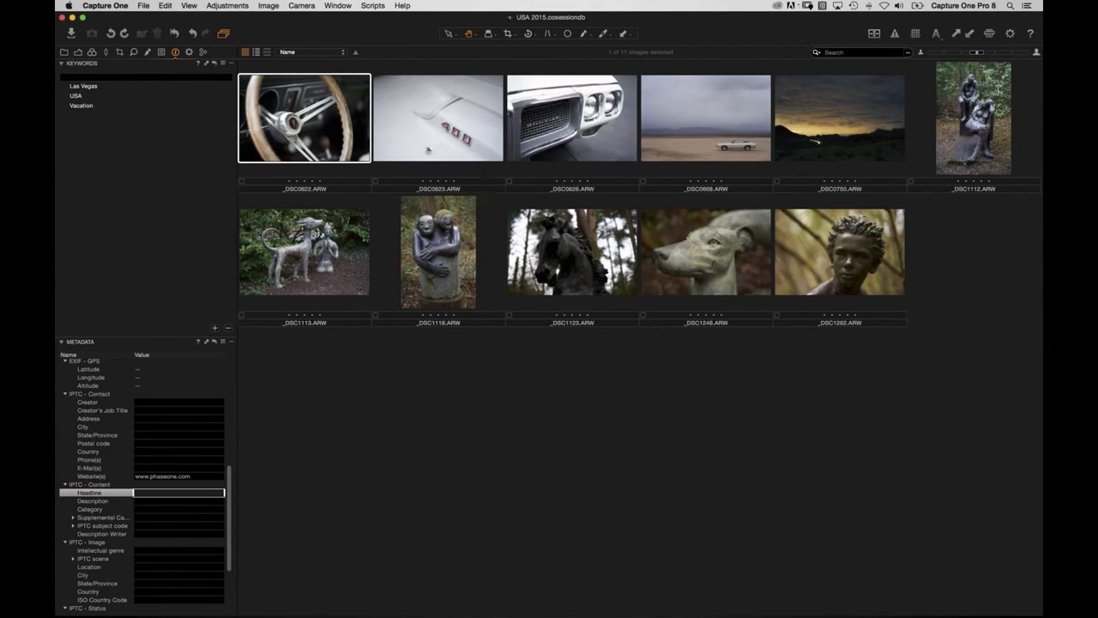
Copy _DSC0622's website metadata onto all 11 images, then select _DSC1116 alone.
left_click(315, 132)
key("super+a")
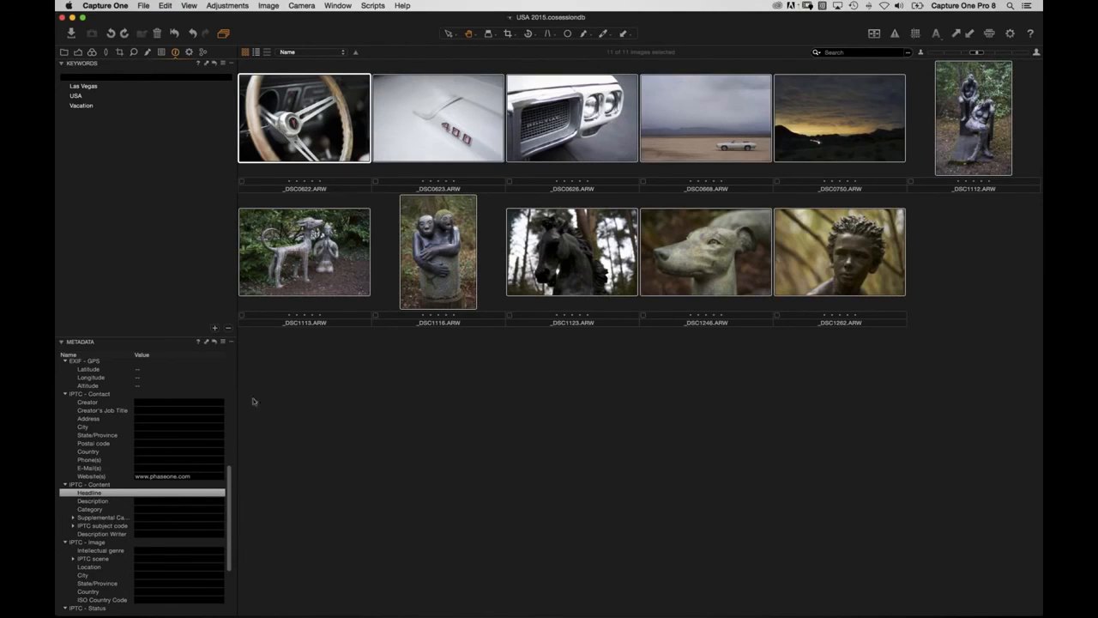
left_click(207, 342)
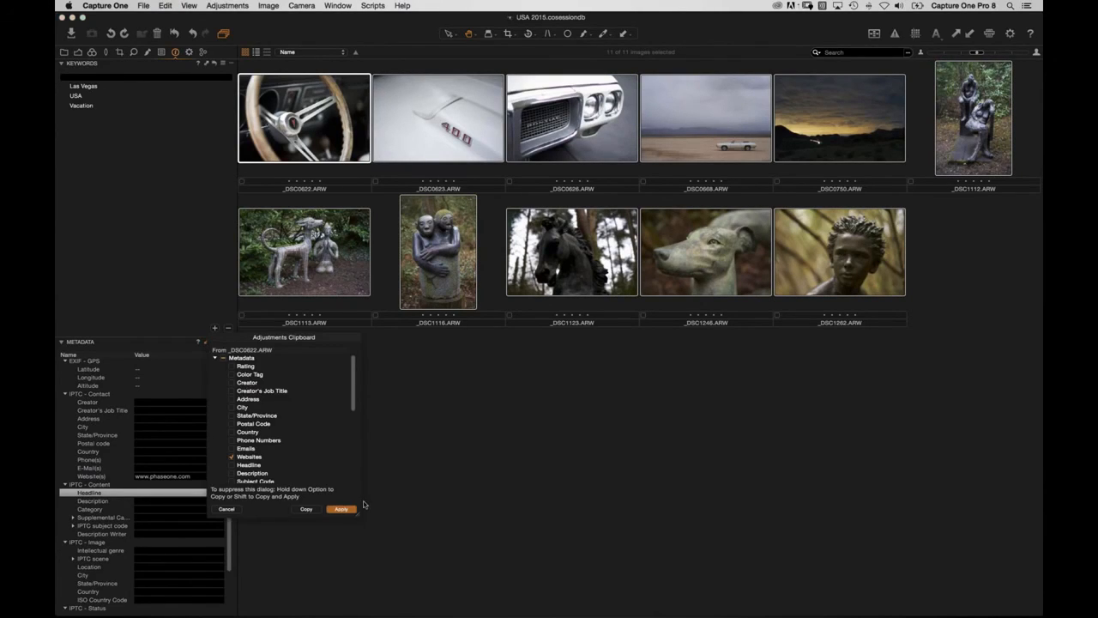
scroll(235, 453, "down", 1)
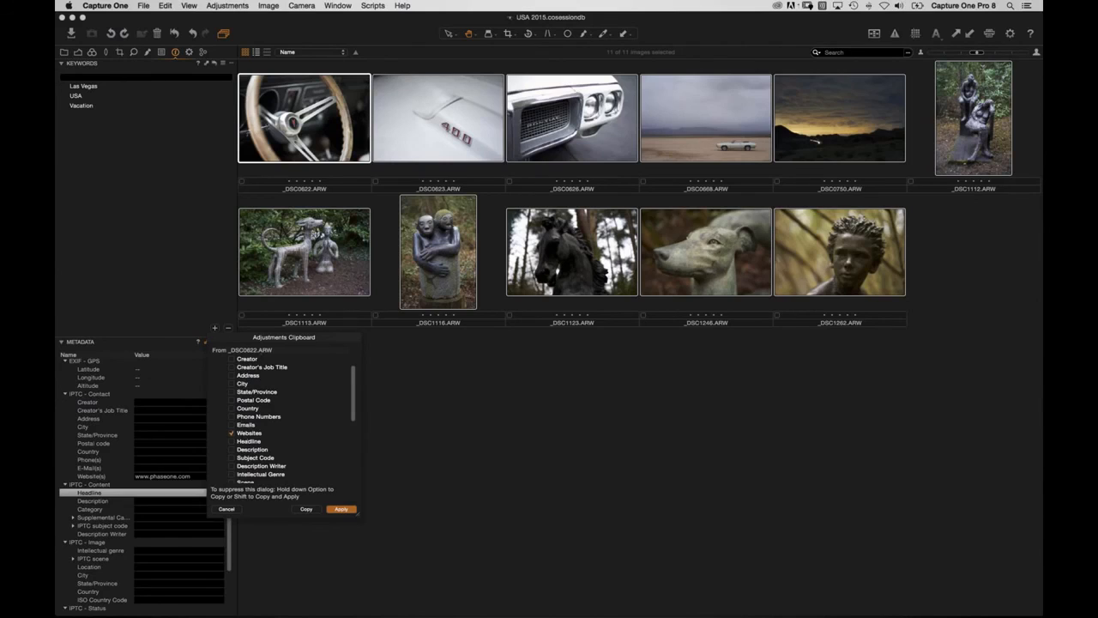
left_click(340, 509)
left_click(373, 378)
left_click(431, 266)
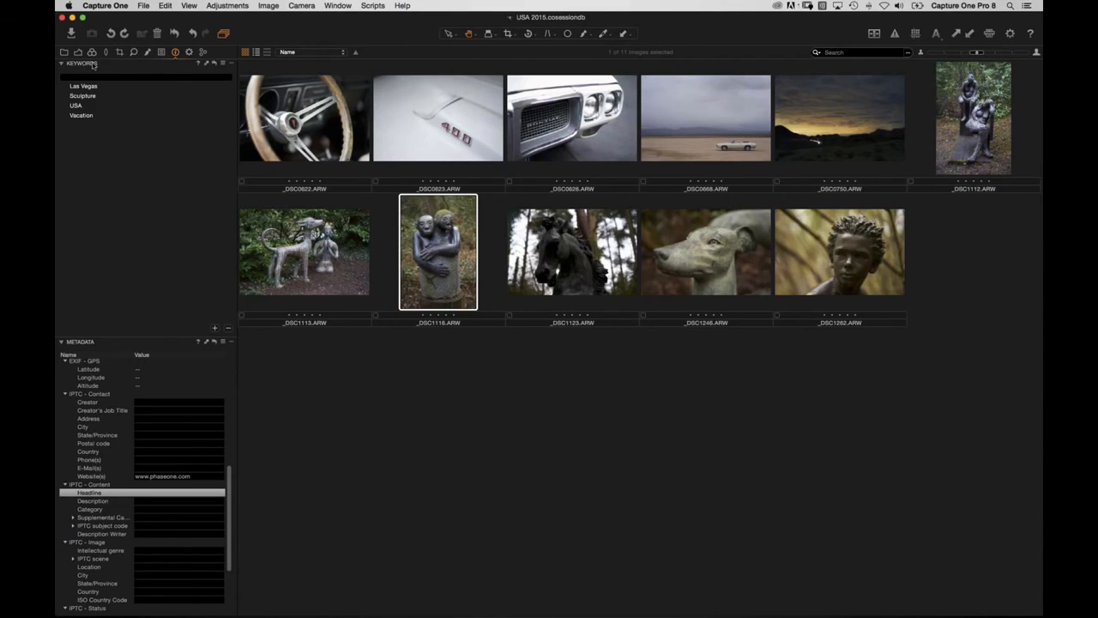
Select all eleven images and show them in the large viewer with a filmstrip.
left_click(63, 51)
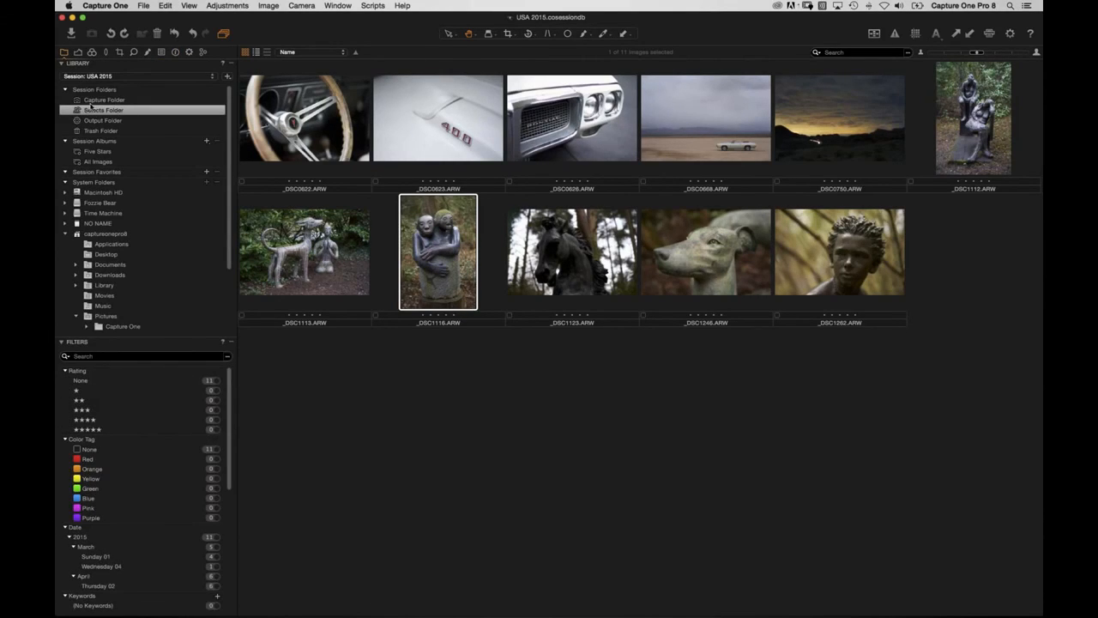
left_click(470, 438)
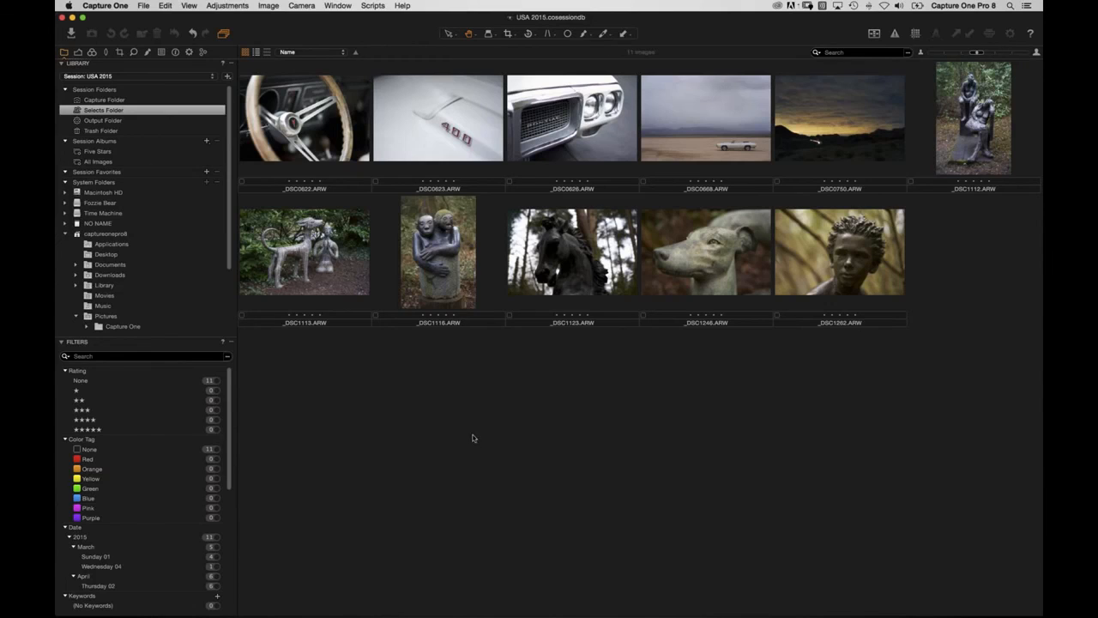
key("super+a")
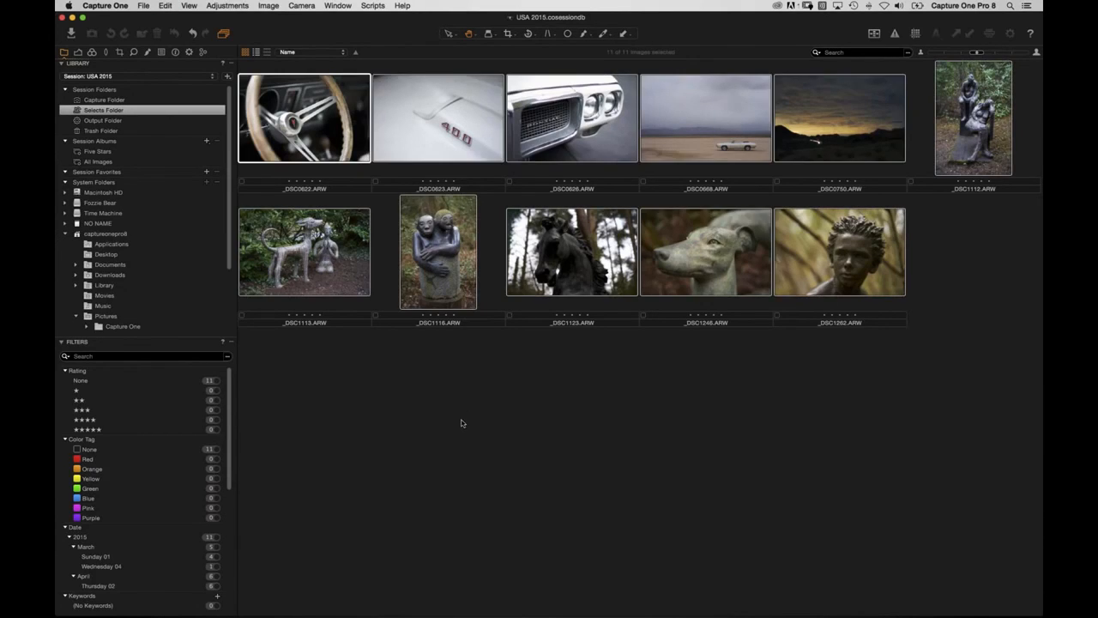
key("alt+super+v")
Raise Clarity to 28 and apply a -0.736 vignette to the steering-wheel shot _DSC0622.
left_click(276, 560)
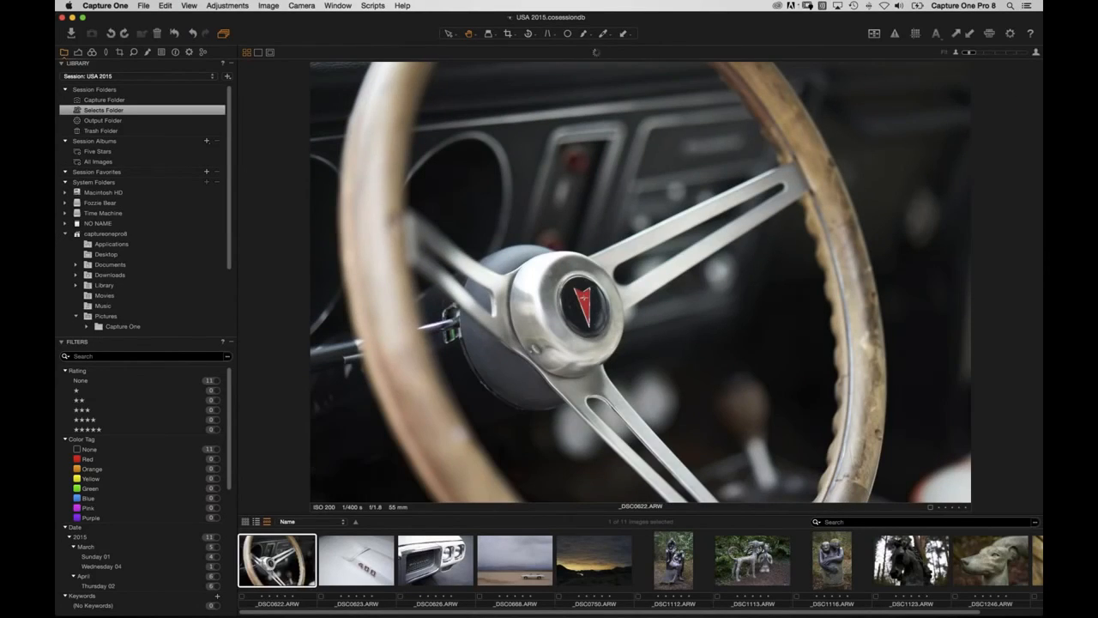
left_click(77, 53)
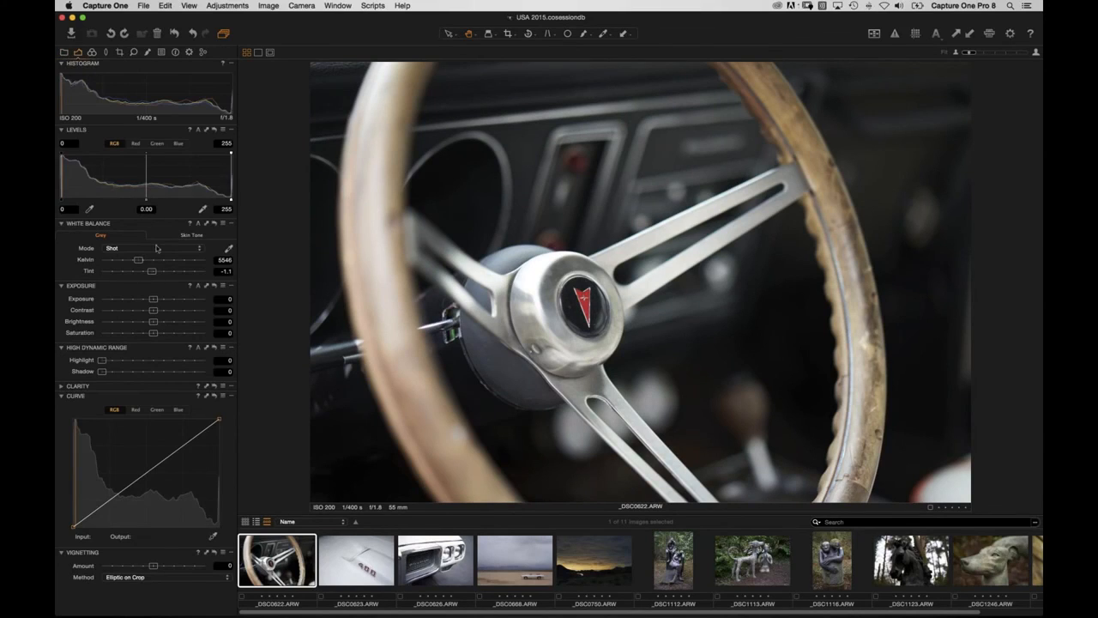
left_click(61, 387)
left_click_drag(155, 412, 169, 411)
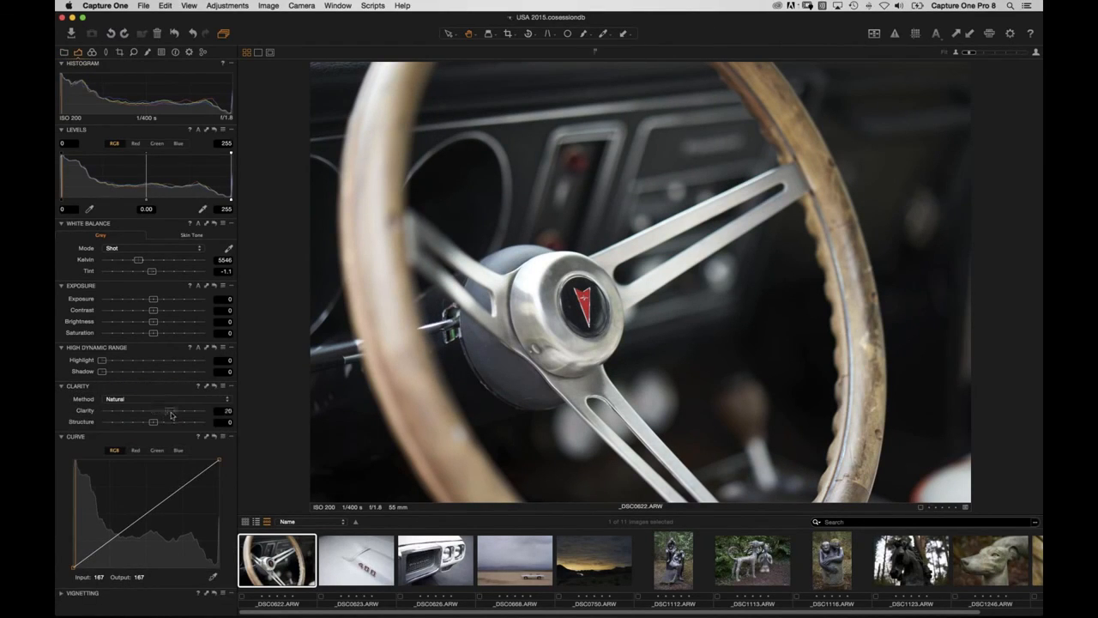
left_click(61, 592)
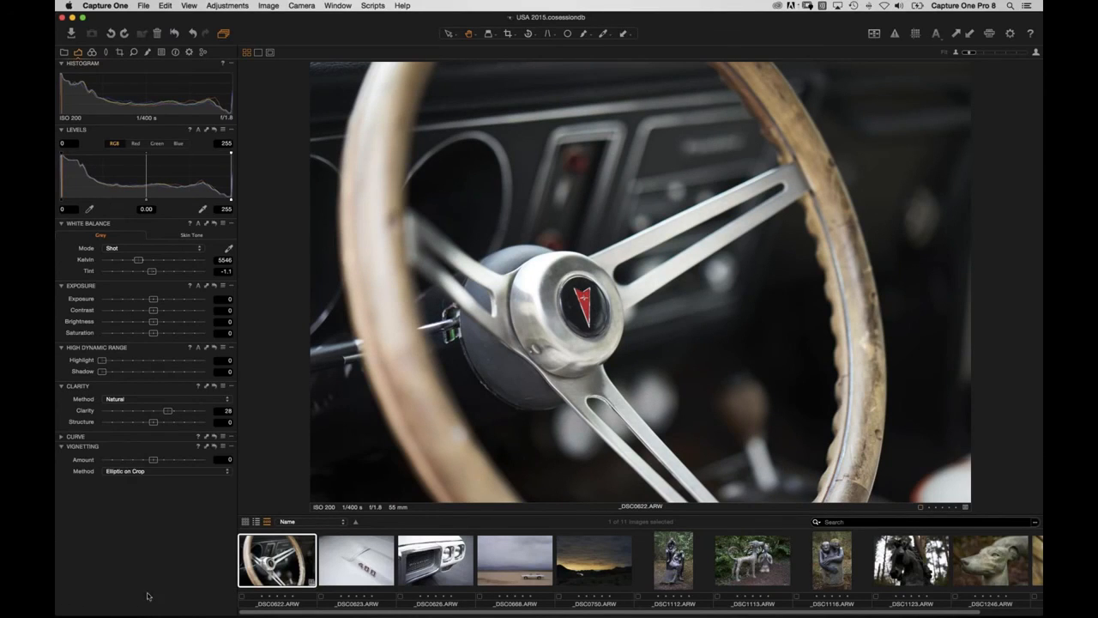
left_click_drag(154, 459, 144, 459)
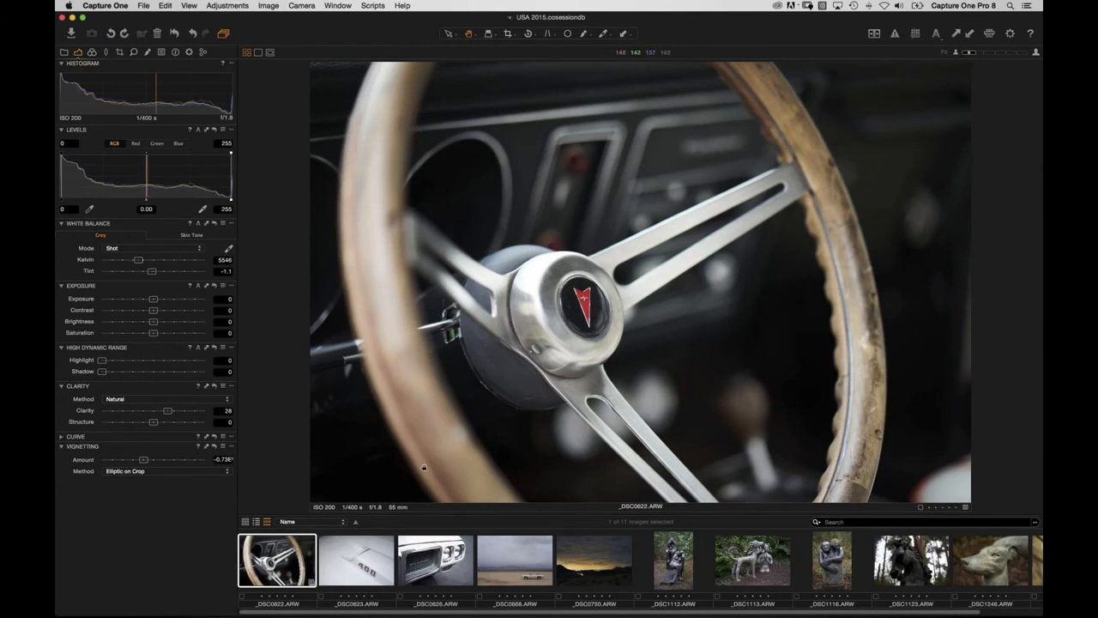
left_click(175, 51)
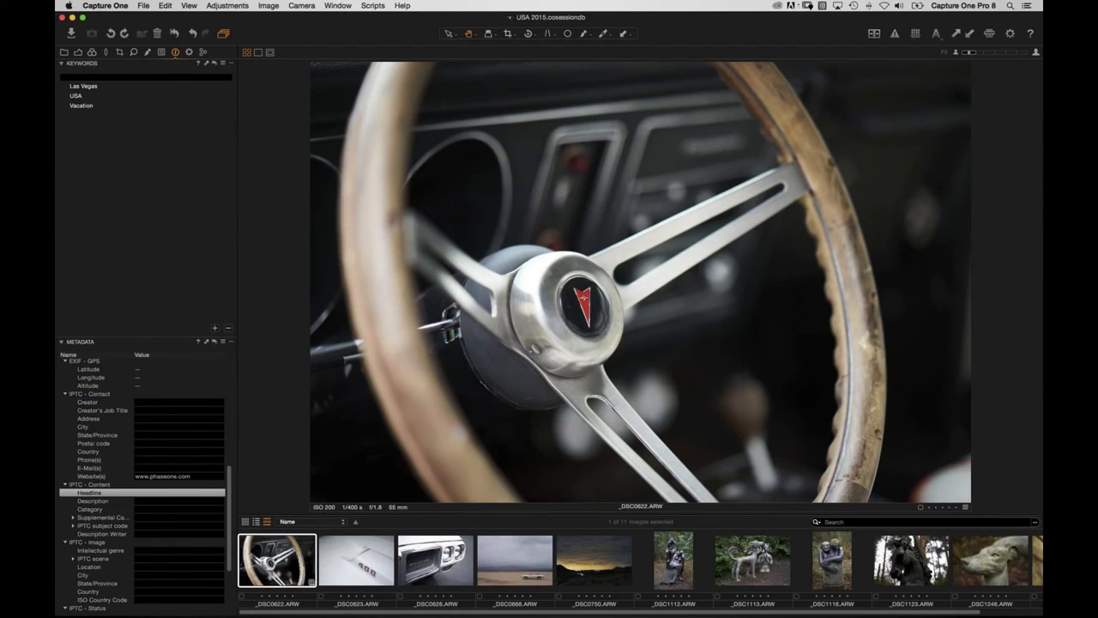
left_click(223, 342)
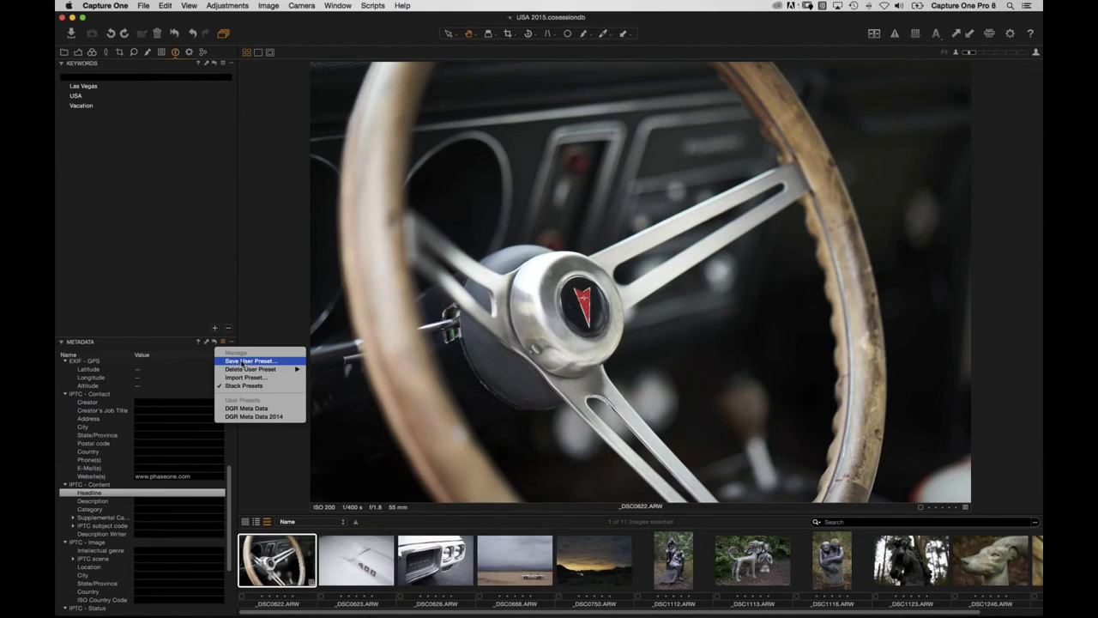
left_click(268, 315)
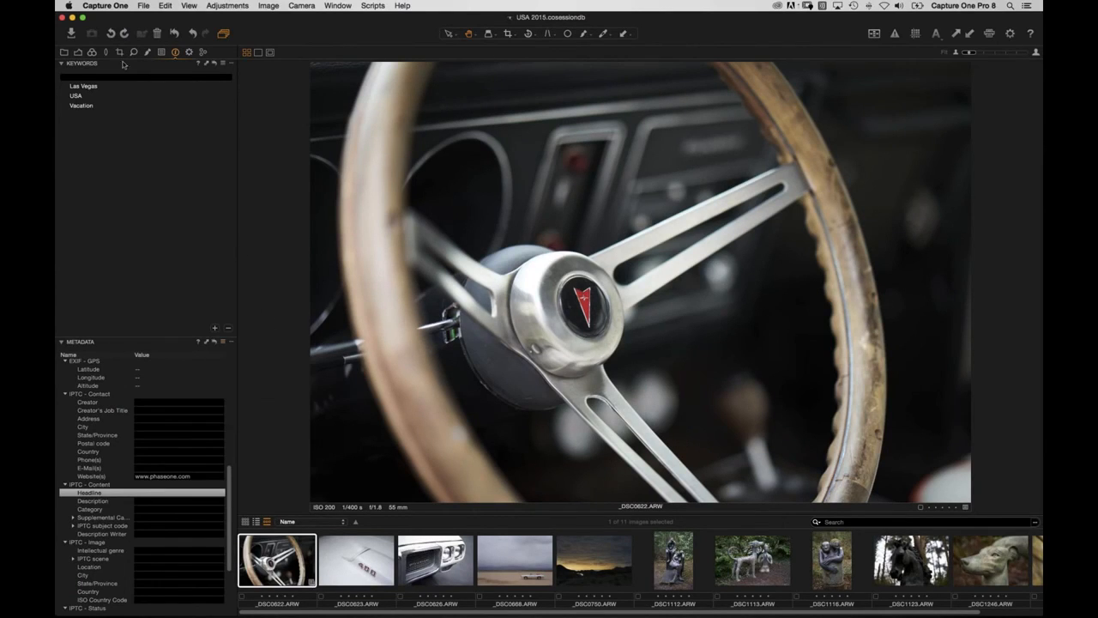
left_click(71, 35)
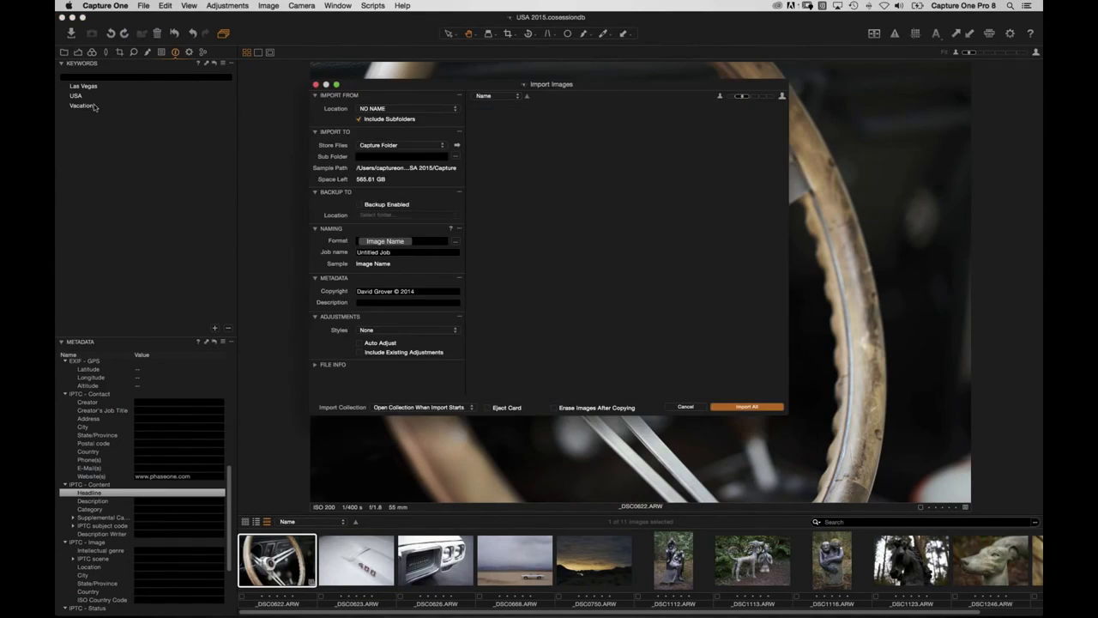
left_click(433, 334)
mouse_move(436, 378)
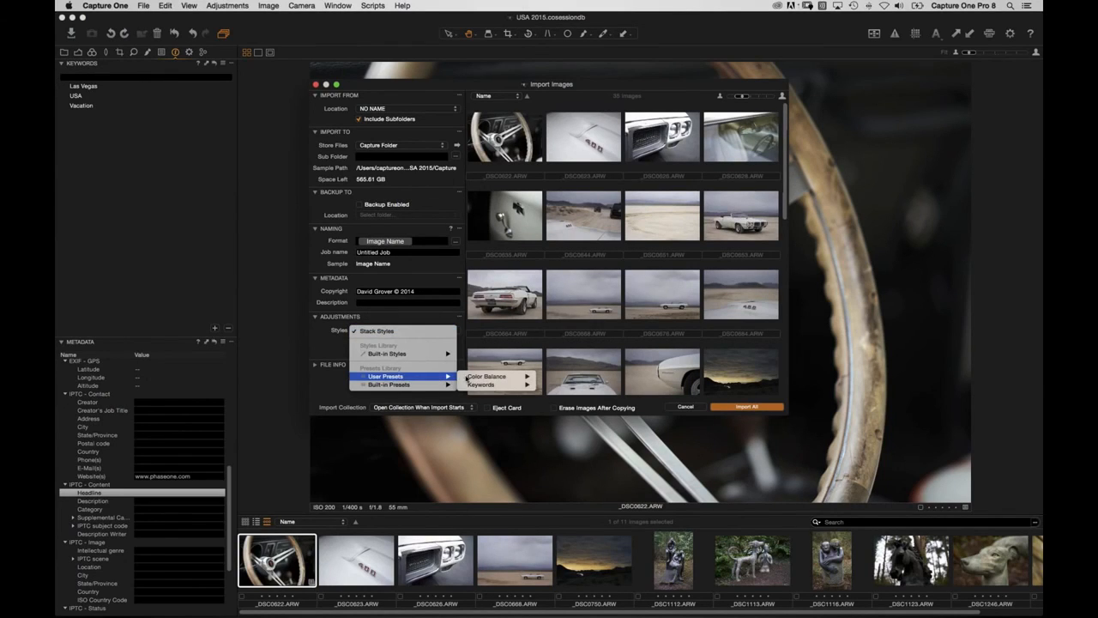
left_click(429, 333)
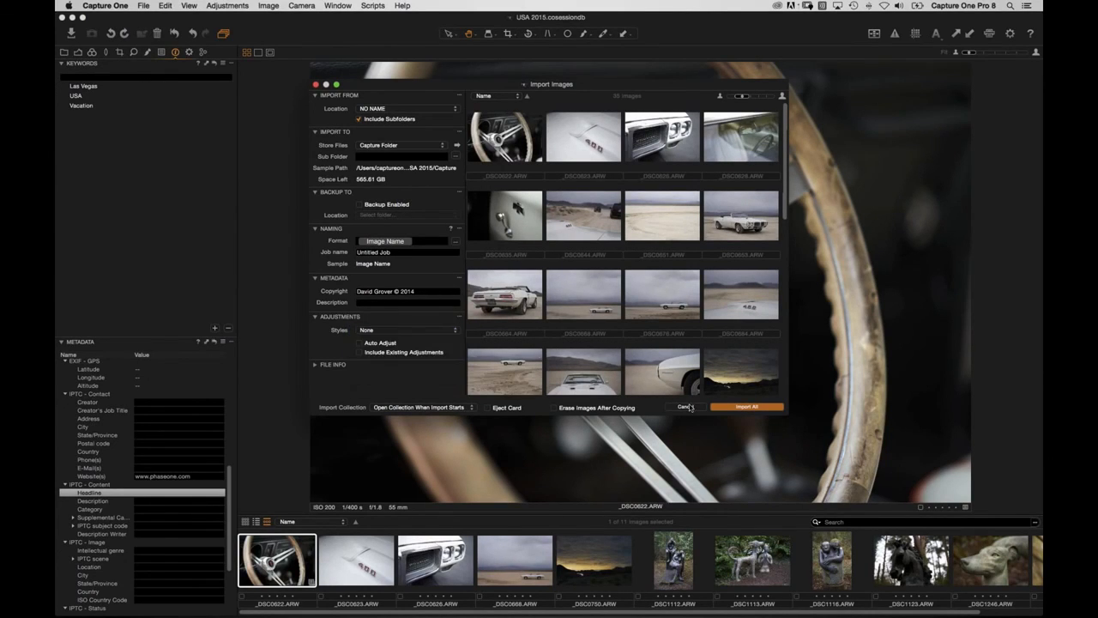
left_click(686, 407)
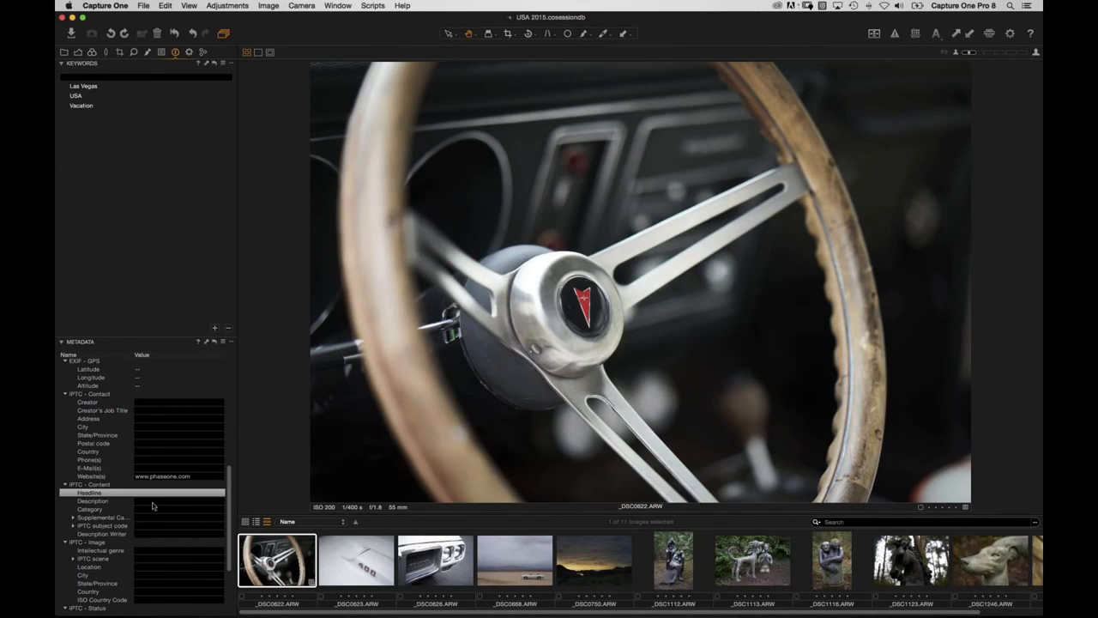
Fill in the contact e-mail field in the image metadata.
scroll(179, 463, "up", 5)
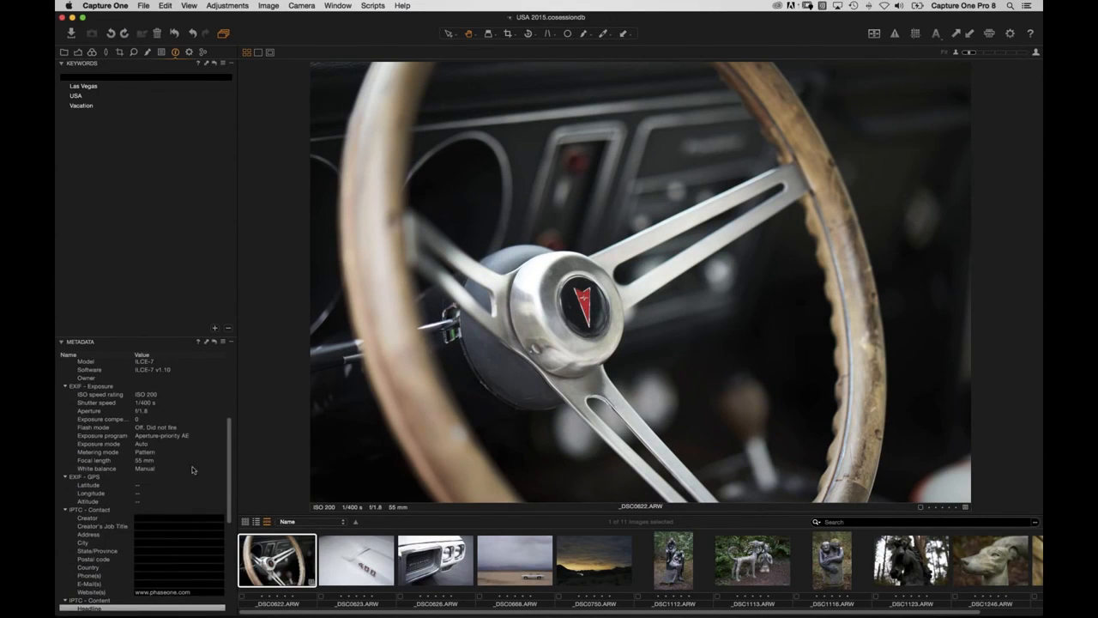
scroll(179, 451, "down", 5)
left_click(179, 484)
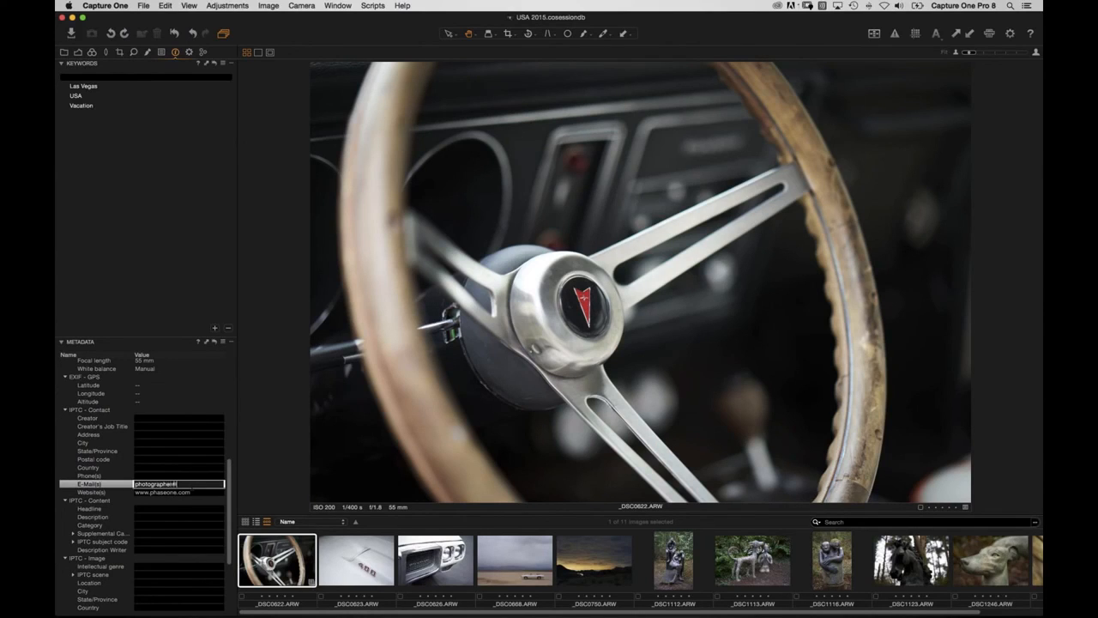
left_click(193, 492)
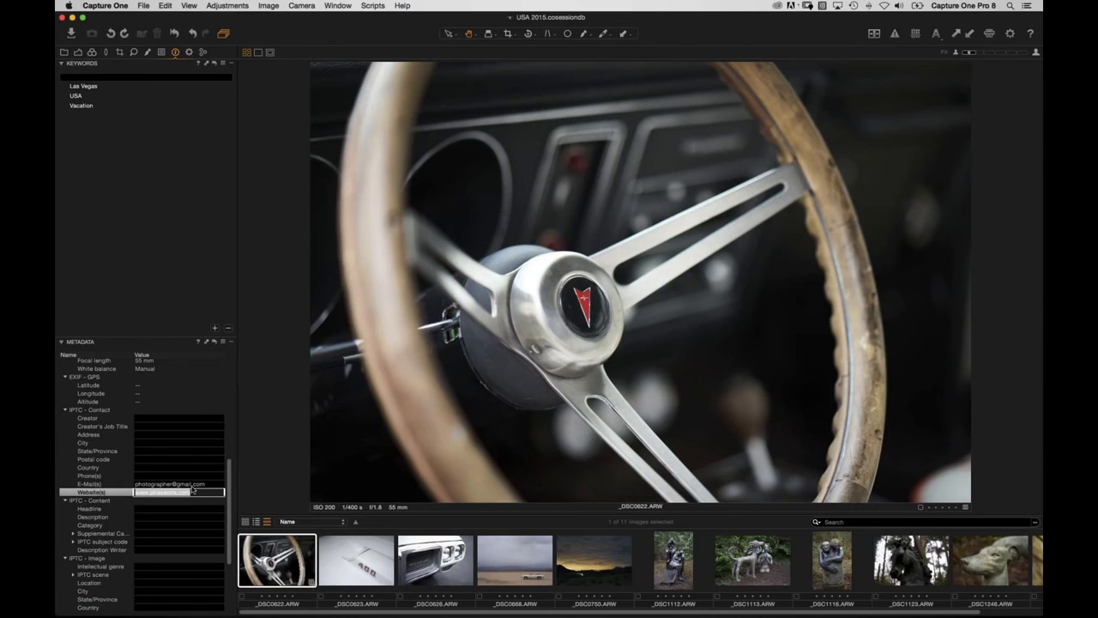
Save the e-mail and website metadata as the user preset 'My IPTC Template'.
left_click(224, 341)
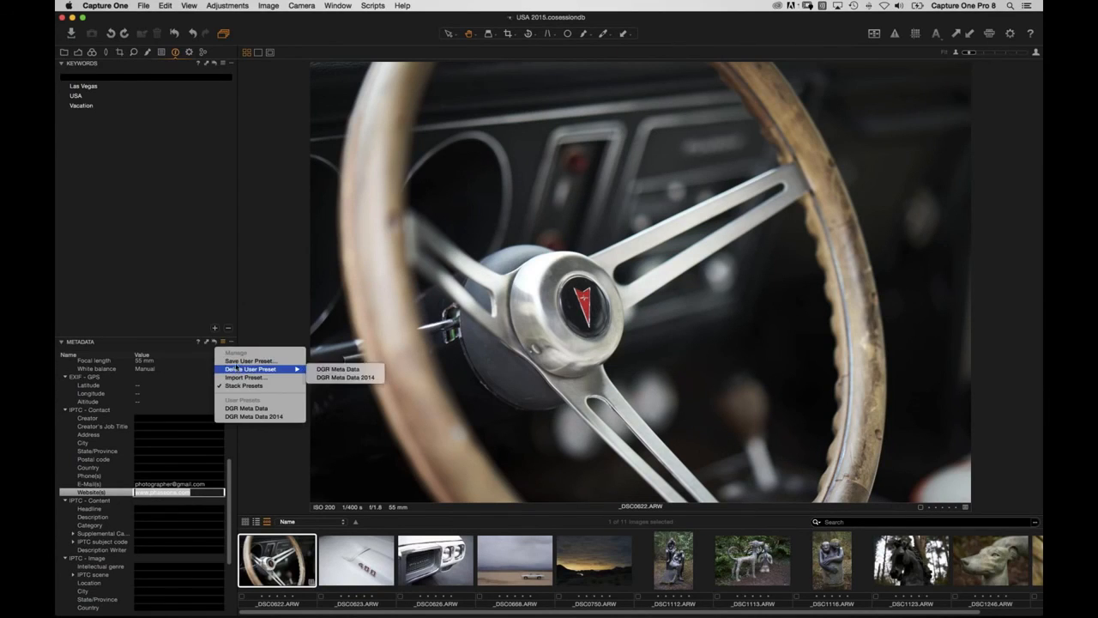
left_click(241, 360)
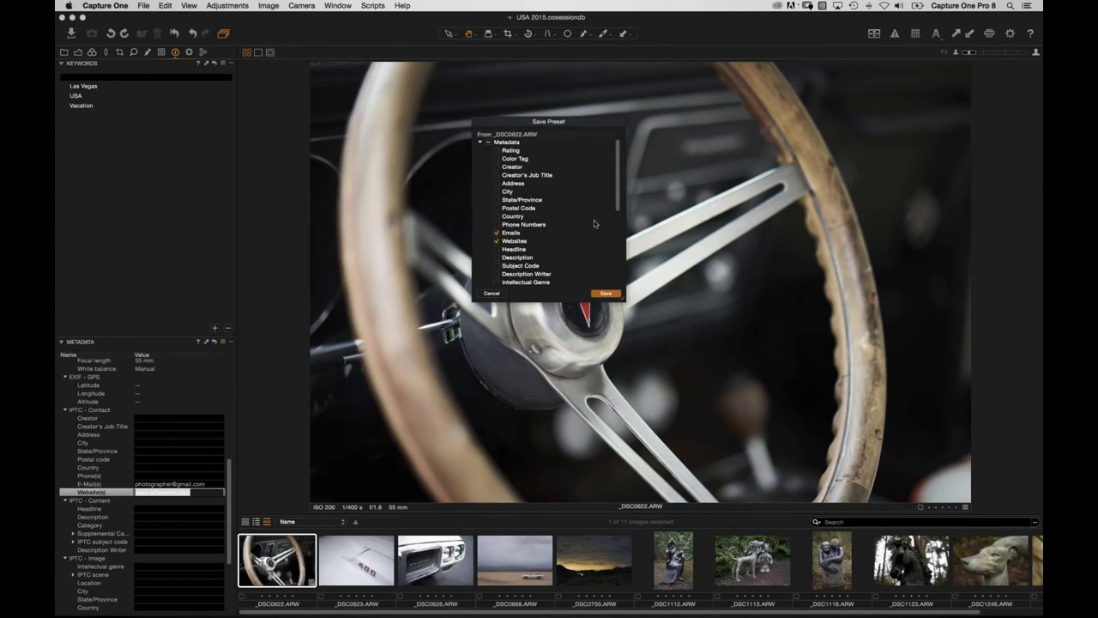
left_click(608, 294)
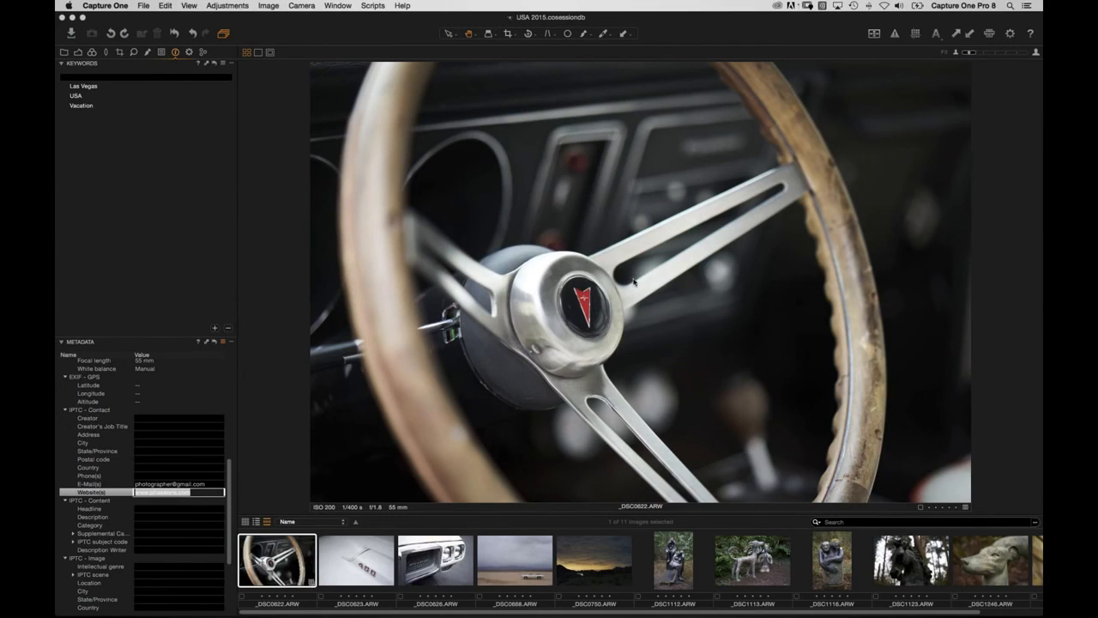
type("My ")
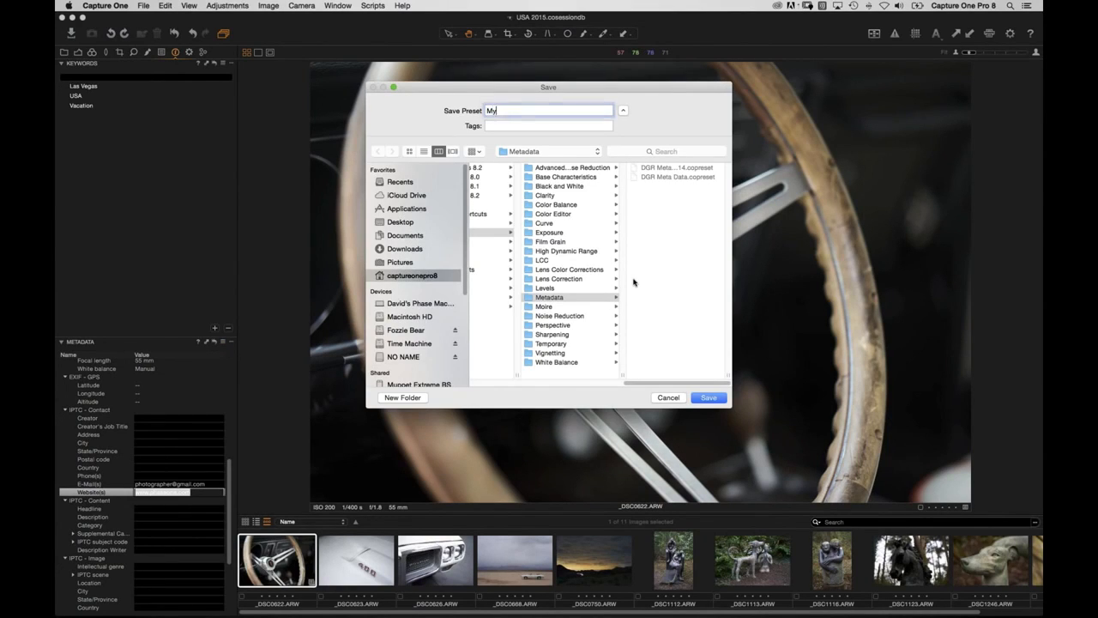
type("IPTC Template")
key("Return")
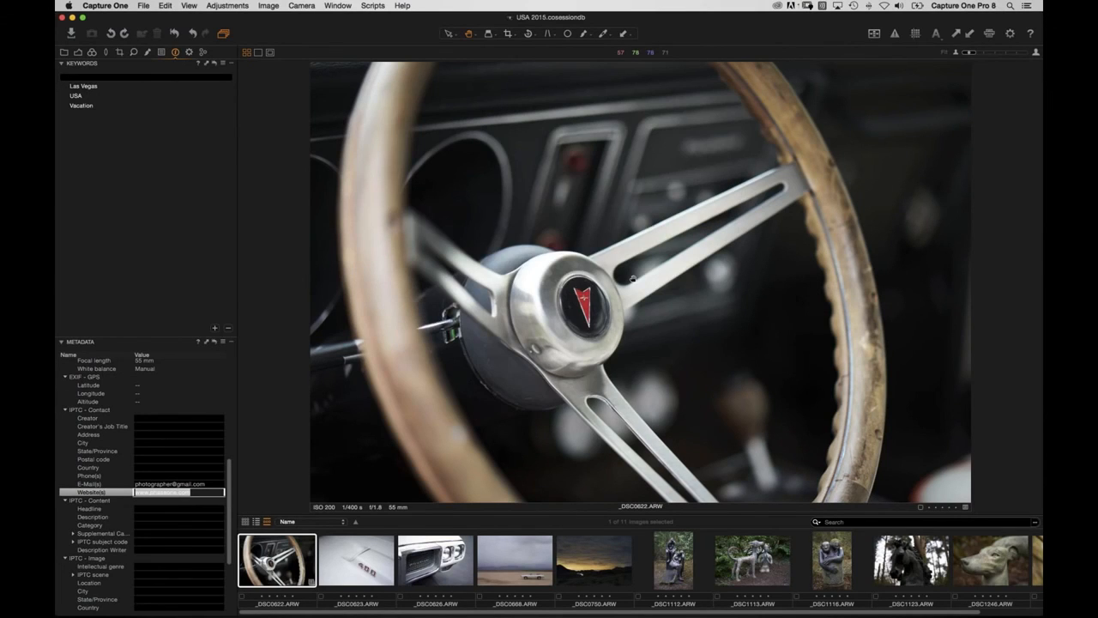
left_click(73, 34)
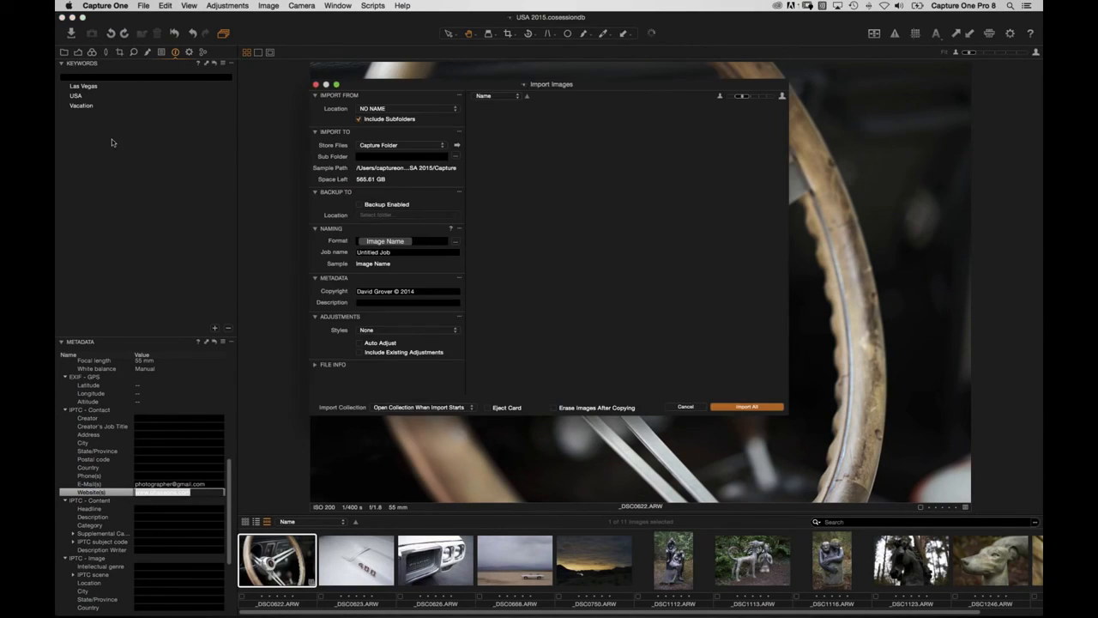
Choose My IPTC Template from User Presets > Keywords as the import style, then close Import Images.
left_click(398, 329)
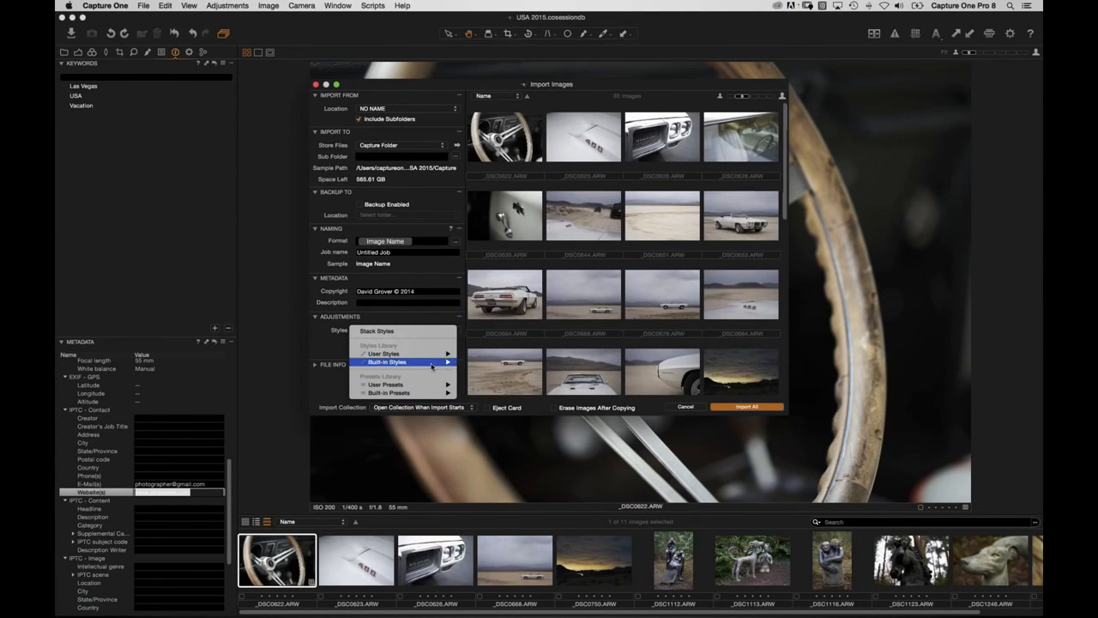
mouse_move(434, 385)
mouse_move(478, 394)
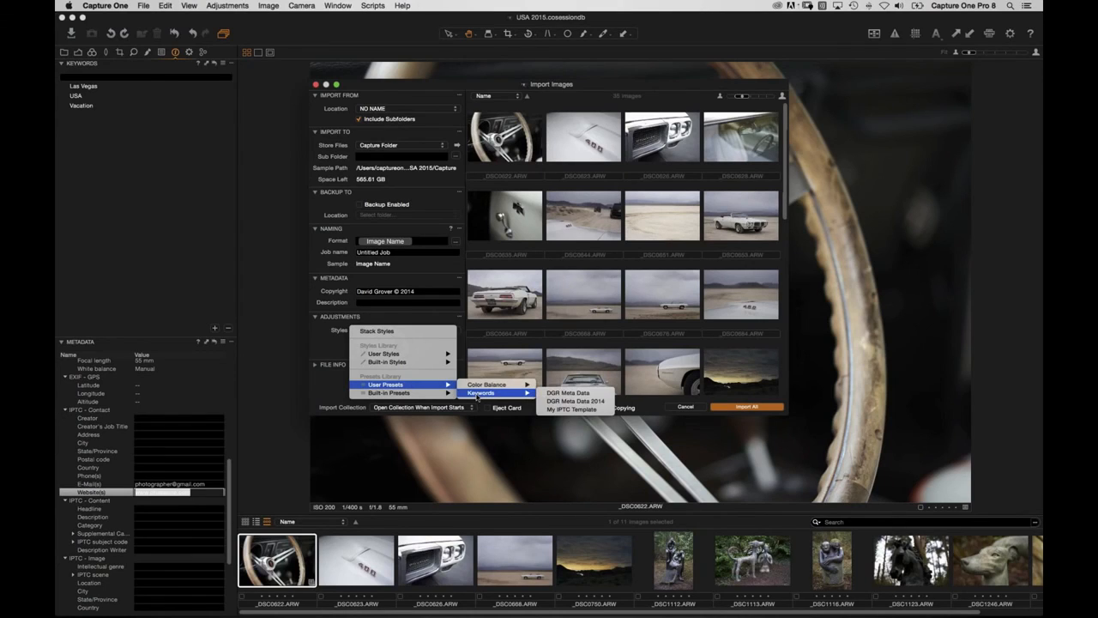
left_click(562, 410)
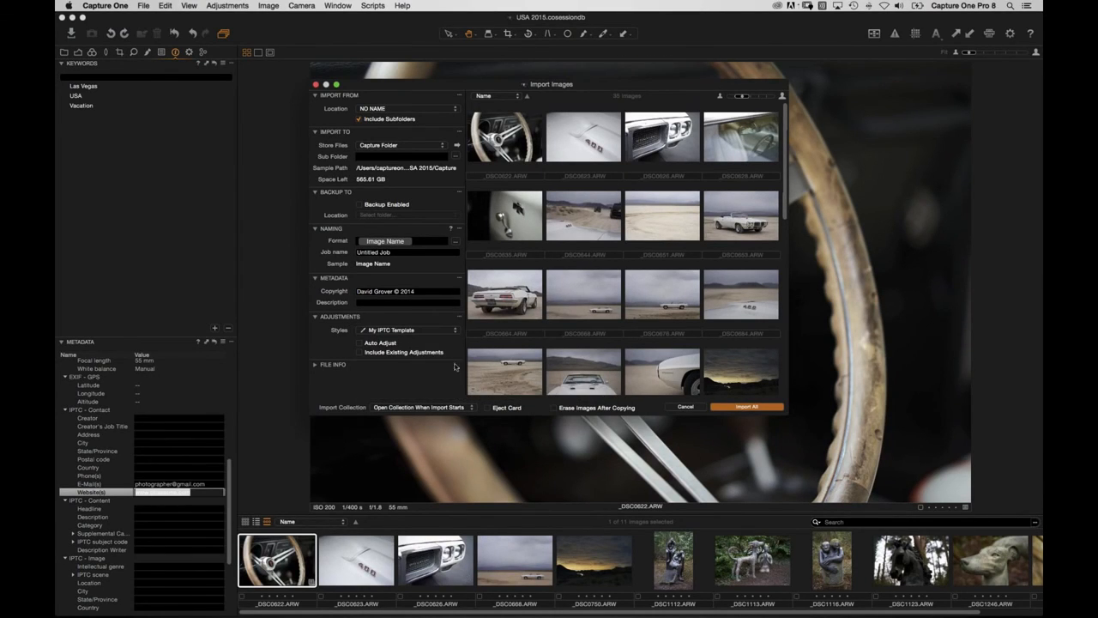
left_click(687, 407)
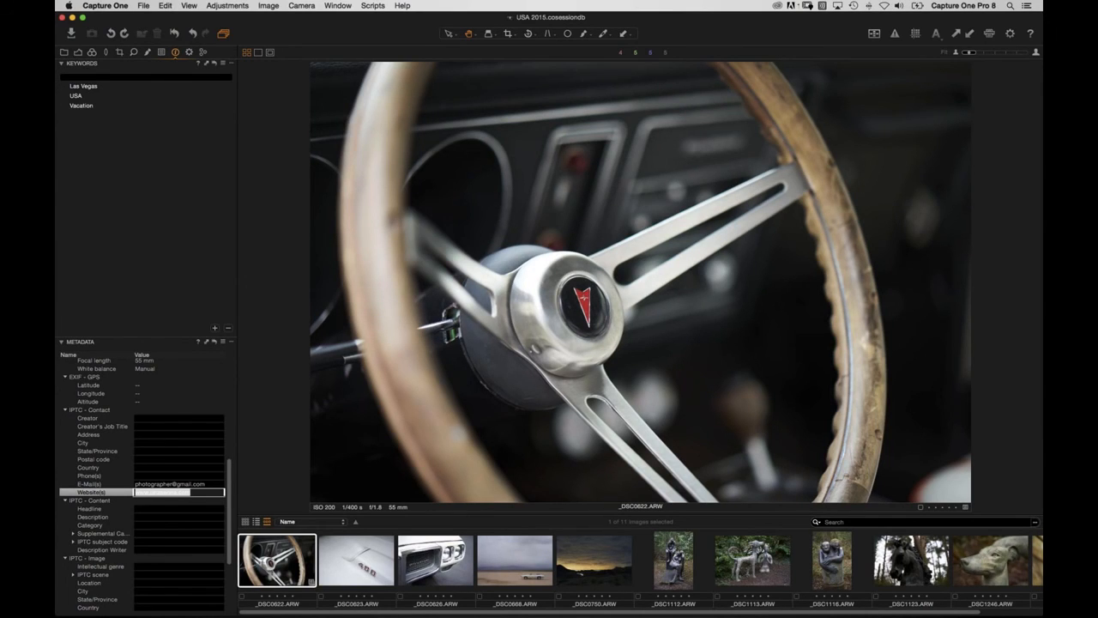
Turn off the Instagram recipe, compare the JPEG and TIFF recipes, and add new untitled recipes.
left_click(189, 52)
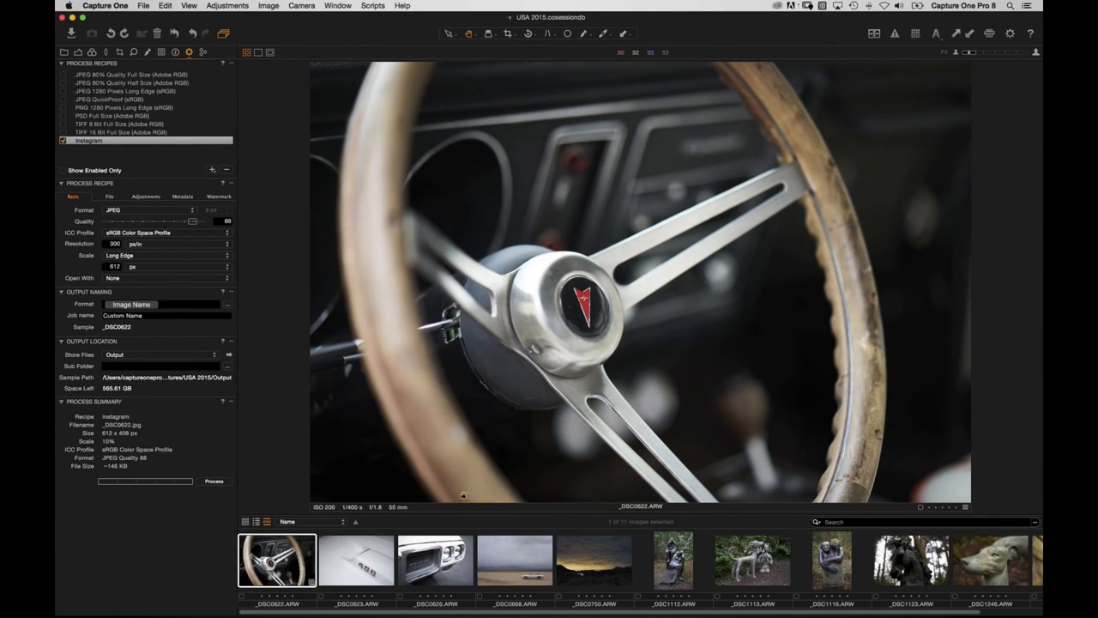
left_click(63, 141)
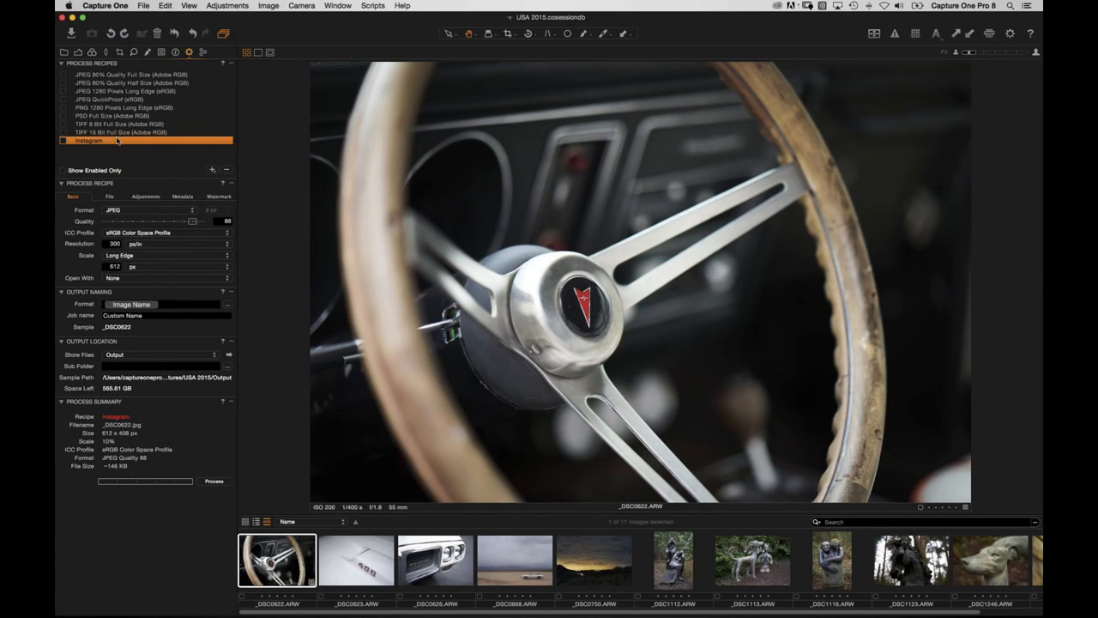
left_click(124, 76)
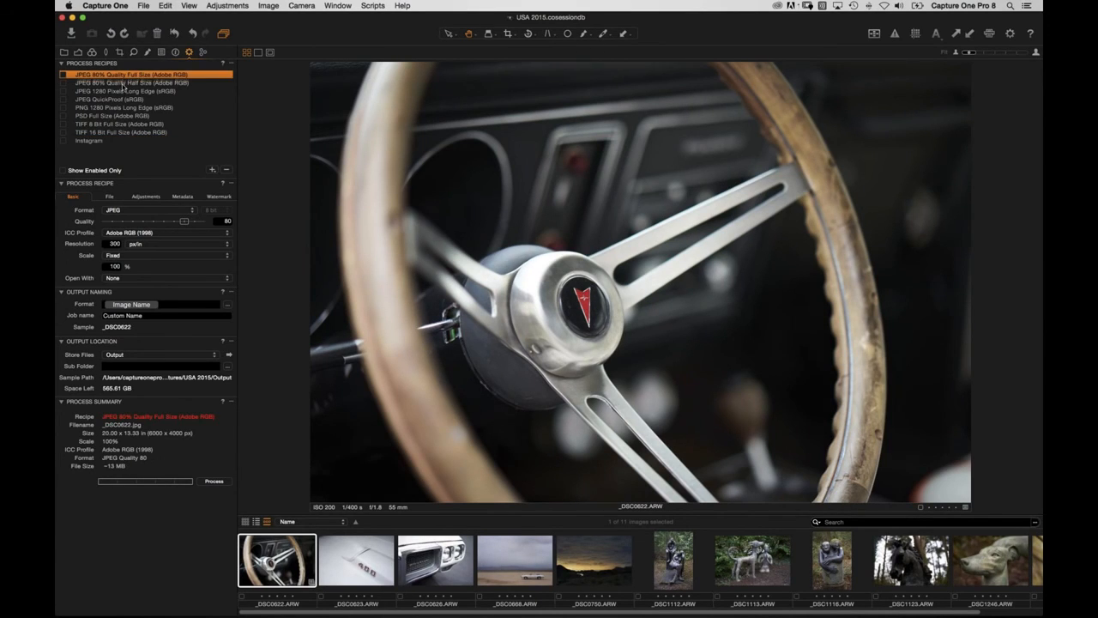
left_click(115, 84)
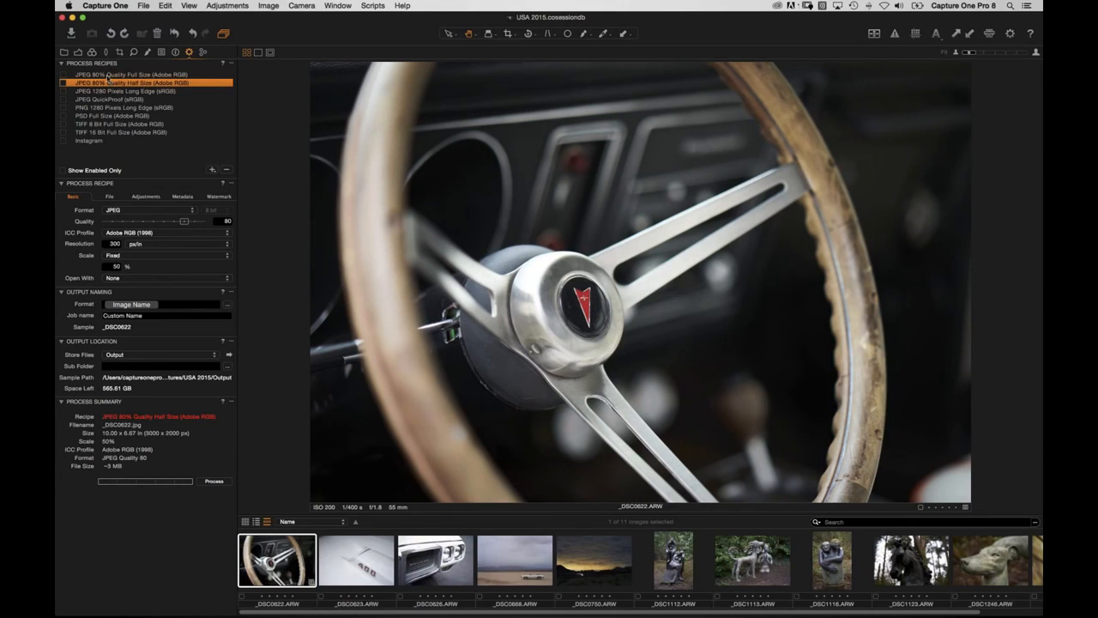
left_click(109, 75)
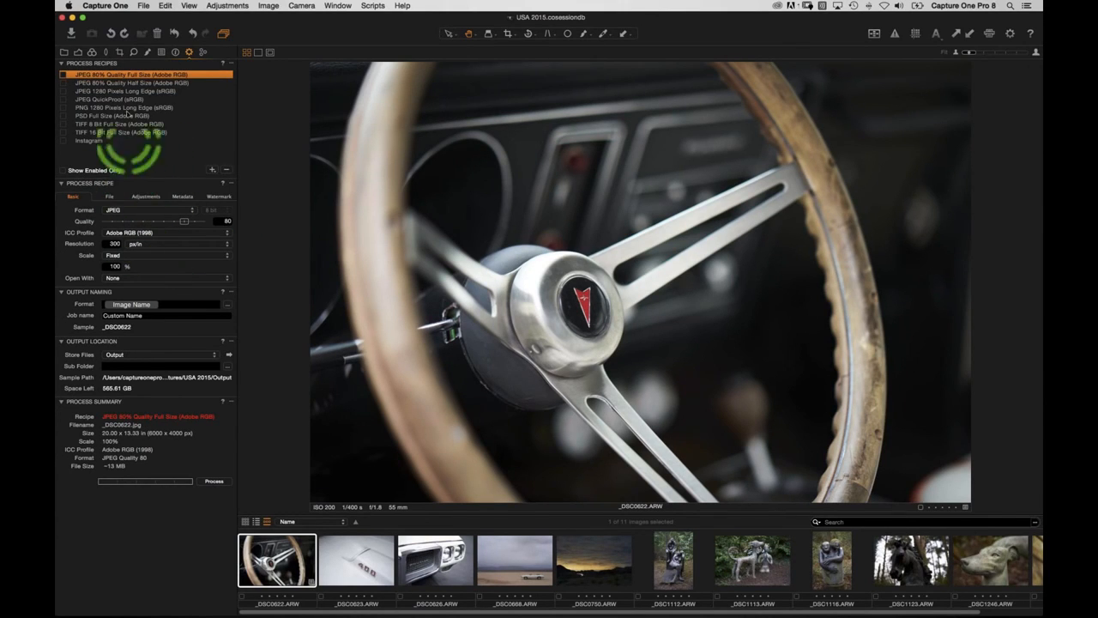
left_click(110, 83)
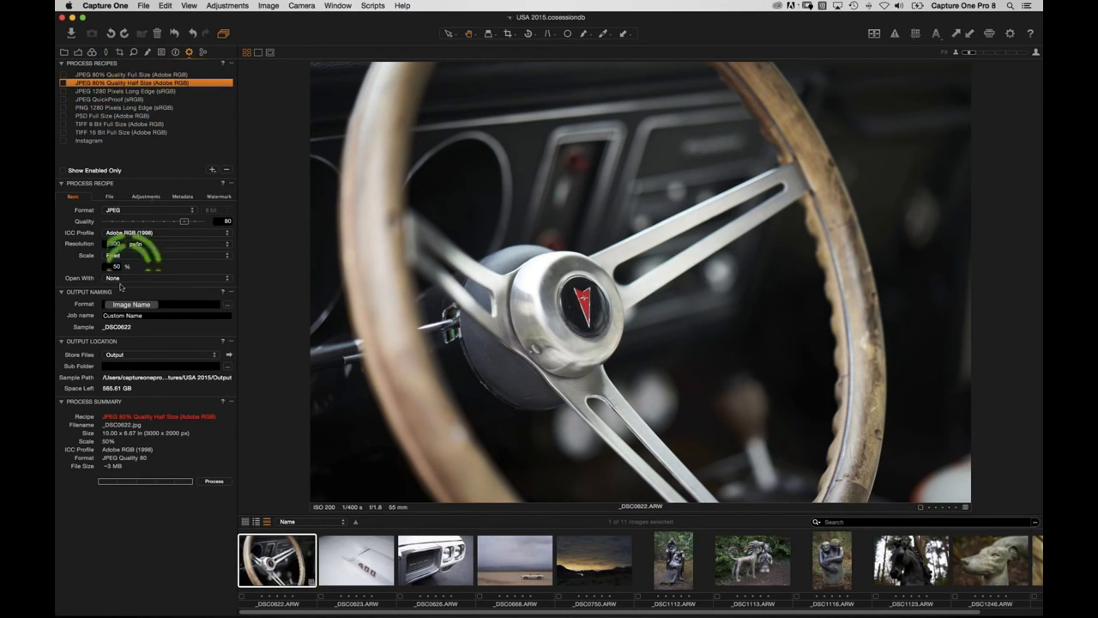
left_click(112, 124)
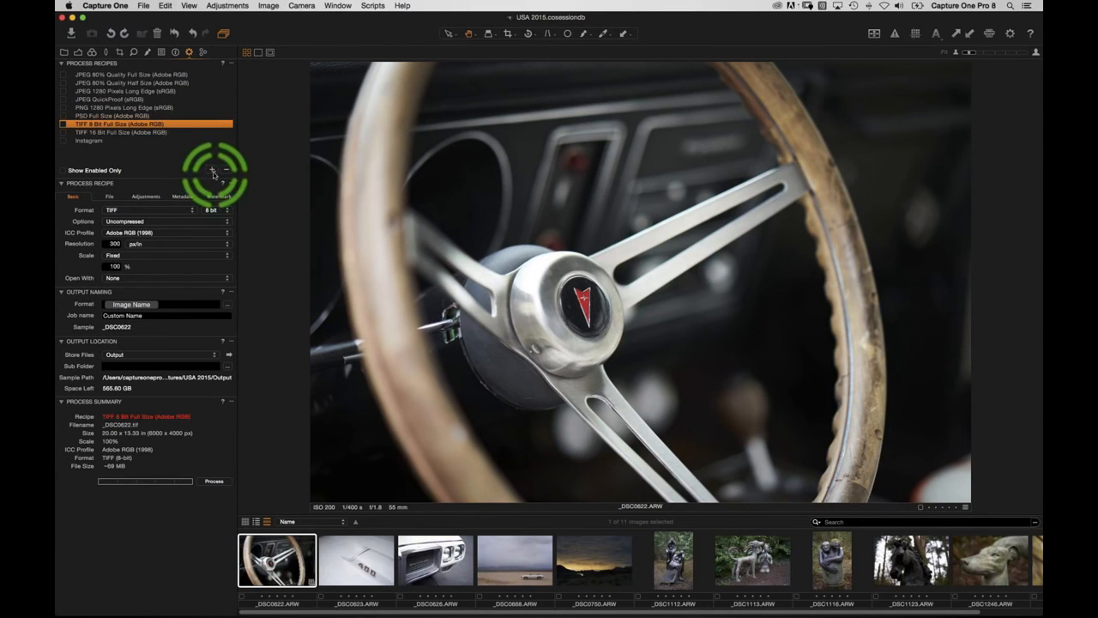
double_click(213, 171)
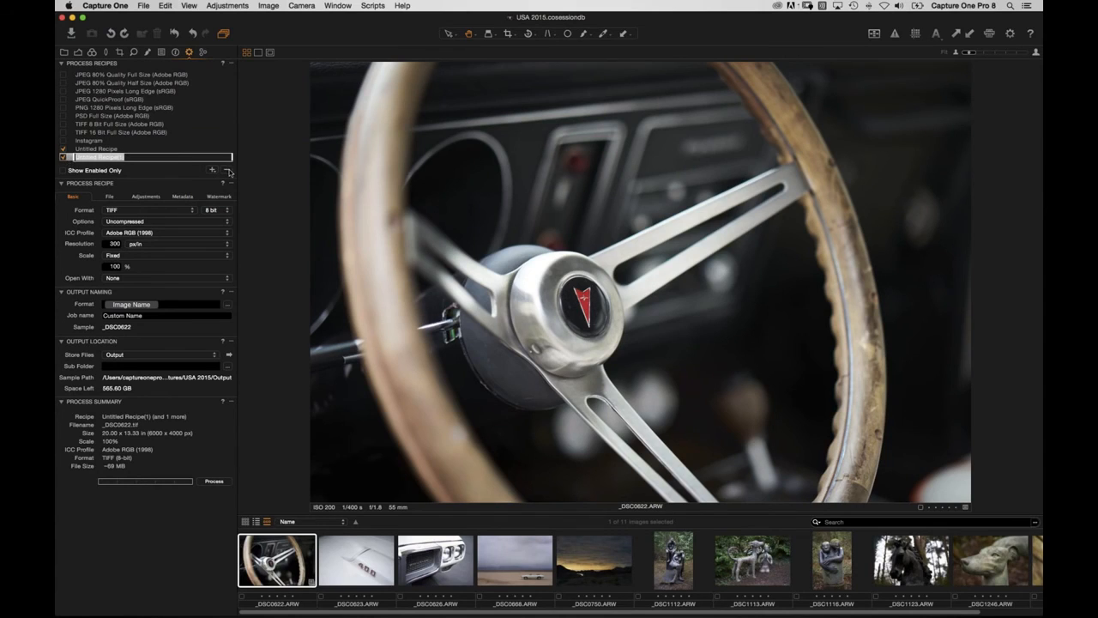
Delete the extra recipe and rename the other to 'Jpeg Sized 1280 Long Edge'.
left_click(228, 170)
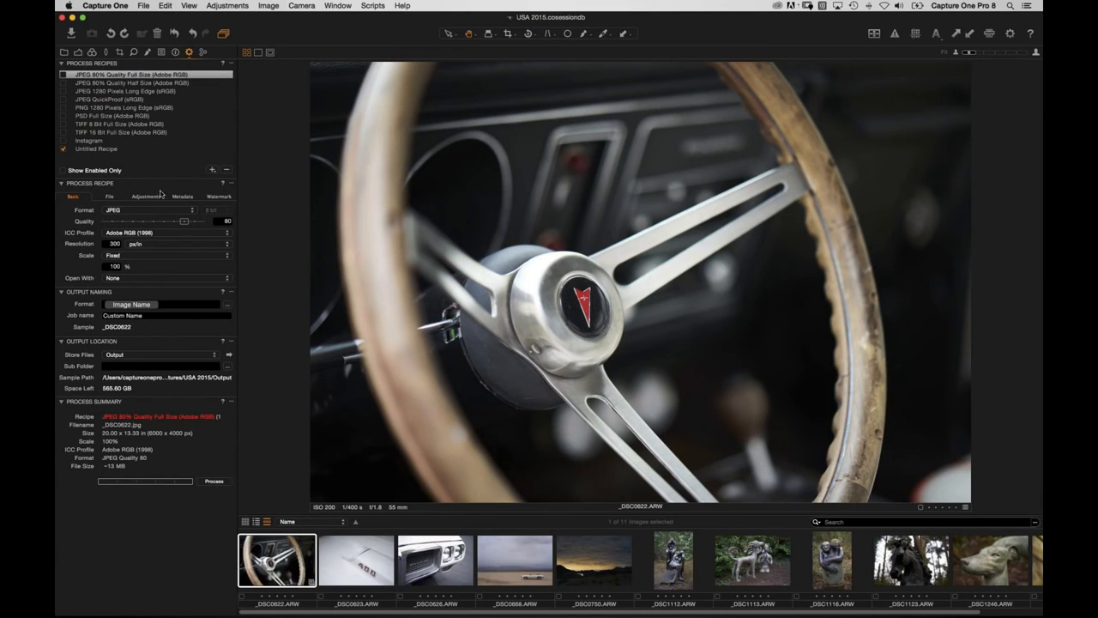
left_click(109, 150)
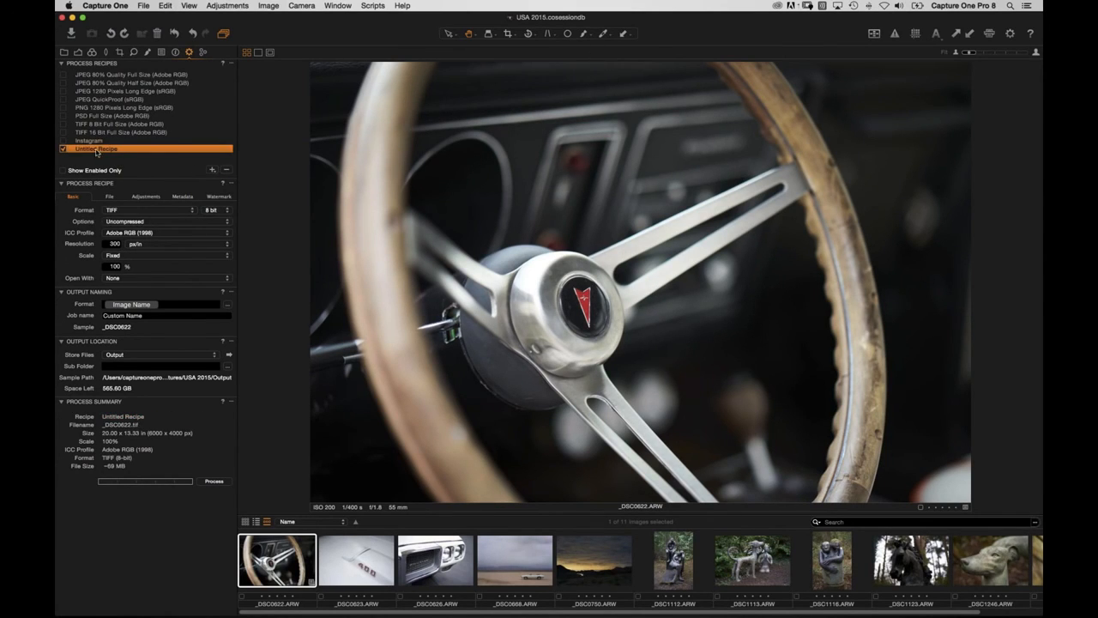
double_click(96, 150)
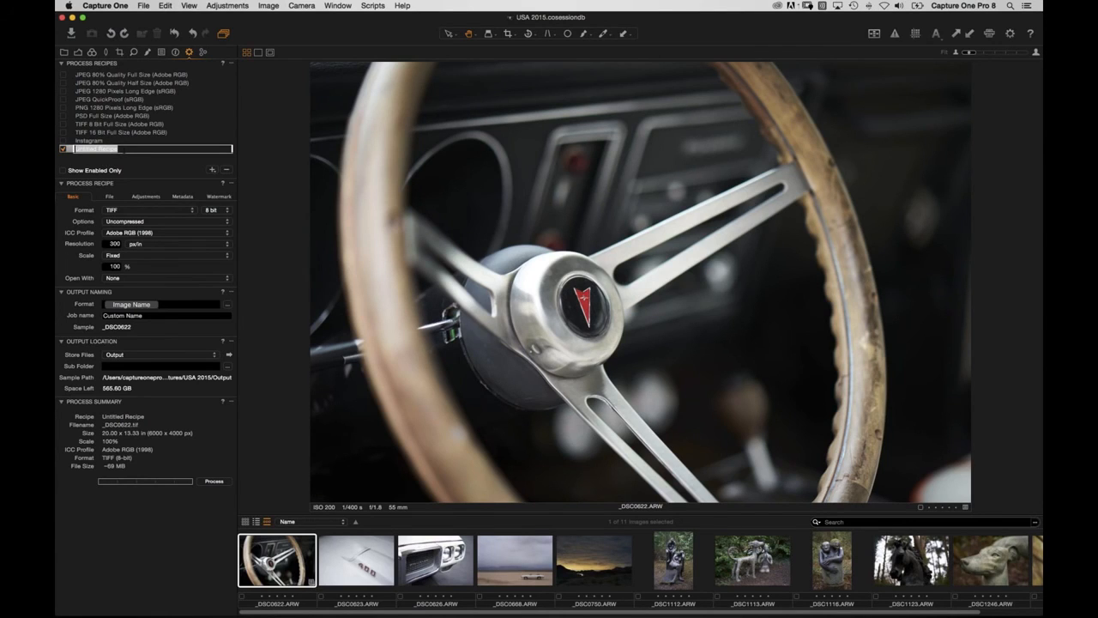
type("Jpeg Sized 1280 Long Edge")
Set the recipe to JPEG, quality 86, sRGB, scaled to a 1280 px long edge.
left_click(124, 212)
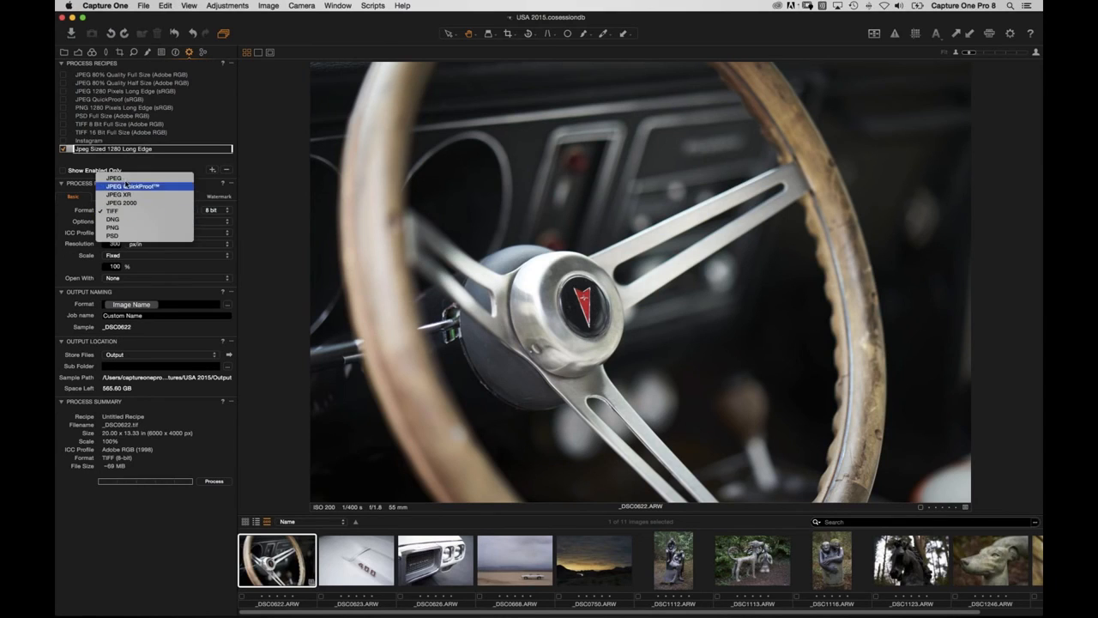
left_click(124, 178)
left_click_drag(203, 223, 188, 223)
left_click(121, 234)
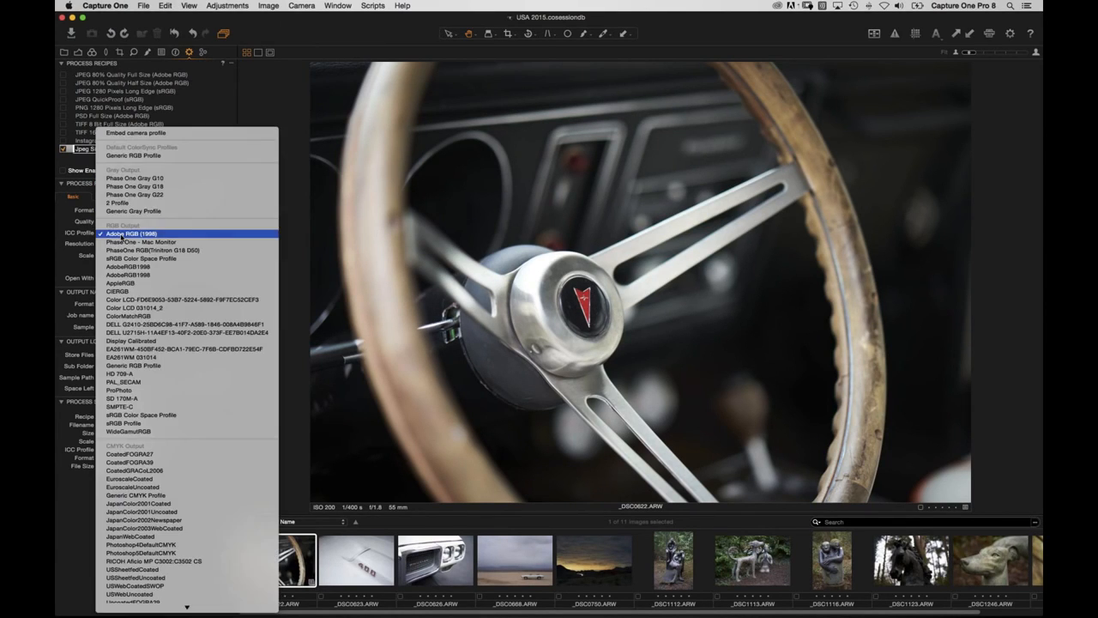
left_click(124, 258)
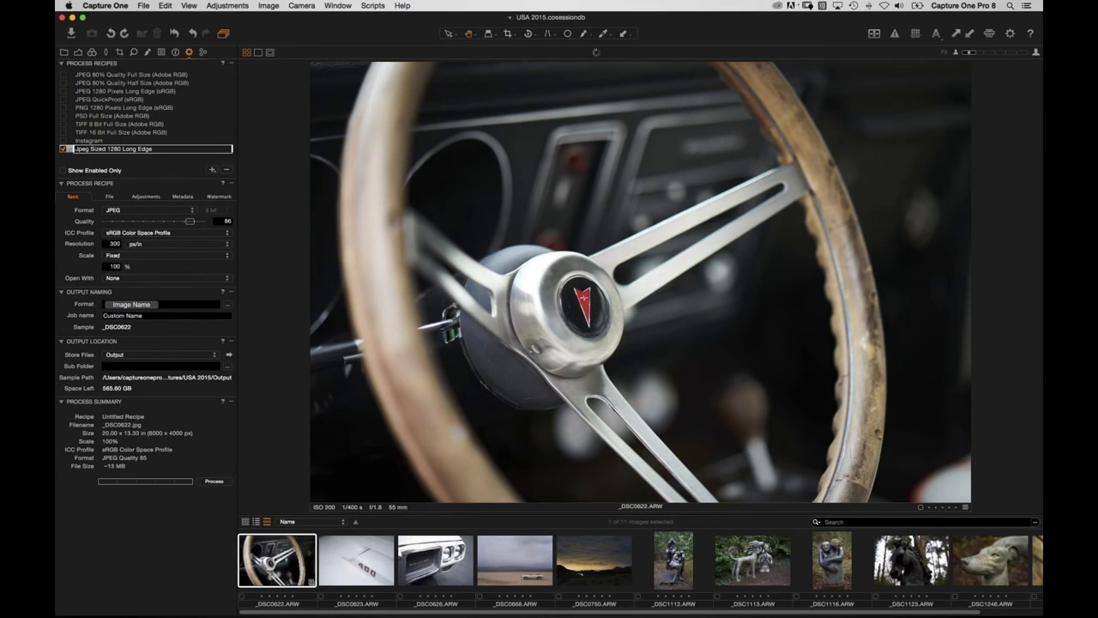
left_click(131, 257)
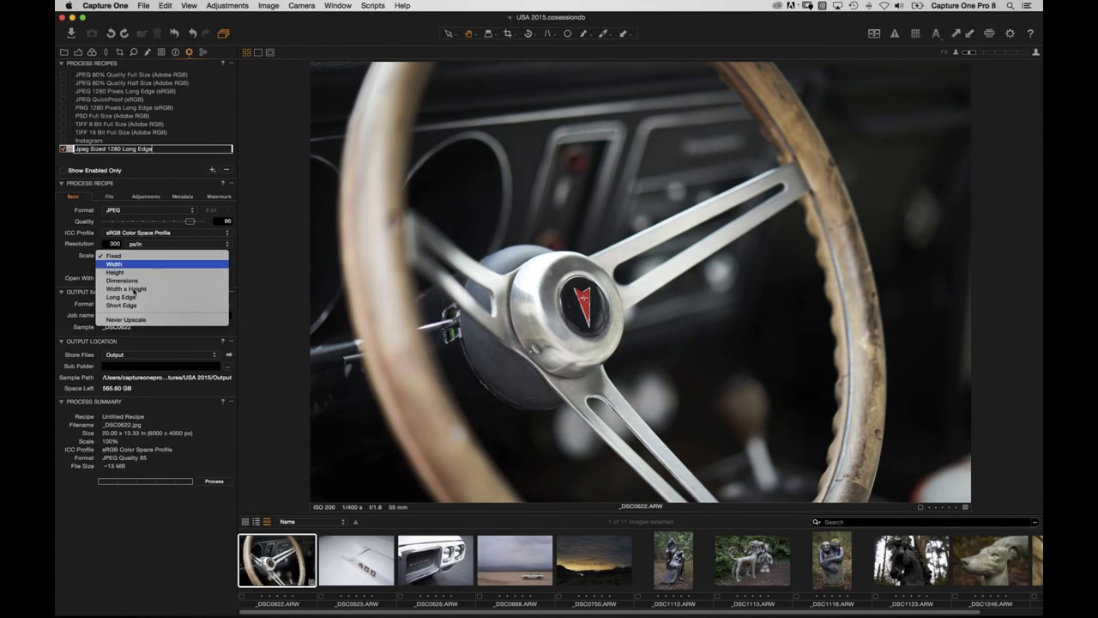
left_click(129, 297)
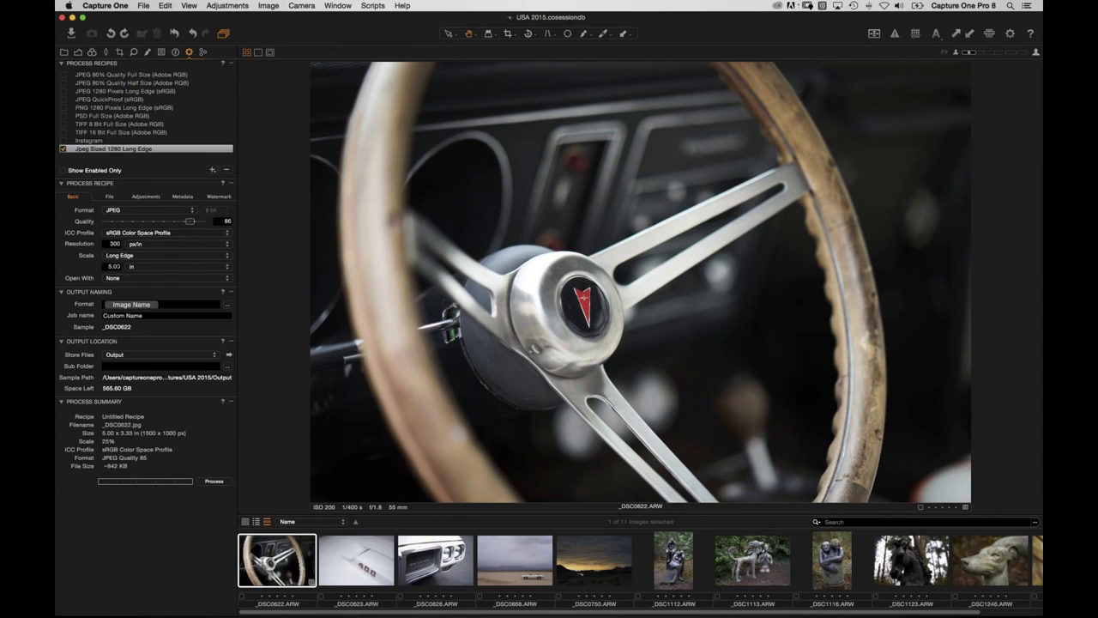
left_click(139, 267)
left_click(133, 258)
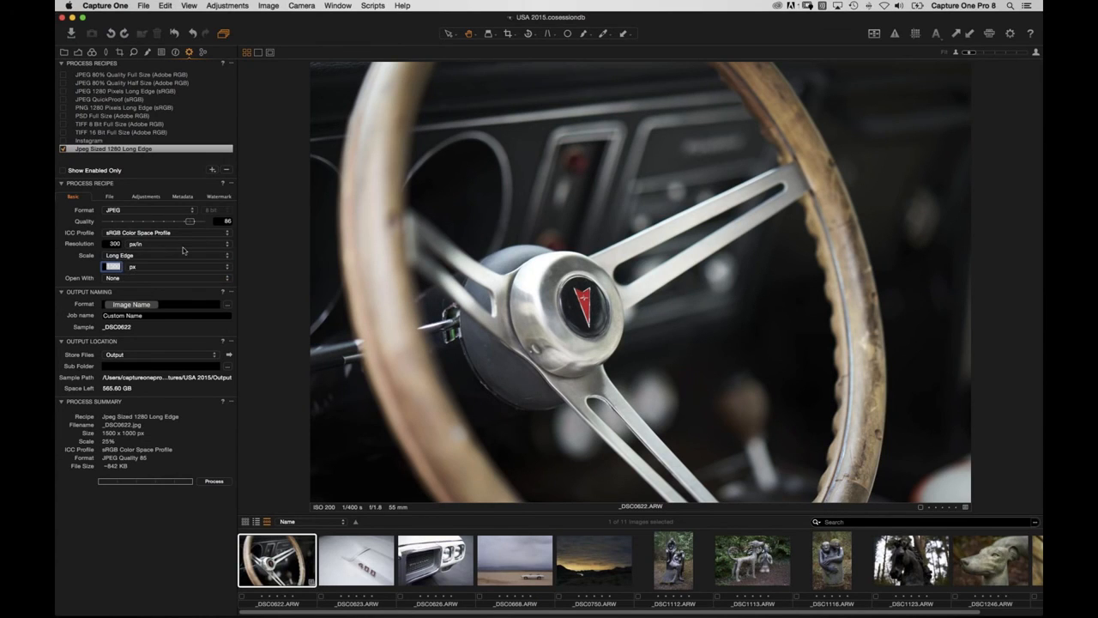
key("Tab")
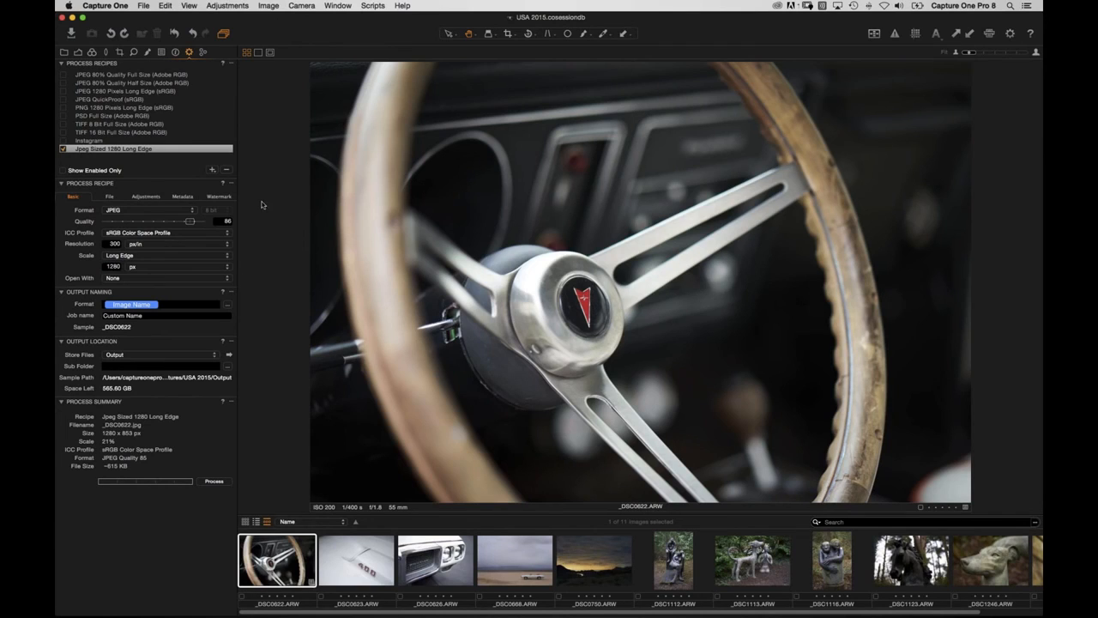
left_click(182, 196)
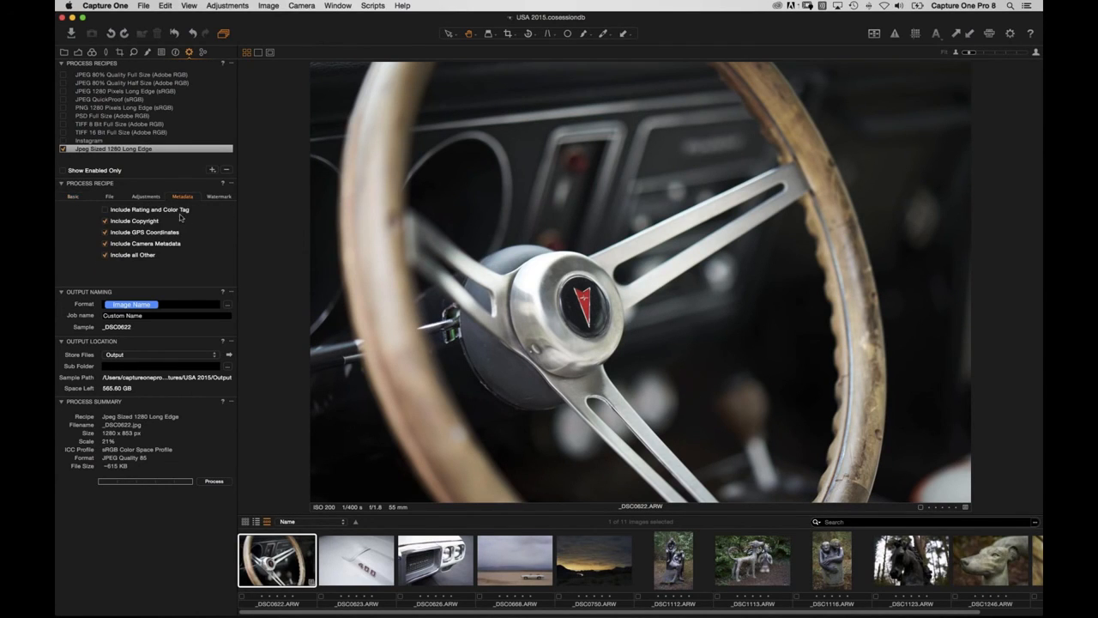
Keep rating, copyright, GPS, camera and all other metadata included in the recipe.
left_click(106, 255)
left_click(105, 243)
left_click(105, 232)
left_click(104, 221)
left_click(105, 210)
left_click(105, 221)
left_click(105, 233)
left_click(105, 244)
left_click(105, 255)
Confirm the recipe's watermark kind is set to None.
left_click(218, 198)
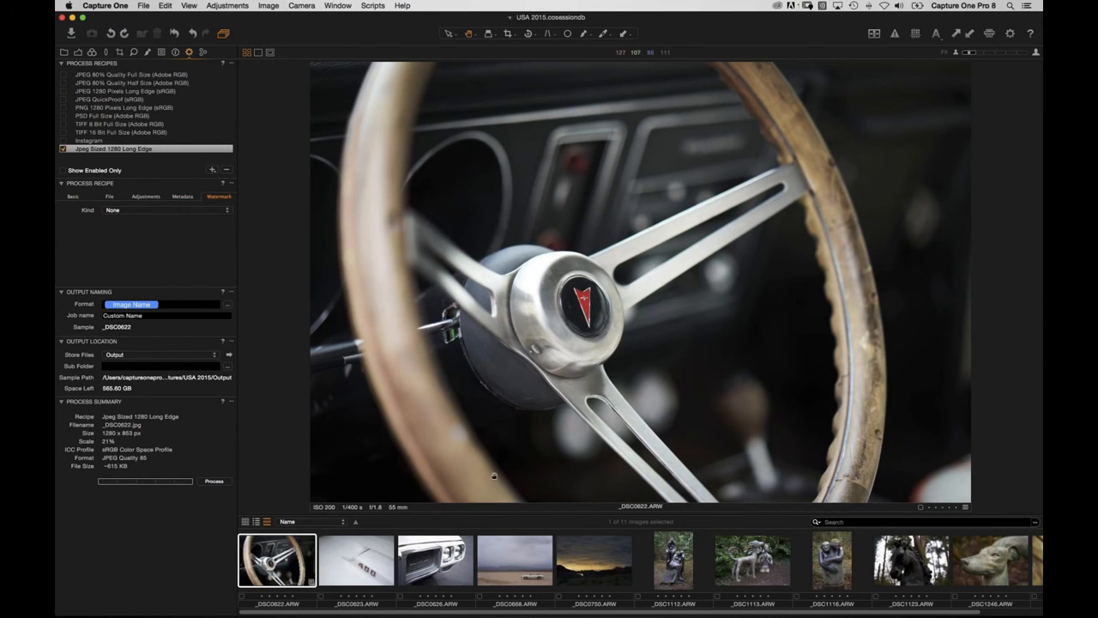
left_click(157, 211)
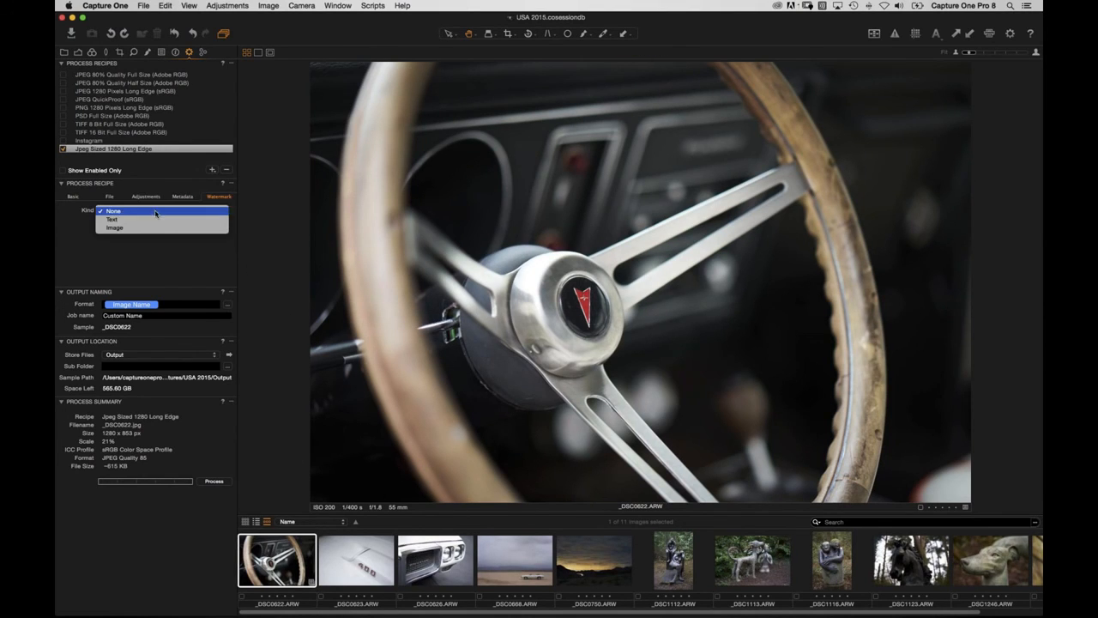
left_click(155, 254)
left_click(109, 196)
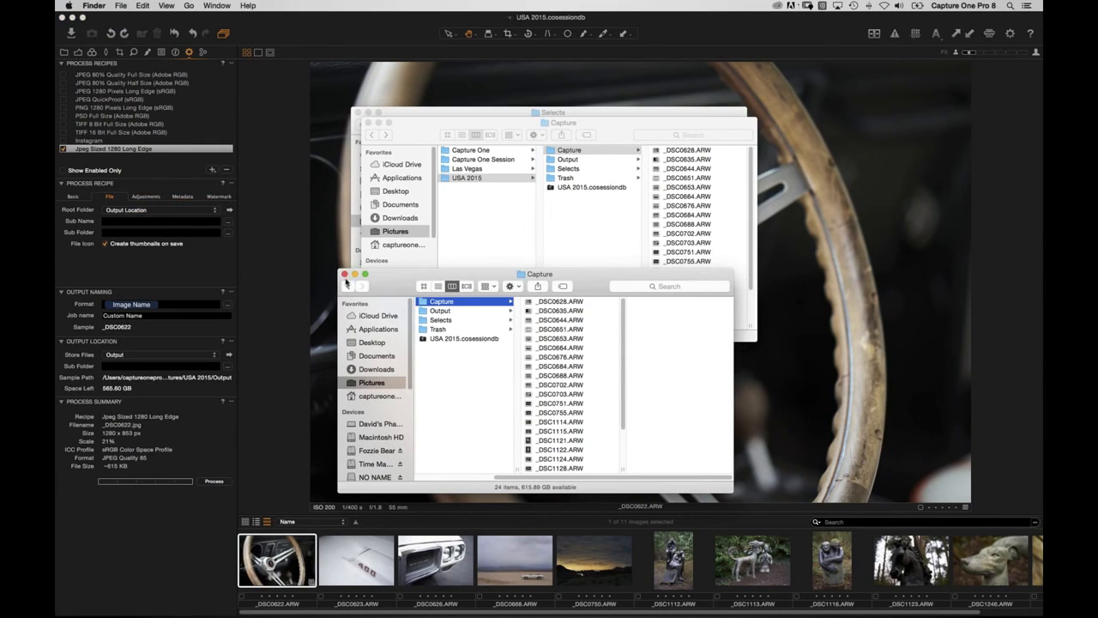
Close the extra Finder windows, confirm the Output folder is empty, and return to Capture One.
left_click(358, 113)
left_click_drag(388, 285, 416, 179)
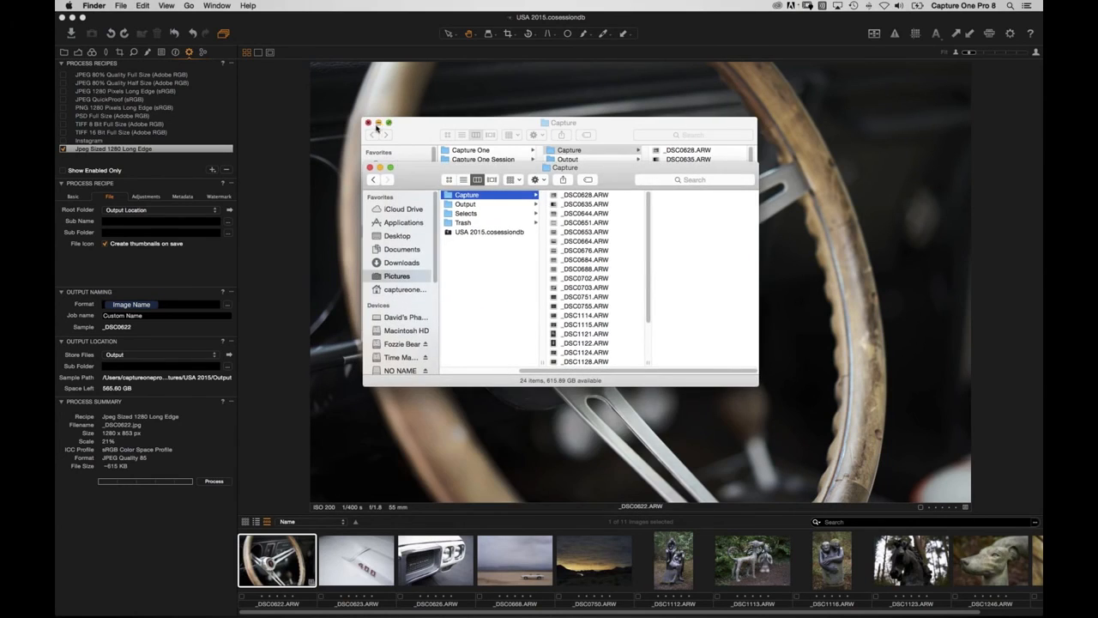
left_click(368, 122)
left_click(467, 204)
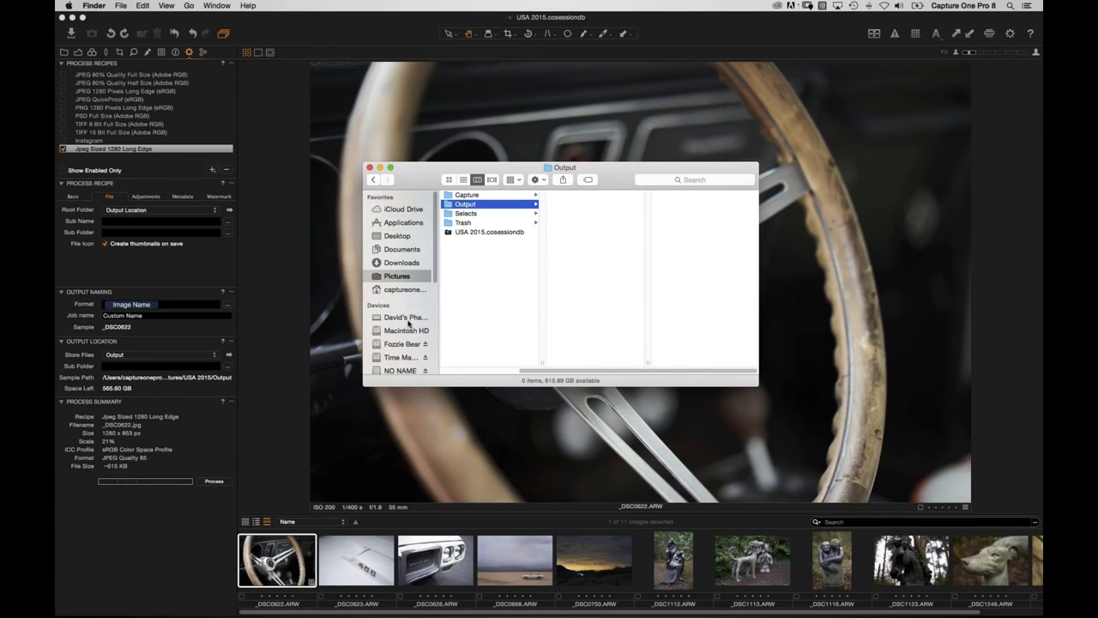
left_click(199, 276)
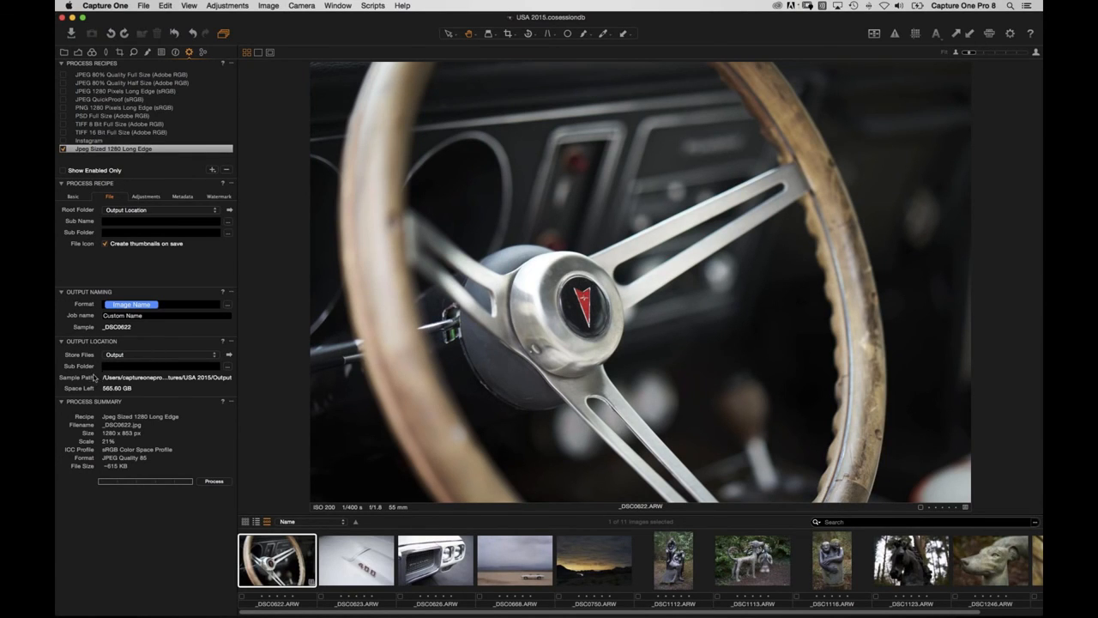
left_click(229, 354)
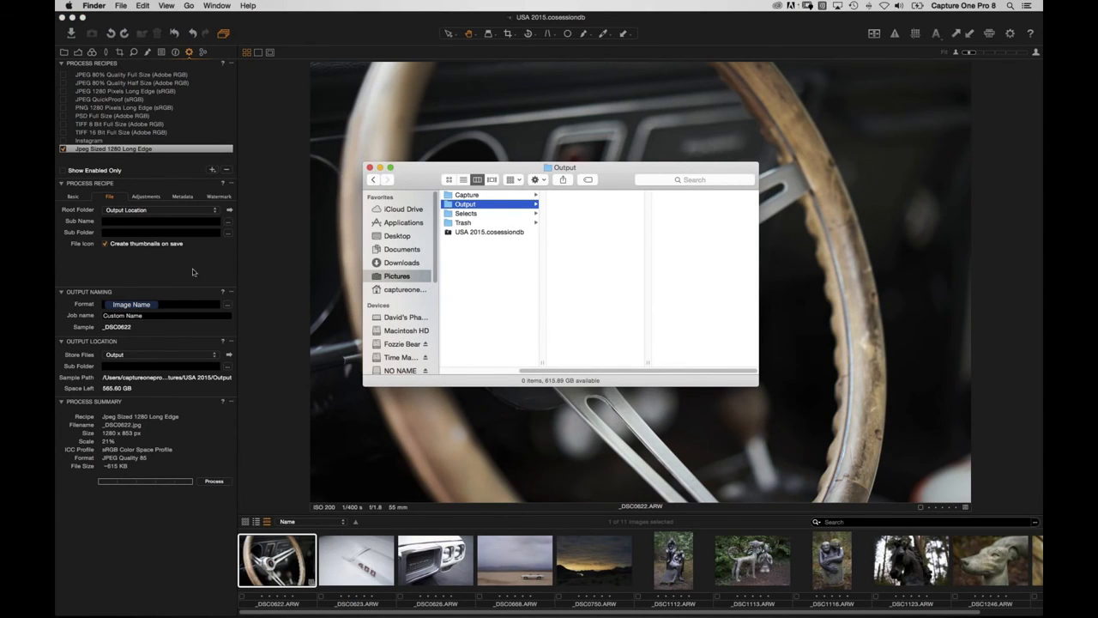
left_click(133, 231)
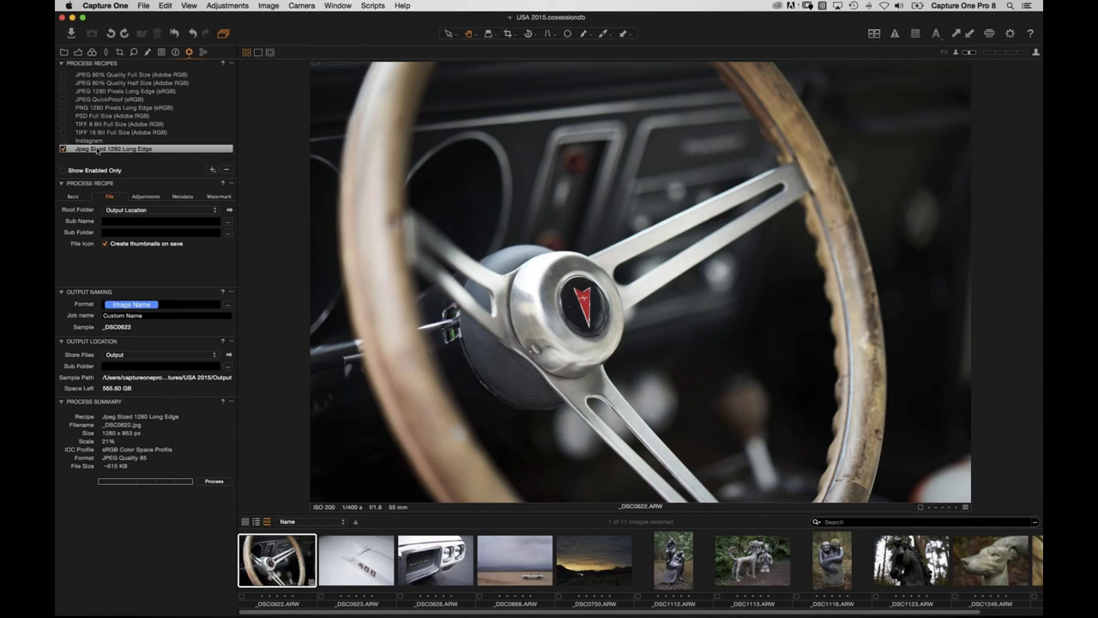
Process all 11 images in grid view with the Jpeg Sized 1280 Long Edge recipe.
left_click(112, 125)
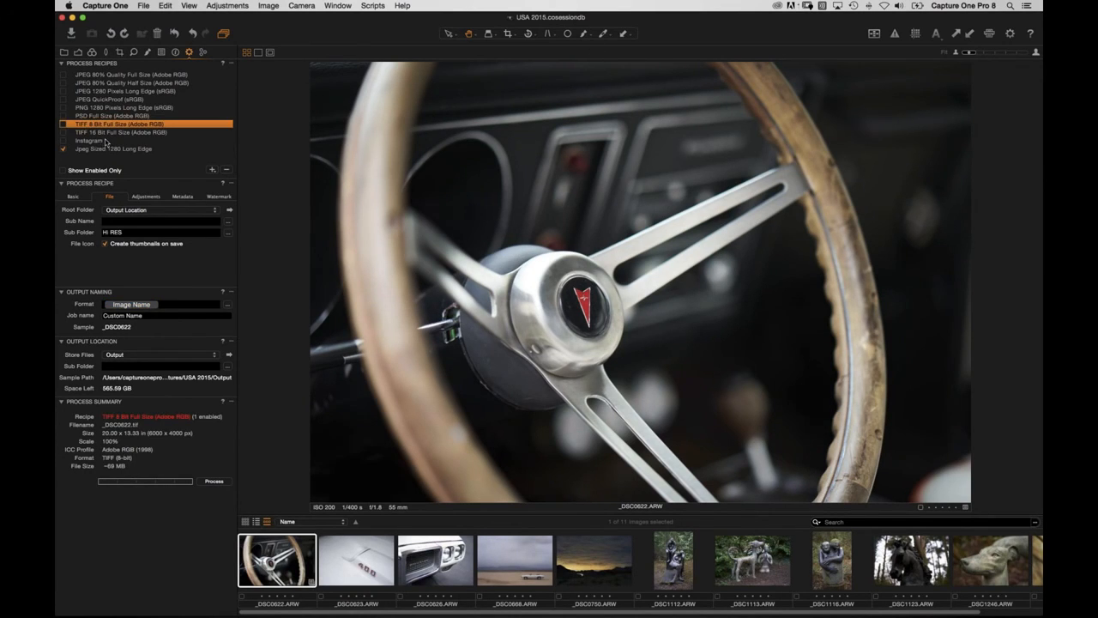
left_click(101, 150)
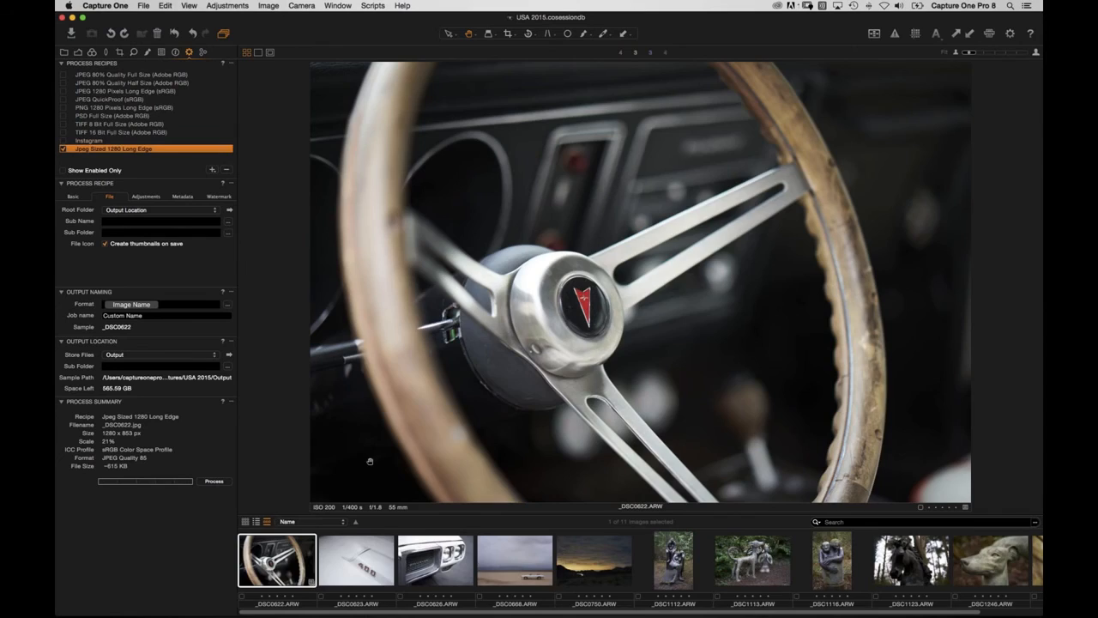
key("alt+super+v")
key("super+a")
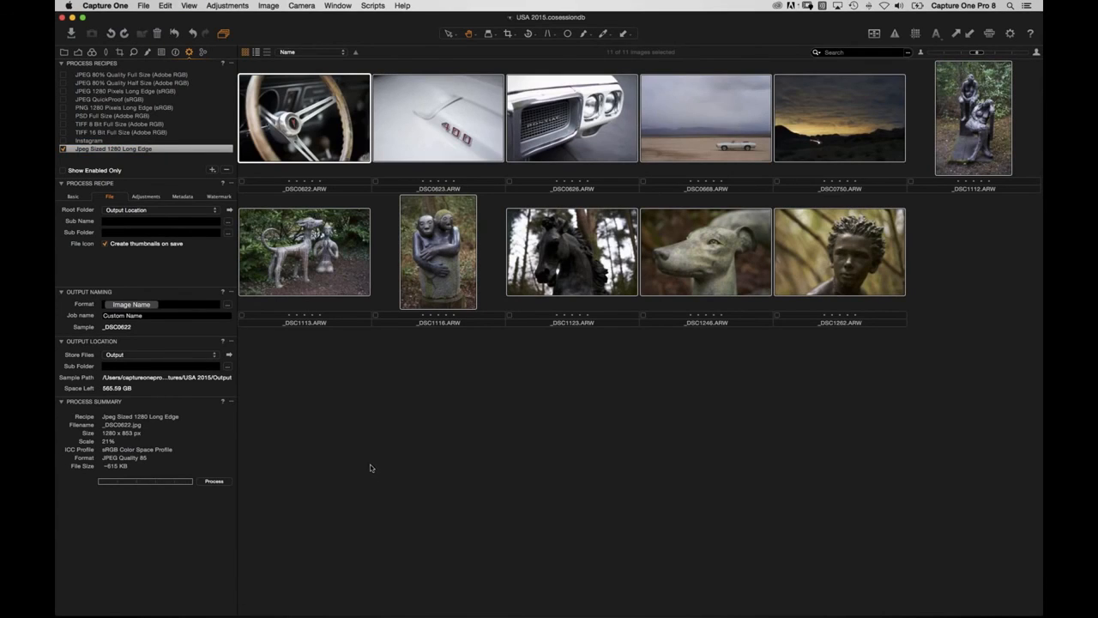
left_click(215, 482)
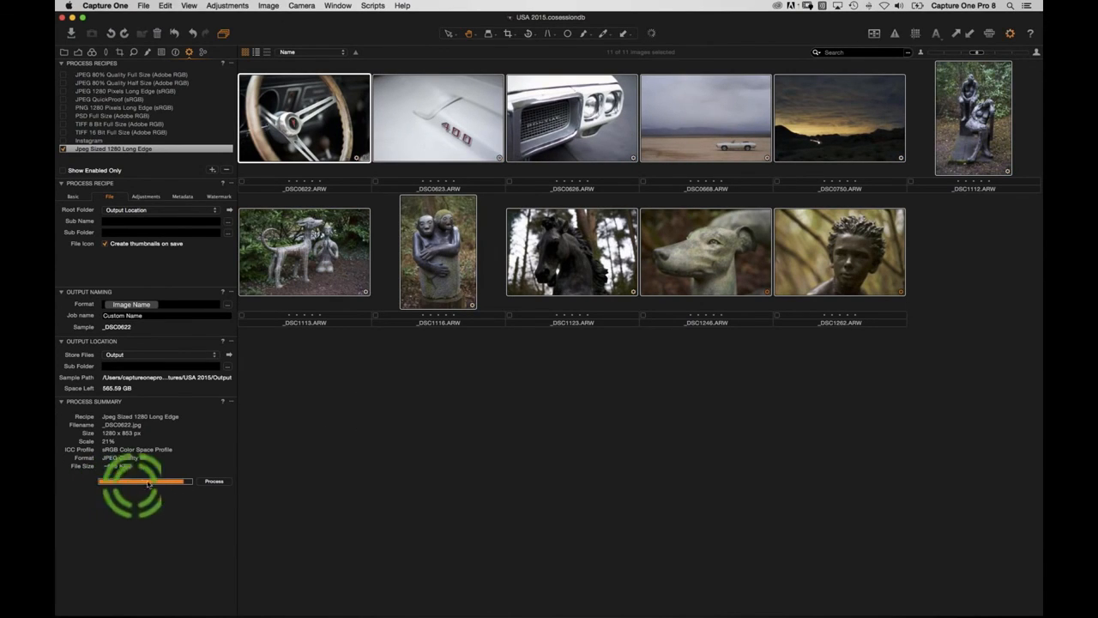
Preview the exported JPEGs in the Output folder, starting from _DSC0622.jpg, with Quick Look.
left_click(229, 355)
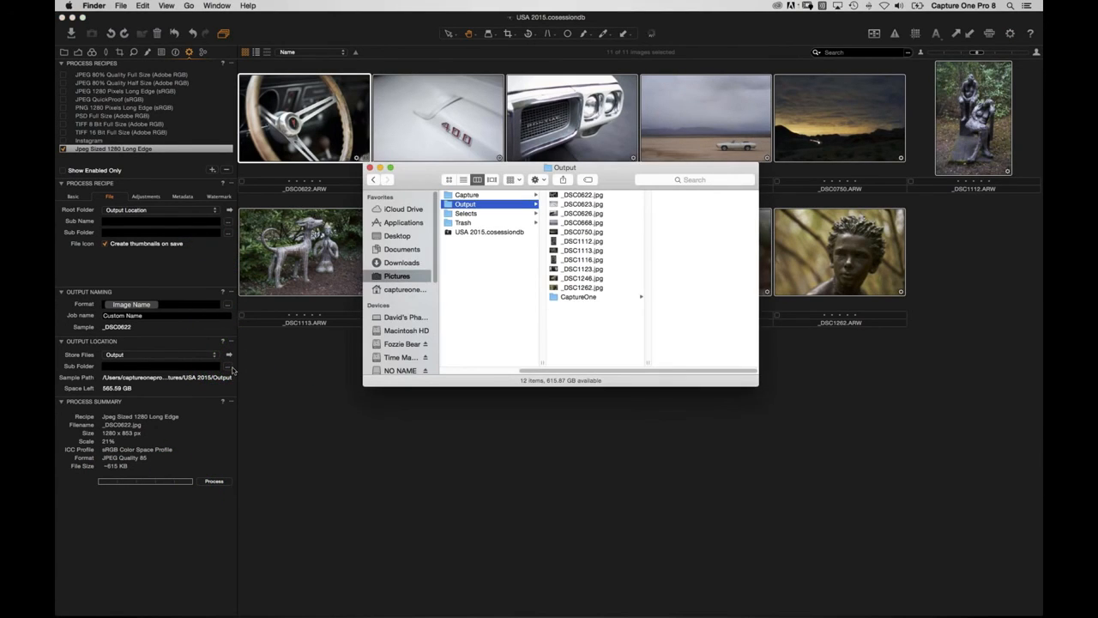
left_click(592, 196)
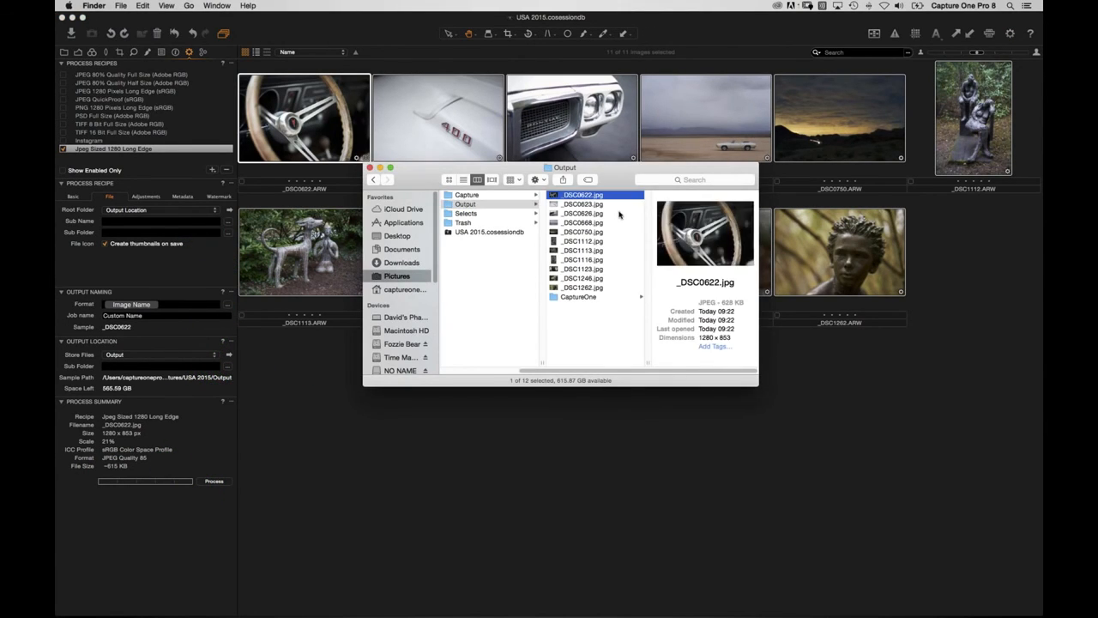
key("space")
key("Down")
key("Down")
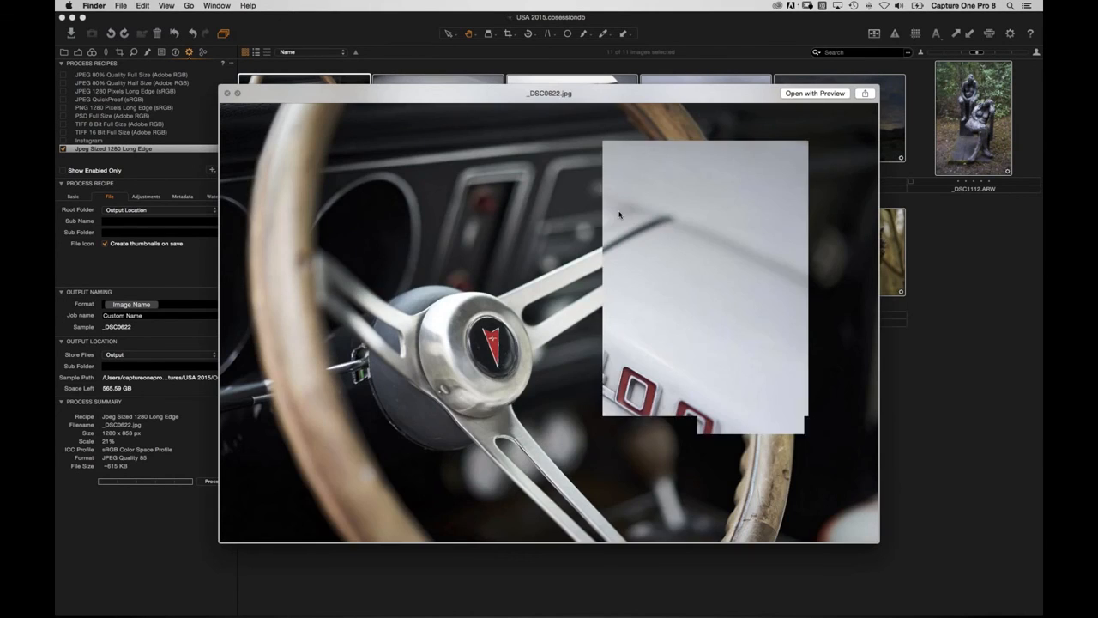
key("Down")
key("Down")
key("Down")
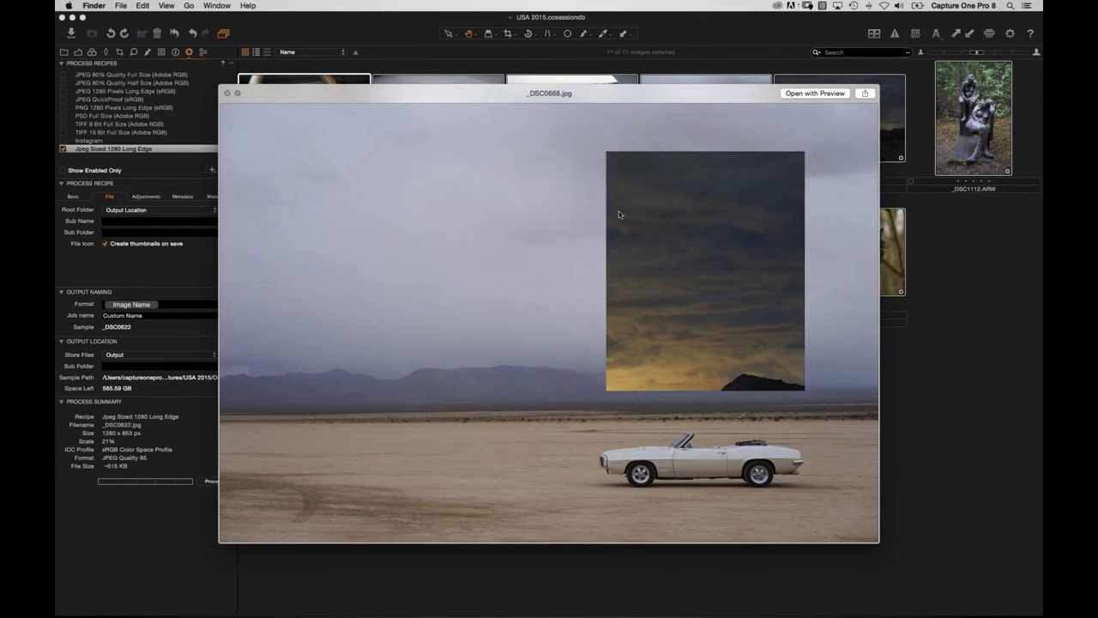
key("Down")
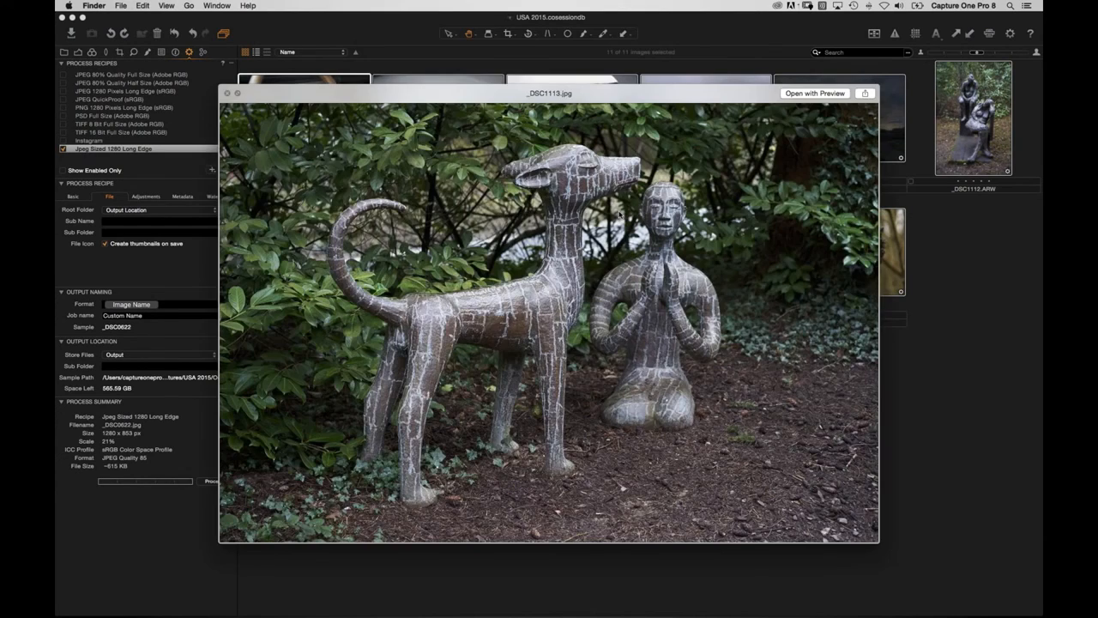
key("Down")
key("Down")
key("space")
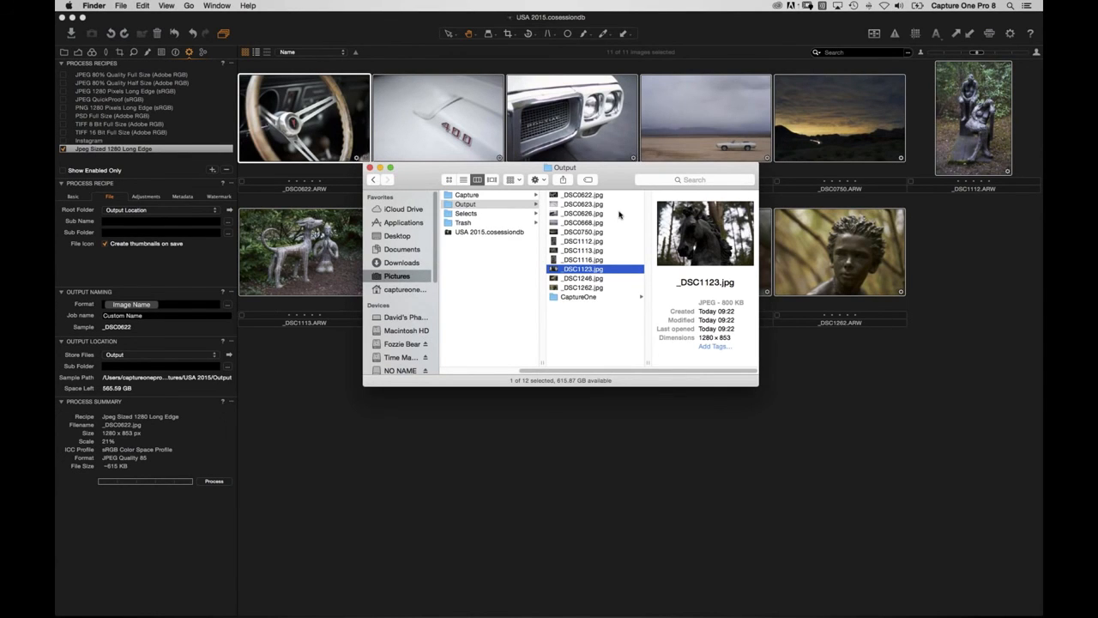
Browse the session's Capture, Selects, Output and Trash folders in column view.
left_click_drag(562, 372, 474, 362)
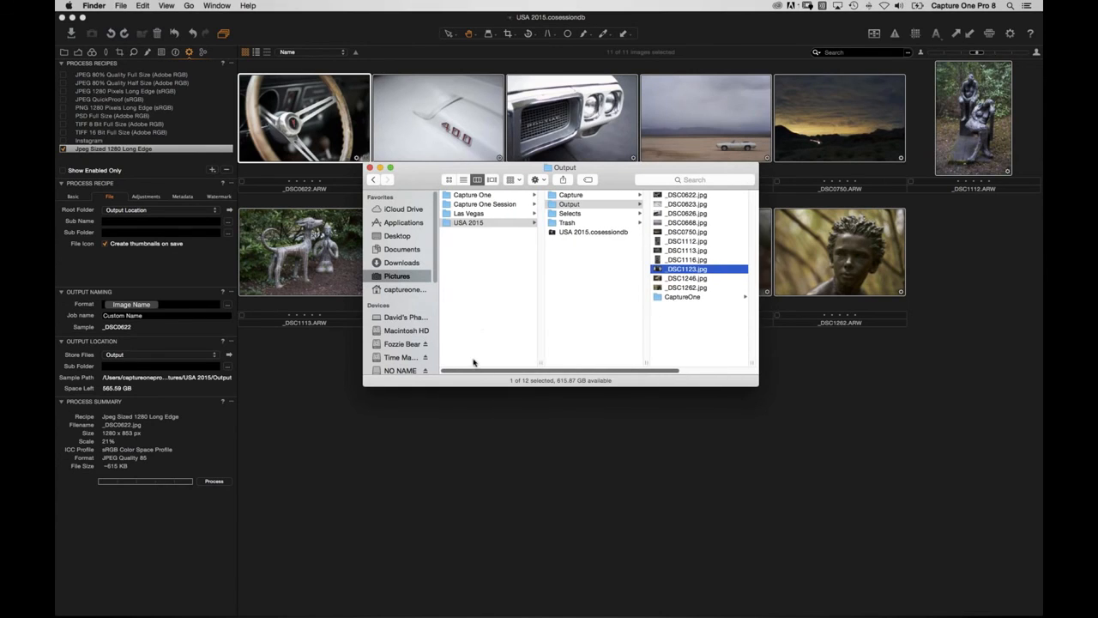
left_click(571, 194)
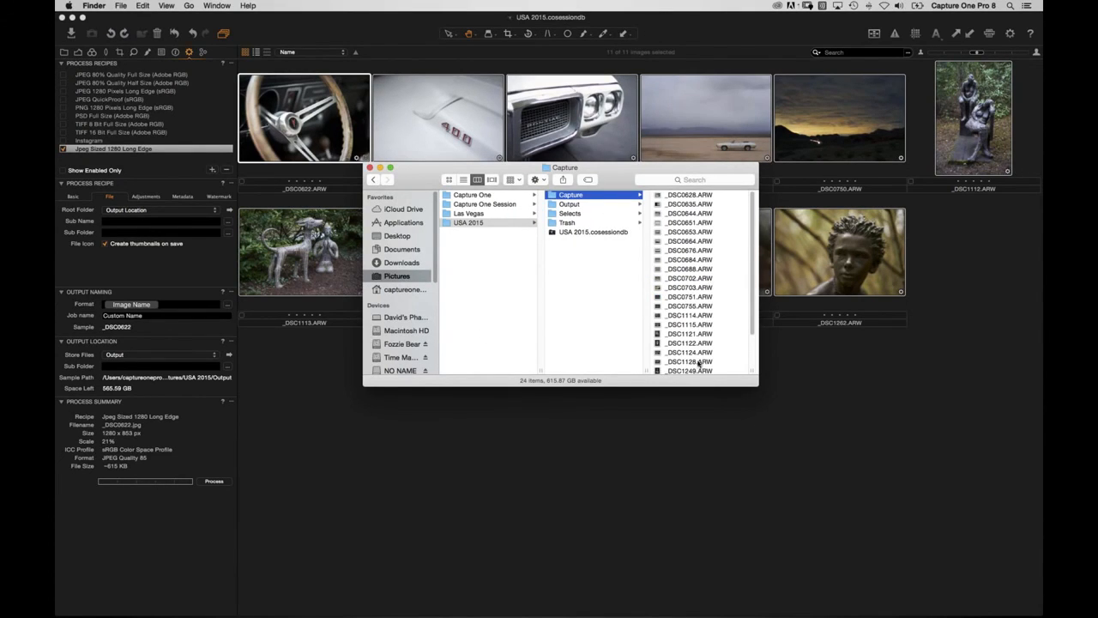
left_click(580, 214)
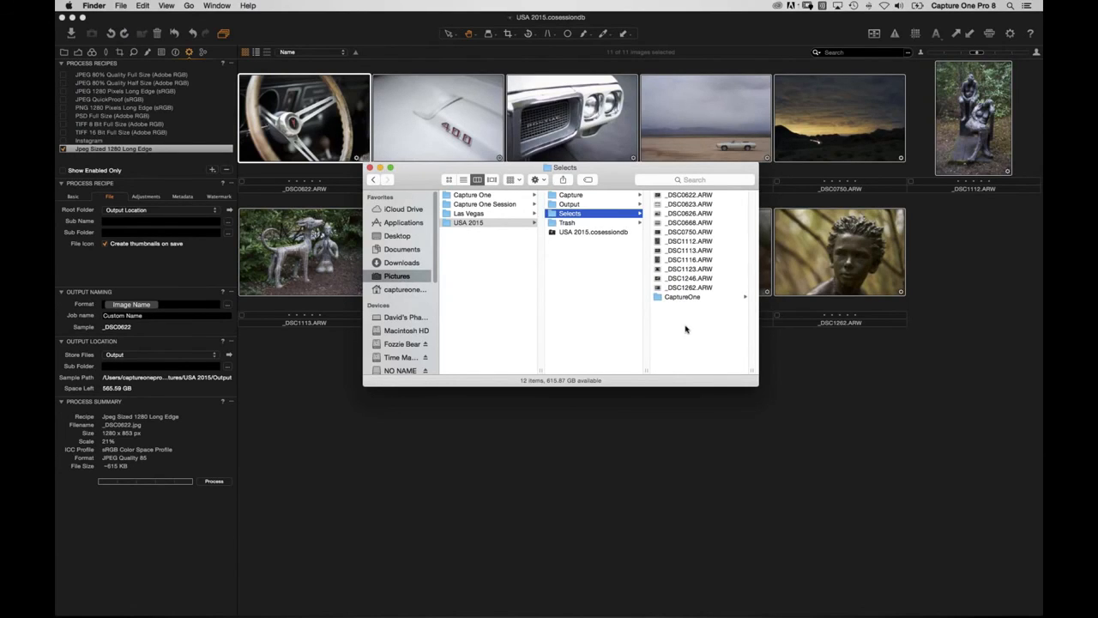
left_click(579, 205)
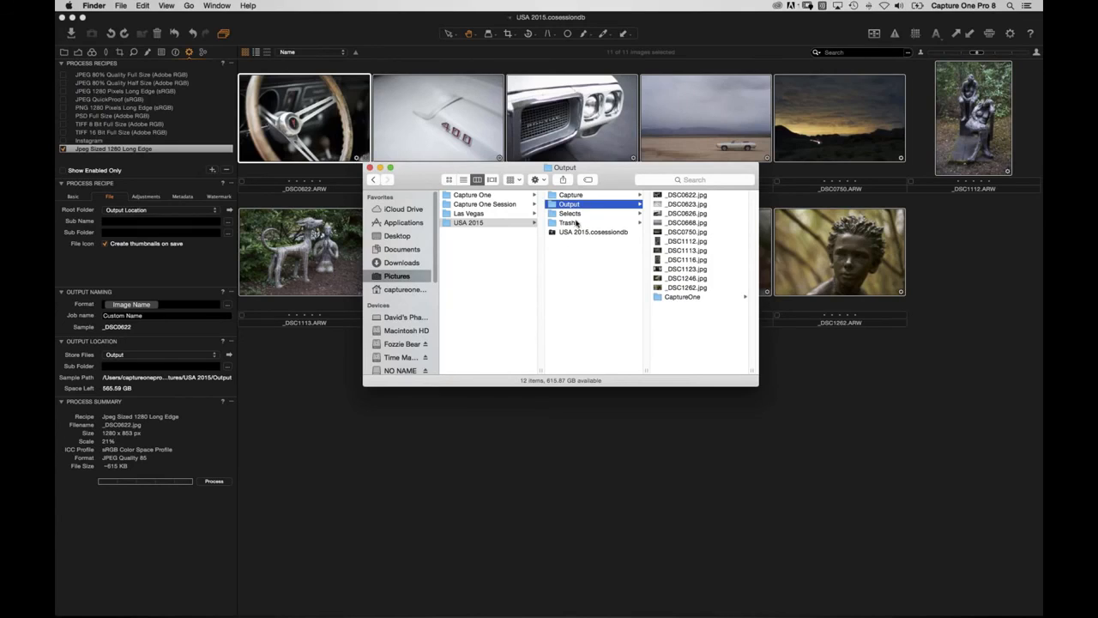
left_click(580, 225)
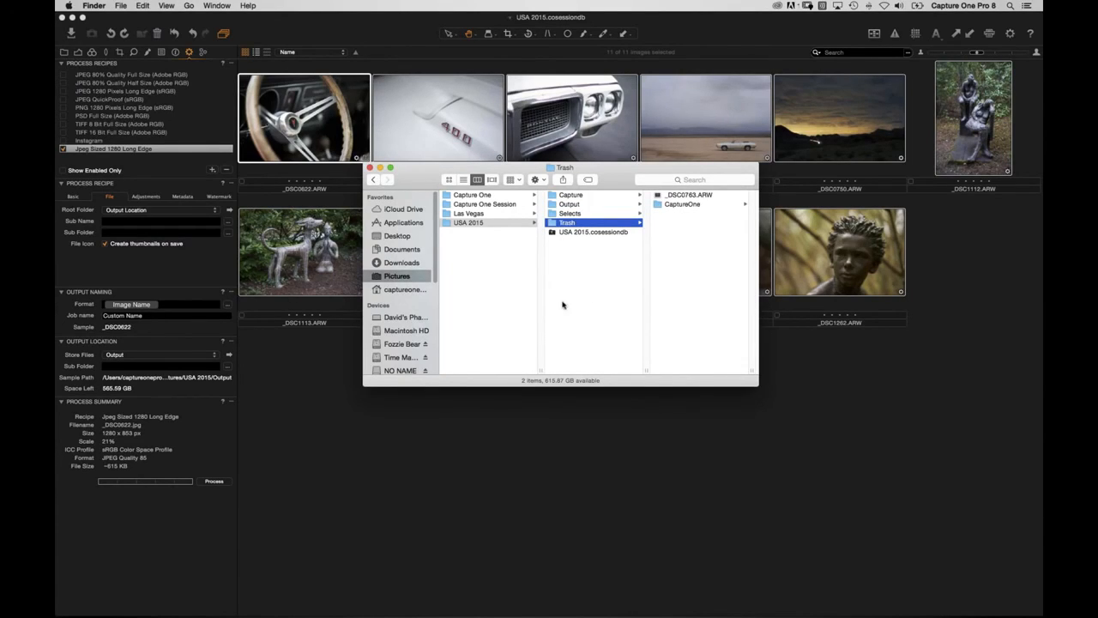
left_click_drag(448, 226, 475, 263)
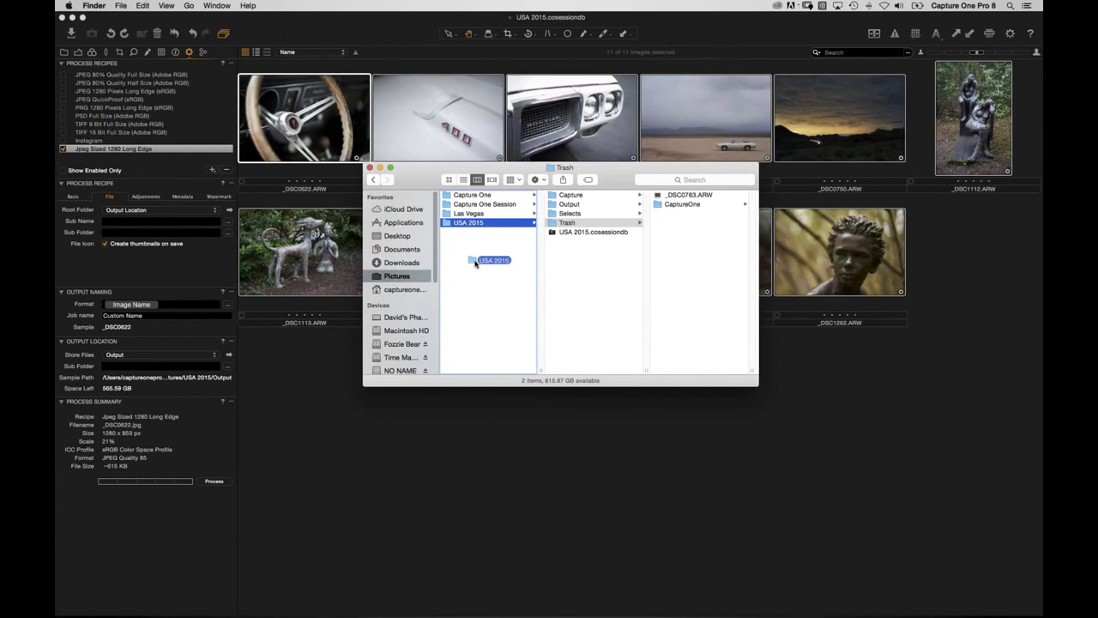
Drop the USA 2015 folder back unmoved and return to Capture One's 11-image grid.
left_click_drag(475, 263, 476, 266)
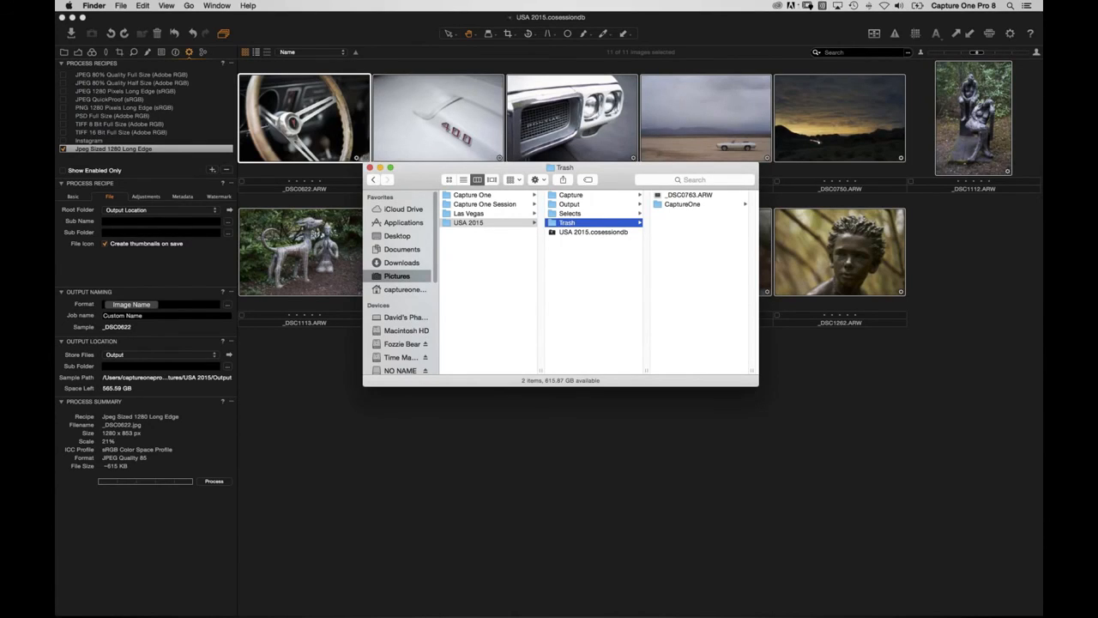
left_click(394, 473)
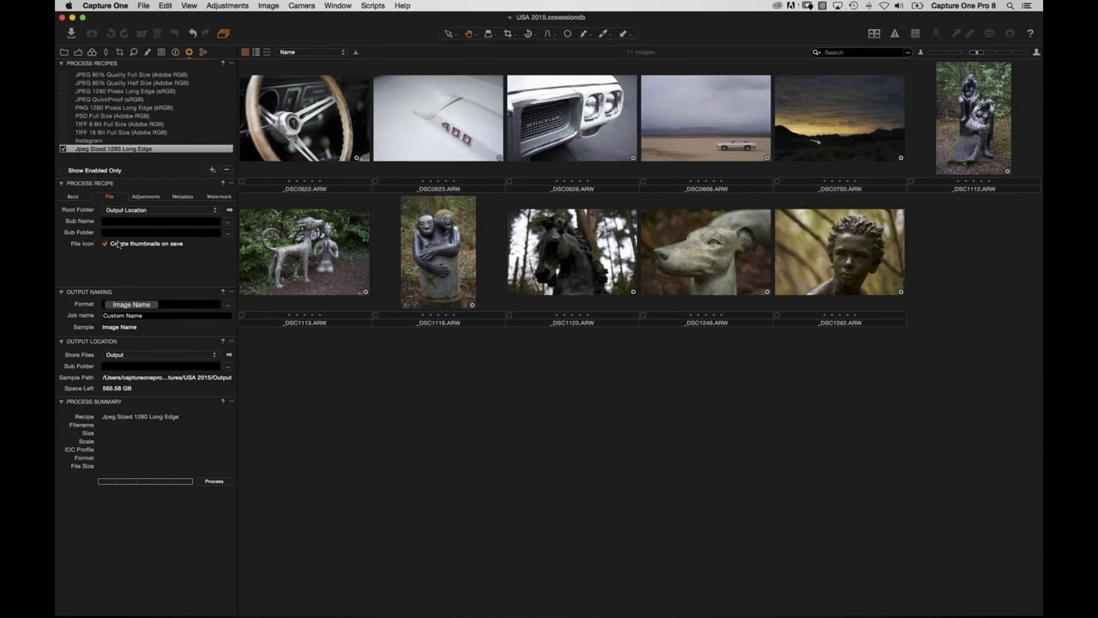
Set recipe sub folders to Jpeg 1280 and TIFF 8 Bit, enabling the TIFF 8 Bit recipe.
type("Jpeg 1280")
left_click(90, 124)
left_click_drag(128, 233, 63, 221)
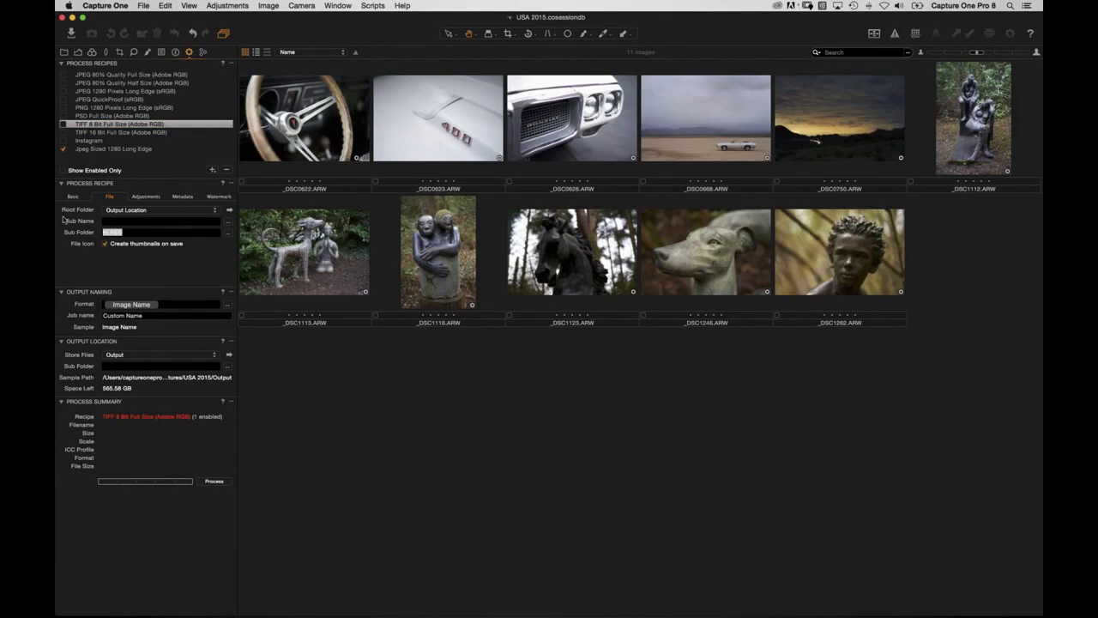
type("TIFF 8 Bit")
left_click(62, 124)
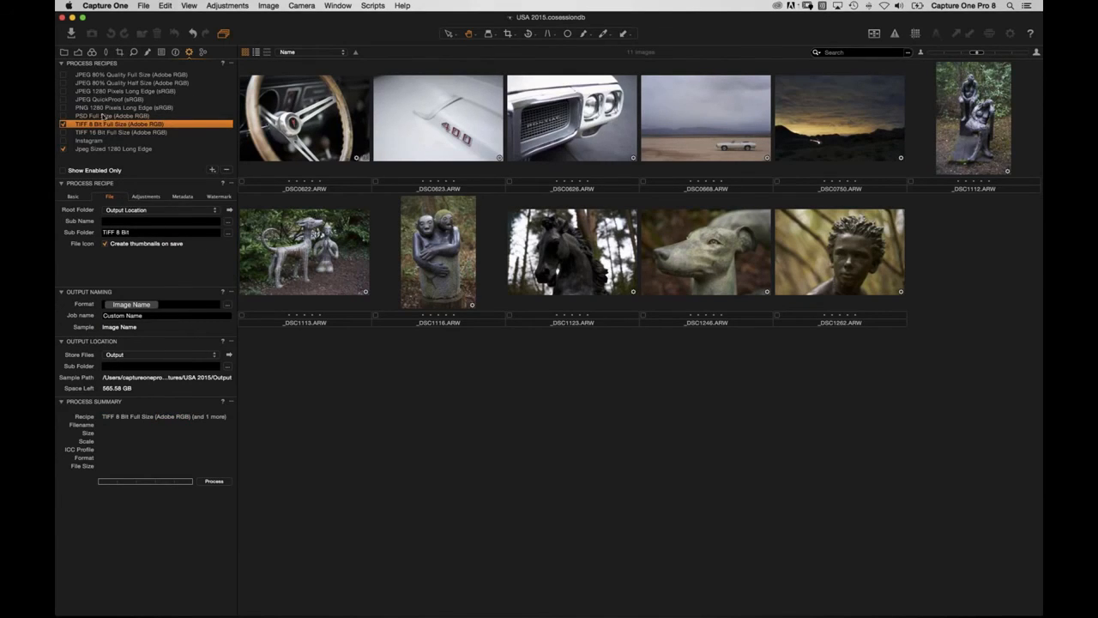
left_click(101, 150)
Move the old exported files in the session's Output folder to the Trash.
key("super+Tab")
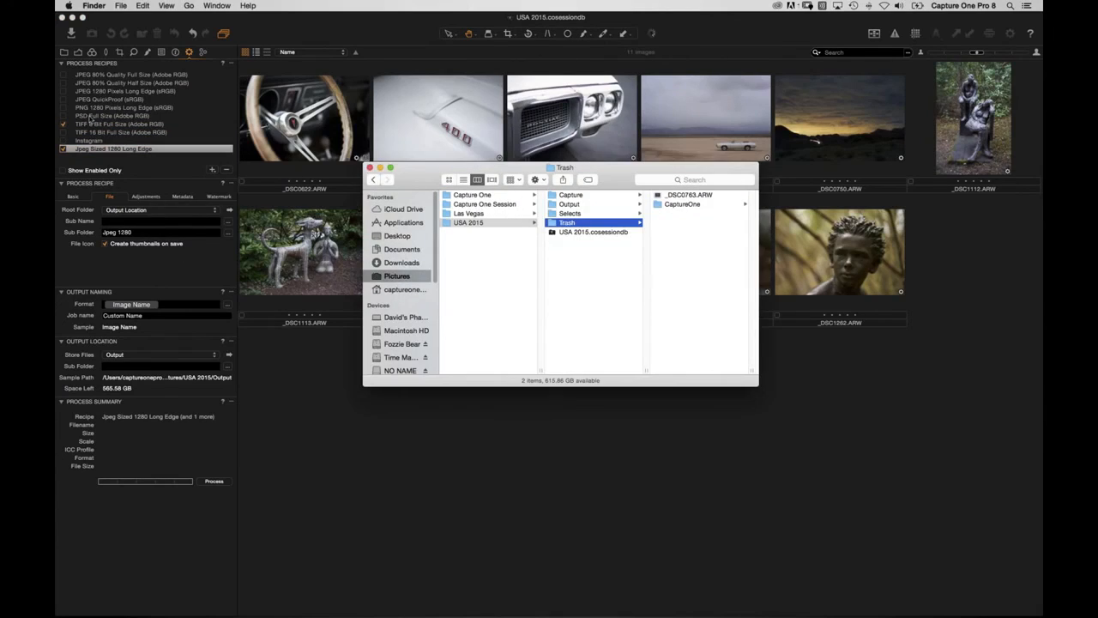
left_click(585, 207)
left_click_drag(669, 344, 694, 157)
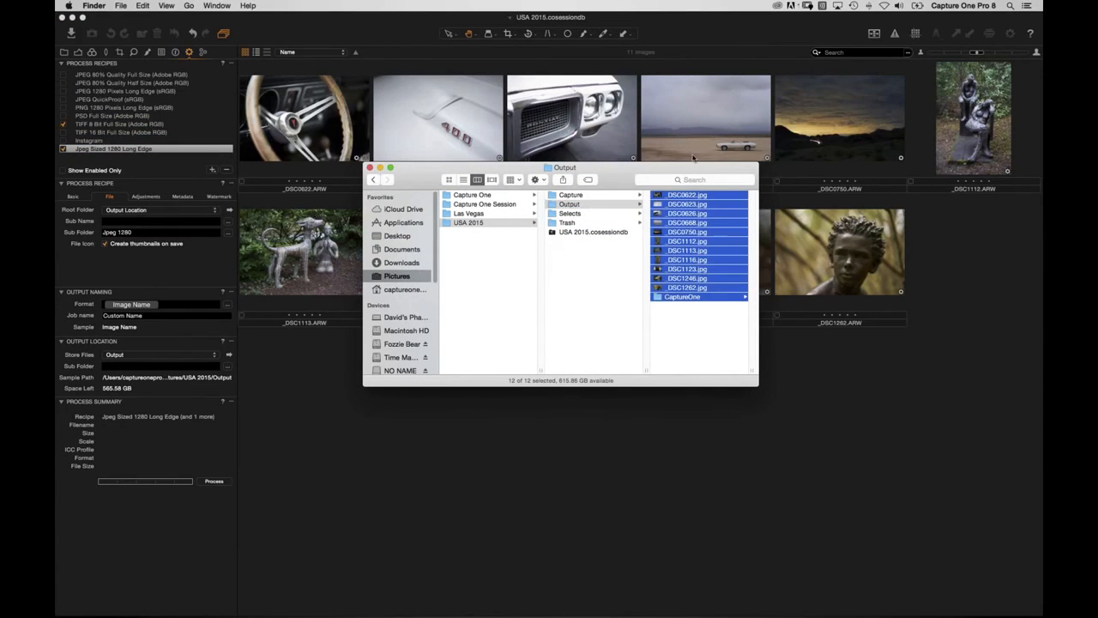
key("super+BackSpace")
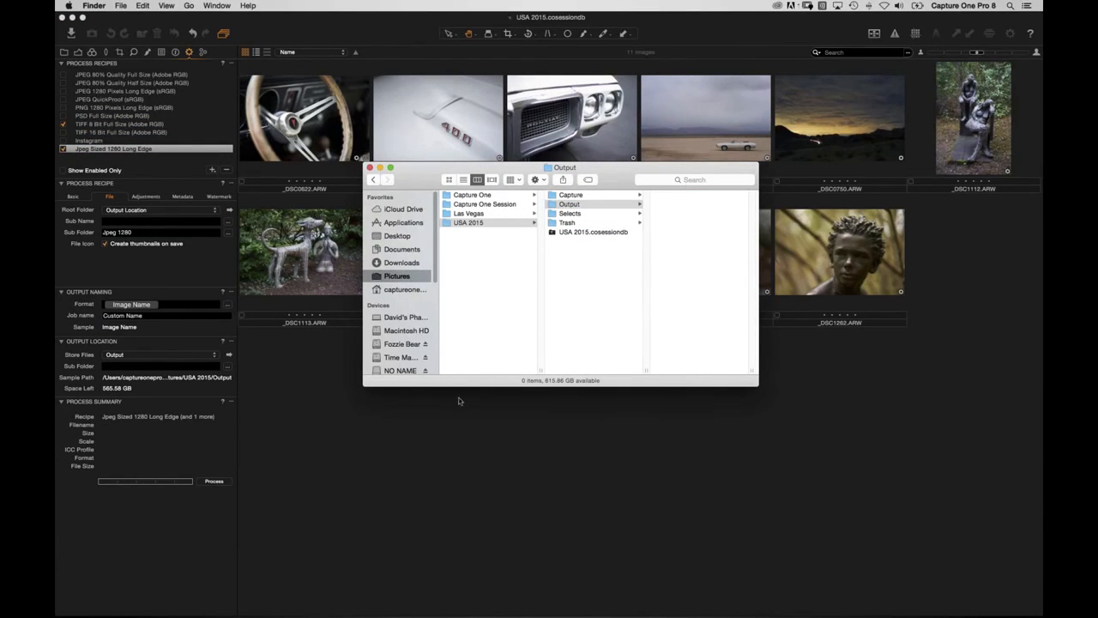
left_click(382, 446)
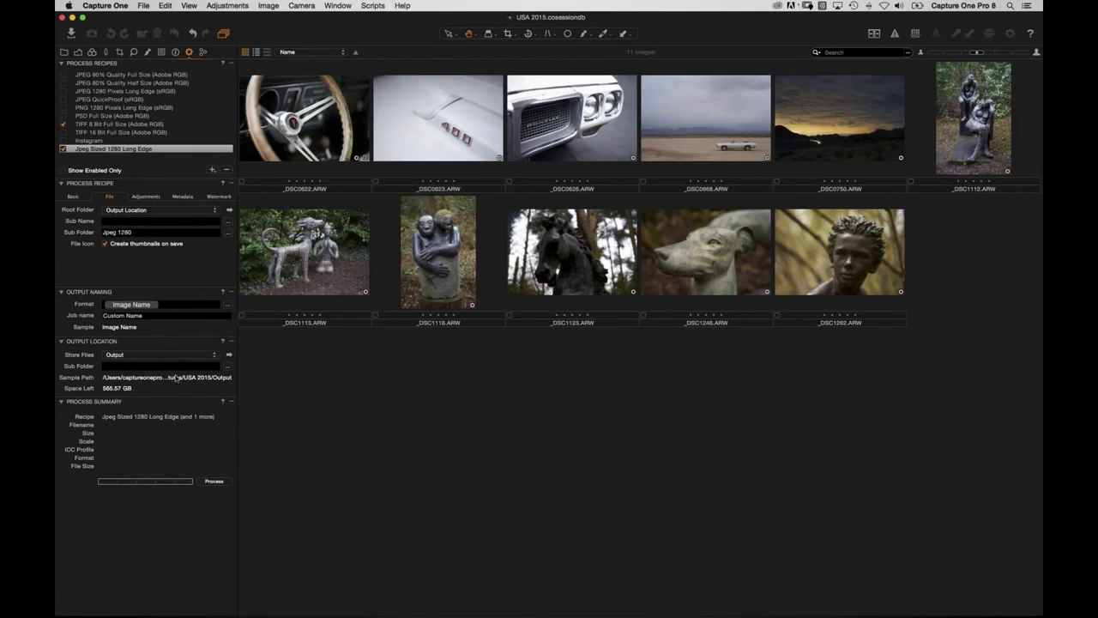
Attempt processing, dismiss the cannot-process alert, and select all images.
left_click(214, 480)
left_click(627, 208)
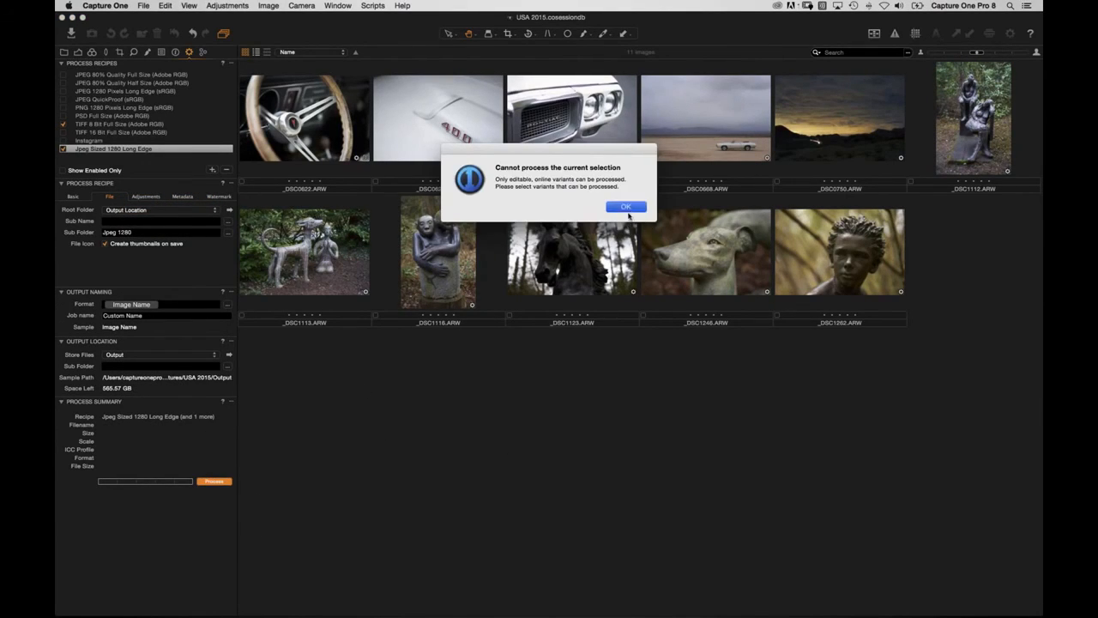
key("super+a")
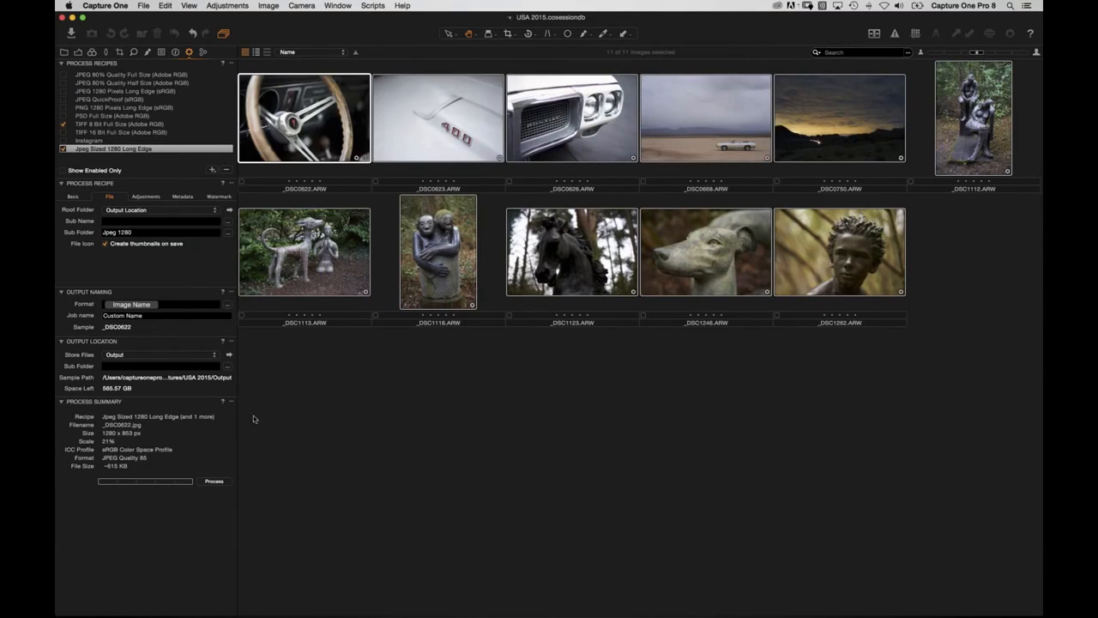
Process all images with both recipes and verify the Jpeg 1280 and TIFF 8 Bit output folders.
left_click(216, 482)
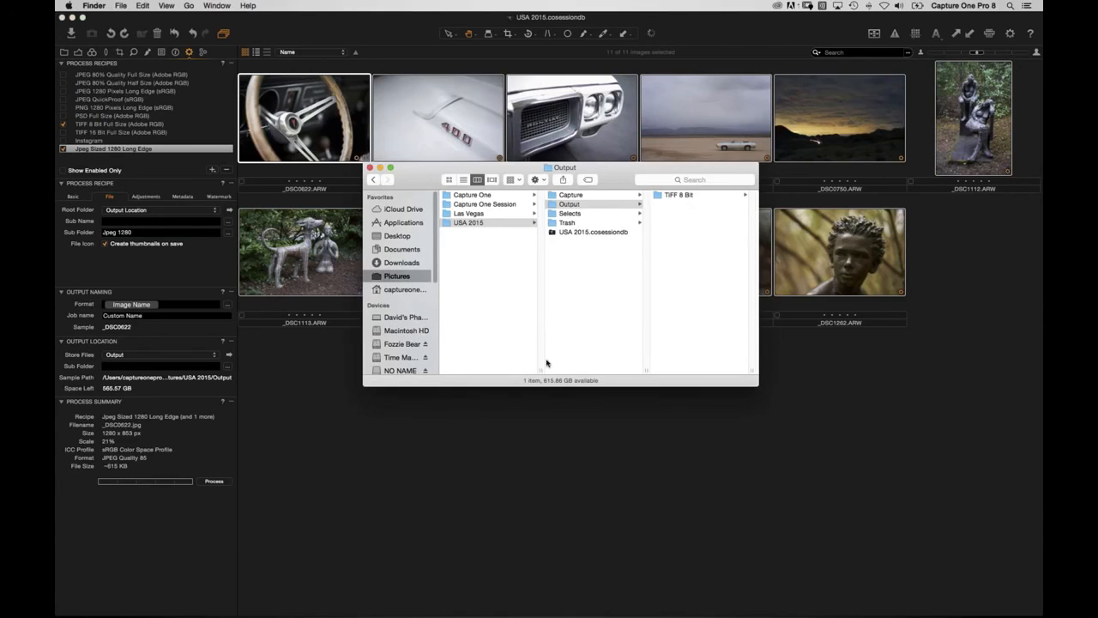
left_click(669, 196)
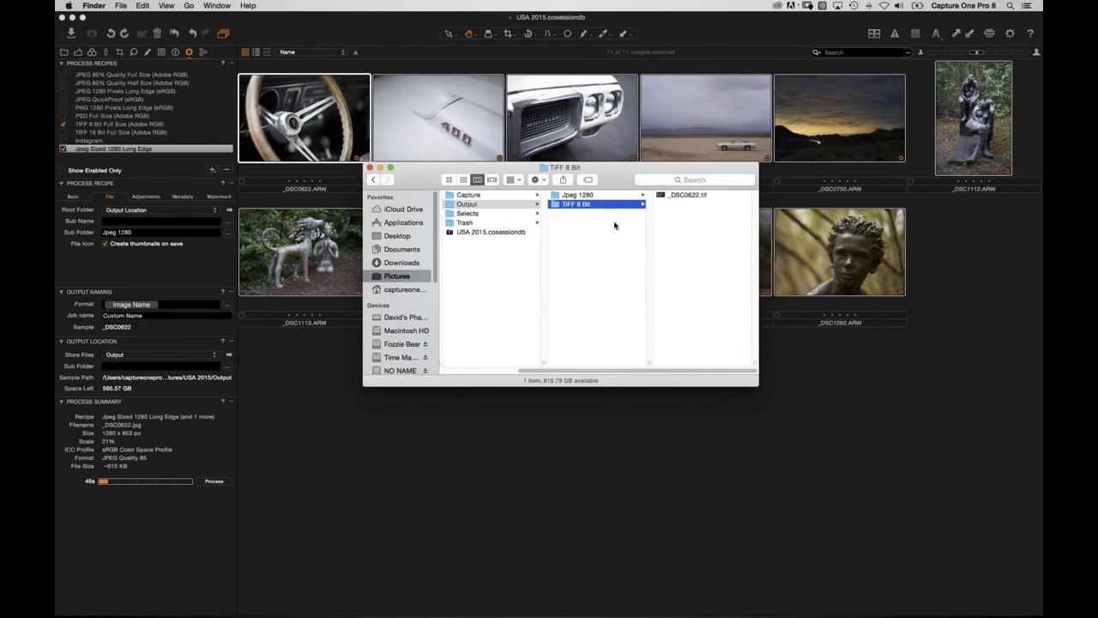
key("Up")
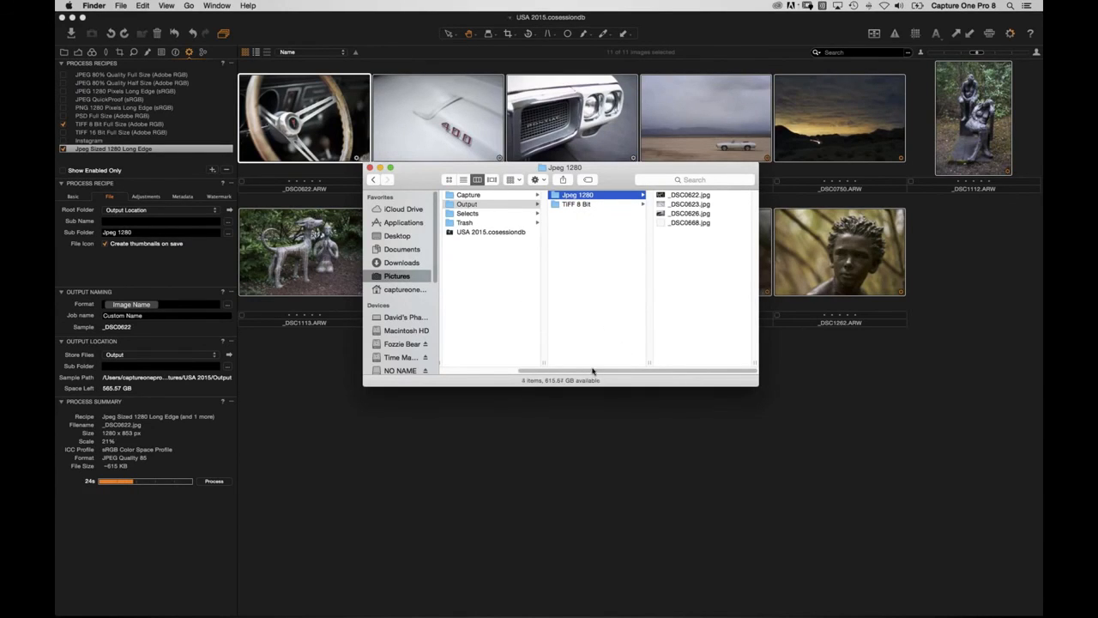
scroll(601, 365, "left", 3)
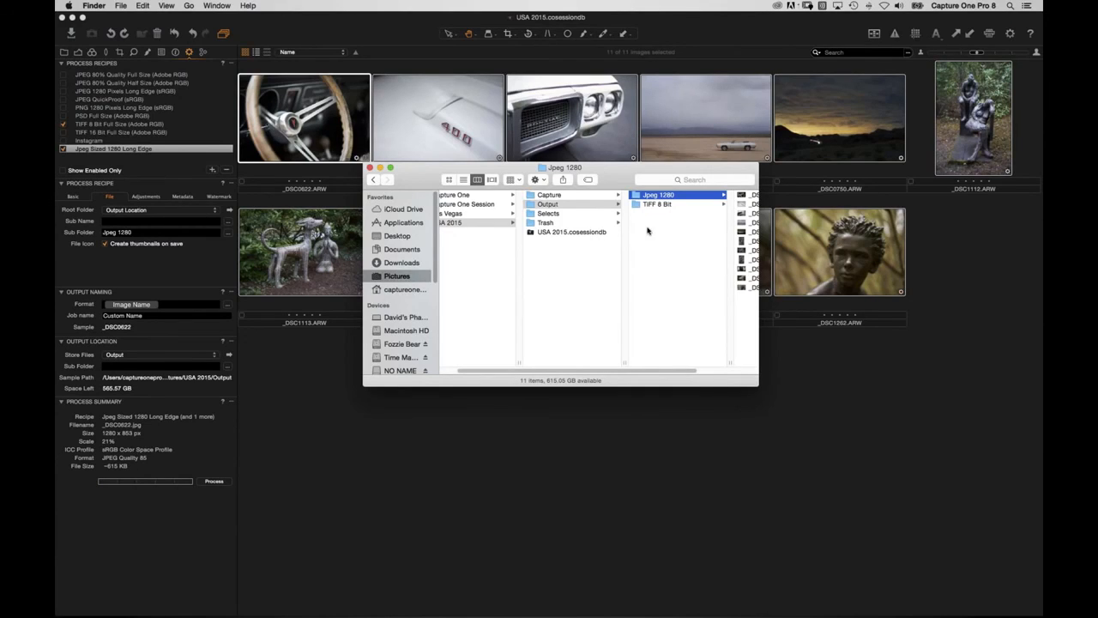
left_click_drag(542, 185, 447, 208)
left_click_drag(585, 396, 643, 397)
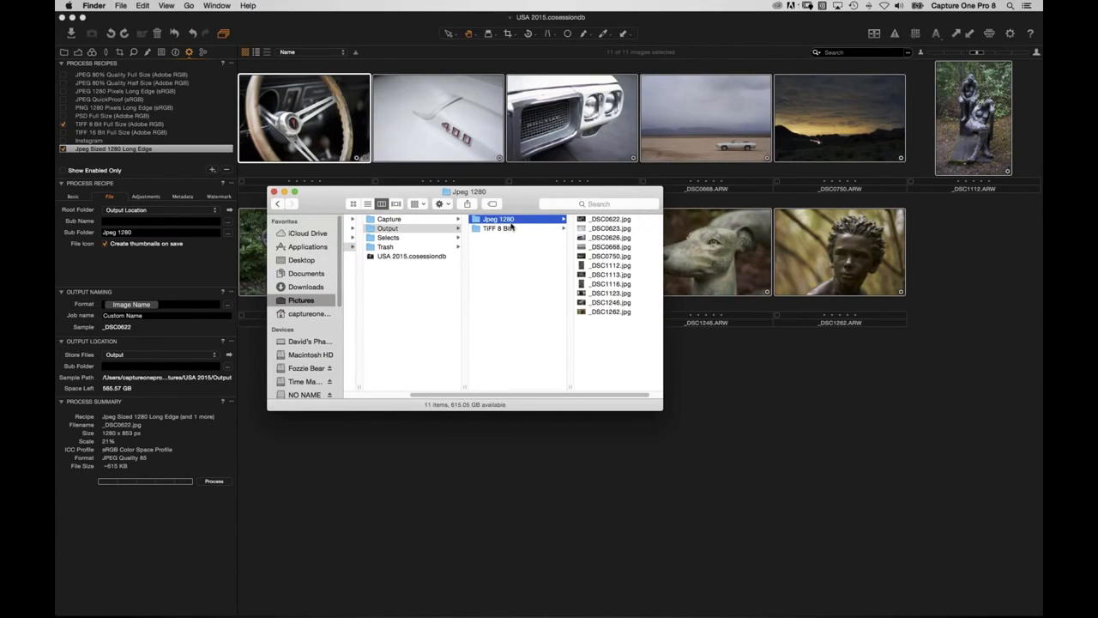
left_click(499, 229)
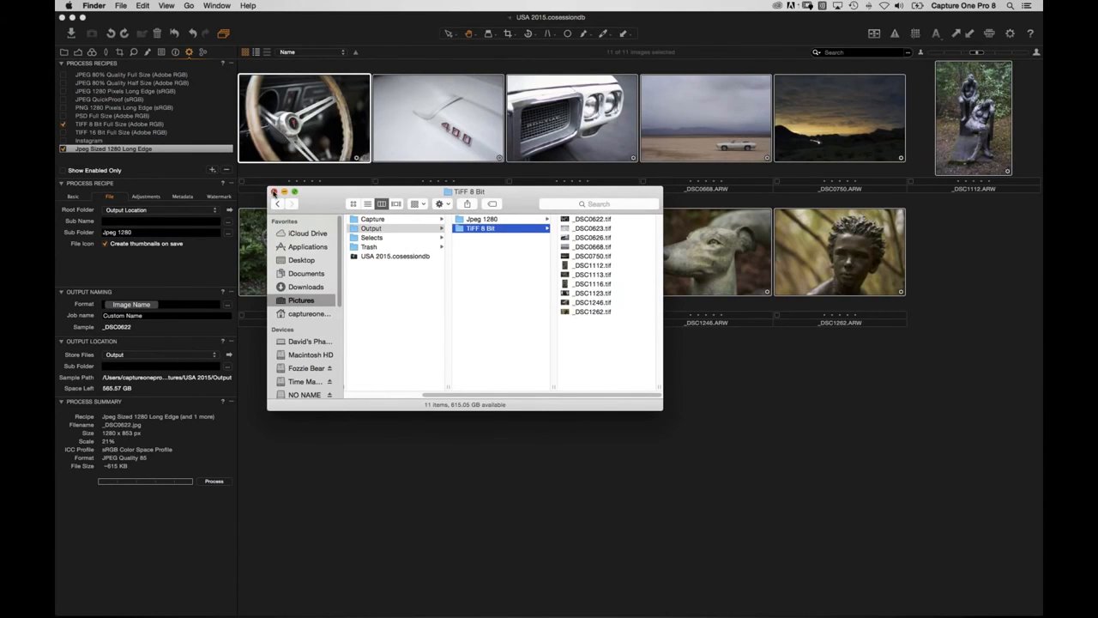
left_click_drag(427, 396, 355, 379)
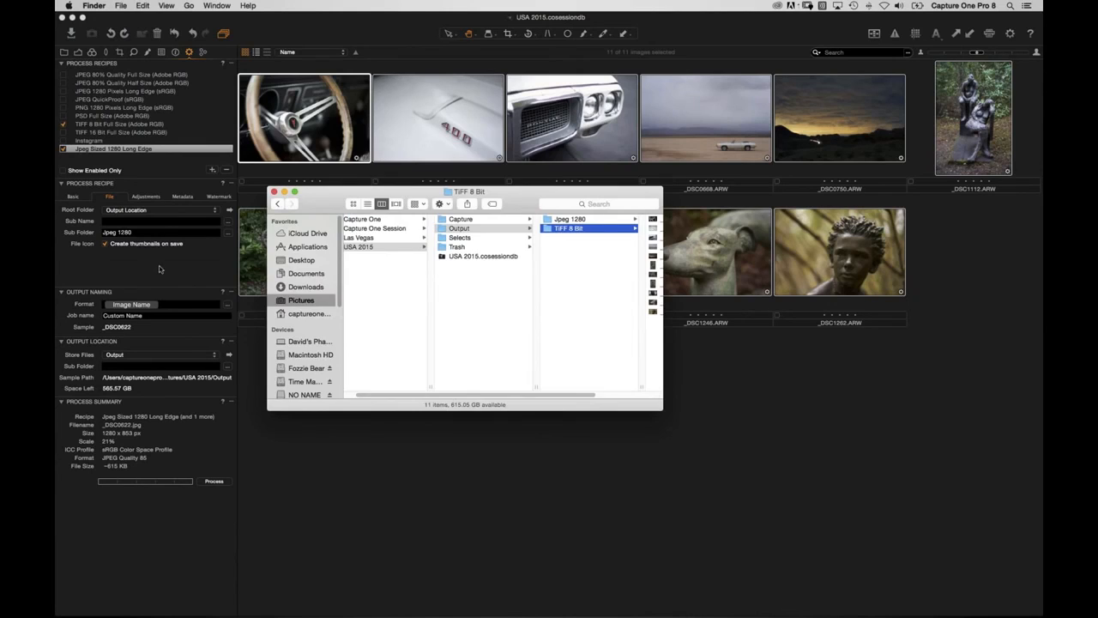
left_click(159, 266)
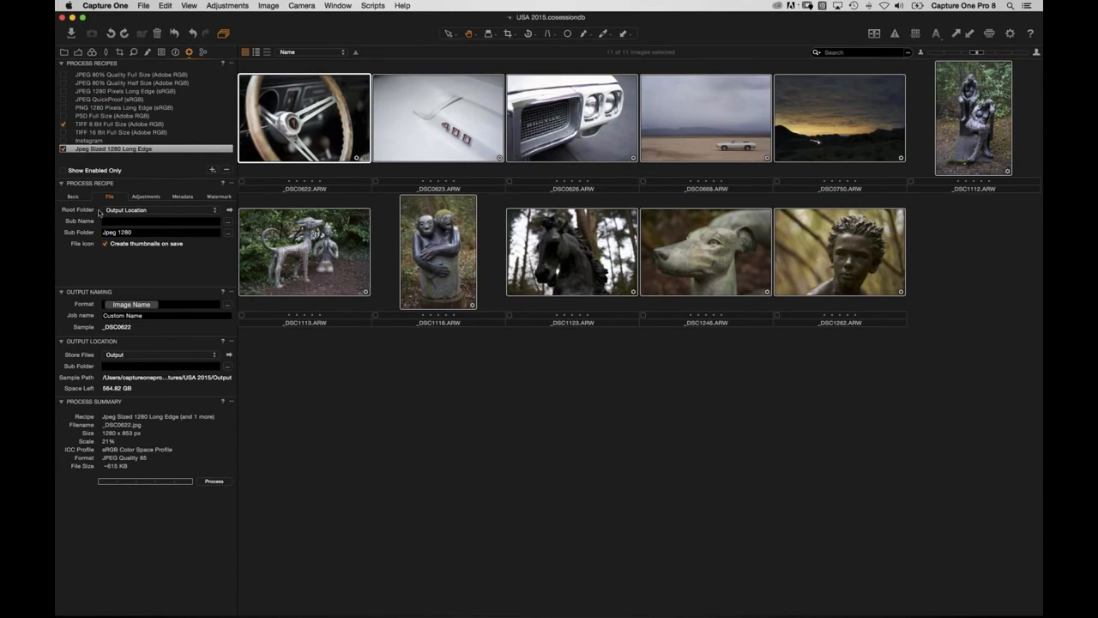
Leave the Jpeg 1280 recipe rooted at Output Location, then bring up the File menu.
left_click(129, 210)
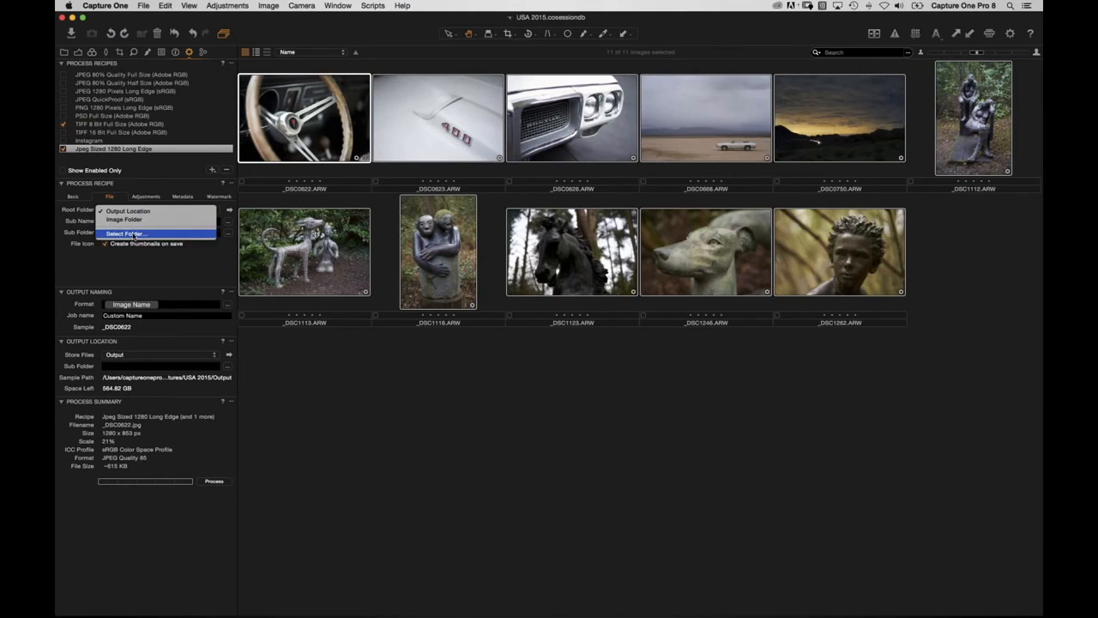
left_click(136, 171)
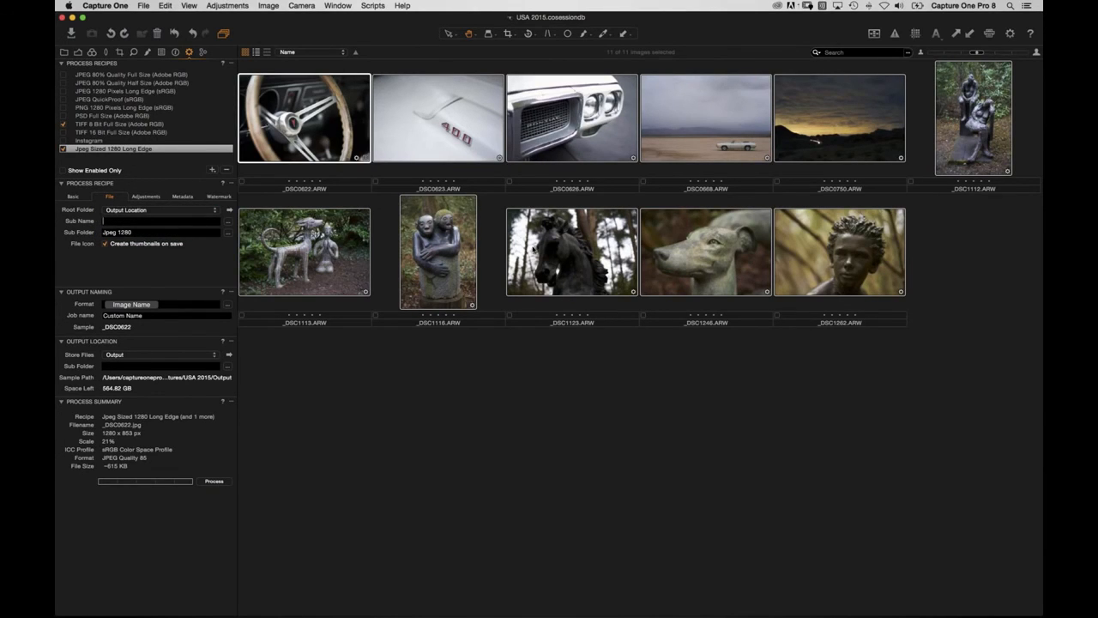
key("super+Tab")
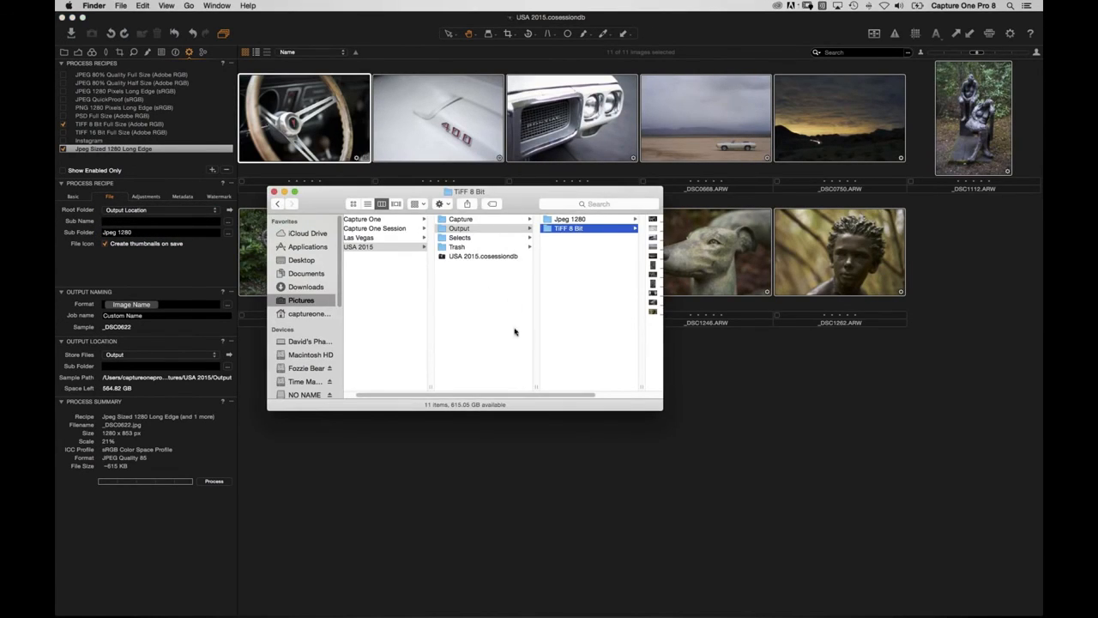
left_click(450, 459)
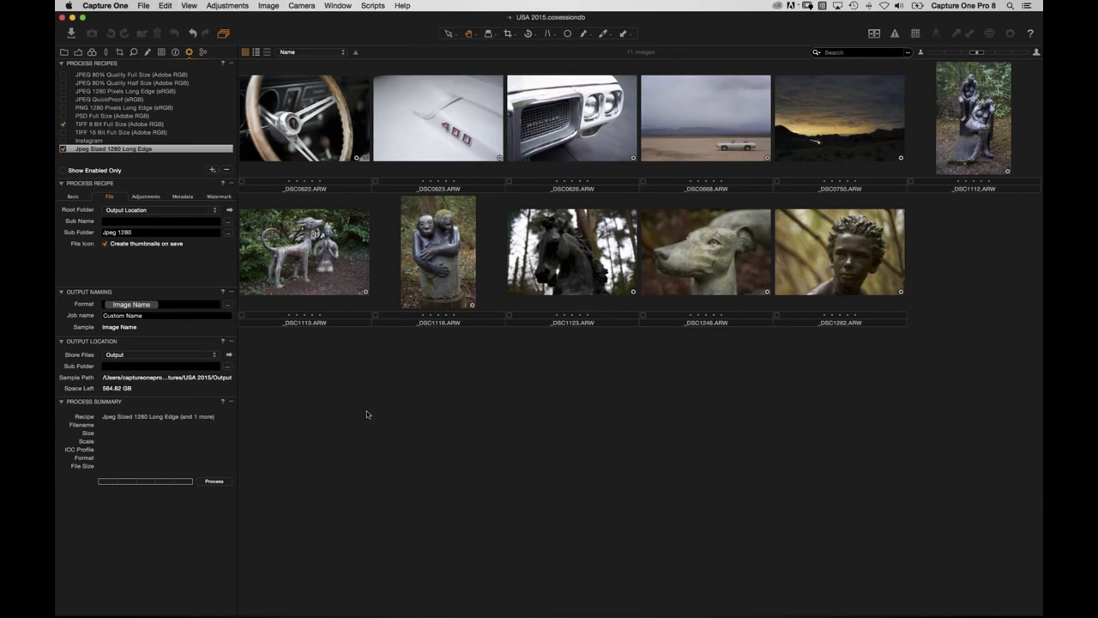
left_click(143, 5)
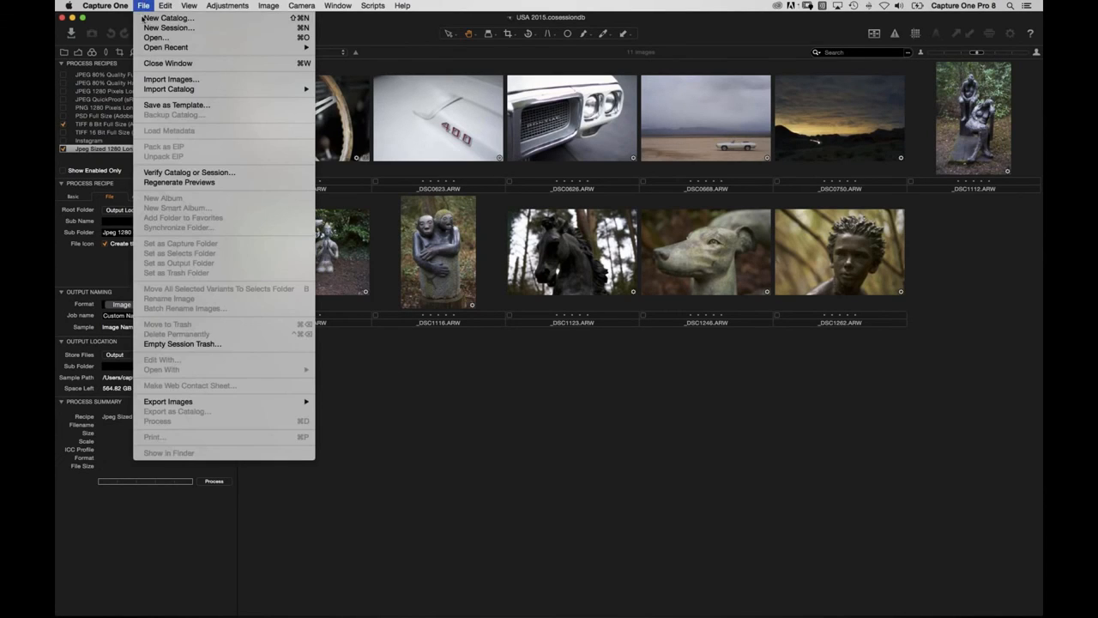
Create a new session named 'USA Super Session'.
left_click(168, 28)
type("USA Super Session")
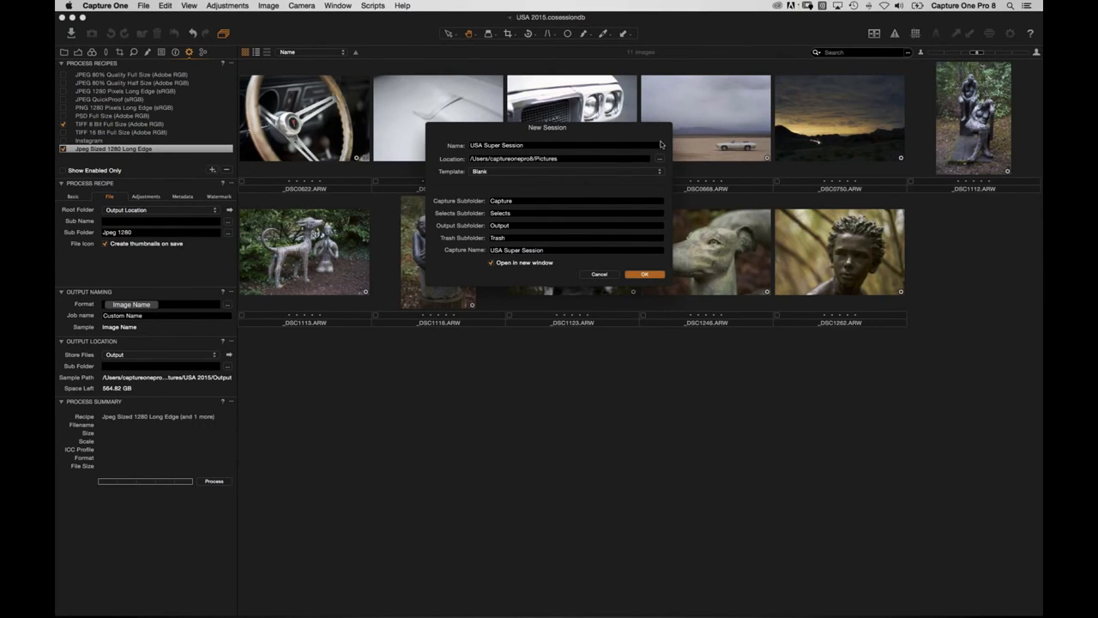
left_click(651, 276)
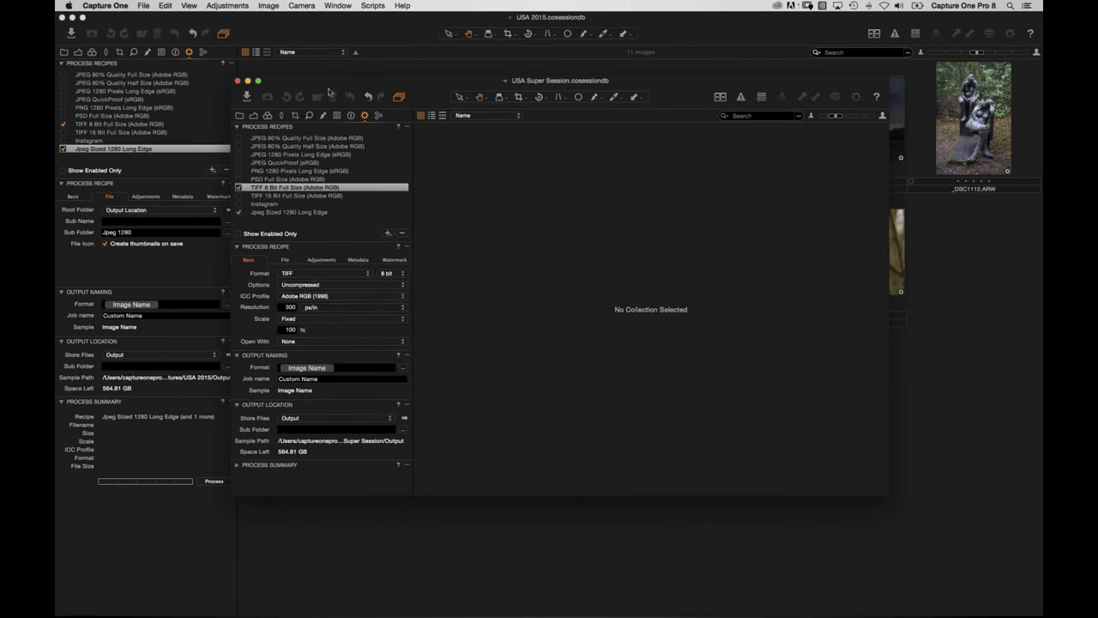
Close the USA 2015 window and show the new session full screen with its Library folders.
left_click(258, 81)
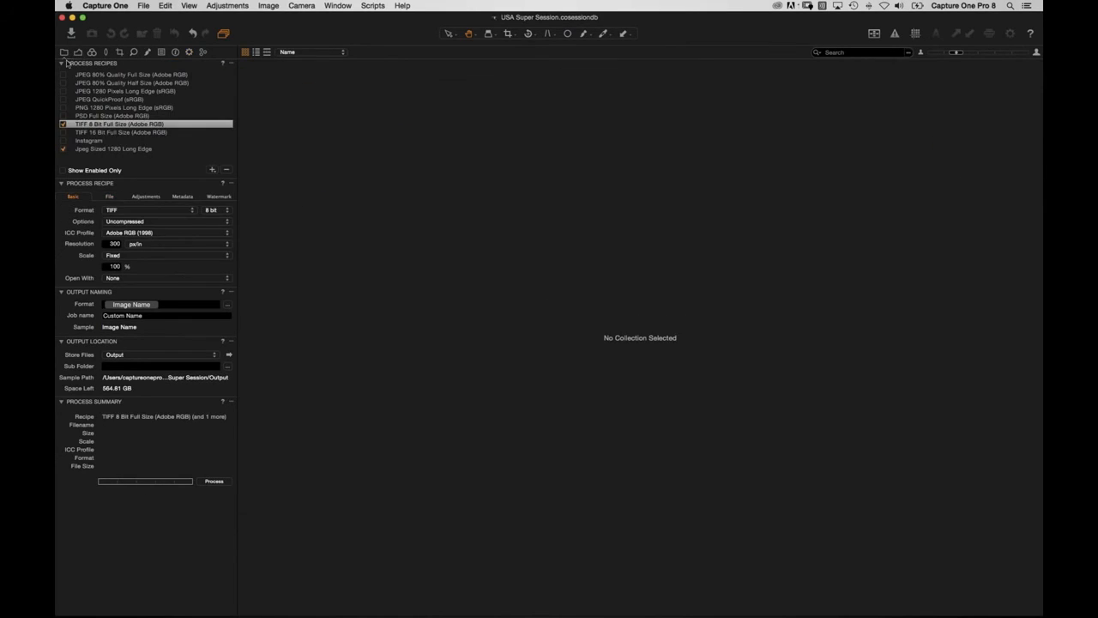
left_click(65, 52)
left_click(105, 104)
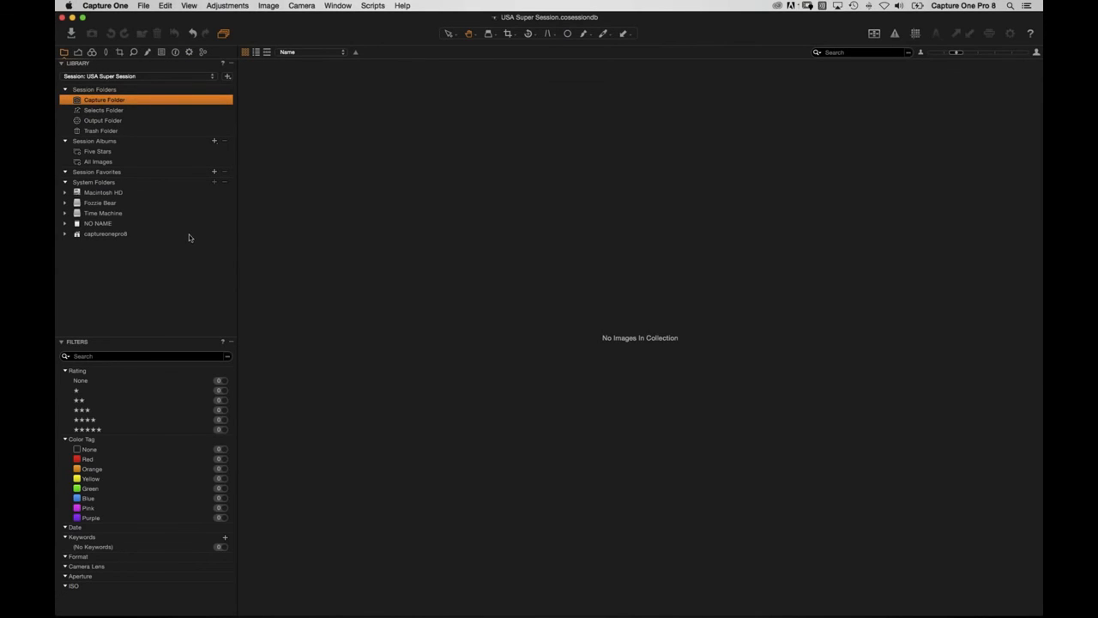
left_click_drag(265, 18, 291, 93)
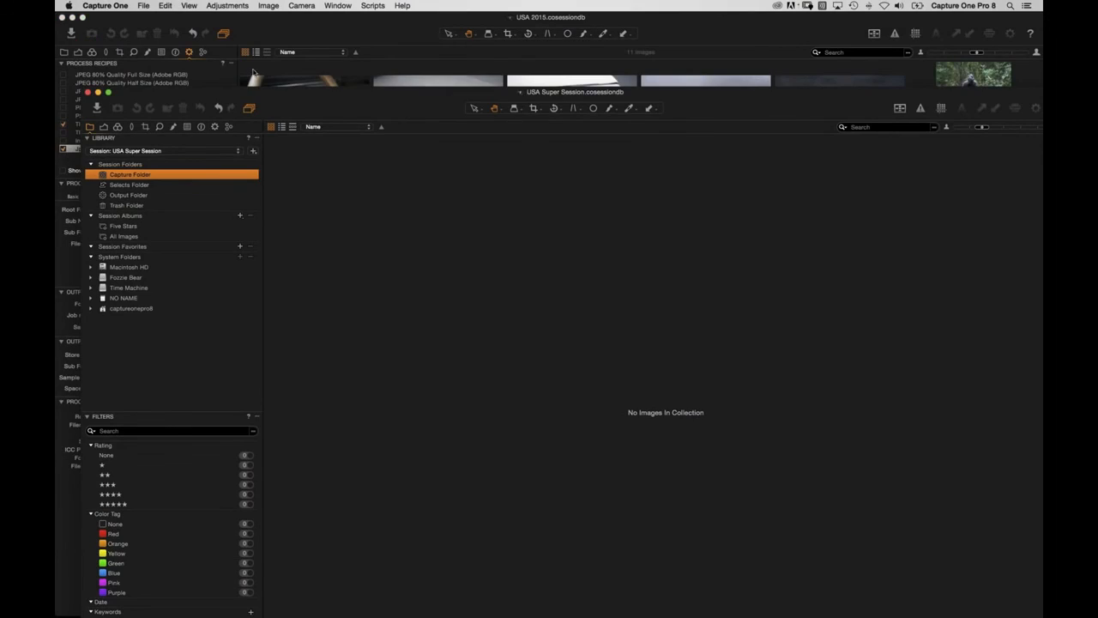
left_click(62, 18)
left_click_drag(271, 97, 244, 51)
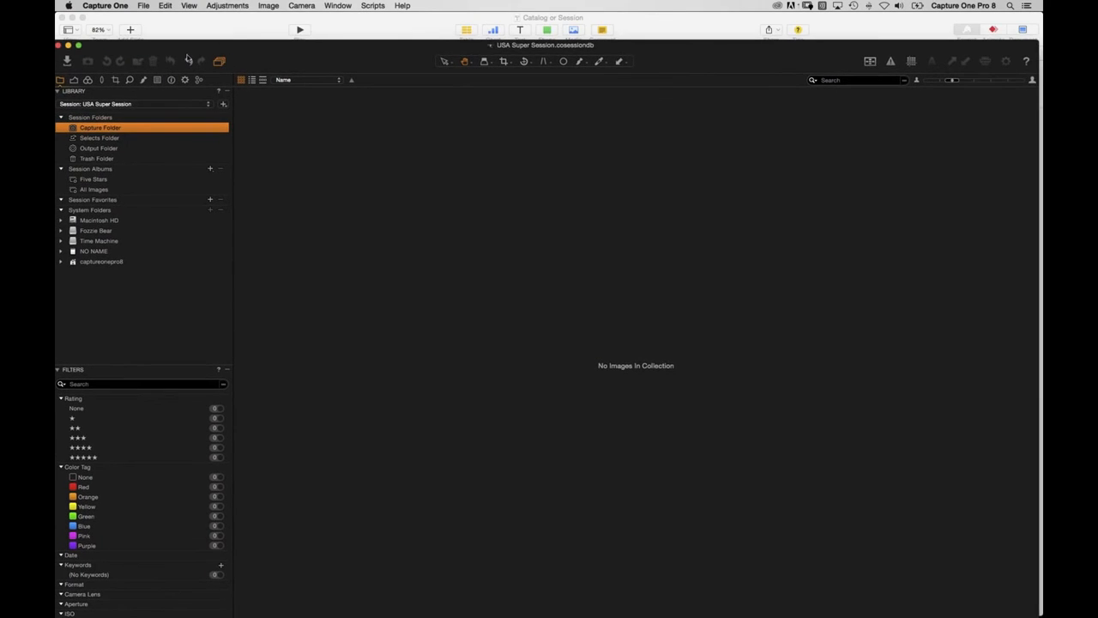
left_click(78, 44)
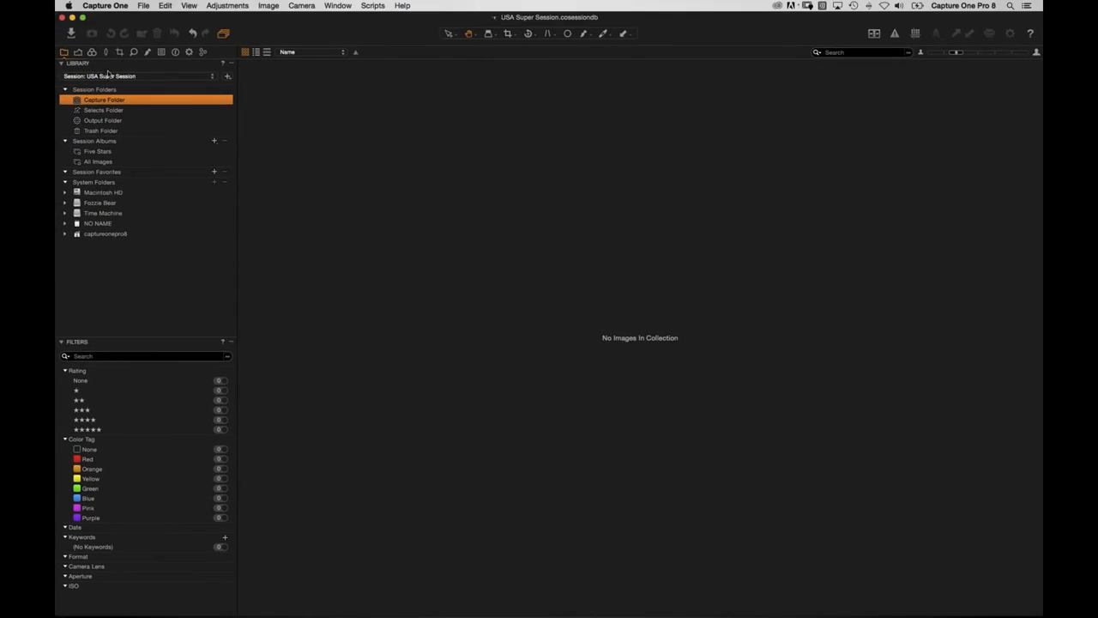
Name import sub folders with an Image Date token in dd-MM-yy format (e.g. 22-04-15).
left_click(71, 35)
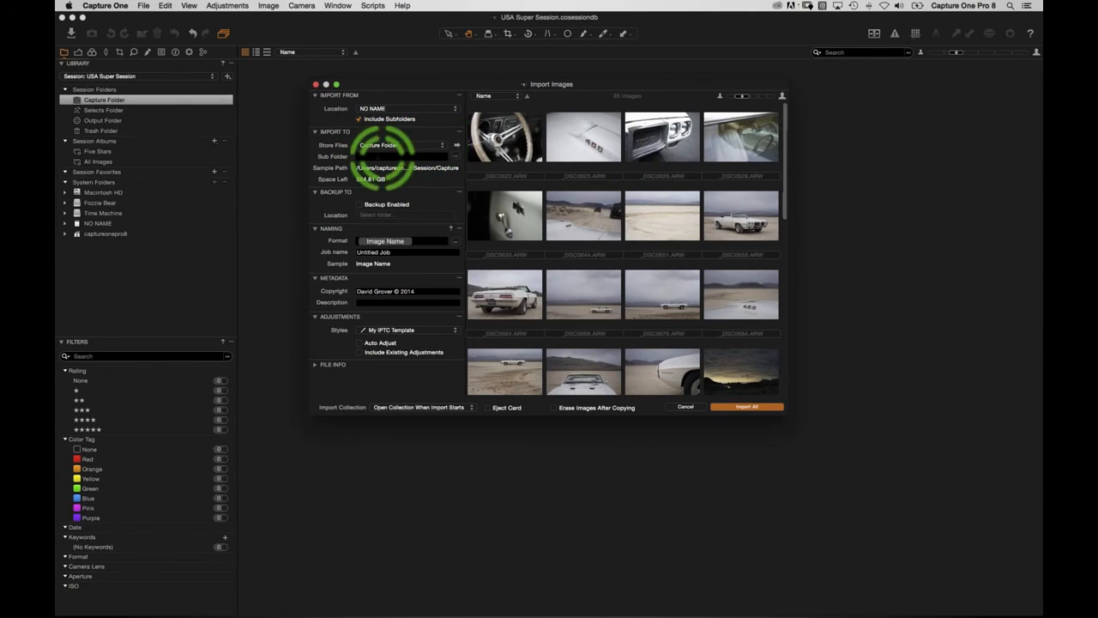
left_click(364, 157)
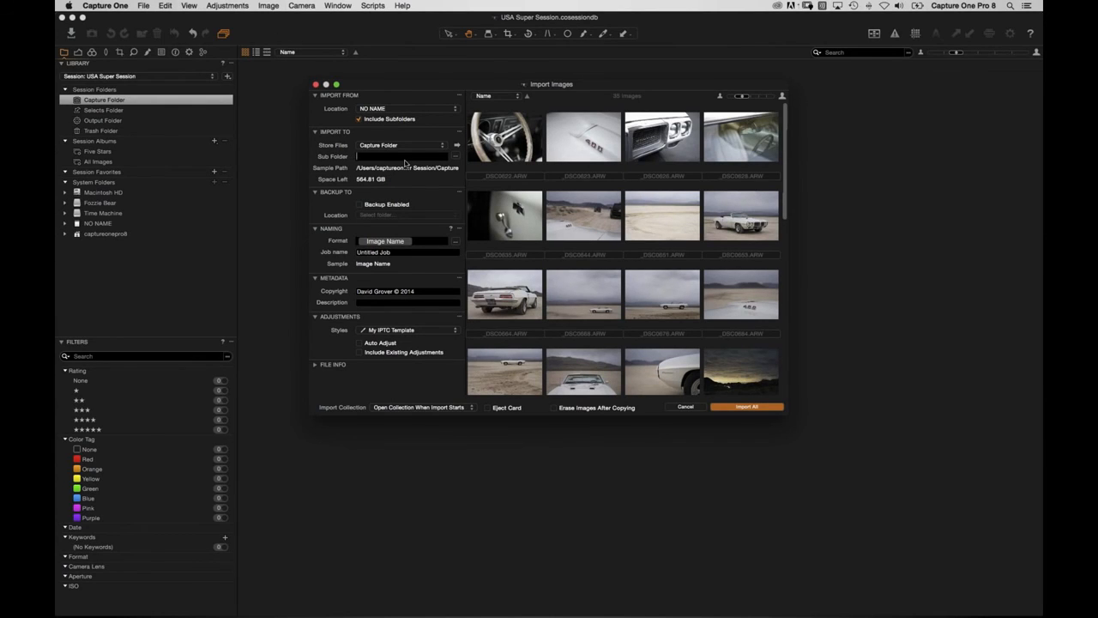
scroll(702, 249, "down", 10)
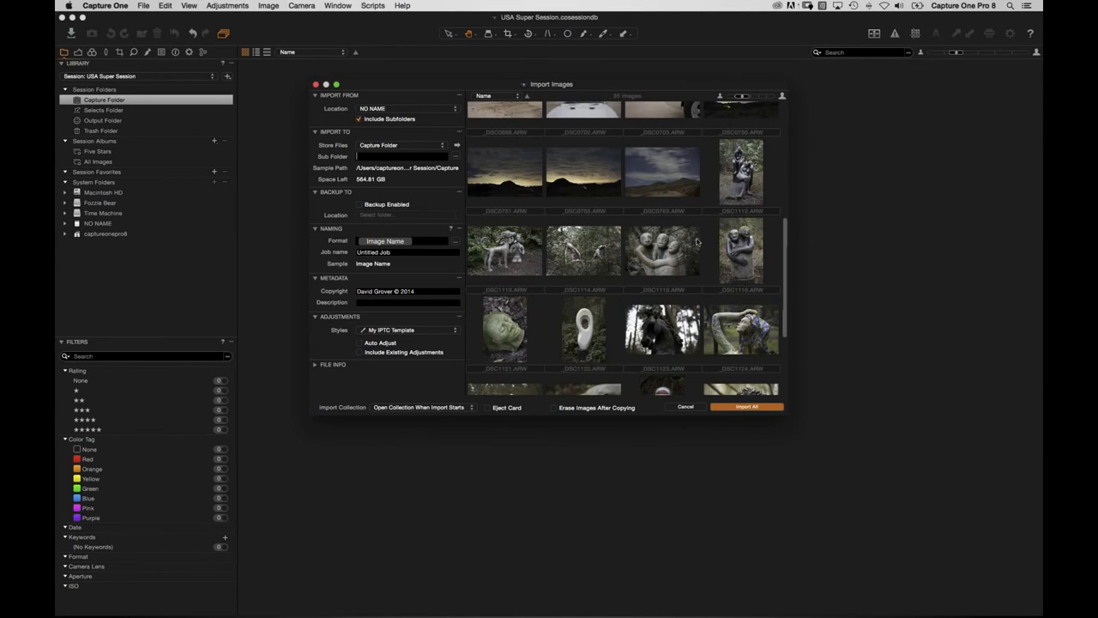
scroll(704, 283, "up", 7)
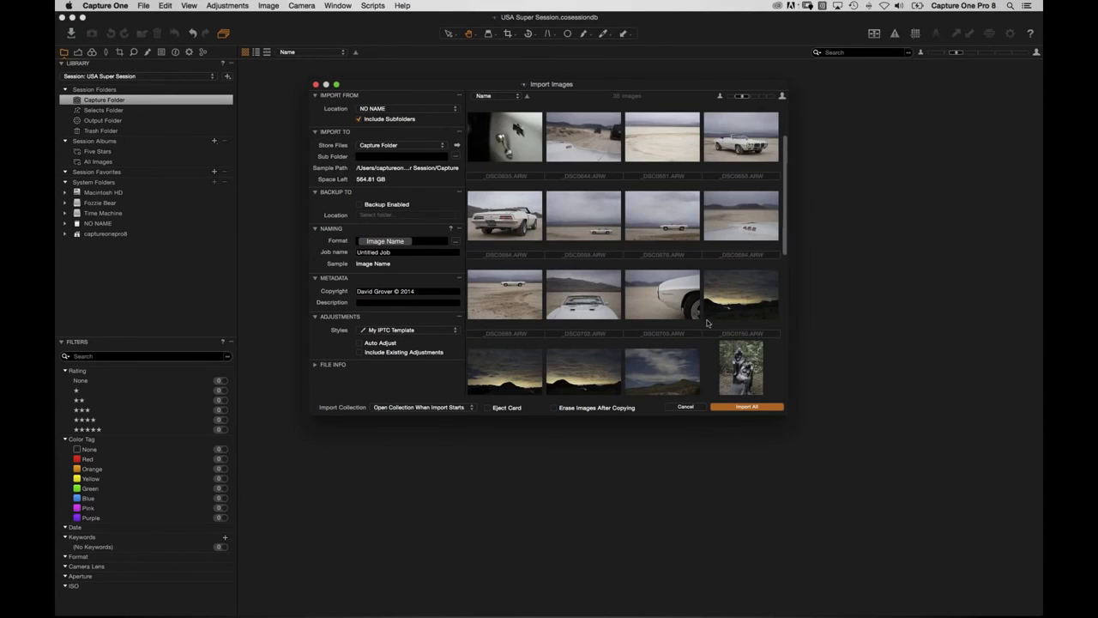
scroll(705, 325, "up", 2)
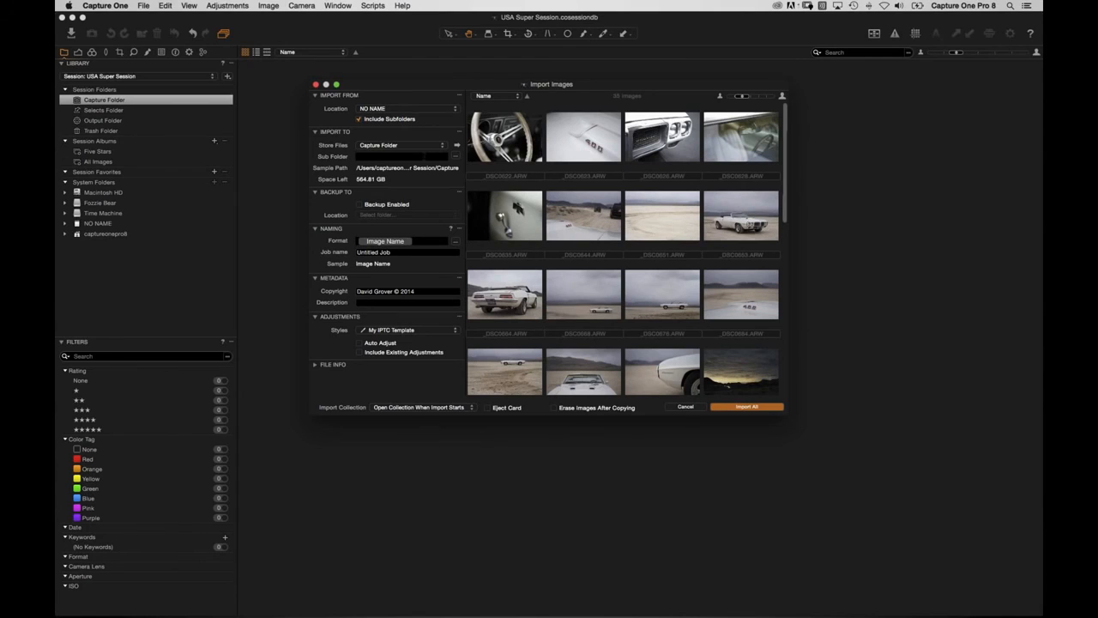
left_click(457, 158)
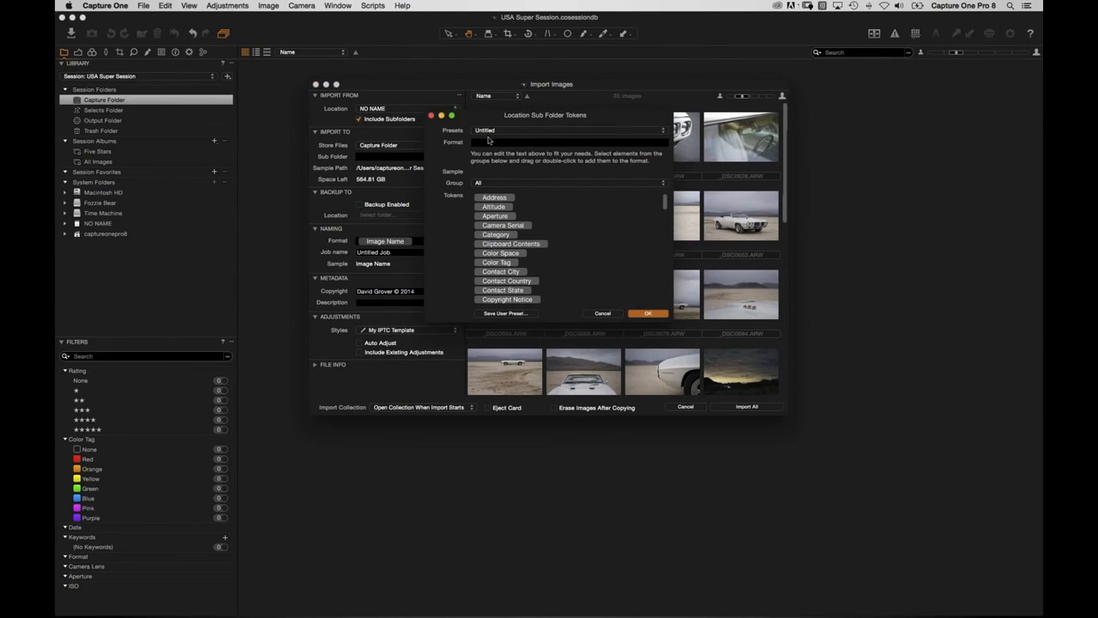
scroll(525, 249, "down", 5)
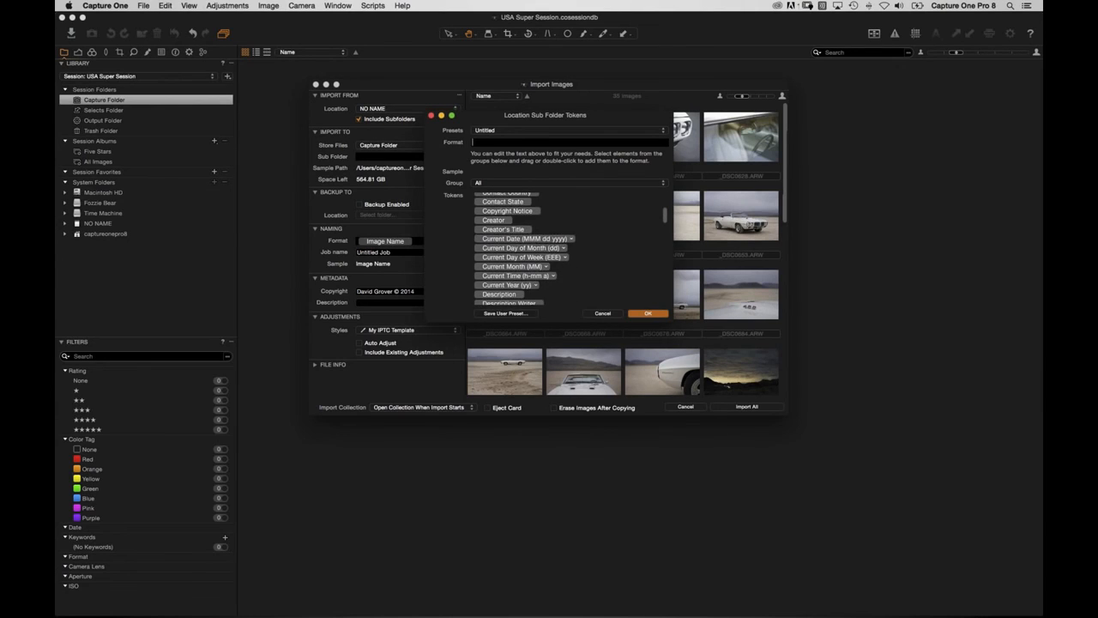
scroll(526, 249, "down", 5)
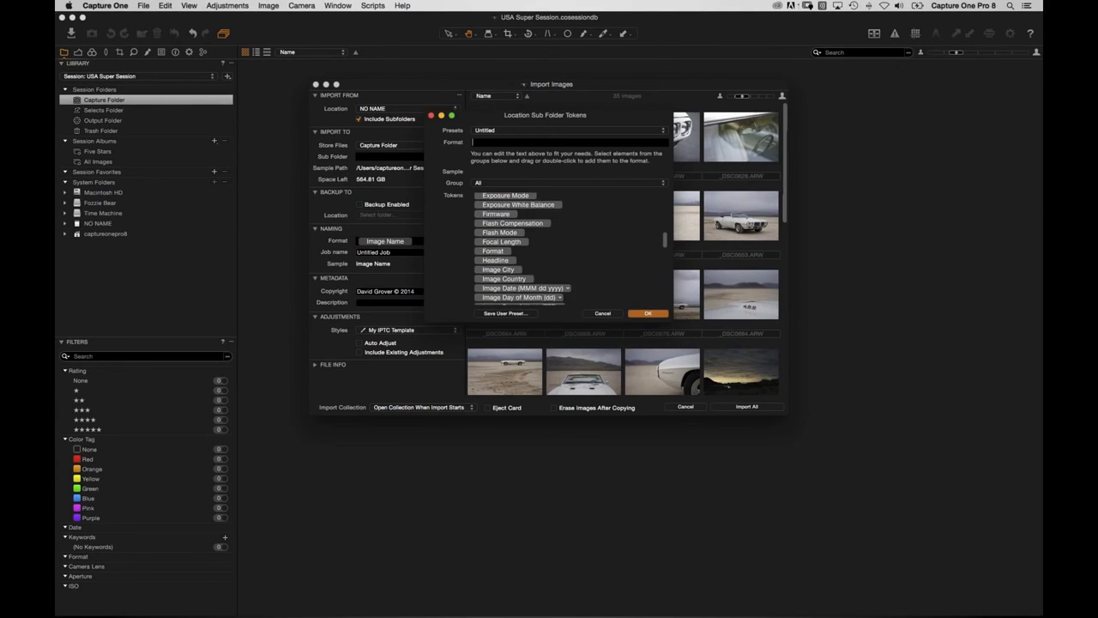
scroll(480, 257, "down", 1)
left_click_drag(483, 251, 514, 144)
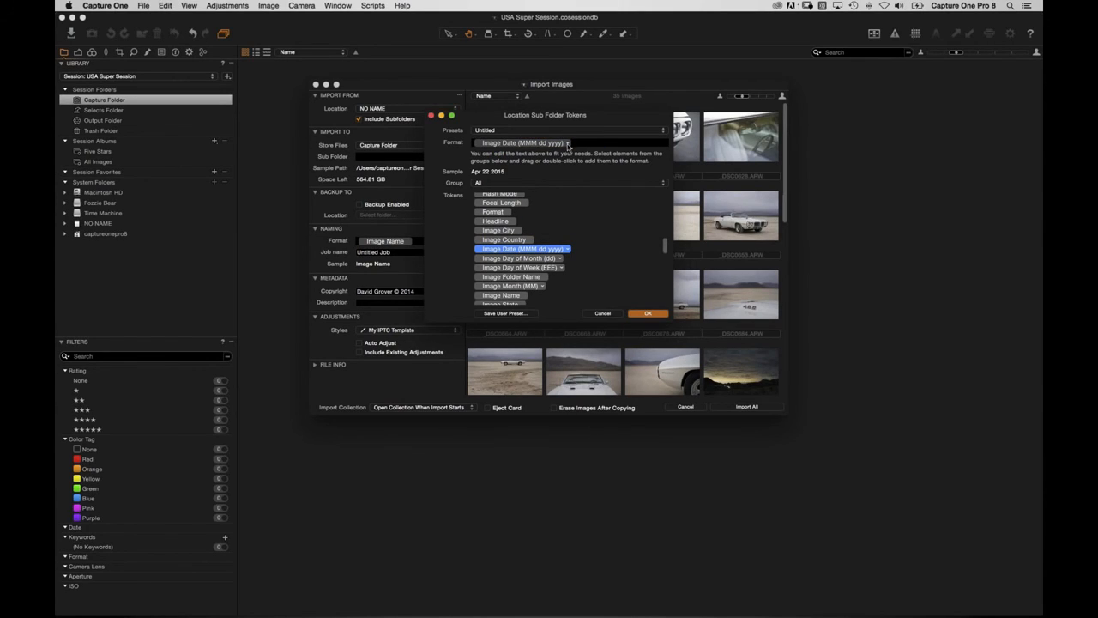
left_click(567, 144)
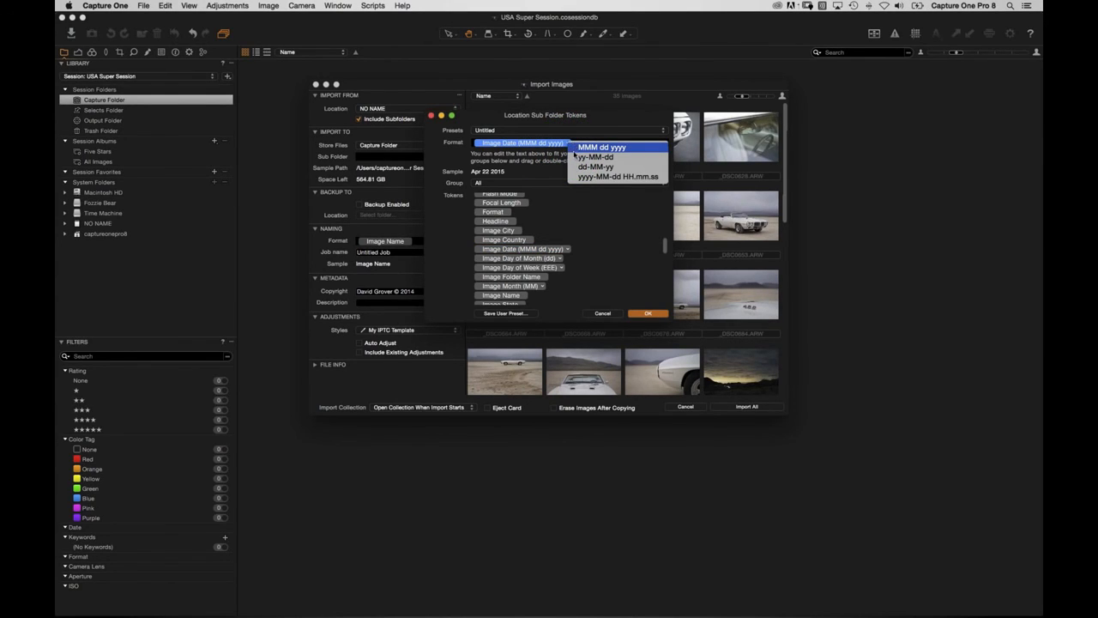
left_click(580, 167)
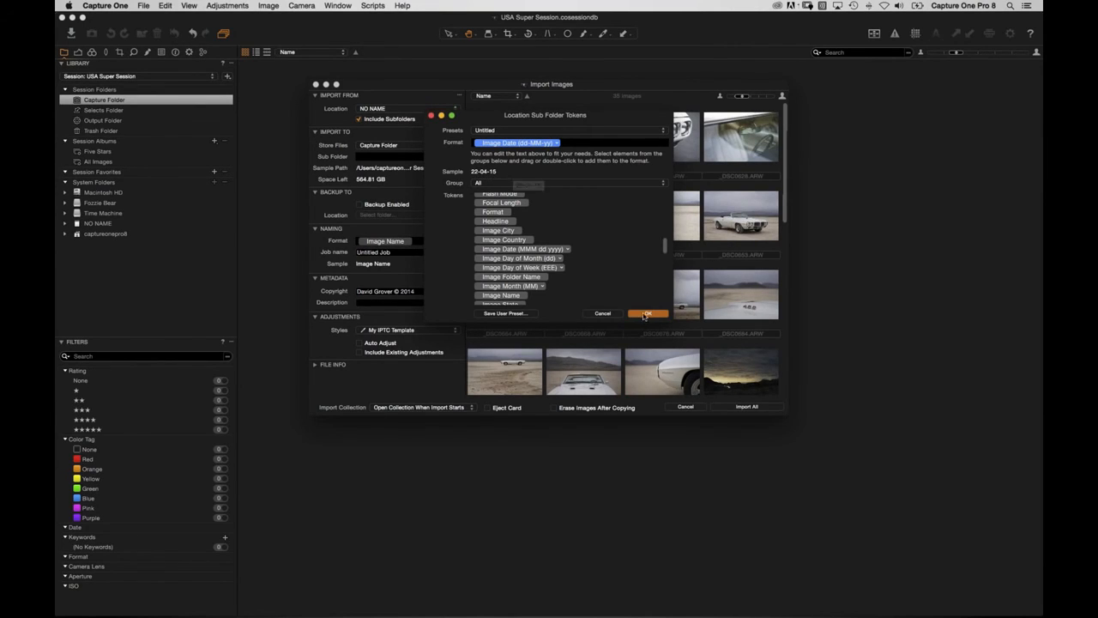
left_click(644, 314)
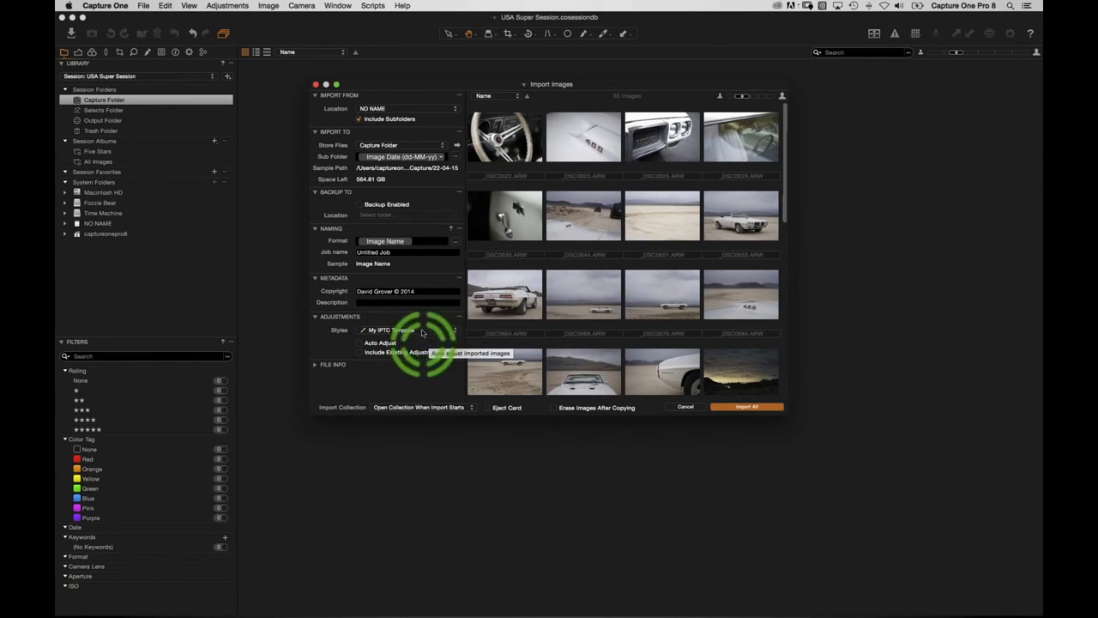
Check the Description and Copyright metadata fields, then import all 35 images.
left_click(427, 302)
key("shift+Tab")
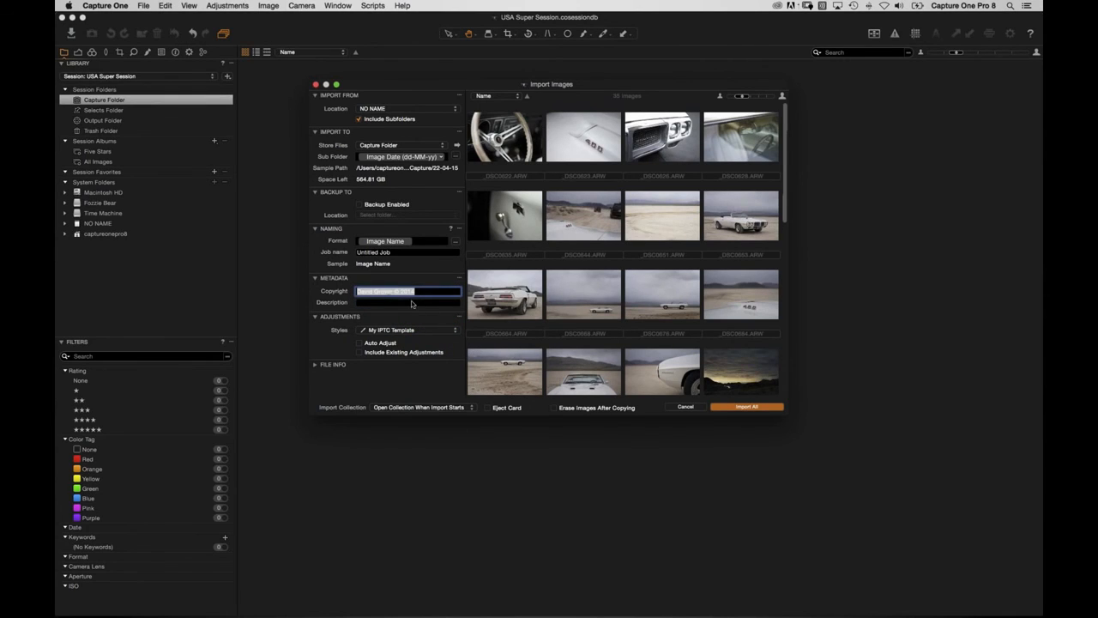
key("Tab")
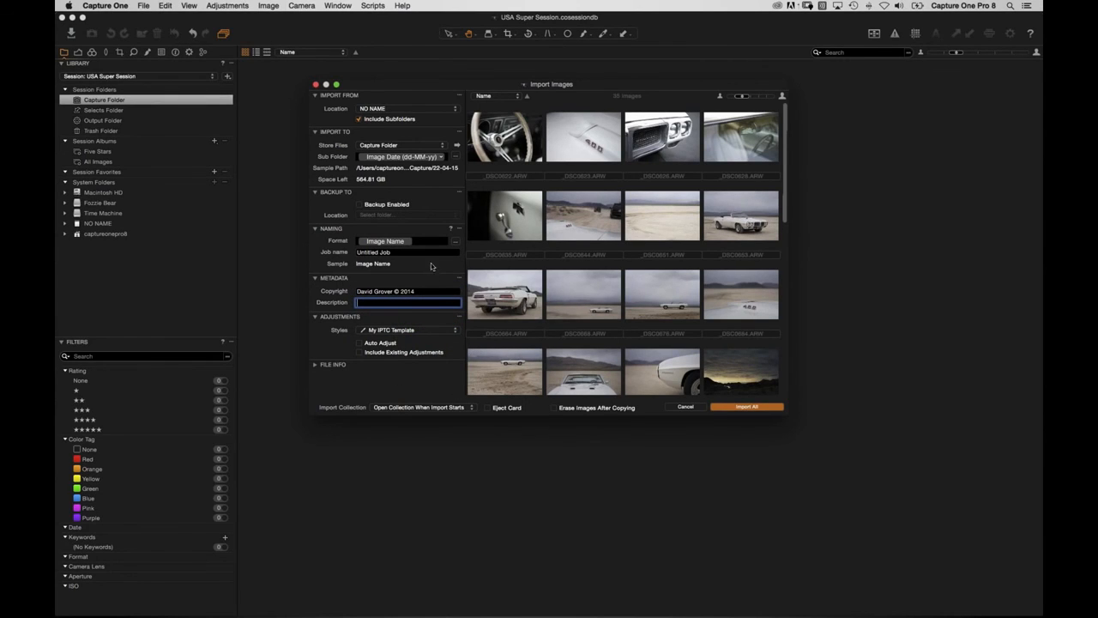
left_click(732, 408)
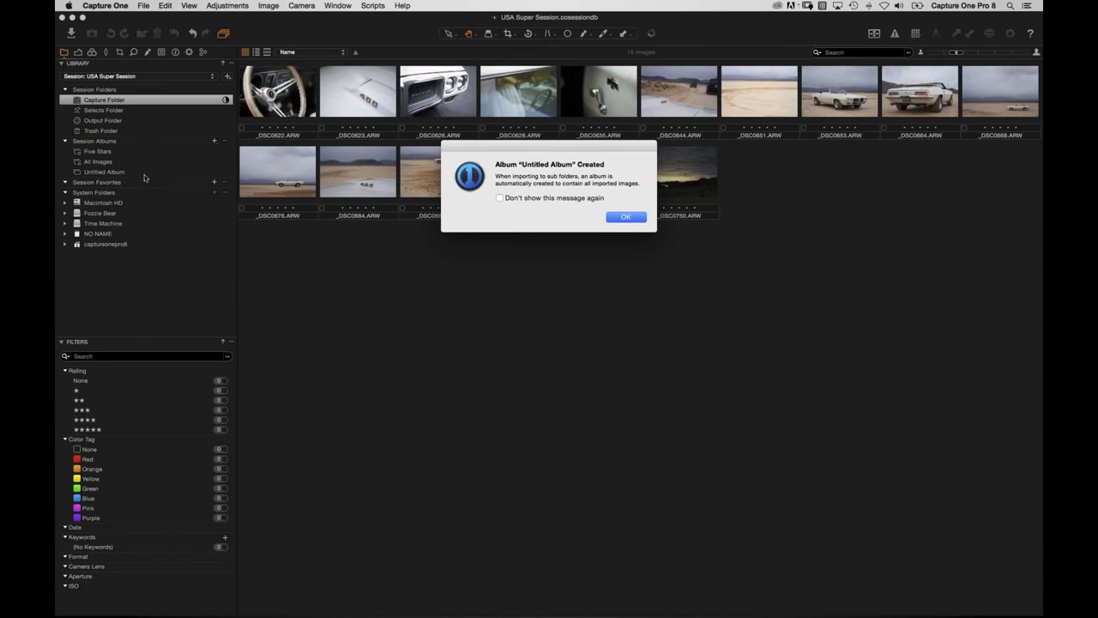
Dismiss the Album Created notice and switch to Finder while the import runs.
left_click(627, 219)
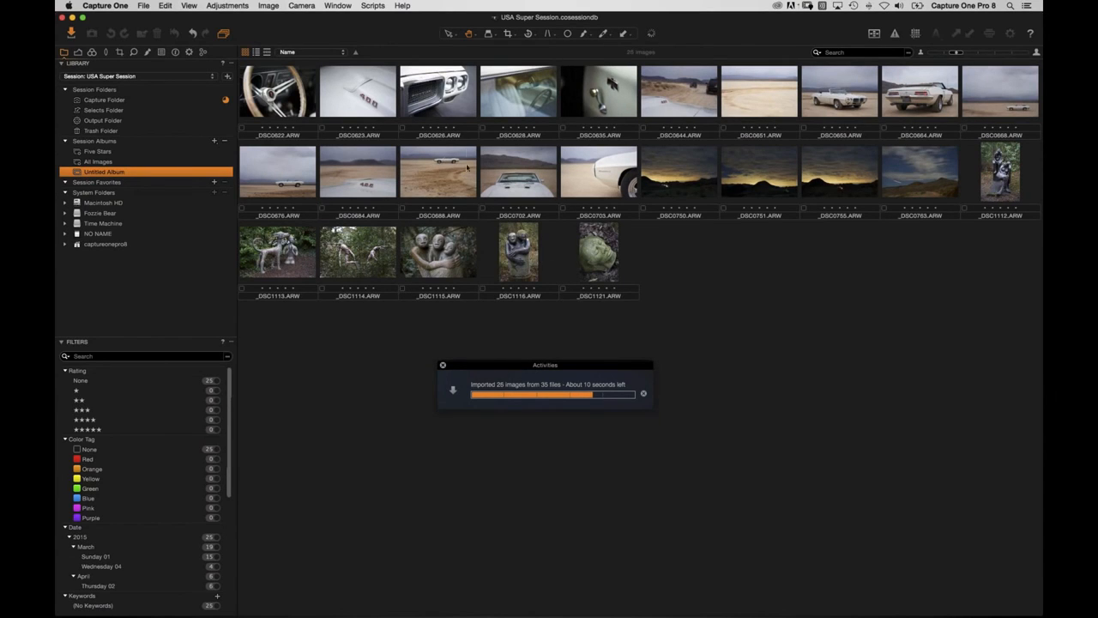
key("super+Tab")
Inspect the USA Super Session Capture folder's date subfolders 02-04-15 and 04-03-15 in Finder.
left_click_drag(407, 191, 535, 127)
left_click(519, 192)
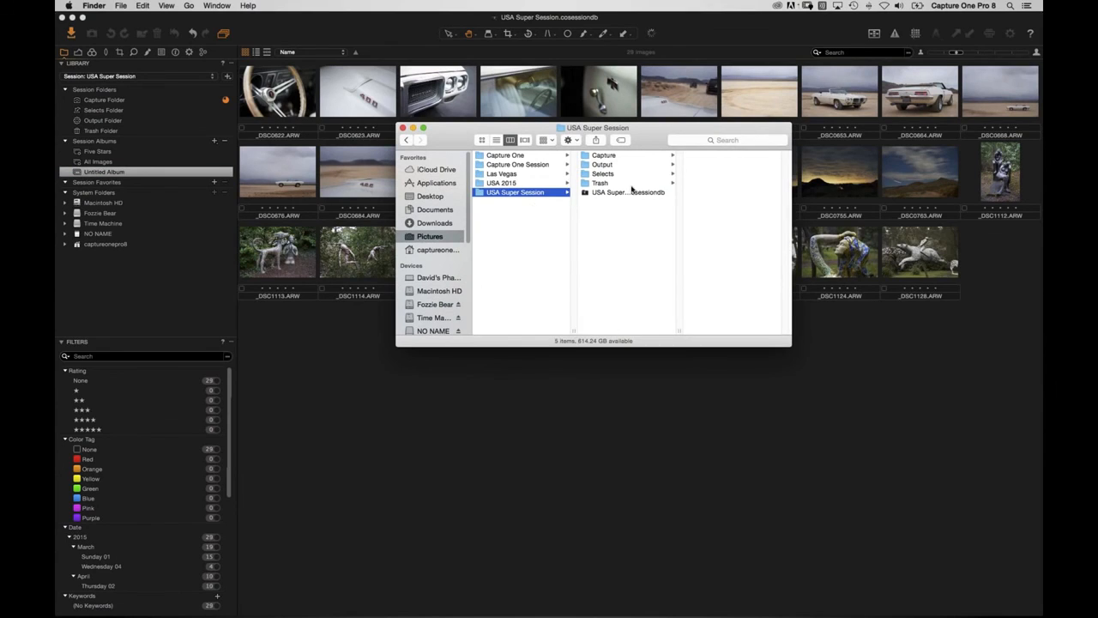
left_click(618, 157)
left_click(710, 164)
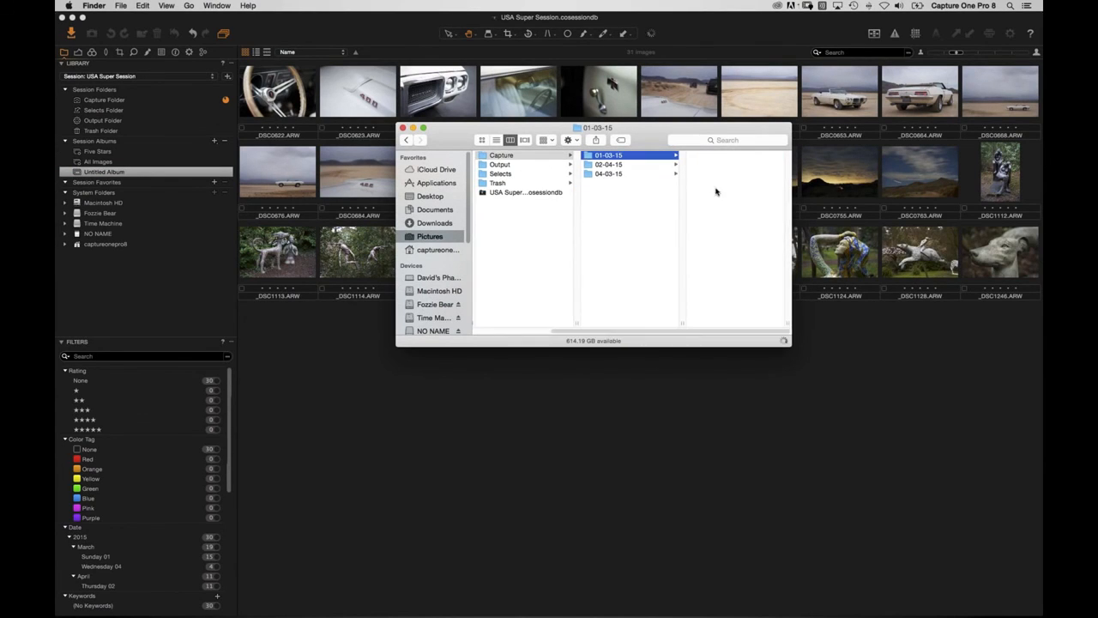
left_click(619, 175)
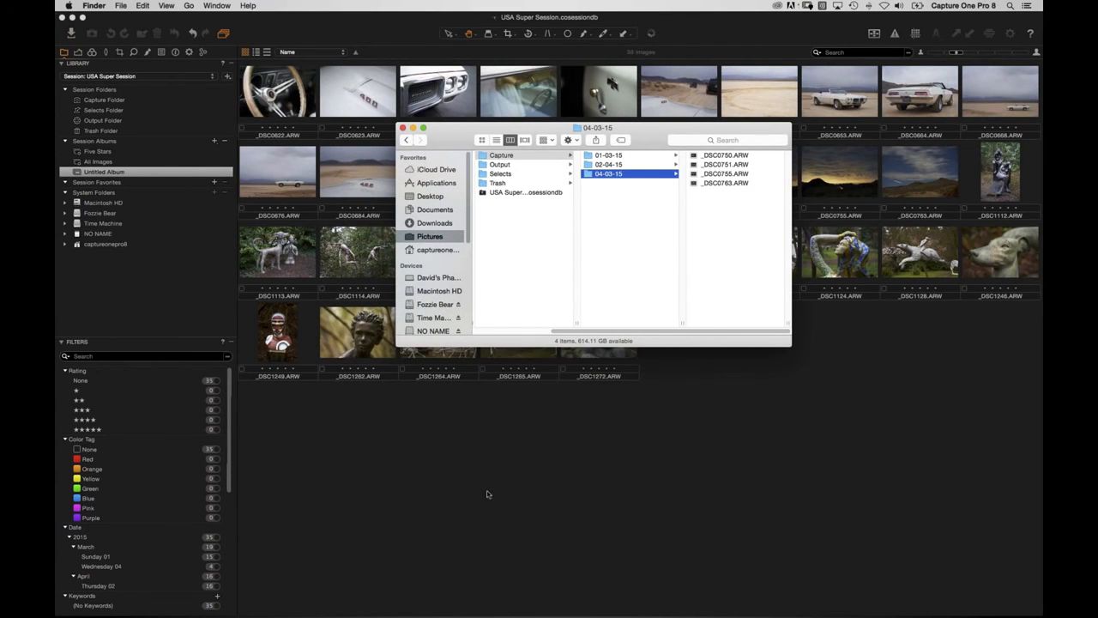
Back in Capture One, view the Capture Folder and the Untitled Album's 35 imported images.
left_click(453, 454)
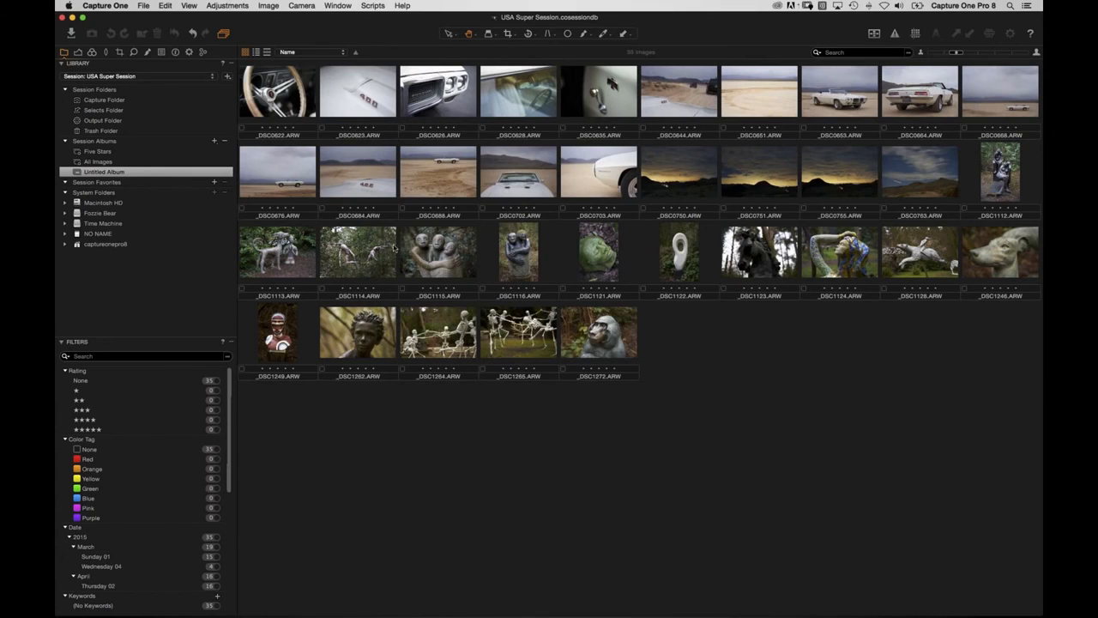
left_click(129, 99)
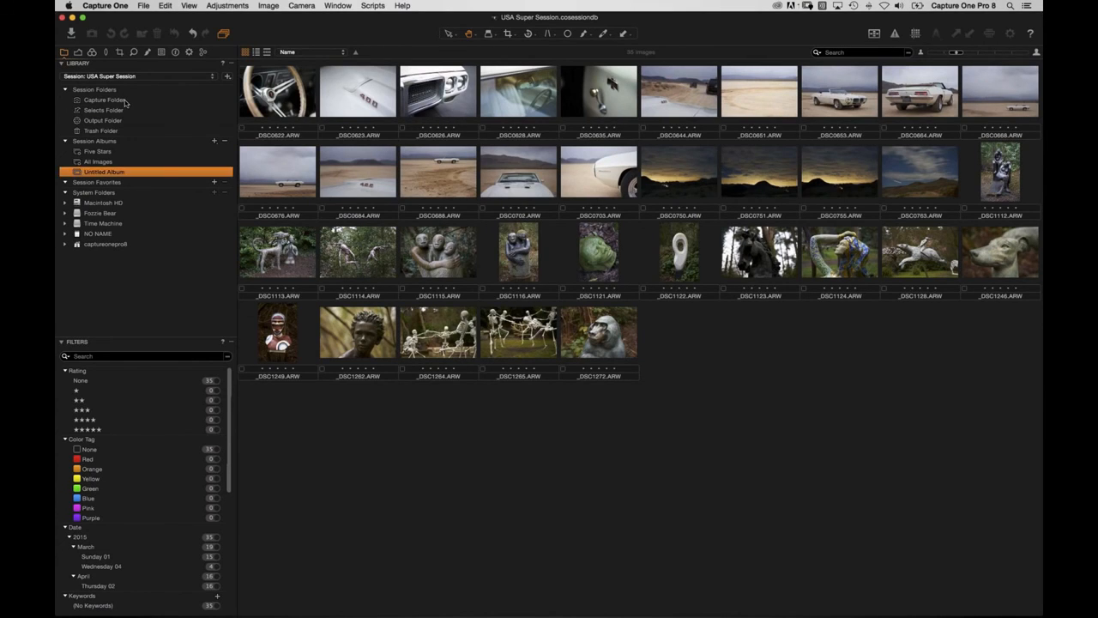
key("super+Tab")
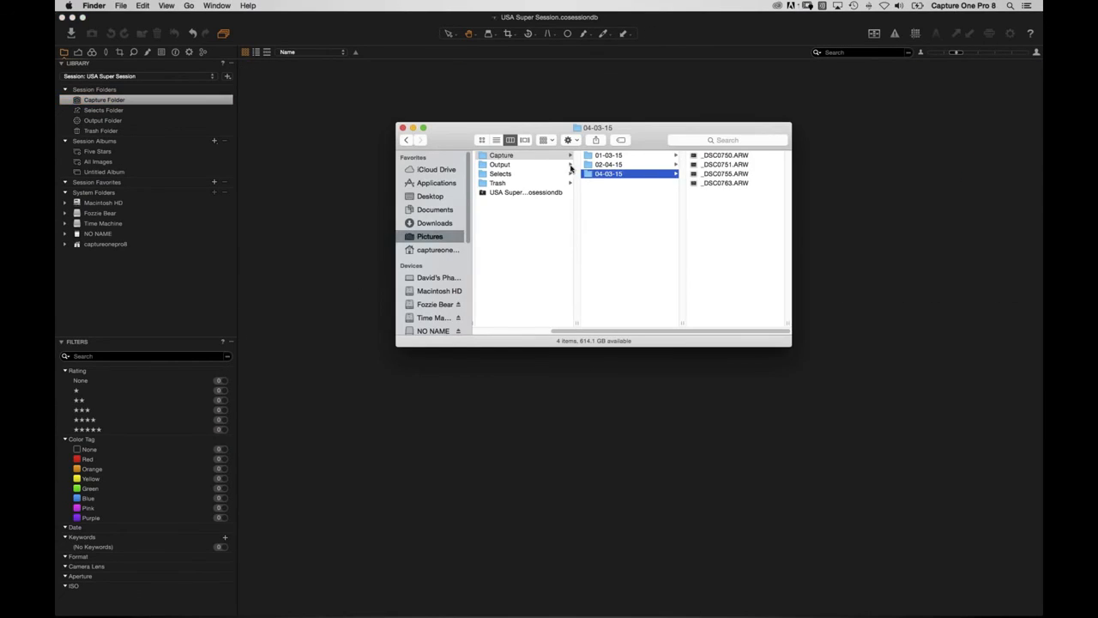
left_click(307, 276)
left_click(119, 173)
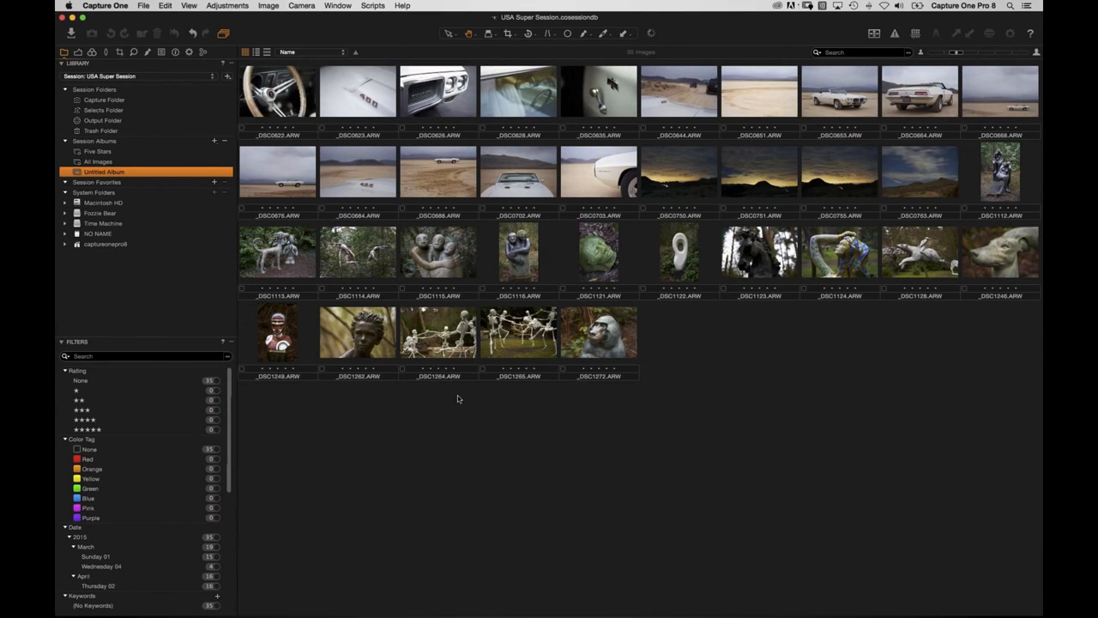
Reveal the session's Capture folder in the system folder tree and expand it.
right_click(100, 101)
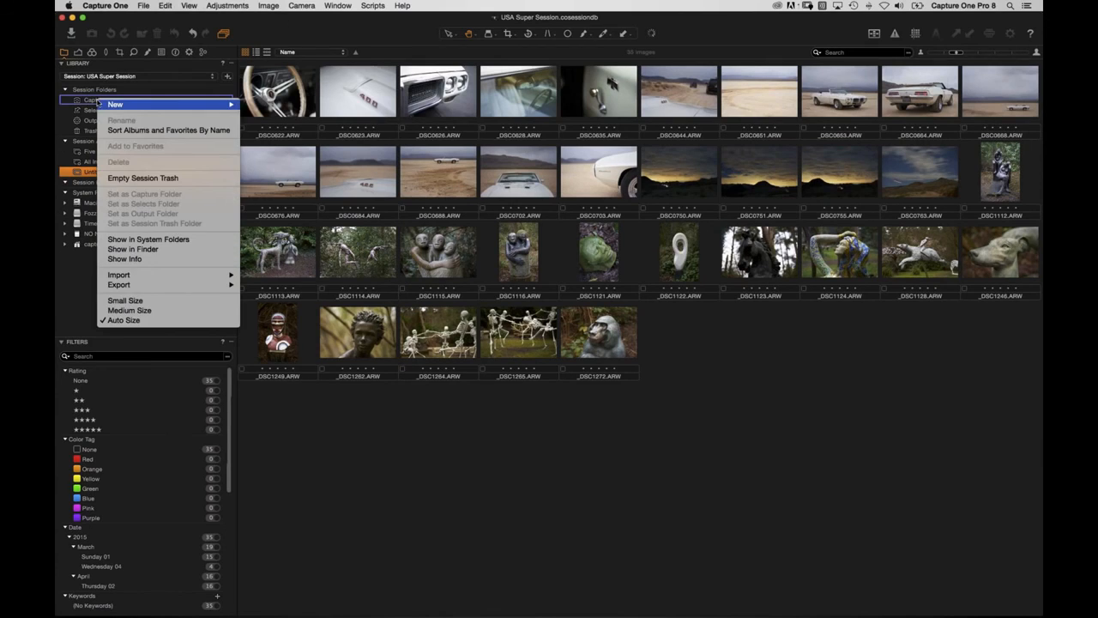
left_click(159, 240)
scroll(152, 227, "down", 2)
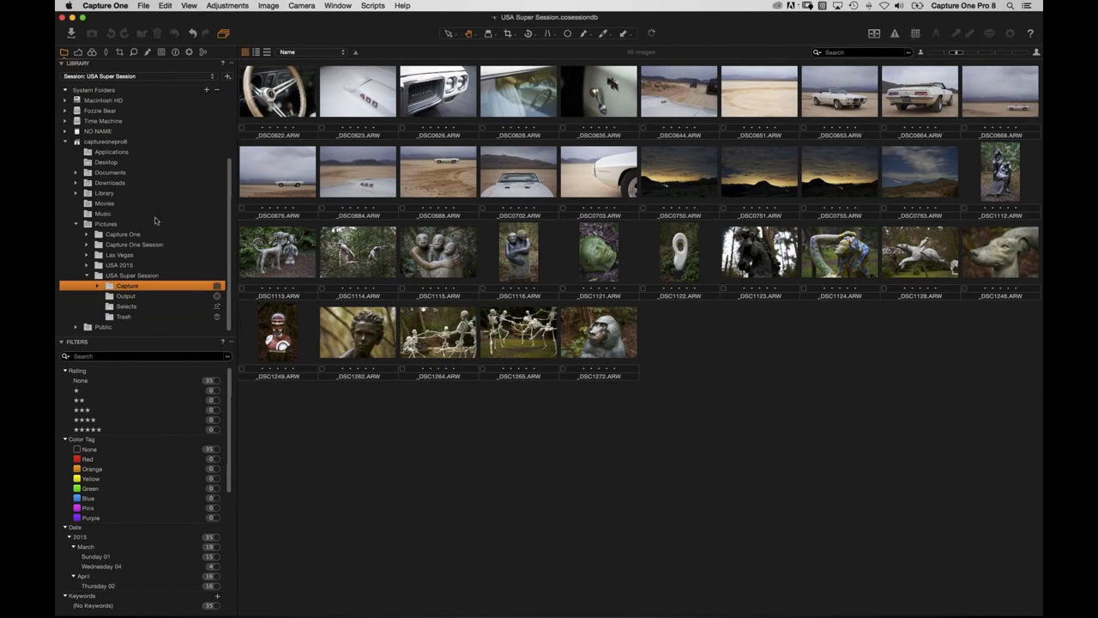
left_click(98, 288)
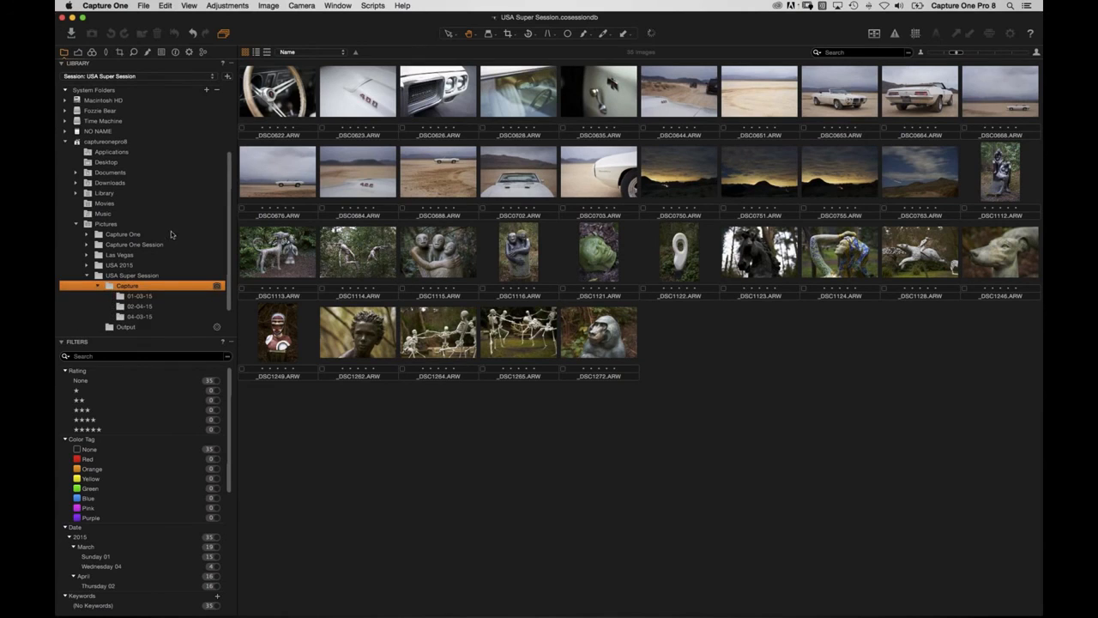
scroll(138, 273, "down", 1)
Browse the dated subfolders 01-03-15, 02-04-15 and 04-03-15, ending on the four night images.
left_click(140, 265)
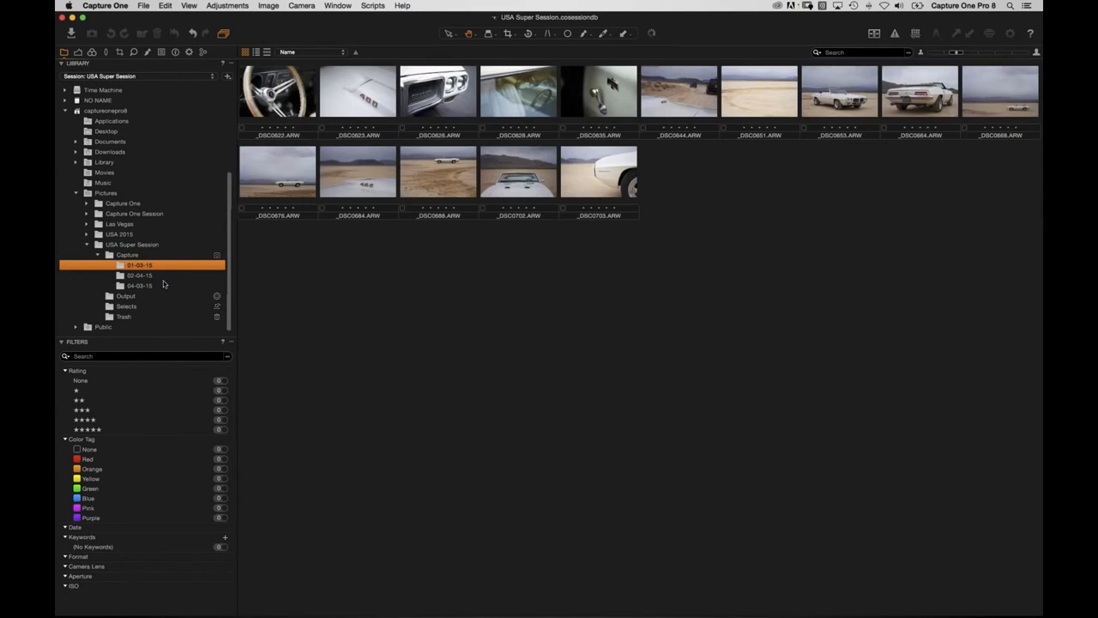
left_click(150, 275)
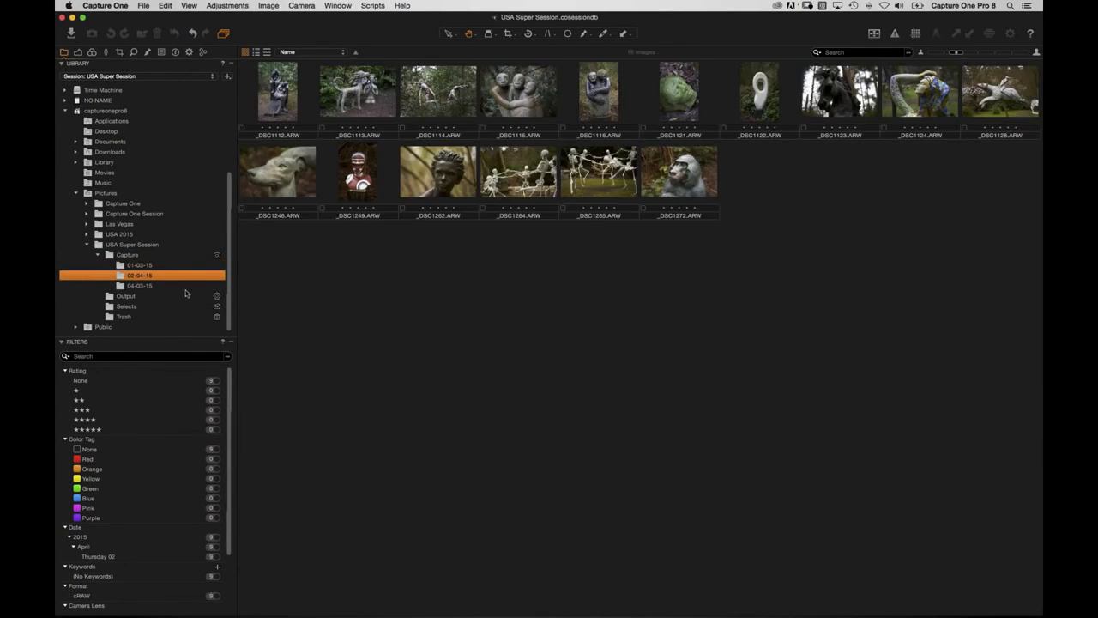
left_click(190, 283)
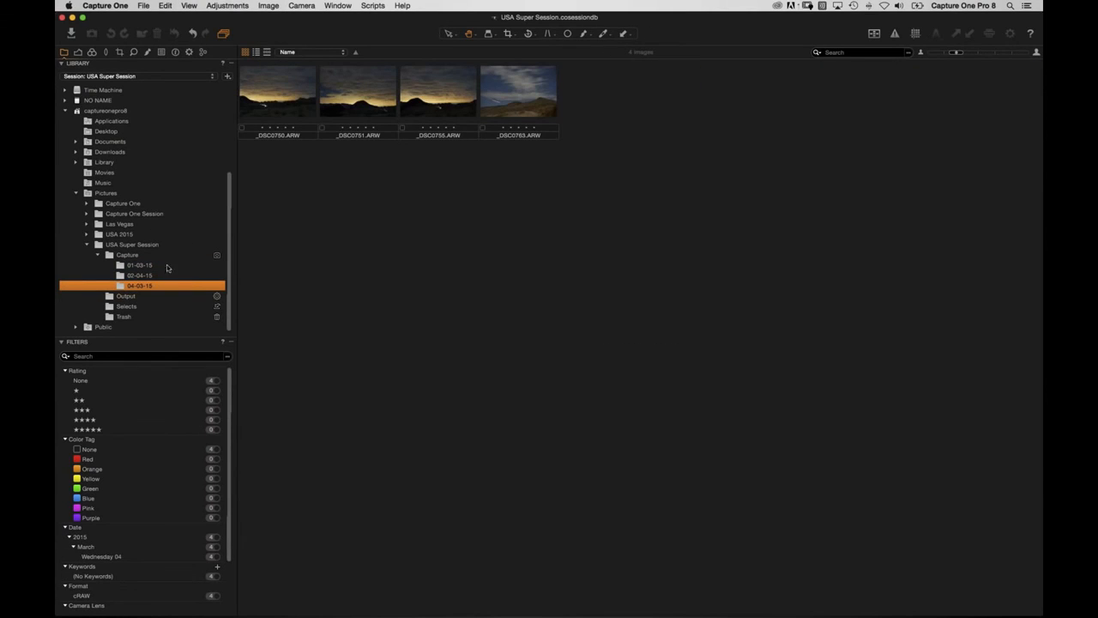
scroll(166, 164, "up", 5)
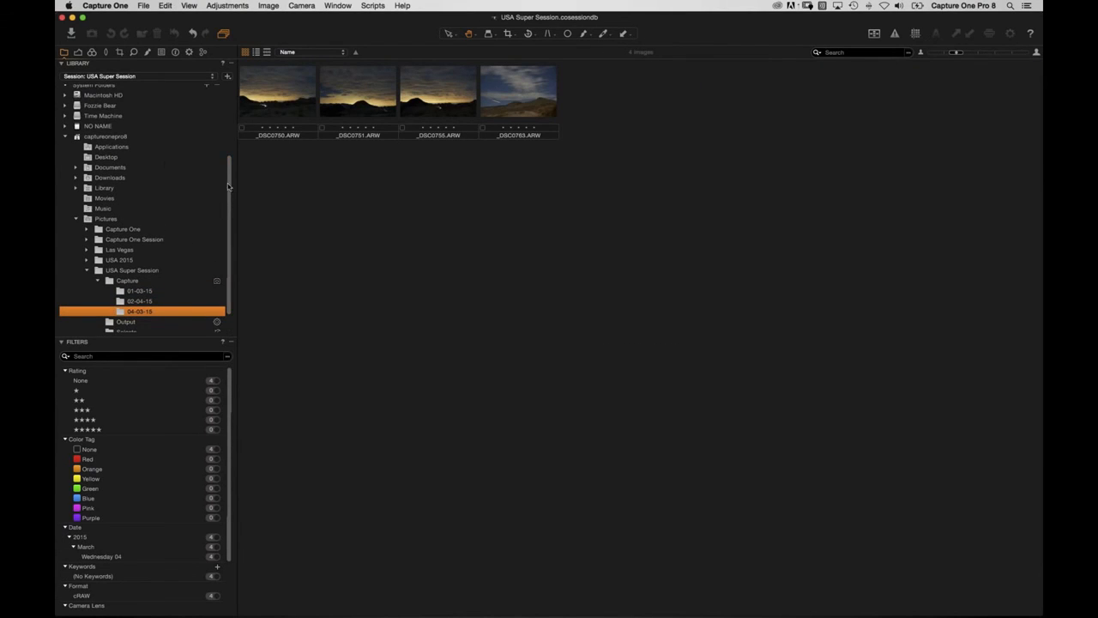
Drag folders 01-03-15, 02-04-15 and 04-03-15 from Finder into Session Favorites.
key("super+Tab")
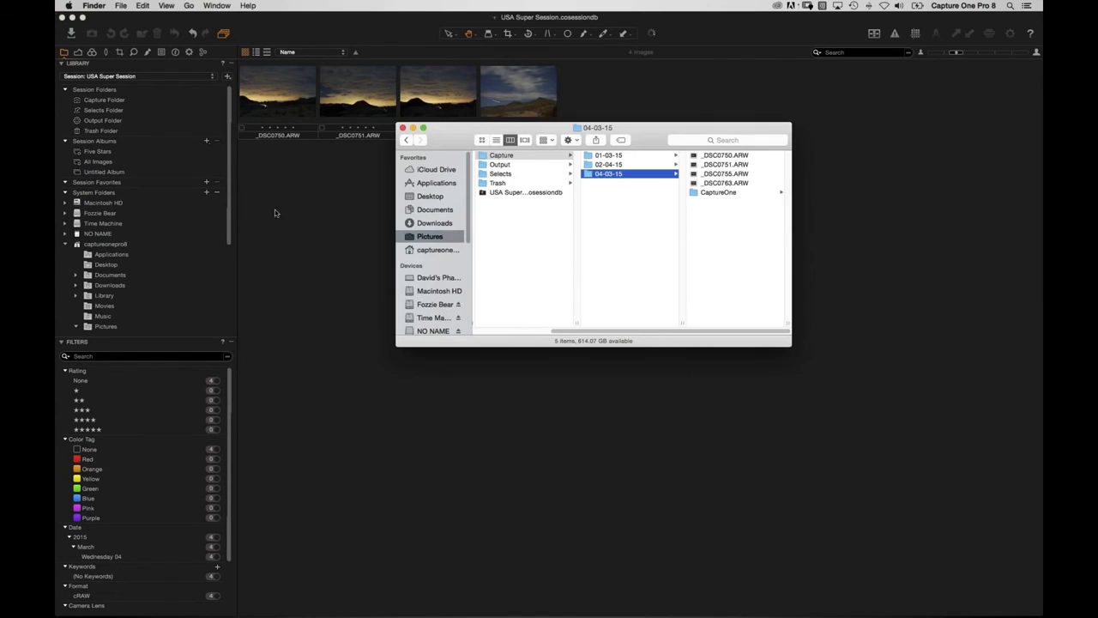
left_click(607, 155)
left_click(608, 164, "shift")
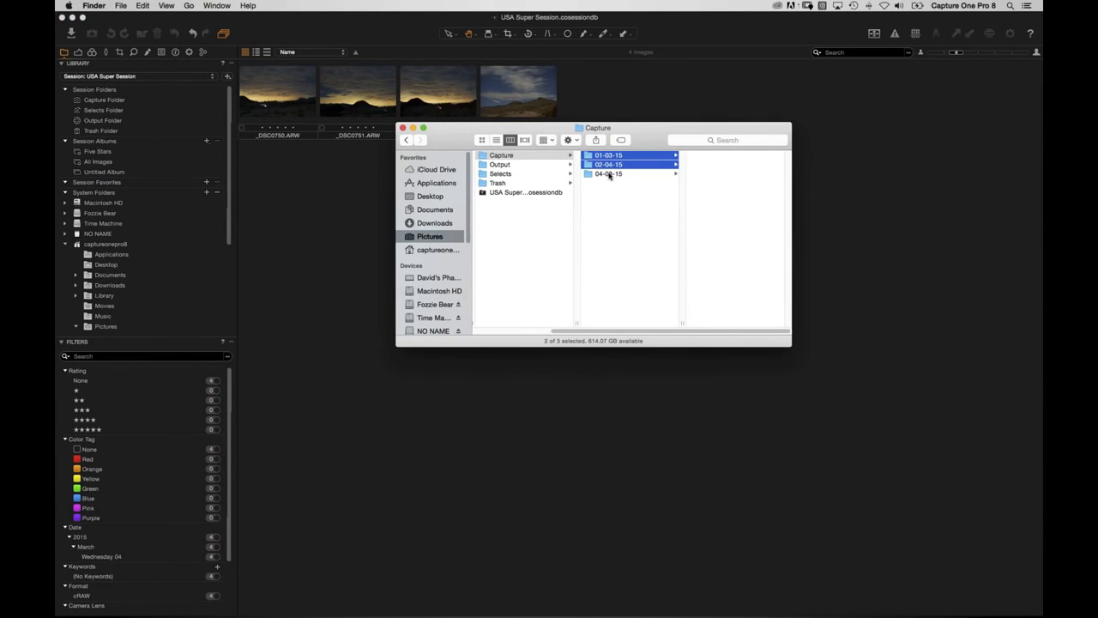
left_click(610, 174, "shift")
left_click_drag(598, 157, 127, 193)
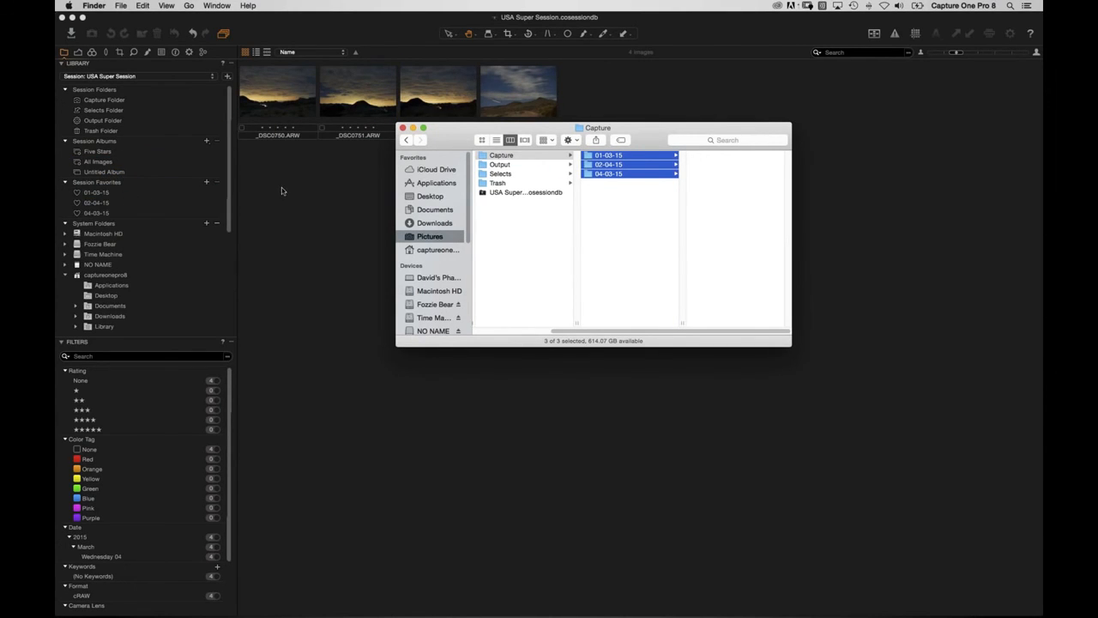
Browse each new favorite in Capture One, returning to the 01-03-15 car images.
left_click(282, 191)
left_click(103, 194)
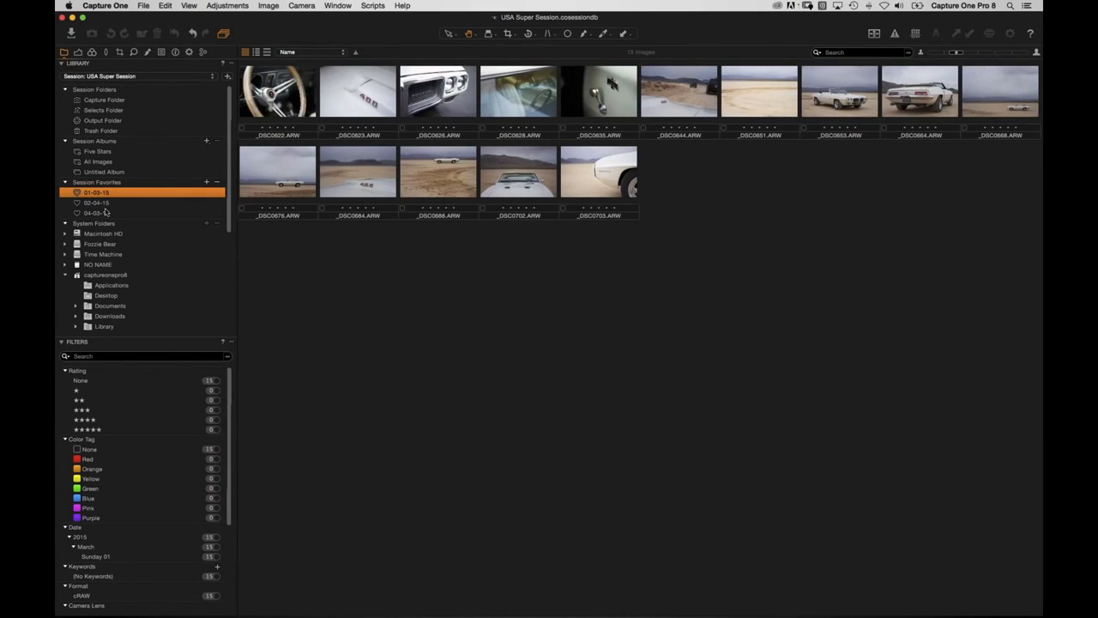
left_click(98, 203)
left_click(98, 213)
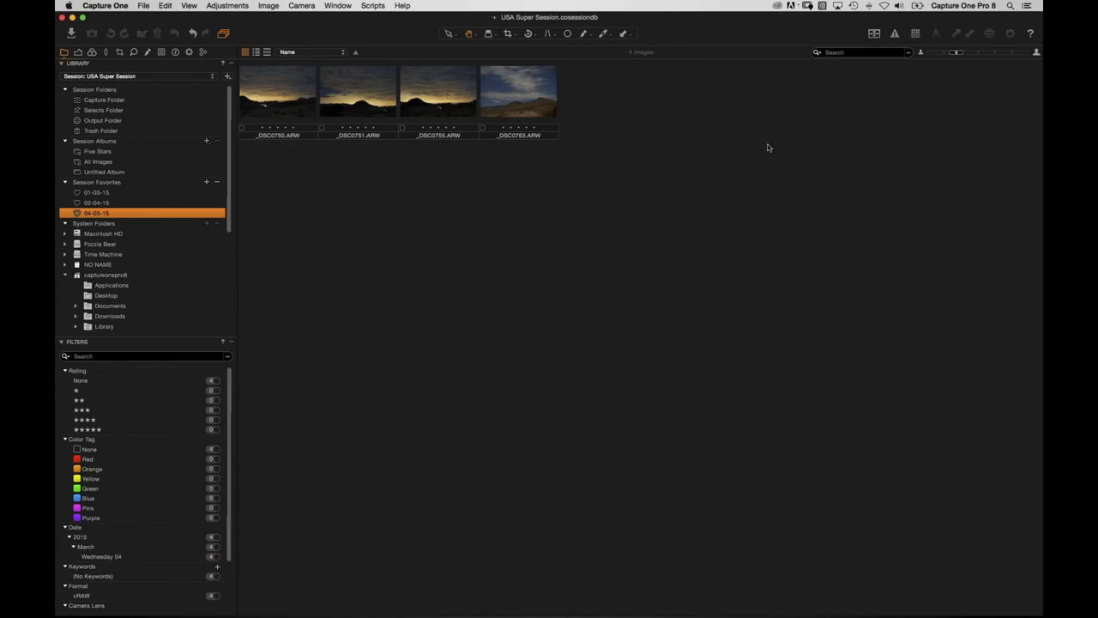
left_click(127, 193)
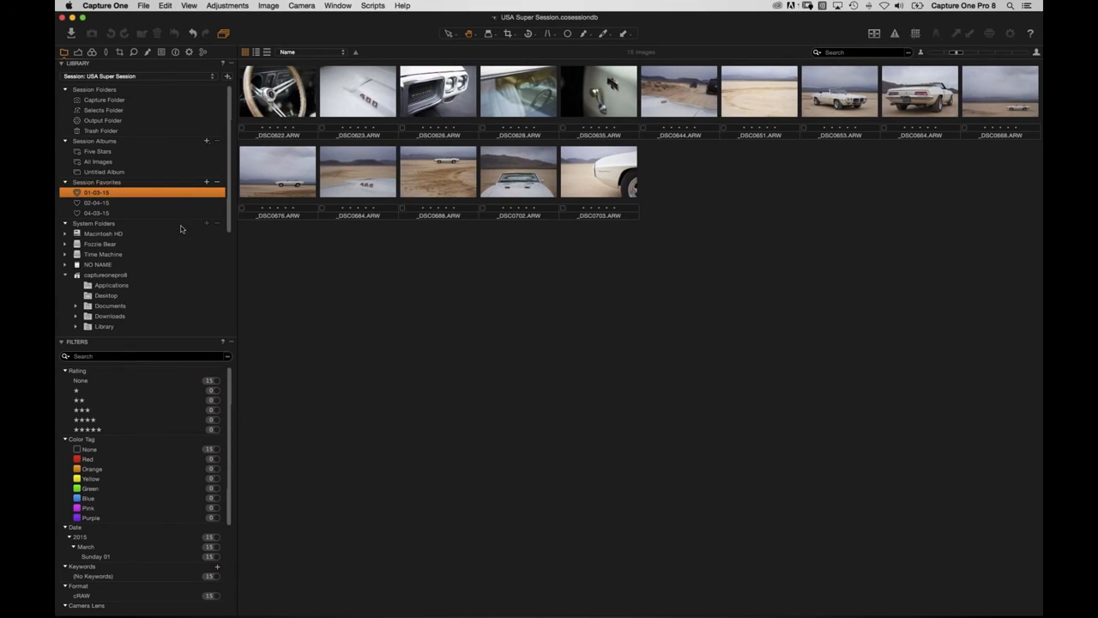
Enlarge the thumbnails and check each favorite, ending back on 01-03-15.
left_click(980, 52)
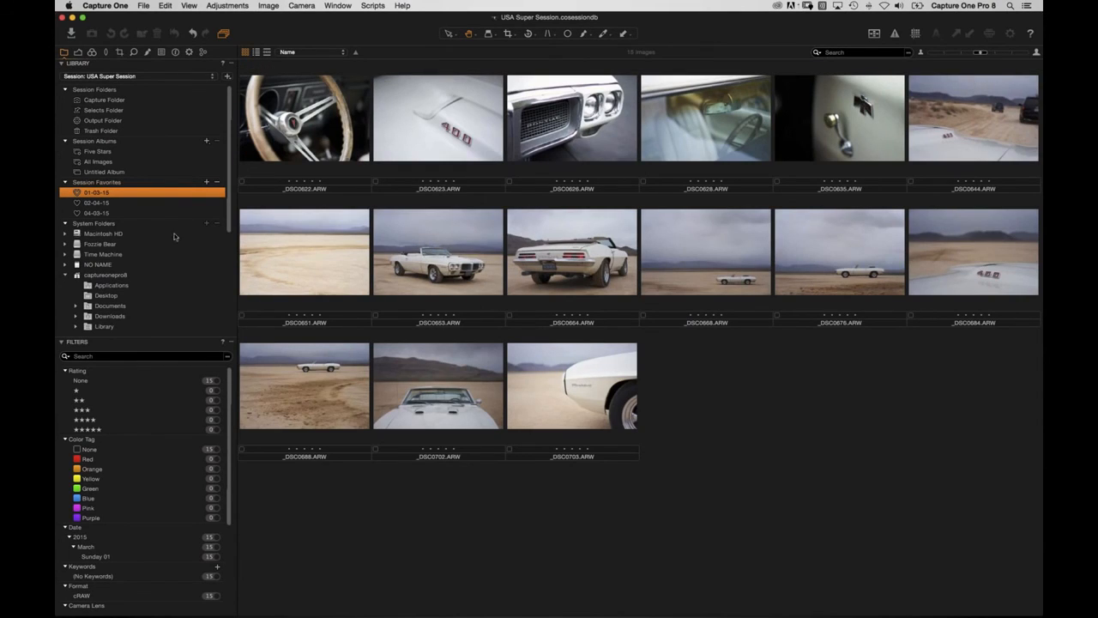
left_click(117, 205)
left_click(117, 213)
left_click(117, 192)
Rate the steering-wheel image _DSC0622, finishing at five stars.
left_click_drag(289, 181, 325, 184)
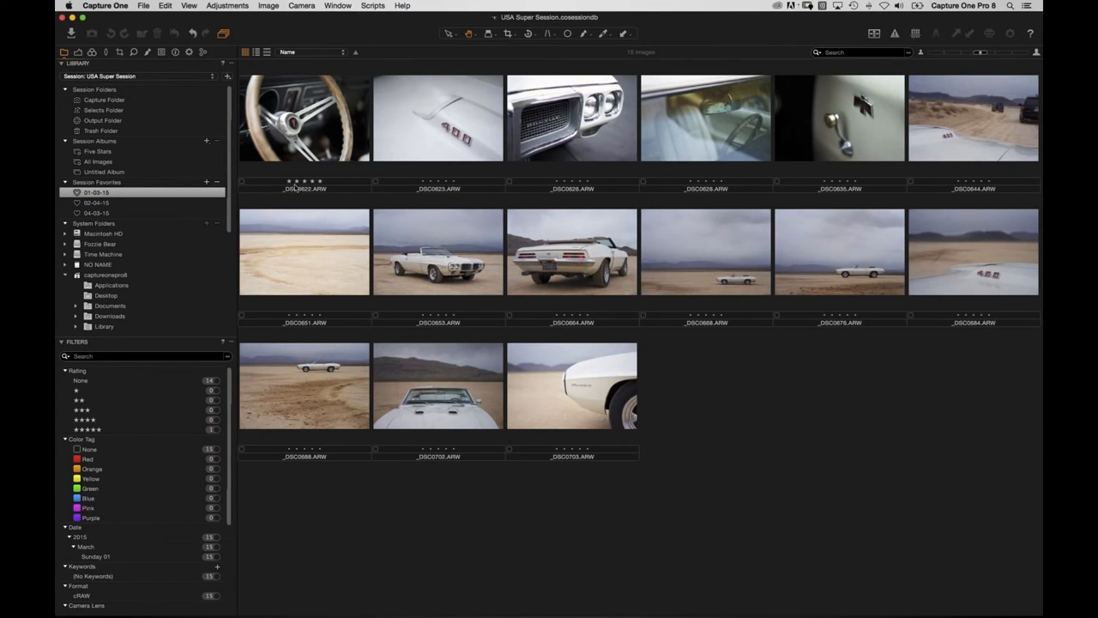
mouse_move(321, 183)
left_mouse_down()
mouse_move(267, 184)
mouse_move(333, 185)
left_mouse_up()
left_click(314, 148)
key("1")
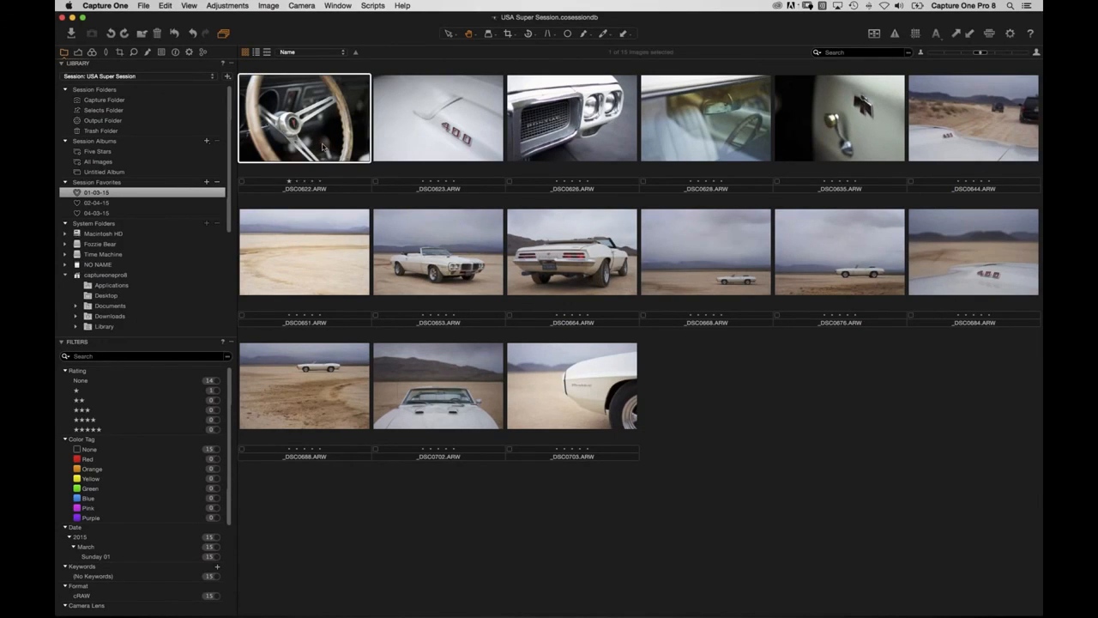
key("5")
Check the colour tag options for _DSC0622, leaving its tag at none.
left_click(243, 183)
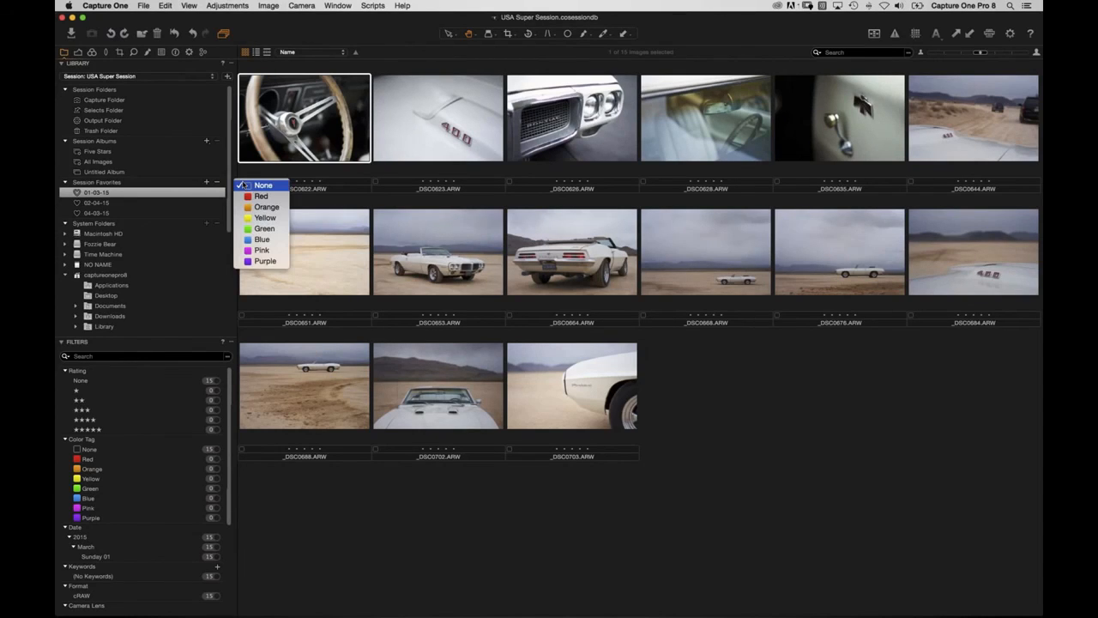
left_click(284, 157)
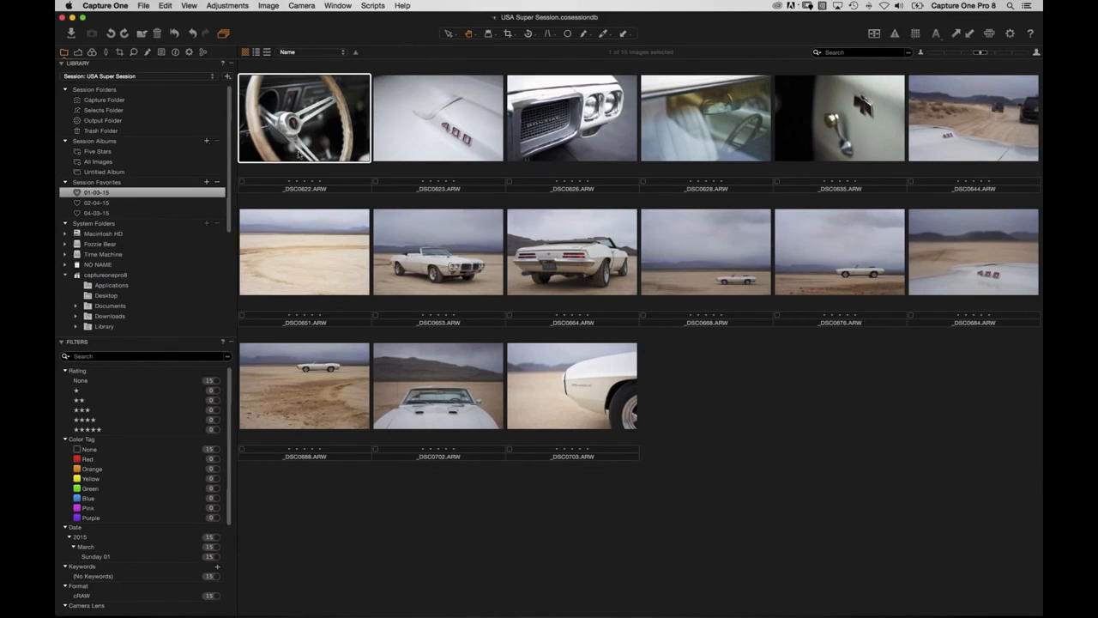
left_click(238, 8)
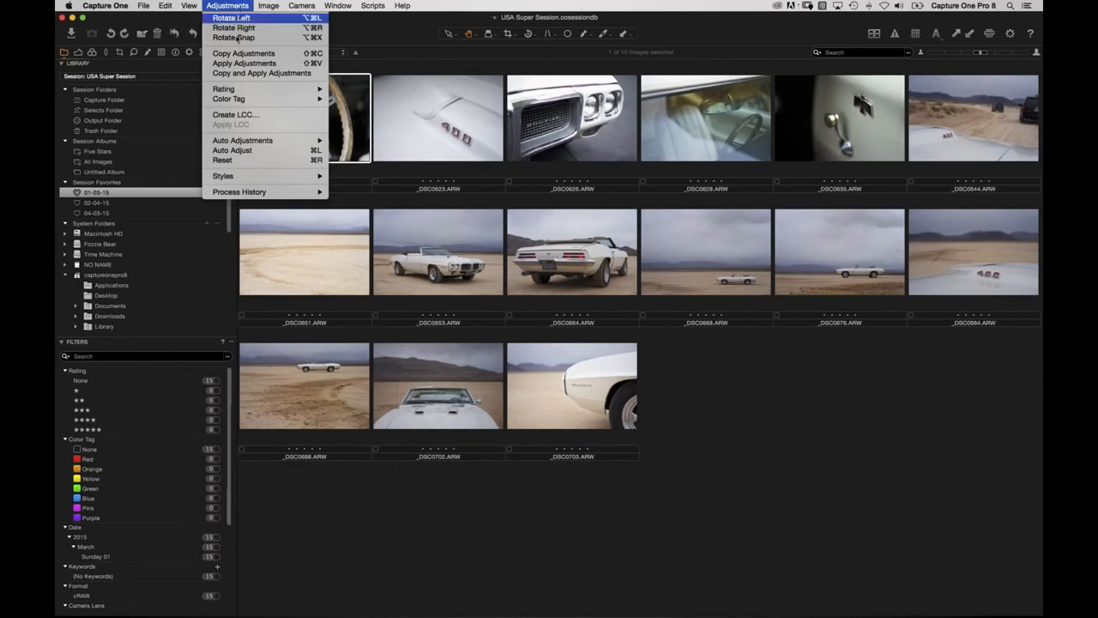
mouse_move(230, 90)
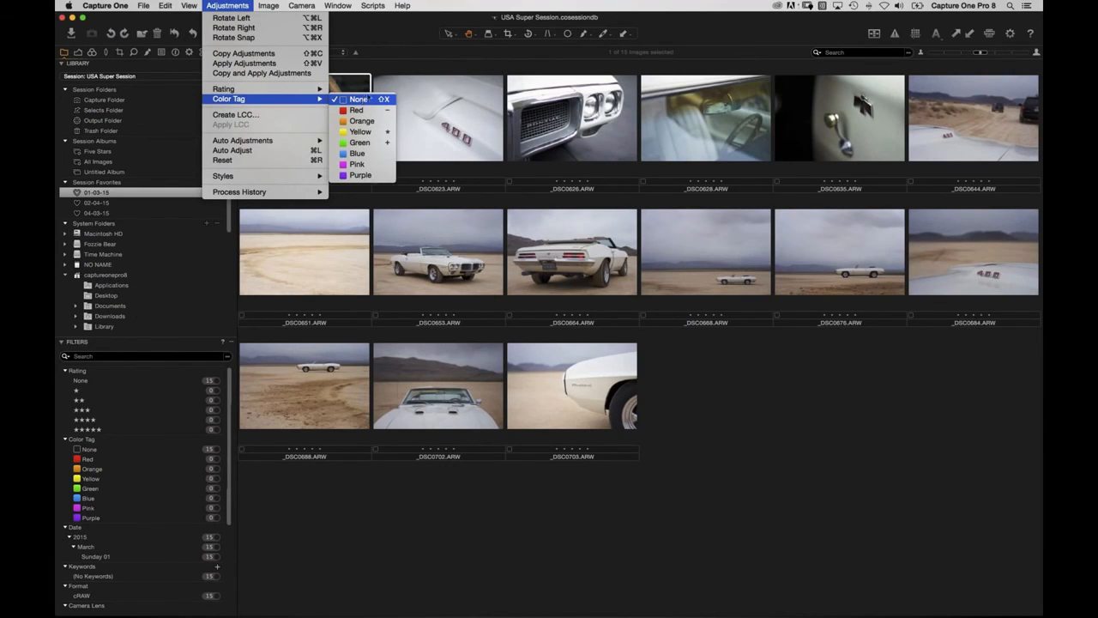
left_click(363, 100)
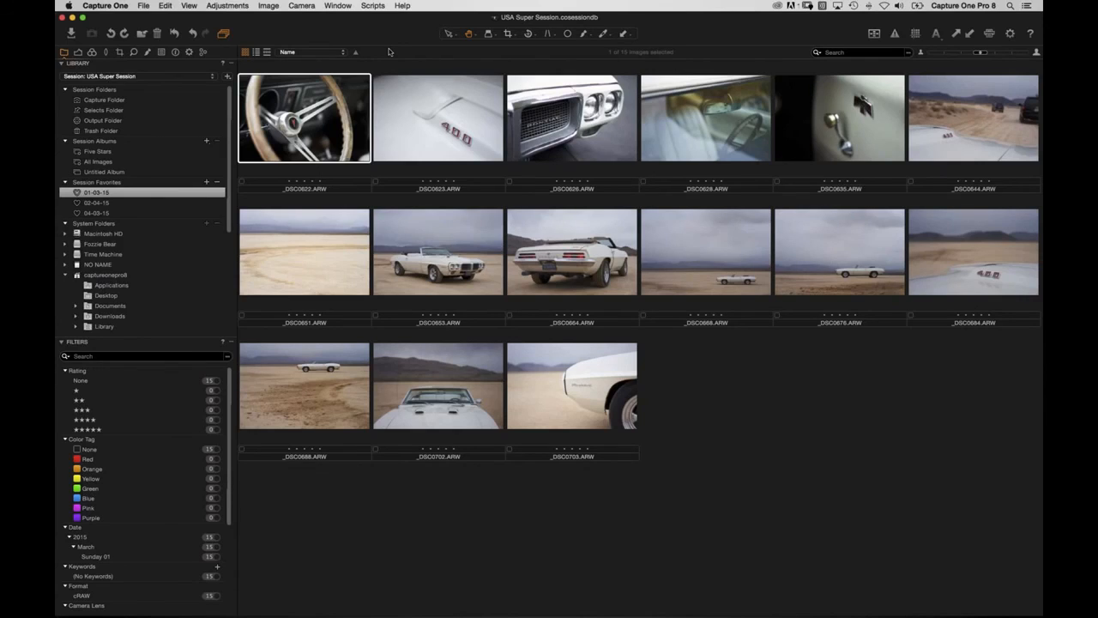
Tag _DSC0622 red with the minus key, then change it to green.
key("5")
key("minus")
key("plus")
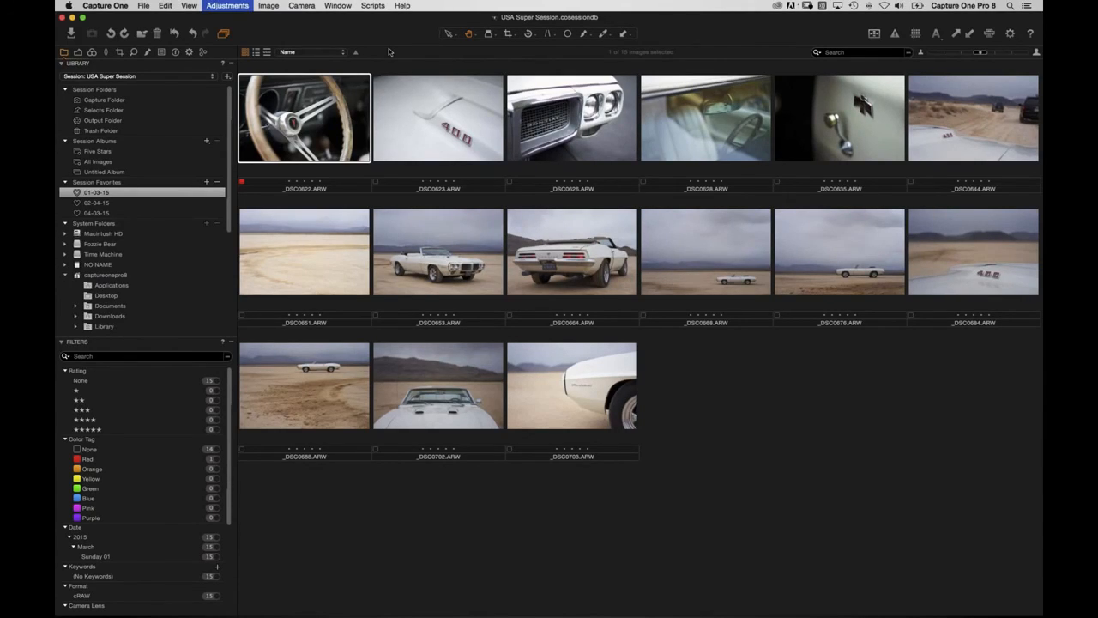
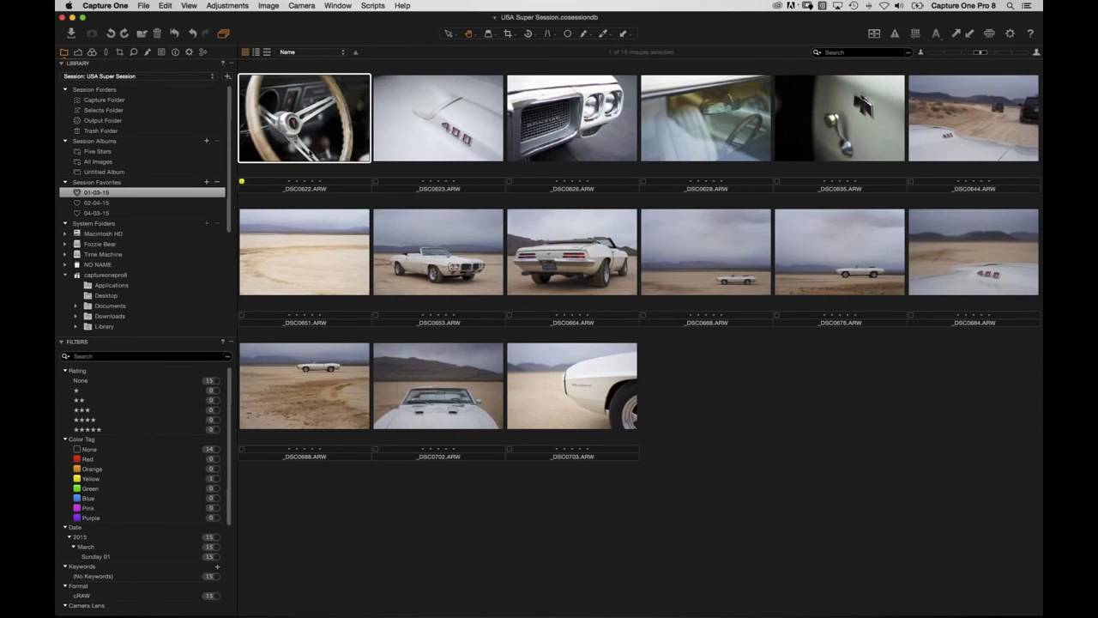
Tag _DSC0623 green and _DSC0626 red, then reselect the first image _DSC0622.
key("Right")
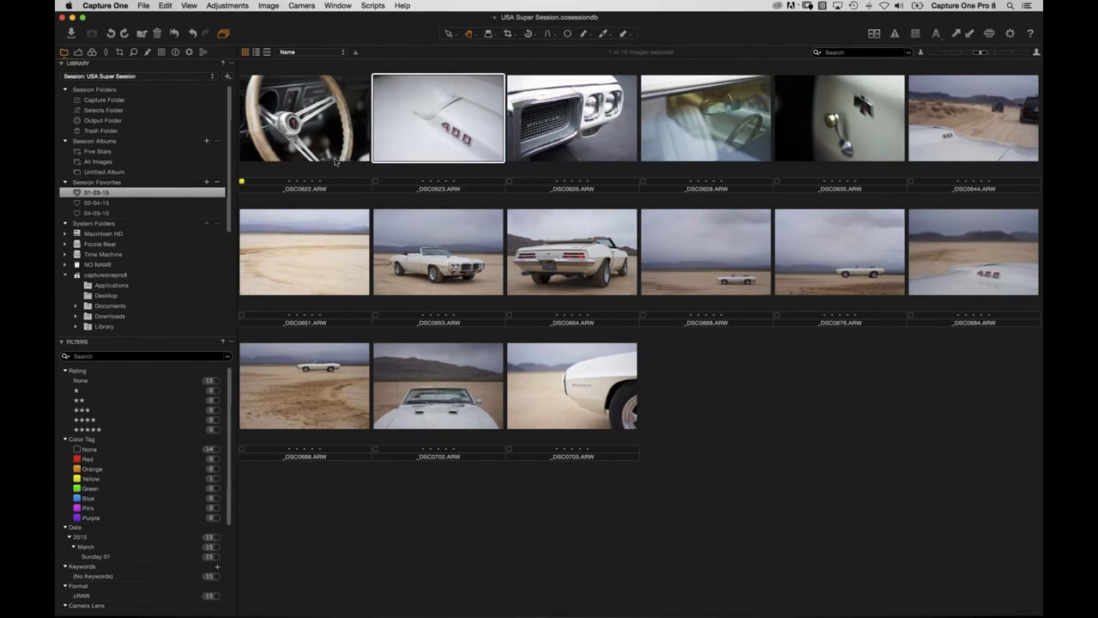
key("Right")
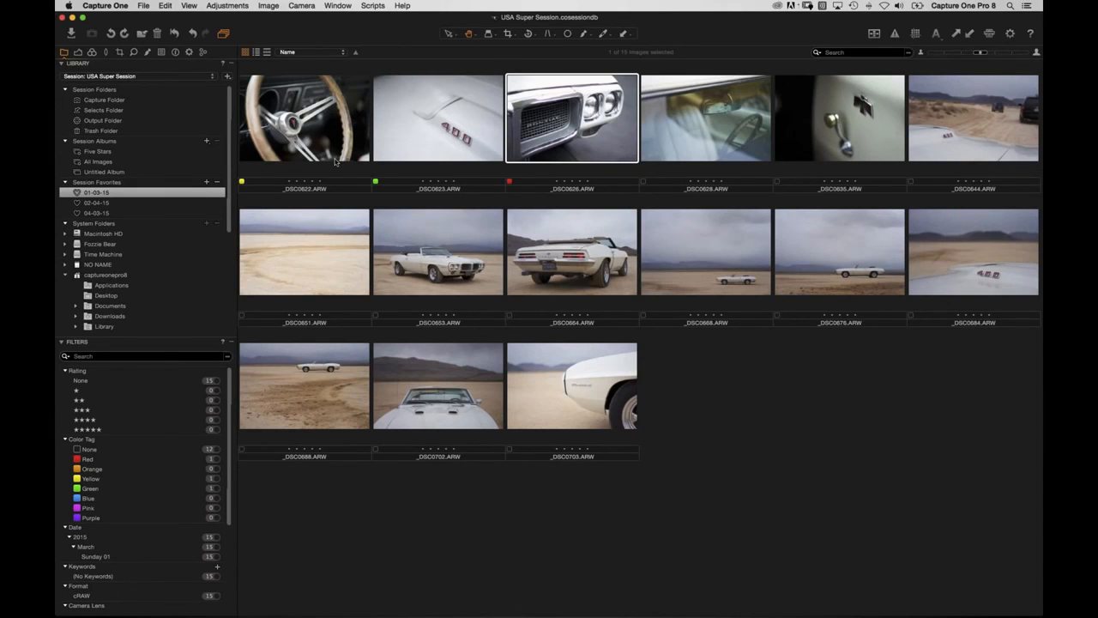
key("shift+Right")
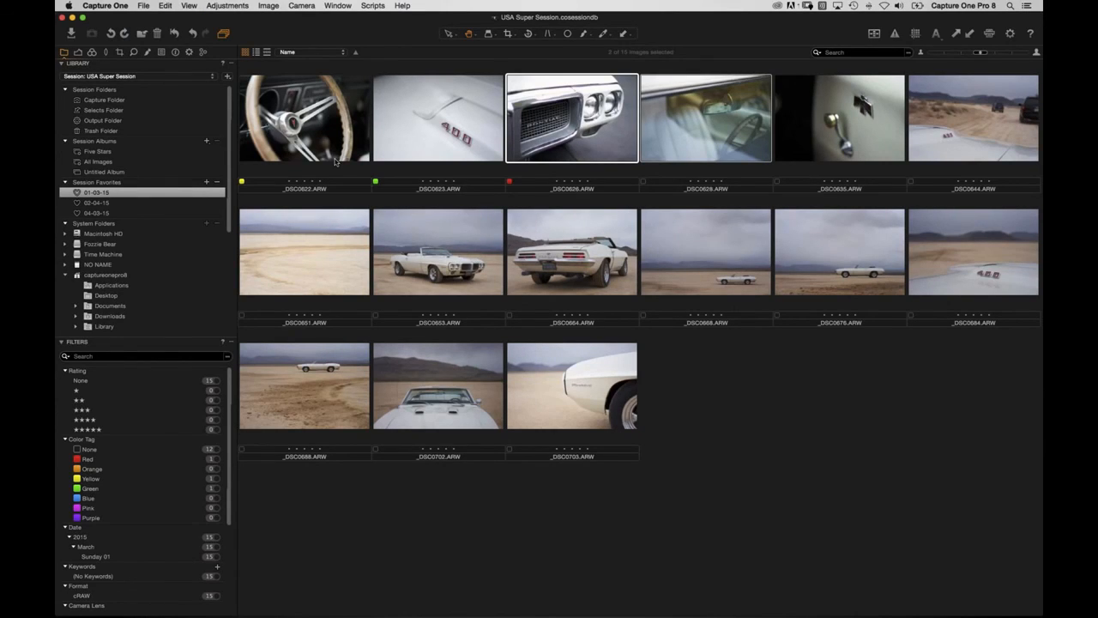
left_click(754, 441)
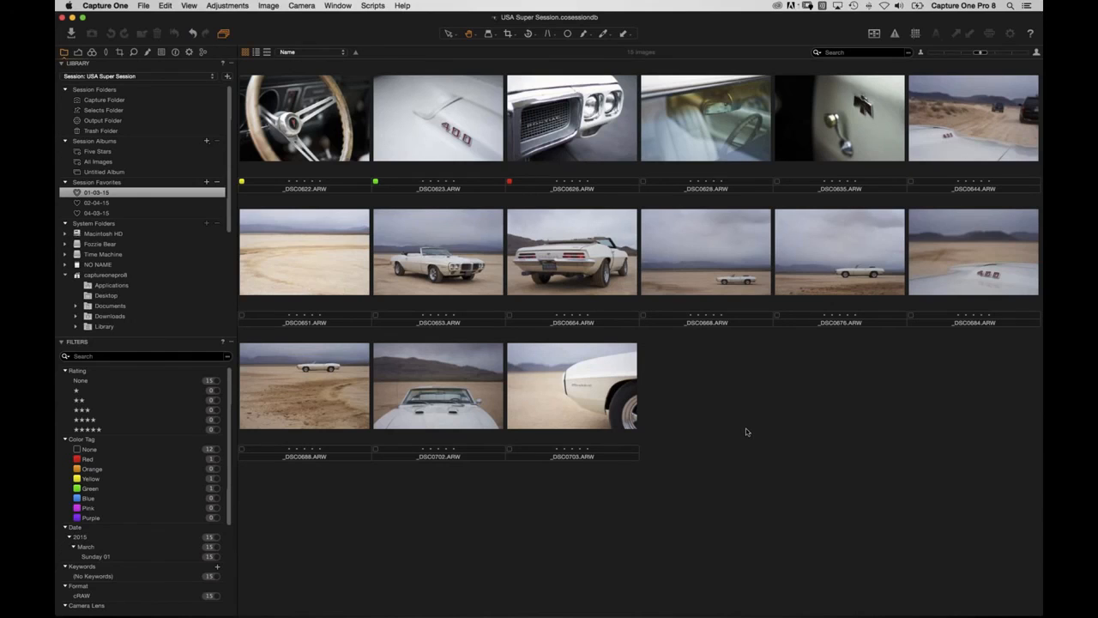
left_click(333, 165)
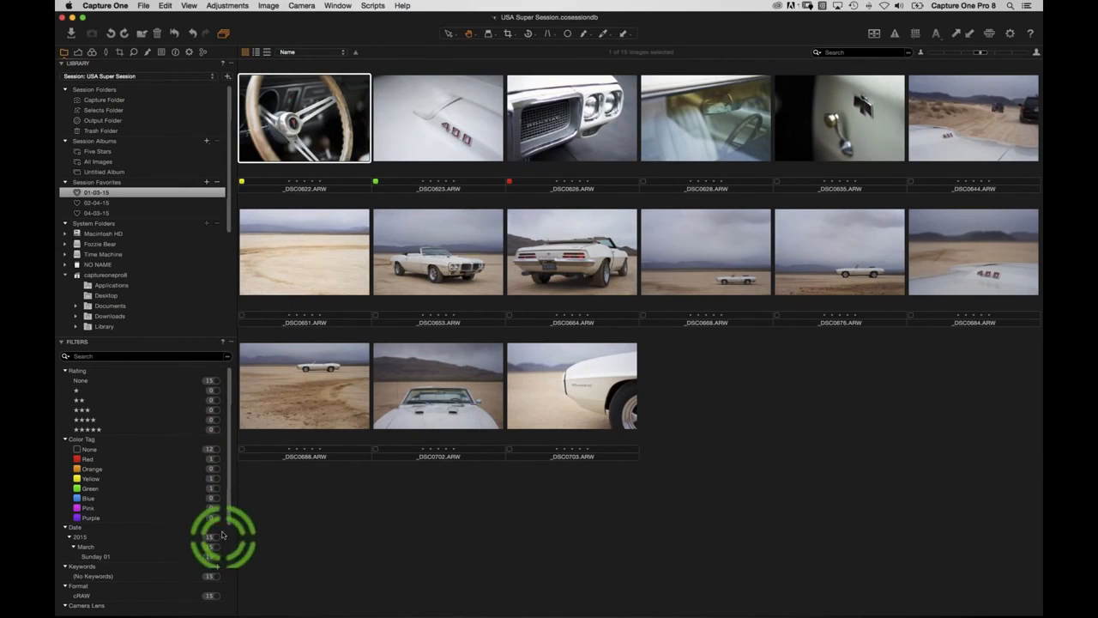
Filter 01-03-15 to untagged images and tag each one green, red or yellow until none remain.
left_click(217, 453)
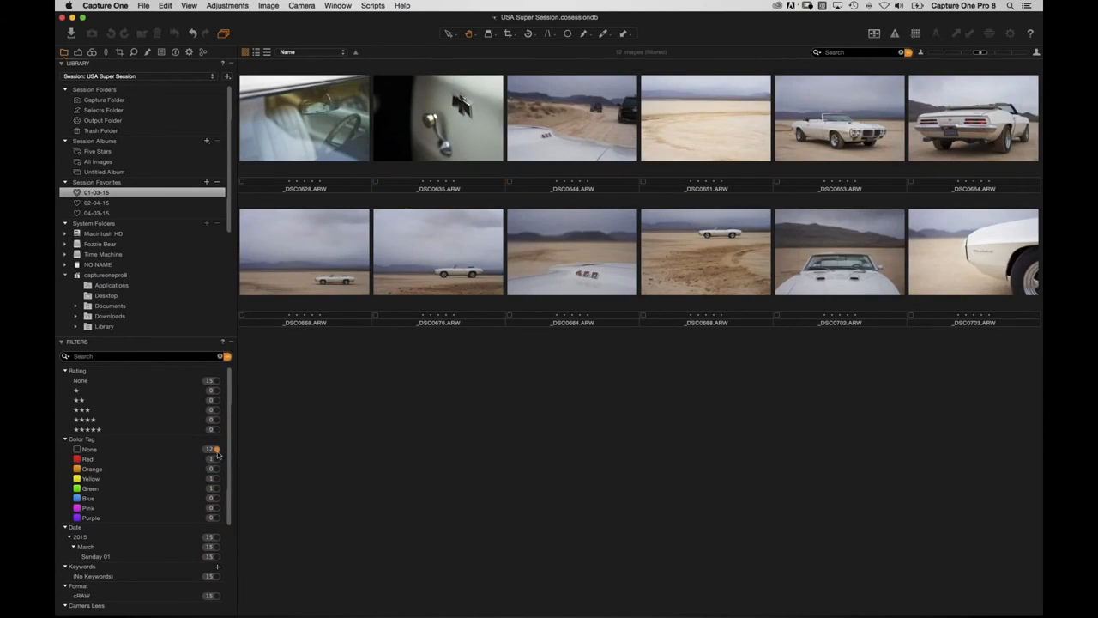
left_click(325, 151)
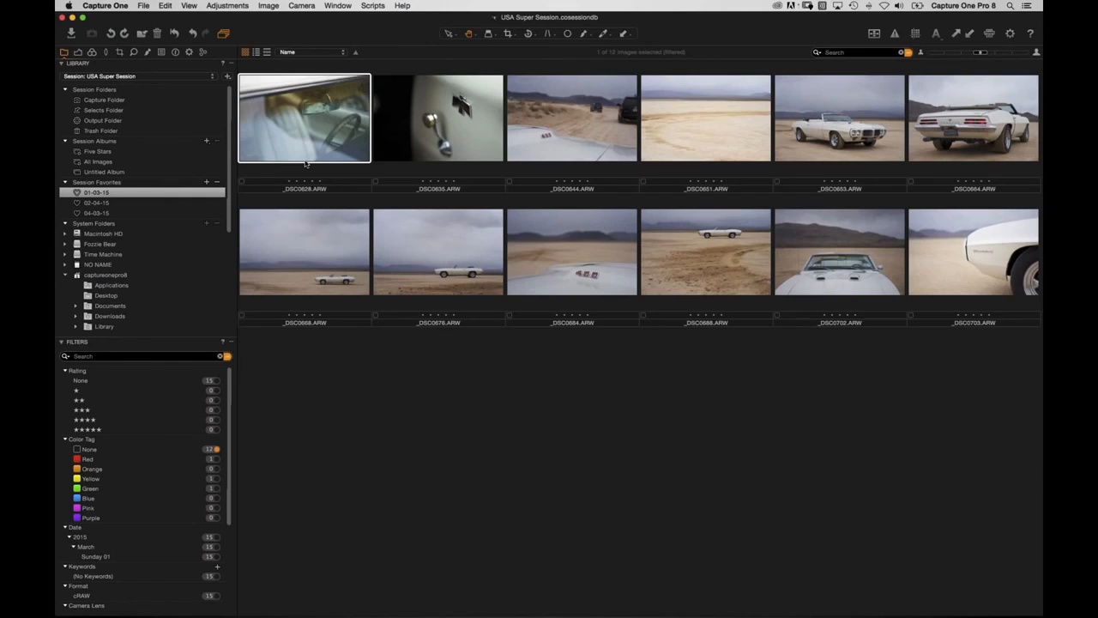
key("plus")
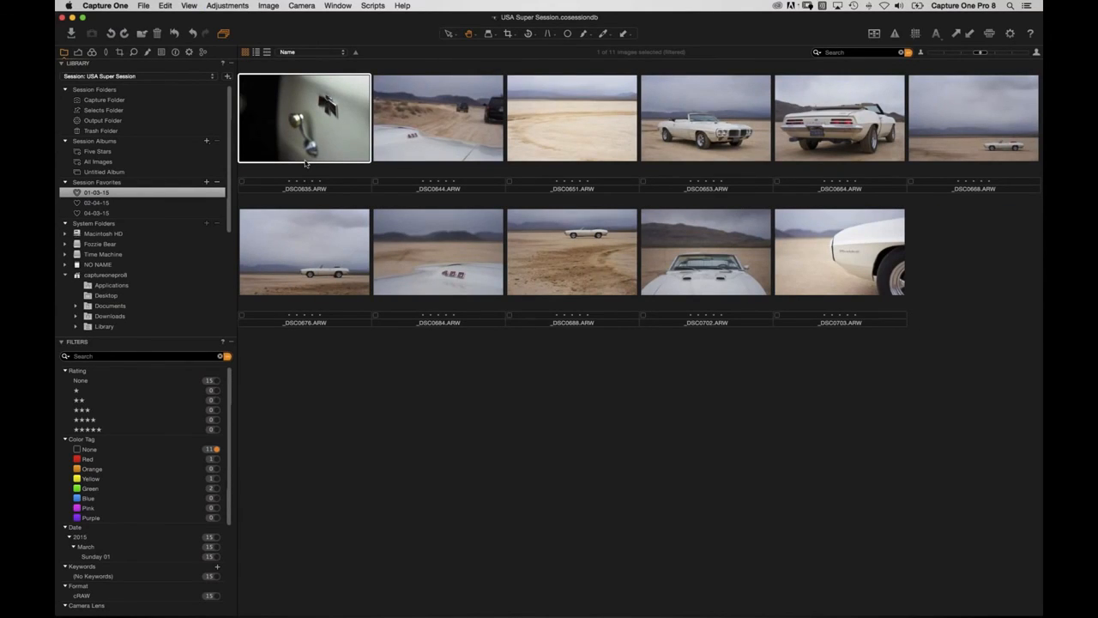
key("plus")
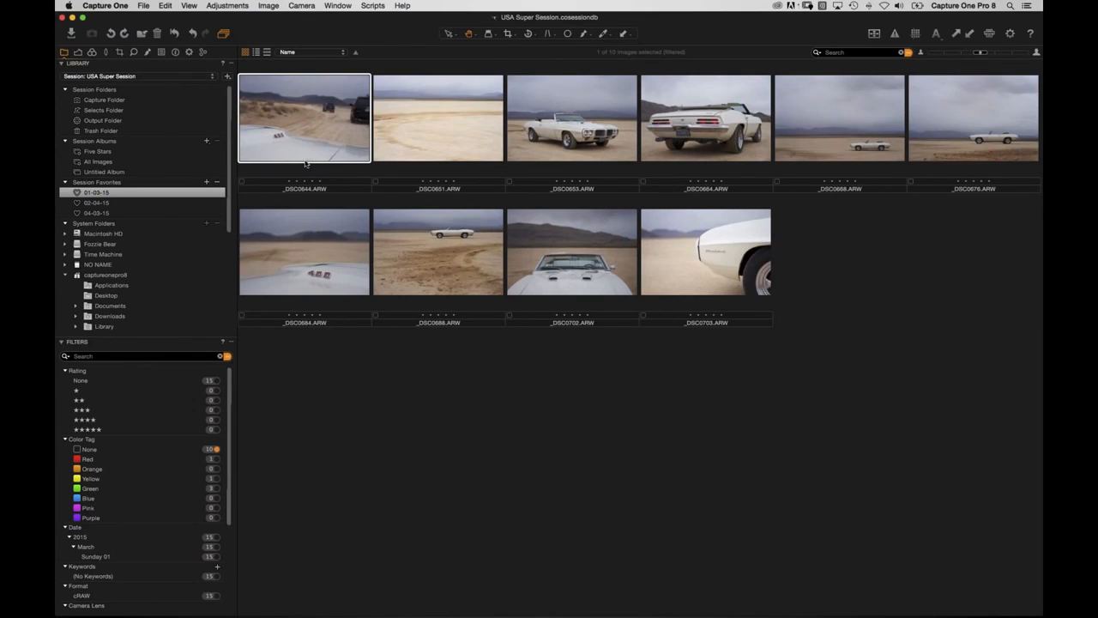
key("minus")
key("plus")
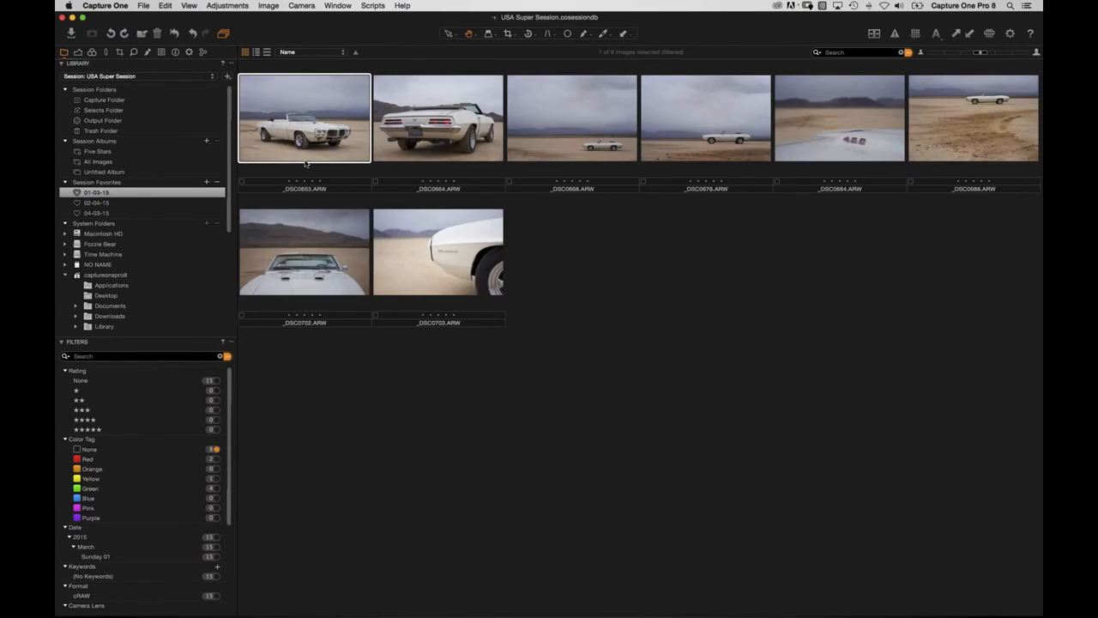
key("minus")
key("plus")
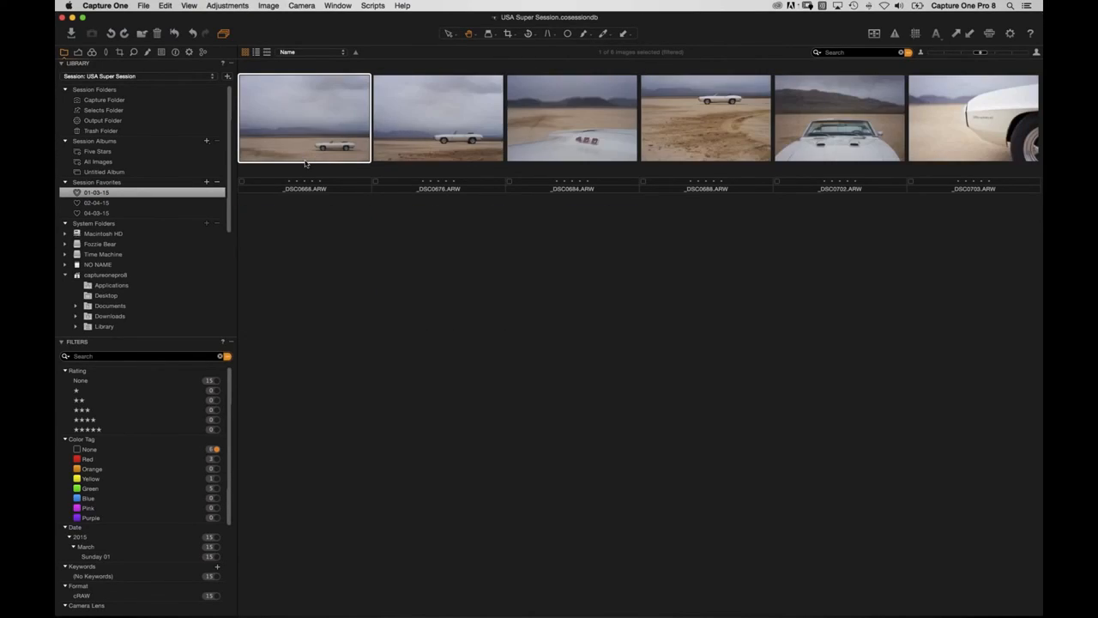
key("asterisk")
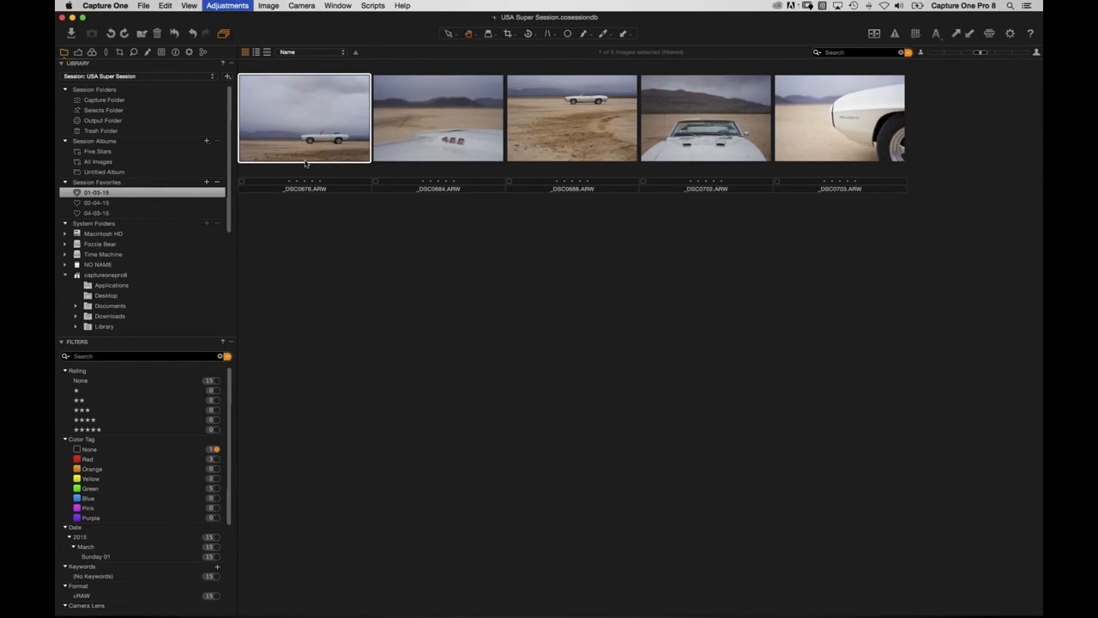
key("asterisk")
key("plus")
key("plus")
key("plus")
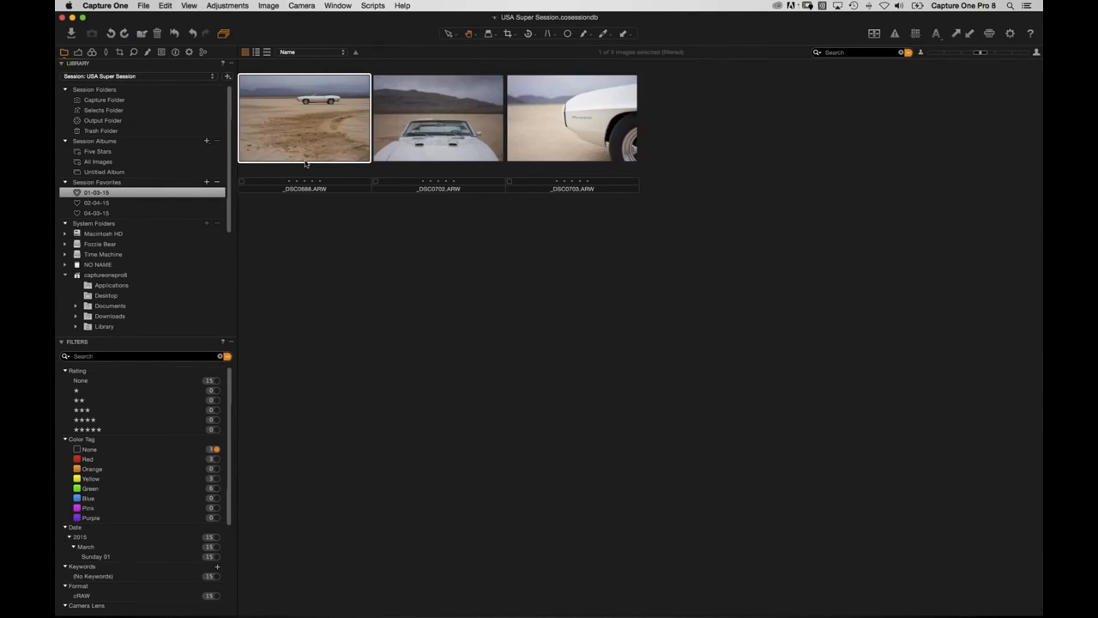
key("plus")
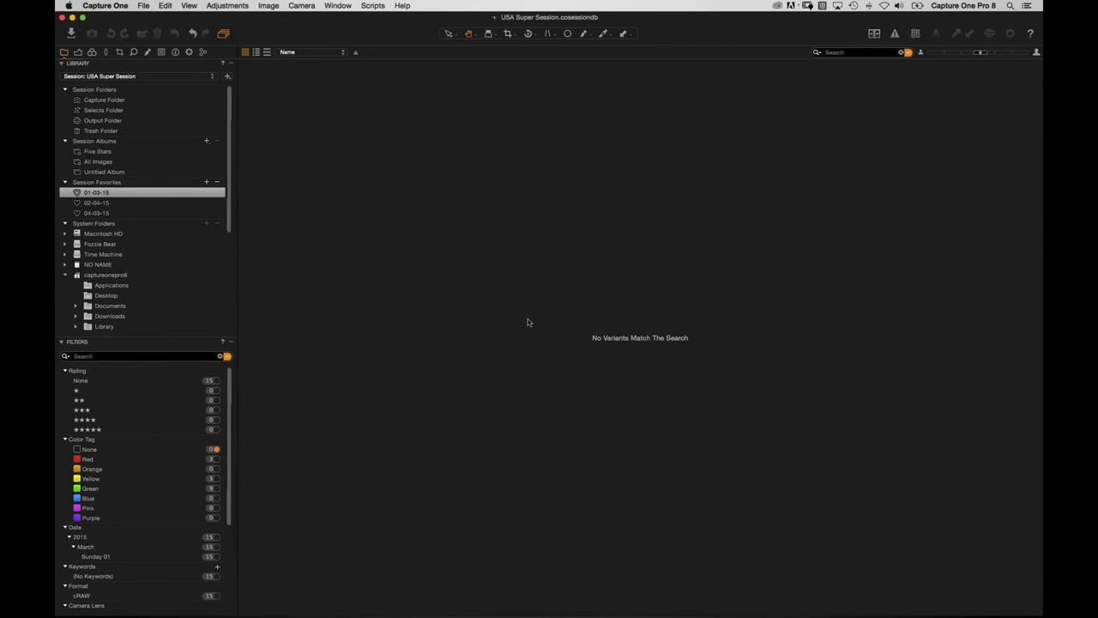
Review the red, yellow and green filters, then show 02-04-15 filtered to its untagged images.
left_click(216, 459)
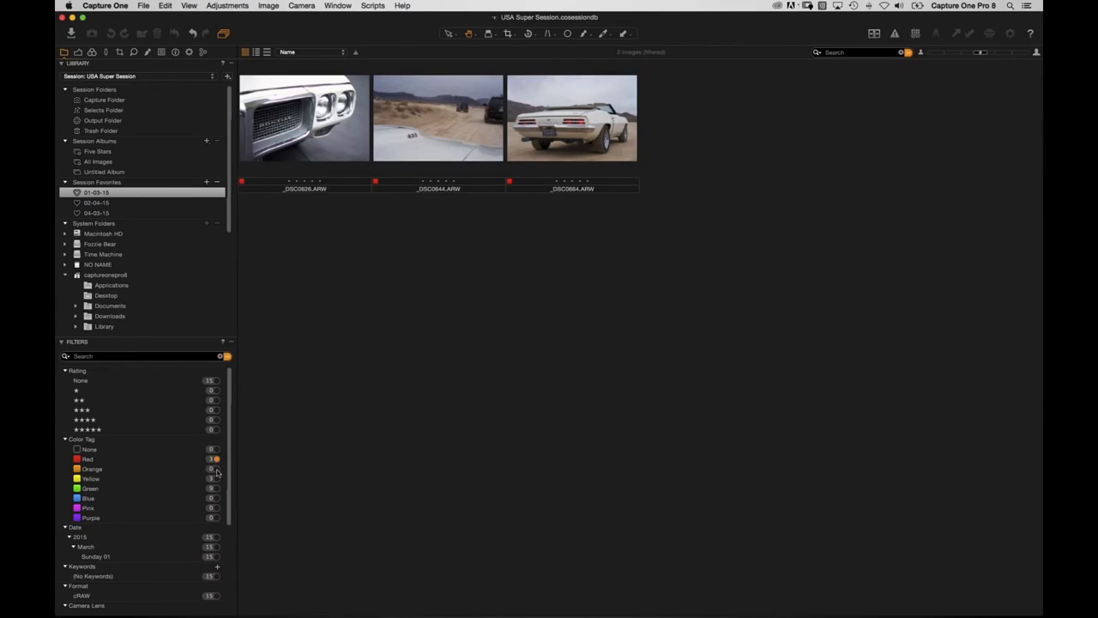
left_click(215, 478)
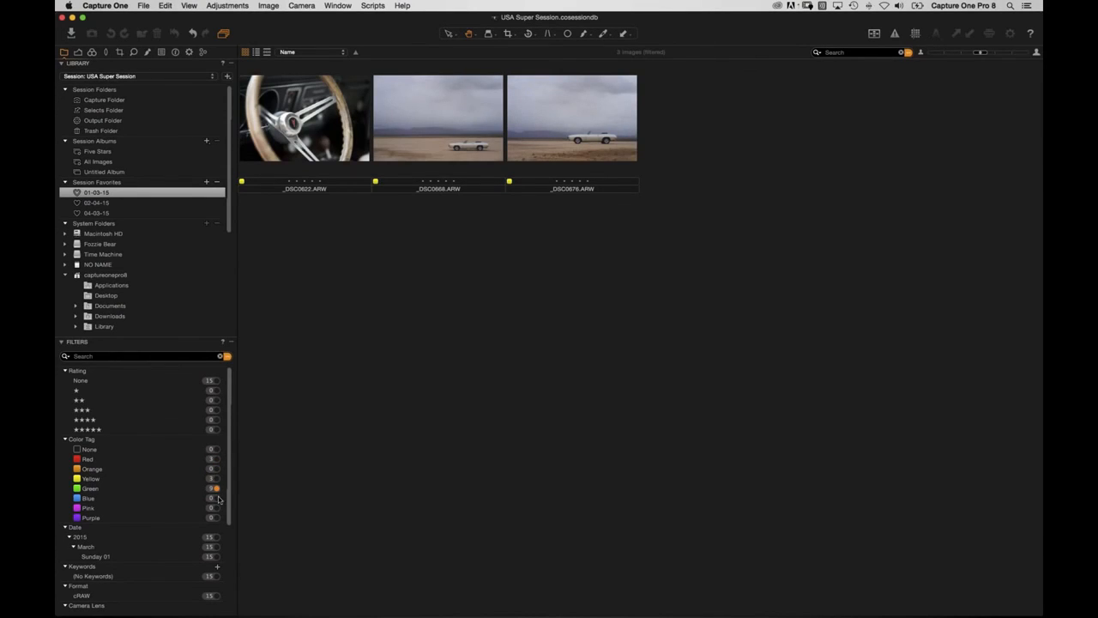
left_click(215, 489)
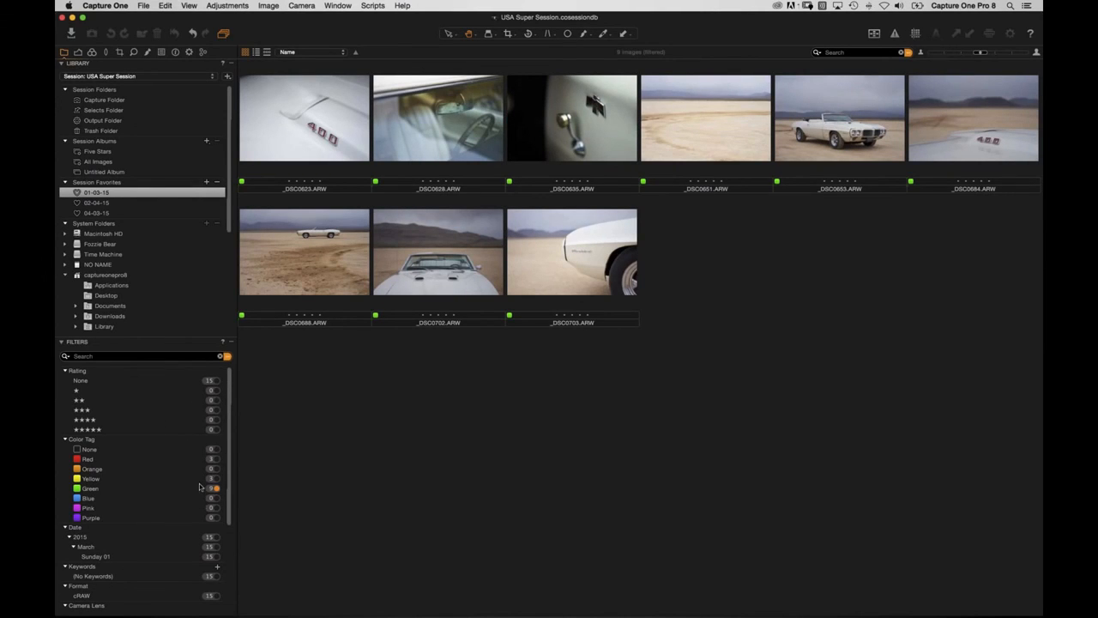
left_click(103, 202)
left_click(217, 447)
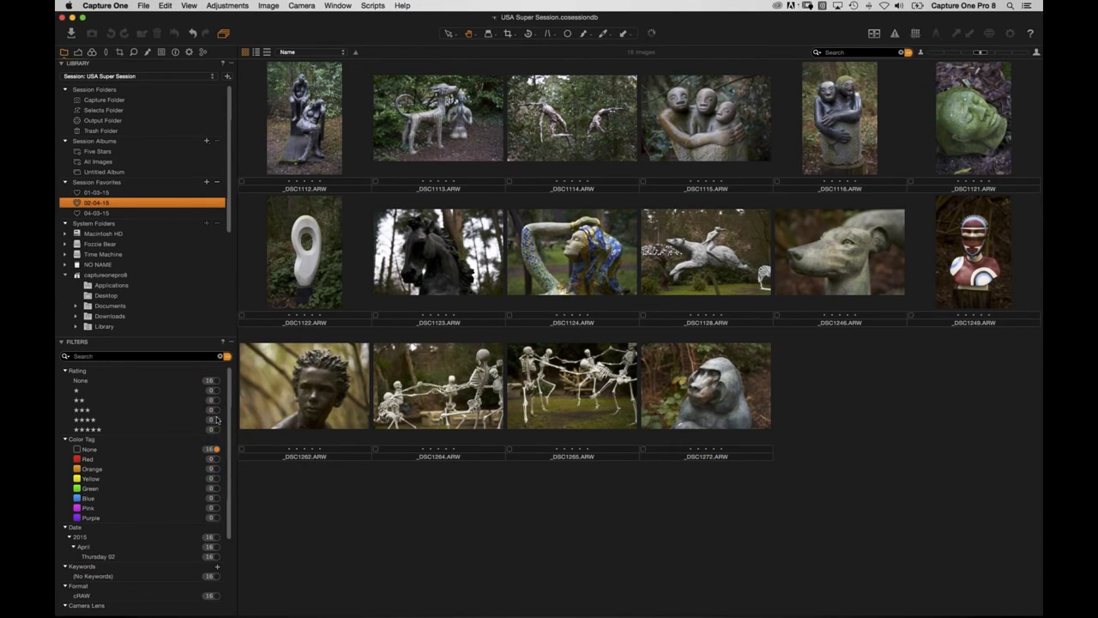
Colour-tag the 16 sculpture images from _DSC1112 onward with green, yellow and red tags.
left_click(288, 137)
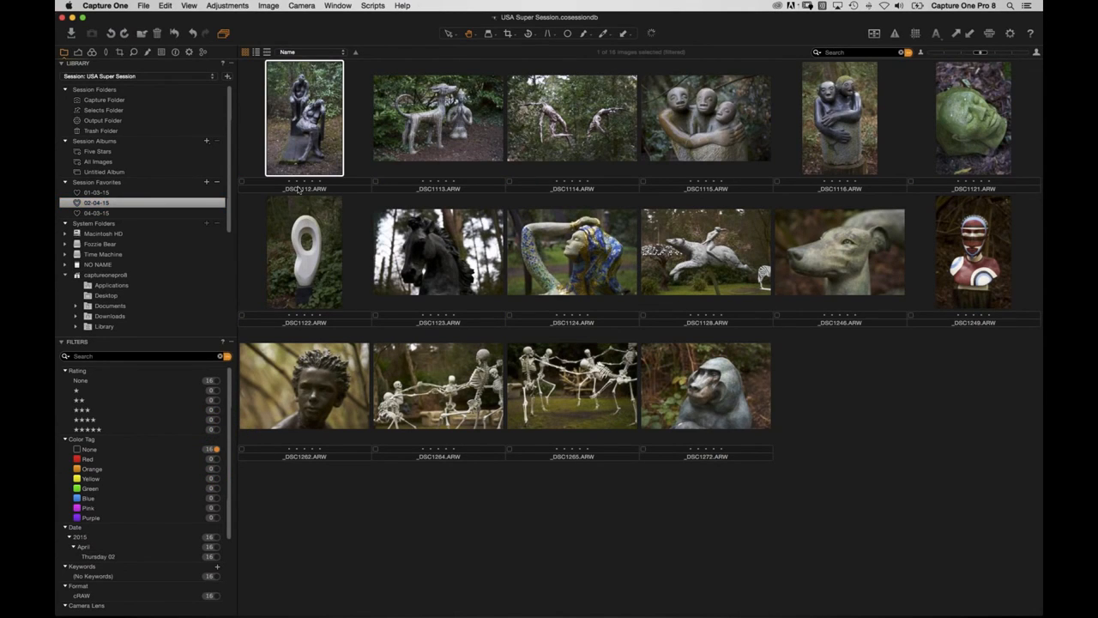
key("plus")
key("plus")
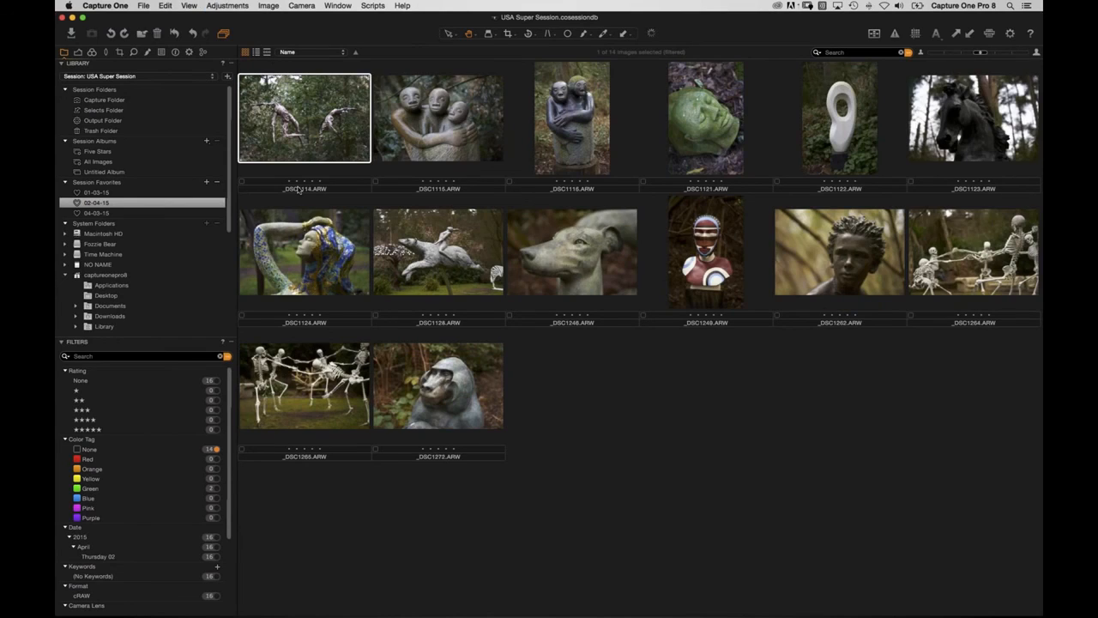
key("plus")
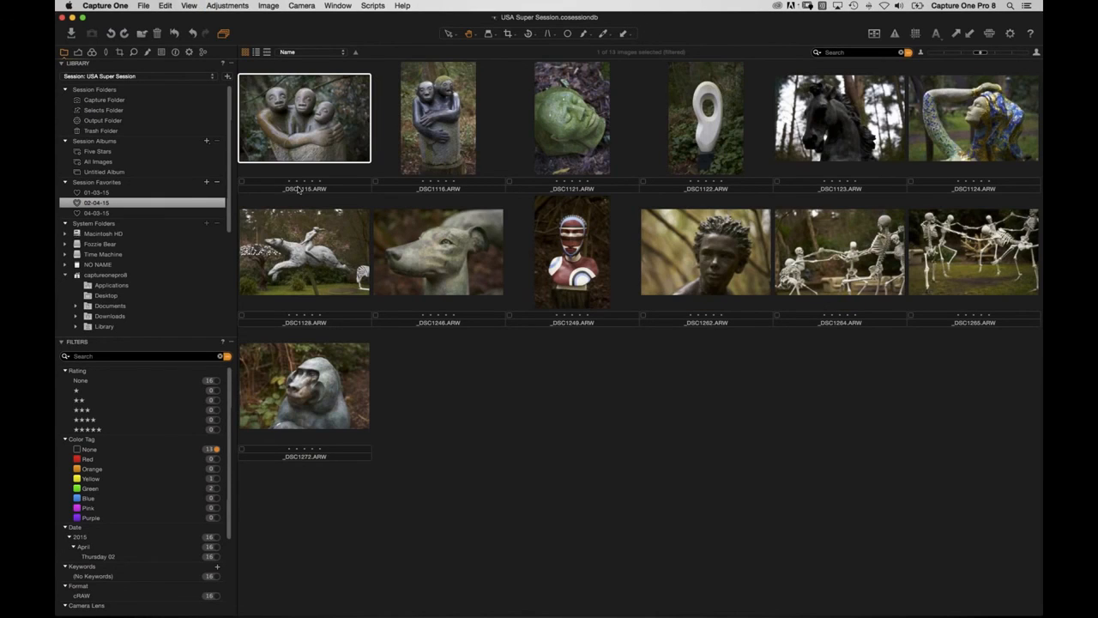
key("asterisk")
key("plus")
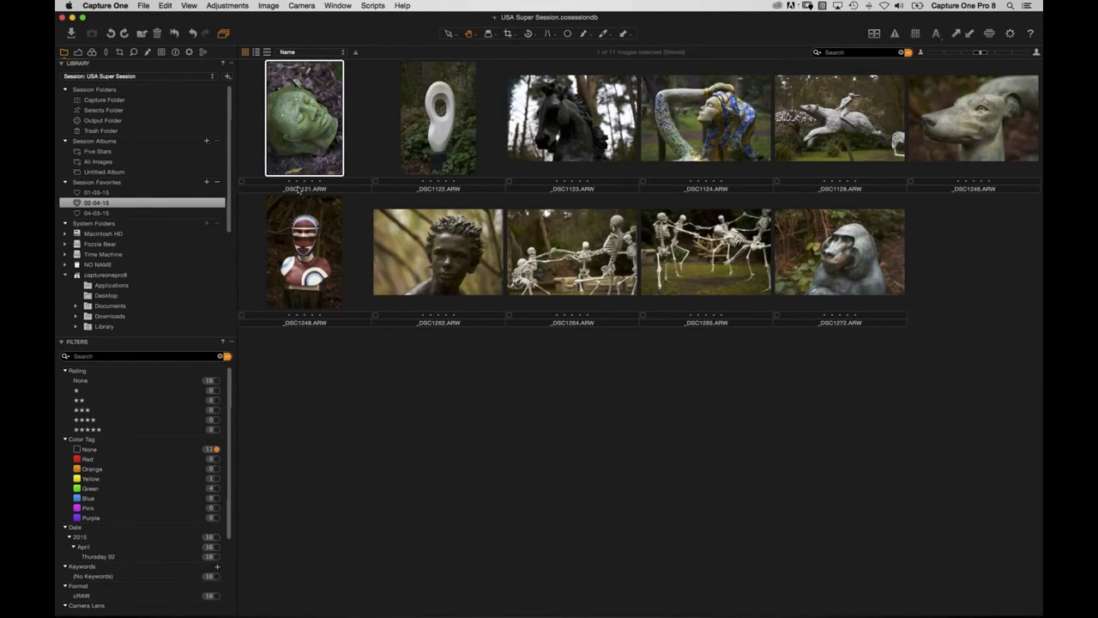
key("plus")
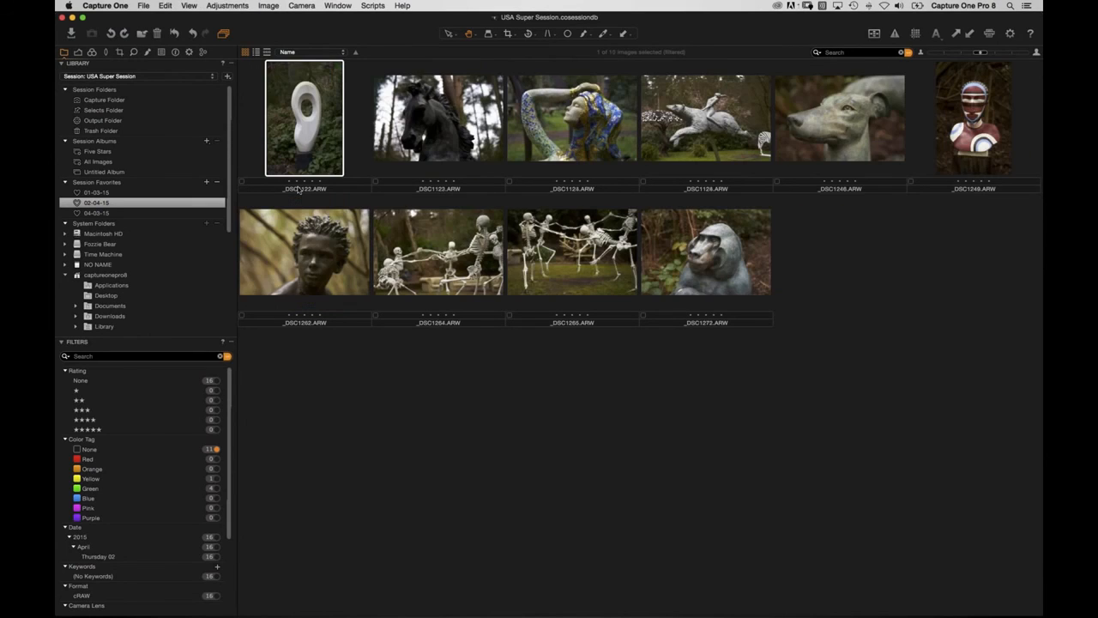
key("minus")
key("minus")
key("minus")
key("plus")
key("plus")
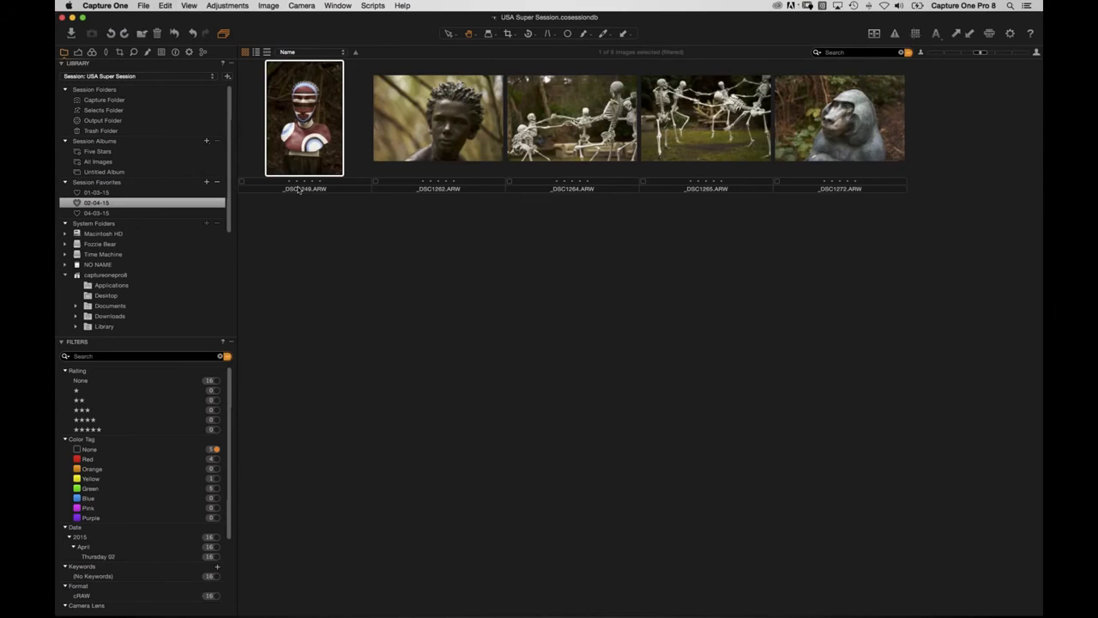
key("plus")
key("plus")
key("plus")
key("minus")
key("plus")
key("plus")
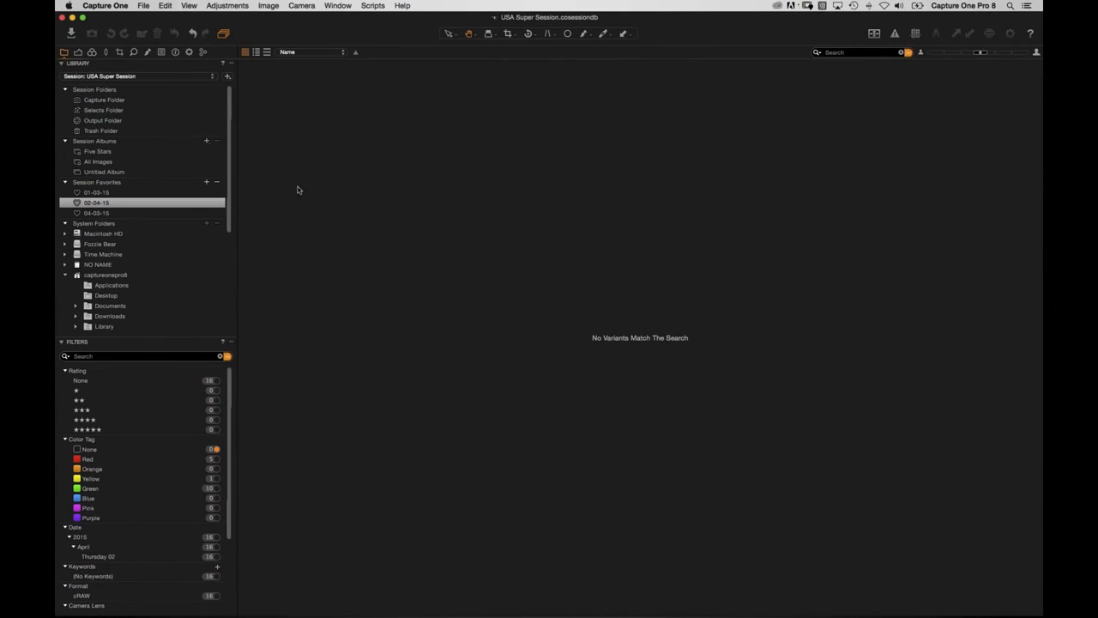
Review the red and green filters and retag _DSC1116 from green to red.
left_click(216, 459)
left_click(217, 488)
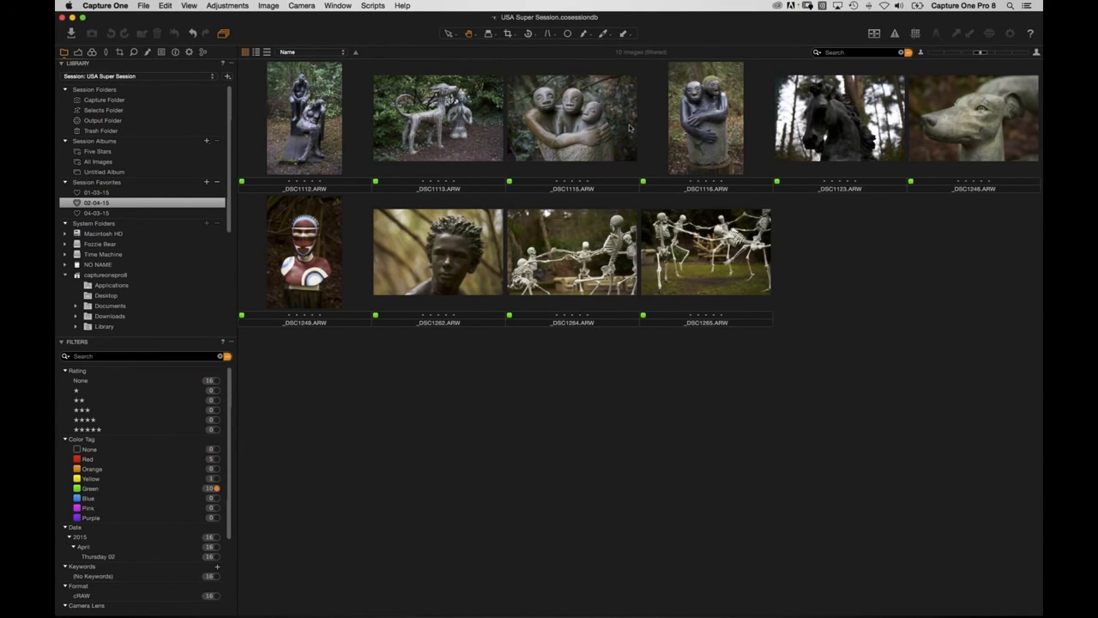
left_click(713, 150)
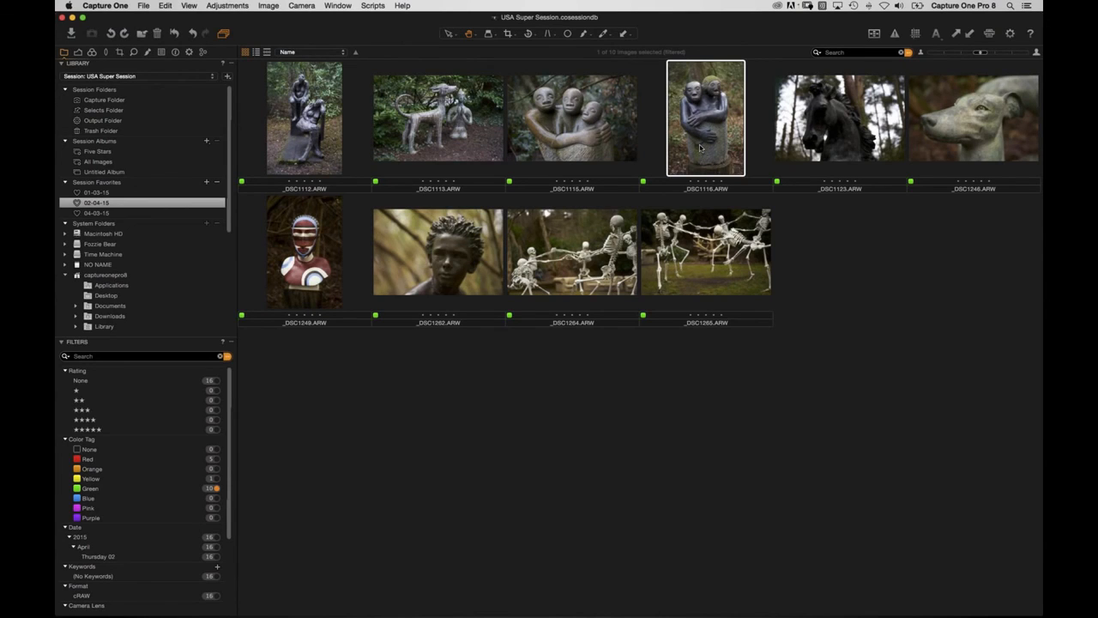
key("minus")
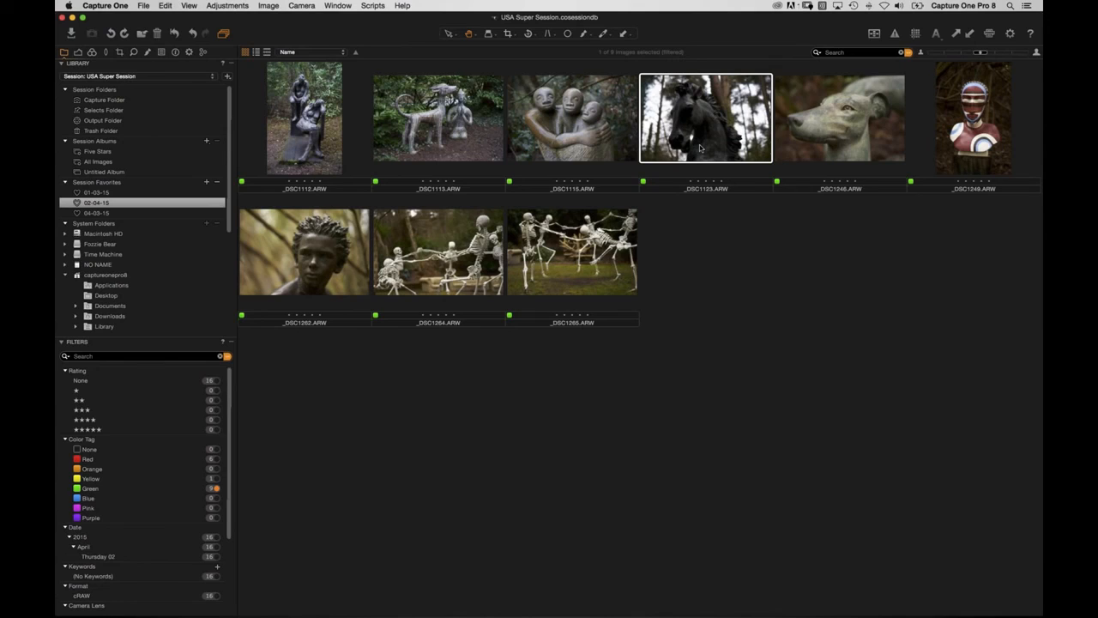
left_click(105, 213)
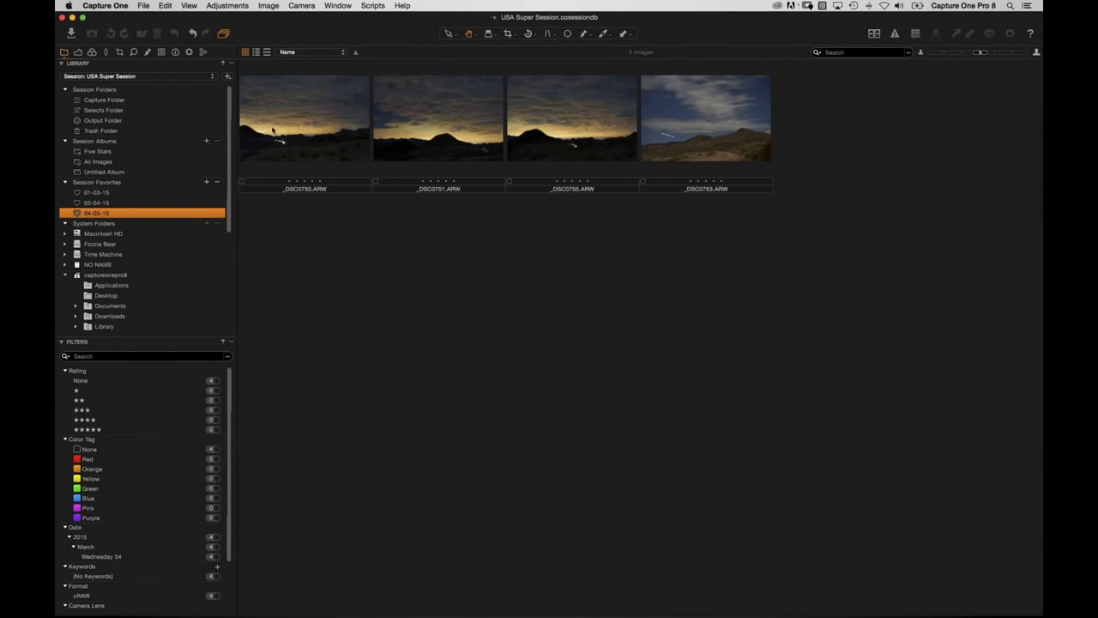
Tag the four untagged 04-03-15 night-sky images, then view 01-03-15's green-tagged images.
left_click(217, 451)
left_click(323, 191)
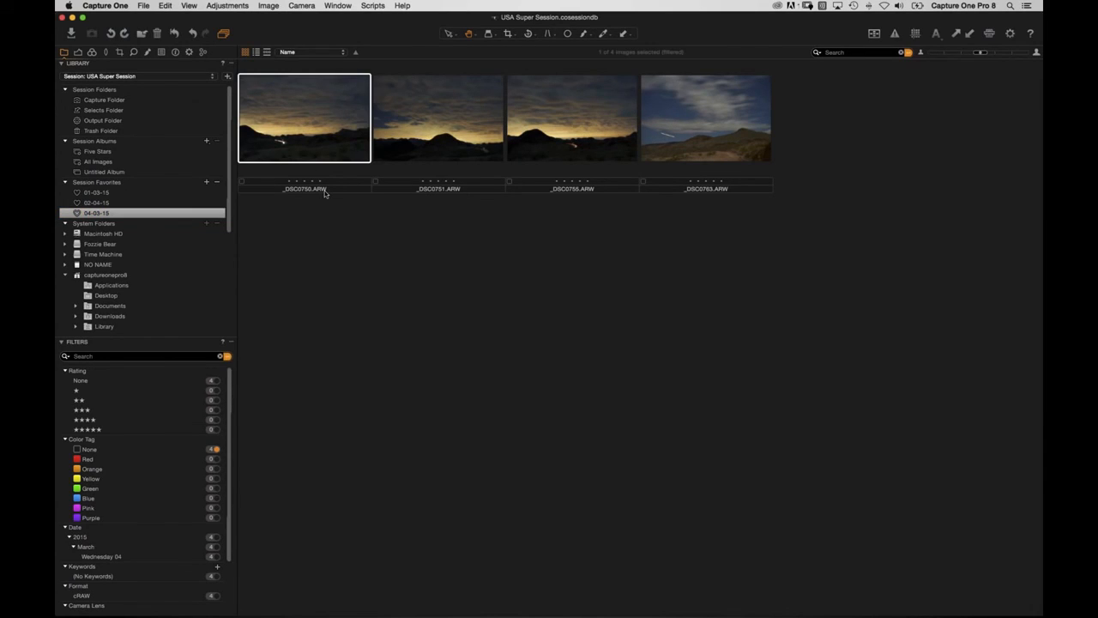
key("plus")
key("minus")
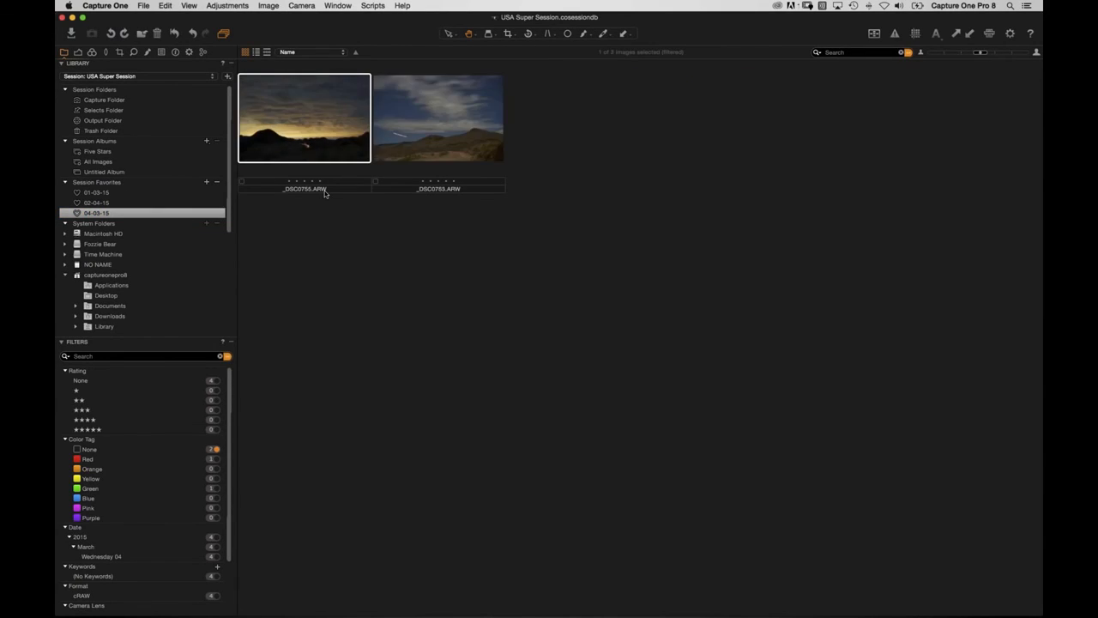
key("plus")
key("plus")
left_click(126, 203)
left_click(111, 193)
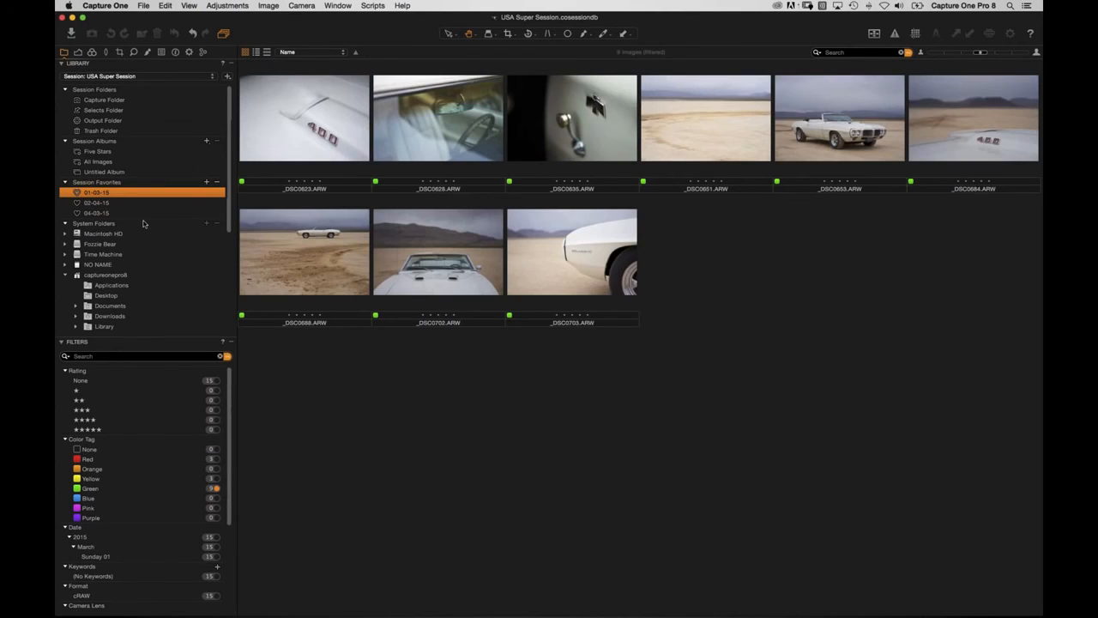
Clear the colour-tag filter on 01-03-15, recheck green, then show all 15 images.
left_click(226, 355)
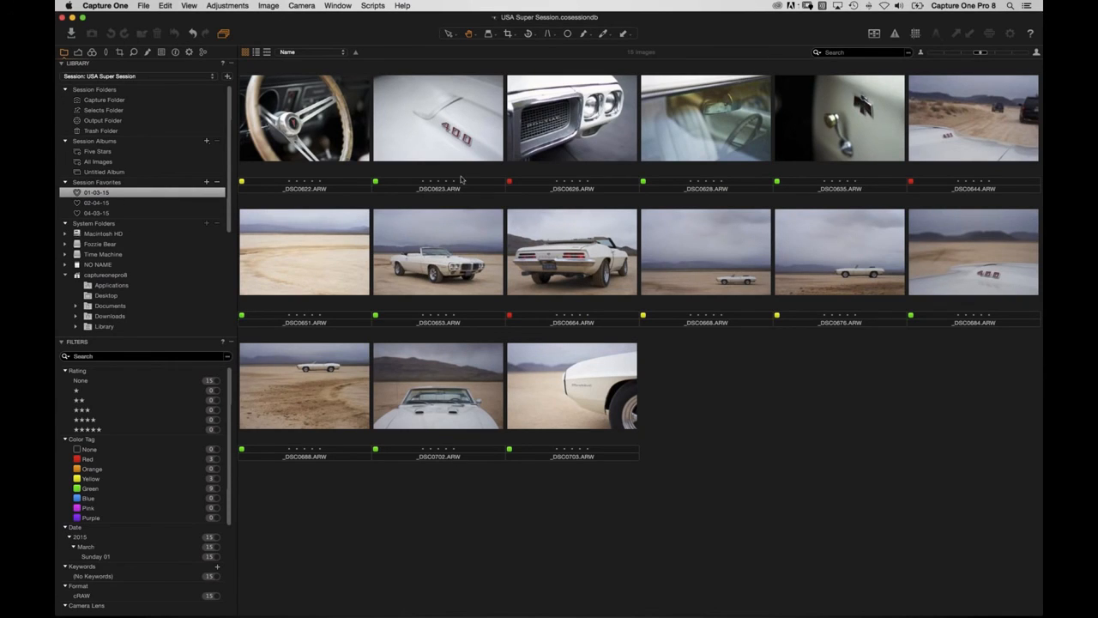
left_click(216, 489)
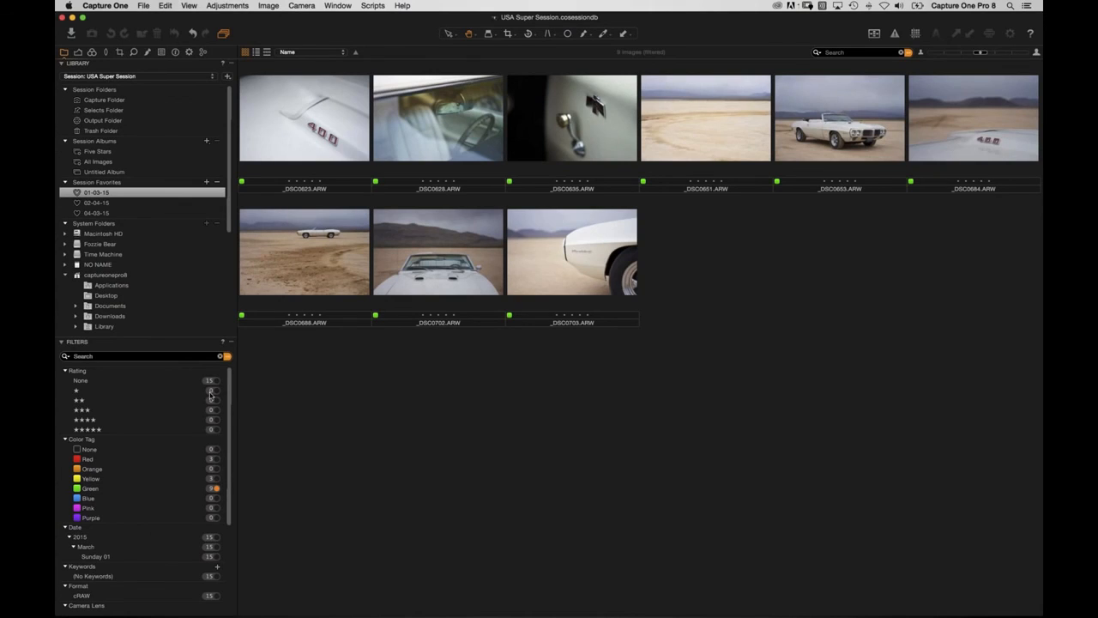
left_click(224, 360)
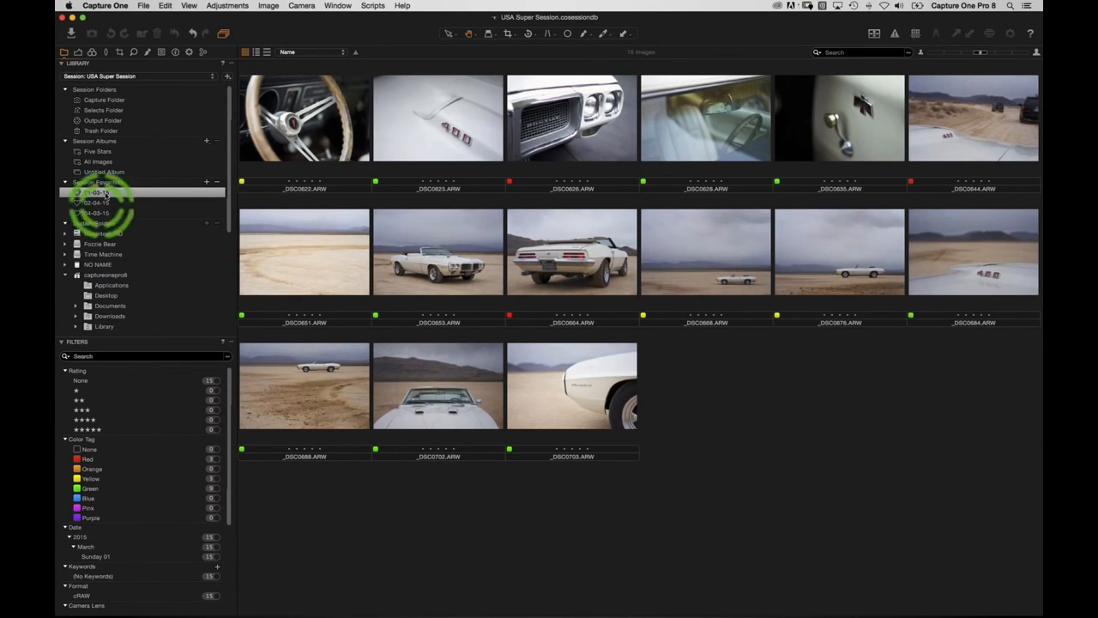
Browse Untitled Album, All Images and Five Stars, then filter Untitled Album to its 21 green images.
left_click(97, 172)
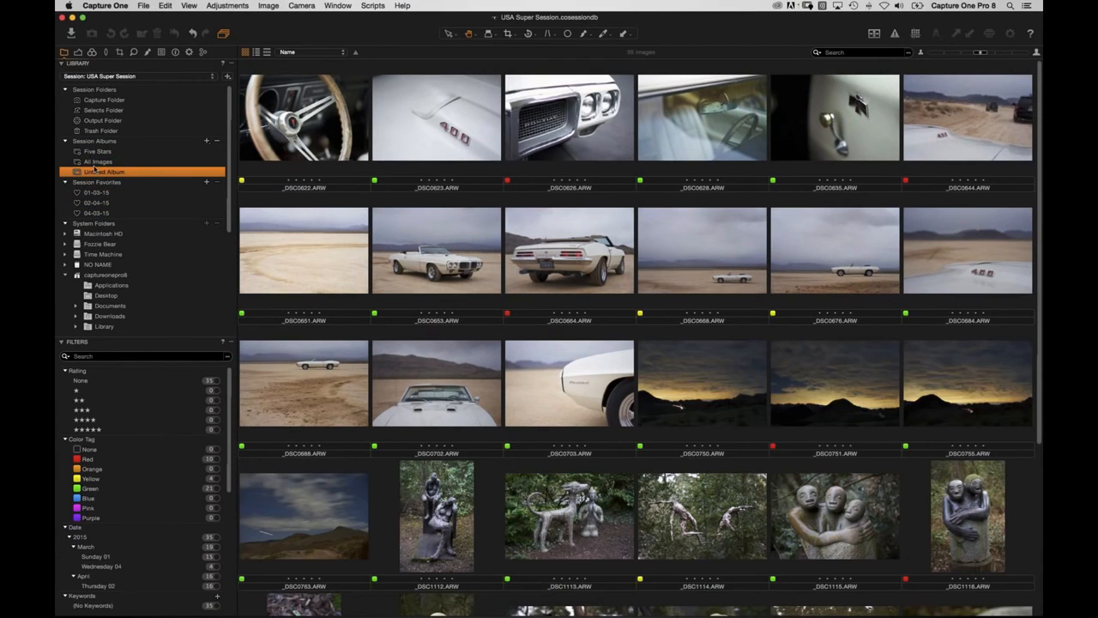
scroll(384, 330, "down", 5)
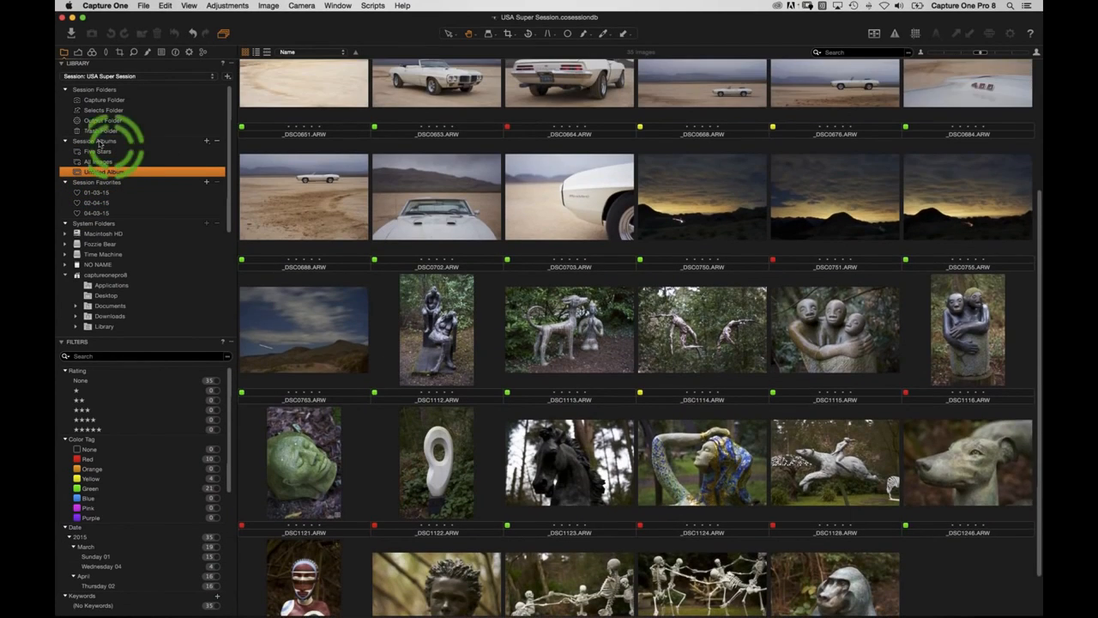
left_click(97, 162)
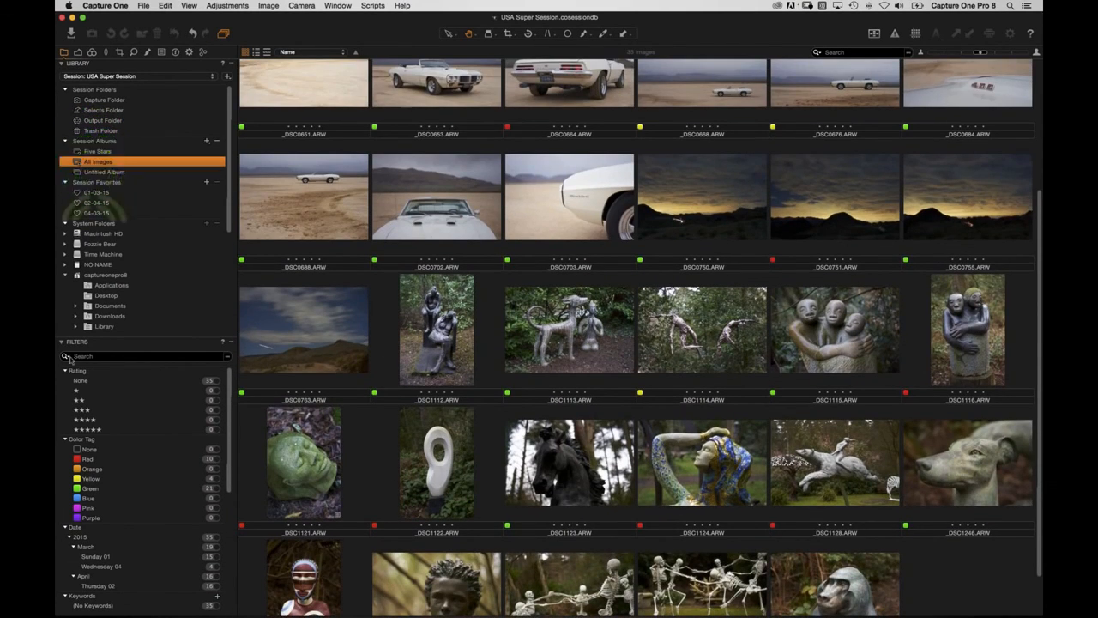
left_click(95, 151)
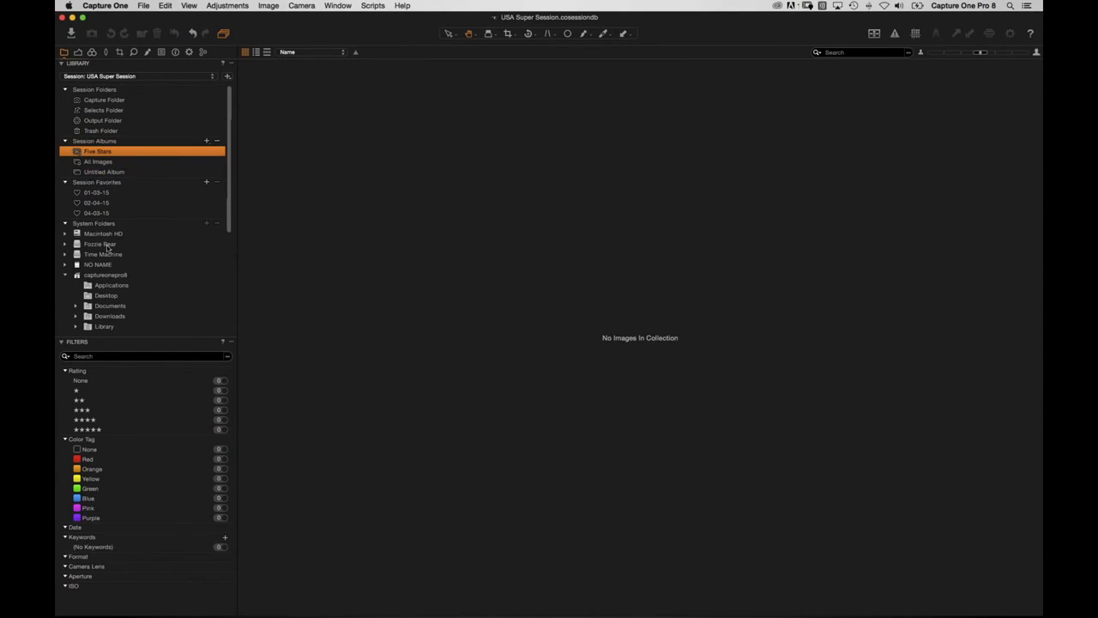
left_click(102, 172)
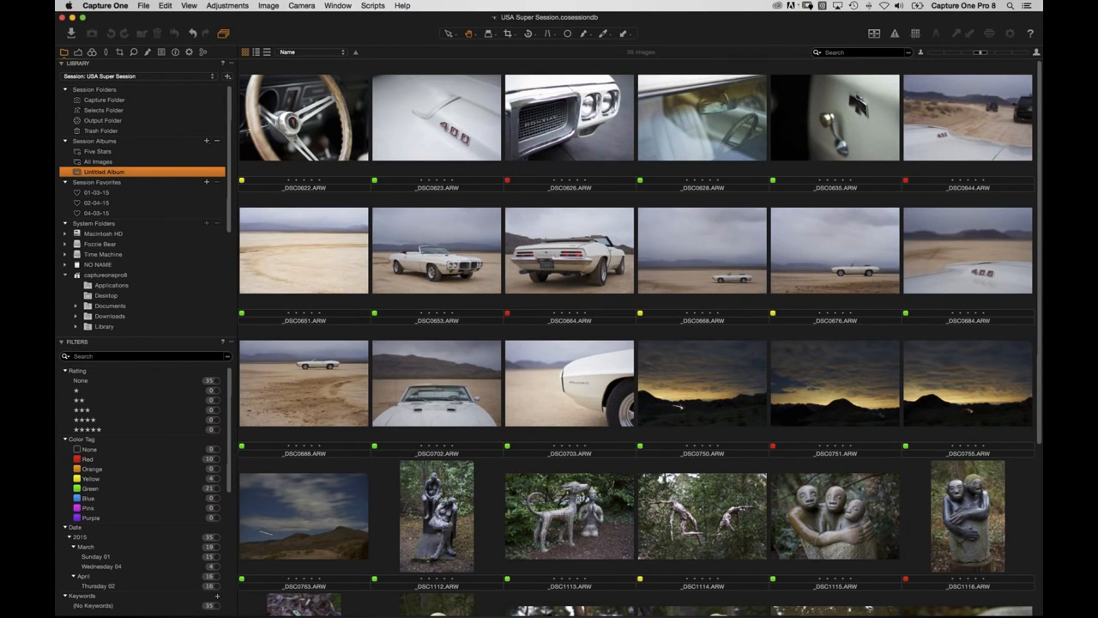
left_click(219, 490)
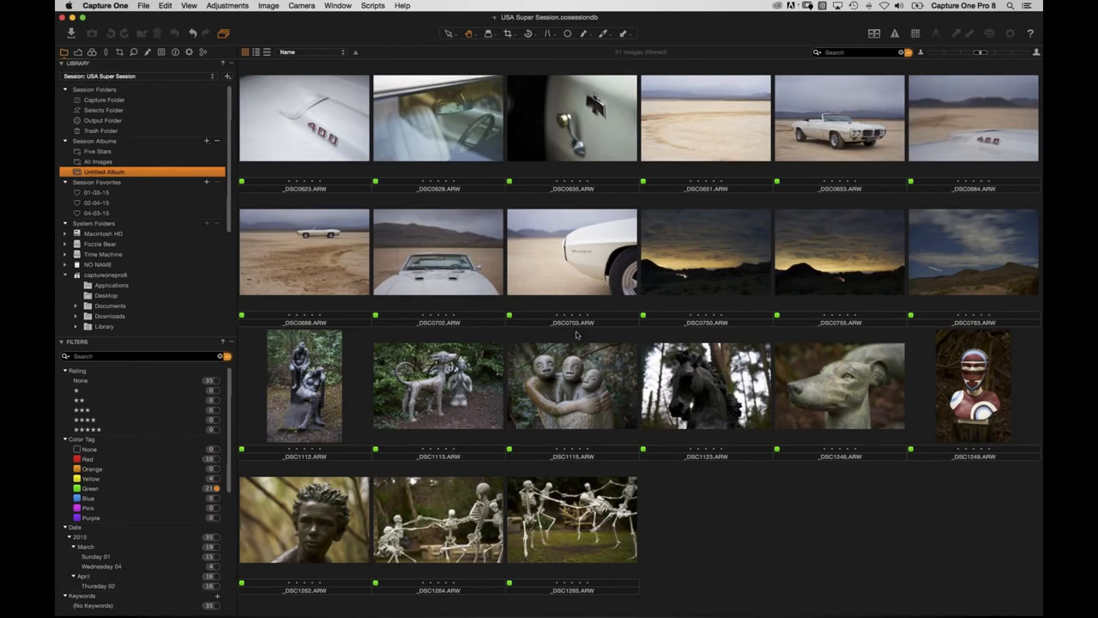
Save the green-tag filter as a smart album named 'My Selects (Green)'.
left_click(228, 356)
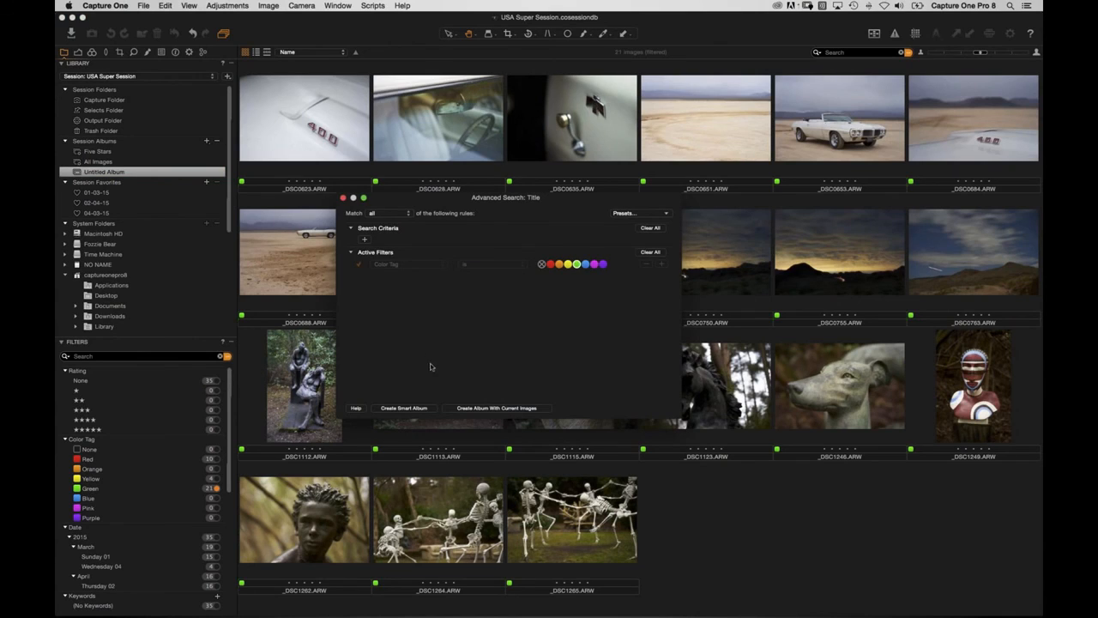
left_click(577, 271)
left_click(417, 409)
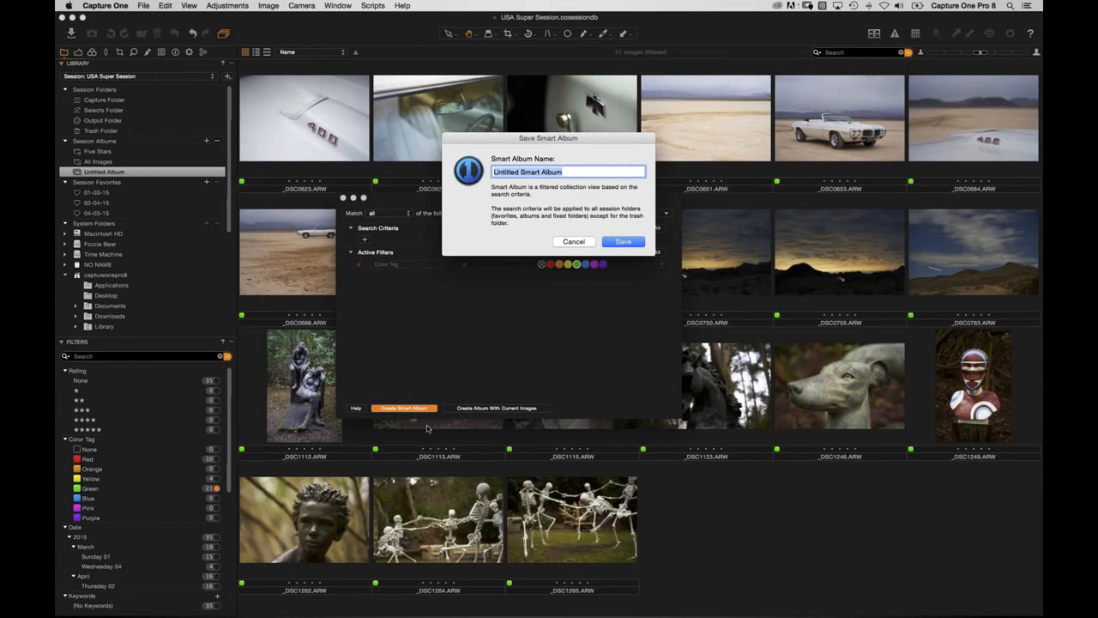
type("Green")
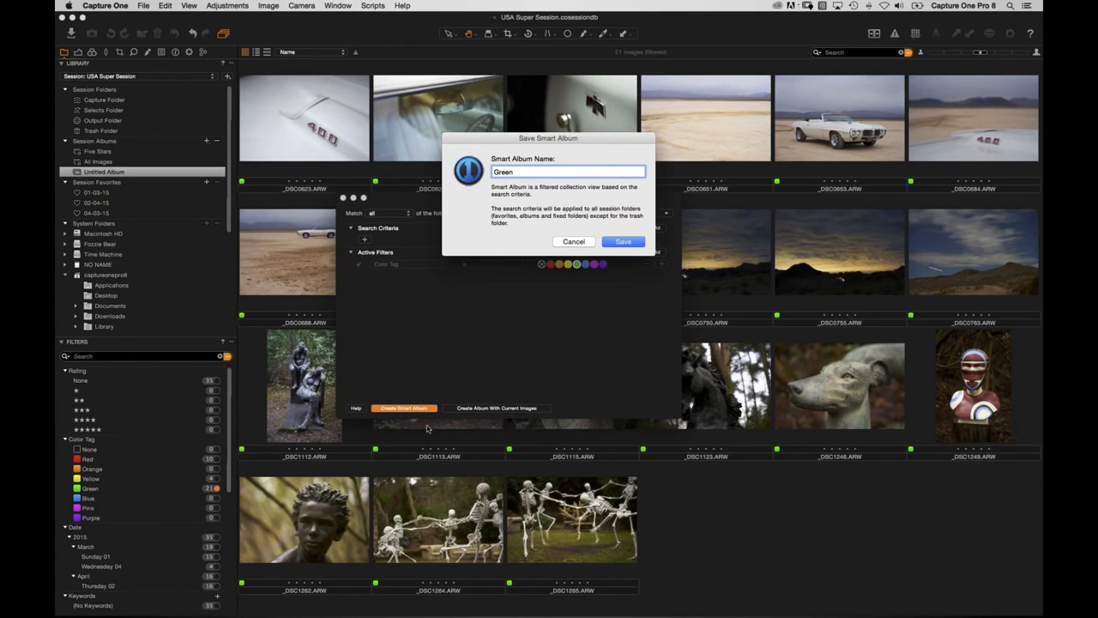
key("BackSpace")
key("BackSpace")
key("BackSpace")
key("BackSpace")
key("BackSpace")
type("My Selects (Green")
left_click(627, 243)
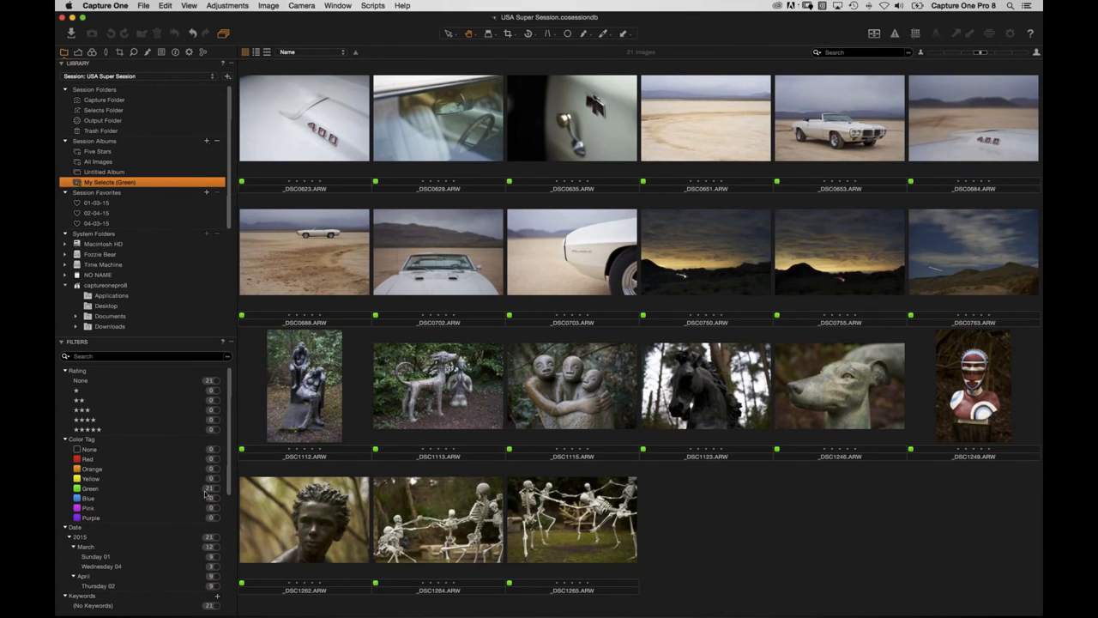
Filter Untitled Album to yellow tags and save it as smart album 'To be Decided! (Yellow)'.
left_click(107, 171)
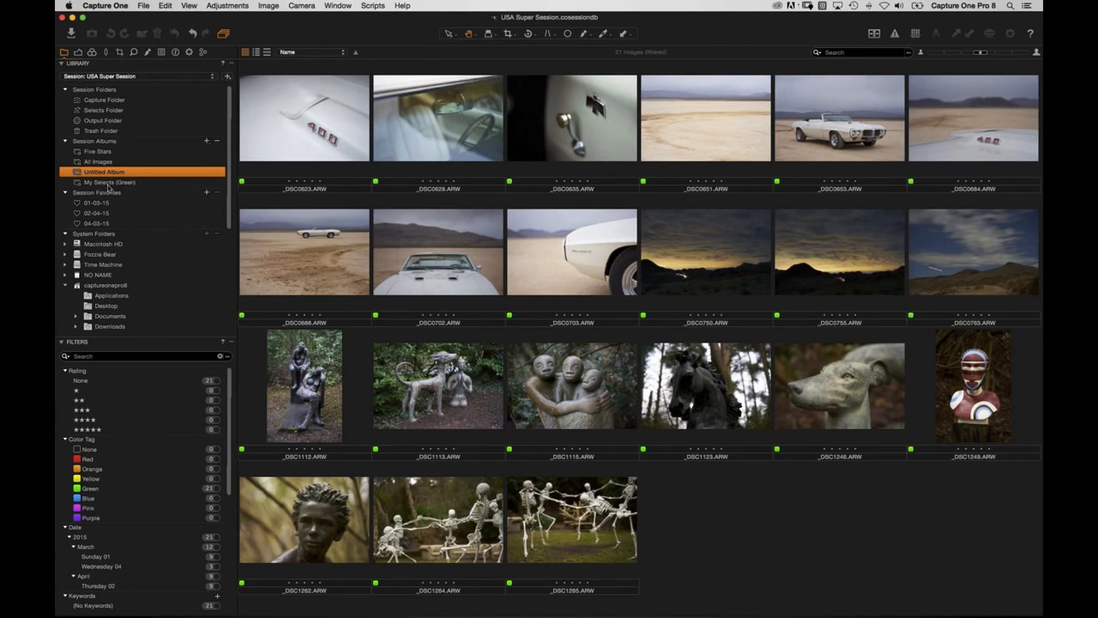
left_click(217, 478)
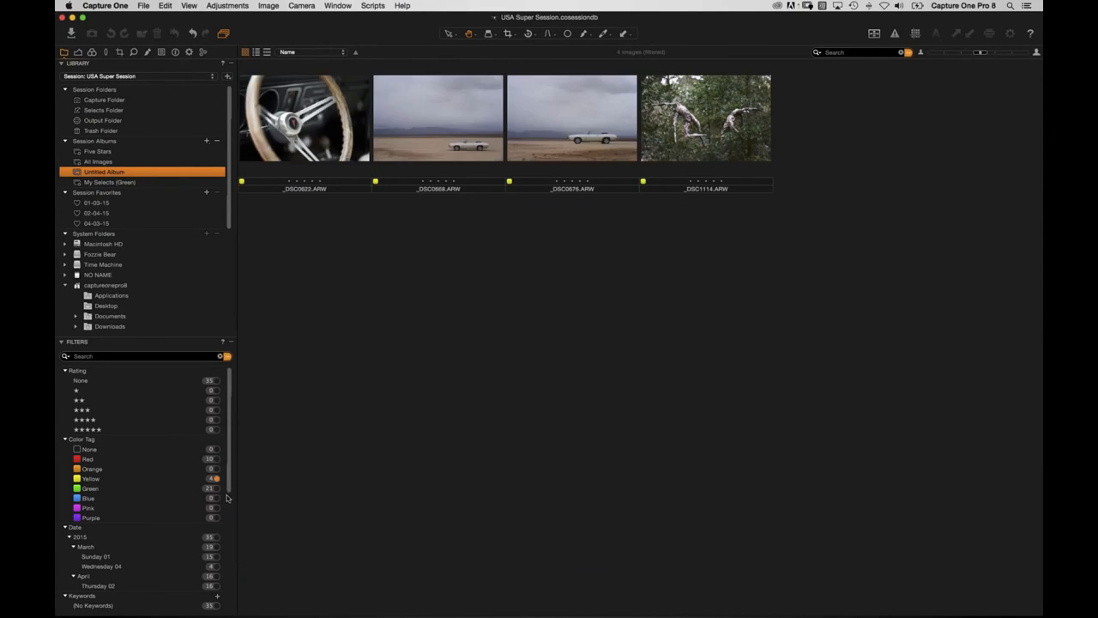
left_click(227, 357)
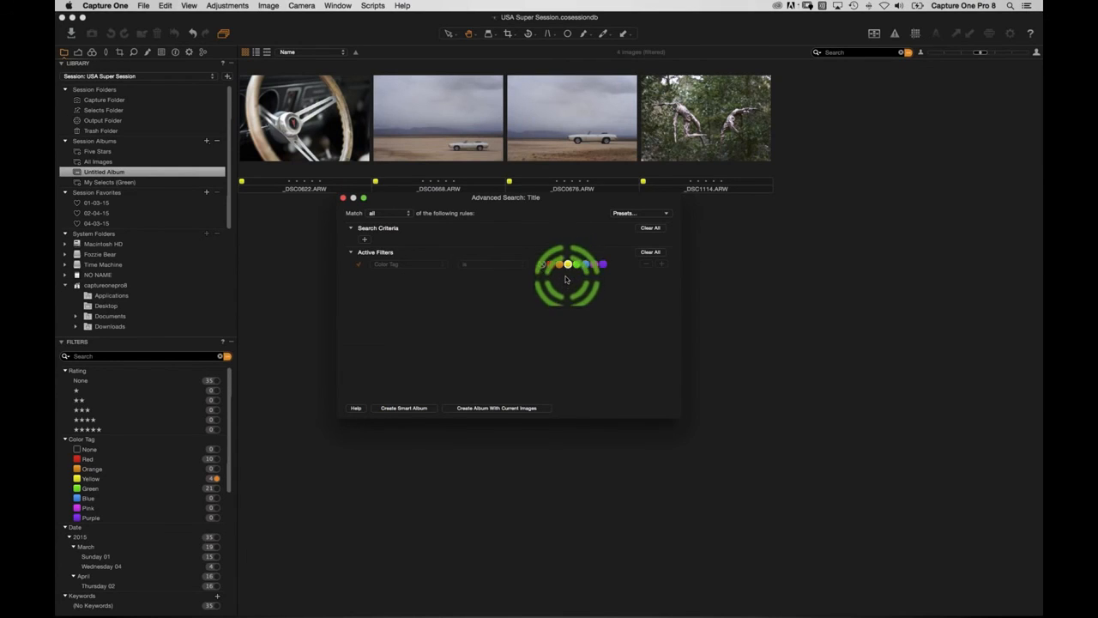
left_click(404, 409)
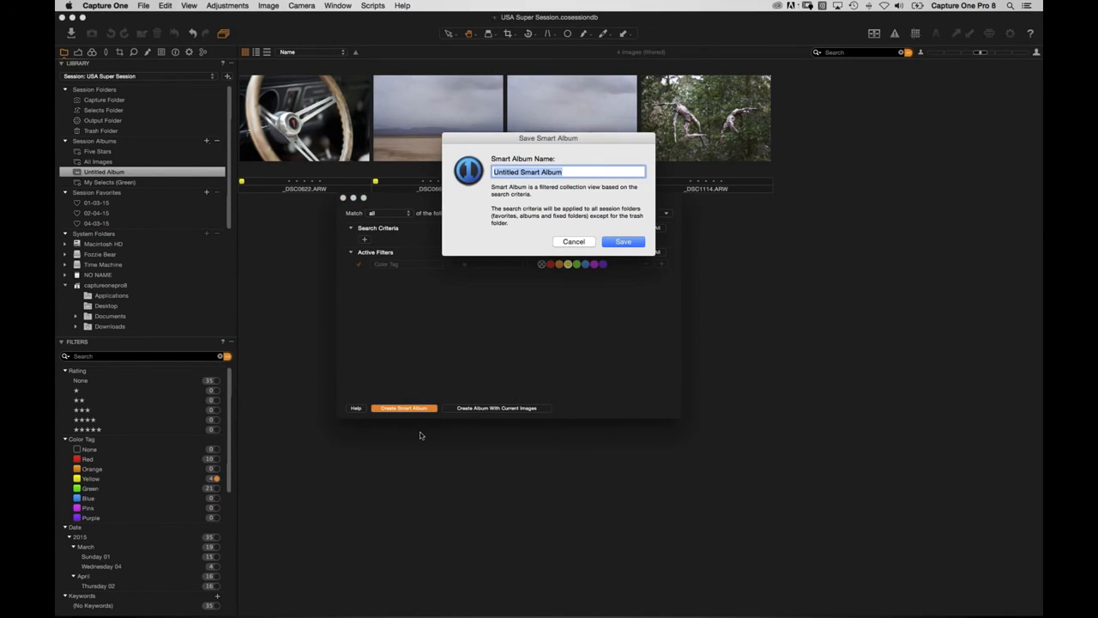
type("T")
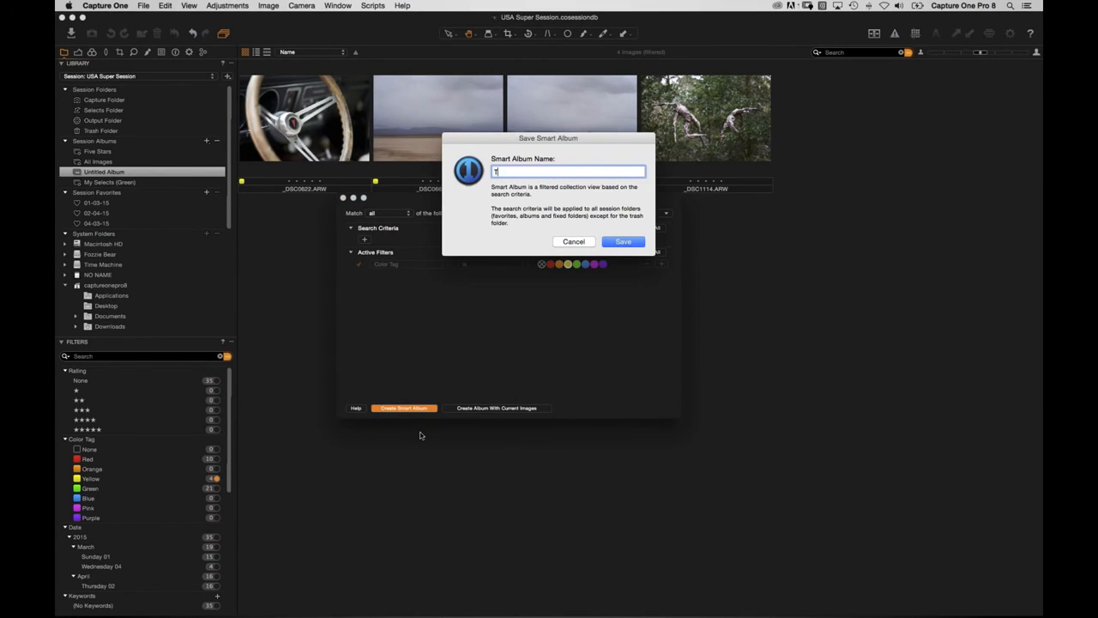
type("o be Decided! (Yellow")
left_click(623, 243)
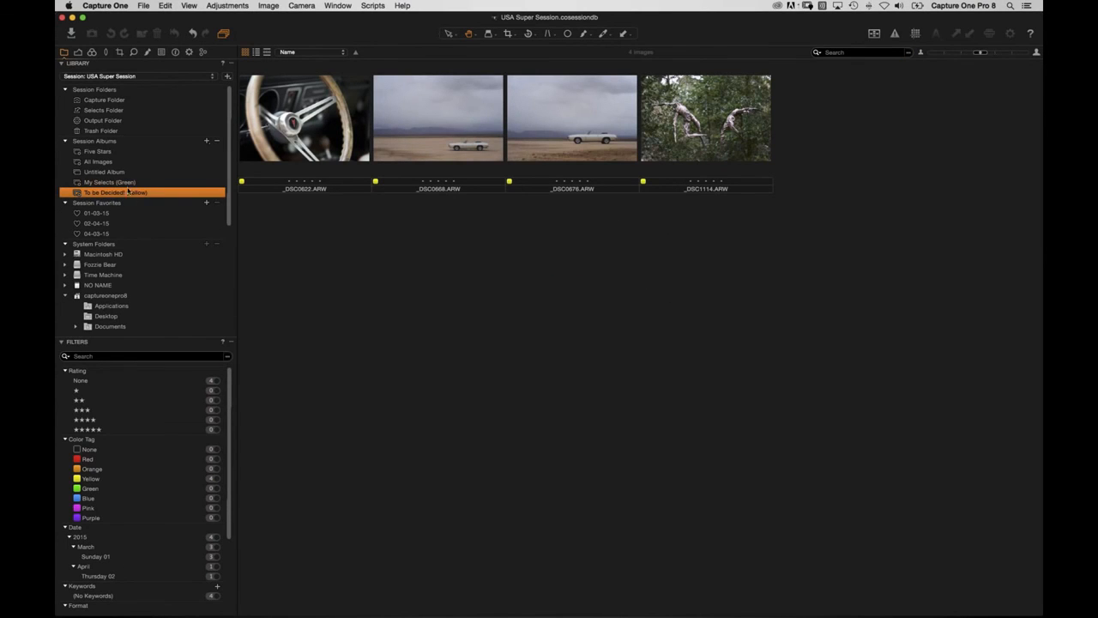
left_click(128, 182)
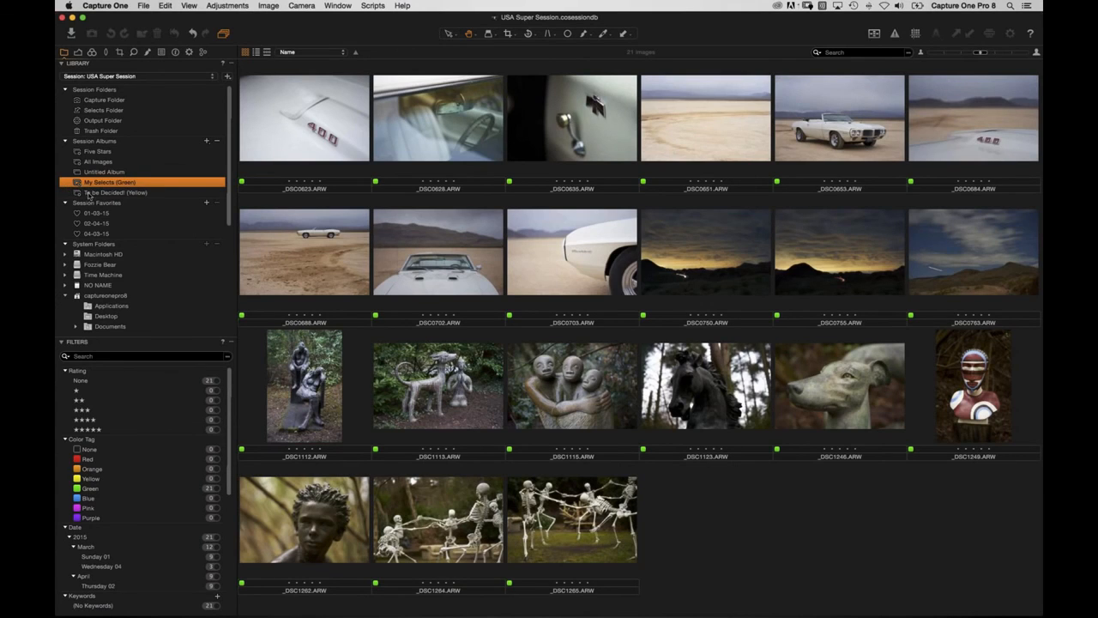
Change _DSC0622's colour tag from yellow to green in the To be Decided! (Yellow) album.
left_click(120, 192)
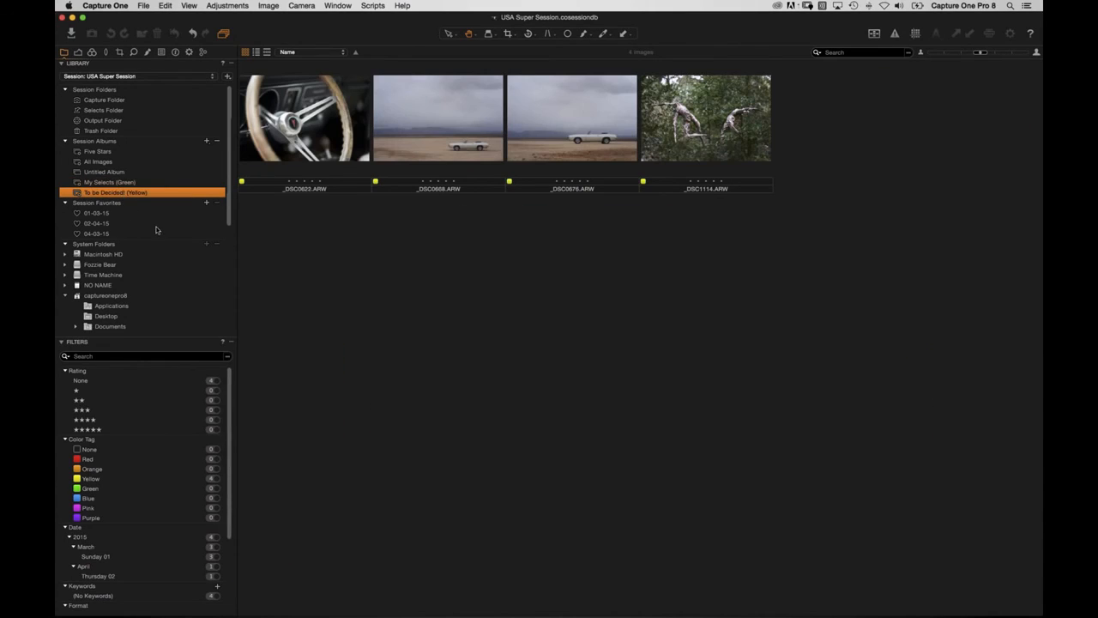
left_click(307, 184)
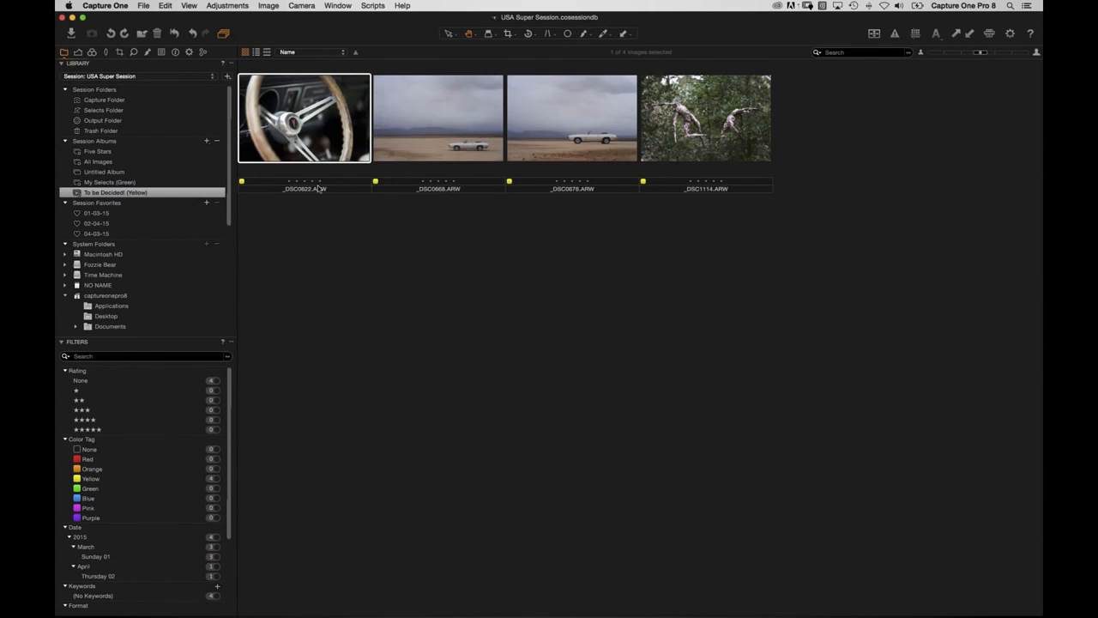
key("plus")
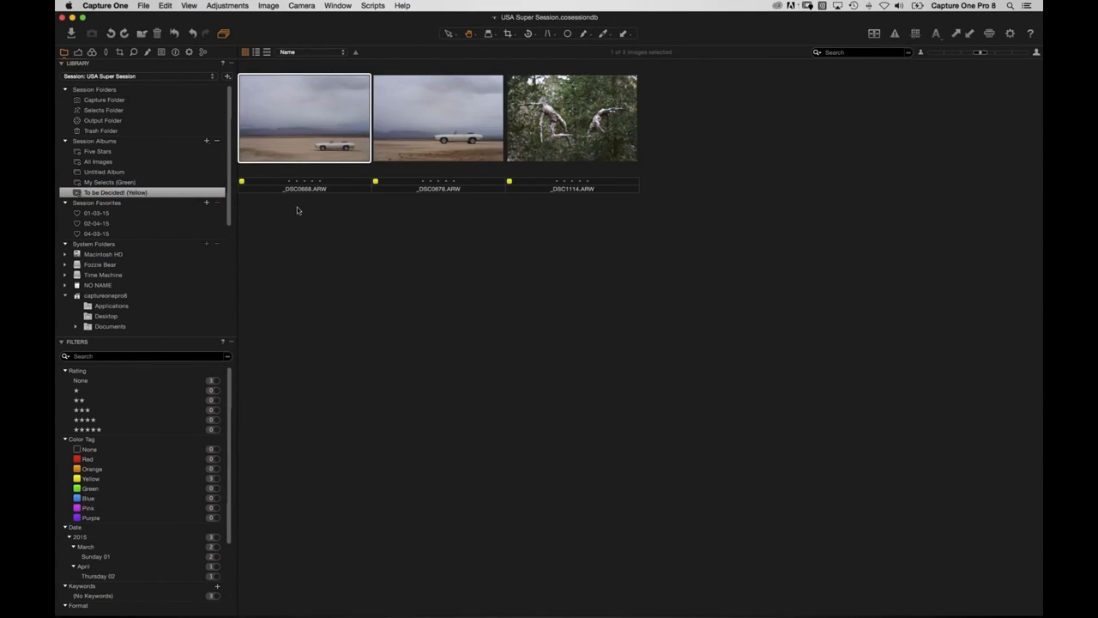
left_click(133, 182)
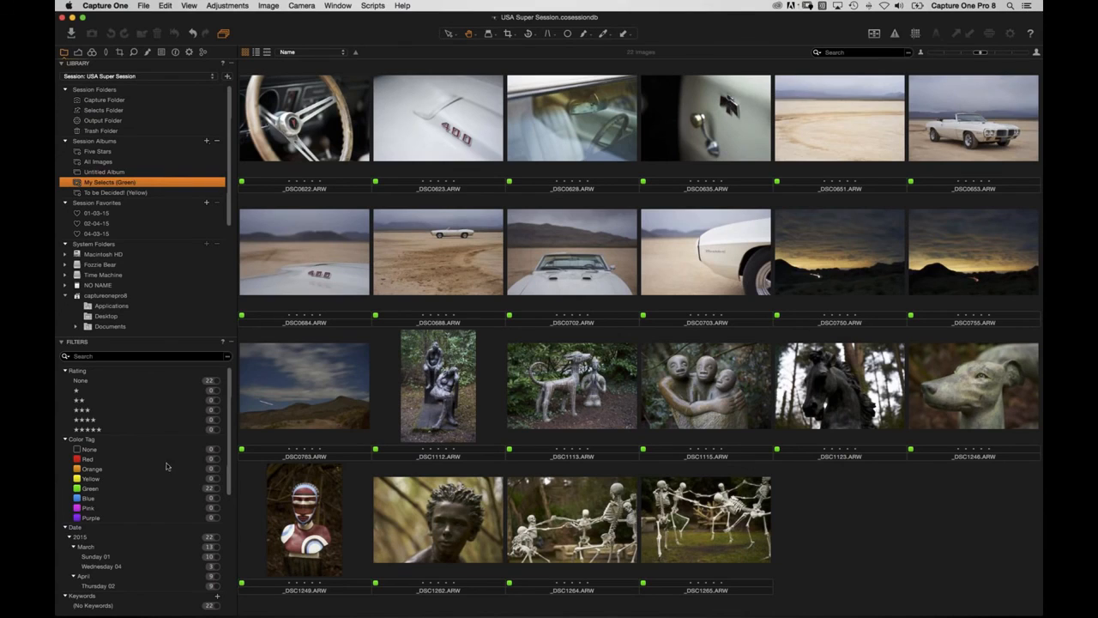
Star-rate nine My Selects (Green) images from 3 to 5 stars, starting with _DSC0622 at 4.
left_click(283, 150)
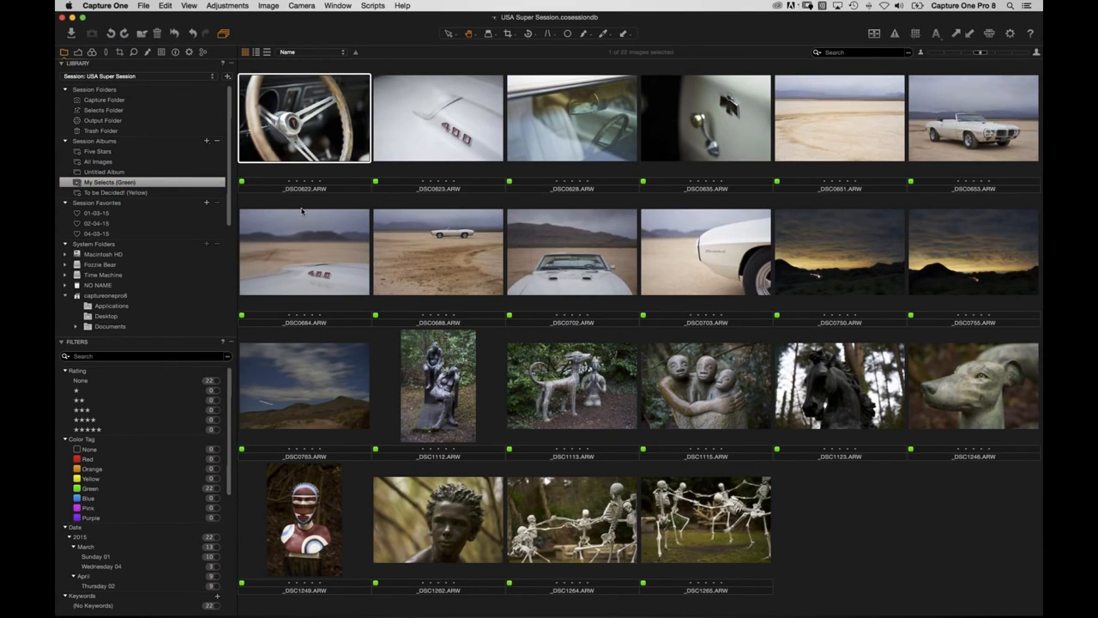
key("4")
key("Right")
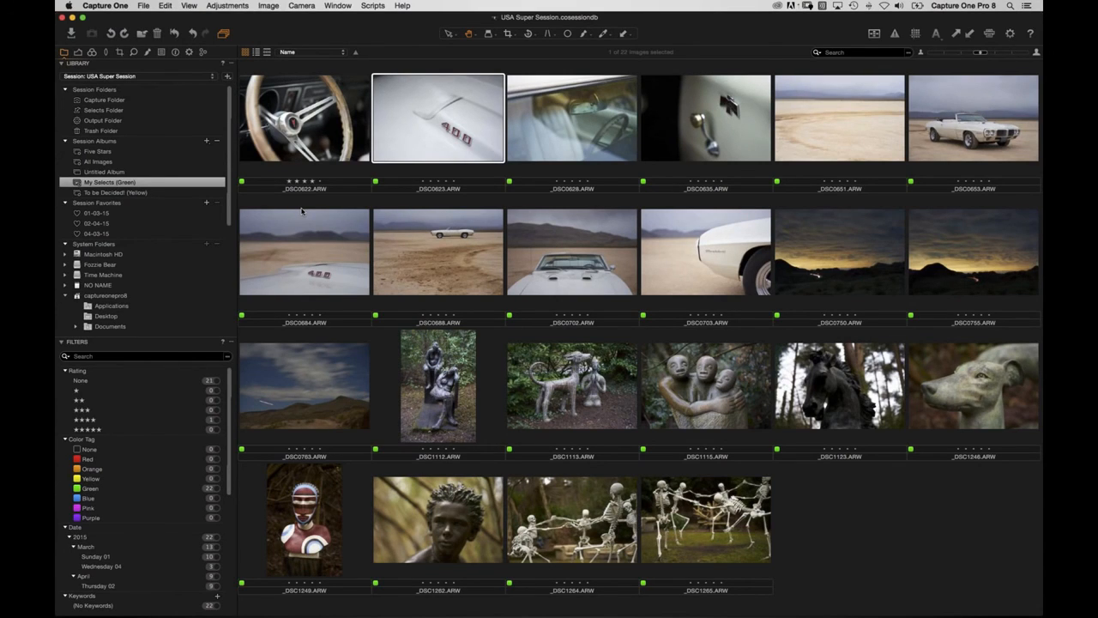
key("Right")
key("5")
key("Right")
key("4")
key("Right")
key("5")
key("Right")
key("3")
key("Right")
key("5")
key("Right")
key("5")
key("Right")
key("3")
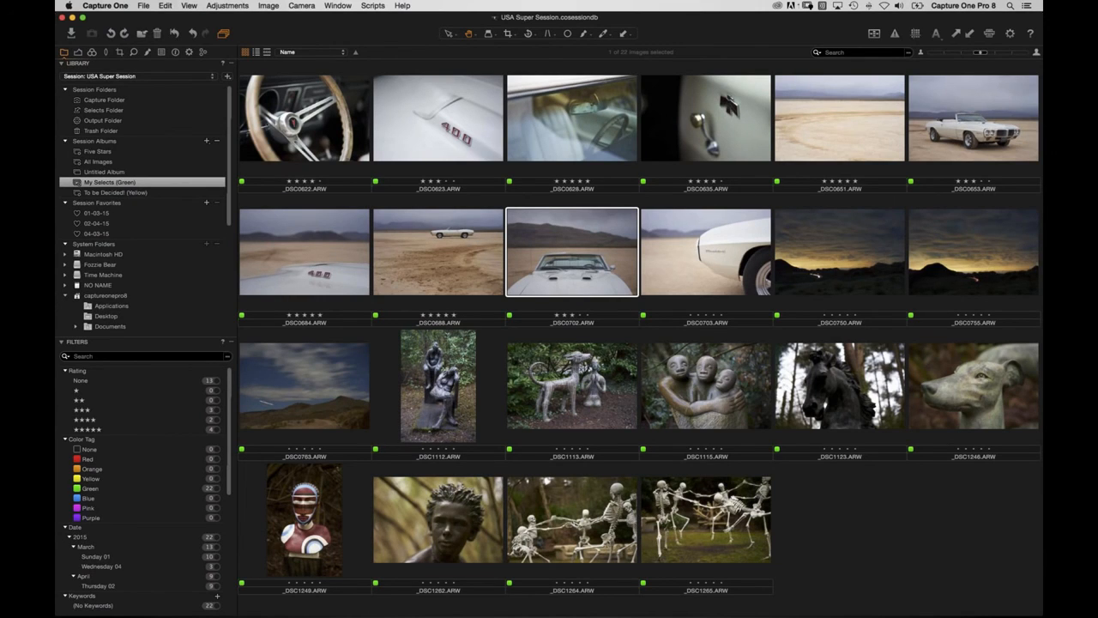
Give the remaining unrated images 2–5 star ratings, then clear the filters to show all 22.
left_click(237, 385)
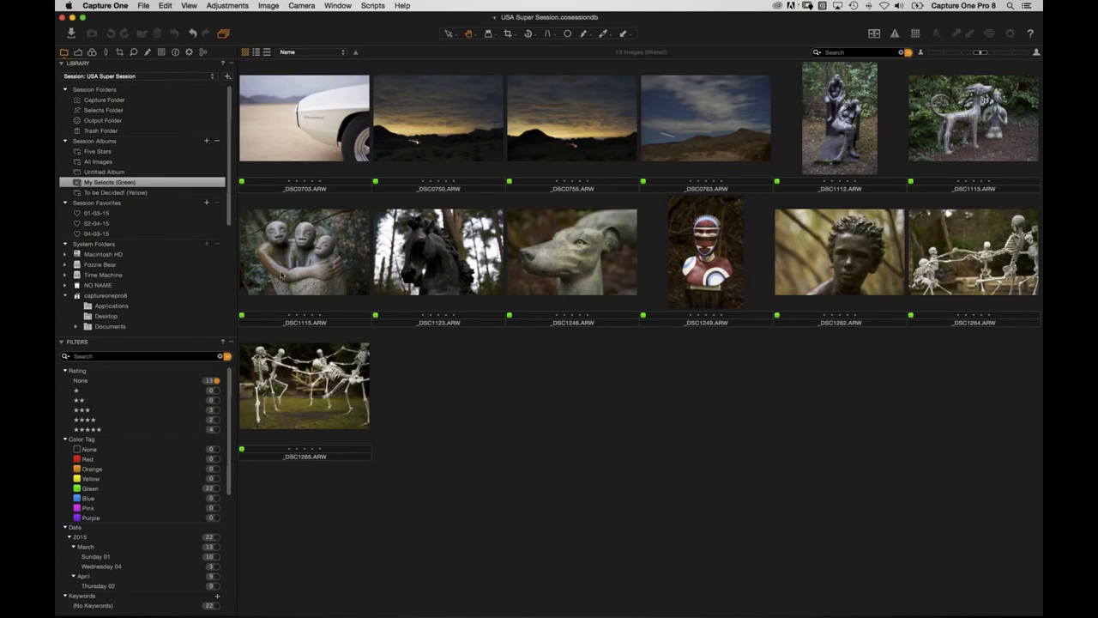
left_click(302, 174)
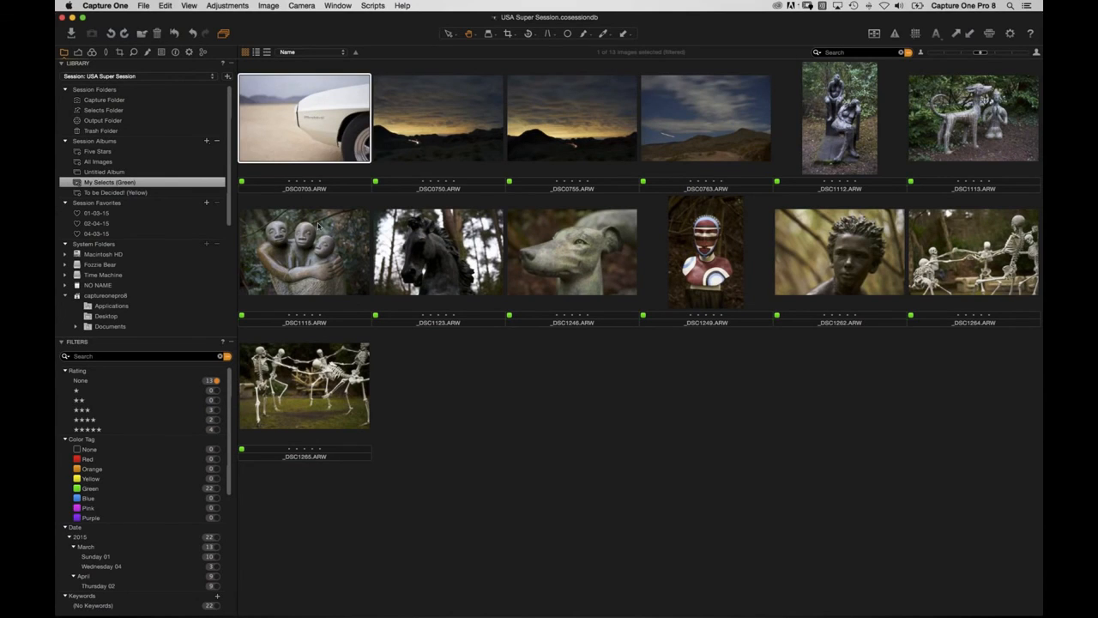
key("5")
key("5")
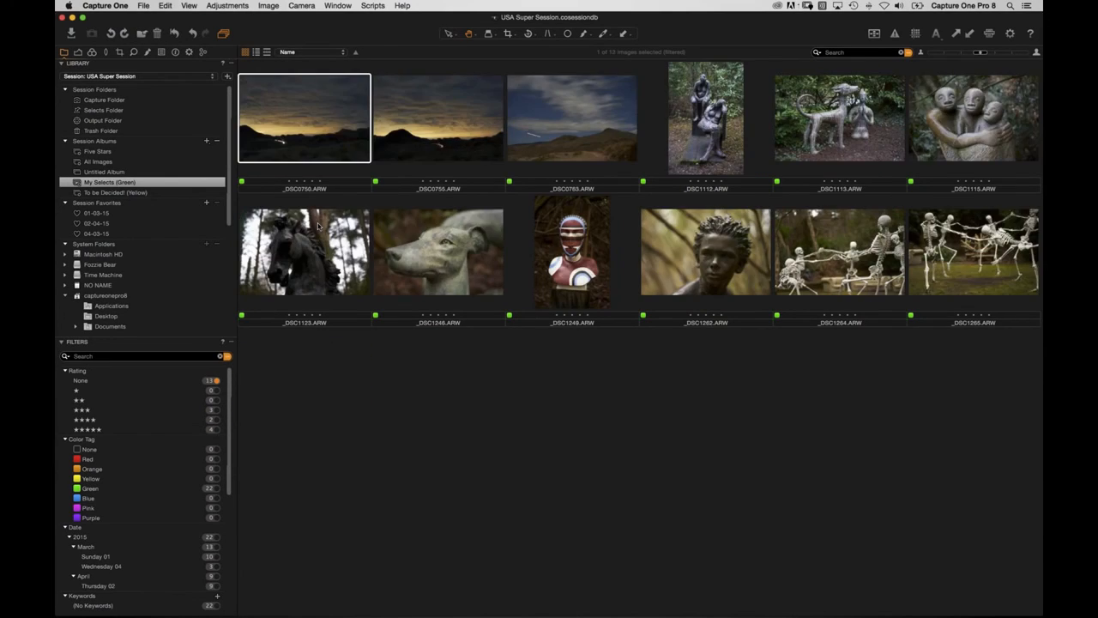
key("4")
key("4")
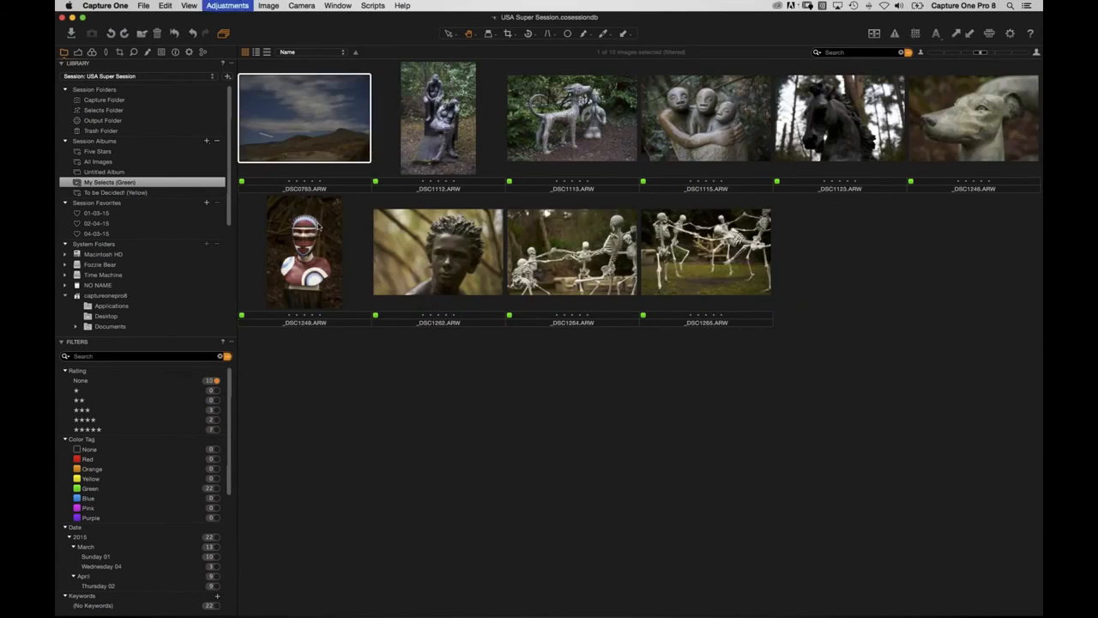
key("3")
key("3")
key("3")
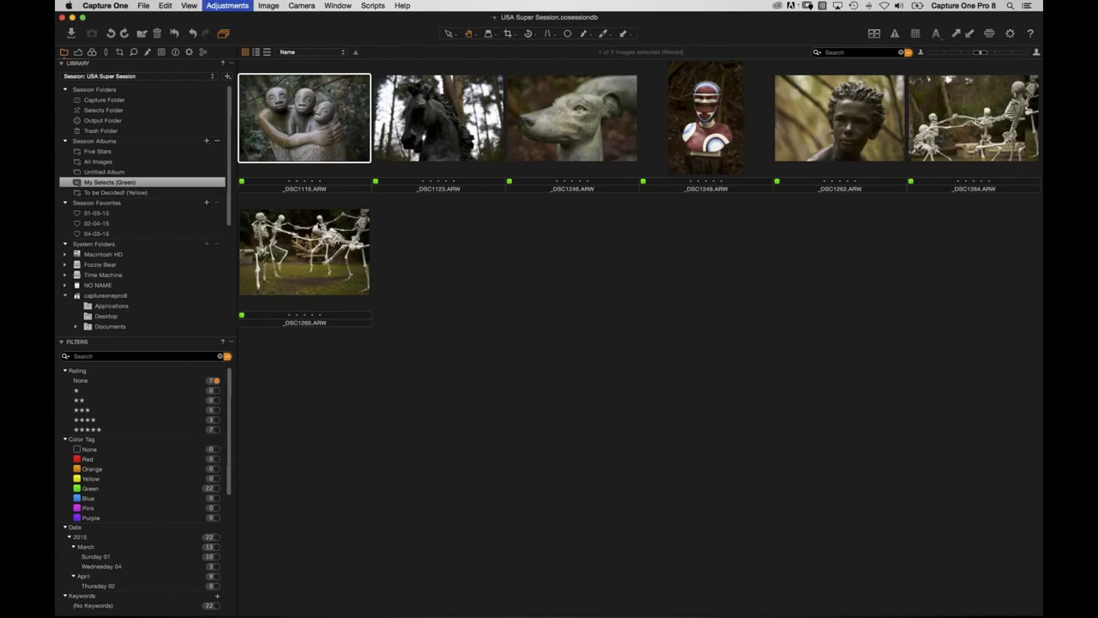
key("2")
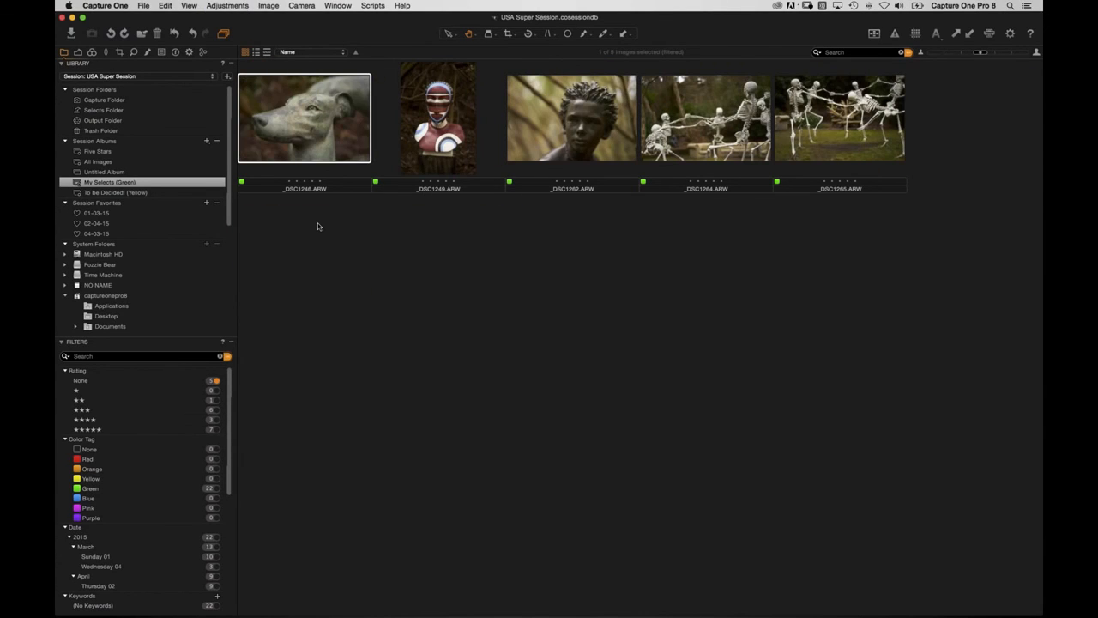
key("3")
key("4")
key("4")
key("5")
key("5")
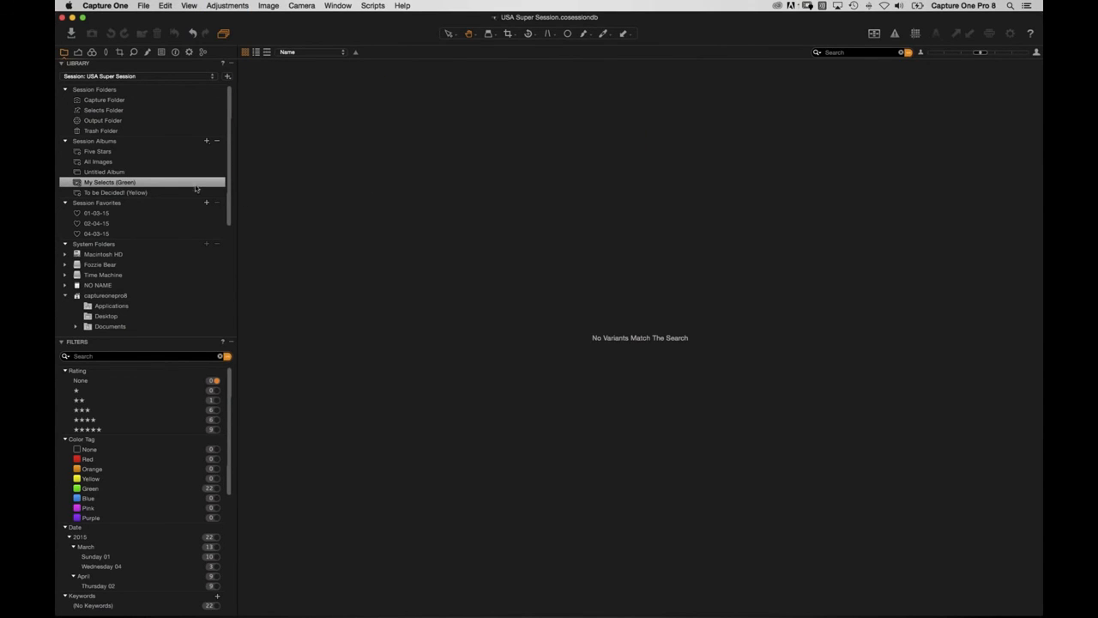
left_click(222, 356)
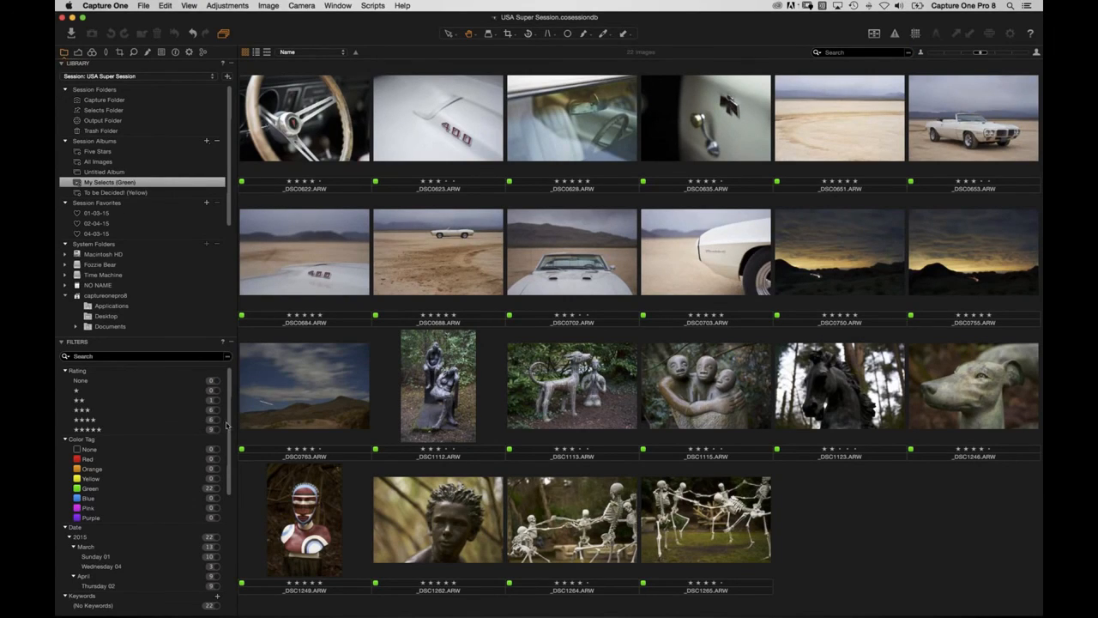
Filter by Green tag and five stars, then open Untitled Album with its three yellow-tagged images.
left_click(213, 489)
left_click(216, 429)
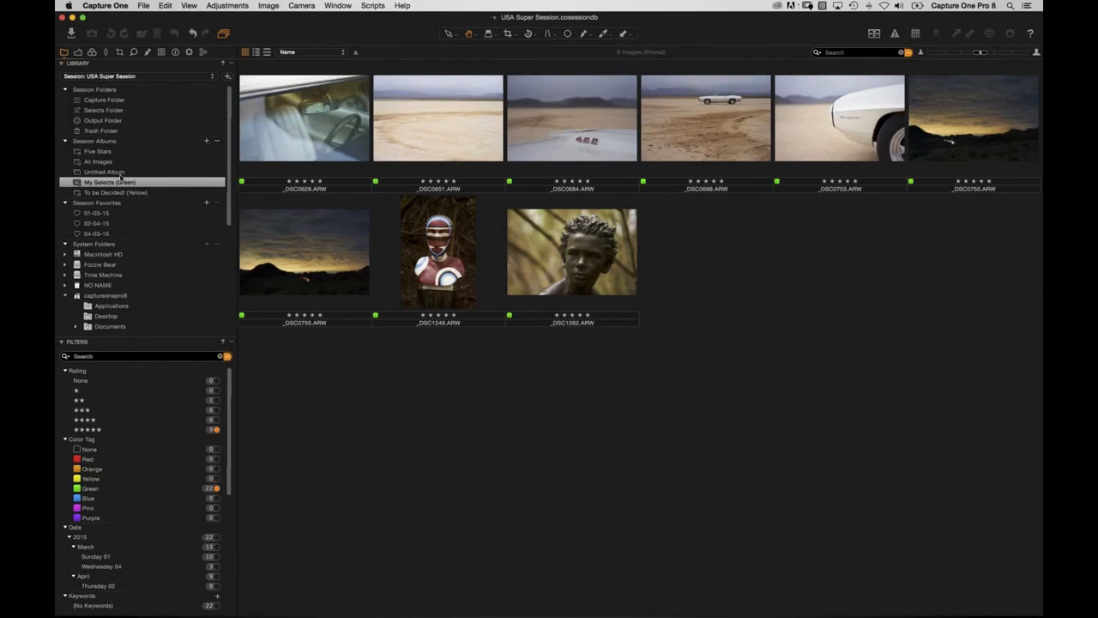
left_click_drag(112, 172, 122, 183)
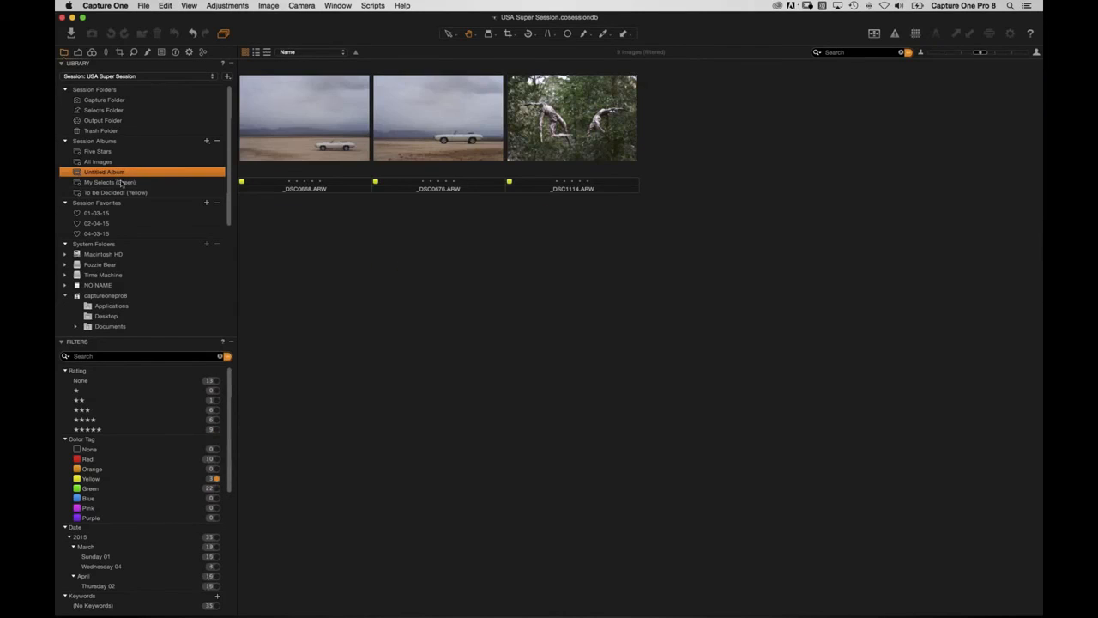
Clear the Untitled Album filters and select all 35 images for output processing.
left_click(219, 357)
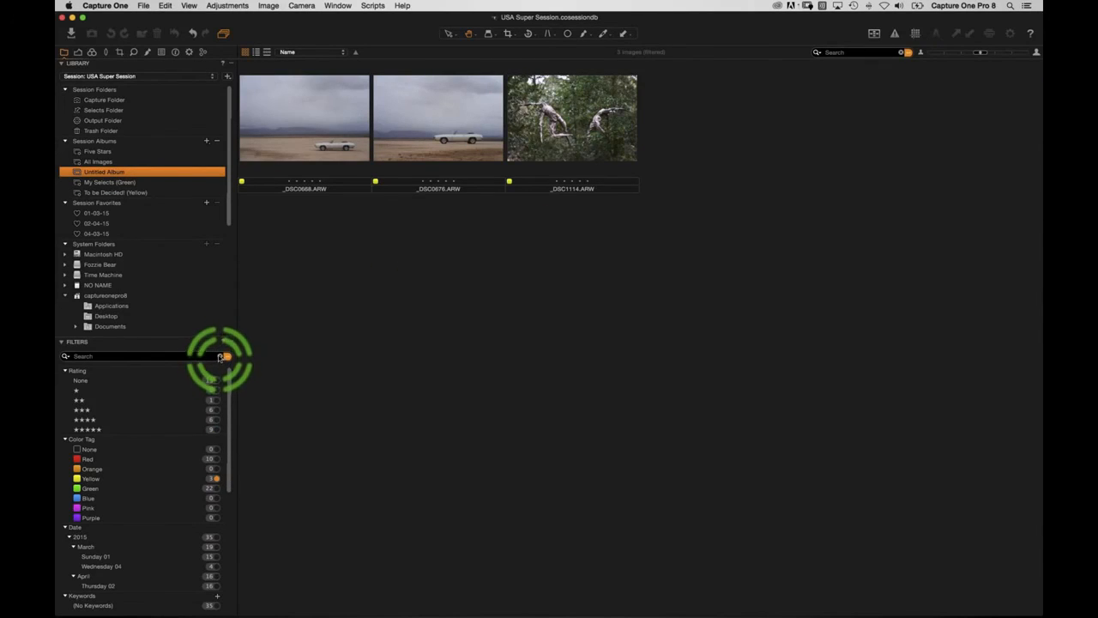
scroll(484, 357, "down", 5)
scroll(484, 357, "up", 5)
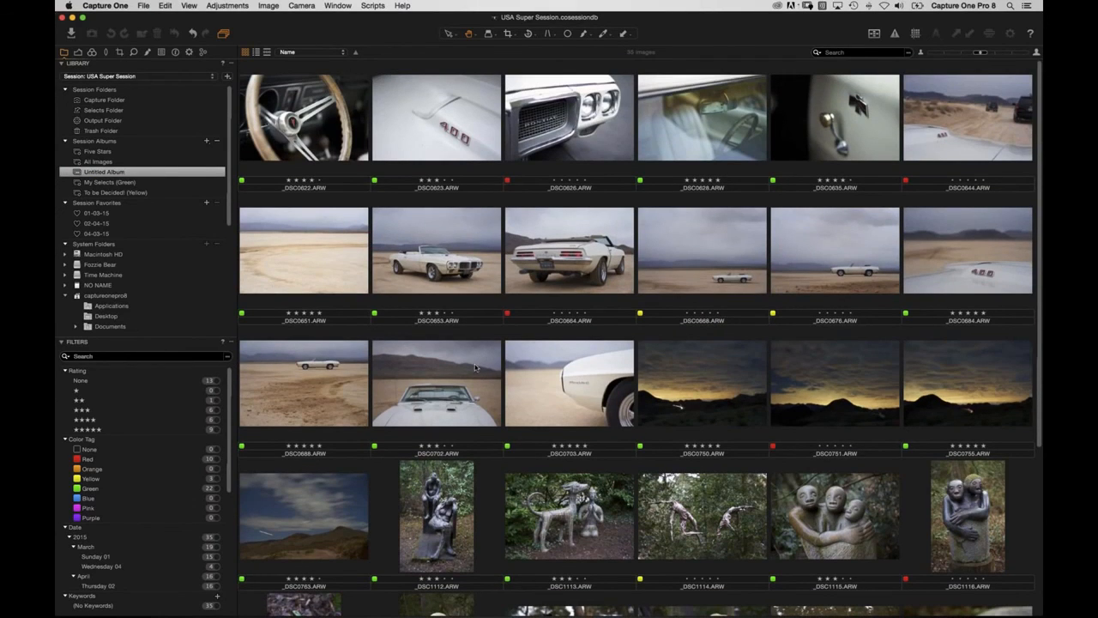
left_click(473, 374)
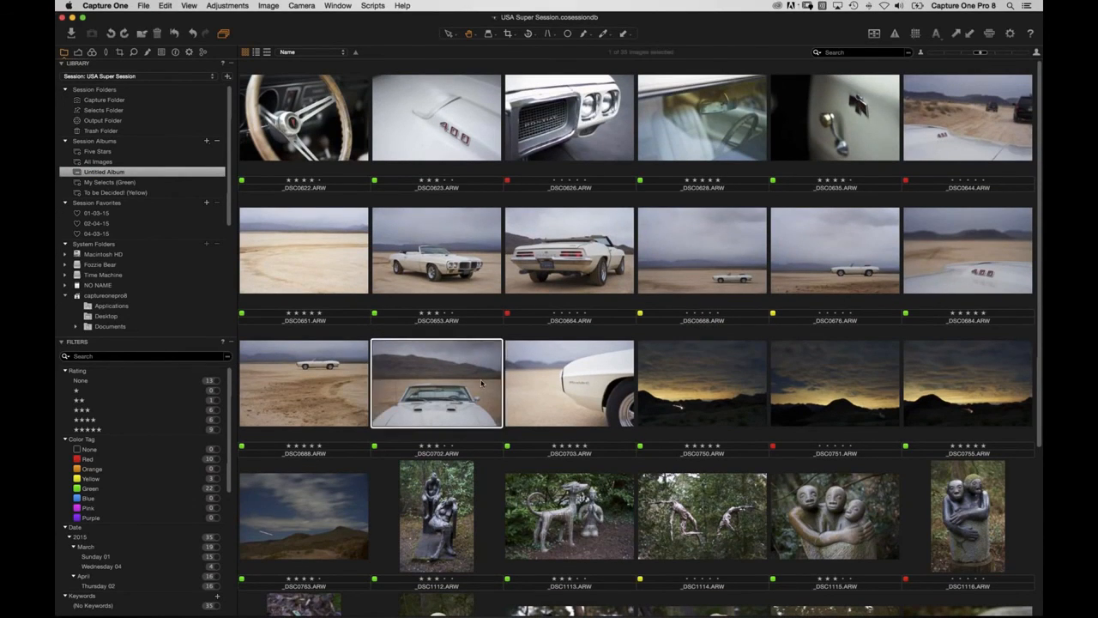
key("super+a")
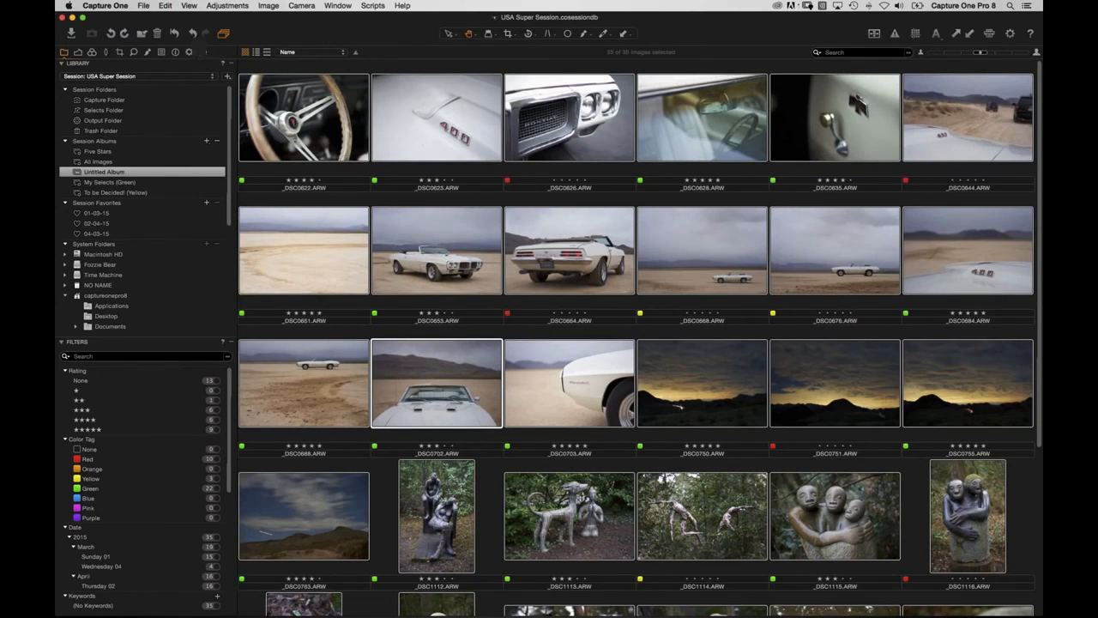
left_click(189, 51)
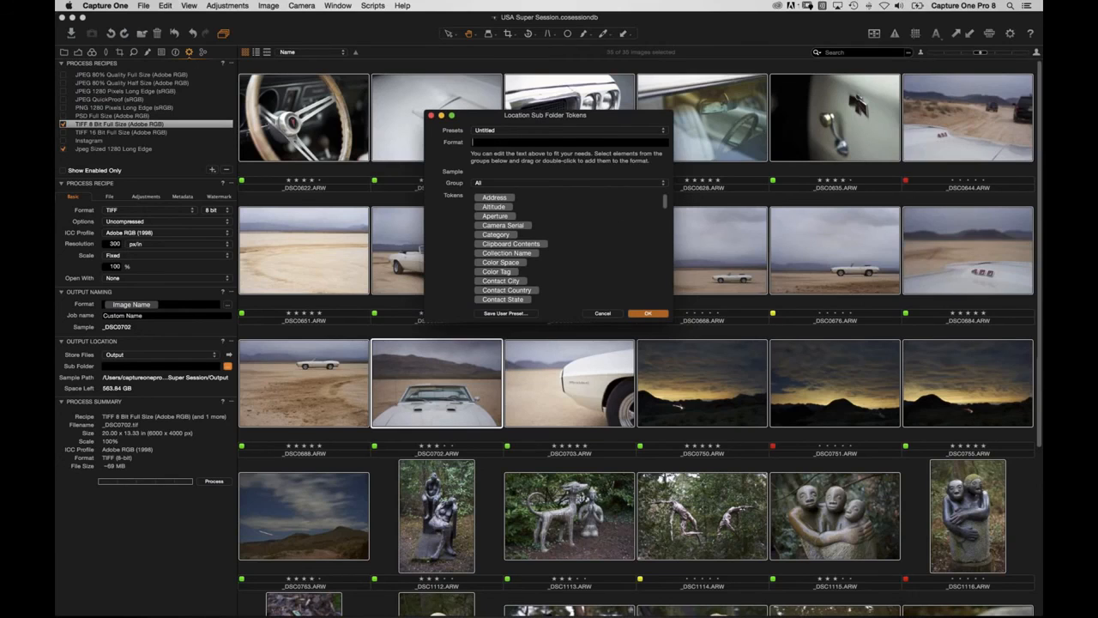
Build the sub folder format Session Sub Path / Color Tag, giving sample 01-03-15/Green.
left_click_drag(666, 203, 667, 307)
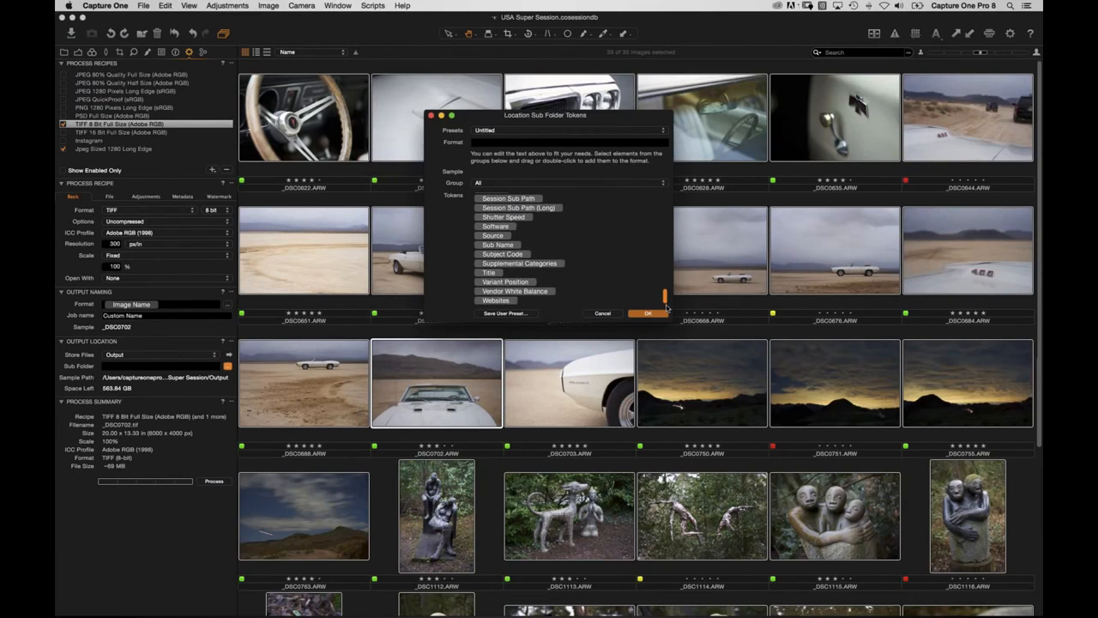
scroll(515, 240, "up", 3)
left_click(508, 221)
left_click_drag(508, 222, 514, 146)
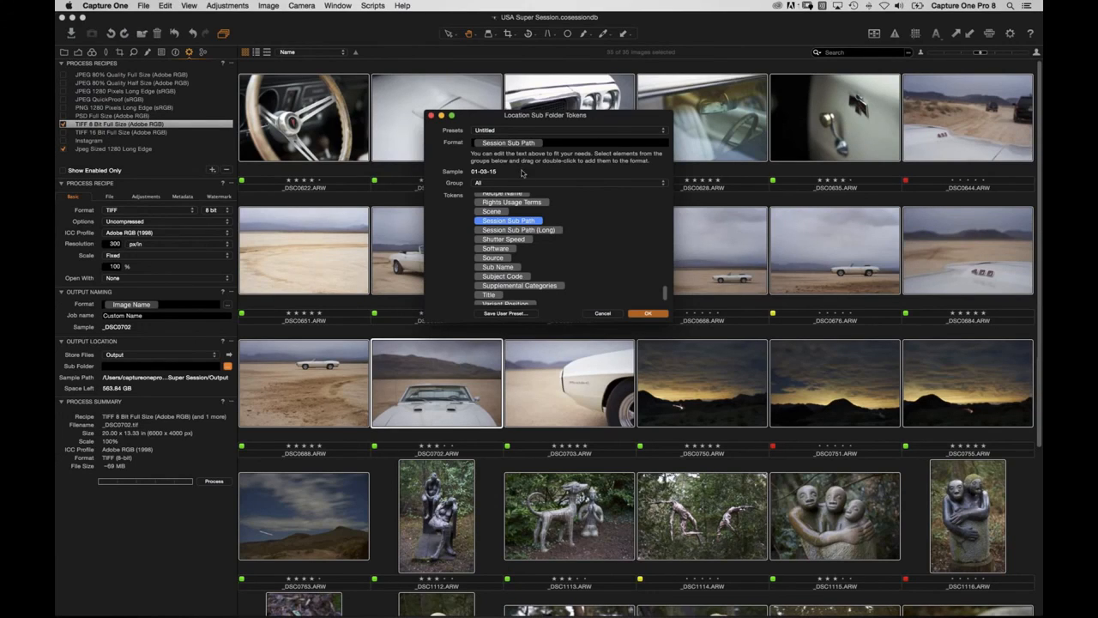
left_click(560, 142)
type("/")
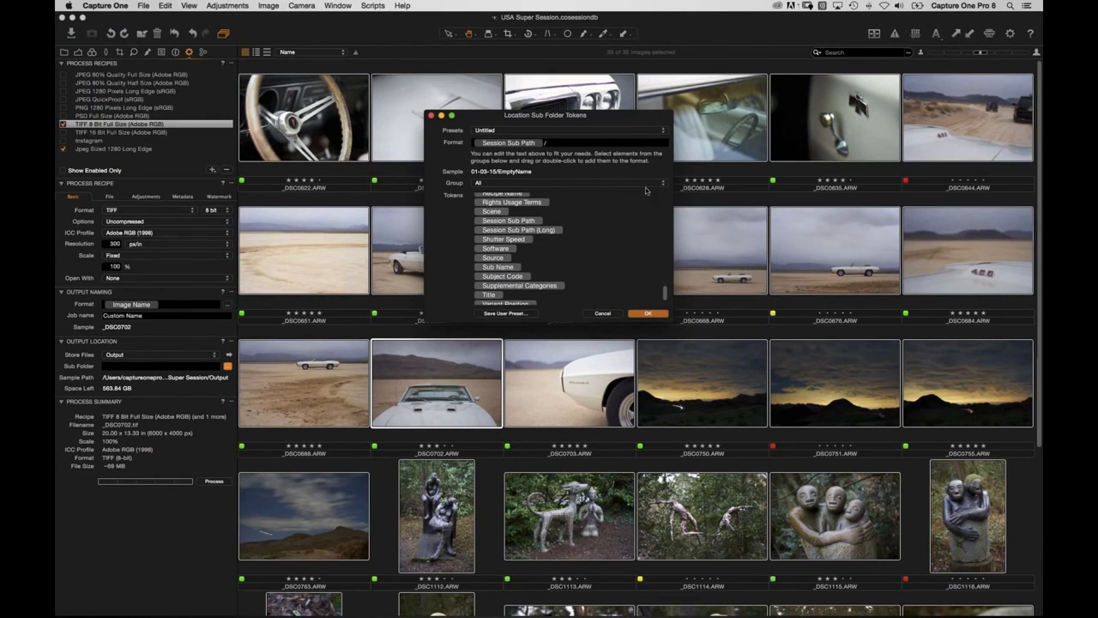
left_click_drag(666, 301, 664, 202)
left_click(498, 245)
left_click_drag(498, 248, 581, 144)
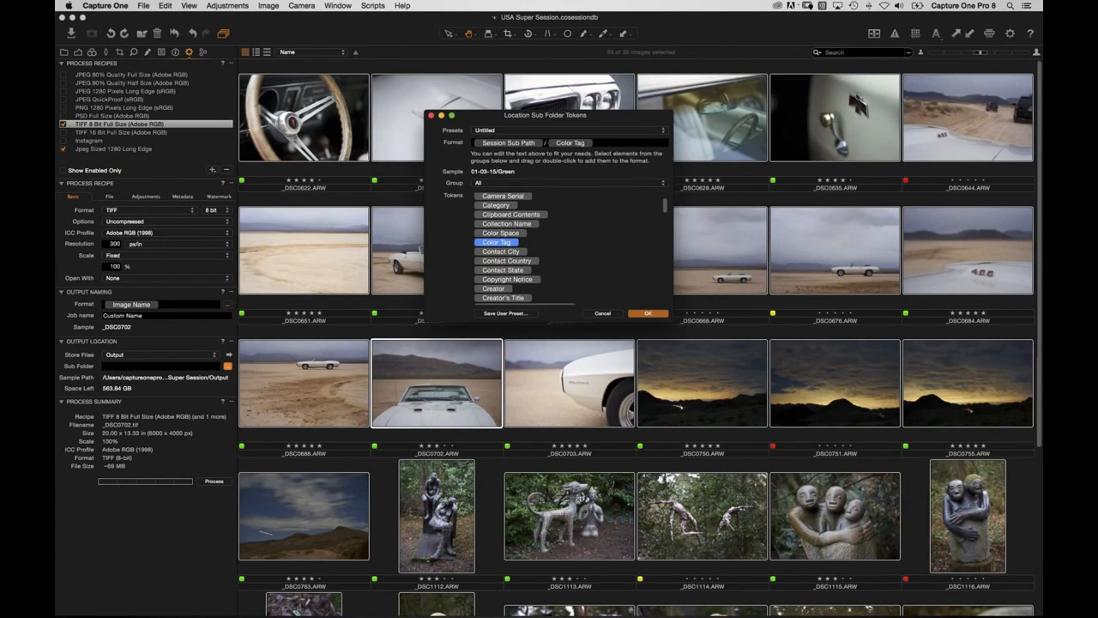
Append / and the Rating token from Metadata - Basic after Color Tag.
left_click(611, 144)
type("/")
left_click_drag(667, 209, 667, 237)
left_click(501, 184)
left_click(497, 200)
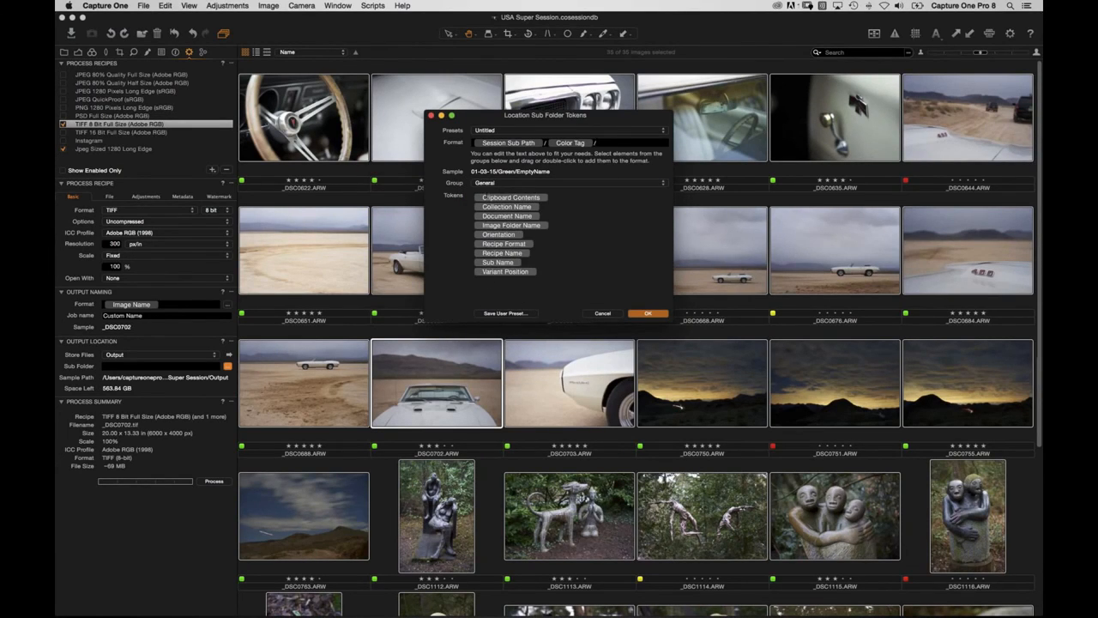
left_click(493, 183)
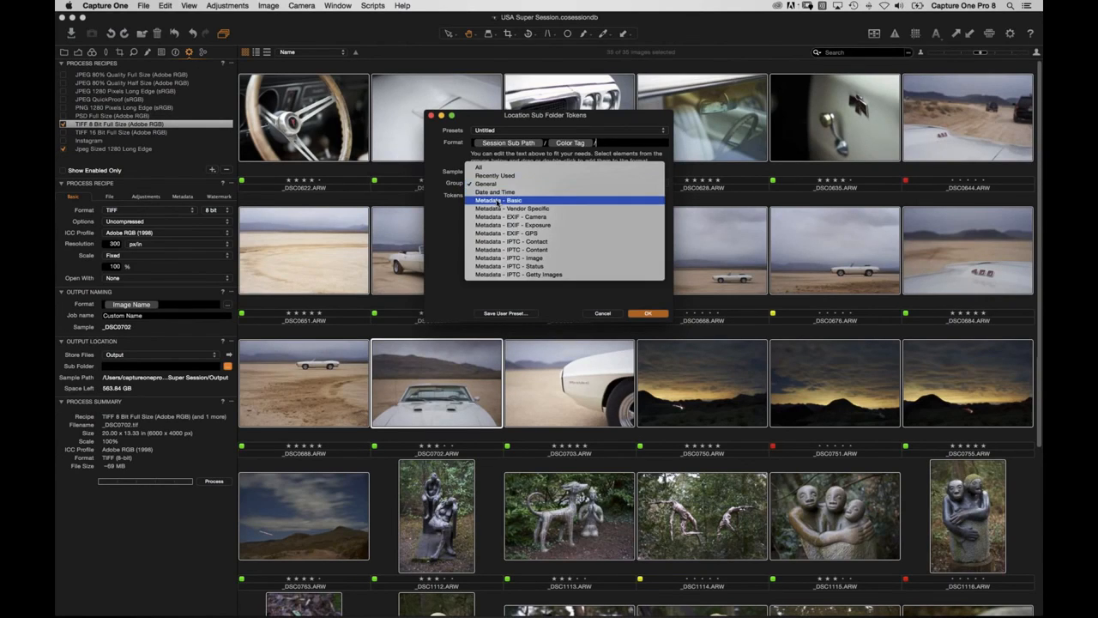
left_click(496, 196)
left_click_drag(494, 244, 626, 148)
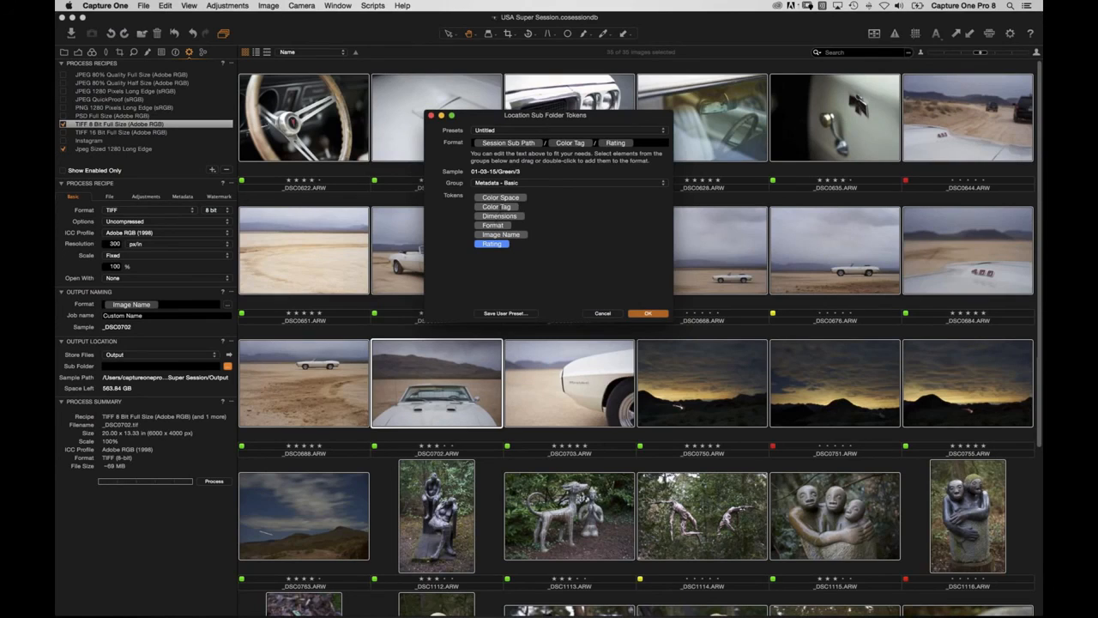
Insert the General Recipe Name token and / before Color Tag, and confirm the format.
left_click(495, 184)
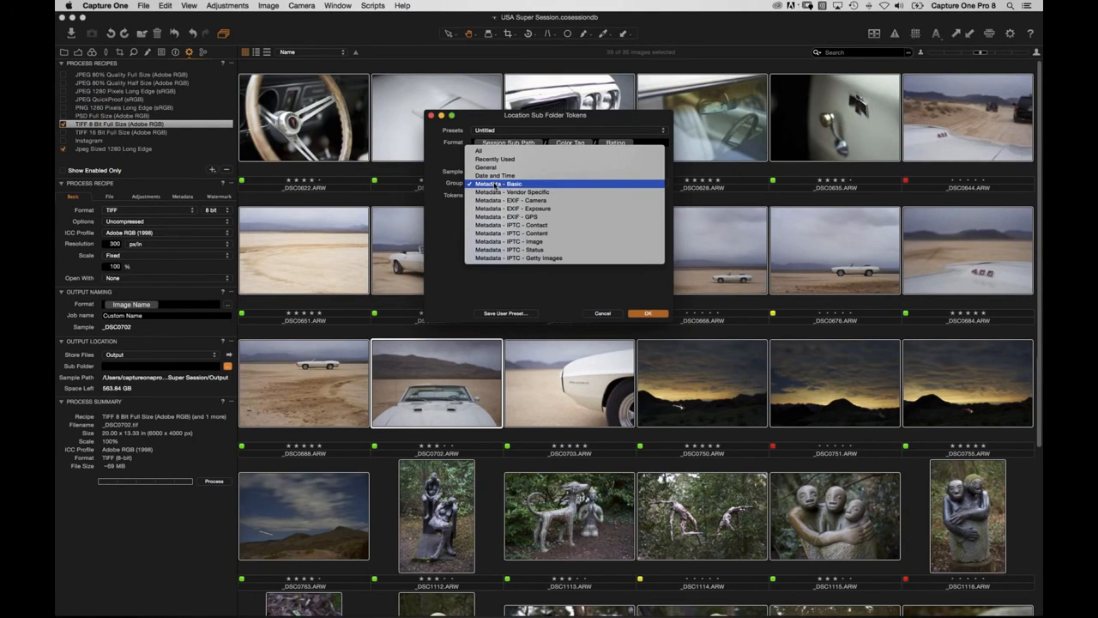
left_click(486, 168)
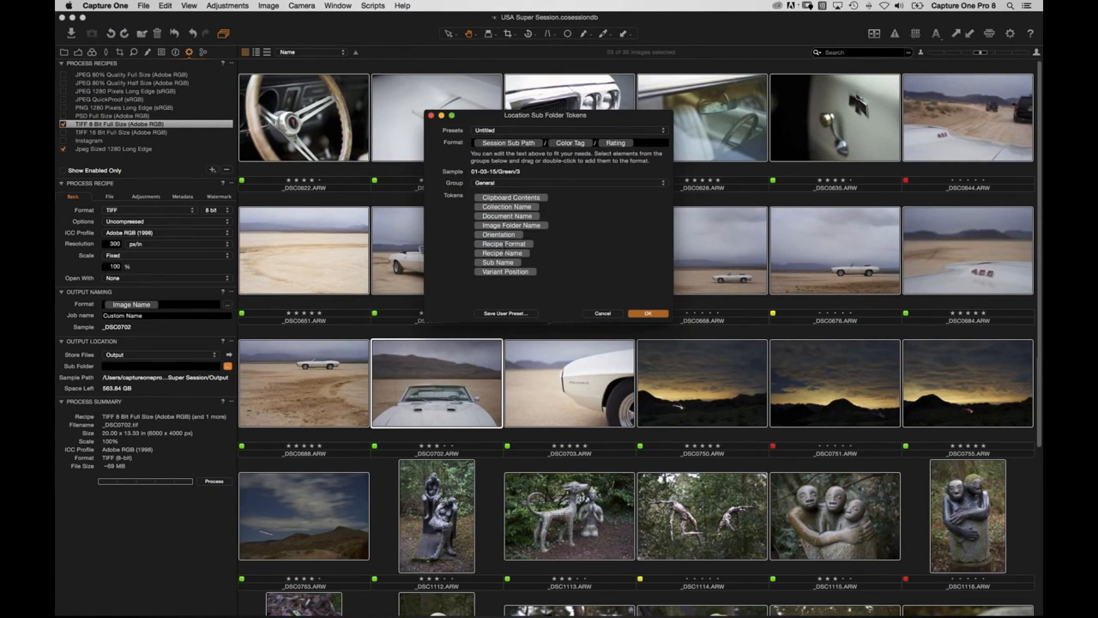
left_click_drag(495, 256, 549, 144)
left_click(613, 144)
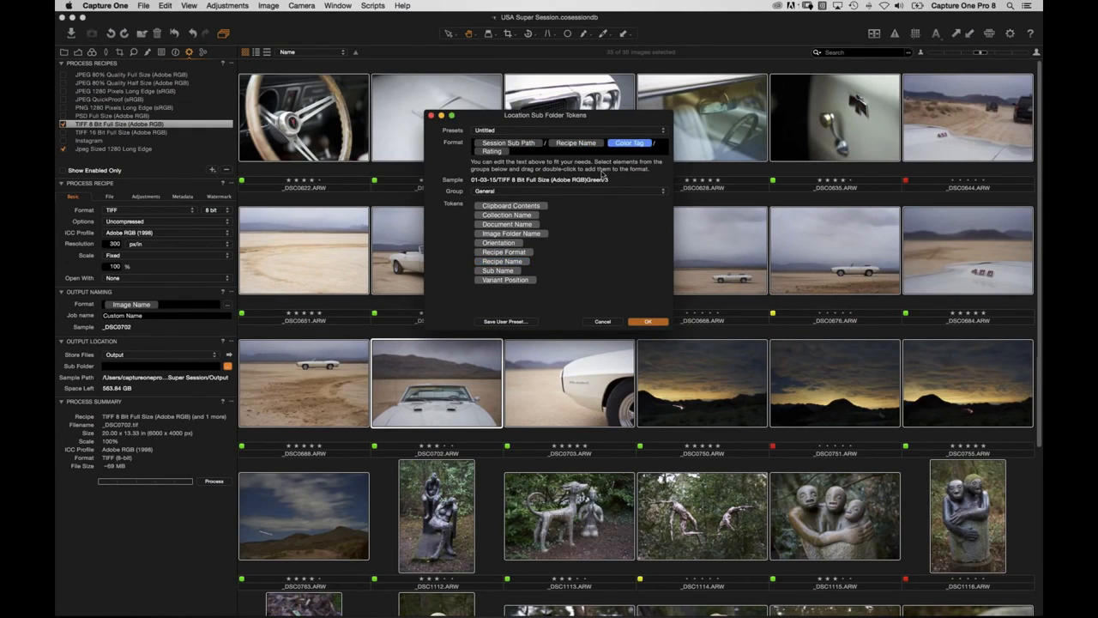
key("Left")
type("/")
left_click(650, 322)
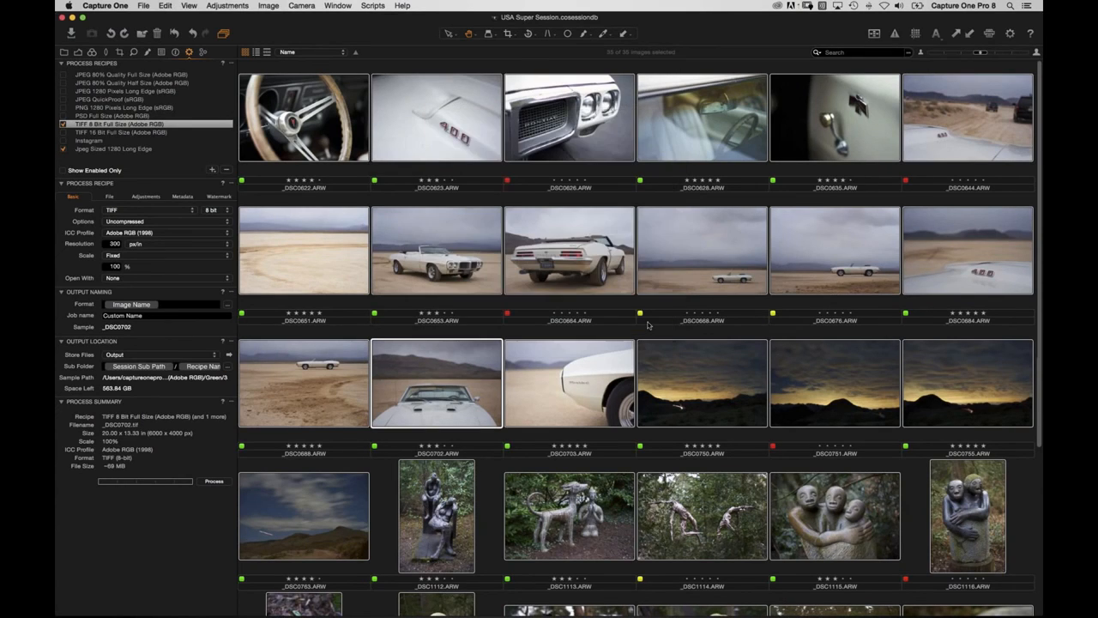
Process the images and open the output to 01-03-15 › Jpeg Sized 1280 Long Edge › Green › 3.
left_click(214, 481)
left_click(229, 356)
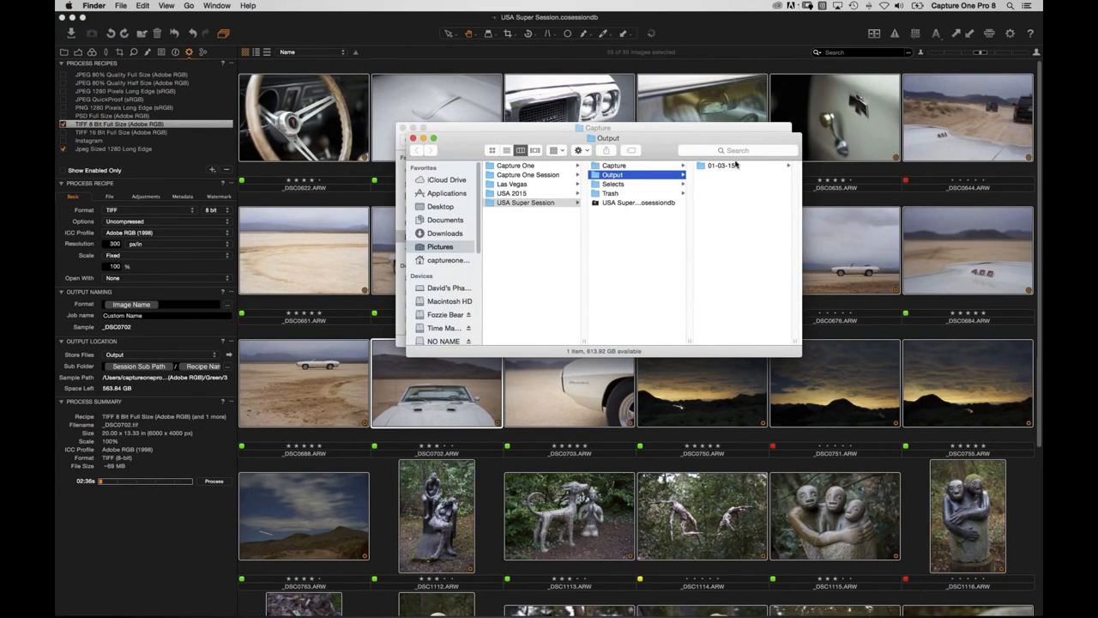
left_click(726, 168)
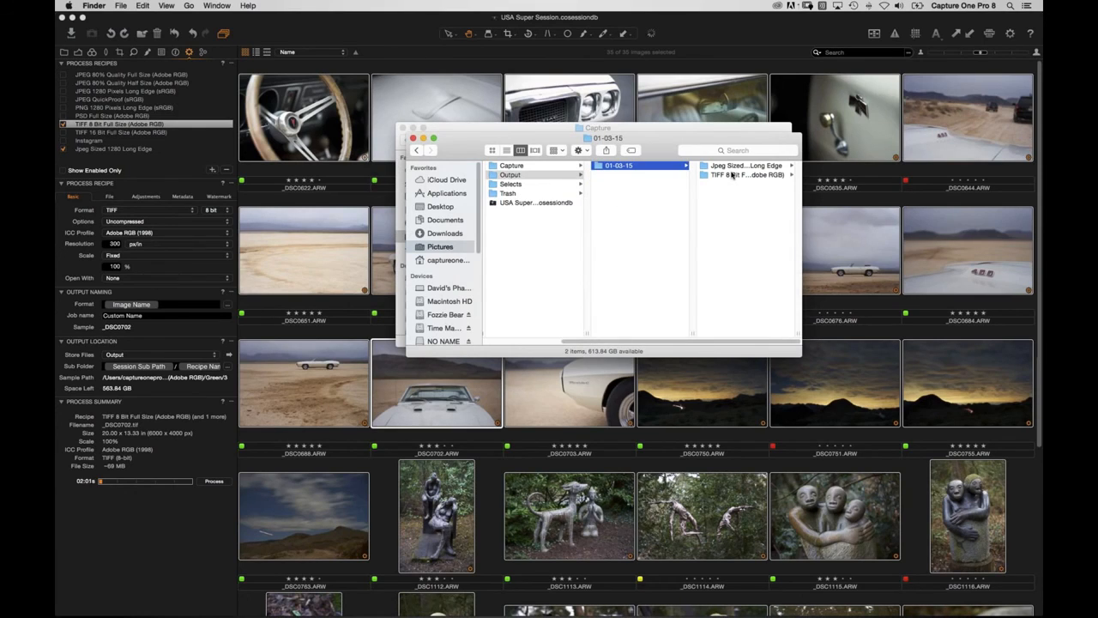
left_click(731, 170)
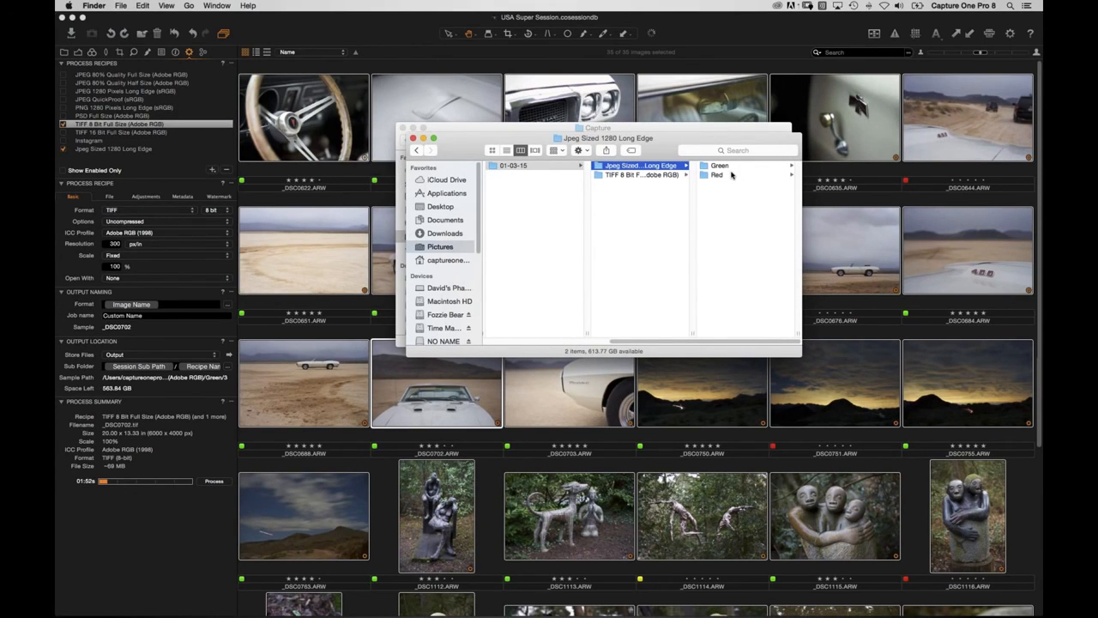
left_click(730, 169)
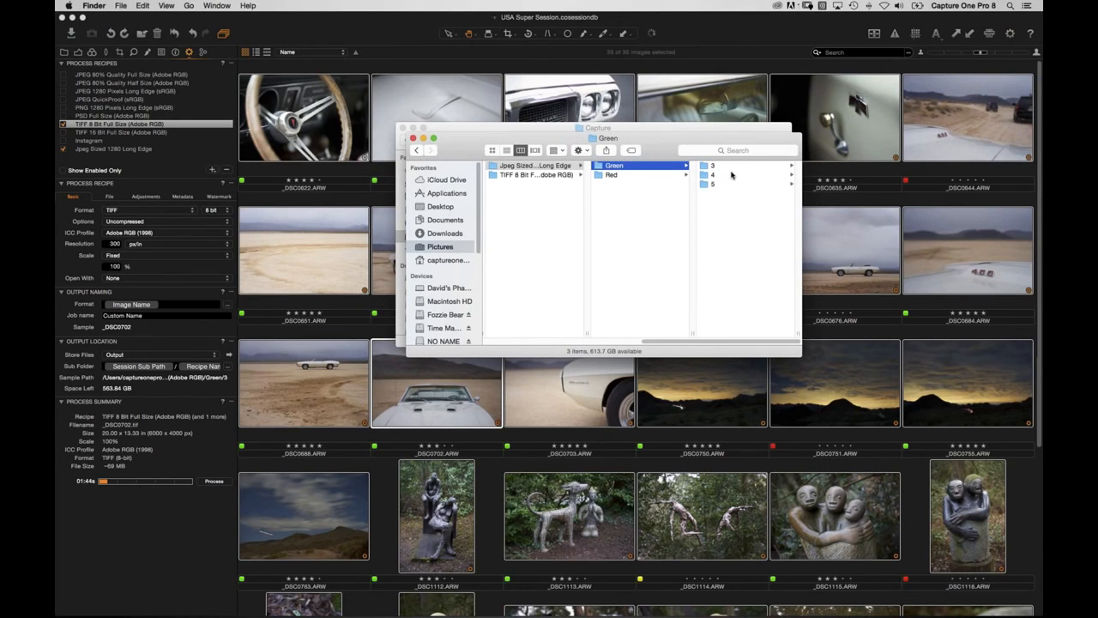
left_click(730, 171)
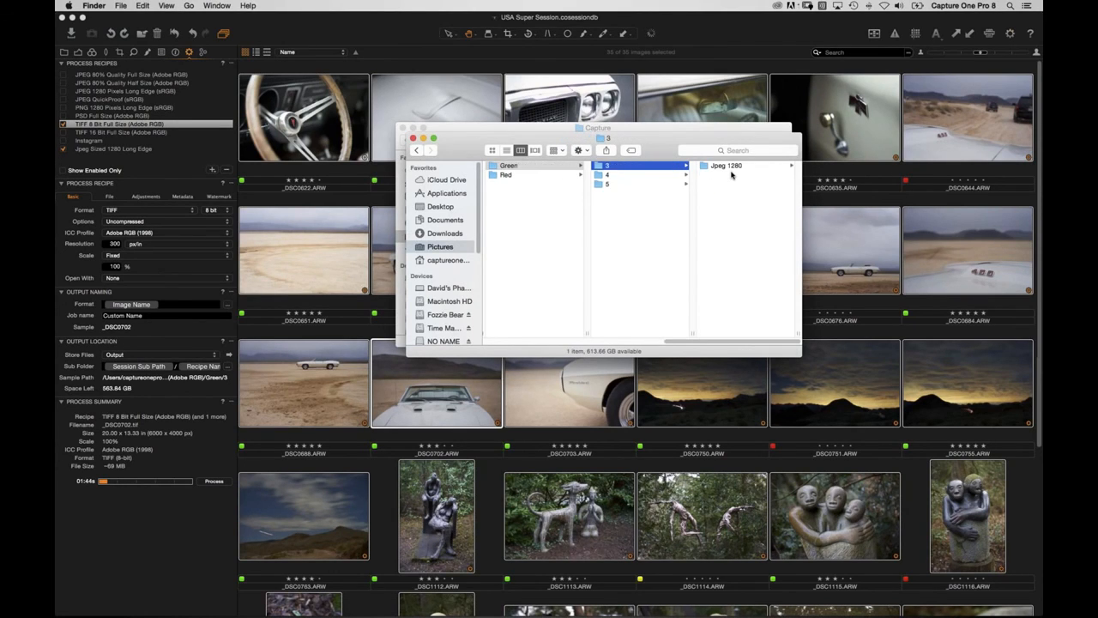
Browse rating folders 3 and 4, then select the Jpeg Sized 1280 Long Edge recipe in Capture One.
key("Down")
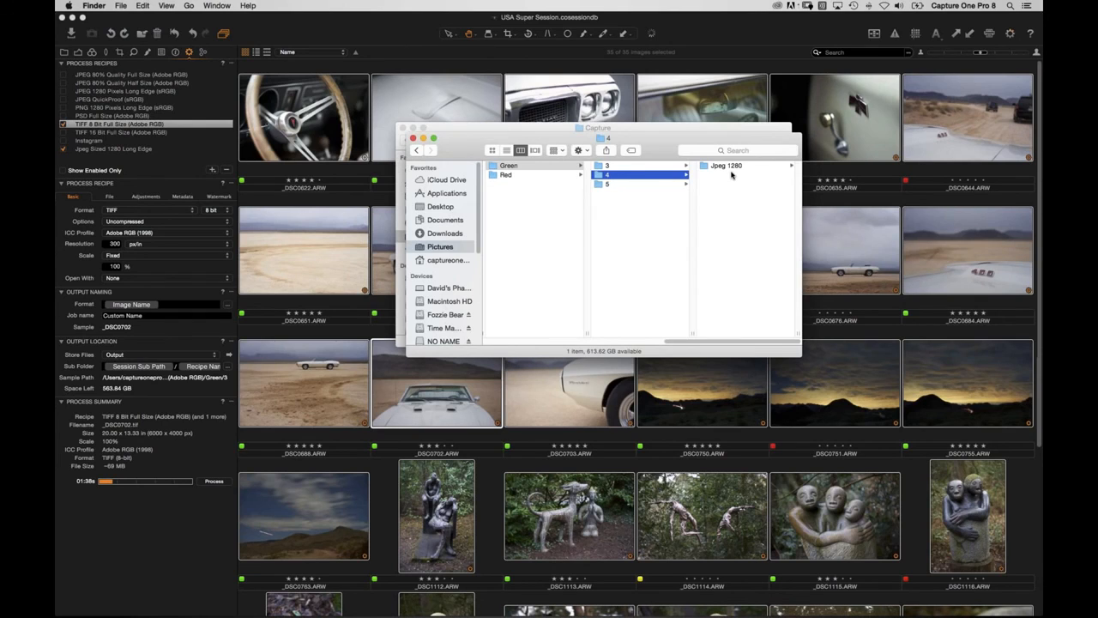
key("Down")
key("Up")
key("Up")
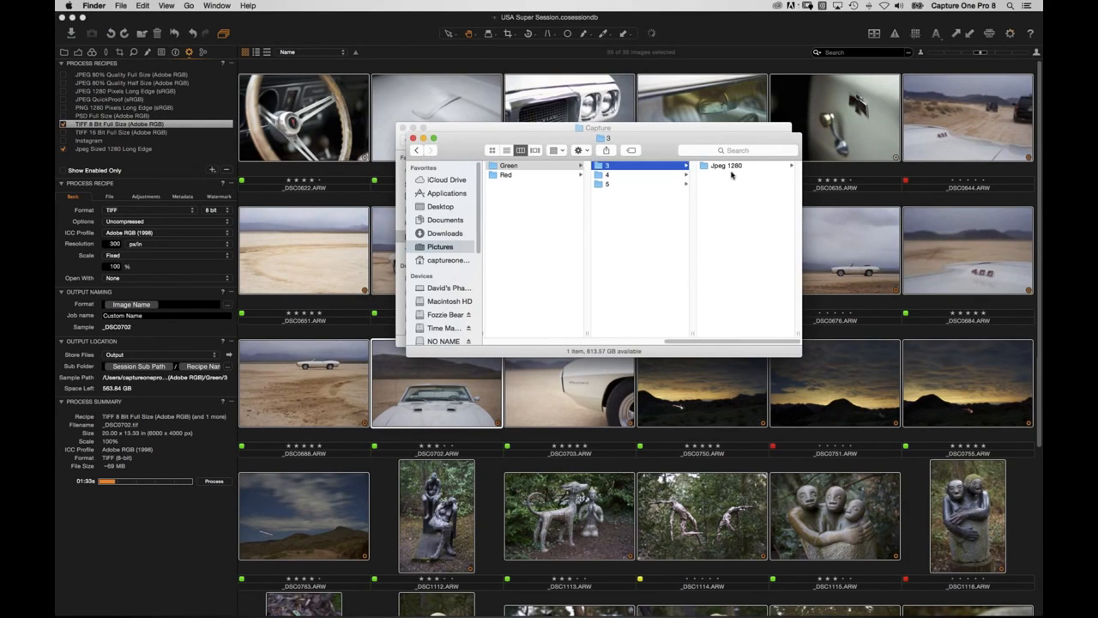
left_click(92, 154)
left_click(92, 150)
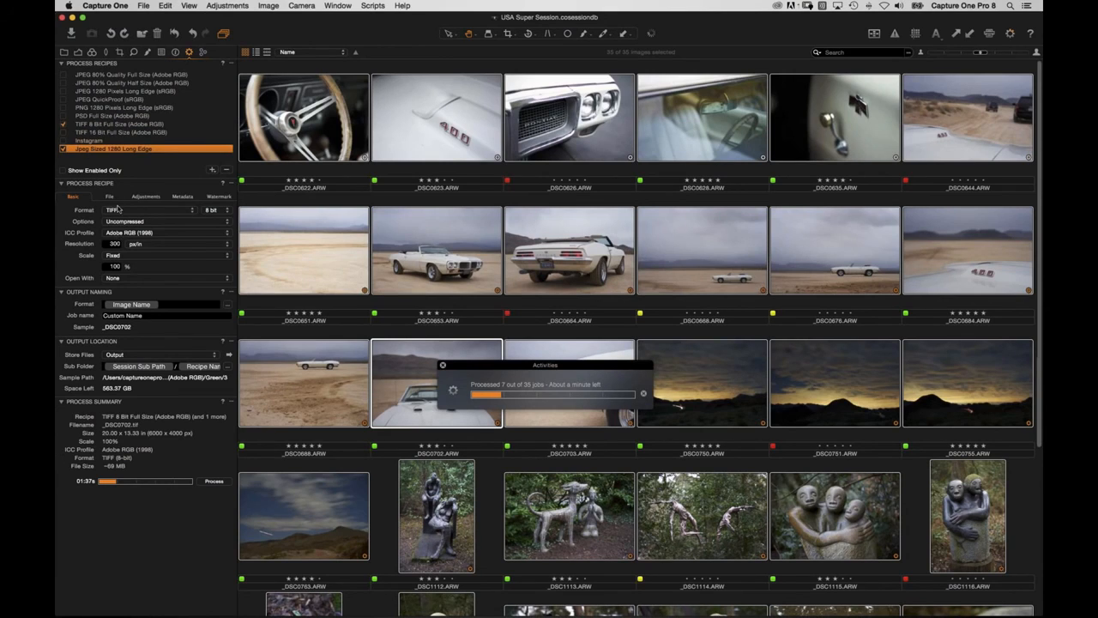
Show the Jpeg recipe's File settings, then select the 01-03-15 output folder in Finder.
left_click(109, 197)
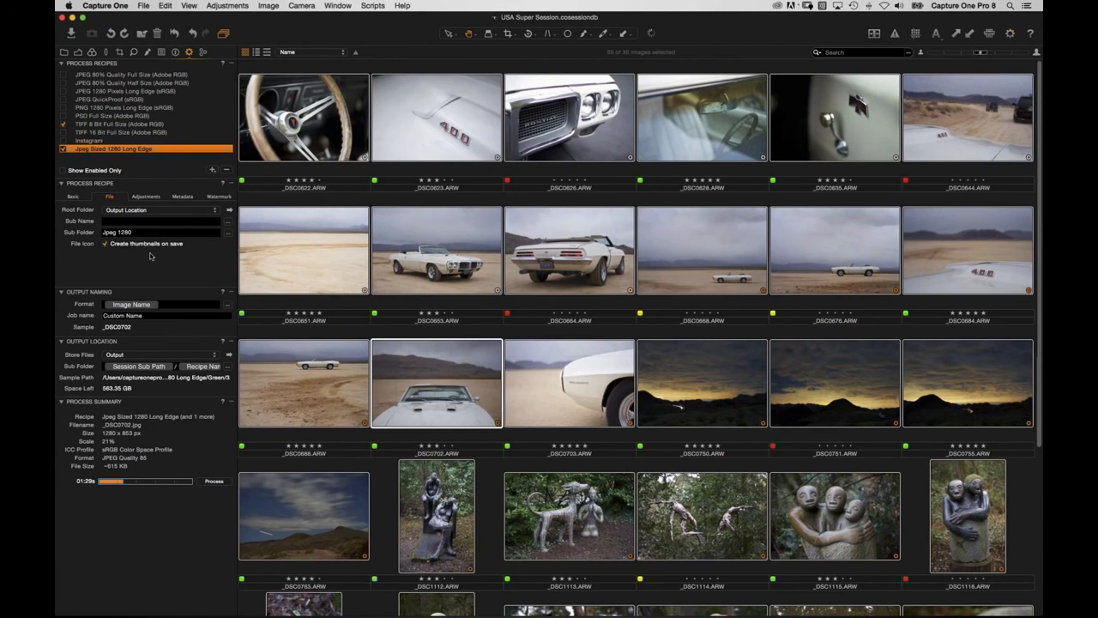
key("super+Tab")
left_click_drag(679, 342, 574, 351)
left_click(572, 166)
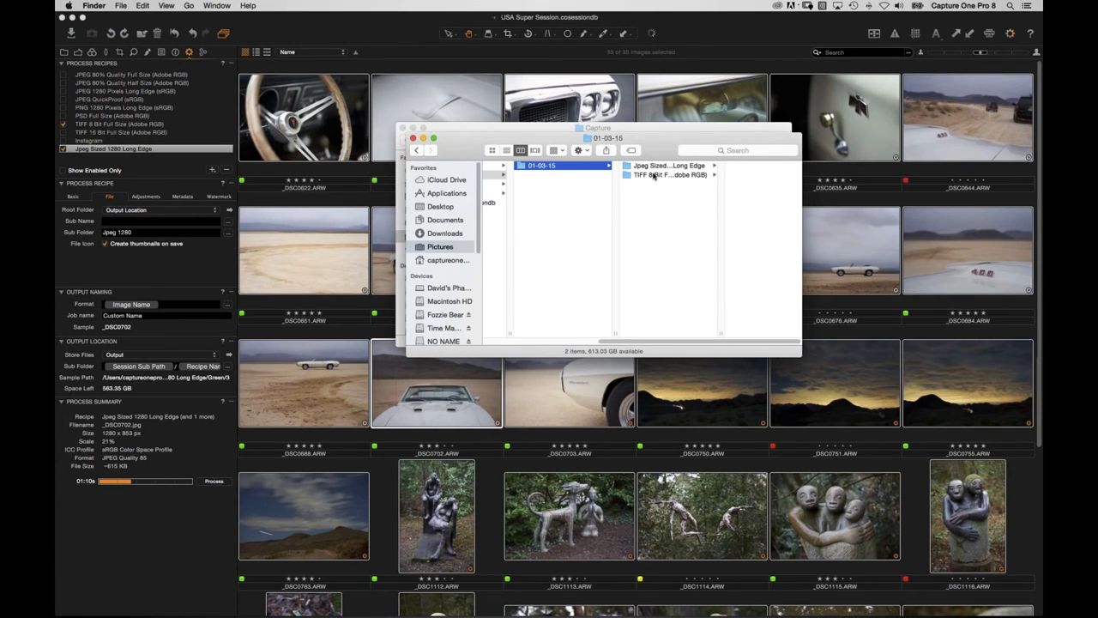
Browse the Capture folder's date output folders in Finder, then return to Capture One's Library.
left_click(514, 187)
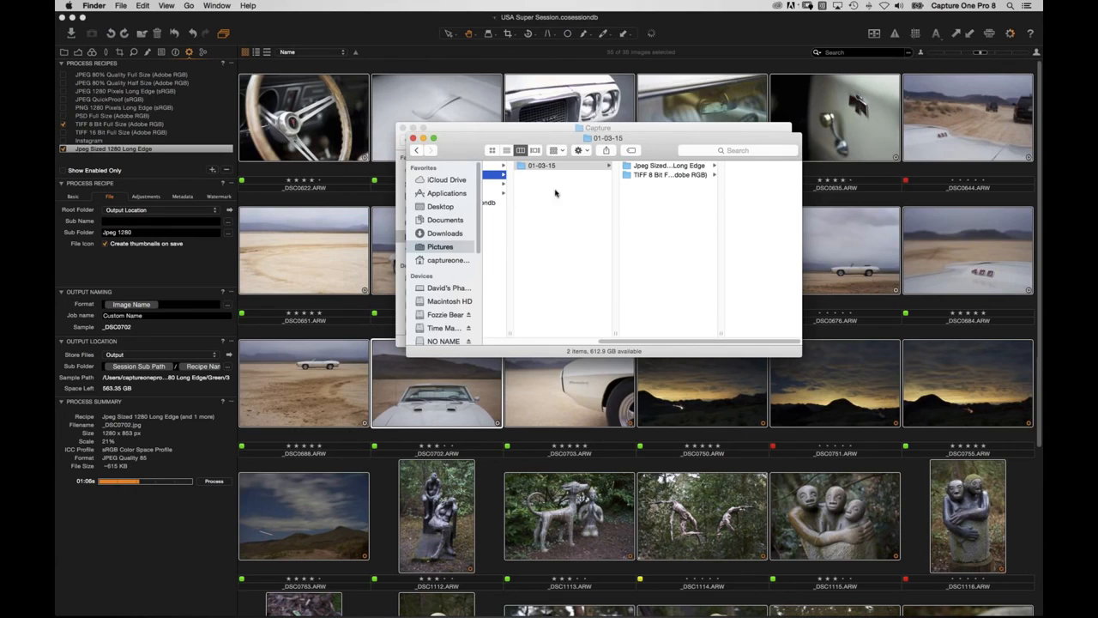
key("Right")
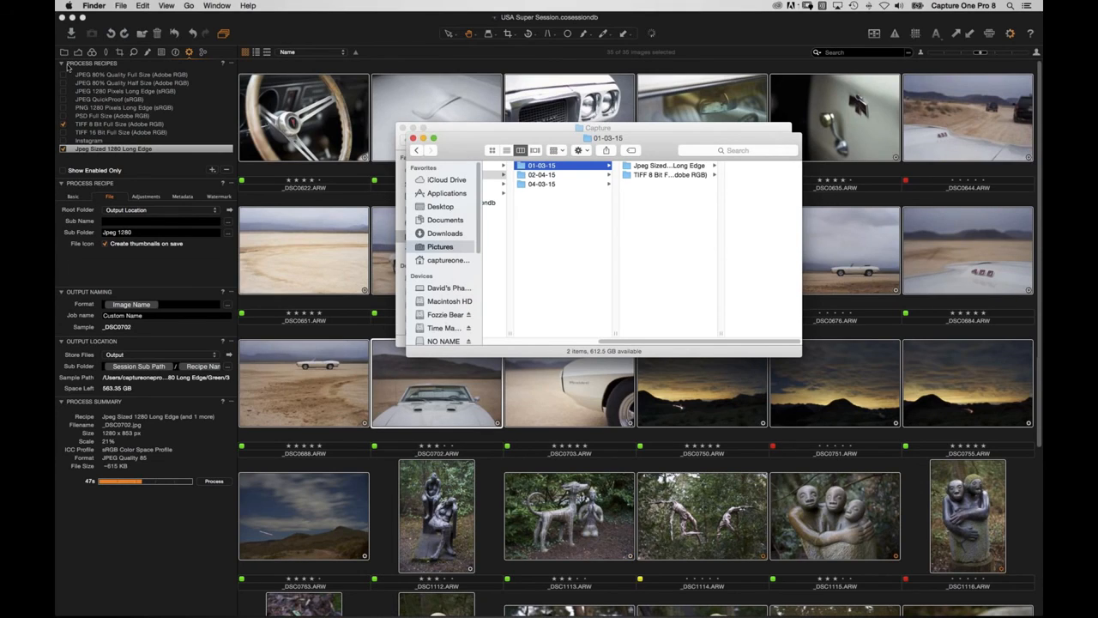
left_click(67, 66)
left_click(65, 53)
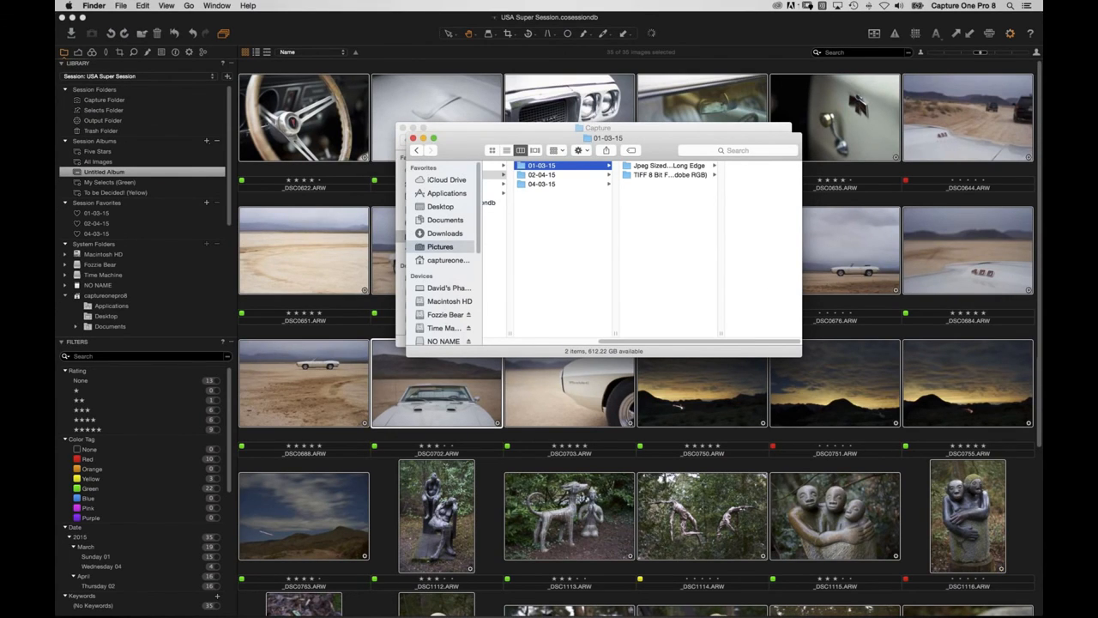
Check the output in Finder, then open the 01-03-15 favourite's 15 images with Output recipes shown.
left_click(96, 176)
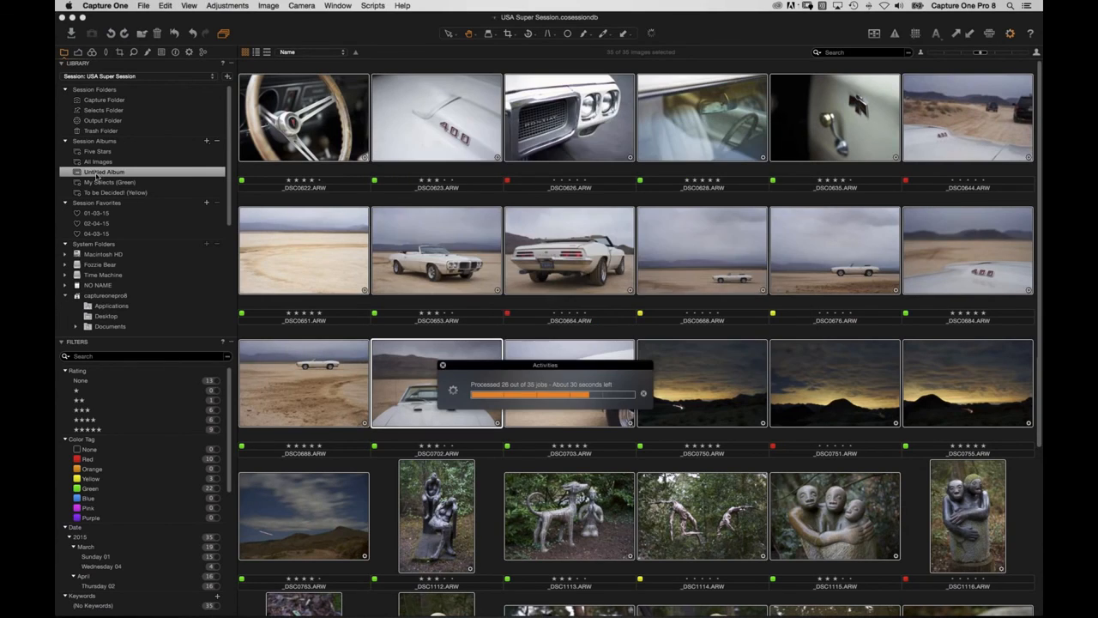
left_click(98, 175)
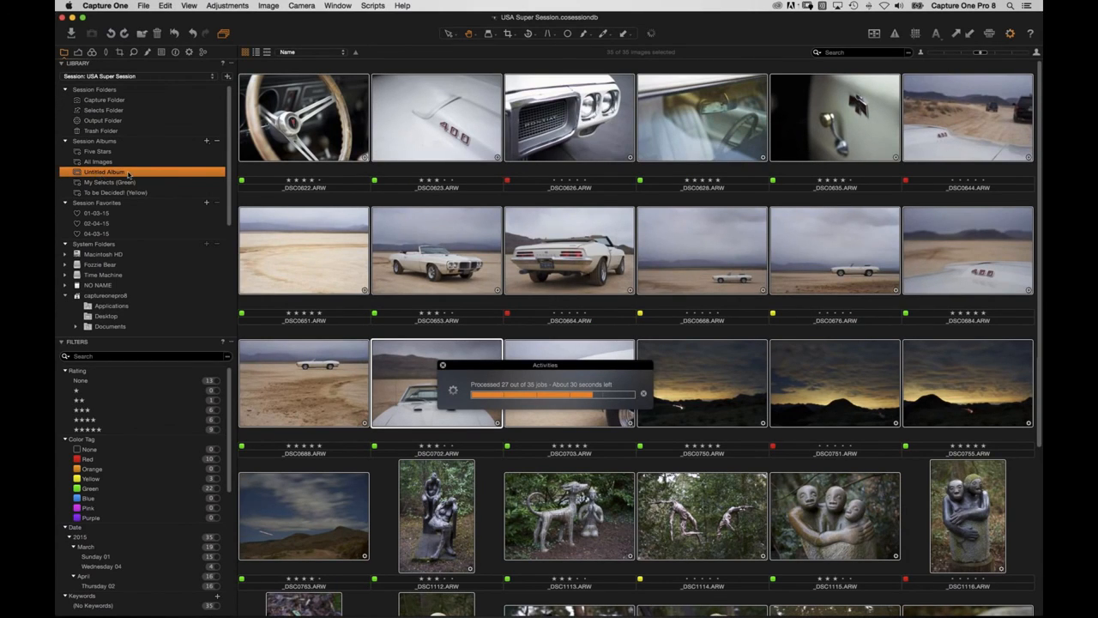
key("super+Tab")
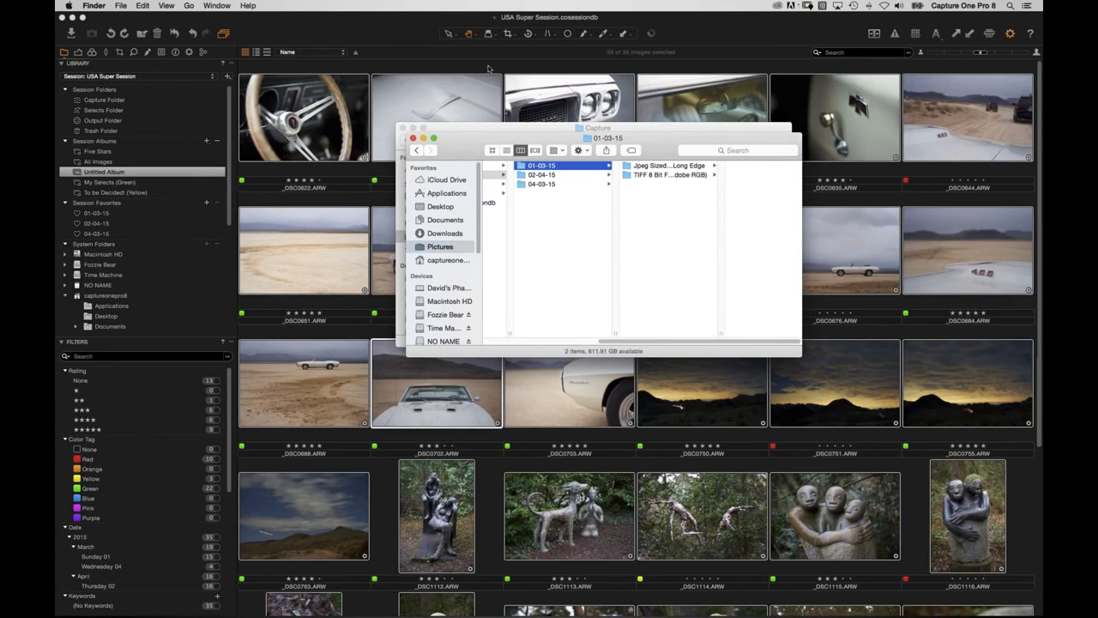
left_click(397, 36)
left_click(202, 294)
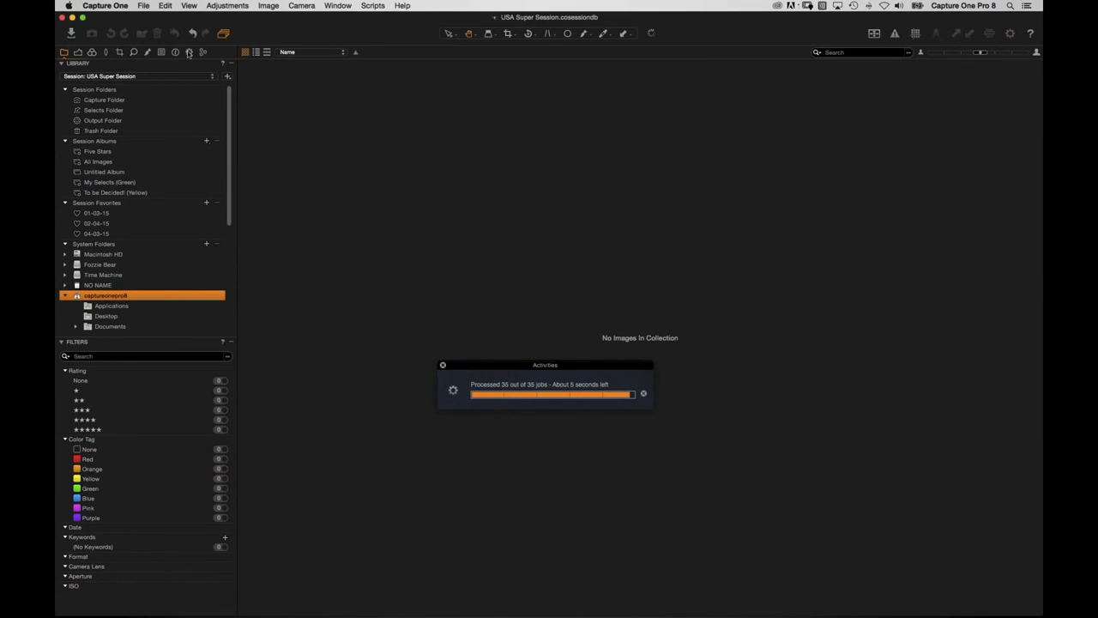
left_click(117, 213)
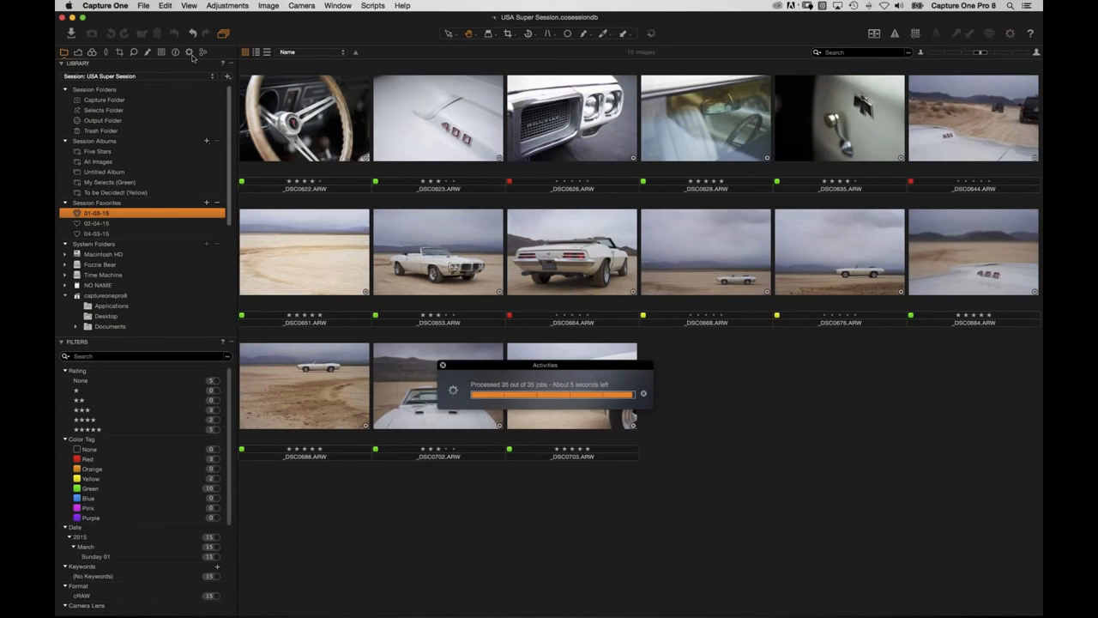
left_click(190, 51)
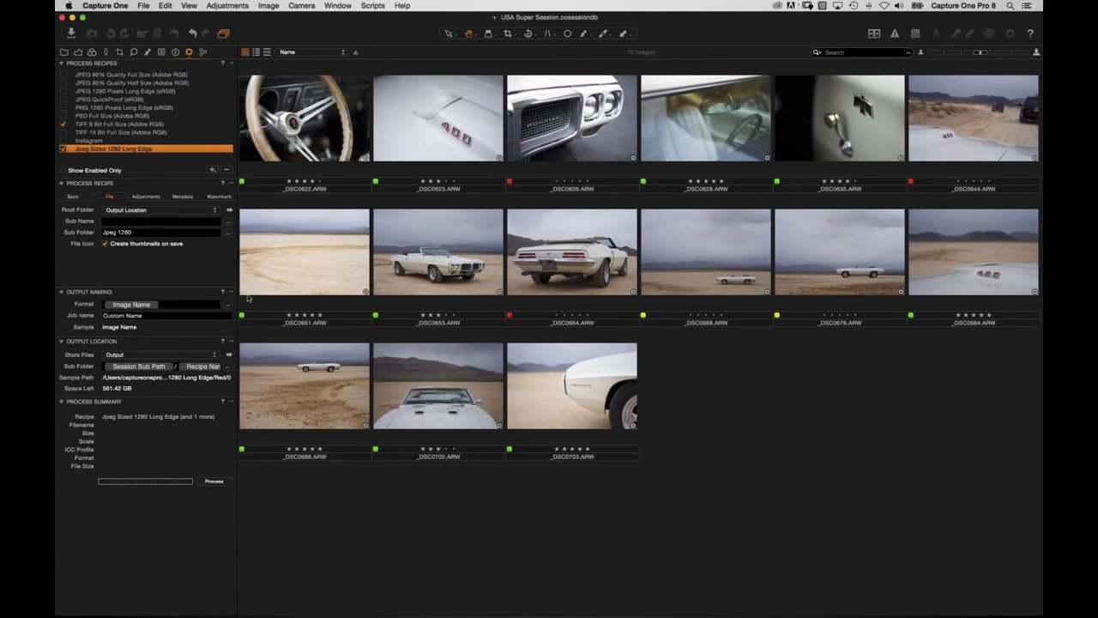
left_click(227, 366)
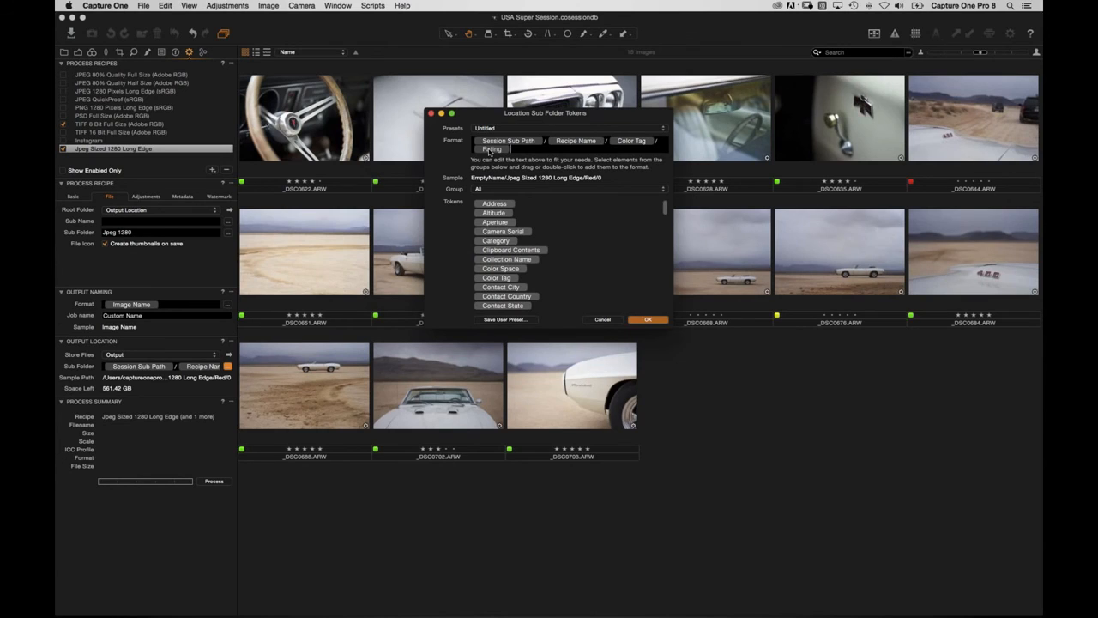
left_click(431, 112)
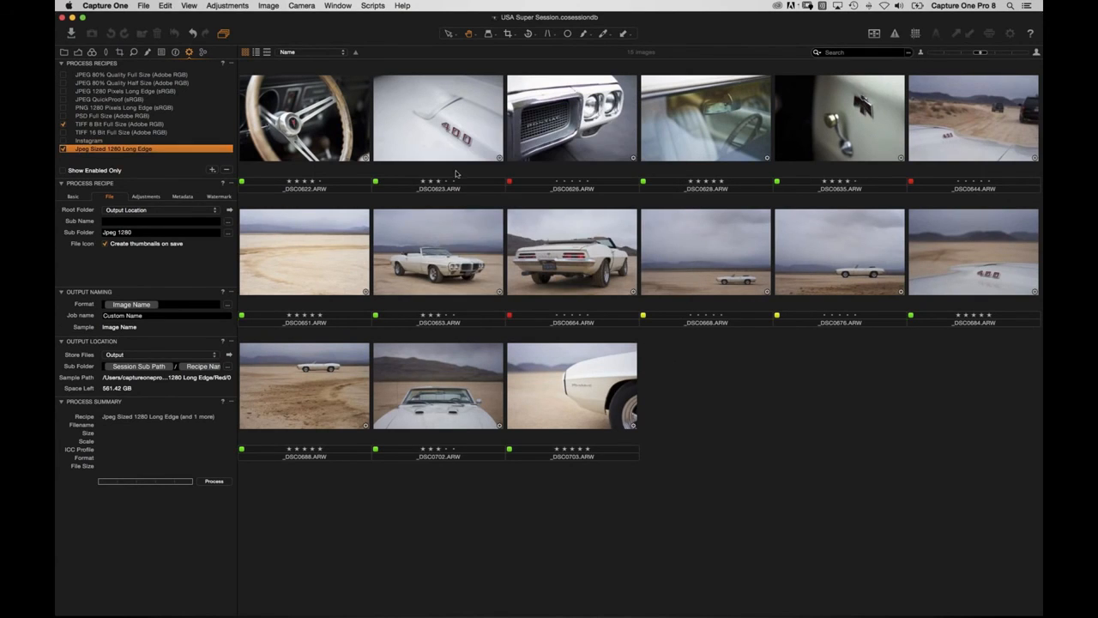
key("super+Tab")
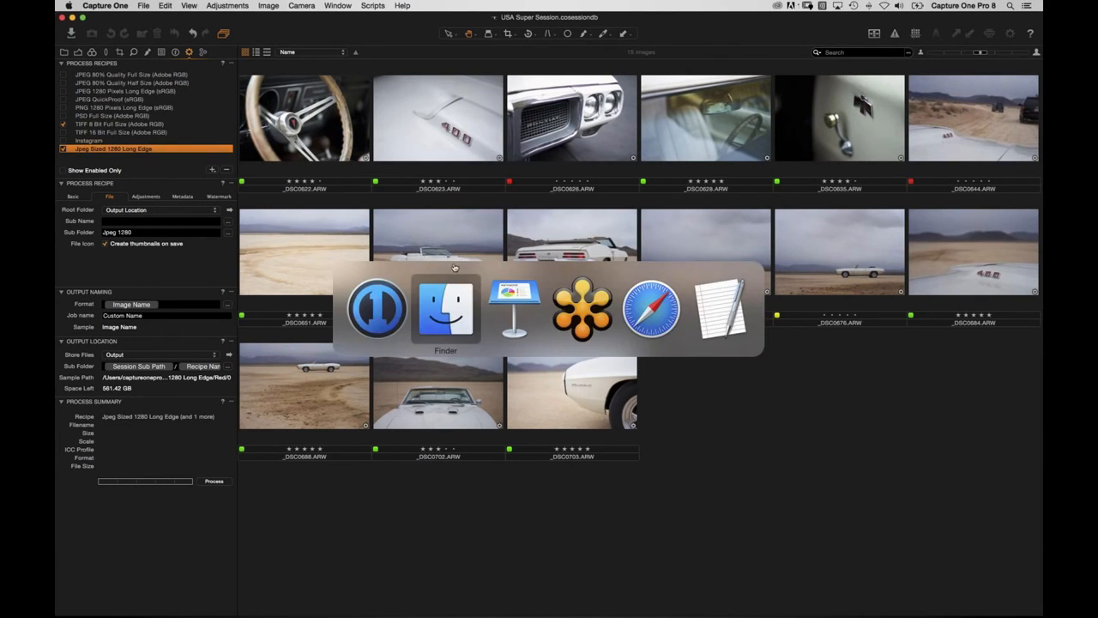
Browse 01-03-15 › Jpeg Sized 1280 Long Edge and its Red and Yellow folders, then return to Capture One.
left_click(448, 329)
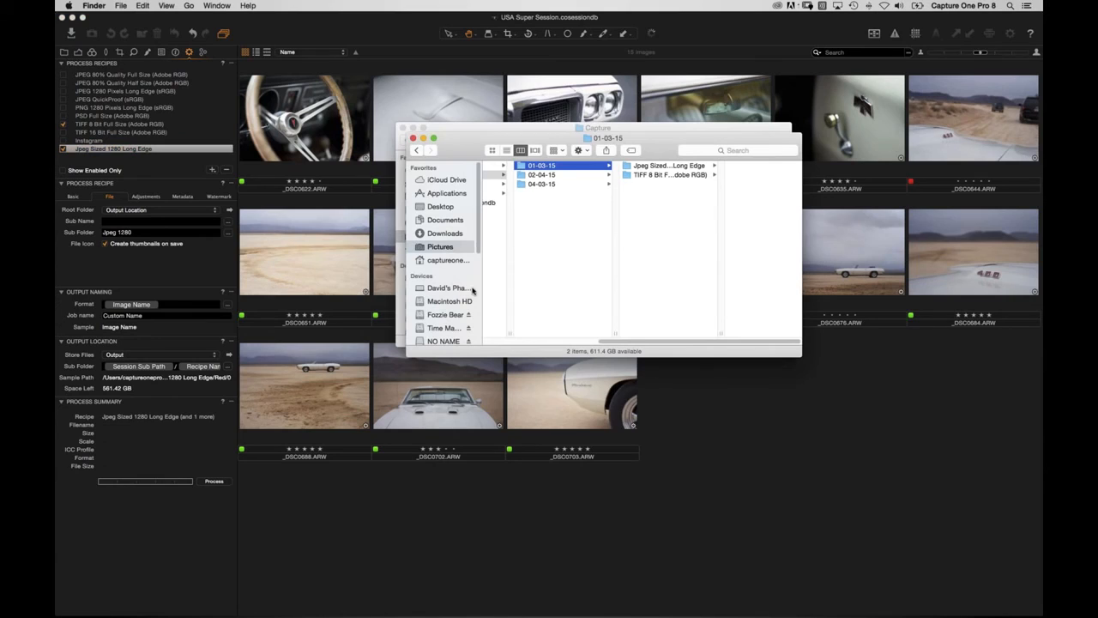
left_click(550, 175)
left_click(547, 185)
left_click(550, 166)
left_click(633, 167)
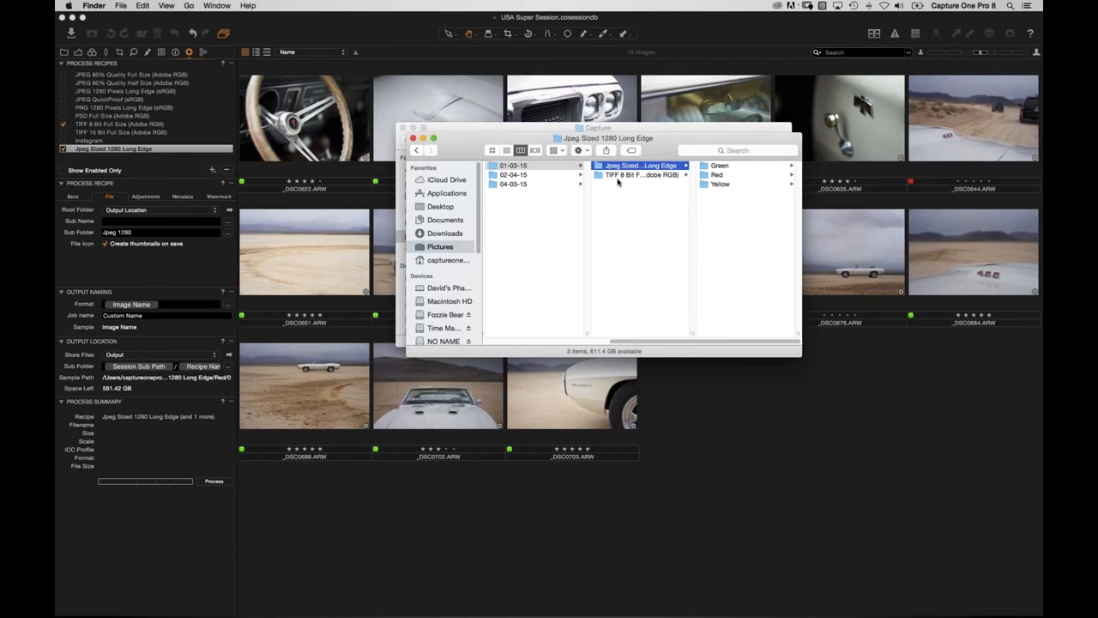
left_click(711, 185)
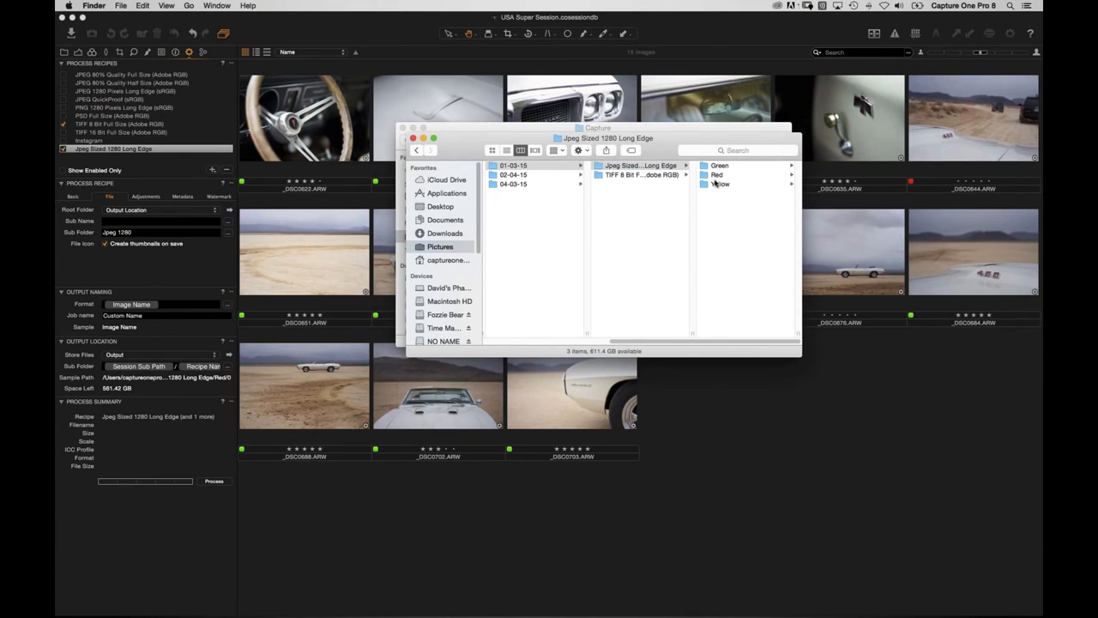
left_click(715, 176)
left_click(633, 186)
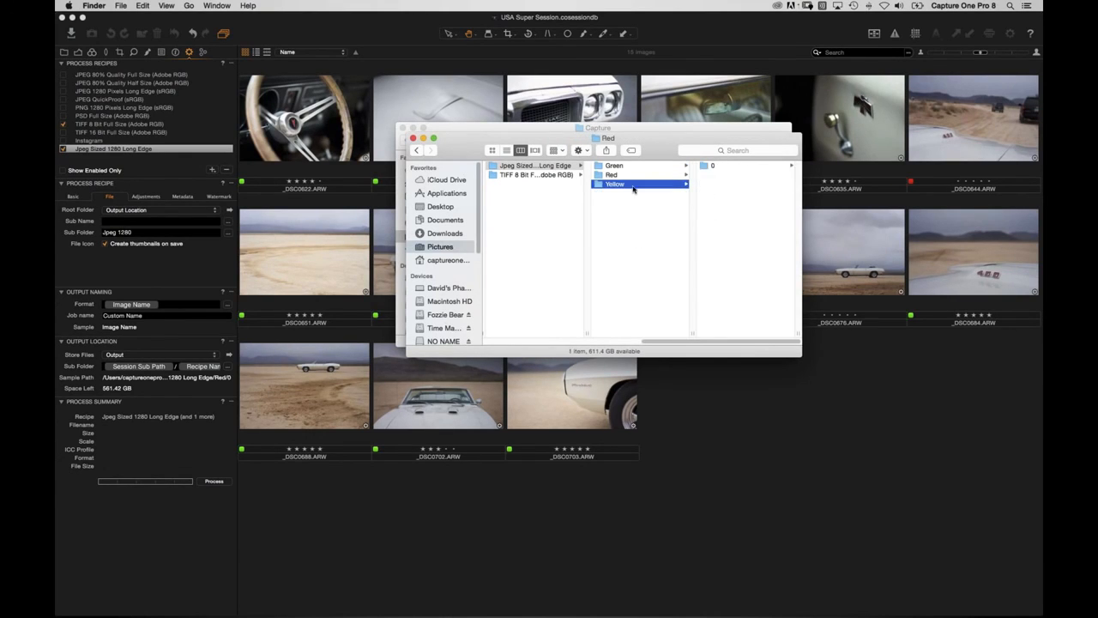
left_click_drag(654, 343, 505, 345)
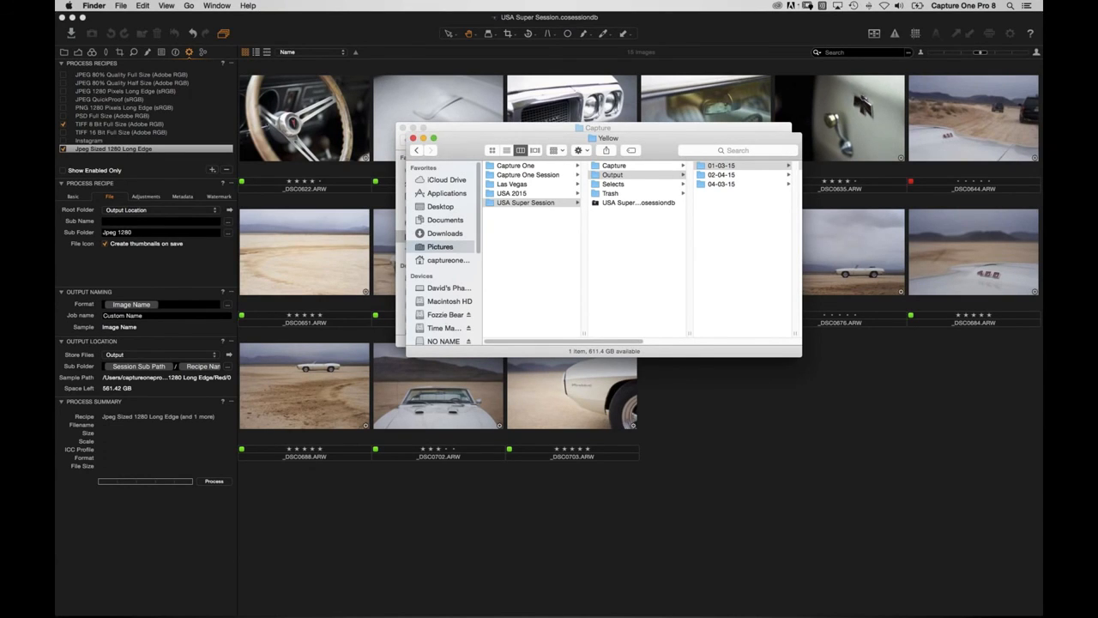
left_click(279, 29)
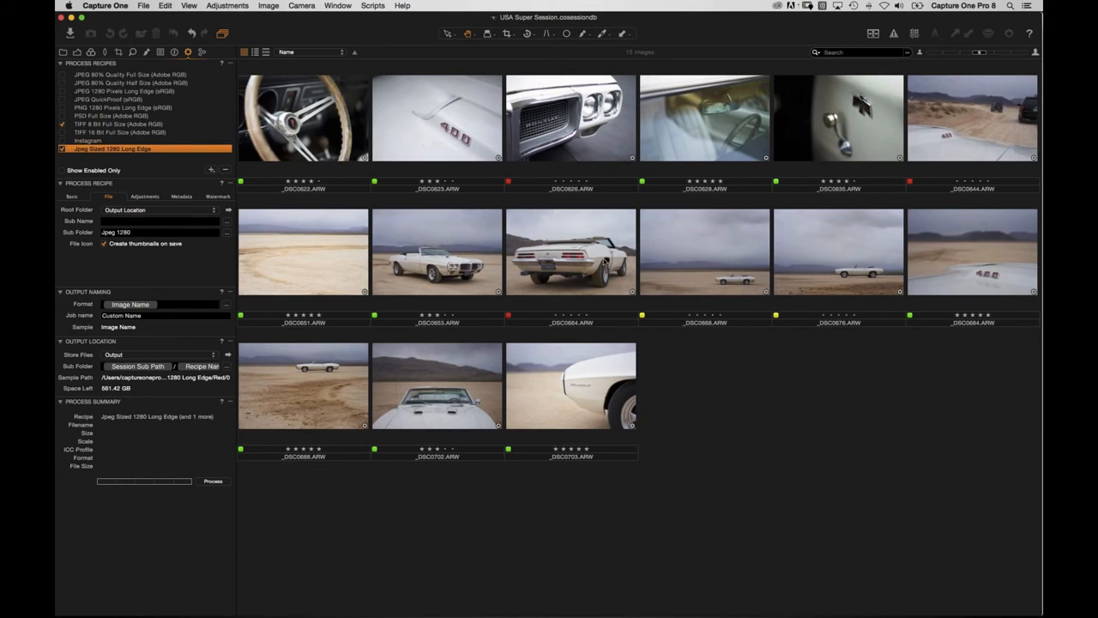
Show the nine green-tagged five-star images in the My Selects (Green) album from the Library.
left_click(62, 52)
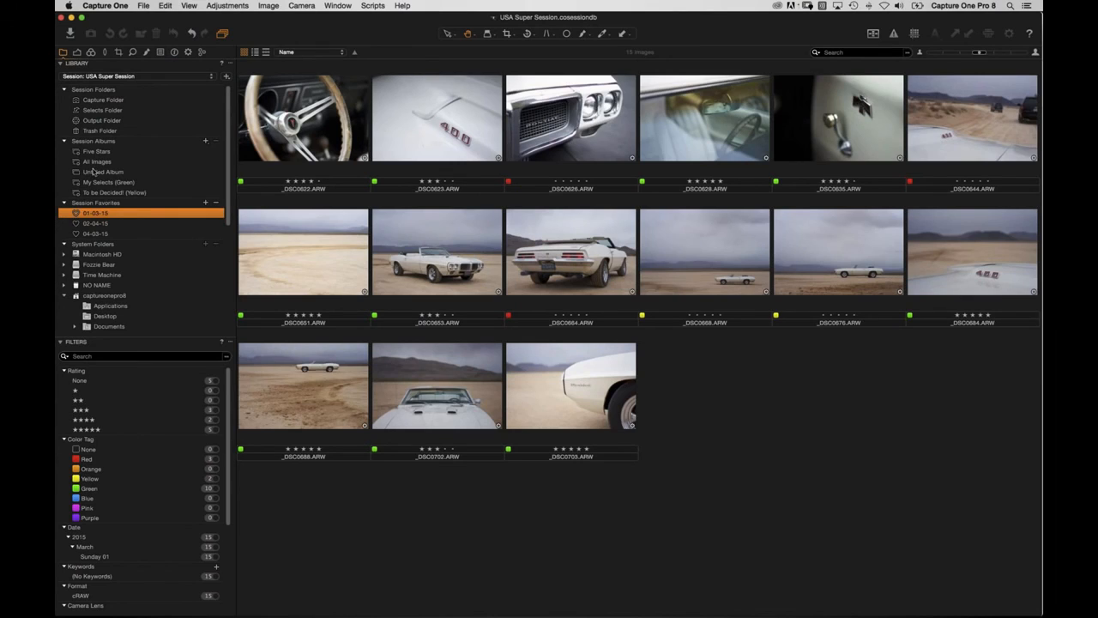
left_click(101, 182)
left_click_drag(191, 143, 104, 132)
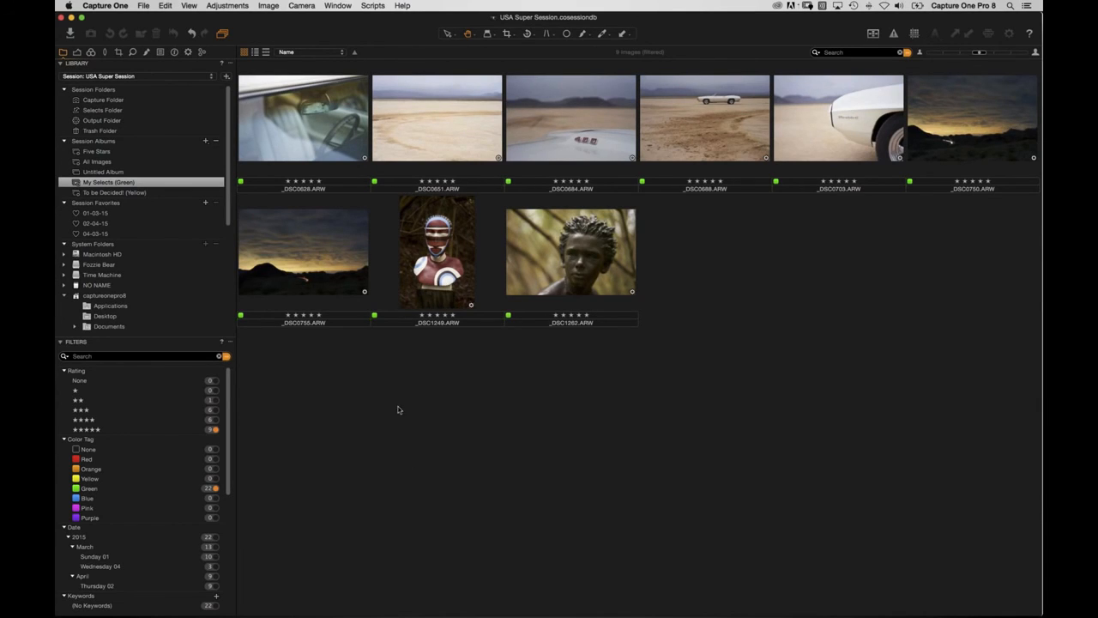
Close the session, create a new catalog named after its owner, and maximise its window.
left_click(60, 18)
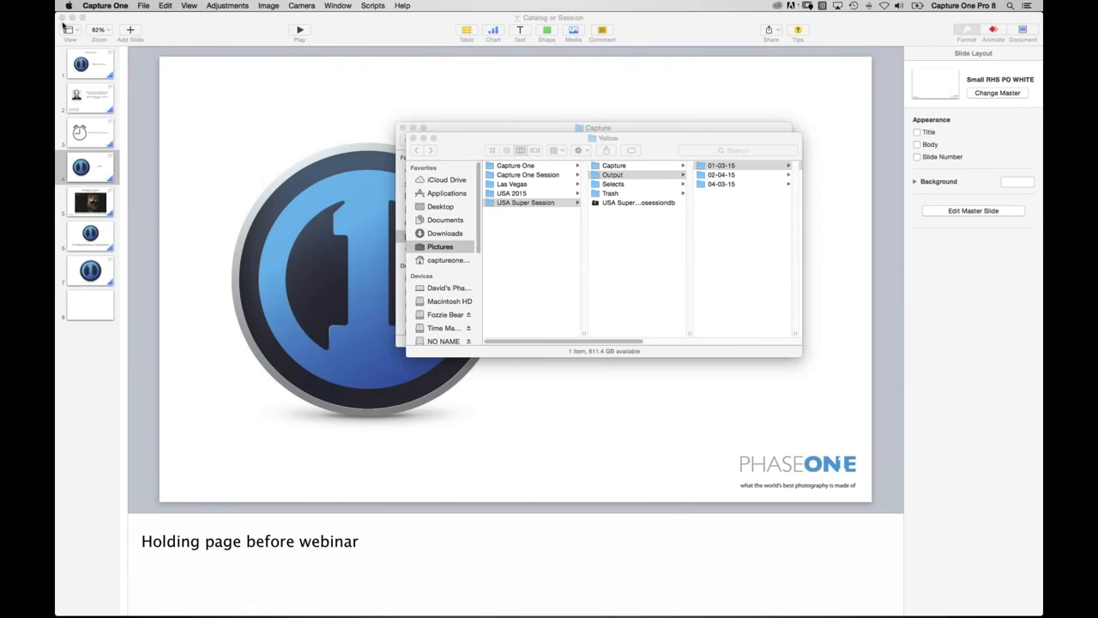
left_click(144, 5)
left_click(152, 19)
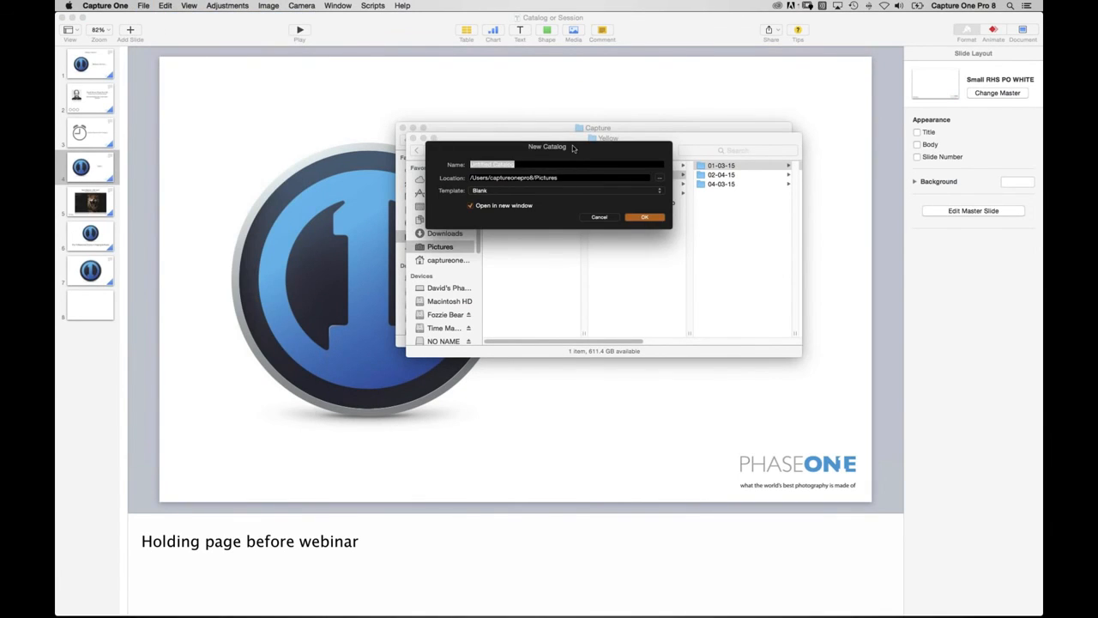
type("USA")
key("BackSpace")
key("BackSpace")
key("BackSpace")
type("David's Catalog")
left_click(643, 218)
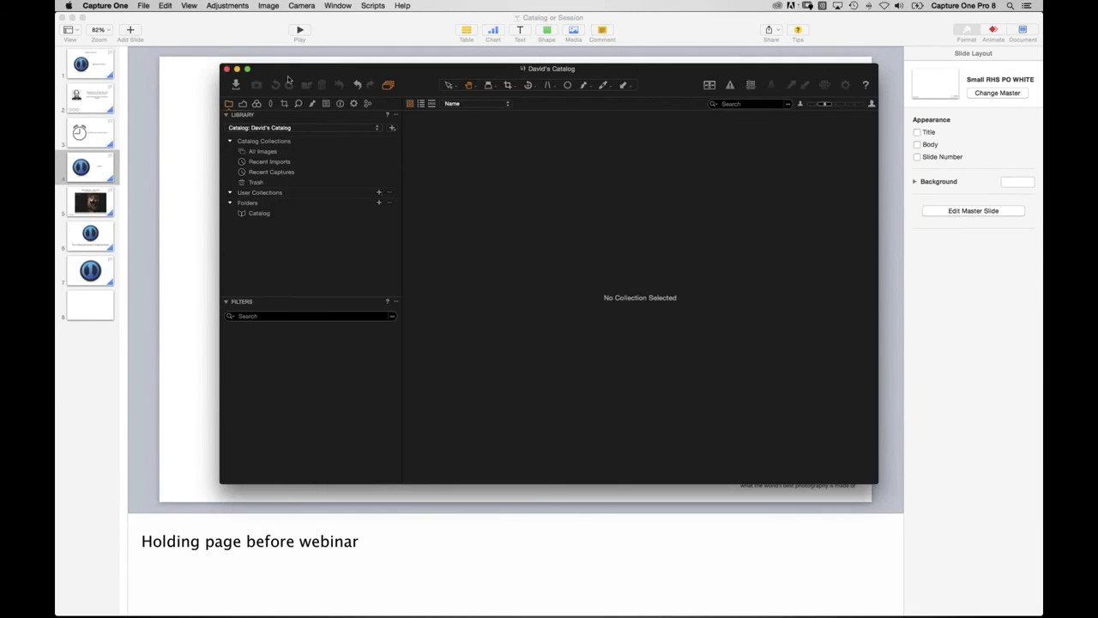
left_click(247, 69)
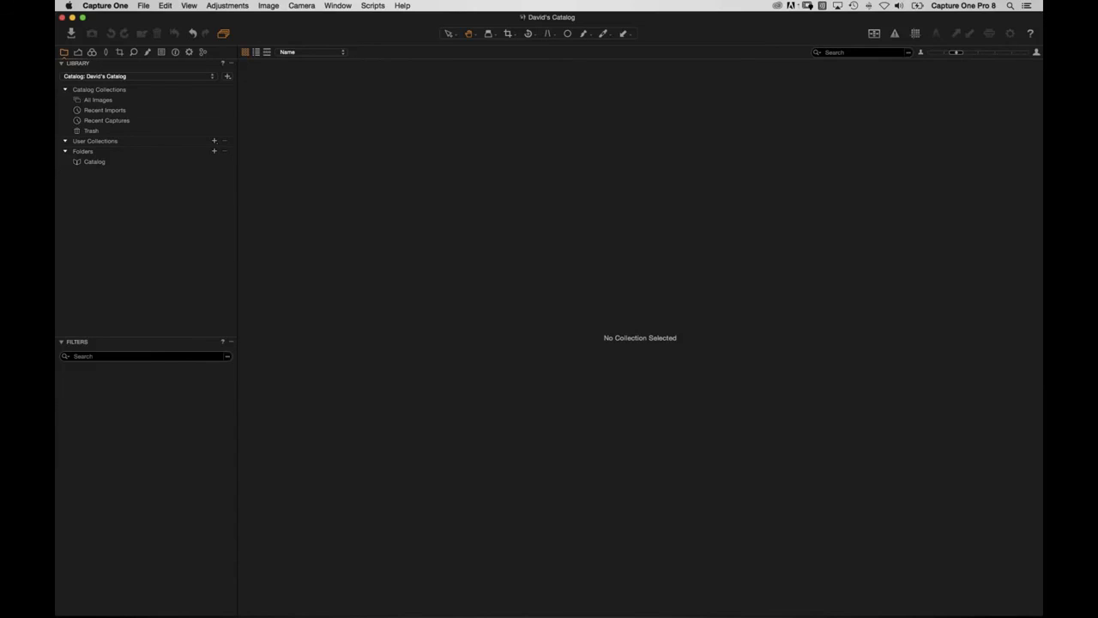
Show All Images, then open the Import Images window, repositioned and enlarged to show more thumbnails.
left_click(104, 100)
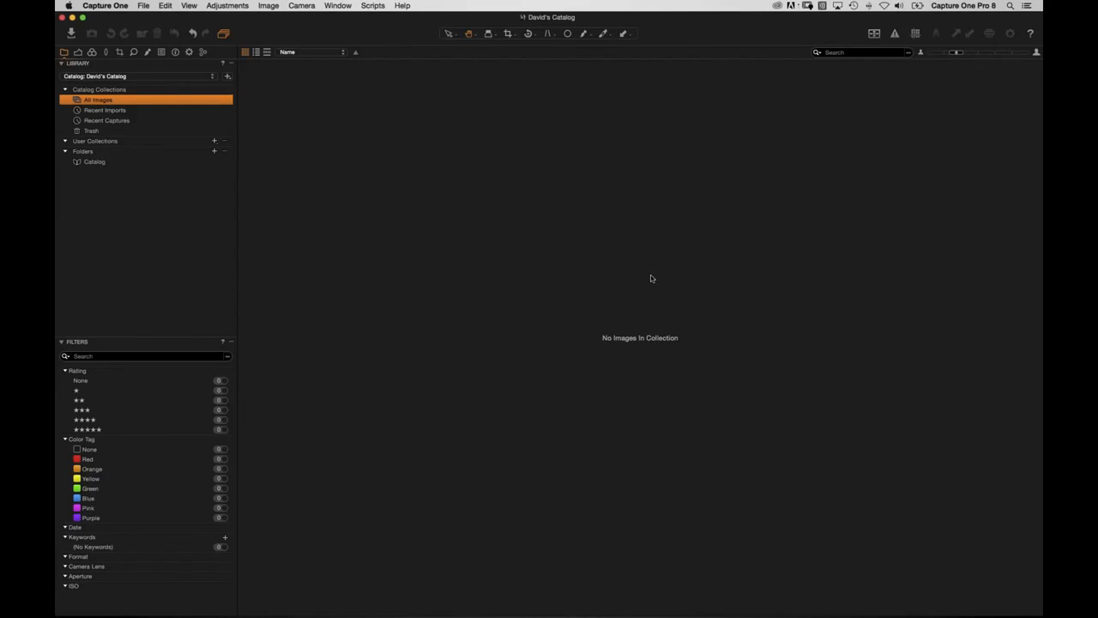
left_click(71, 33)
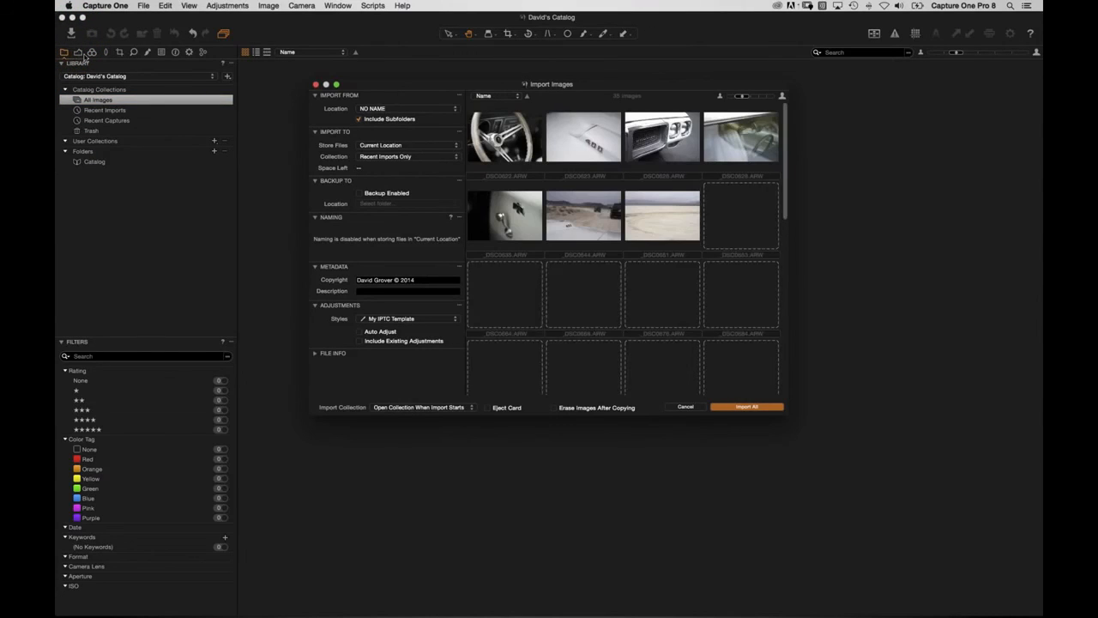
left_click_drag(401, 84, 361, 76)
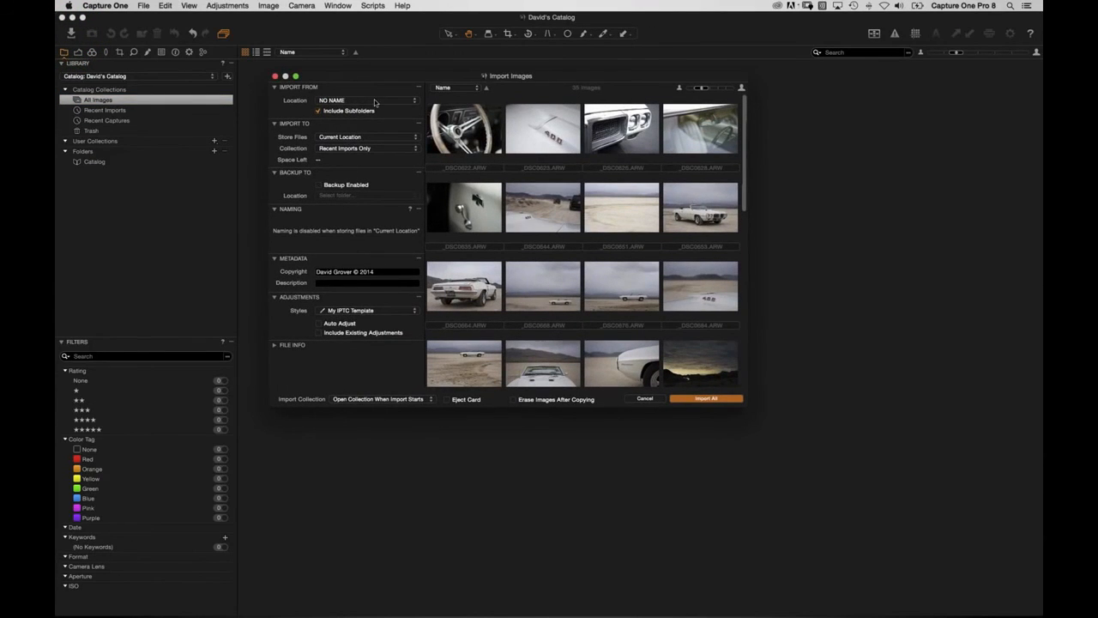
left_click_drag(745, 404, 898, 516)
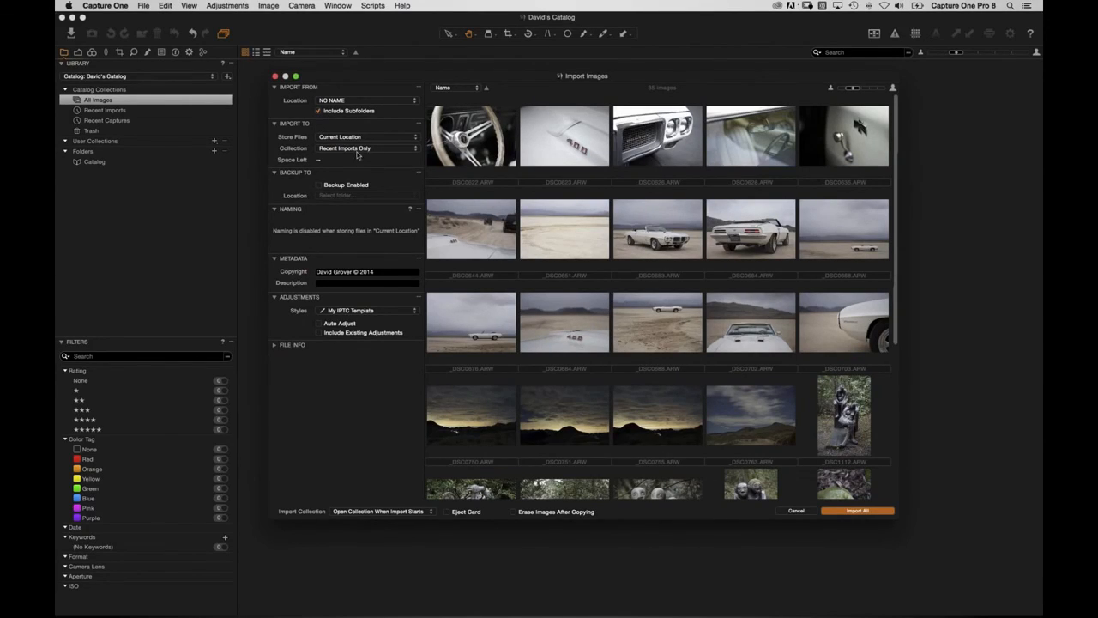
Set Store Files to Inside Catalog and inspect the new catalog file in Finder's Pictures folder.
left_click(355, 137)
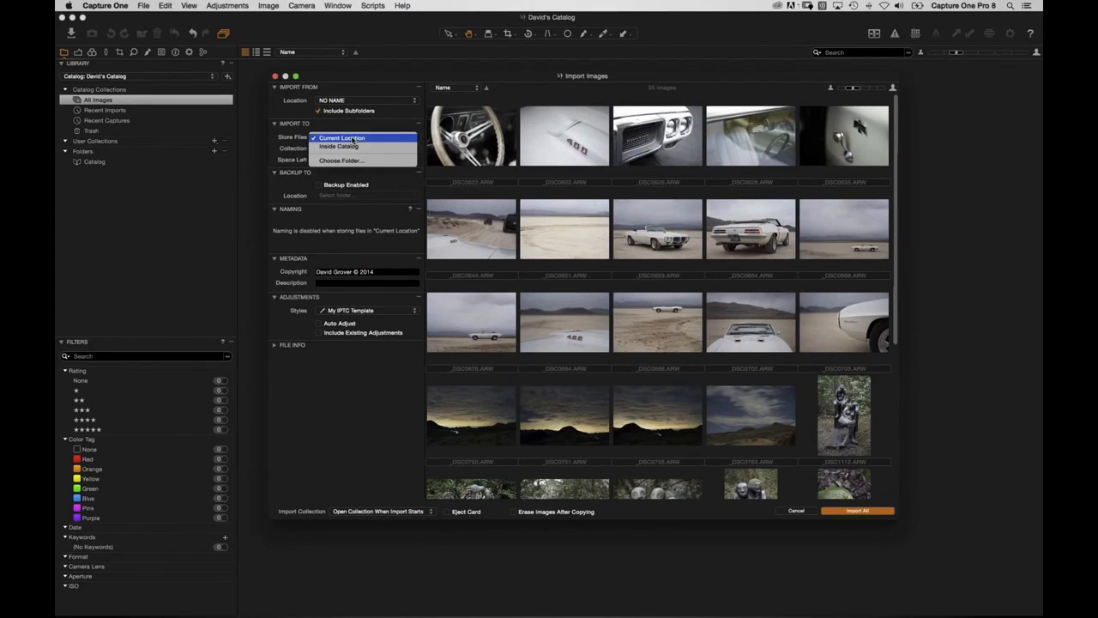
left_click(355, 149)
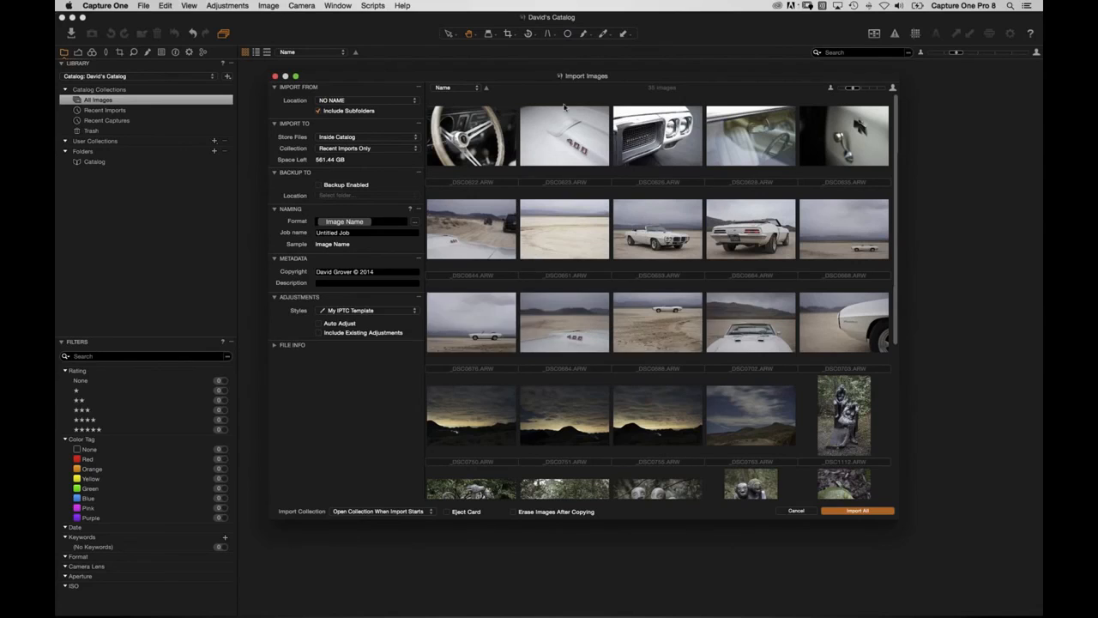
key("super+Tab")
left_click(531, 185)
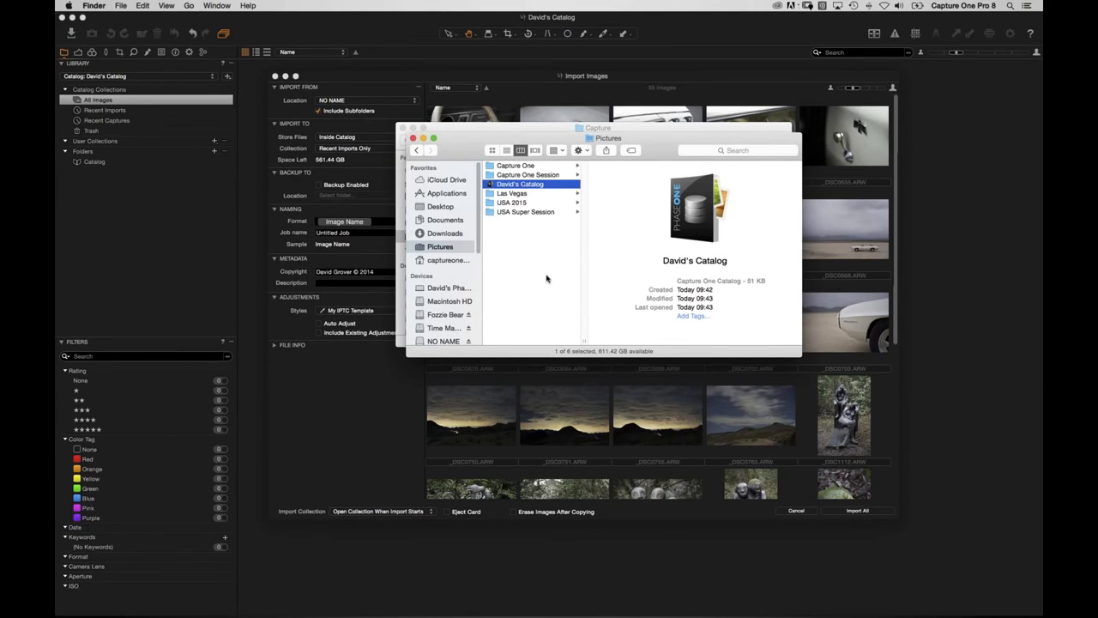
Switch Store Files to Current Location, then back to Inside Catalog, and reopen the Store Files choices.
left_click(357, 432)
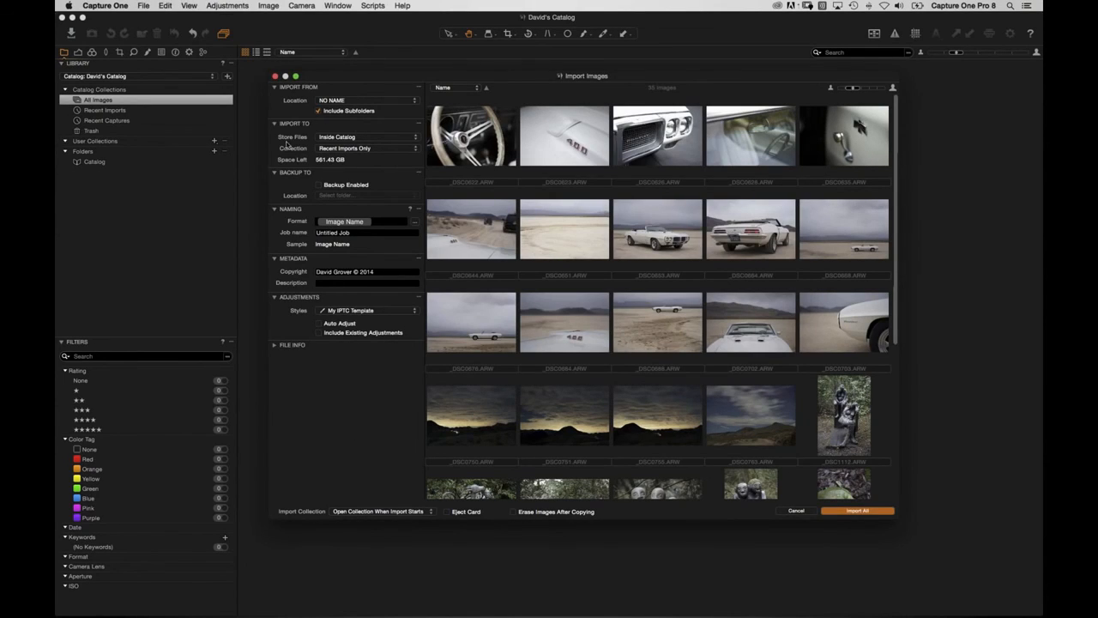
left_click(333, 138)
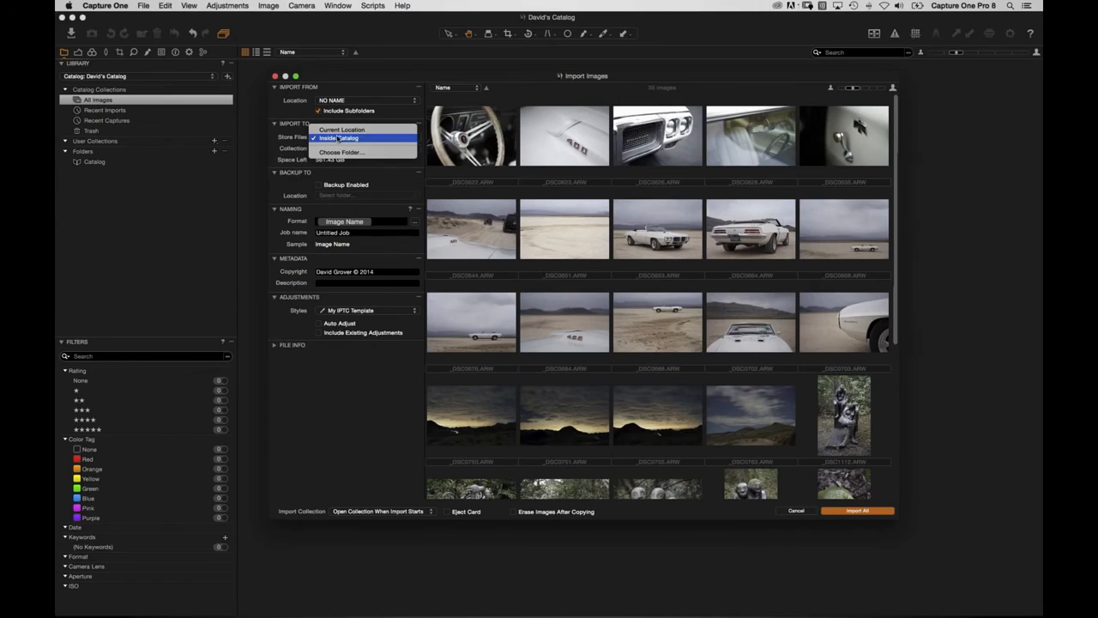
left_click(357, 130)
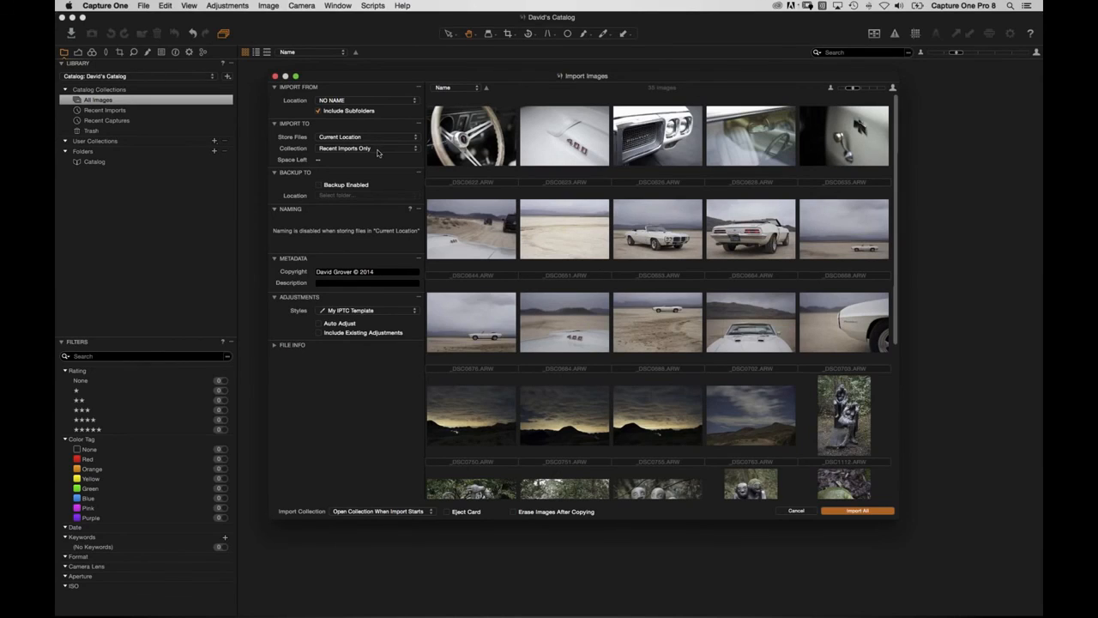
left_click(363, 139)
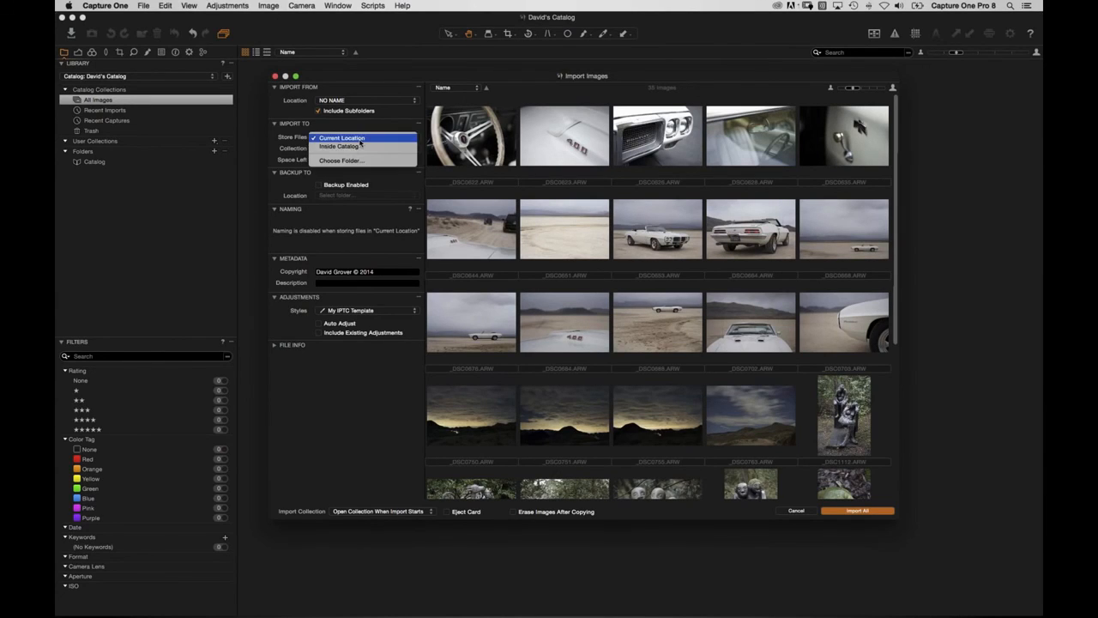
left_click(360, 150)
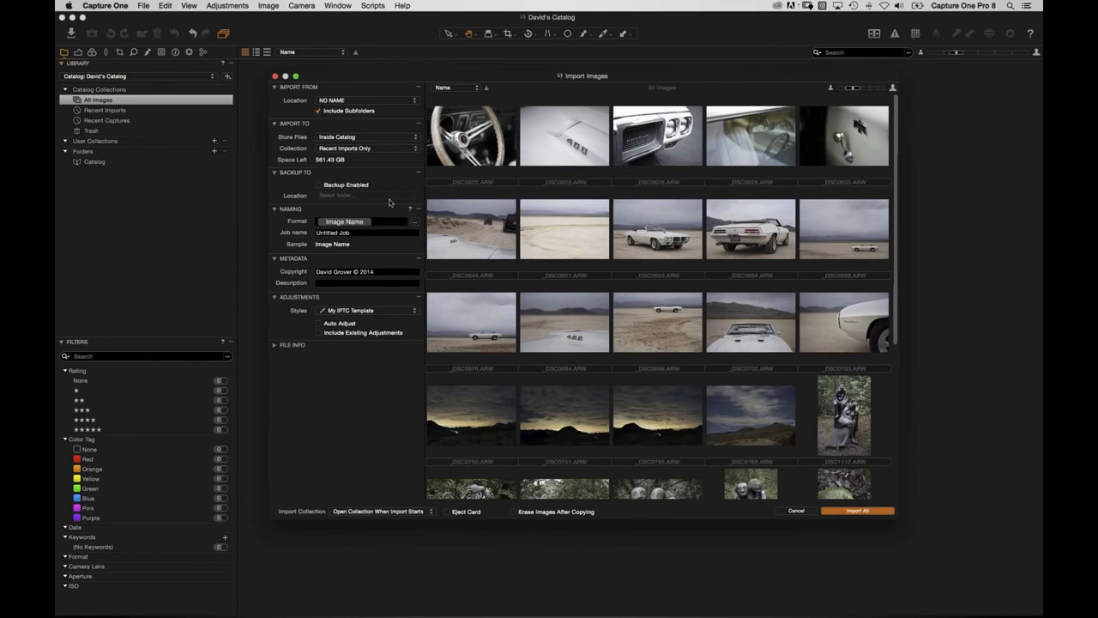
left_click(351, 137)
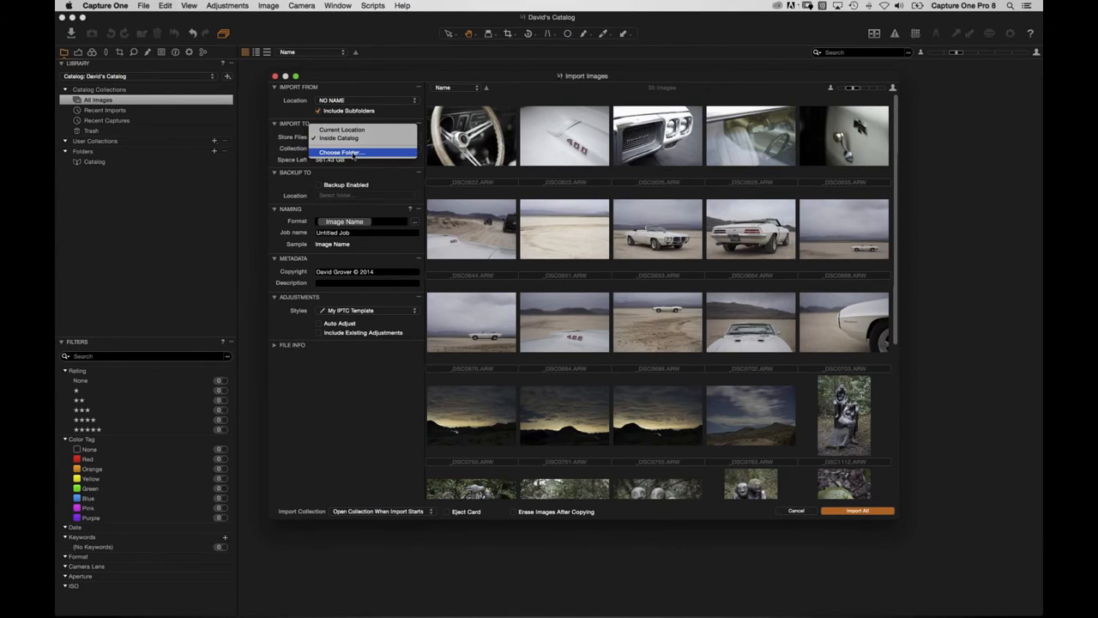
Create a Catalog Images folder inside Pictures and set it as the import folder.
left_click(351, 153)
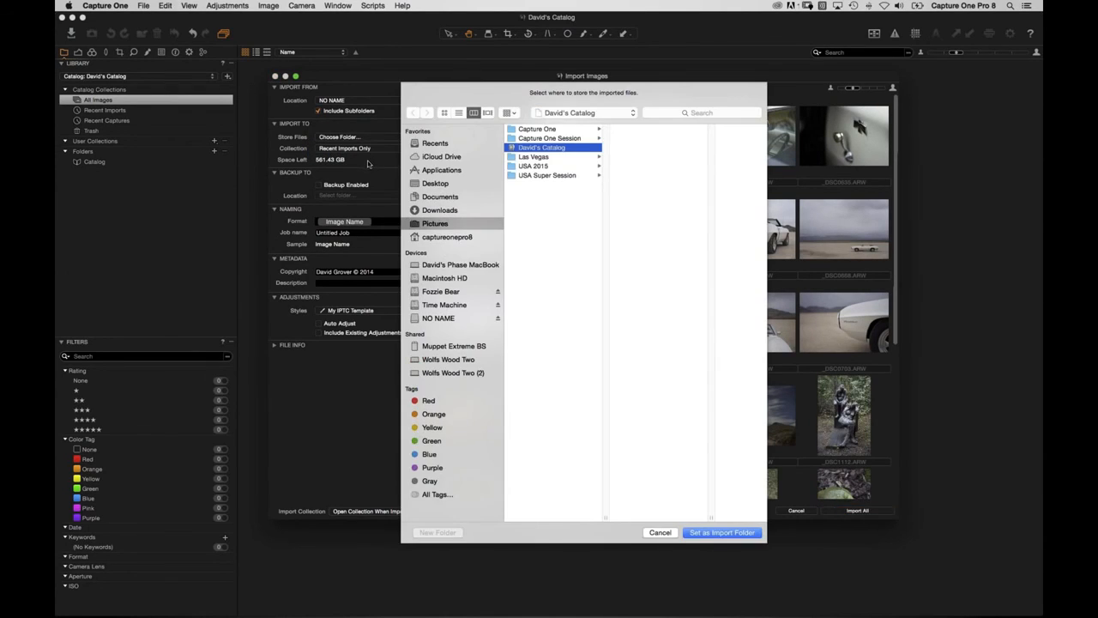
left_click(569, 301)
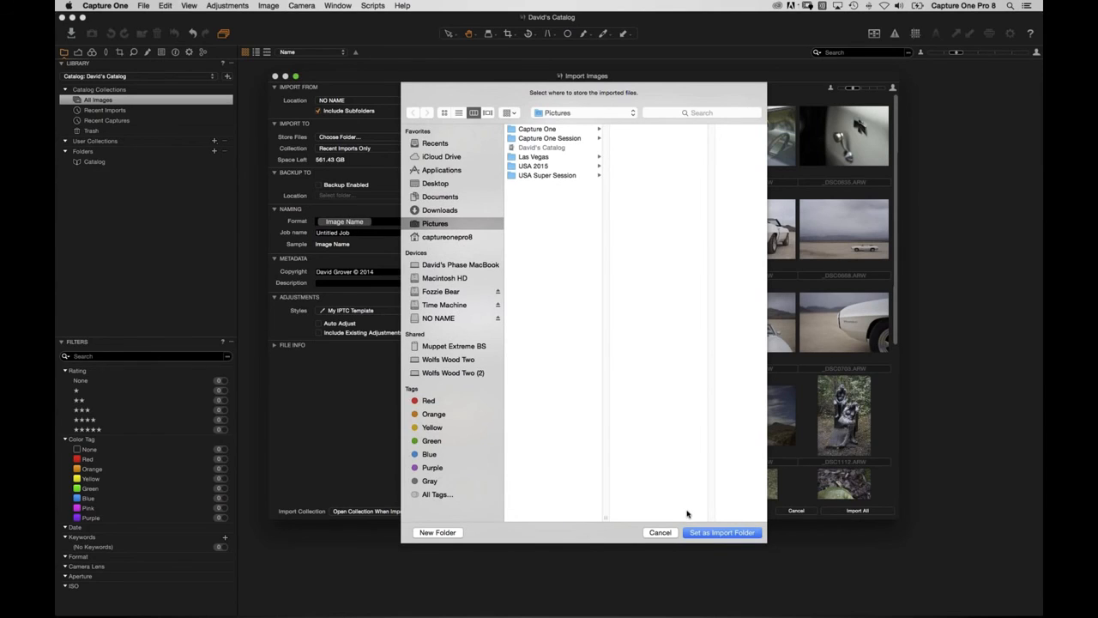
left_click(438, 532)
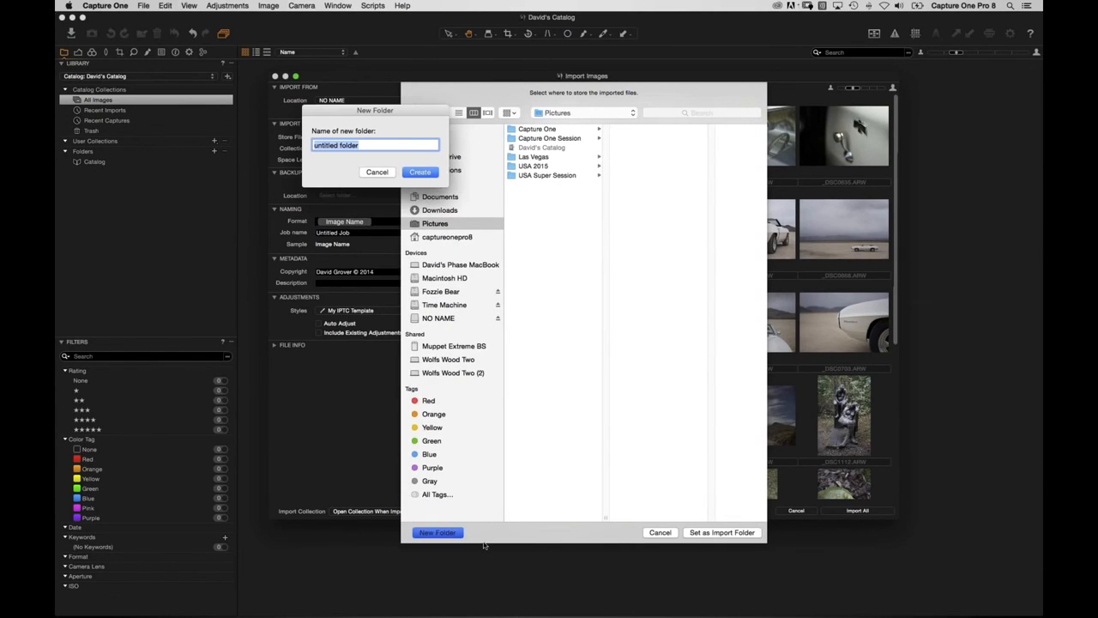
type("Catalog Images")
key("Return")
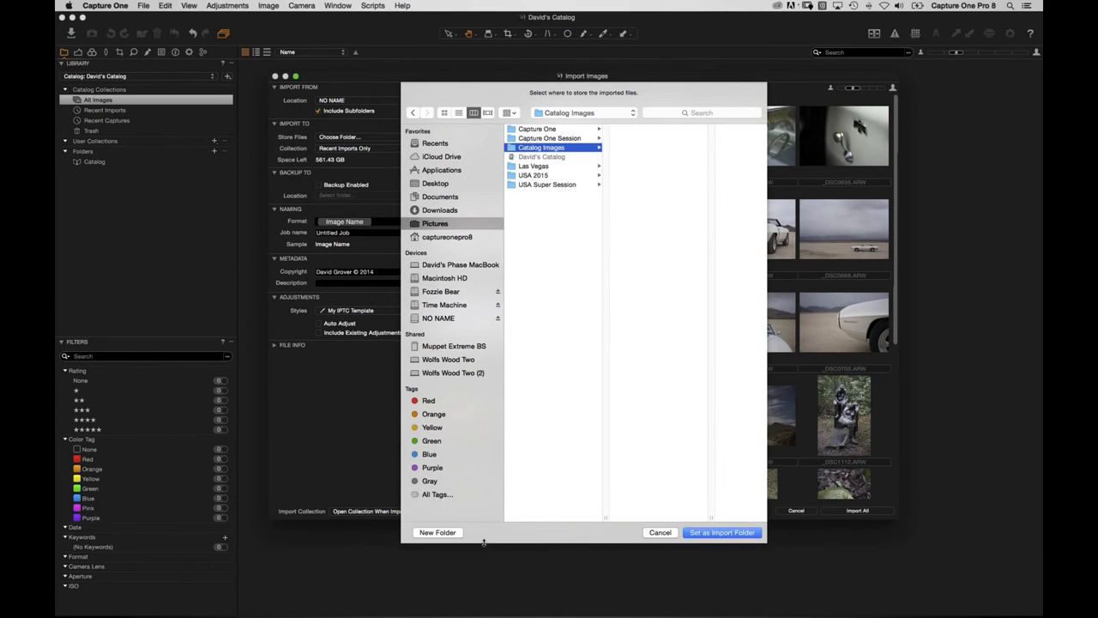
left_click(720, 534)
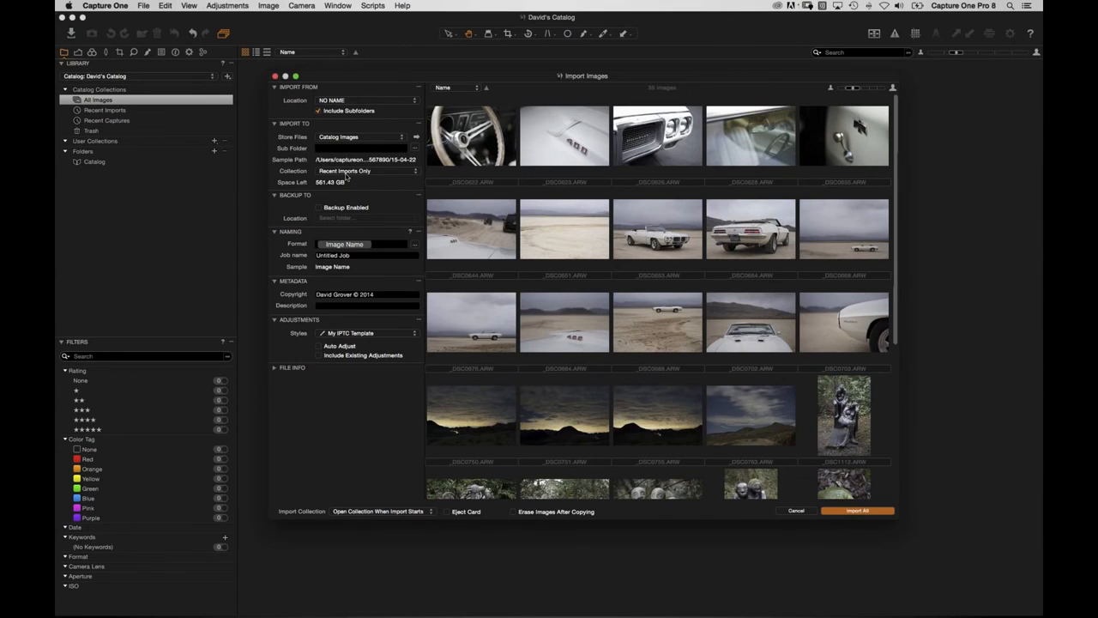
key("super+Tab")
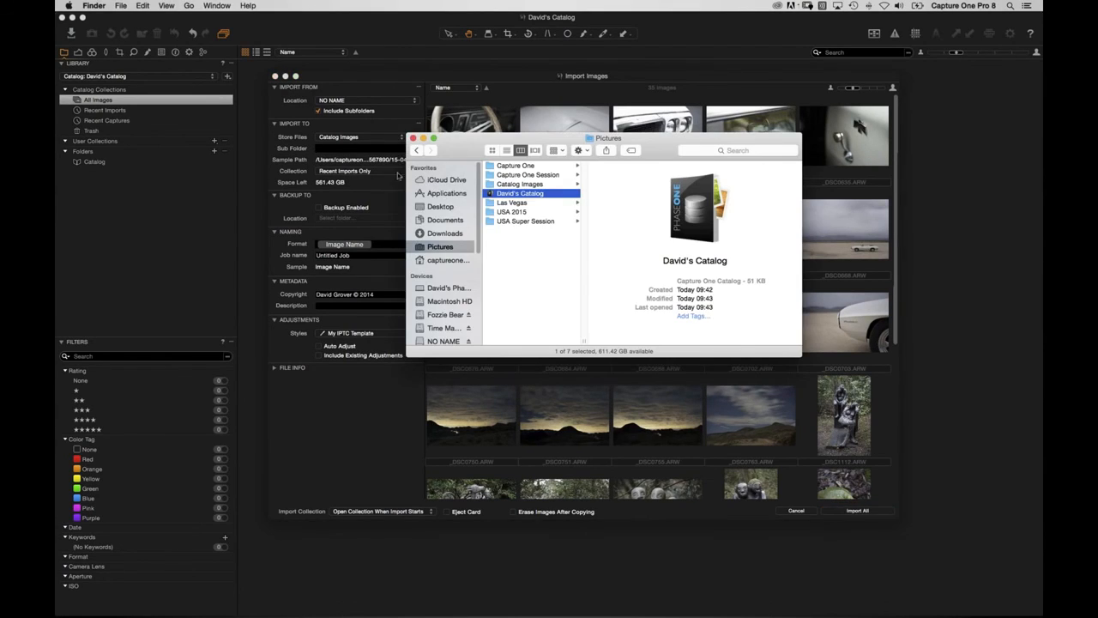
left_click(521, 184)
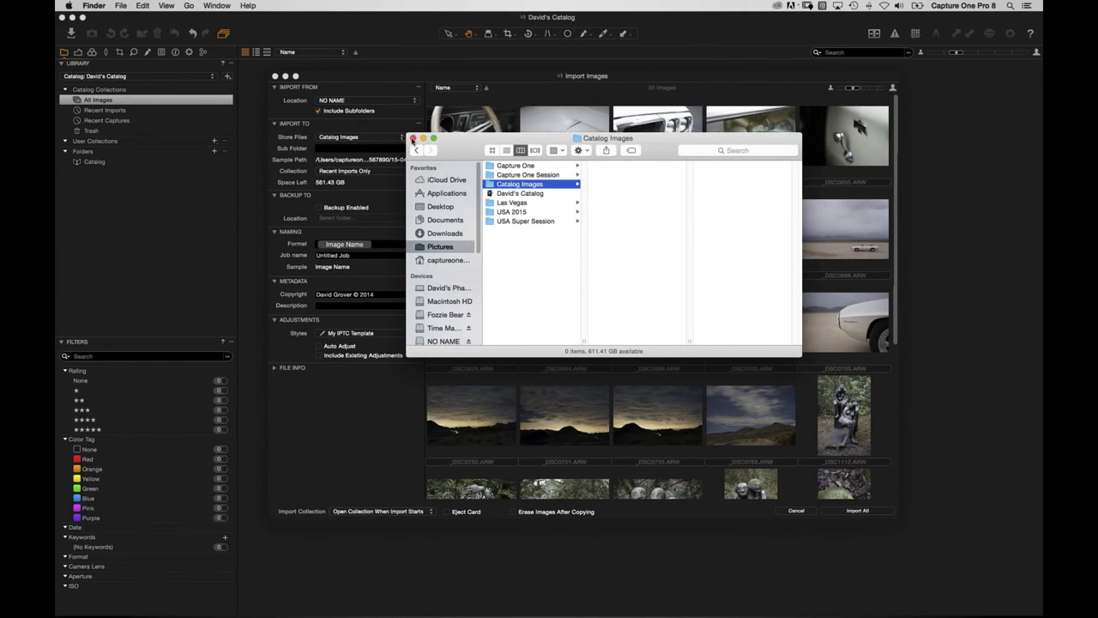
left_click(412, 138)
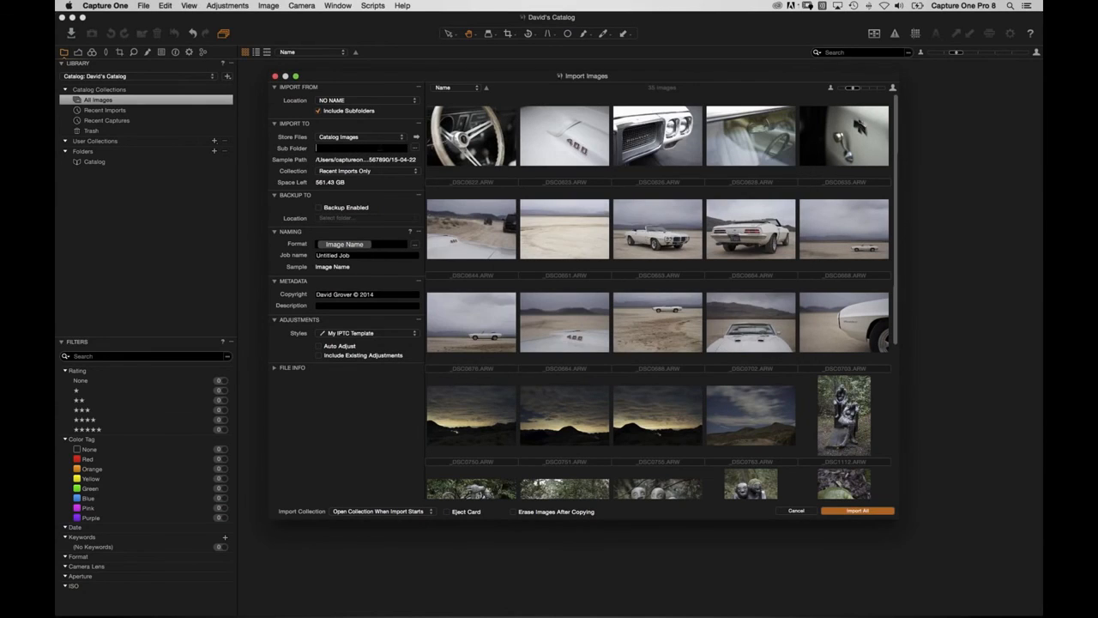
Set the import sub folder to USA Vacation / Image Date in dd-MM-yy format.
type("USA Vacation/")
left_click(415, 148)
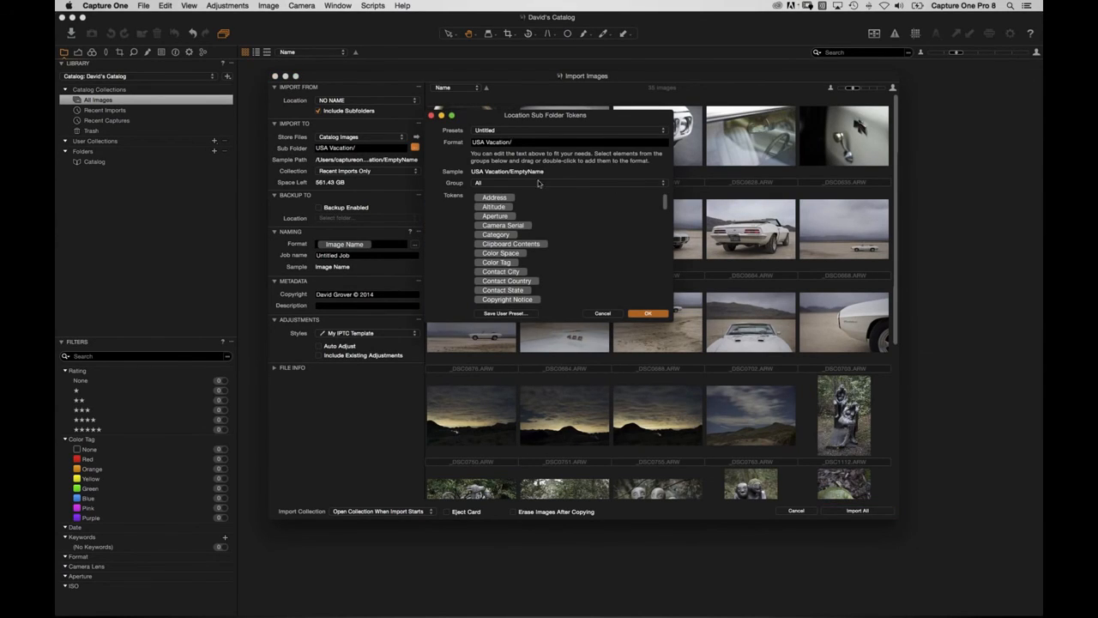
left_click(506, 184)
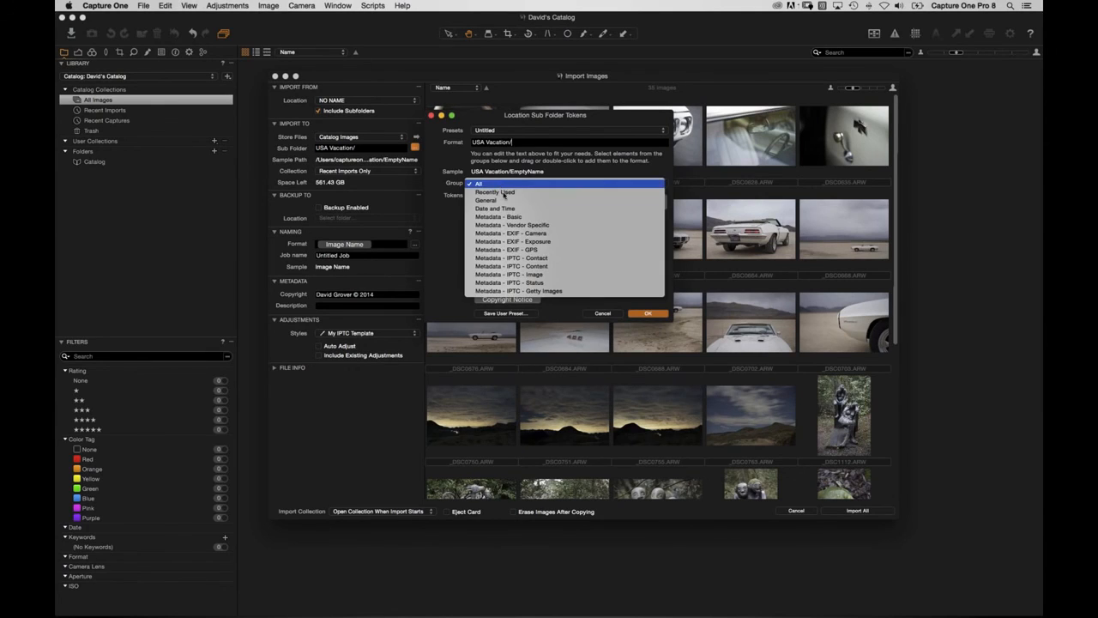
left_click(519, 215)
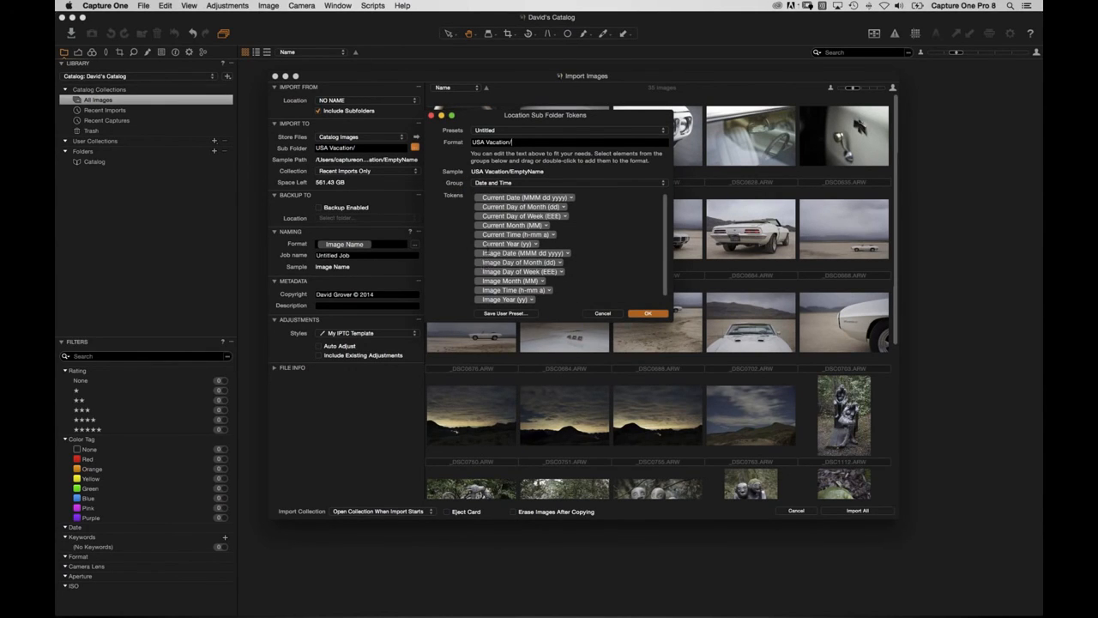
left_click_drag(491, 254, 551, 142)
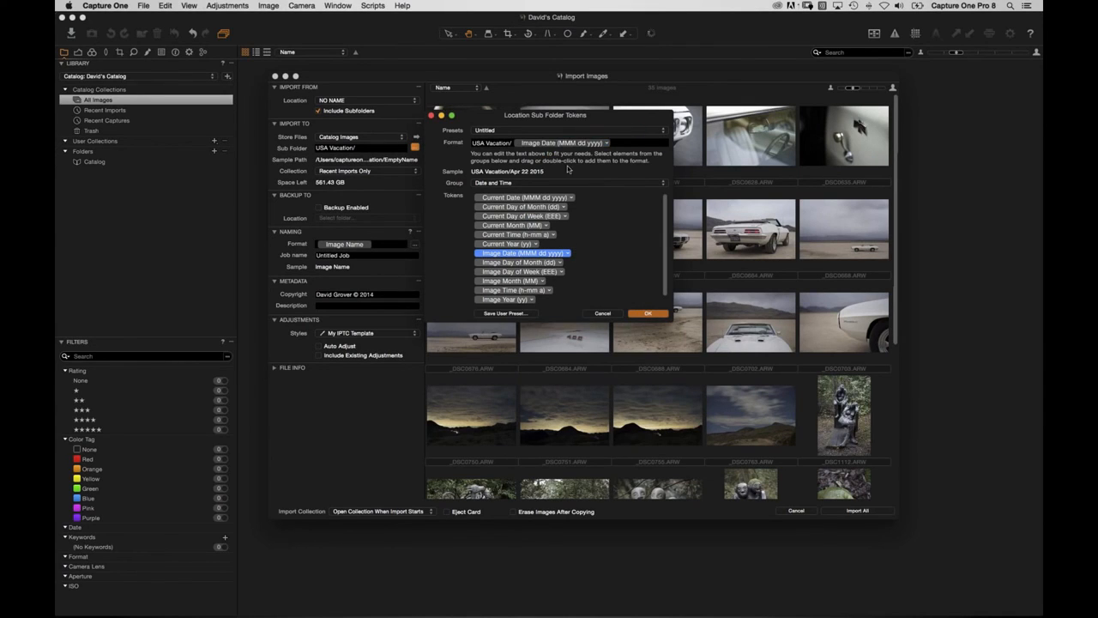
left_click(606, 143)
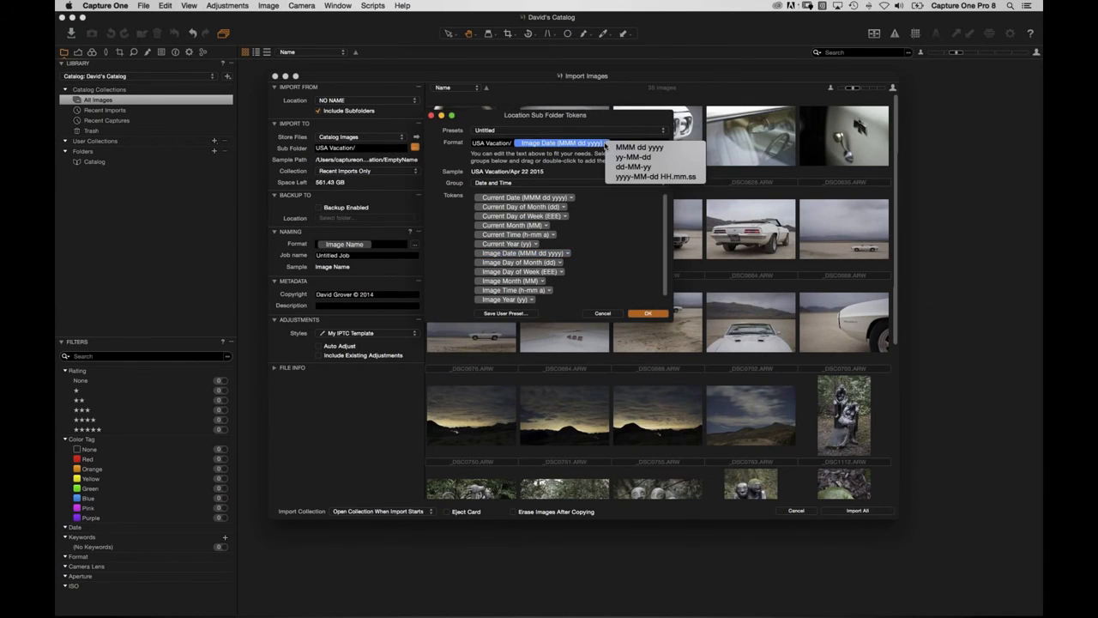
left_click(618, 168)
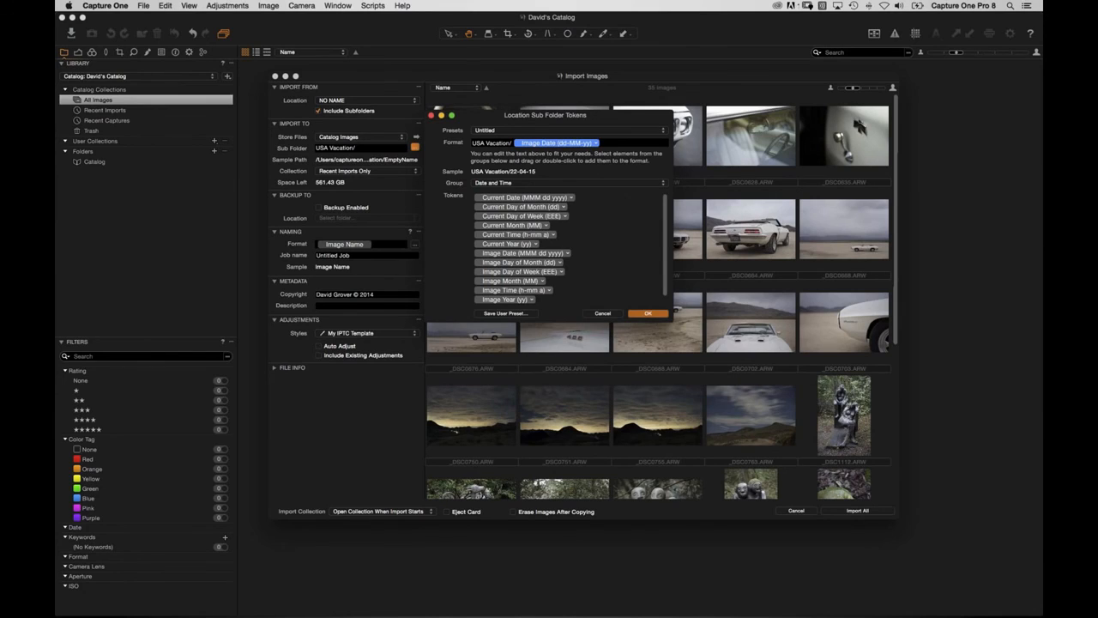
left_click(650, 316)
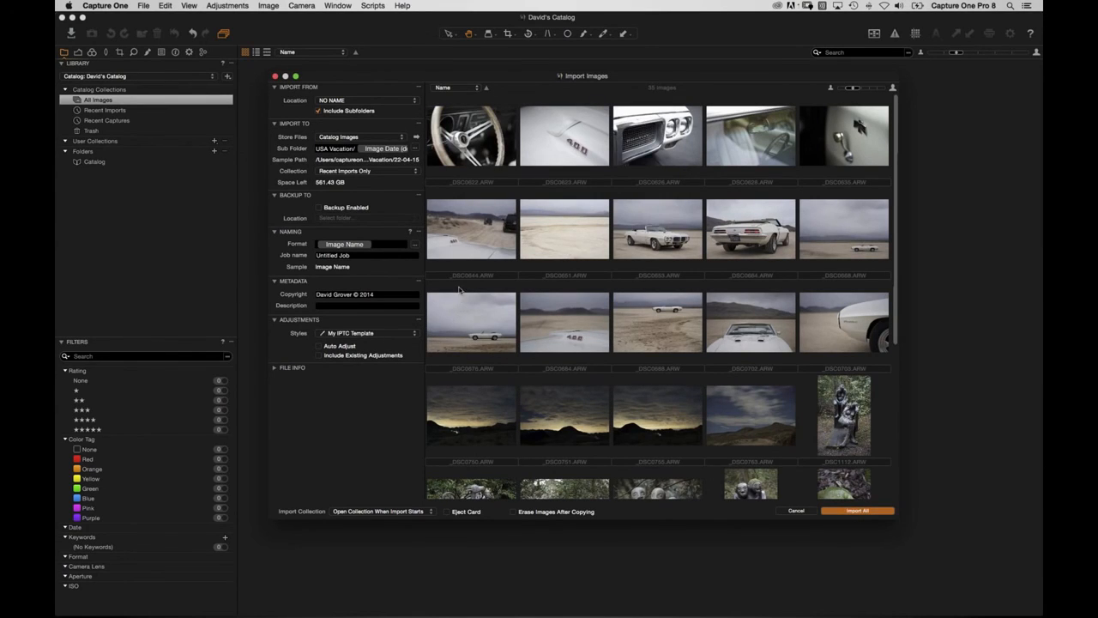
key("super+Tab")
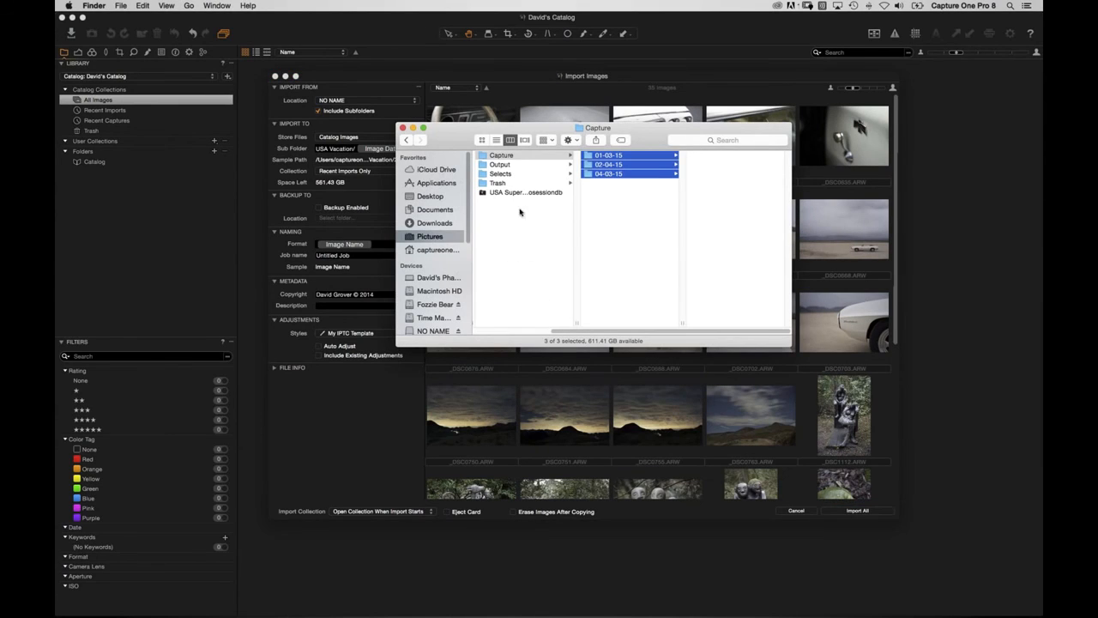
left_click(441, 236)
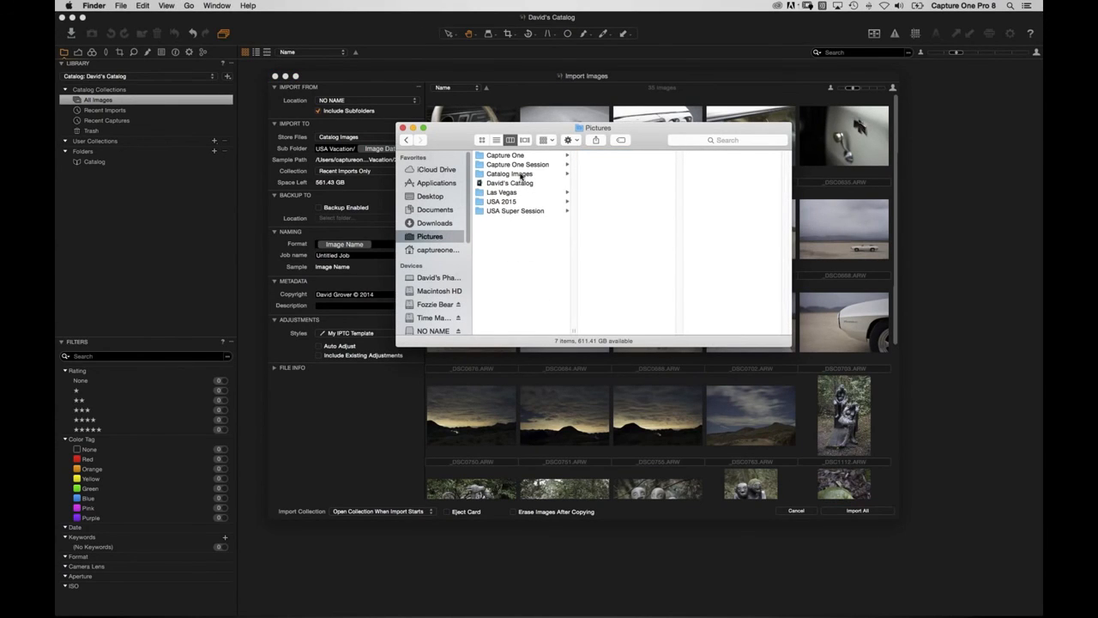
left_click(522, 174)
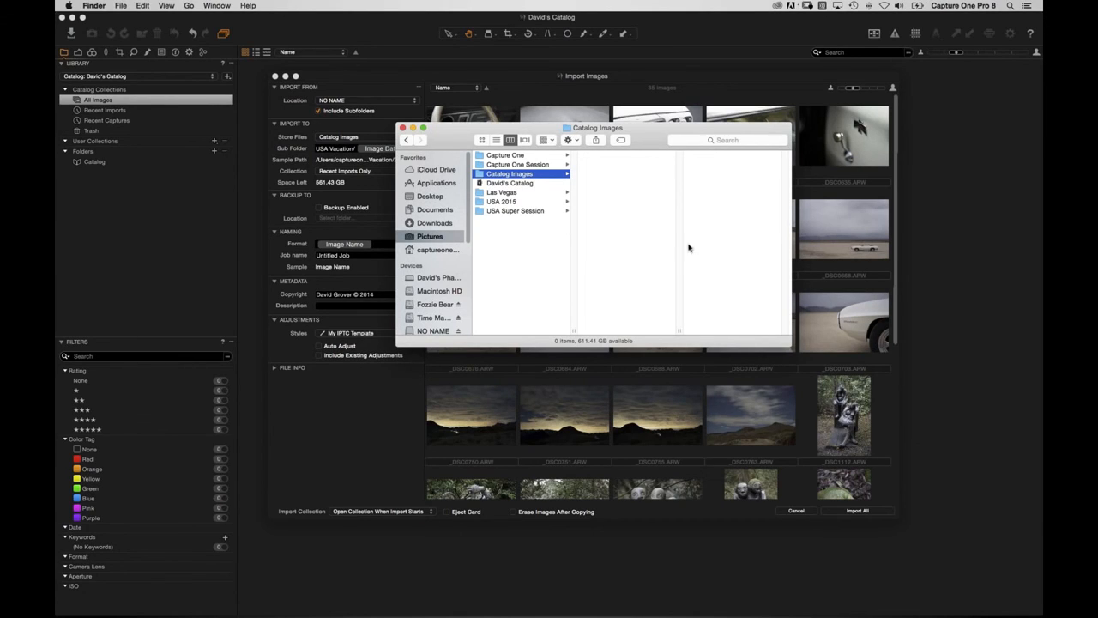
left_click(356, 442)
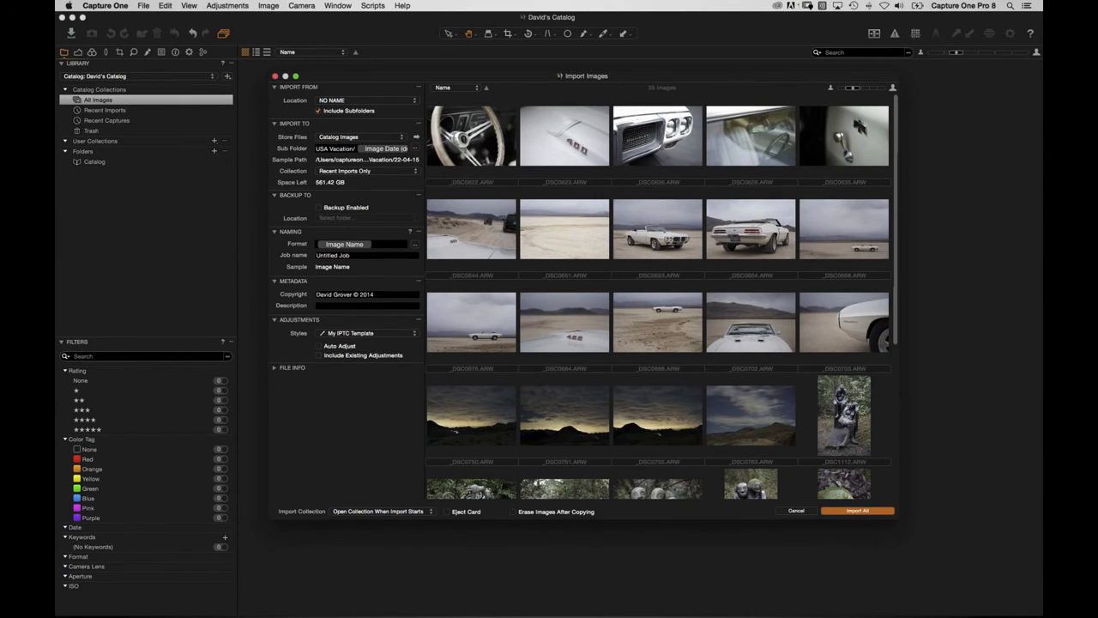
Import all 35 images into the catalog with Import All.
left_click(837, 512)
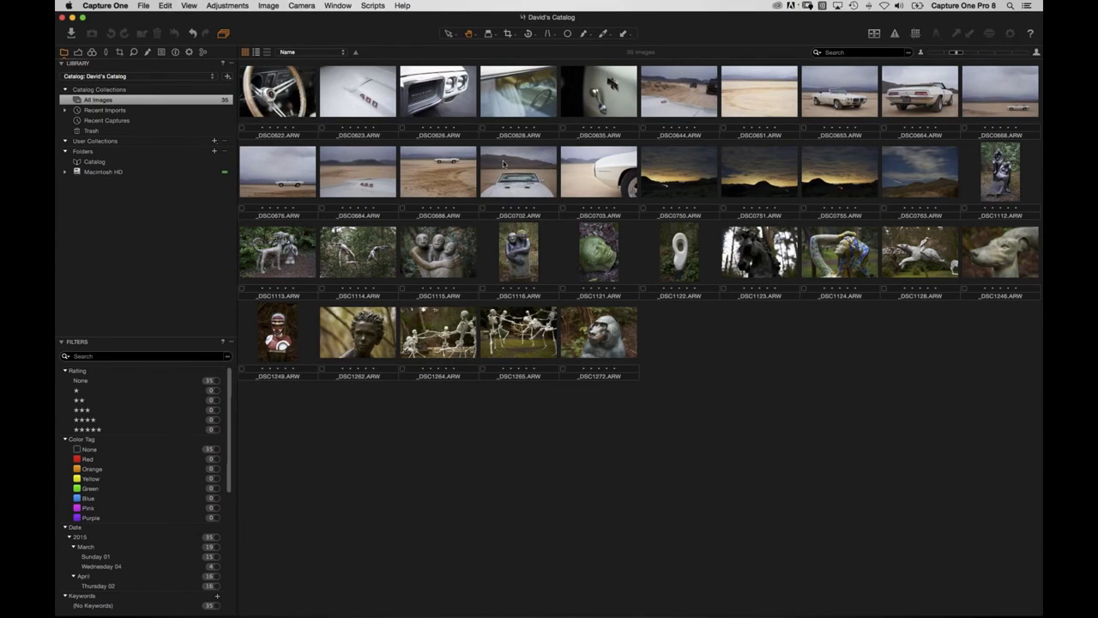
Browse the USA Vacation date folders 01-03-15, 02-04-15 and 04-03-15 in Finder.
key("super+Tab")
left_click(614, 156)
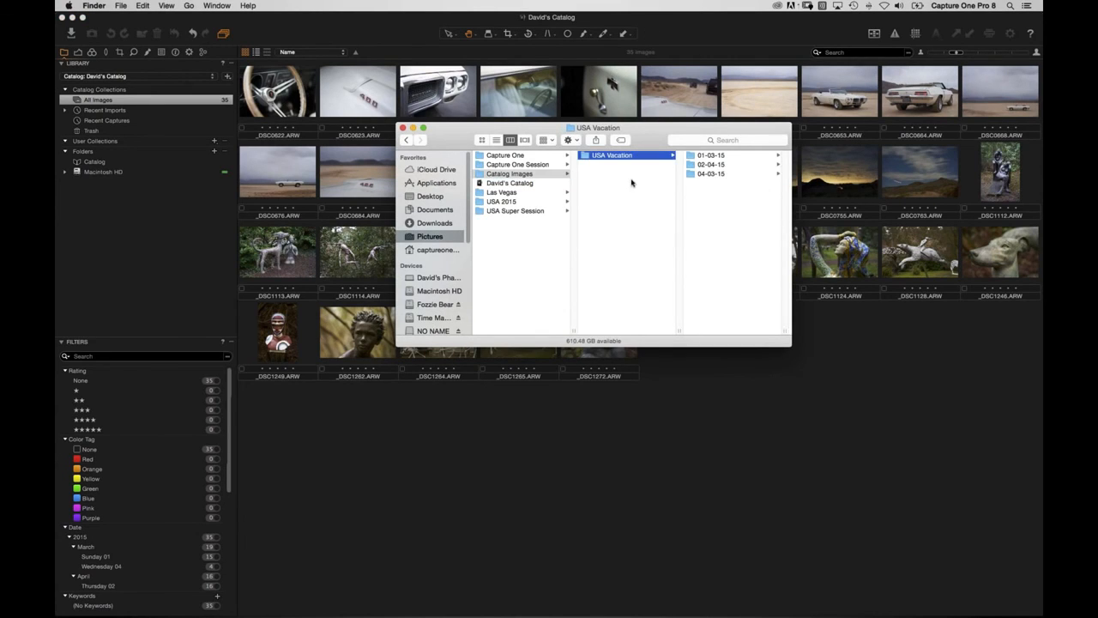
left_click(702, 156)
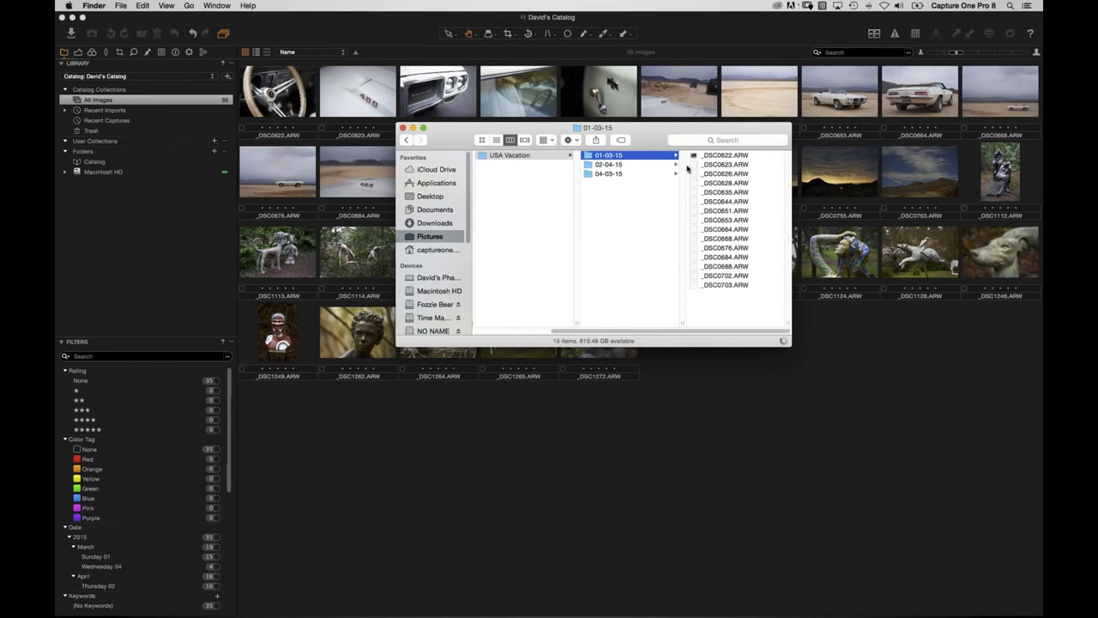
left_click(646, 166)
left_click(643, 175)
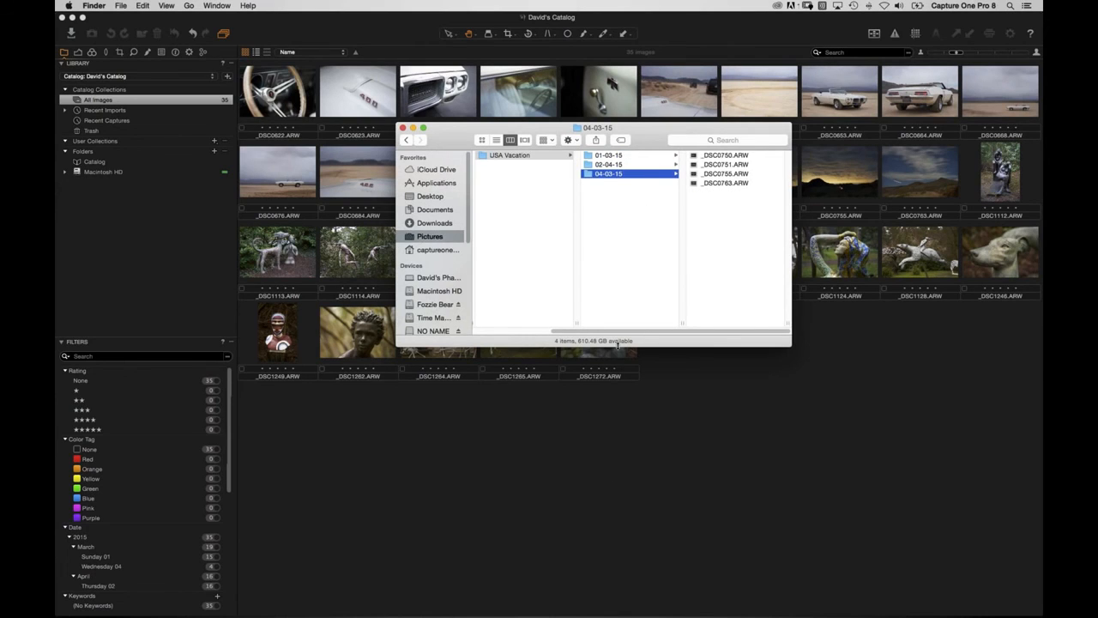
left_click(507, 331)
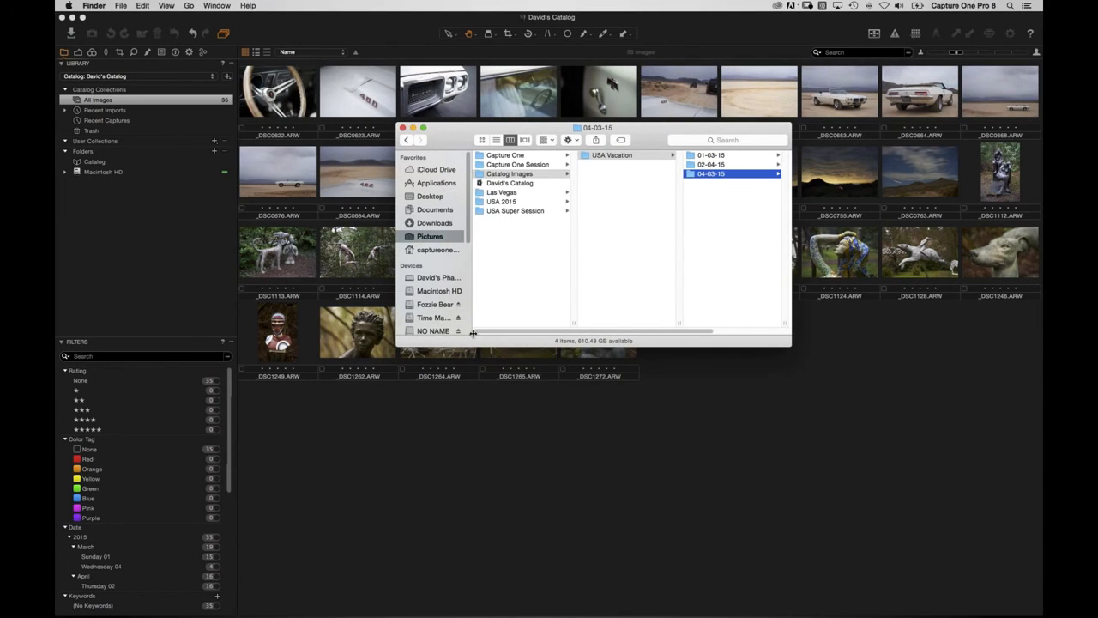
left_click(143, 277)
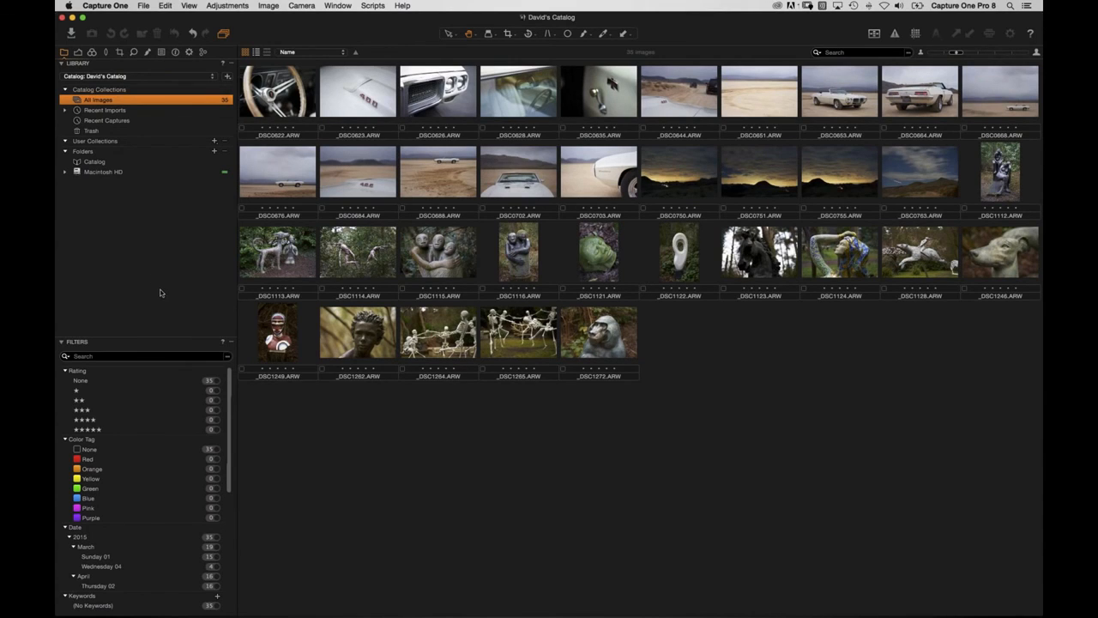
key("super+Tab")
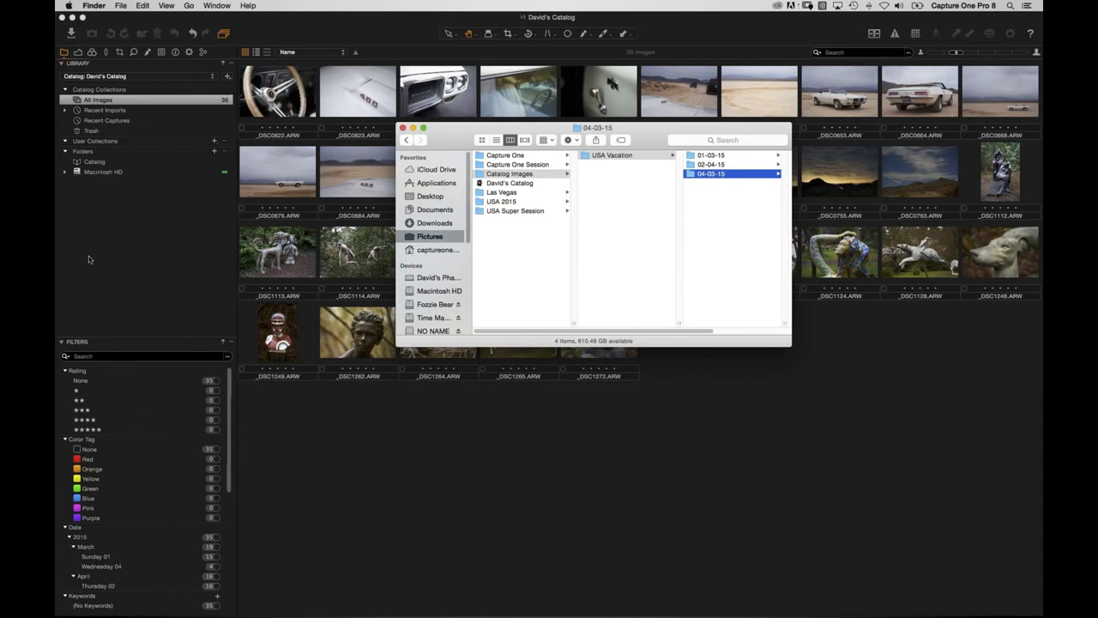
key("super+Tab")
Expand Macintosh HD > Users > home > Pictures > Catalog Images > USA Vacation in Folders.
left_click(71, 35)
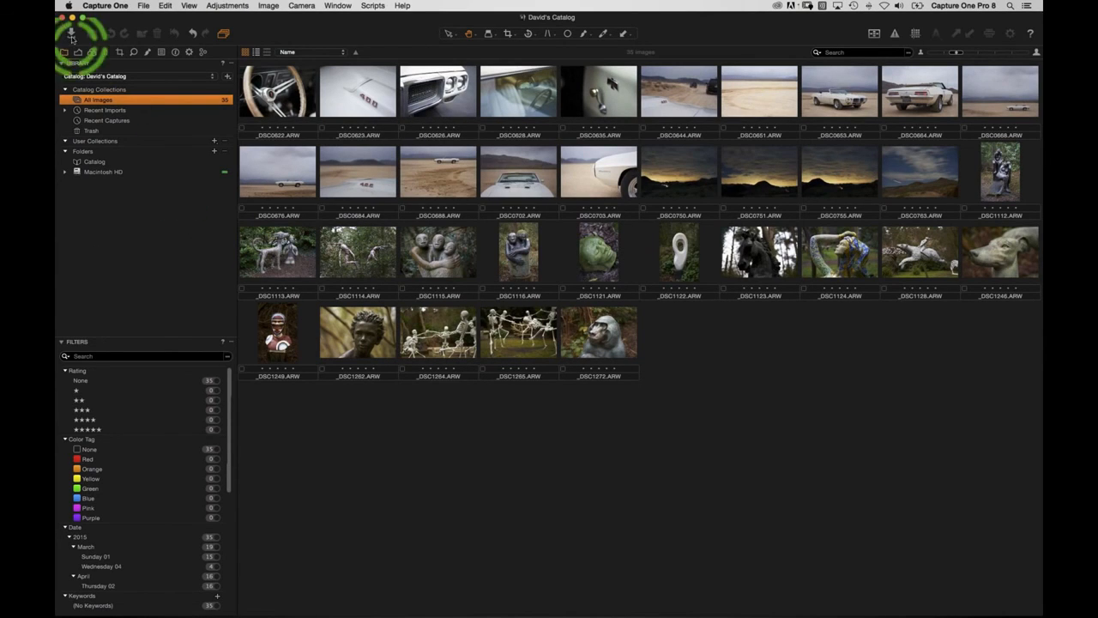
left_click(65, 173)
left_click(76, 182)
left_click(85, 193)
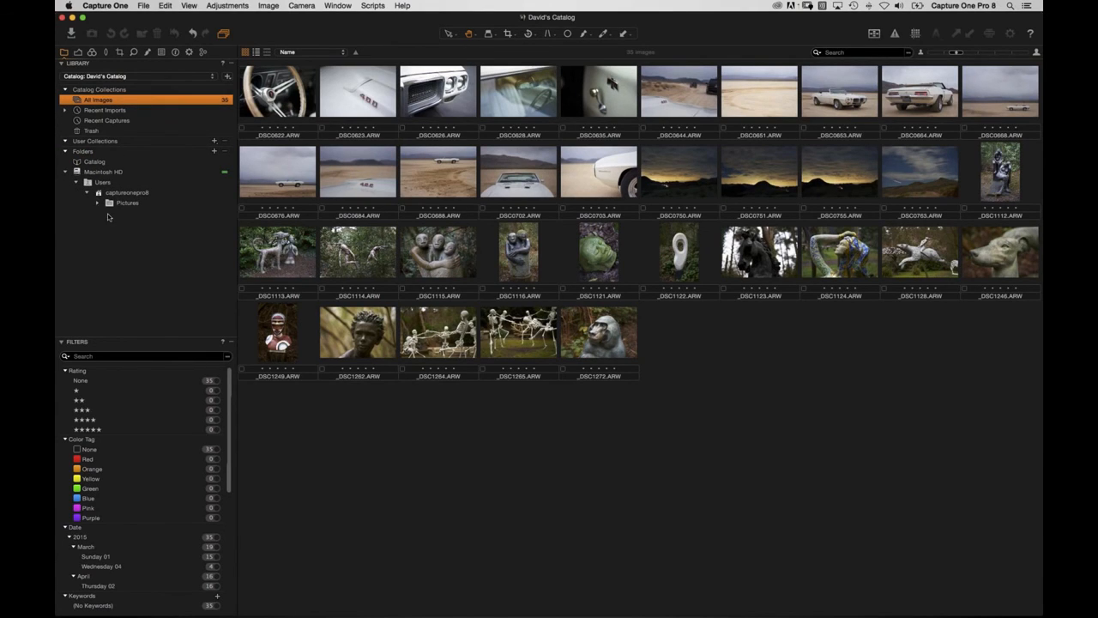
left_click(99, 203)
left_click(109, 212)
left_click(120, 224)
View the 01-03-15, 02-04-15 and 04-03-15 folders, ending on 04-03-15 with larger thumbnails.
left_click(175, 234)
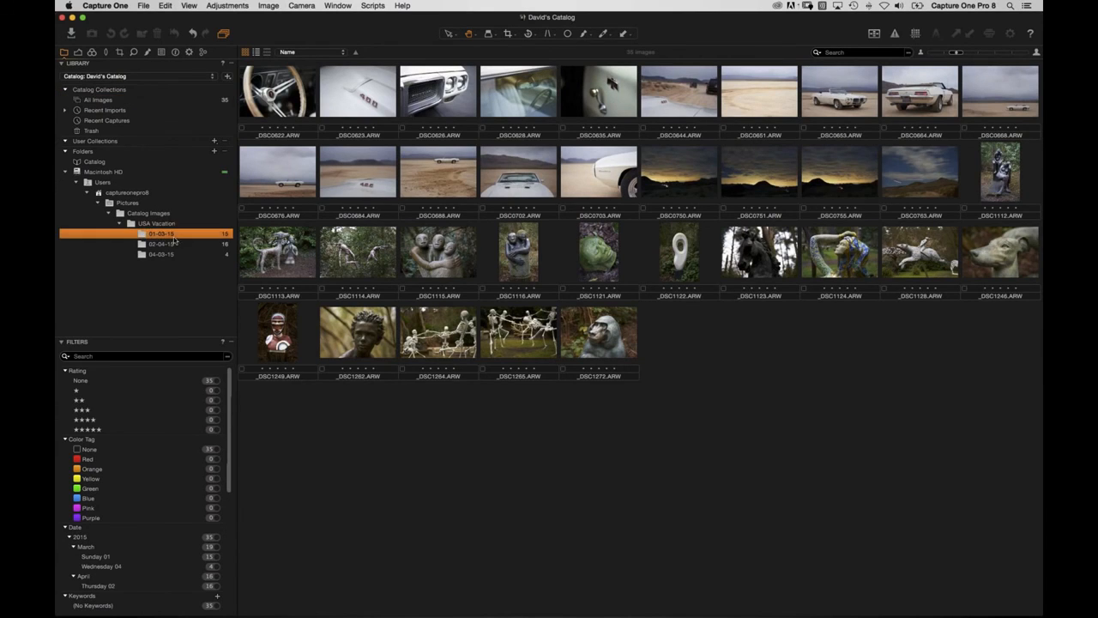
left_click(168, 244)
left_click(171, 255)
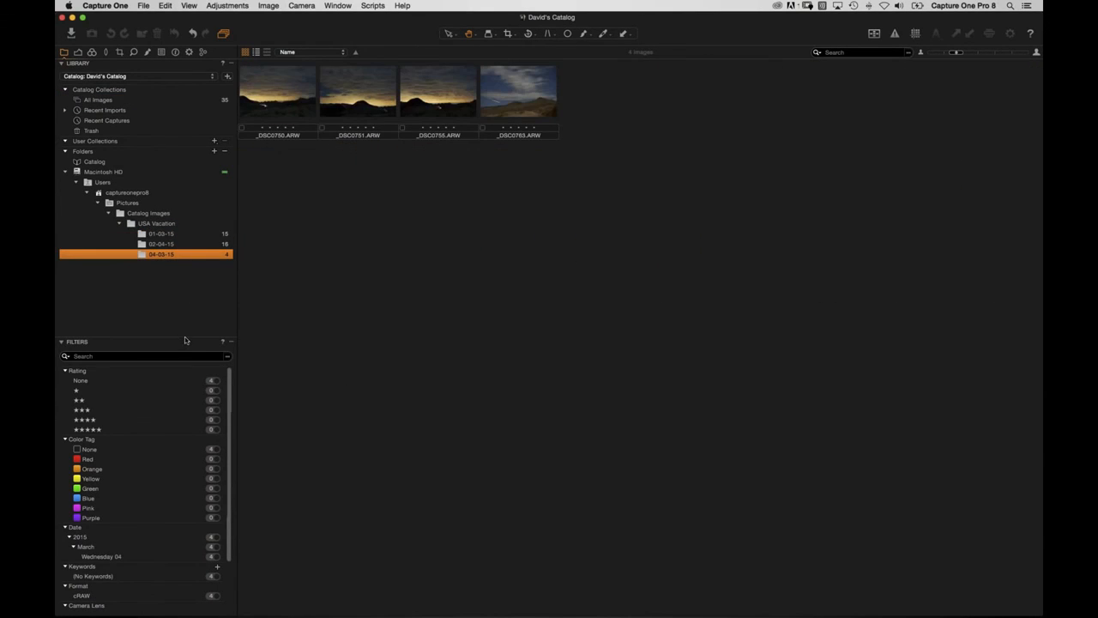
left_click_drag(957, 52, 989, 52)
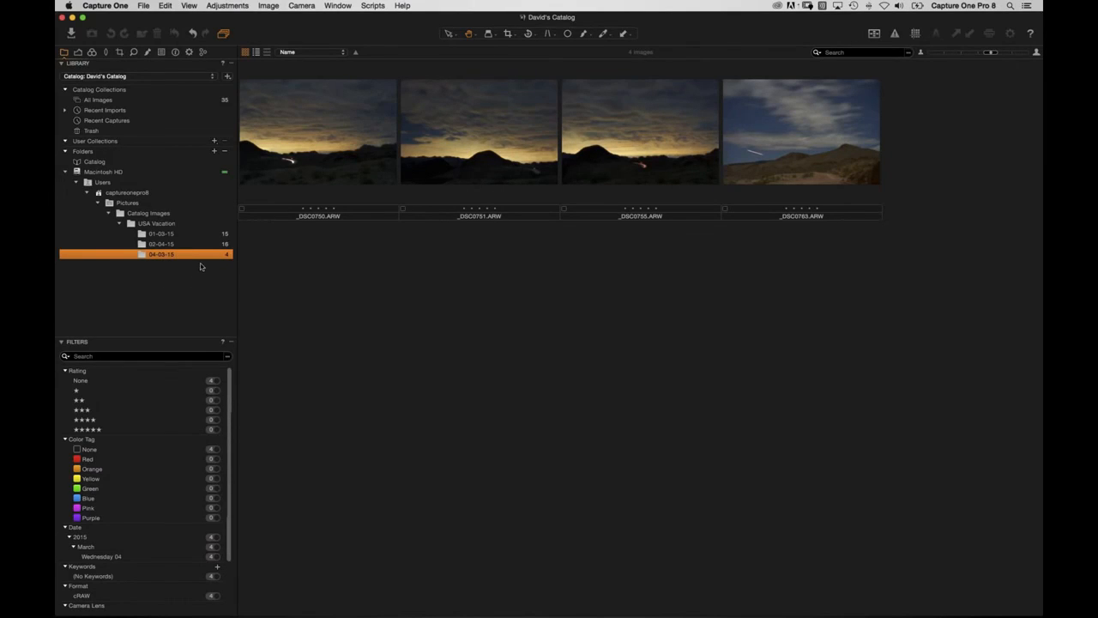
Move _DSC0622 from 01-03-15 into 02-04-15 and back, then select the USA Vacation folder.
left_click(158, 234)
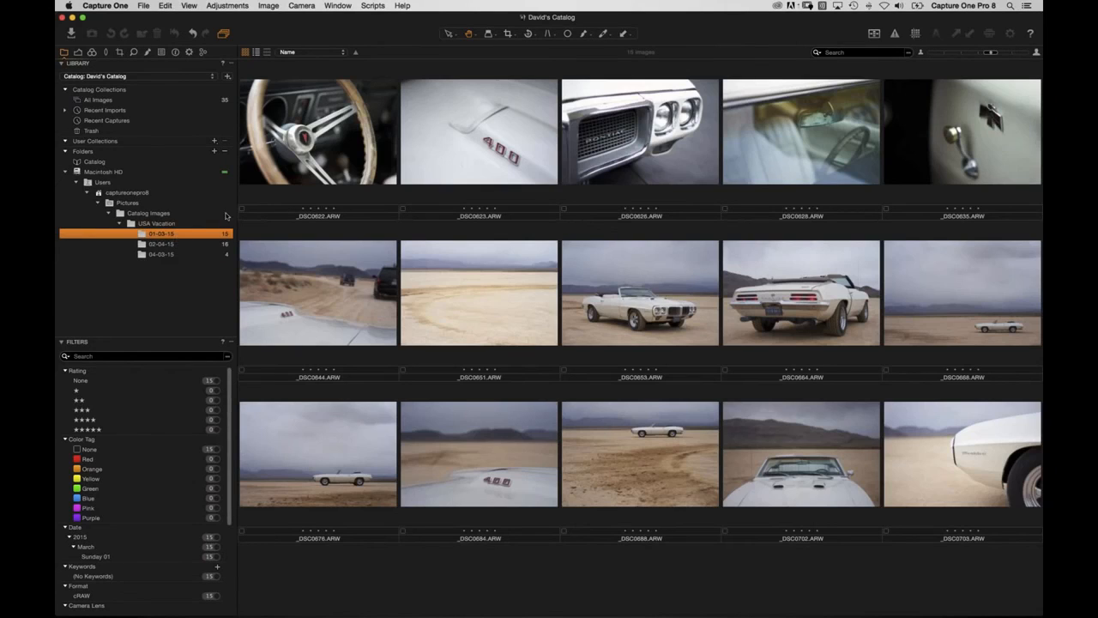
mouse_move(293, 139)
left_mouse_down()
mouse_move(320, 148)
mouse_move(283, 172)
mouse_move(307, 236)
mouse_move(255, 253)
mouse_move(288, 180)
mouse_move(257, 176)
mouse_move(163, 245)
left_mouse_up()
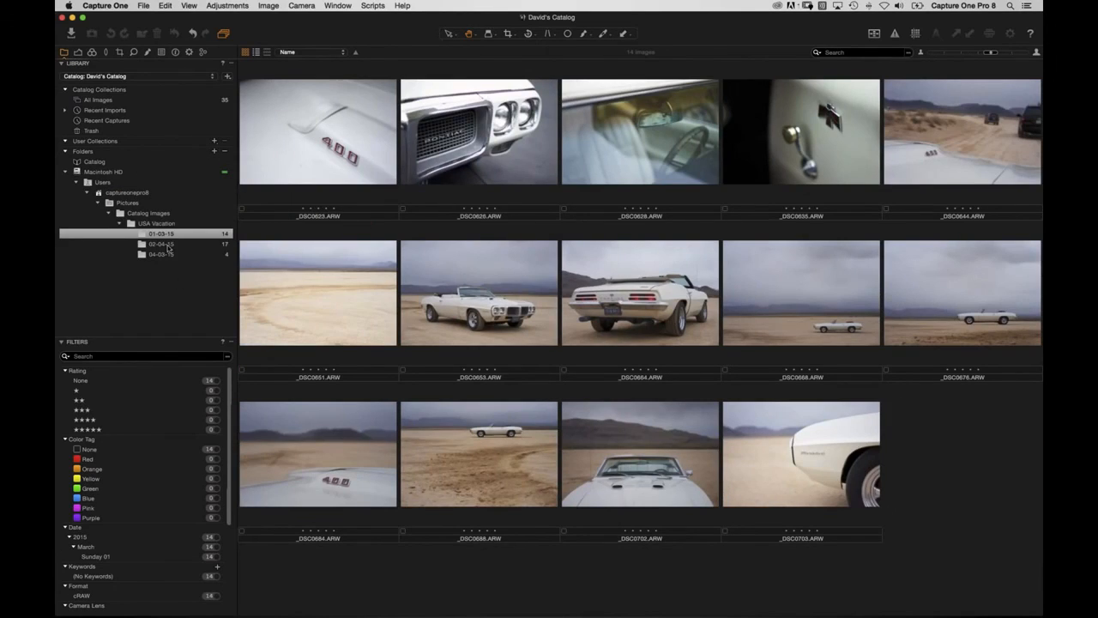
left_click(169, 244)
left_click_drag(276, 135, 162, 234)
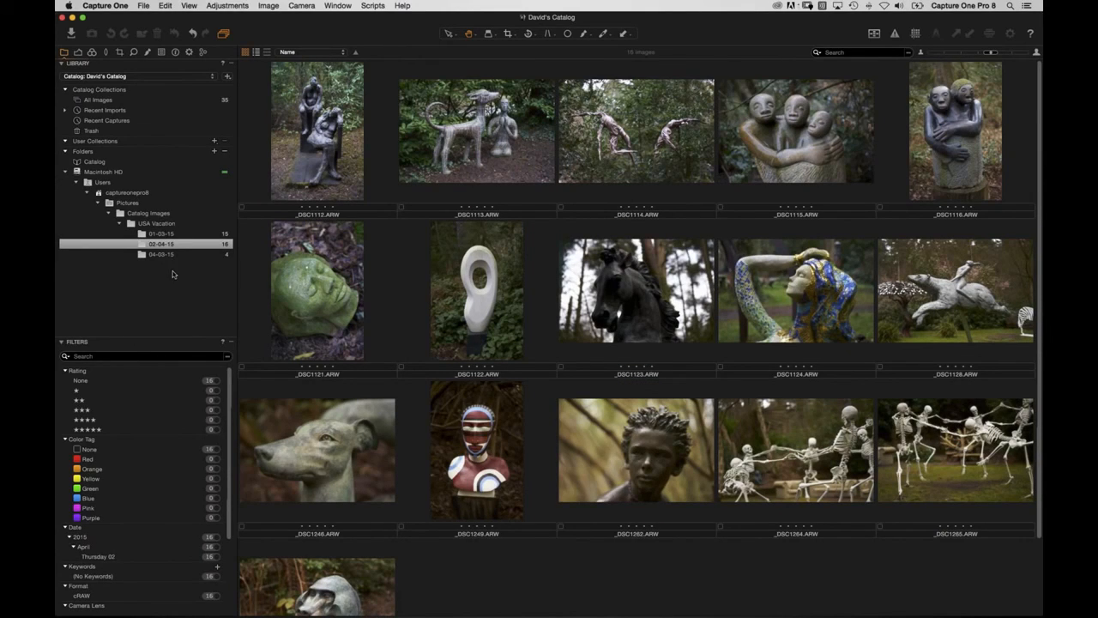
left_click(172, 226)
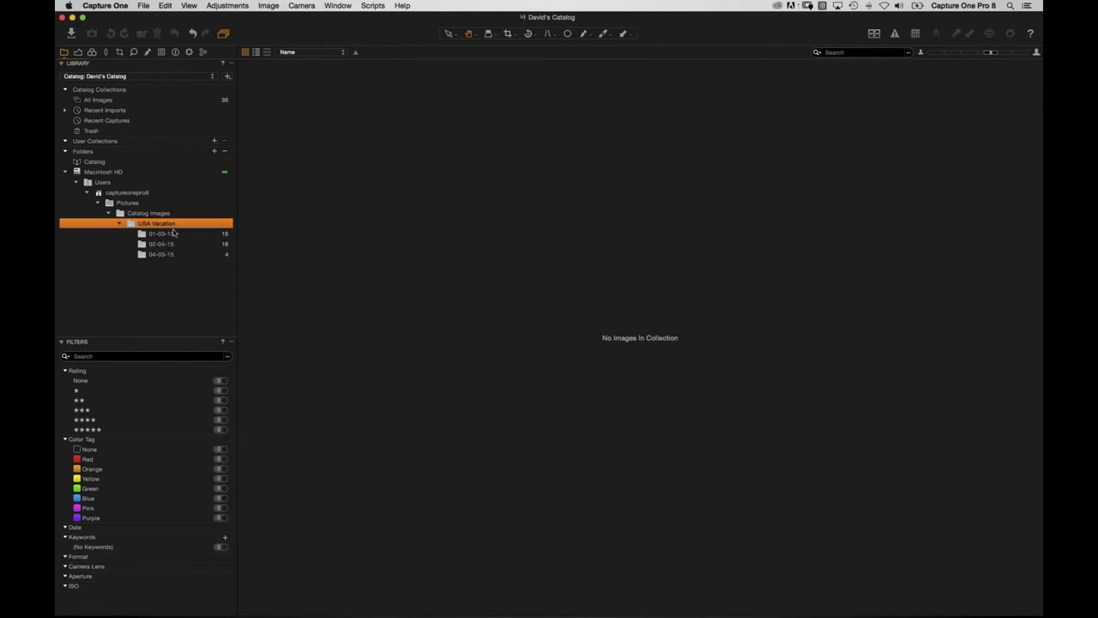
Create a new 'My Selects' folder inside USA Vacation and add it to the catalog.
left_click(215, 152)
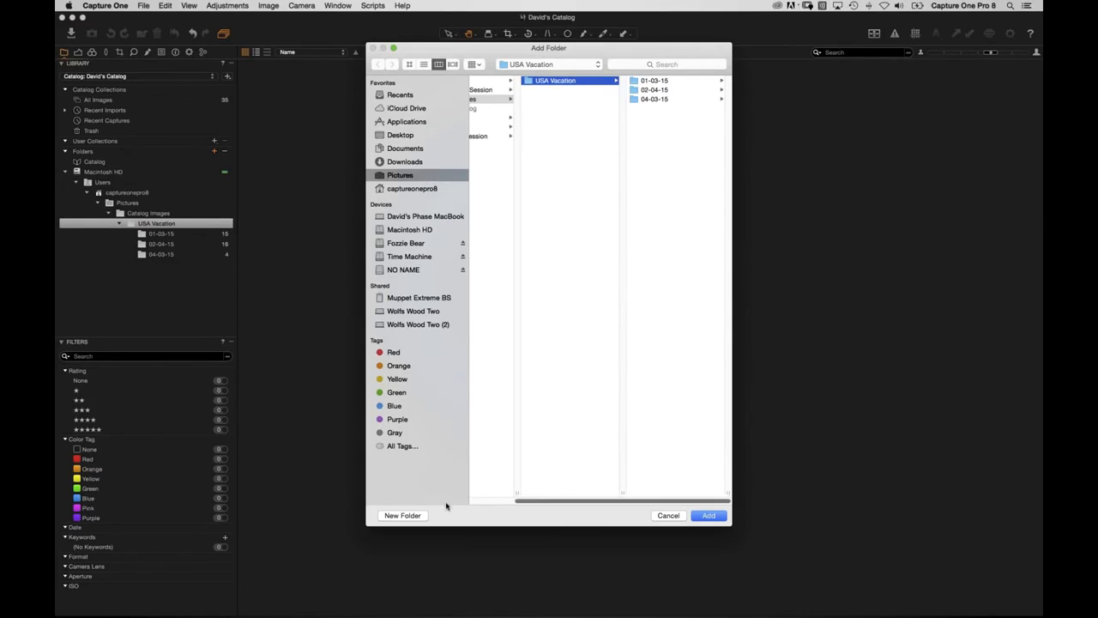
left_click(420, 516)
type("M")
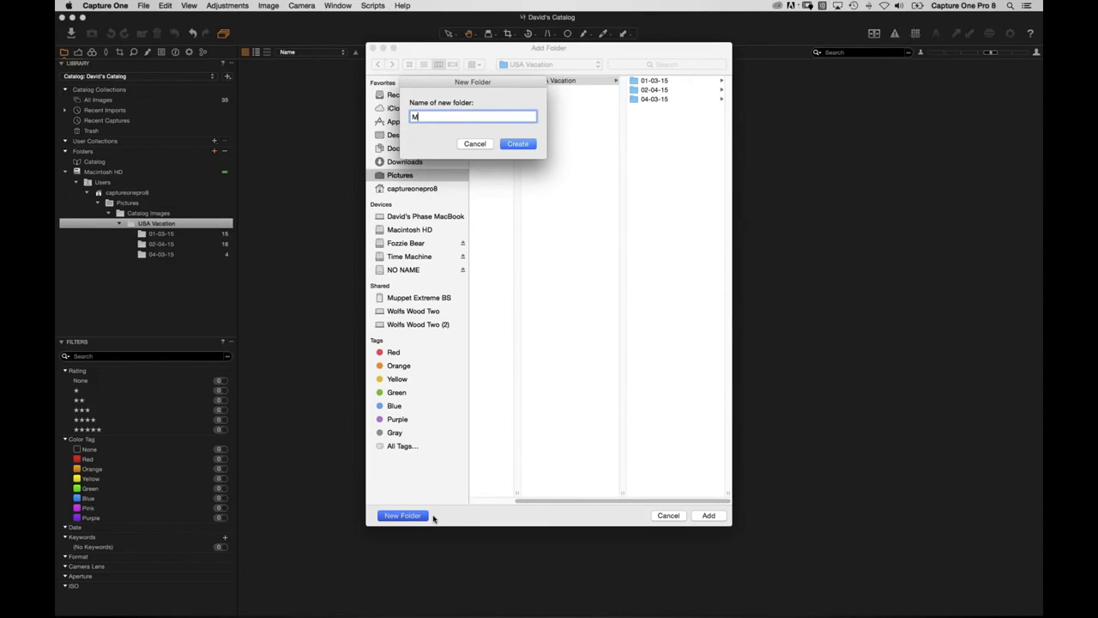
type("y Selecys")
key("Return")
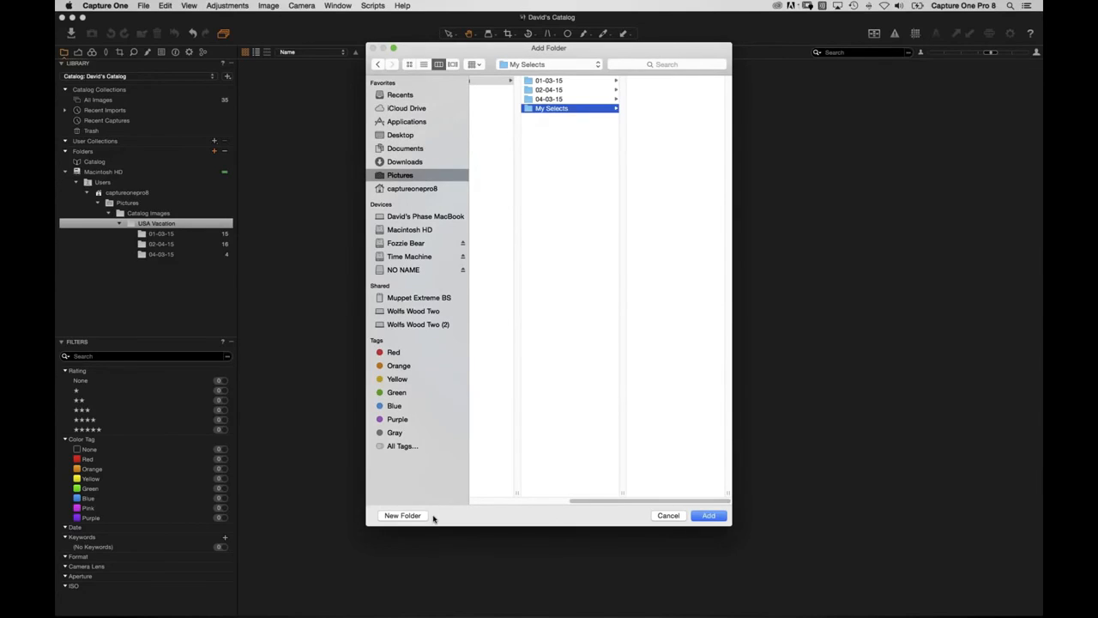
left_click(709, 516)
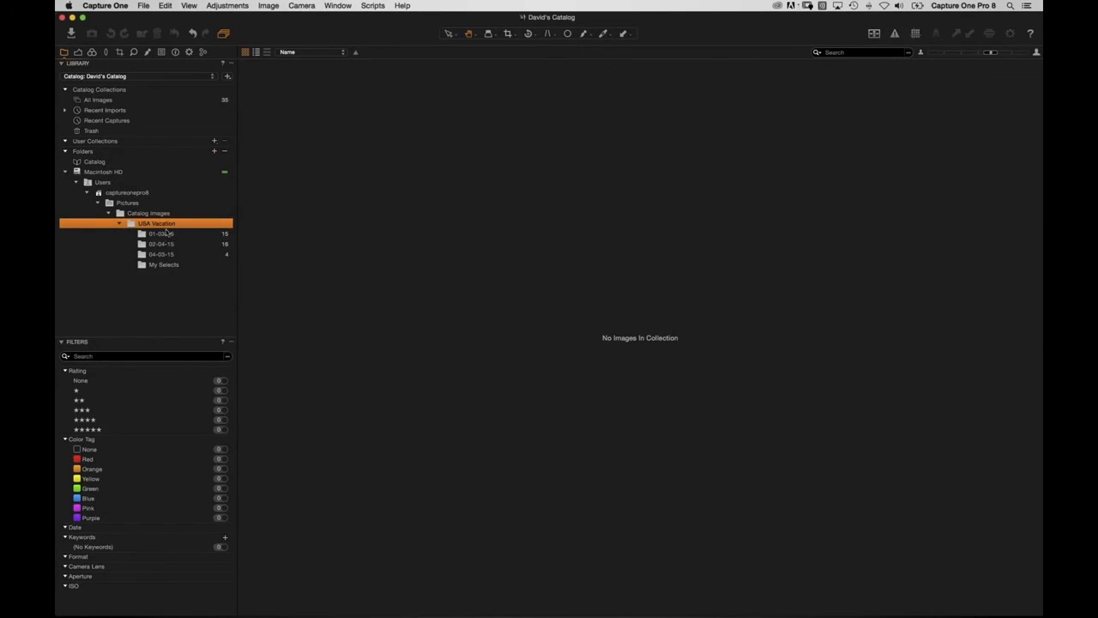
Move _DSC0622 and _DSC0651 from 01-03-15 into the My Selects folder.
left_click(172, 234)
left_click_drag(305, 147, 163, 264)
left_click_drag(284, 293, 163, 265)
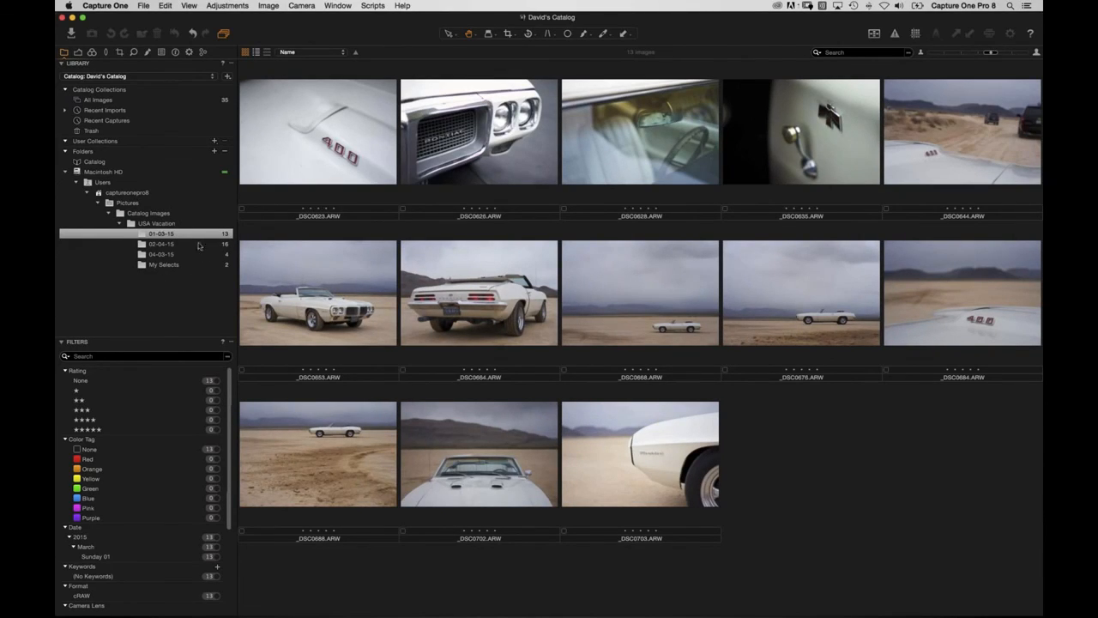
Reveal 01-03-15 in Finder, select _DSC0688, _DSC0702 and _DSC0703, then return to Capture One.
right_click(159, 236)
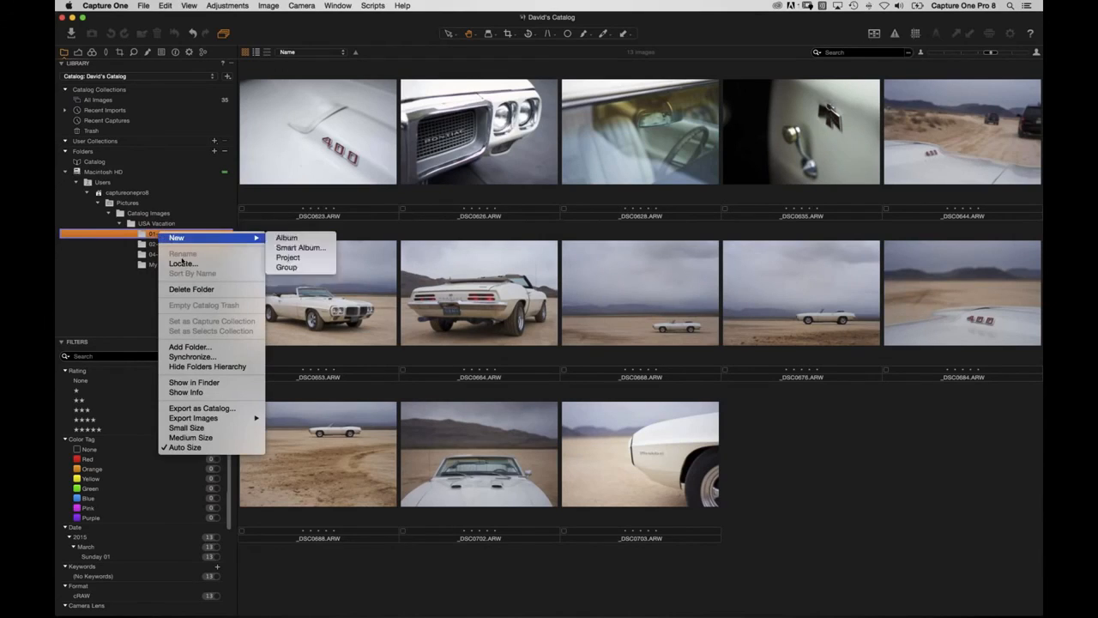
left_click(194, 383)
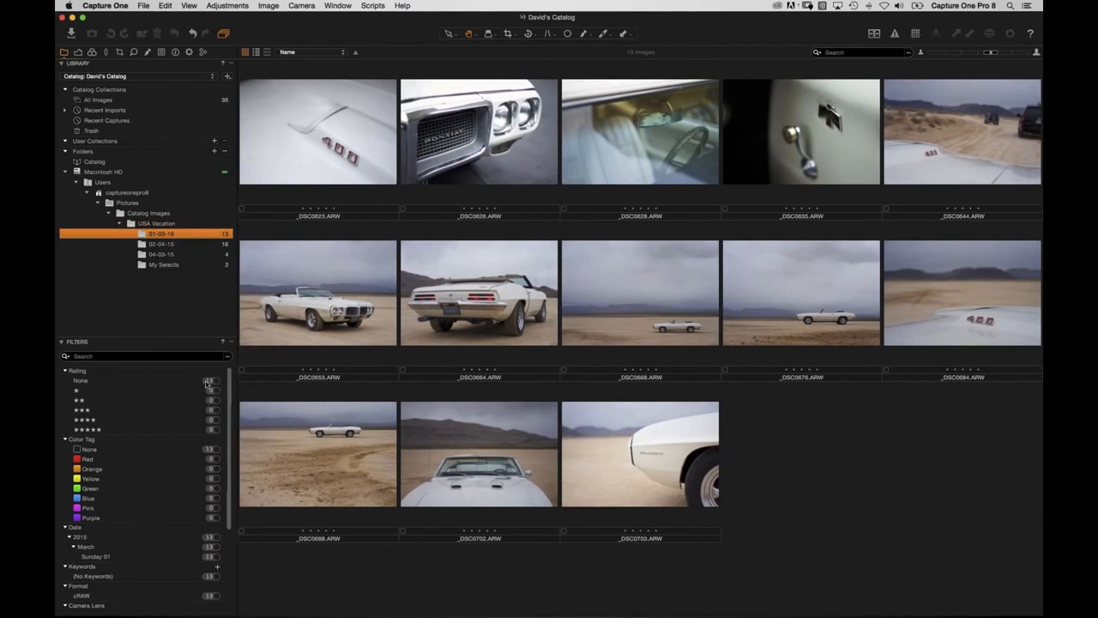
left_click_drag(723, 301, 716, 261)
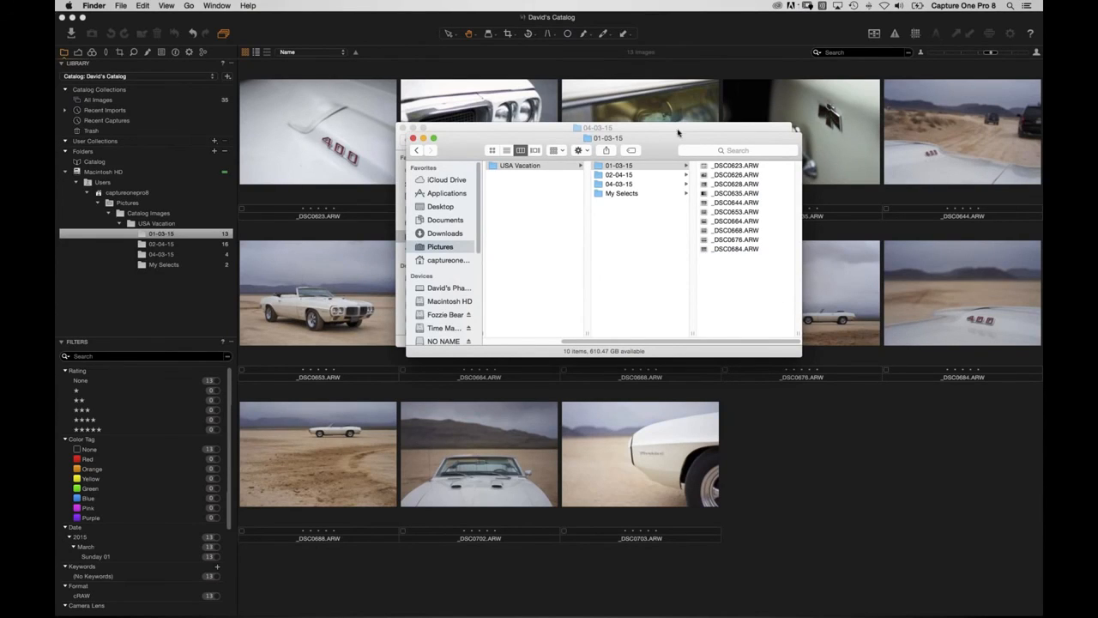
left_click(821, 476)
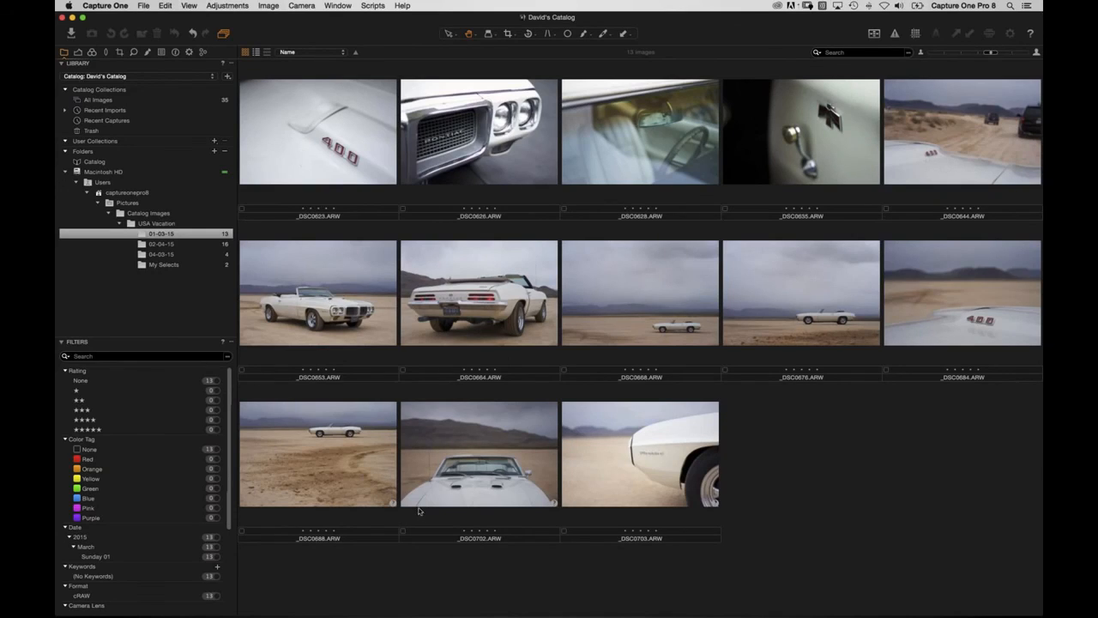
Synchronize folder 01-03-15, removing its three missing images from the catalog.
right_click(171, 236)
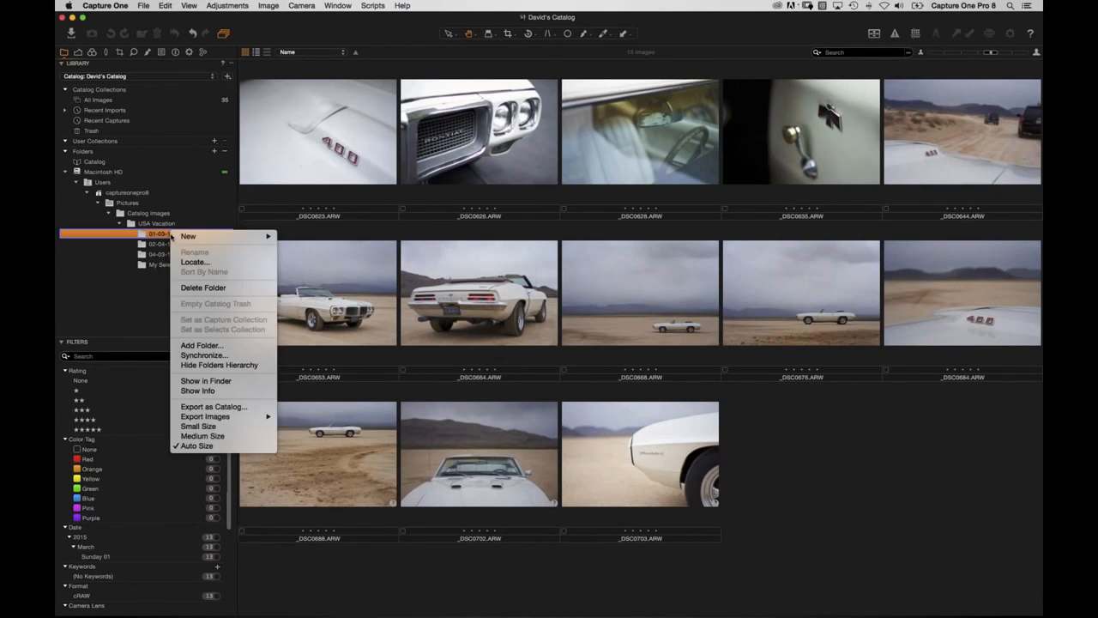
left_click(202, 355)
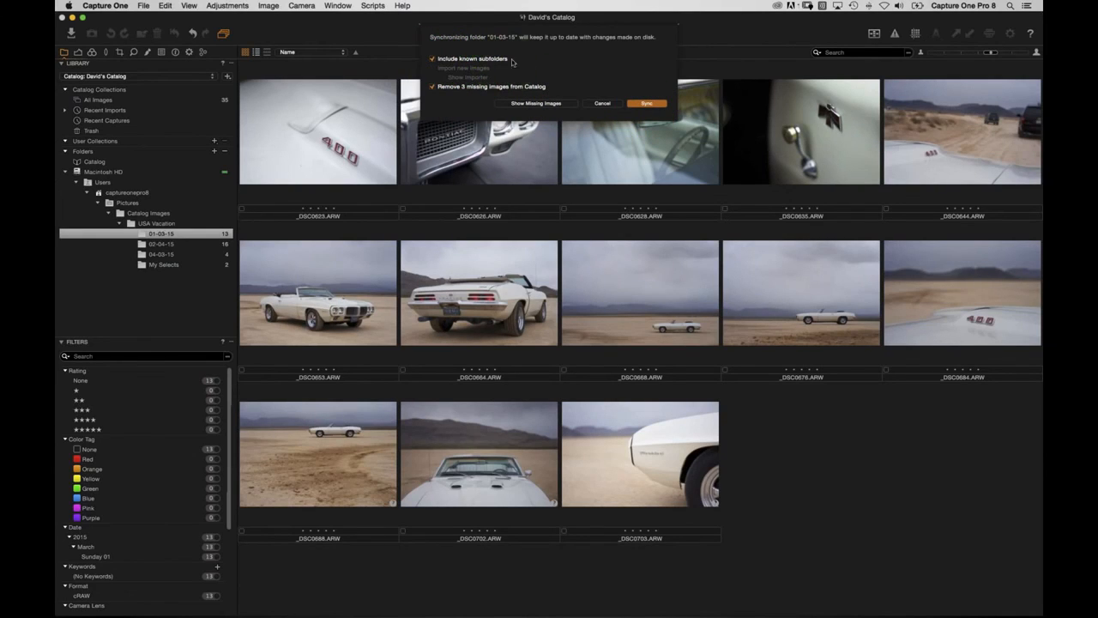
left_click(646, 102)
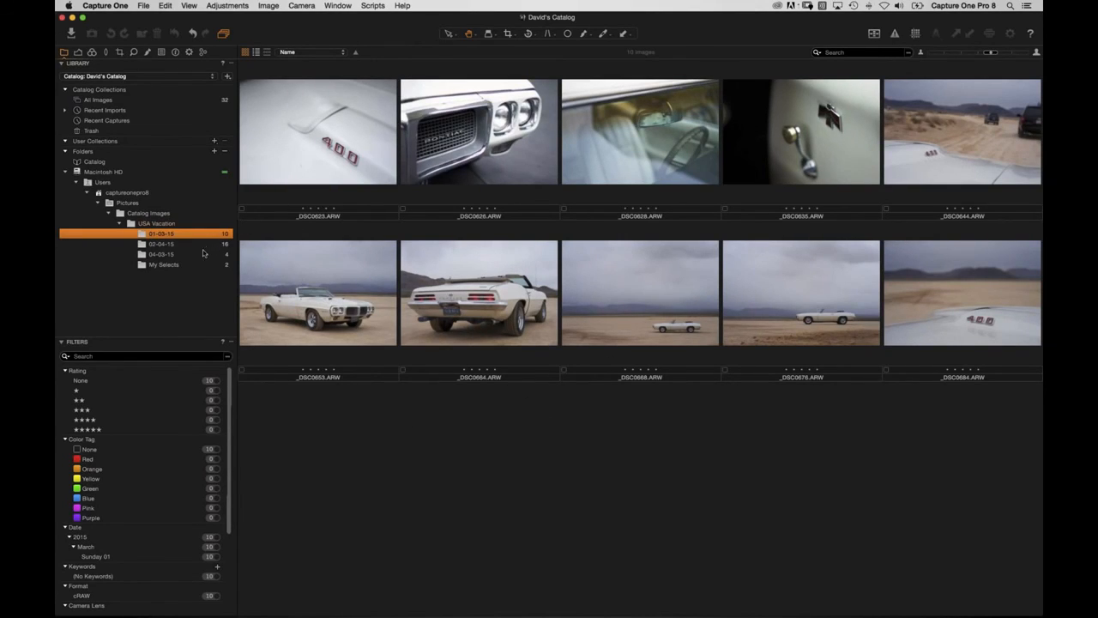
right_click(171, 235)
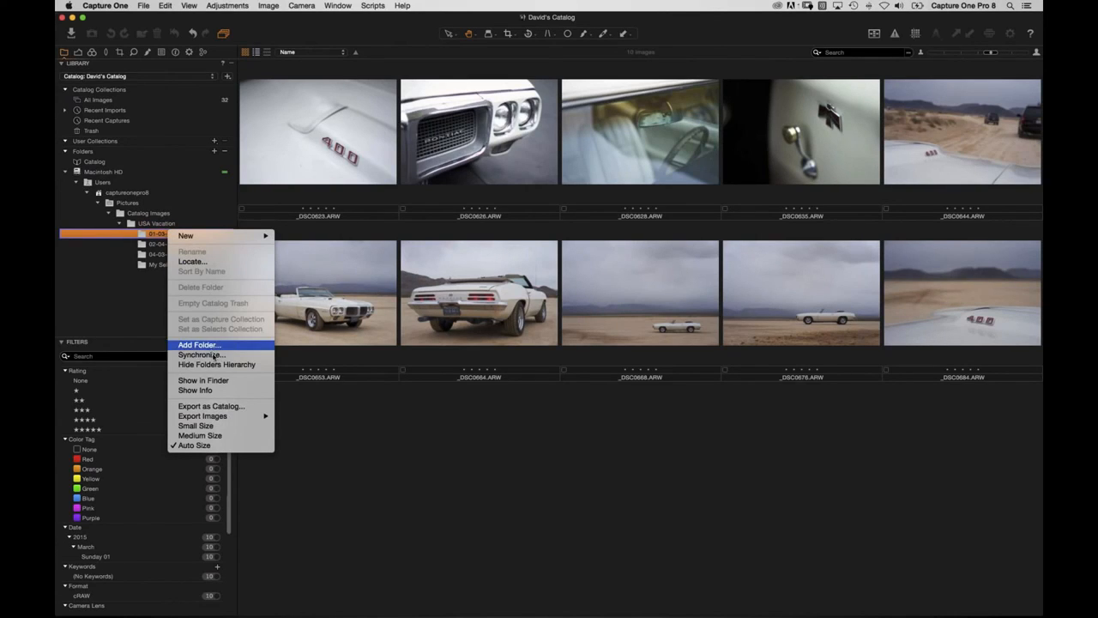
left_click(368, 444)
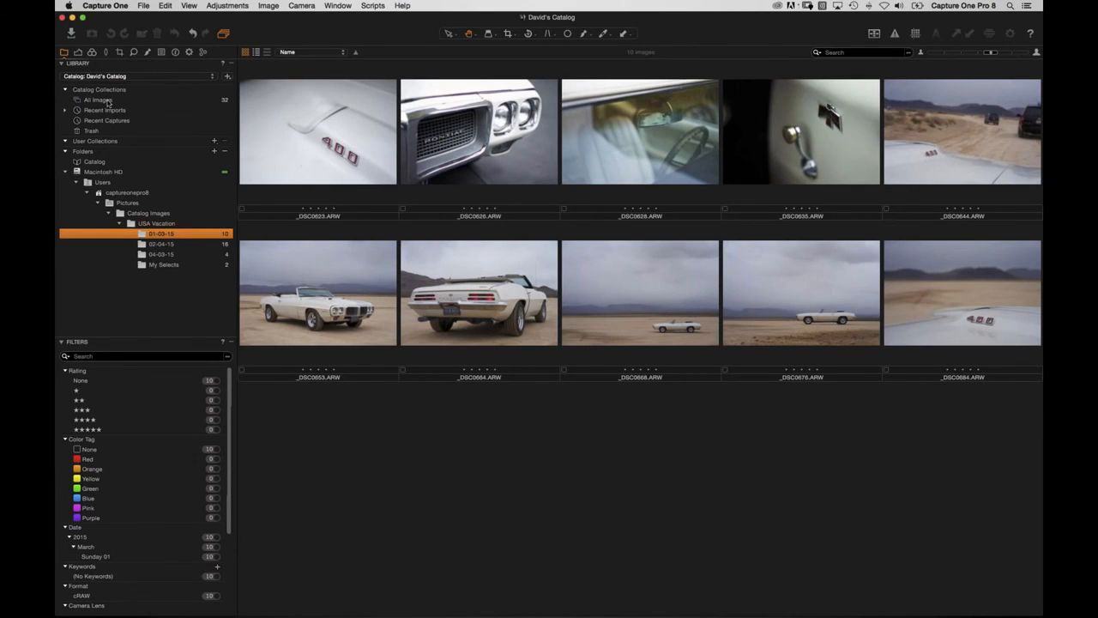
left_click(65, 111)
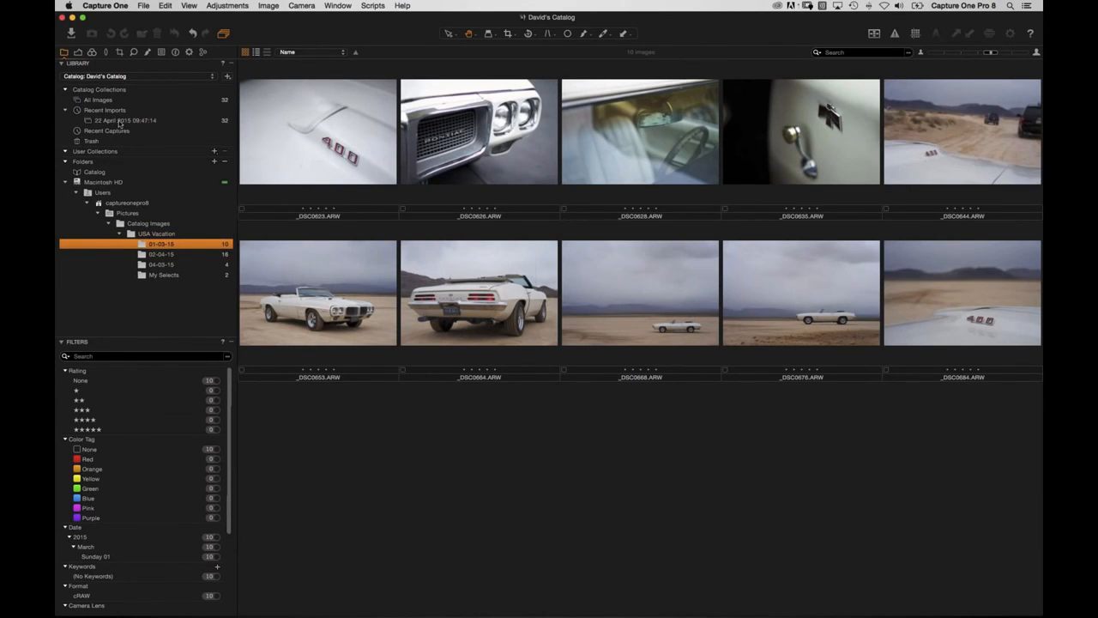
left_click(122, 120)
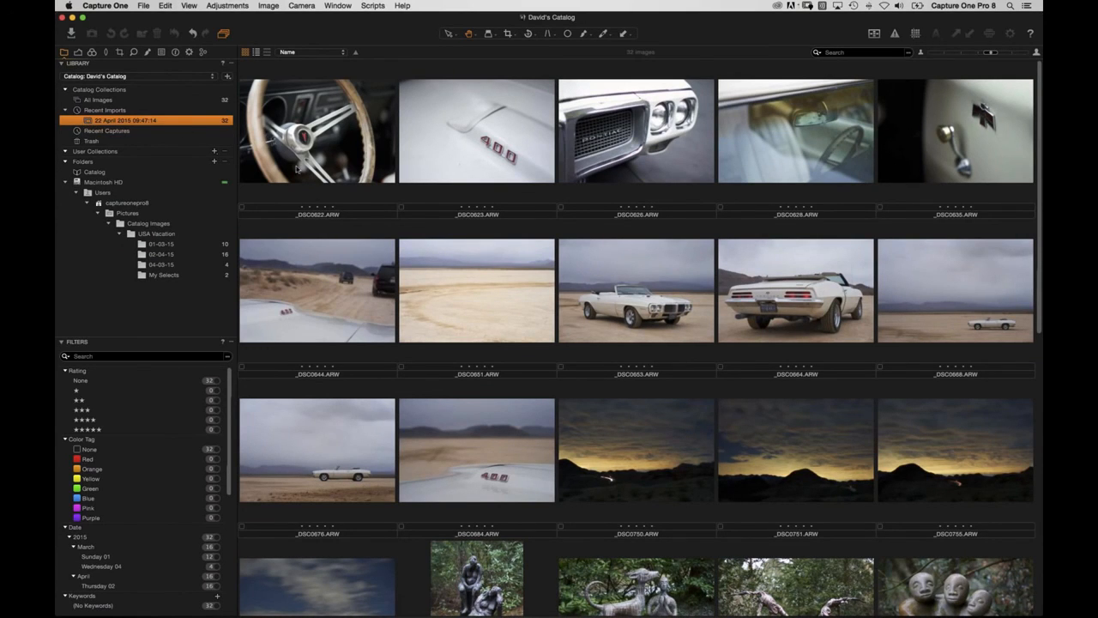
scroll(407, 381, "down", 10)
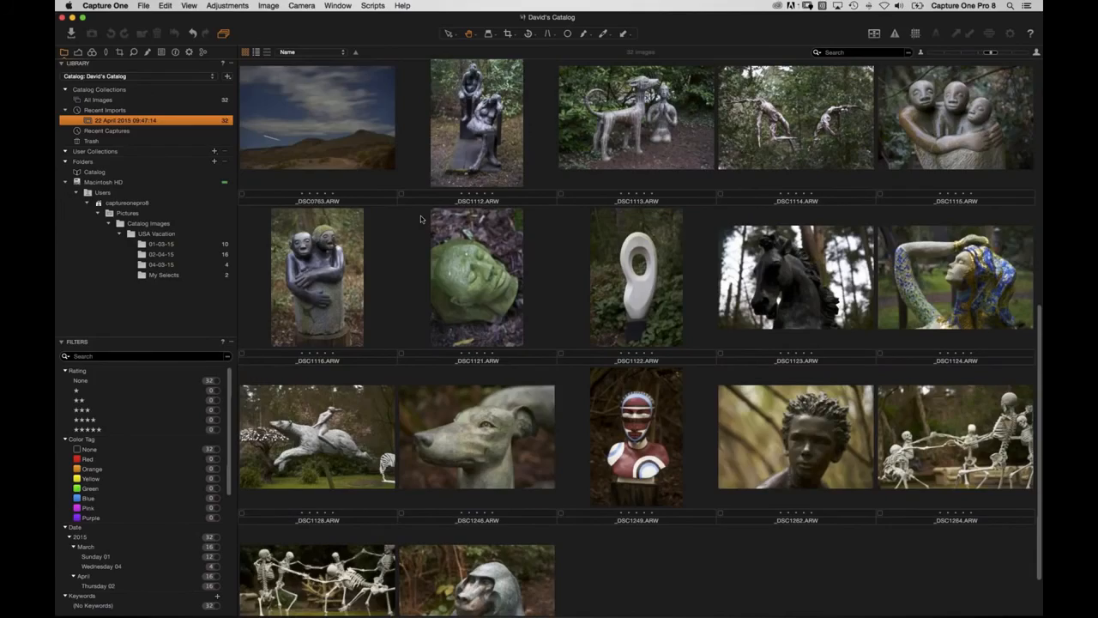
scroll(392, 296, "up", 6)
scroll(393, 296, "up", 3)
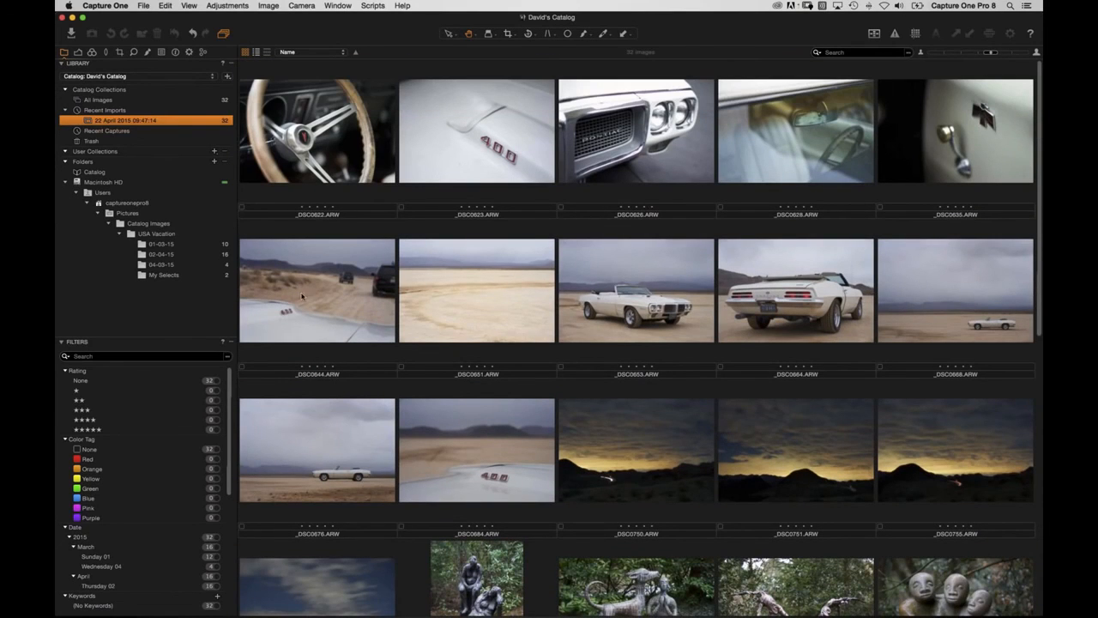
Create a 'USA Vacation' project under User Collections and open it.
left_click(215, 154)
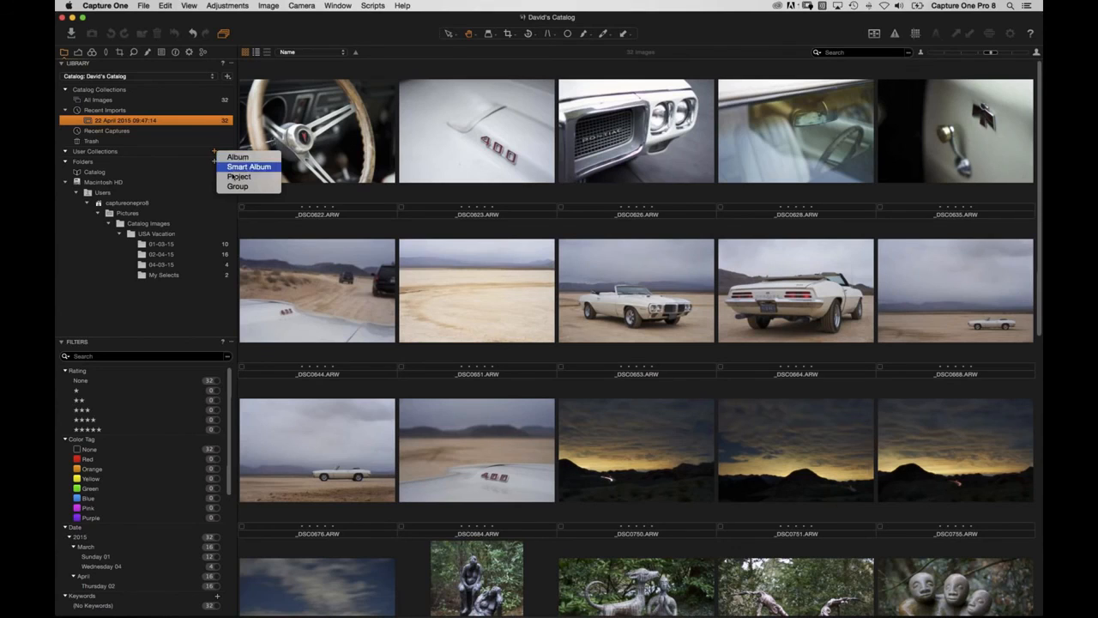
left_click(245, 179)
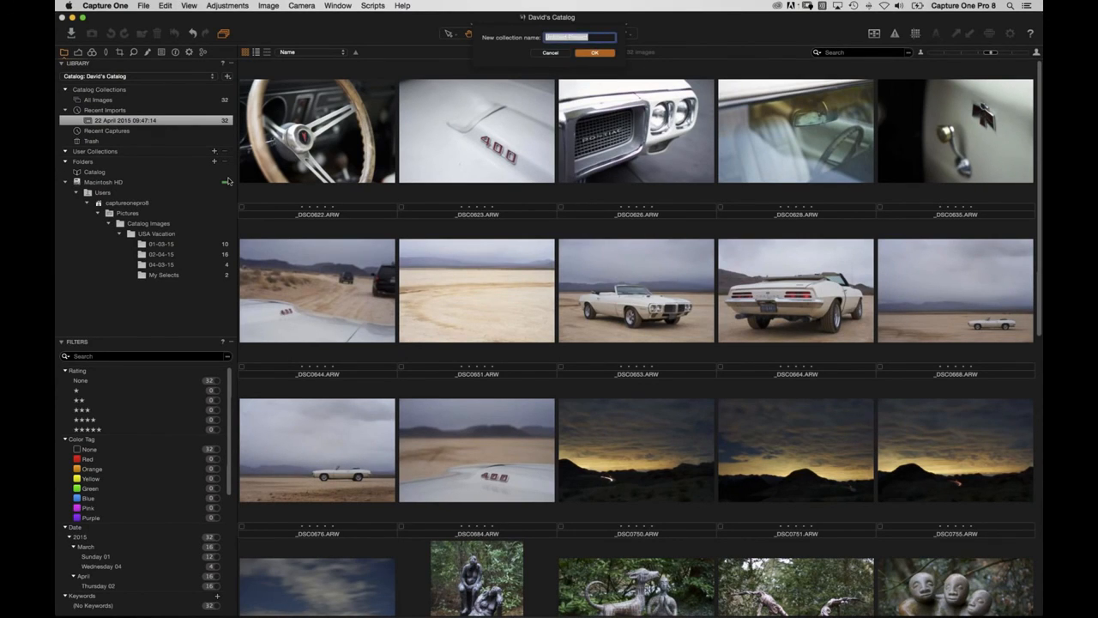
type("USA Vacation")
key("Return")
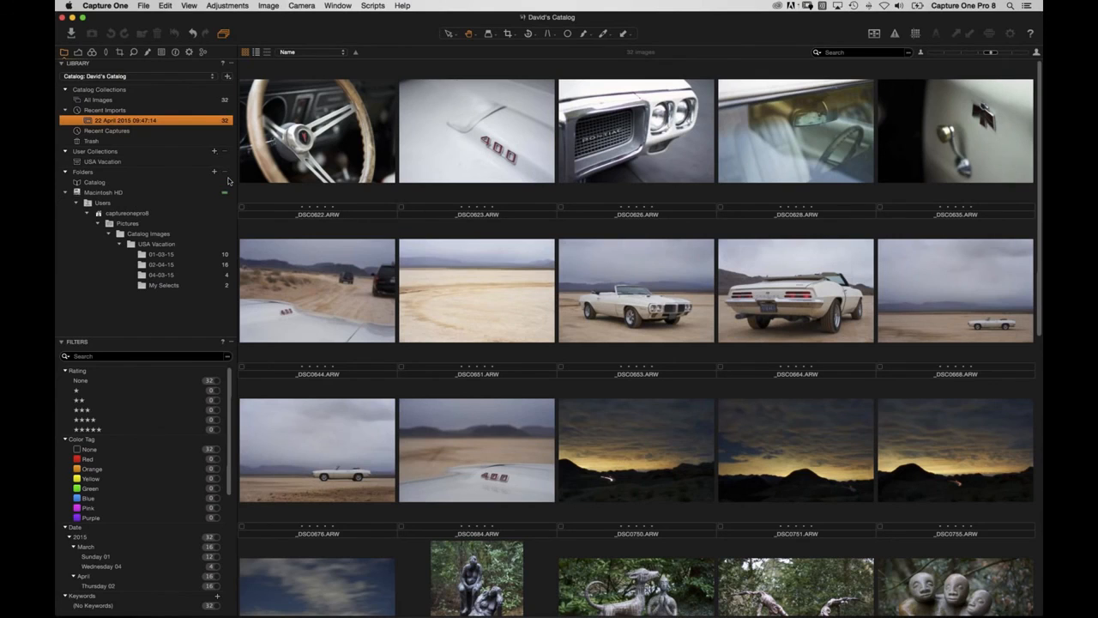
left_click_drag(319, 152, 98, 171)
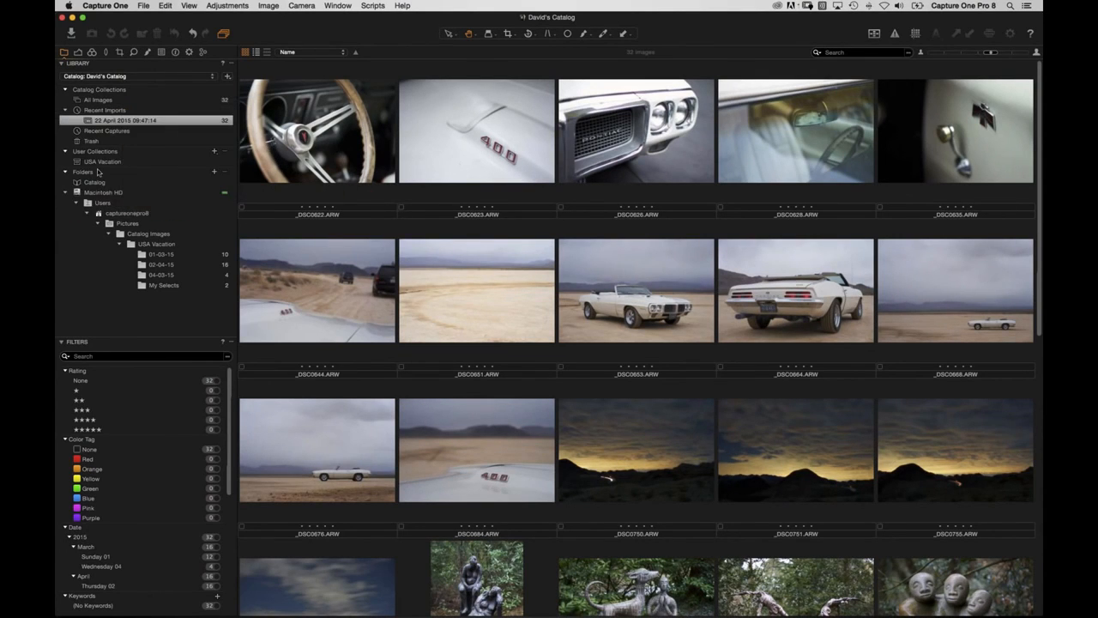
left_click(78, 163)
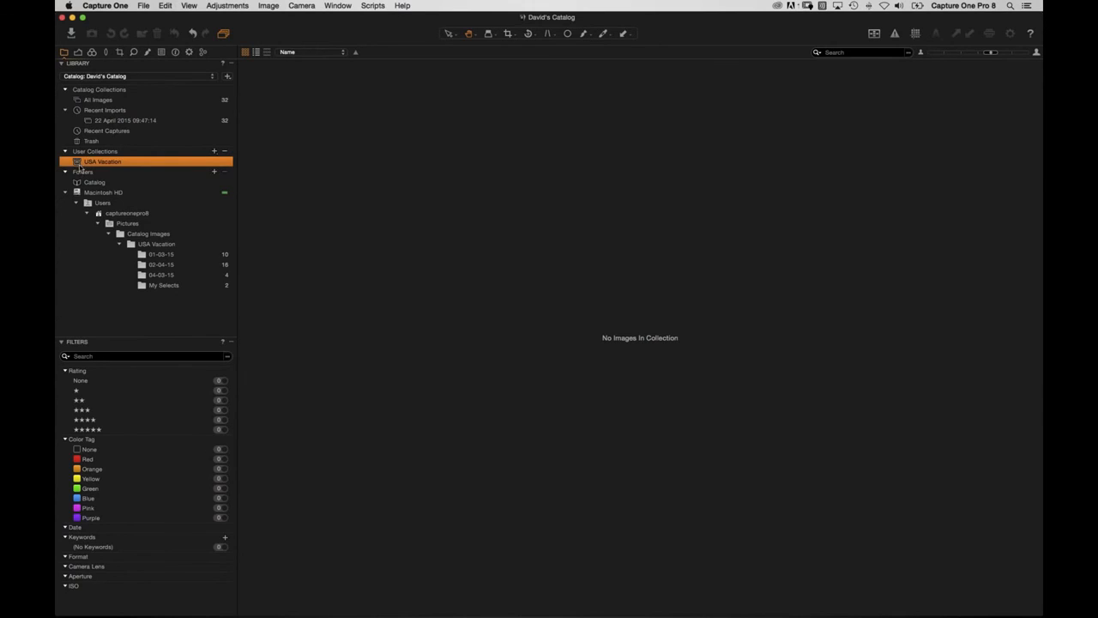
Add an album named 'Images' inside the USA Vacation project, with the recent import shown.
left_click(109, 122)
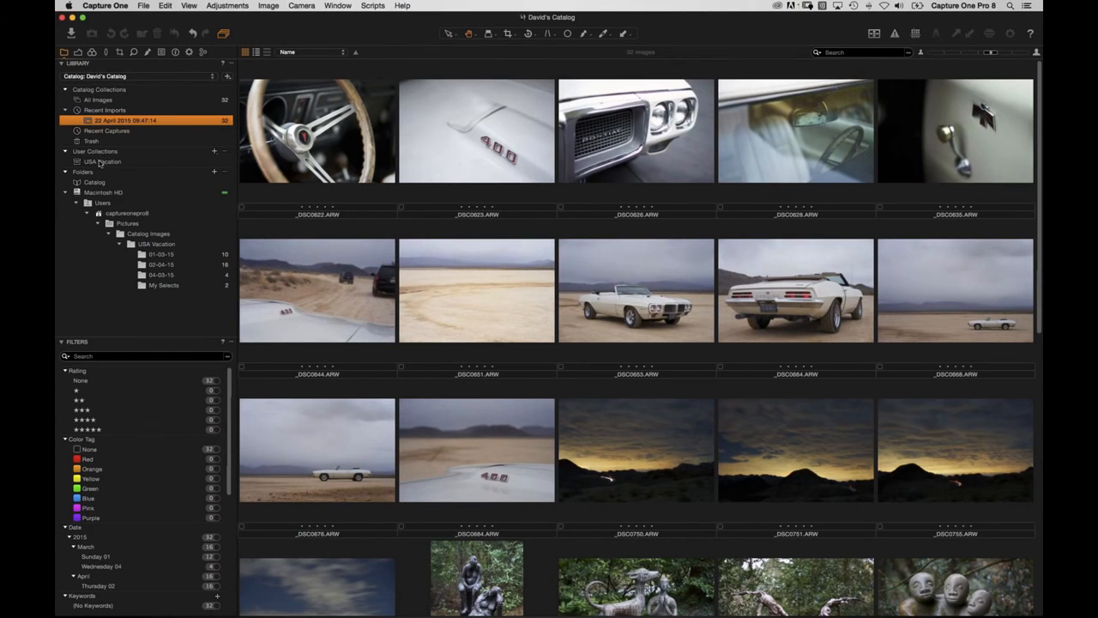
right_click(99, 162)
mouse_move(101, 164)
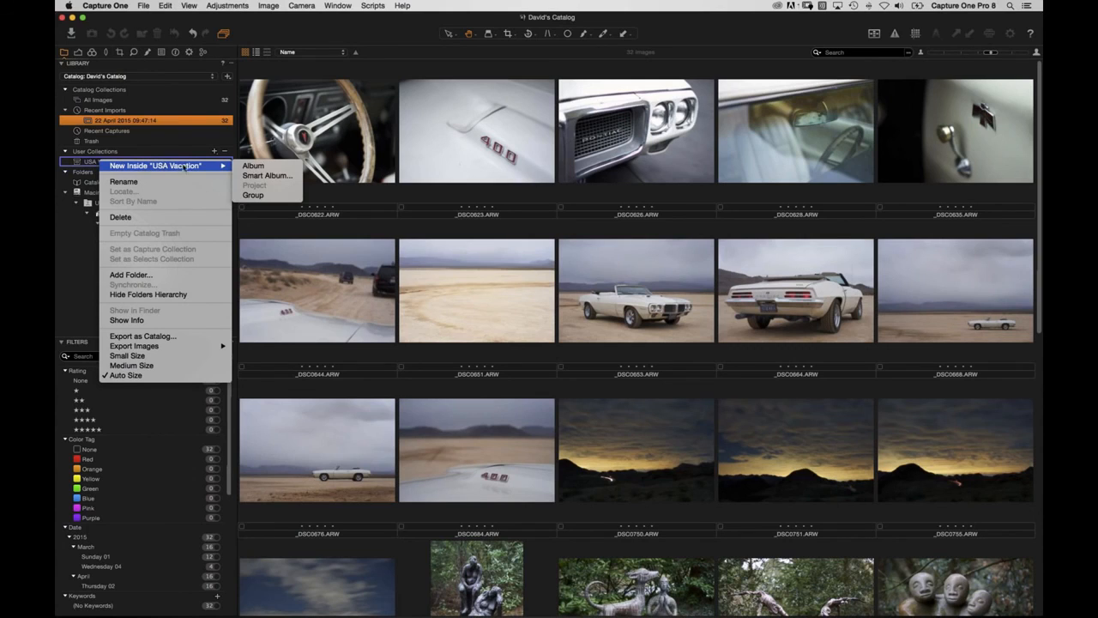
left_click(255, 166)
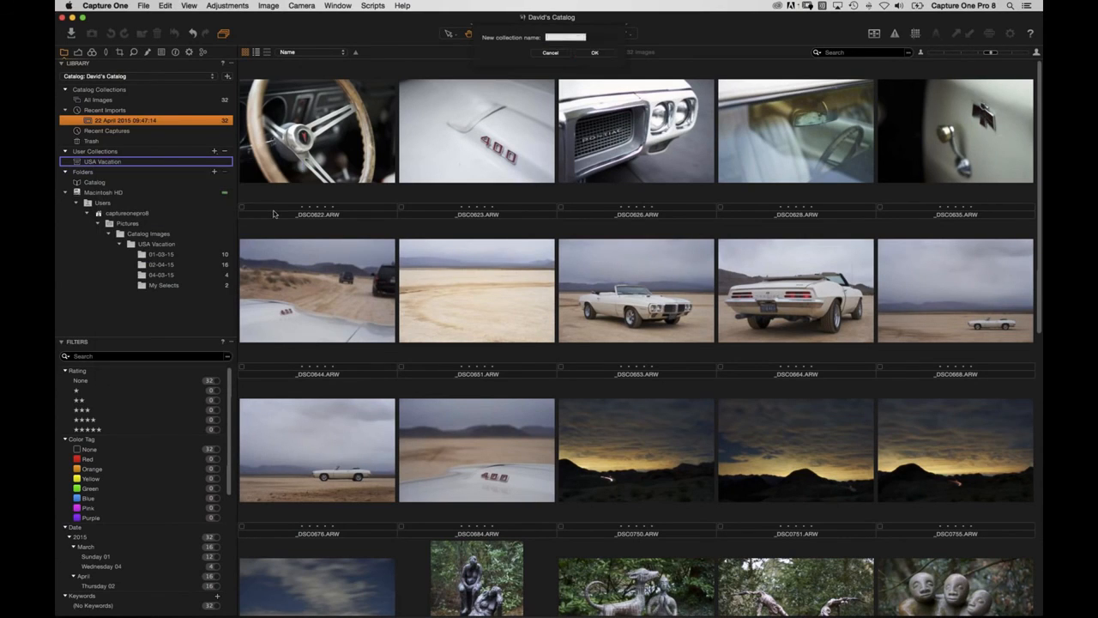
type("Images")
key("Return")
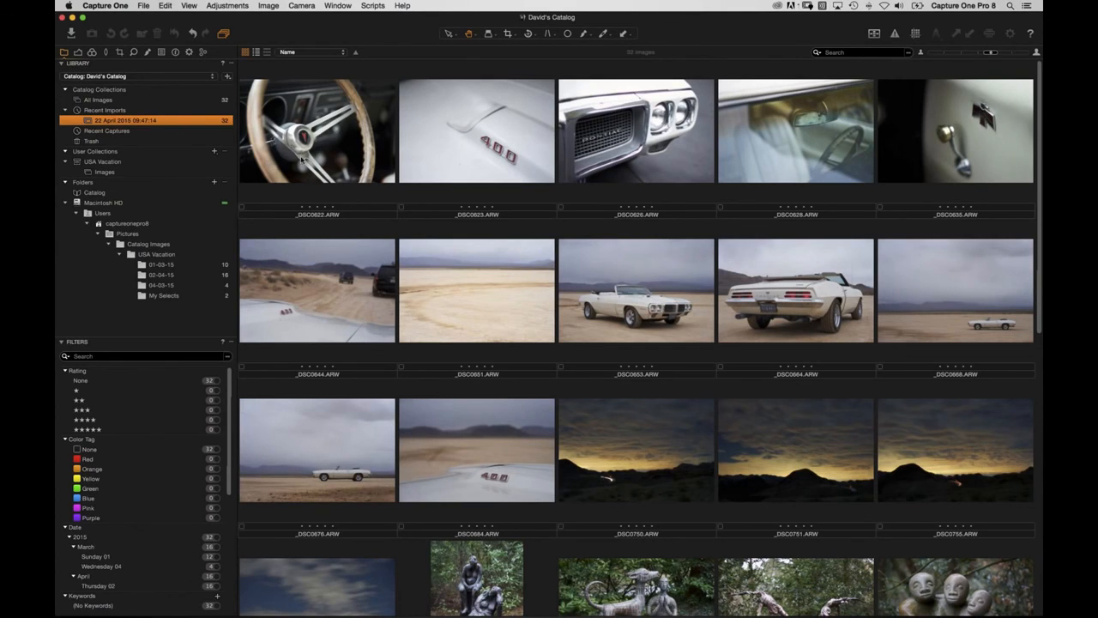
left_click(306, 154)
Select all 32 imported images and drag them into the Images album.
key("super+a")
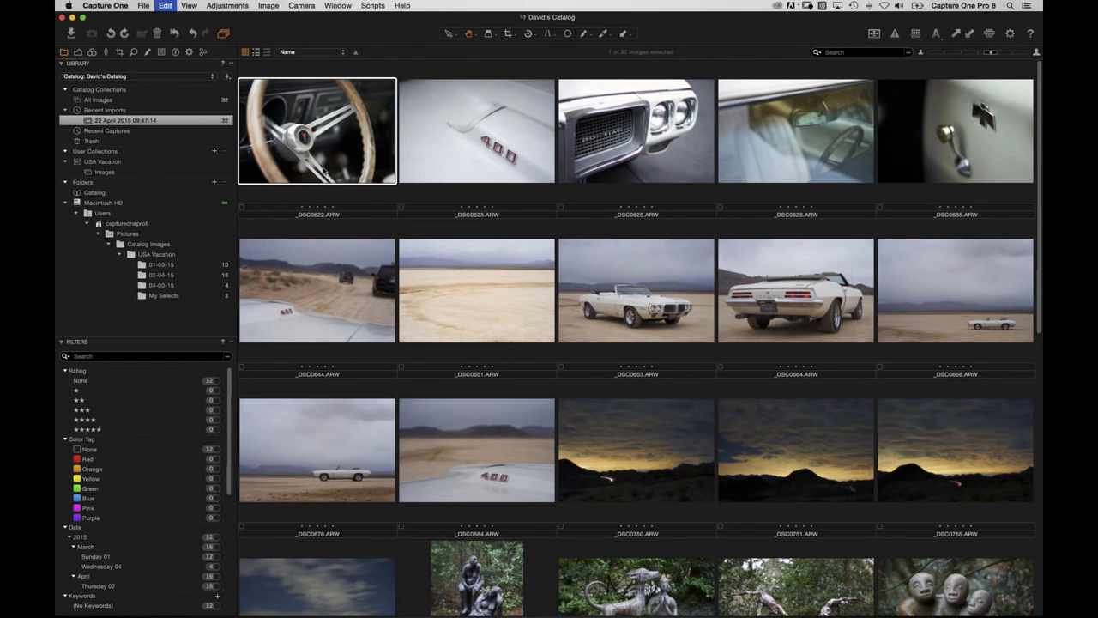
left_click_drag(315, 145, 108, 176)
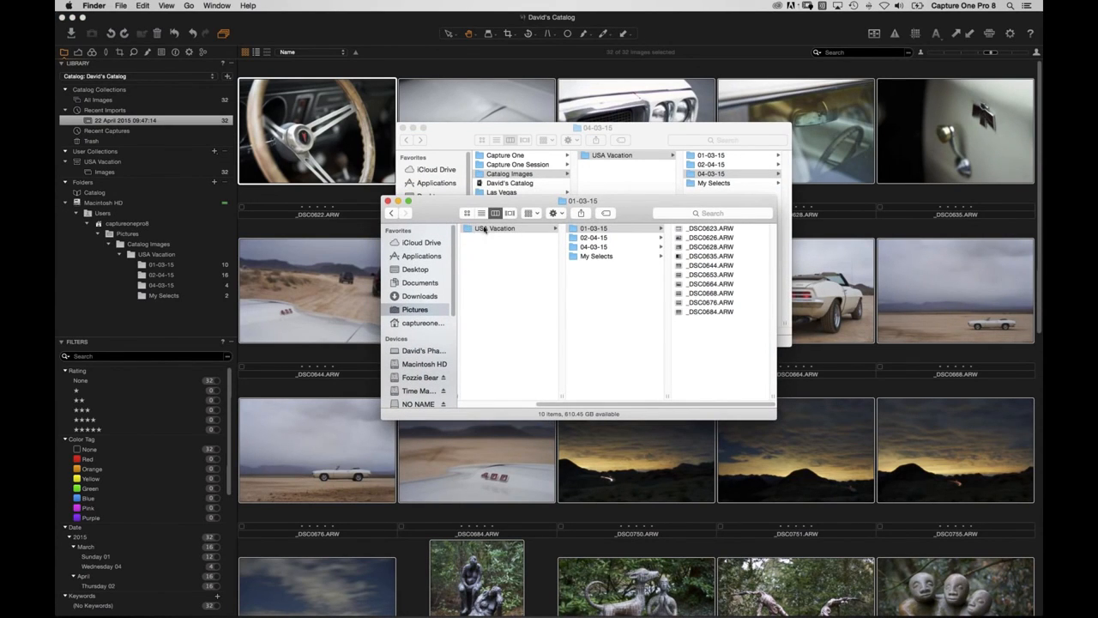
left_click(150, 148)
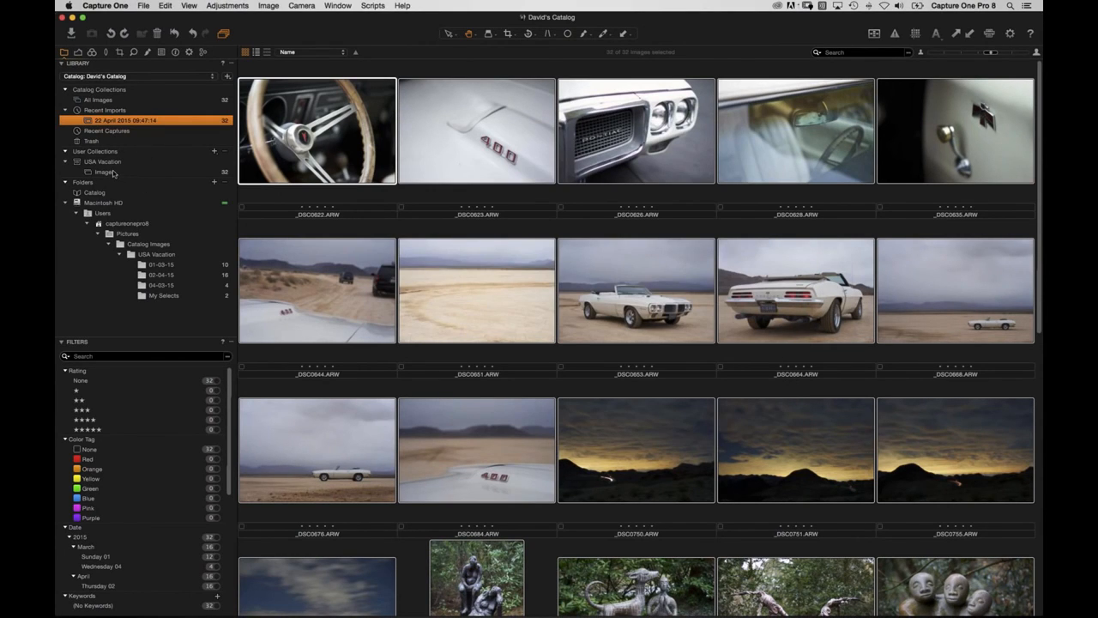
key("super+Tab")
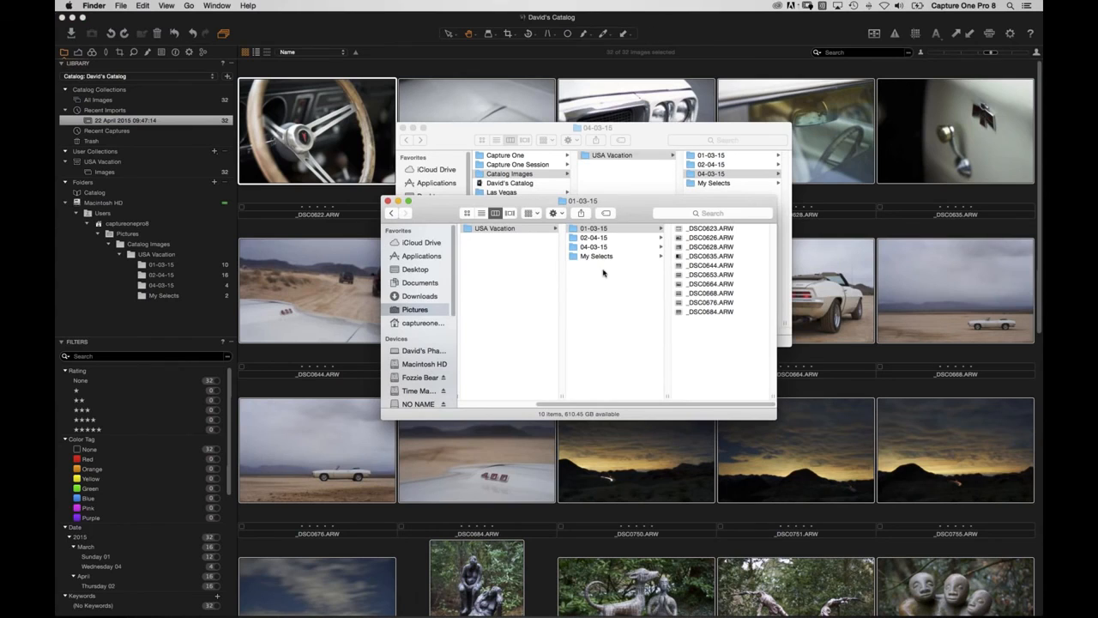
left_click(241, 182)
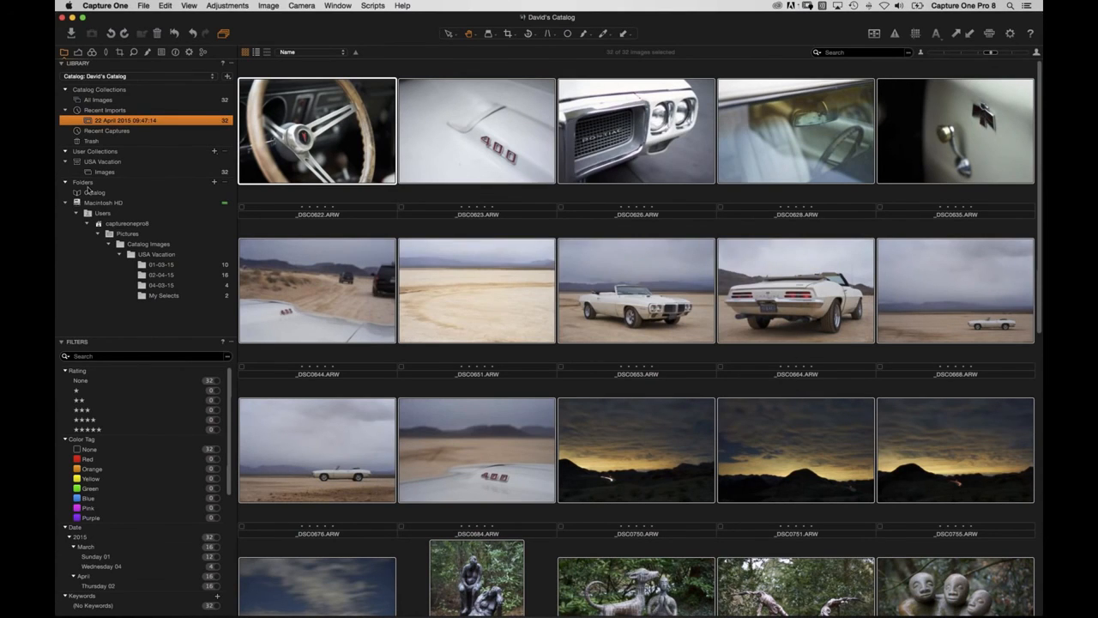
Filter USA Vacation to the 16 March 2015 images and open Advanced Search from that date filter.
left_click(120, 172)
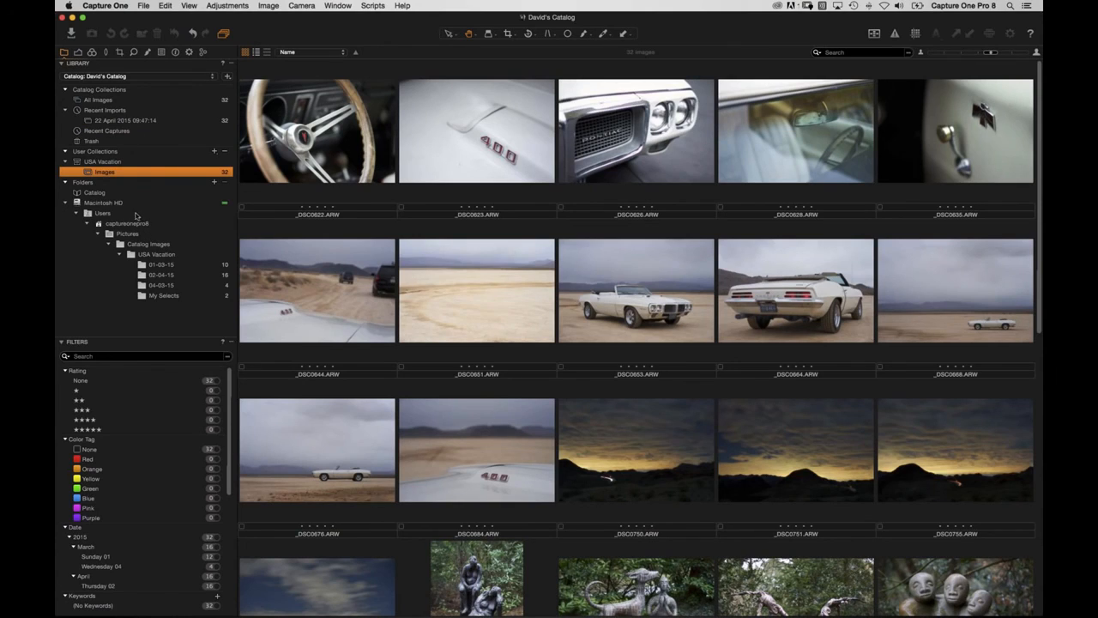
left_click(104, 163)
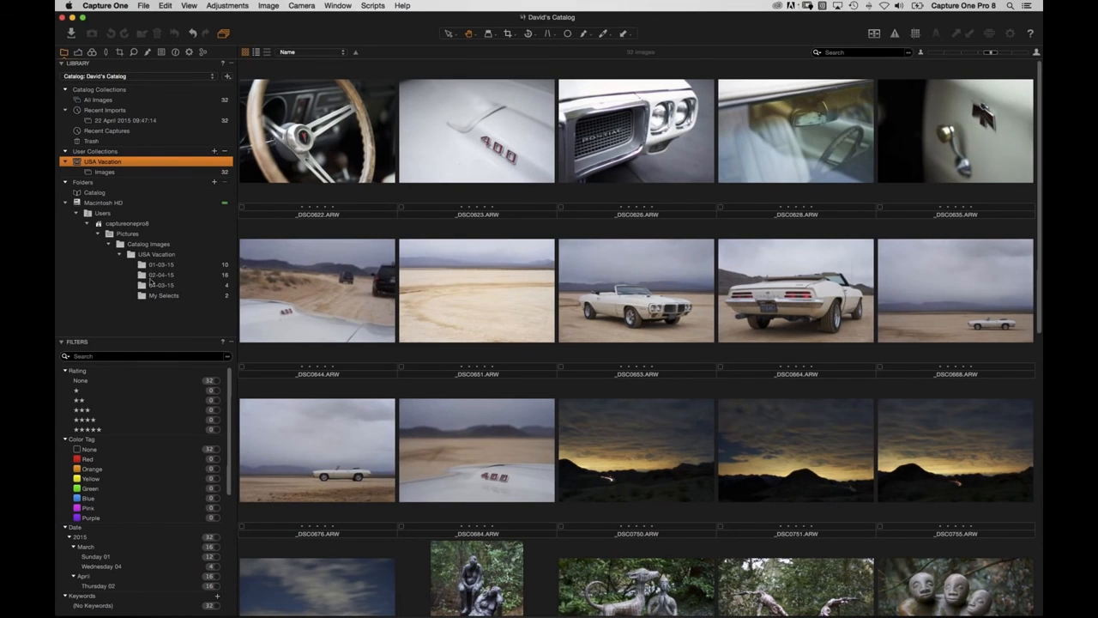
scroll(154, 440, "down", 1)
scroll(150, 441, "down", 5)
left_click(214, 464)
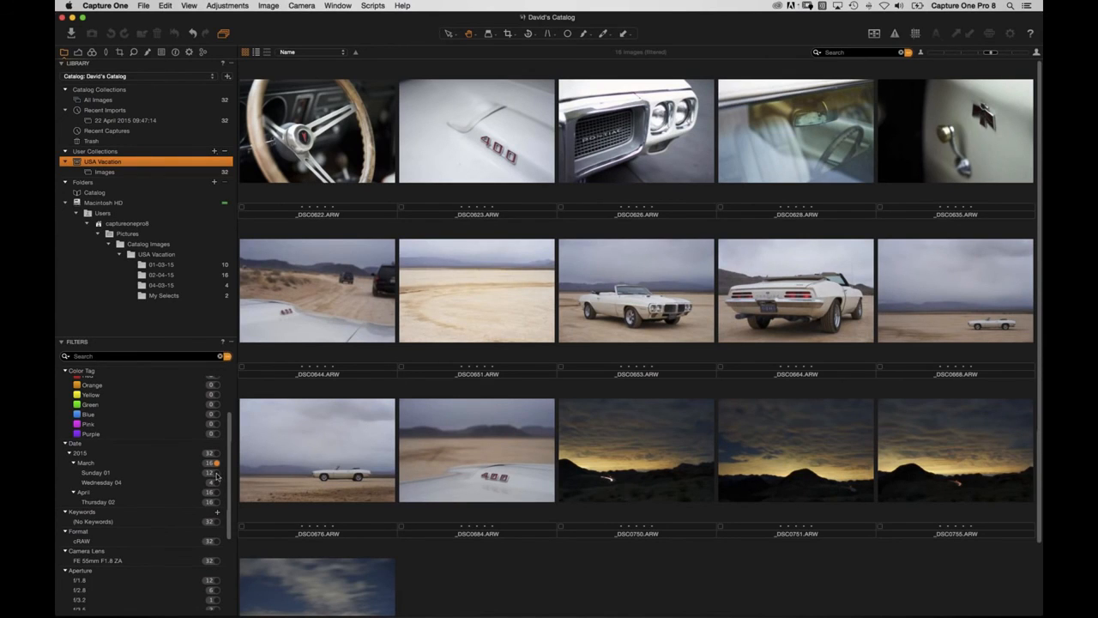
left_click(215, 483)
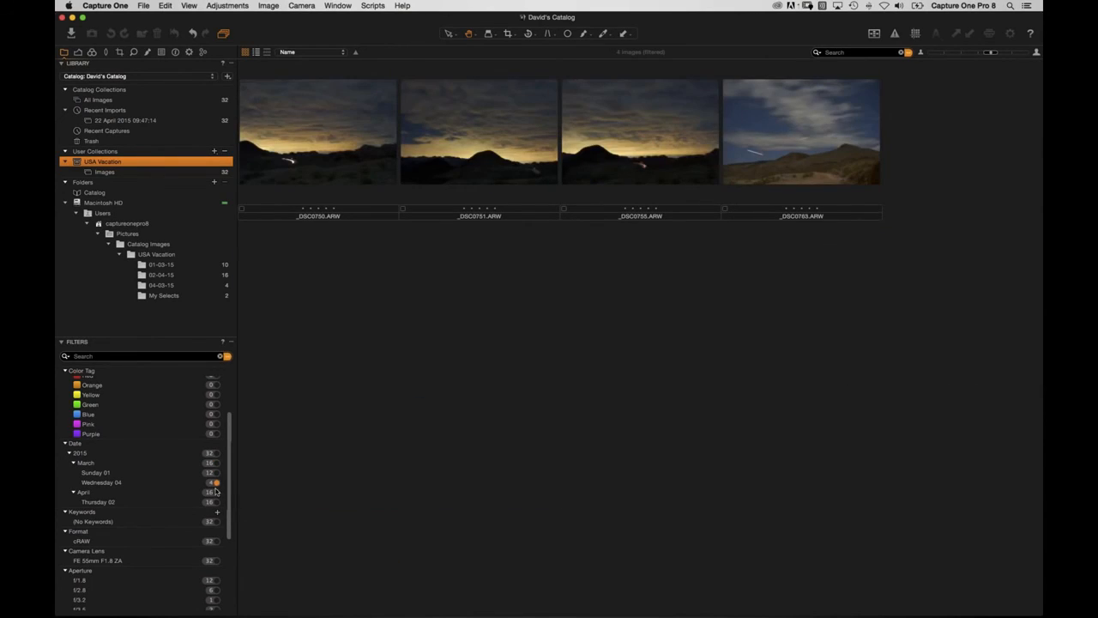
left_click(215, 502)
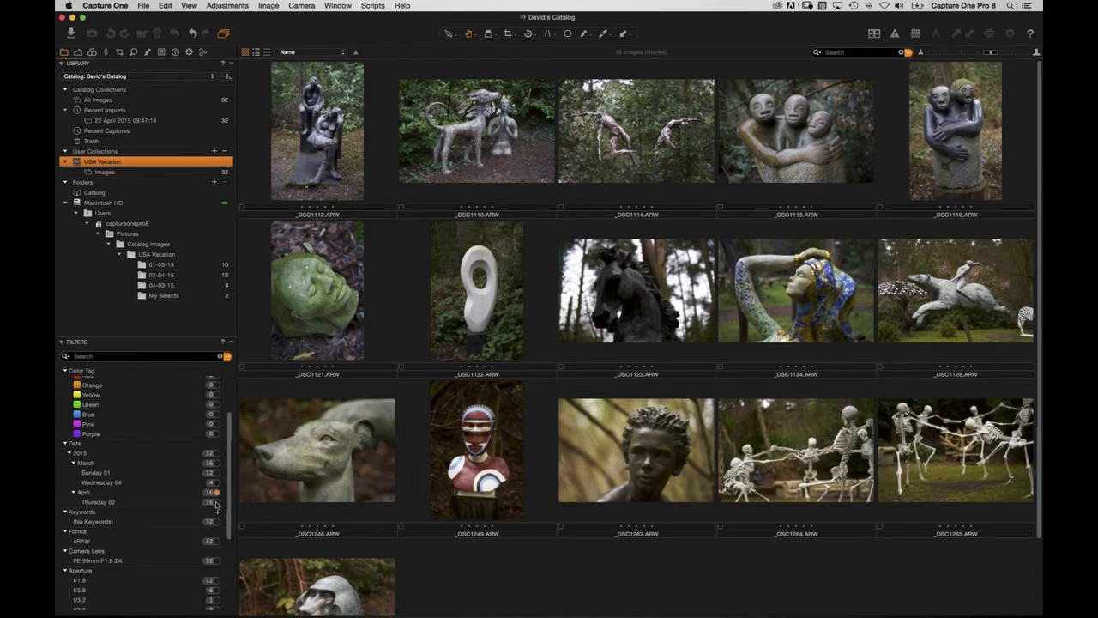
left_click(215, 453)
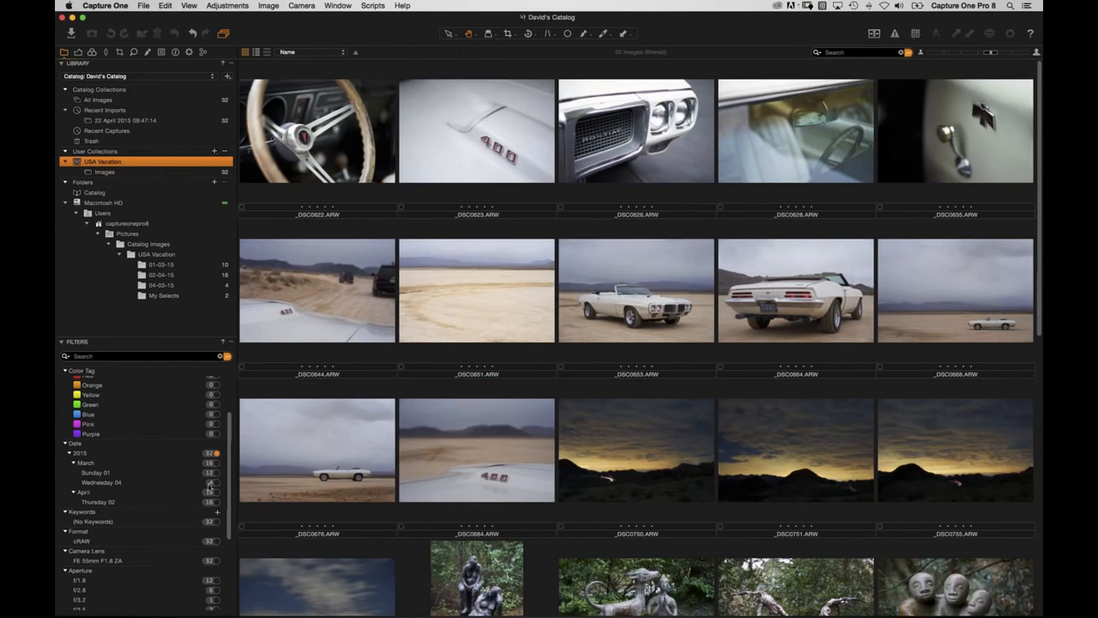
left_click(215, 464)
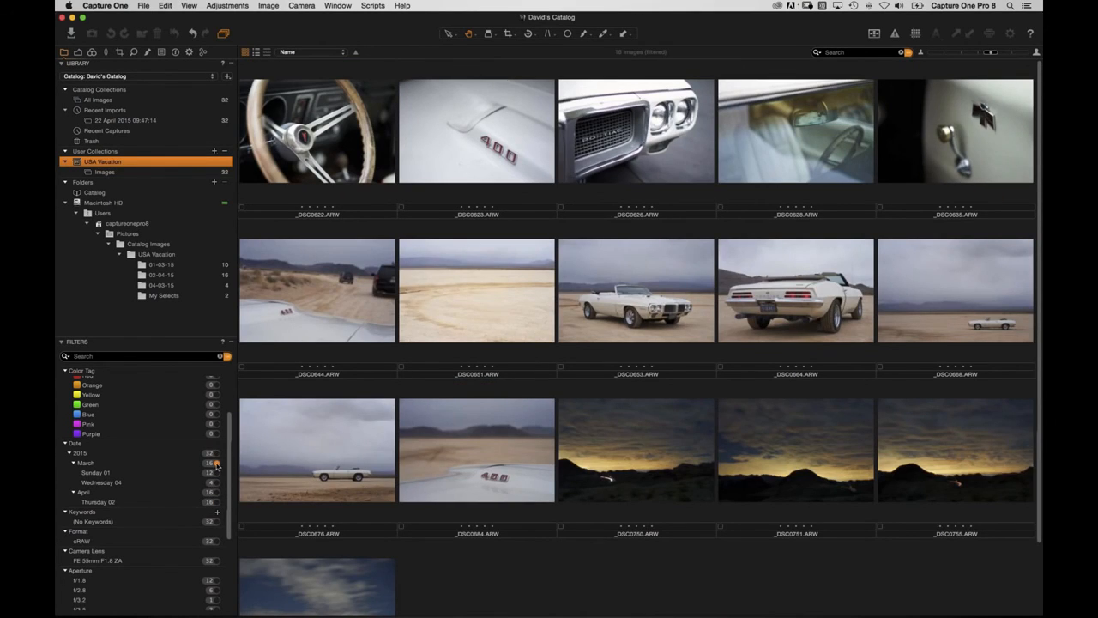
left_click(228, 356)
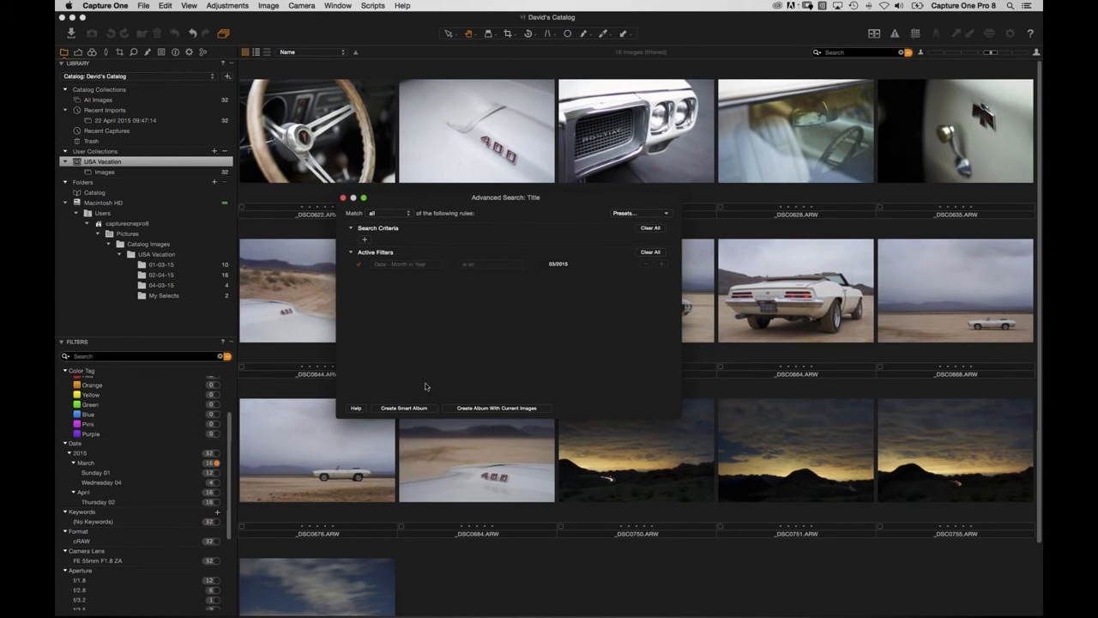
Save the March 2015 search as a smart album named 'March'.
left_click(402, 409)
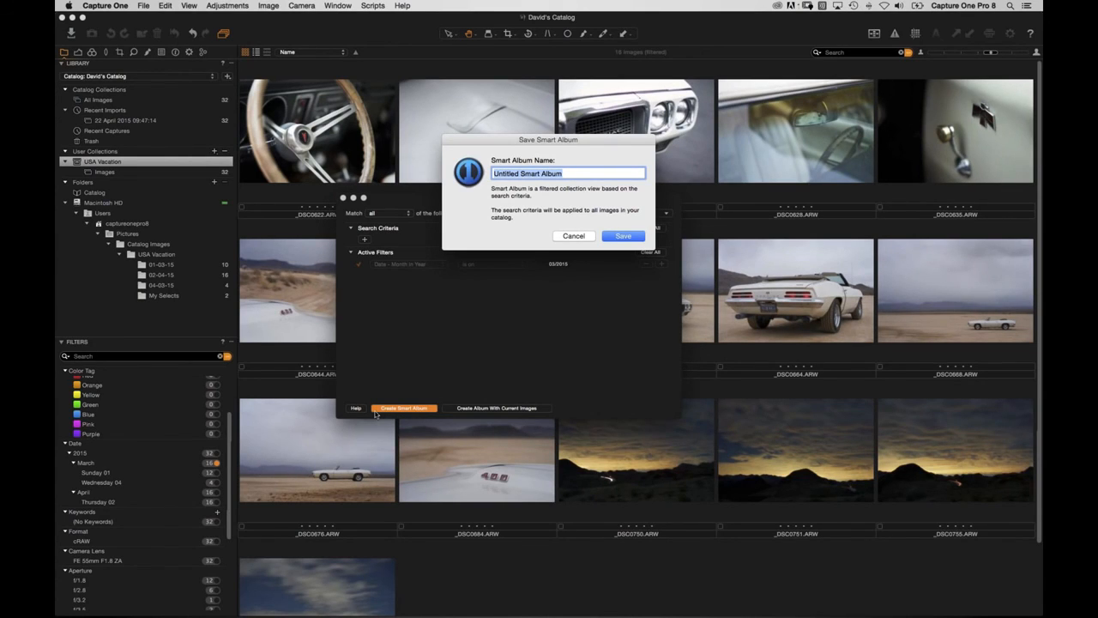
type("March")
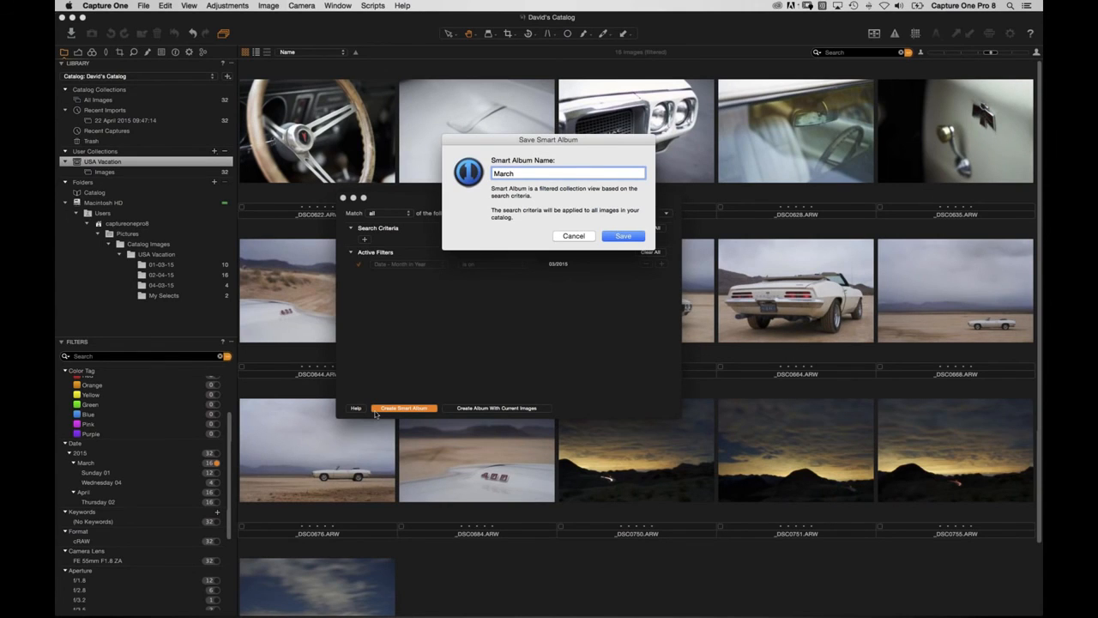
key("Return")
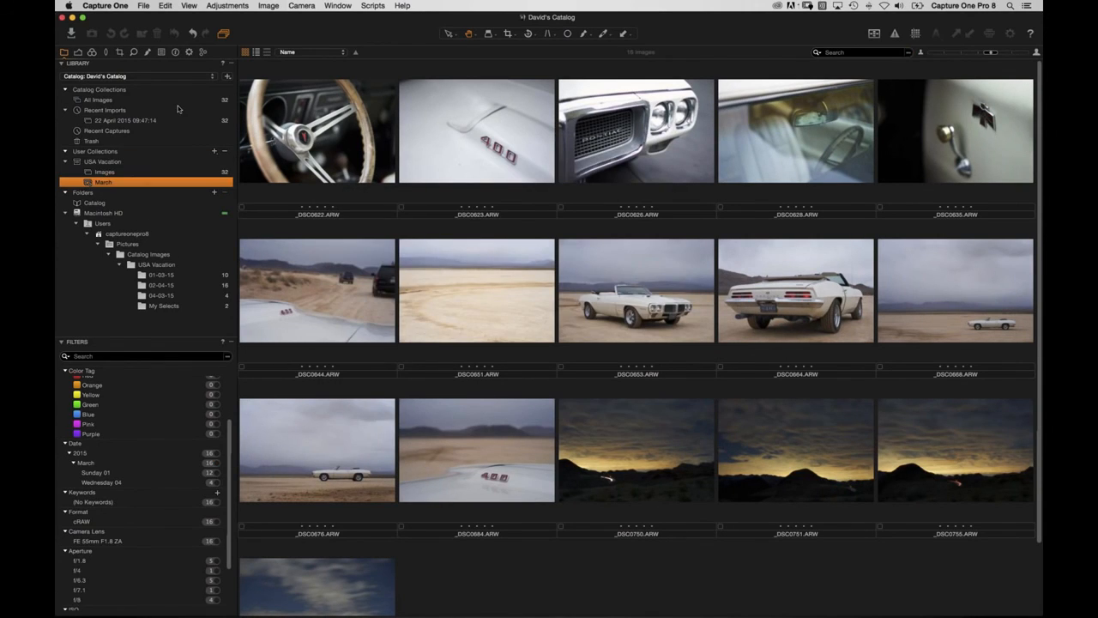
Show the Images album filtered to images without a colour tag.
left_click(110, 172)
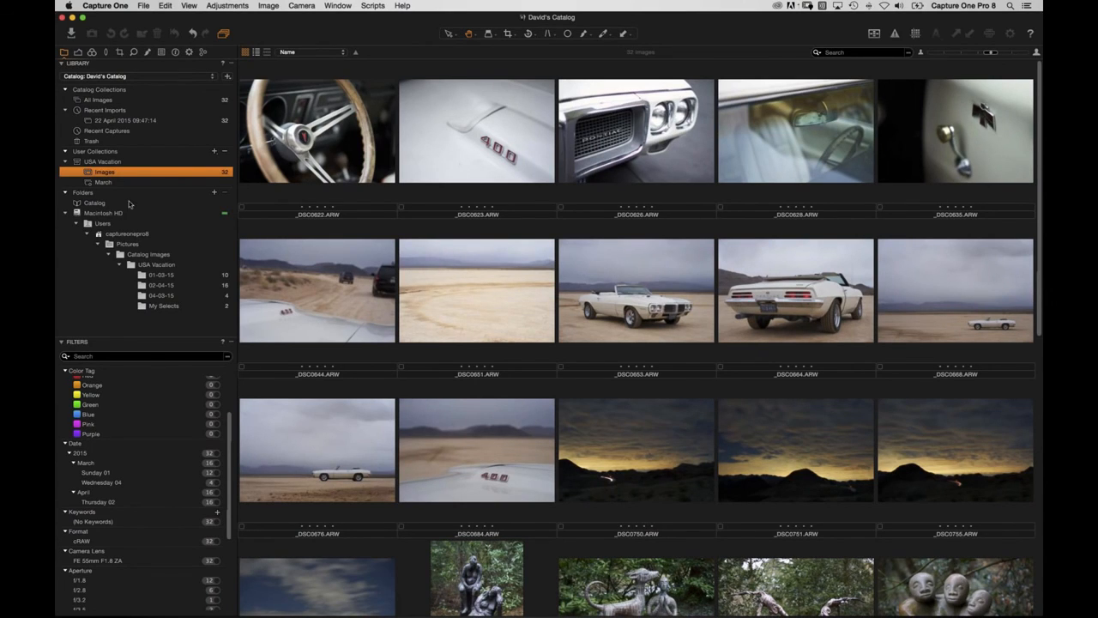
scroll(231, 434, "up", 3)
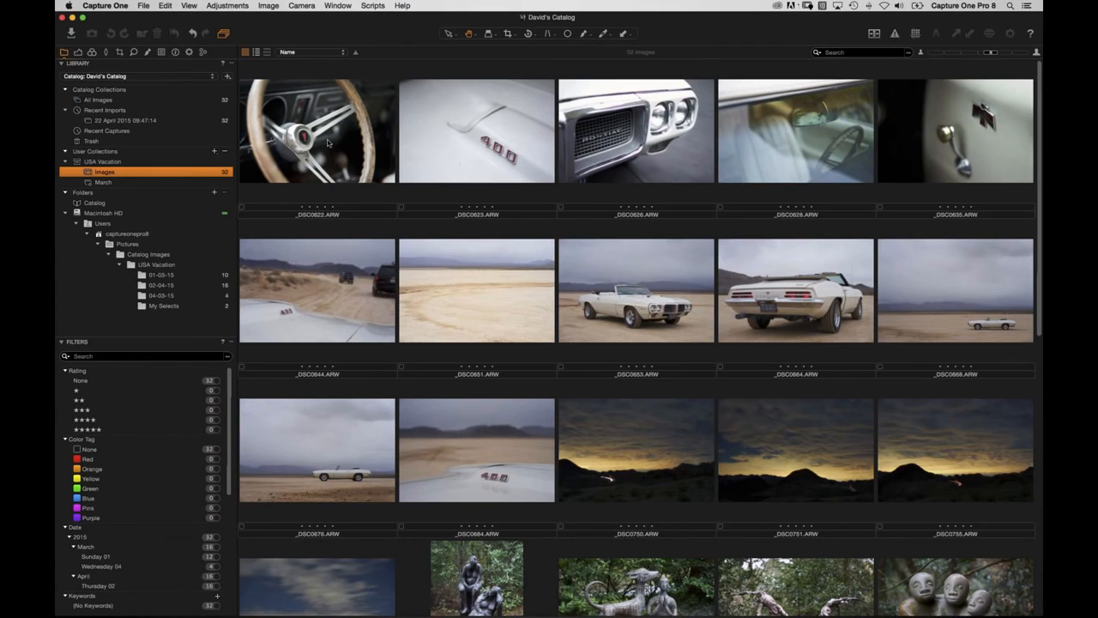
left_click(331, 151)
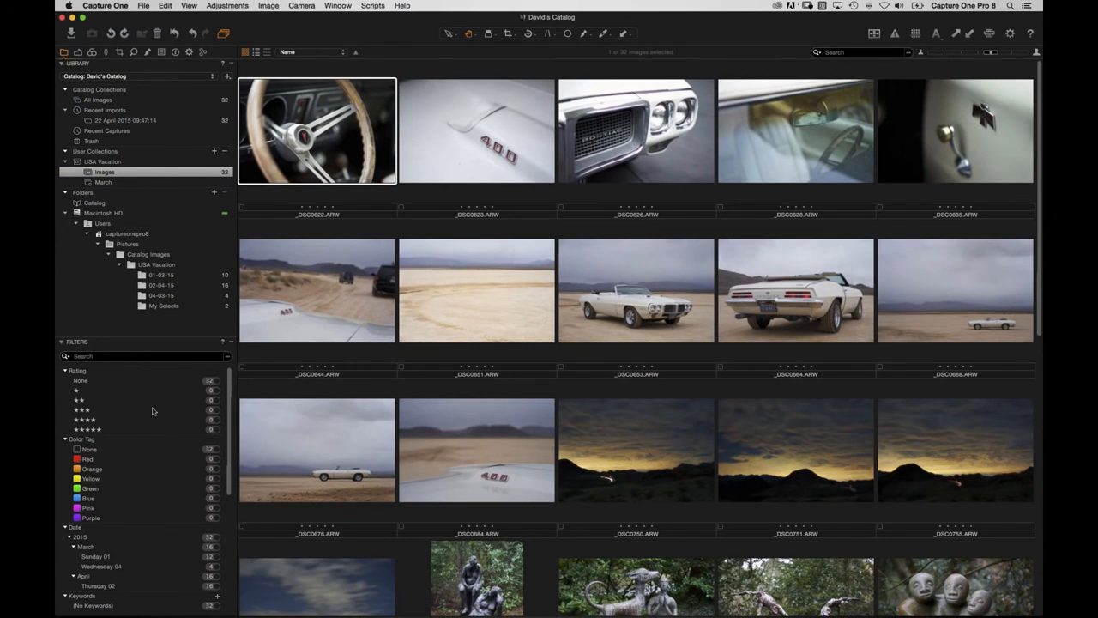
left_click(216, 451)
Tag the desert car and night-sky shots red or green (Red 4, Green 12).
key("asterisk")
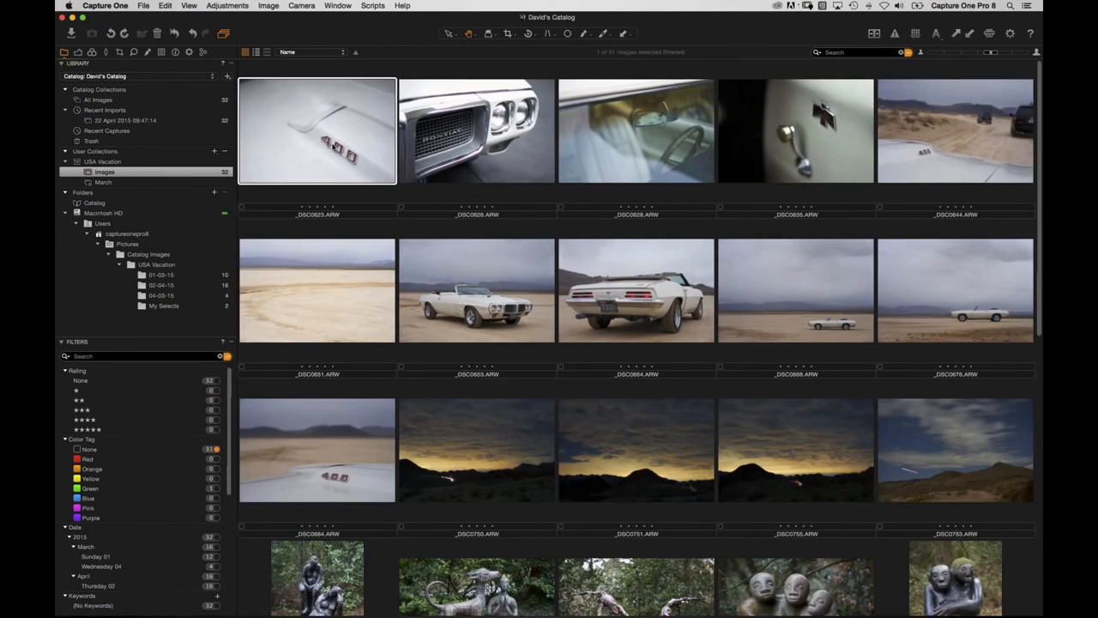
key("plus")
key("plus")
key("plus")
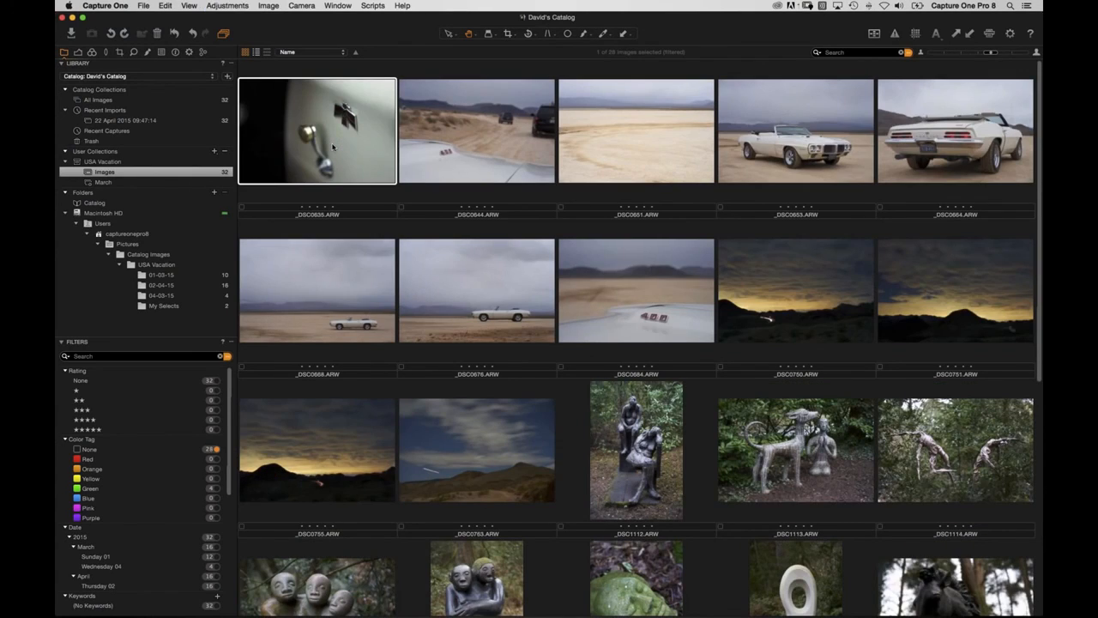
key("minus")
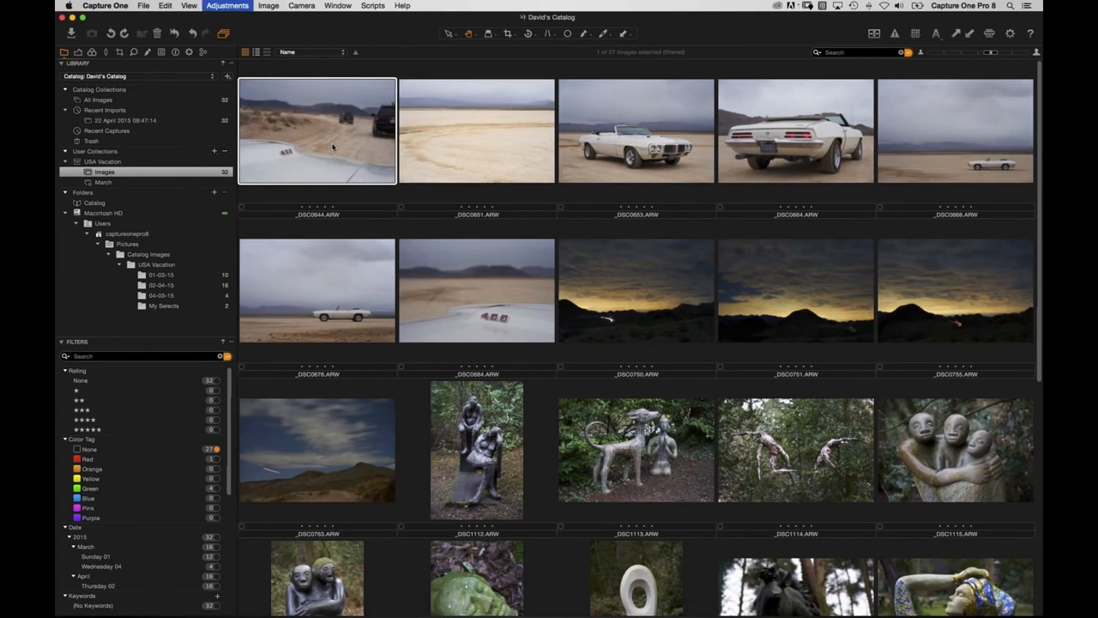
key("plus")
key("plus")
key("minus")
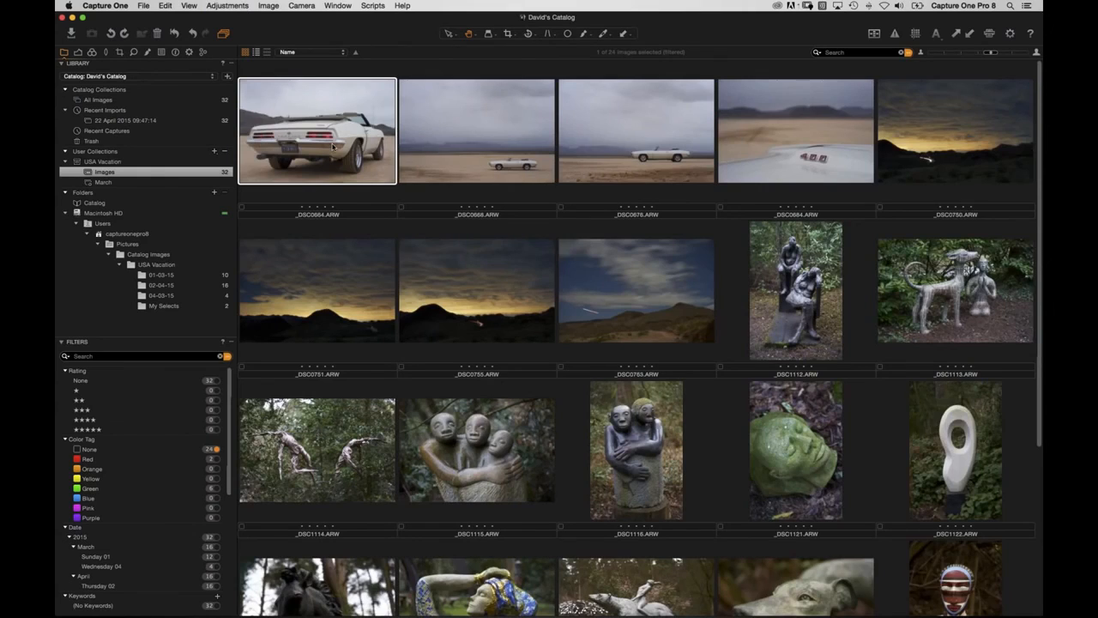
key("plus")
key("minus")
key("plus")
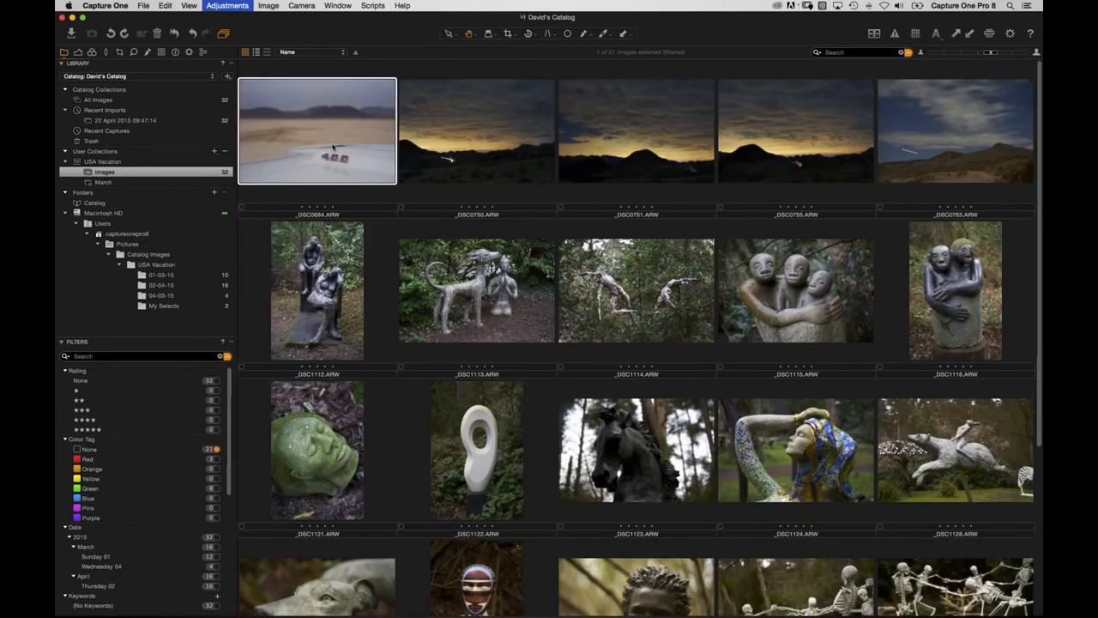
key("plus")
key("plus")
key("plus")
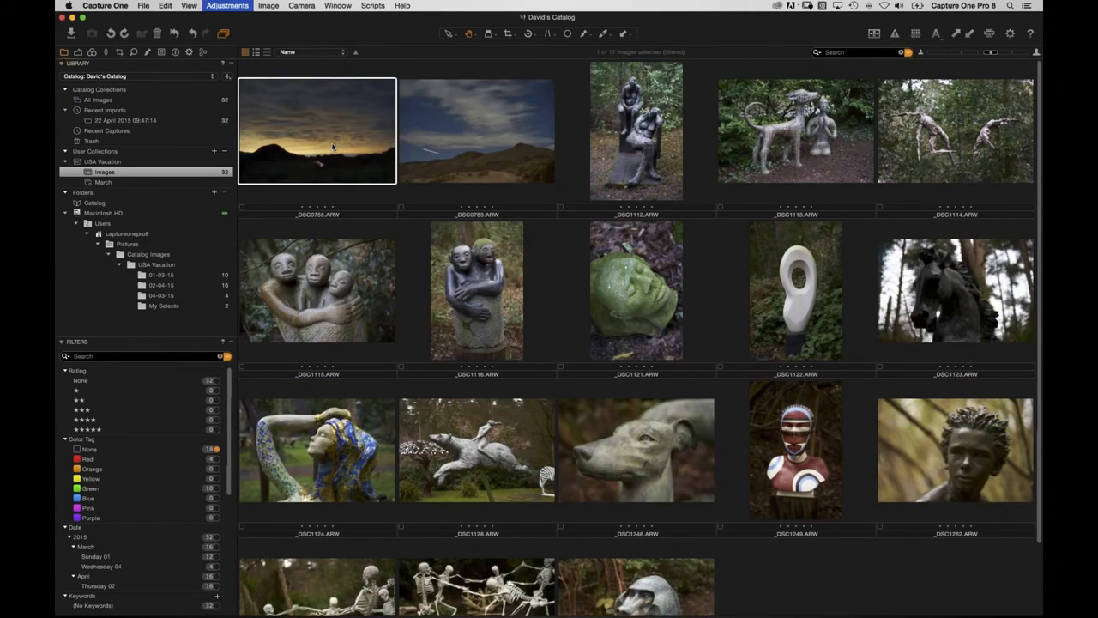
key("minus")
key("plus")
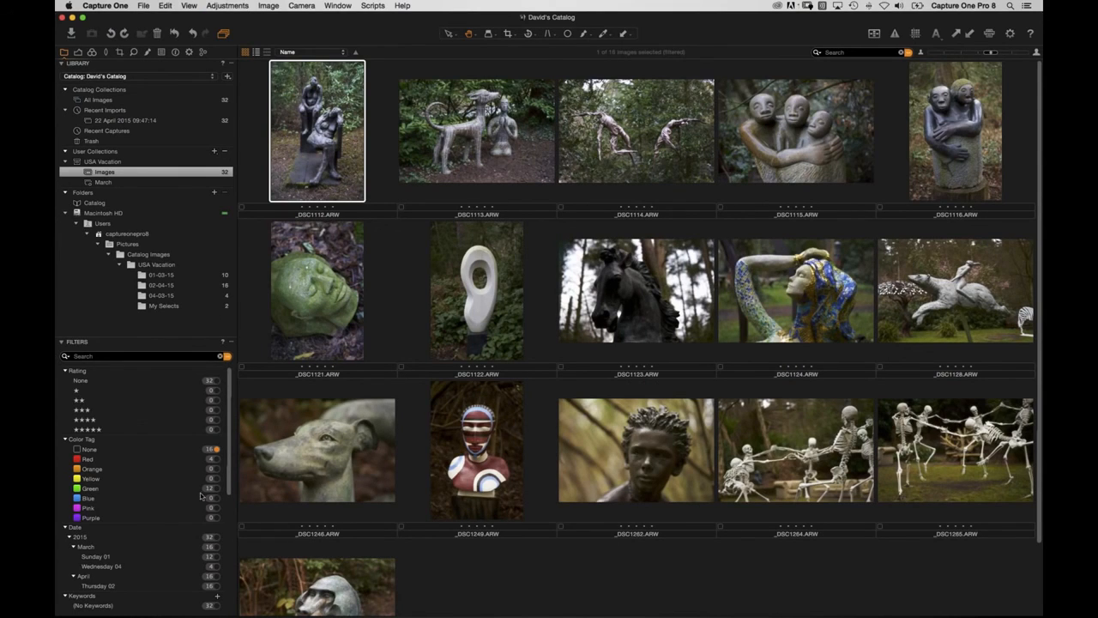
Filter the Images album to unrated green-tagged images.
scroll(172, 488, "down", 2)
scroll(181, 486, "up", 1)
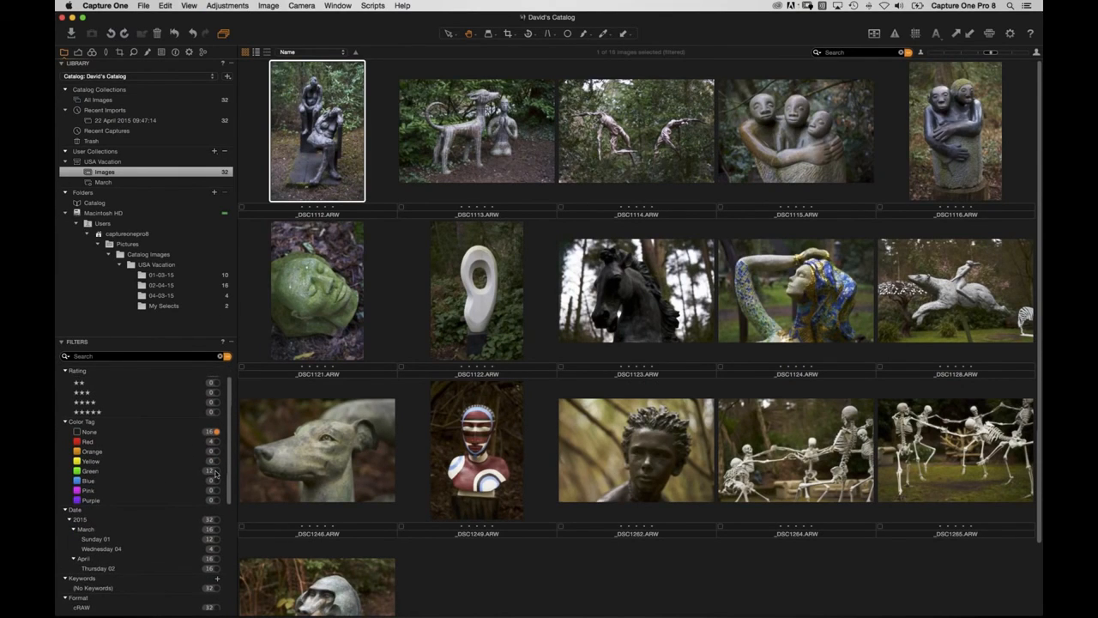
left_click(214, 471)
scroll(208, 480, "up", 1)
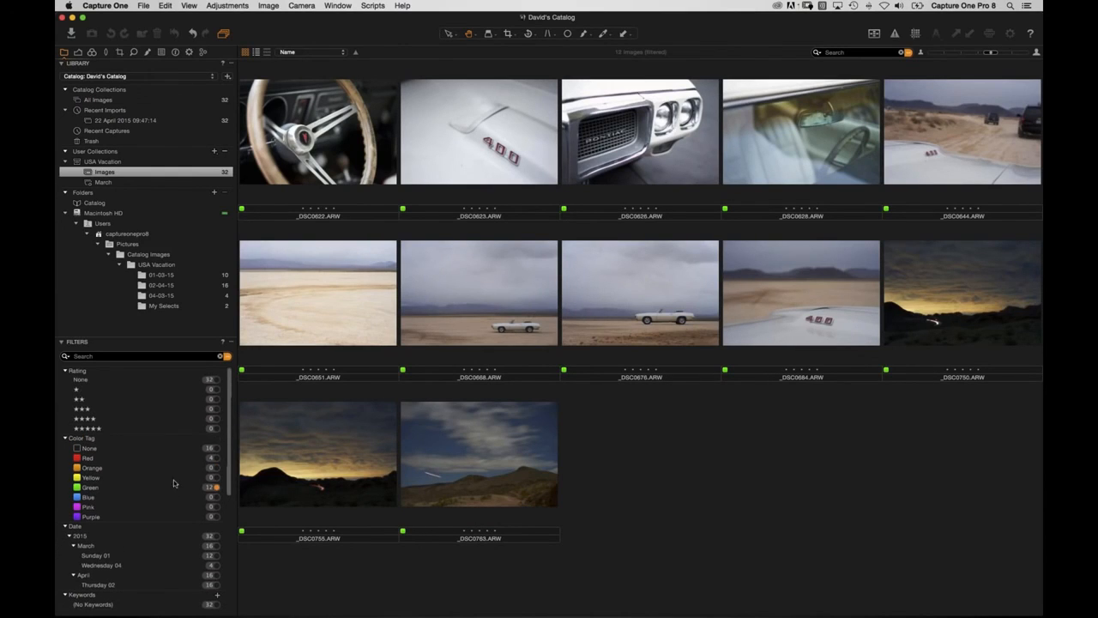
left_click(215, 457)
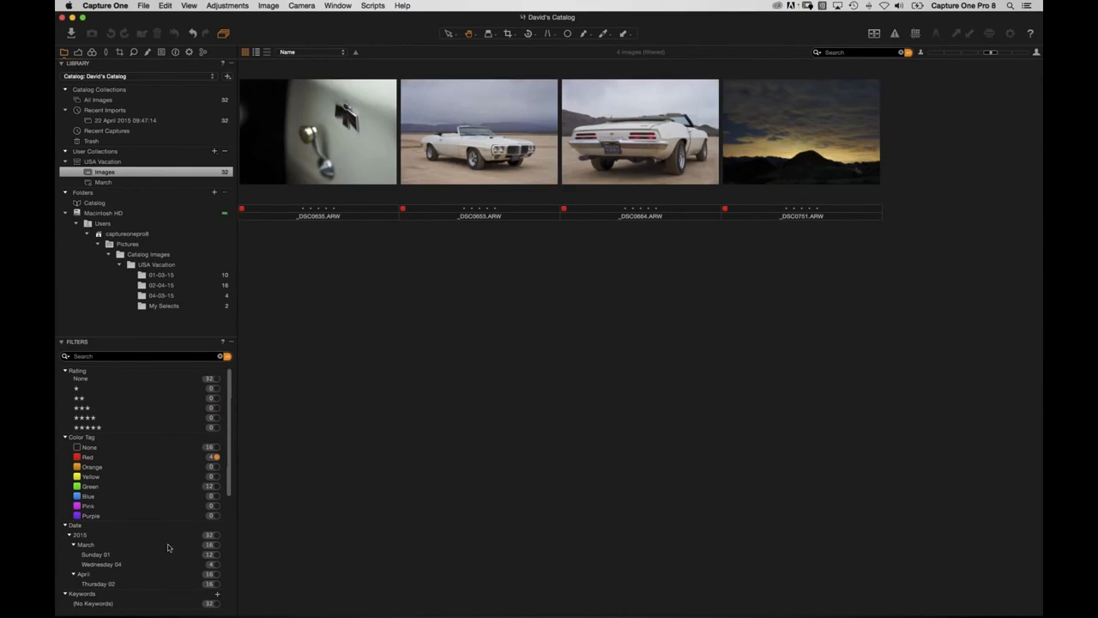
left_click(215, 486)
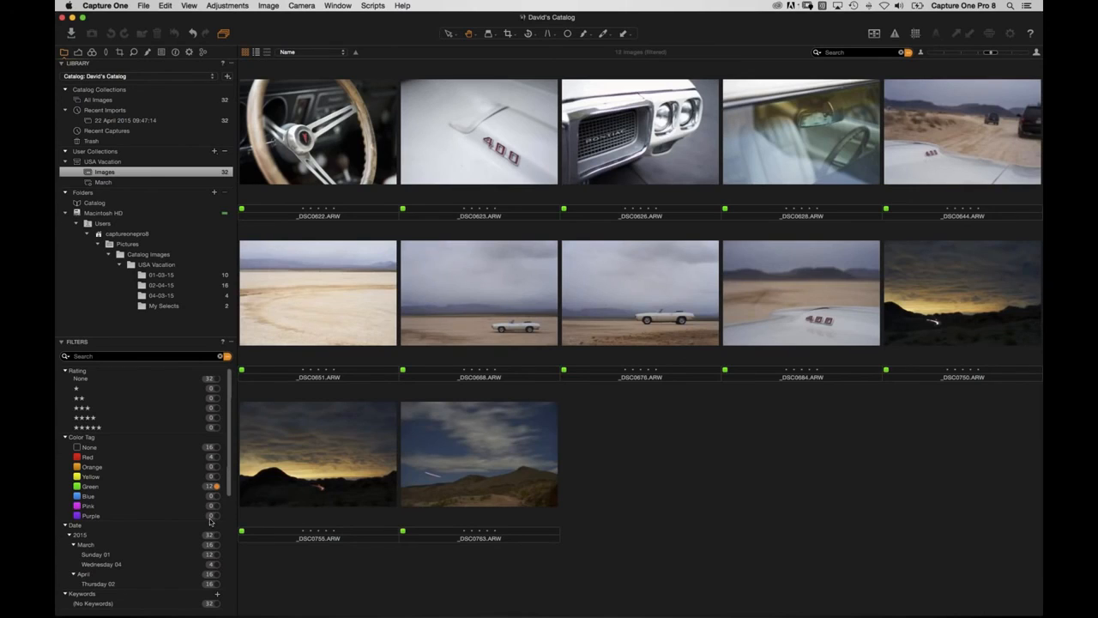
left_click(316, 182)
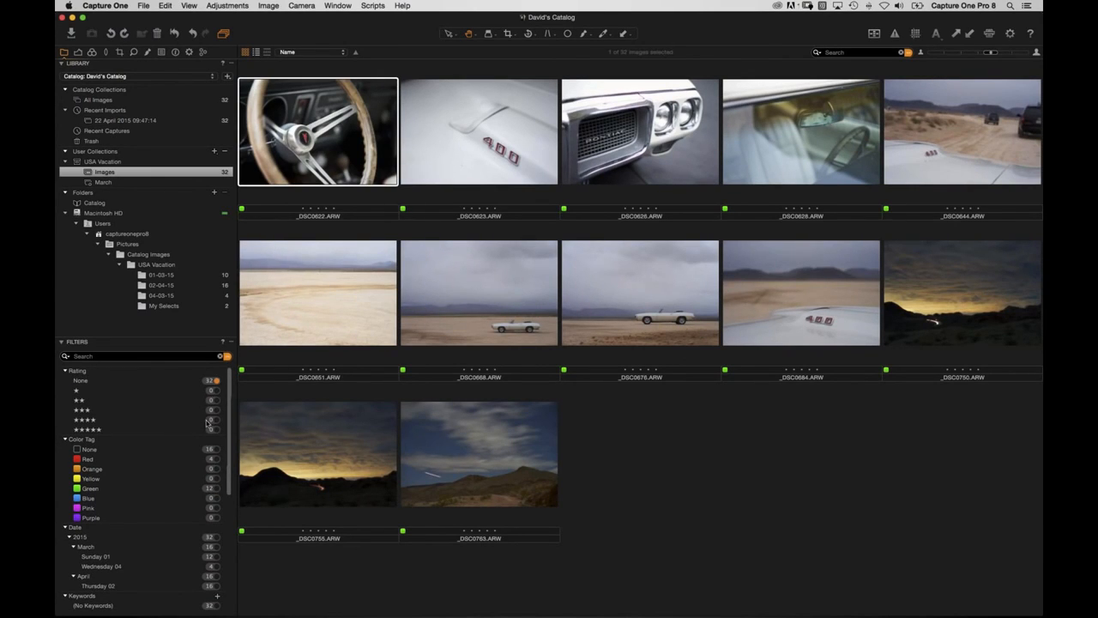
left_click(214, 381)
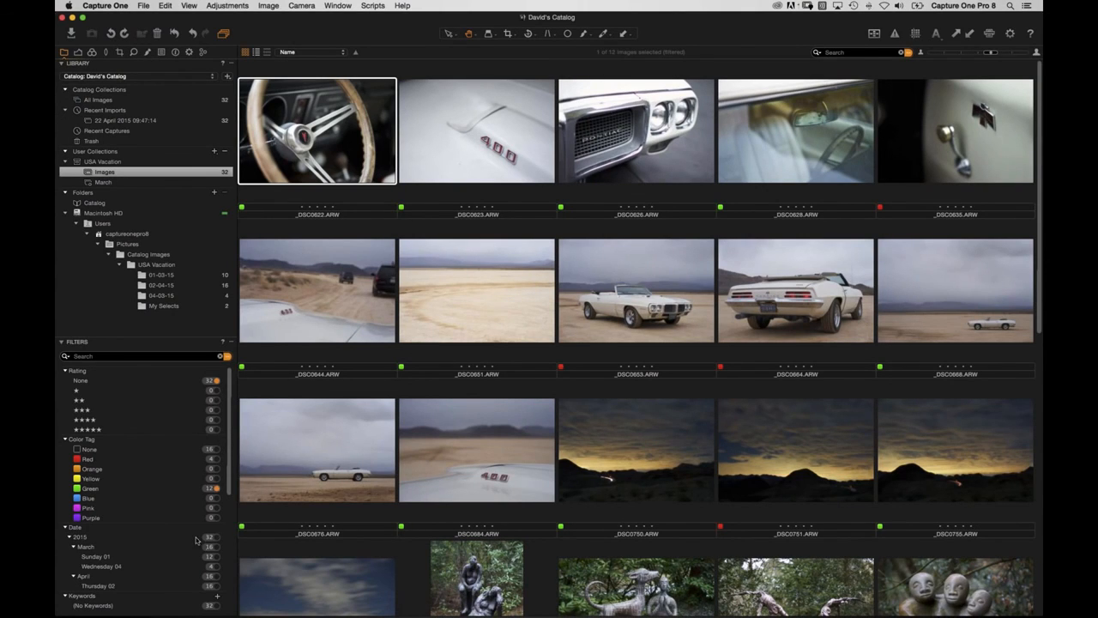
left_click(215, 488)
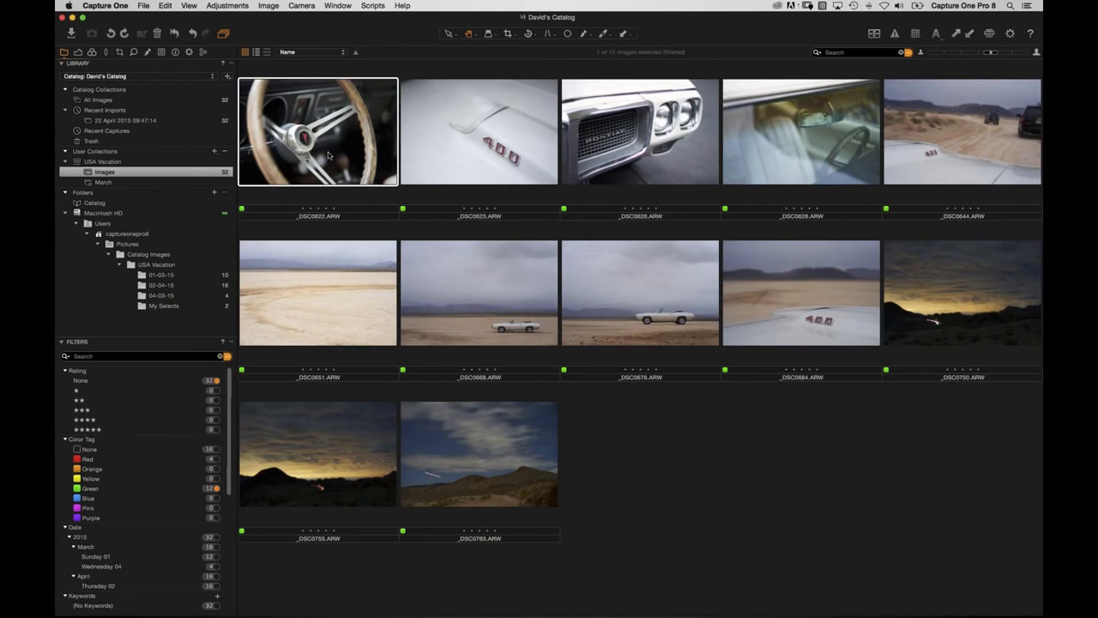
Star-rate the green images (5, 5, 3, 2, 5, 5, 4, 4 stars) and clear all filters.
key("5")
key("5")
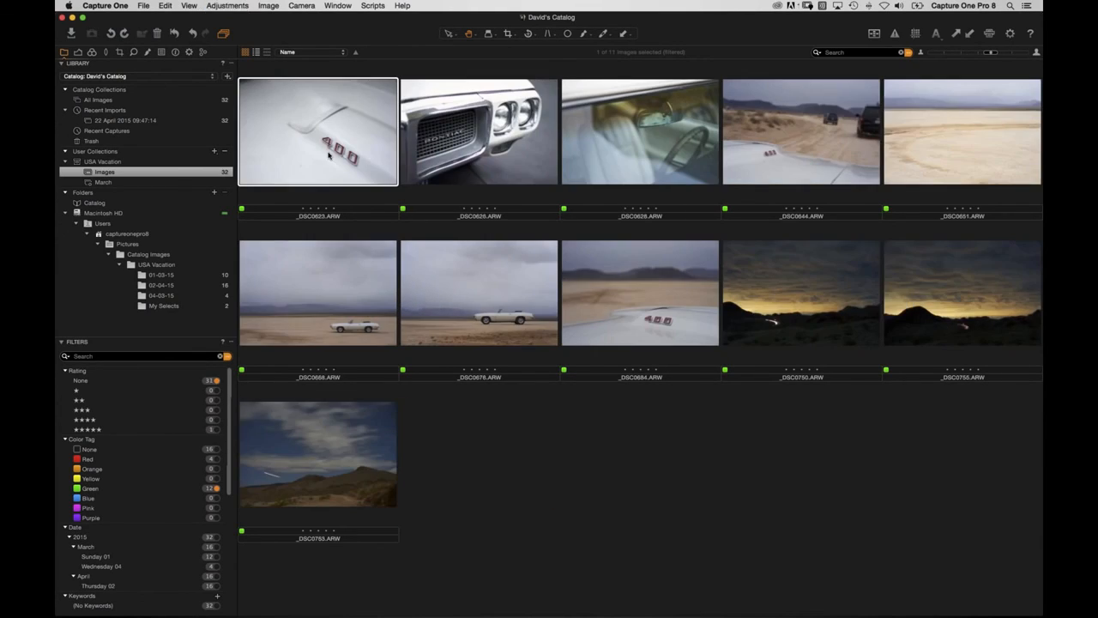
key("5")
key("5")
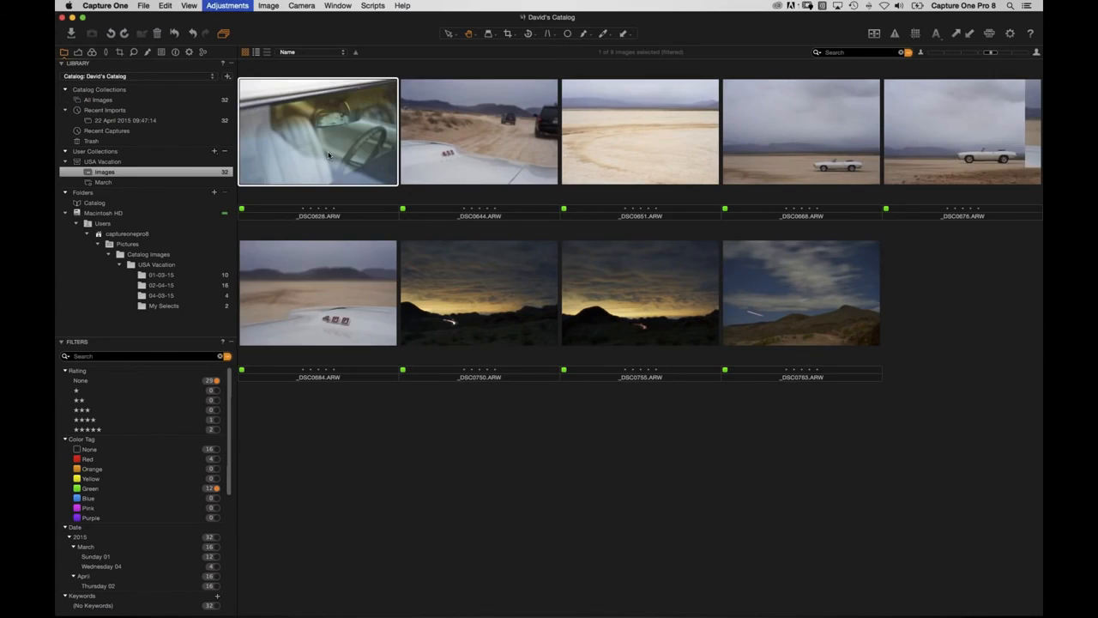
key("3")
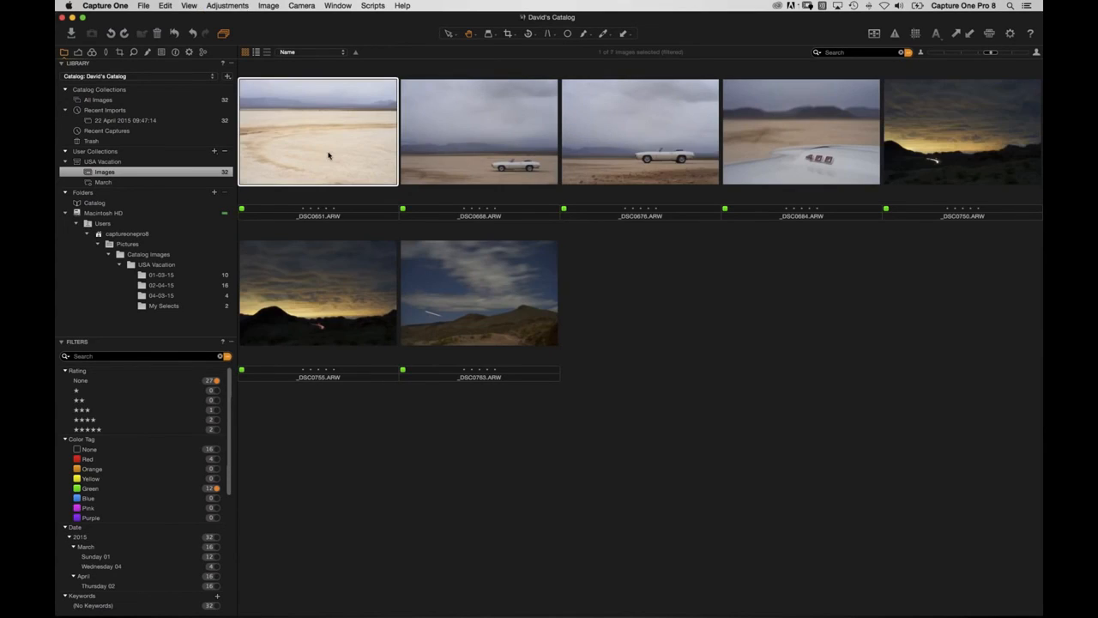
key("2")
key("5")
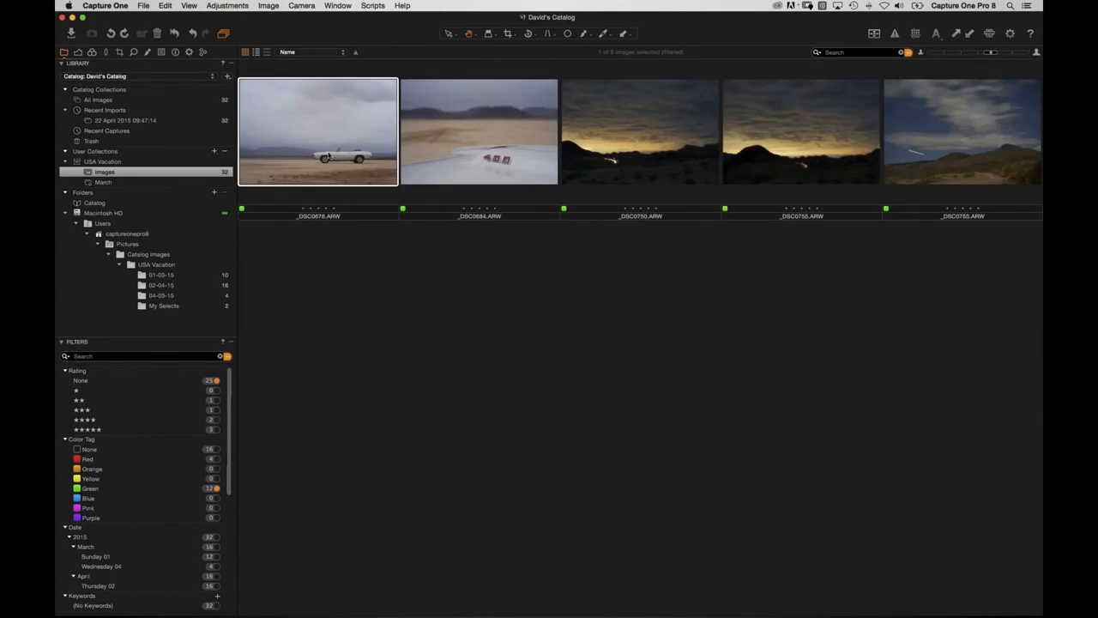
key("5")
key("5")
key("4")
key("4")
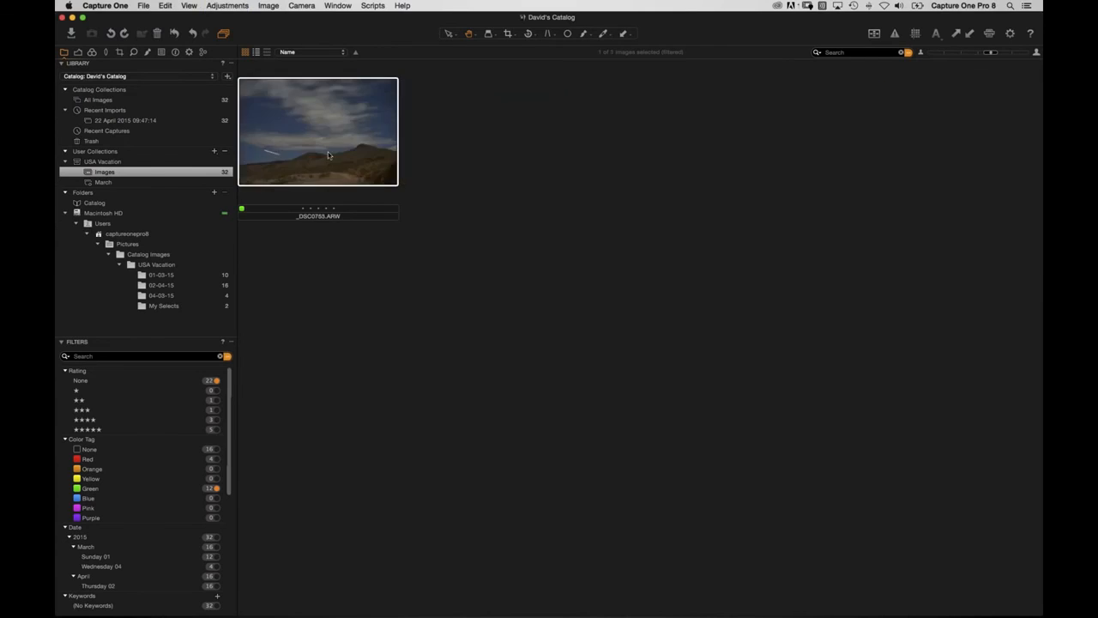
key("4")
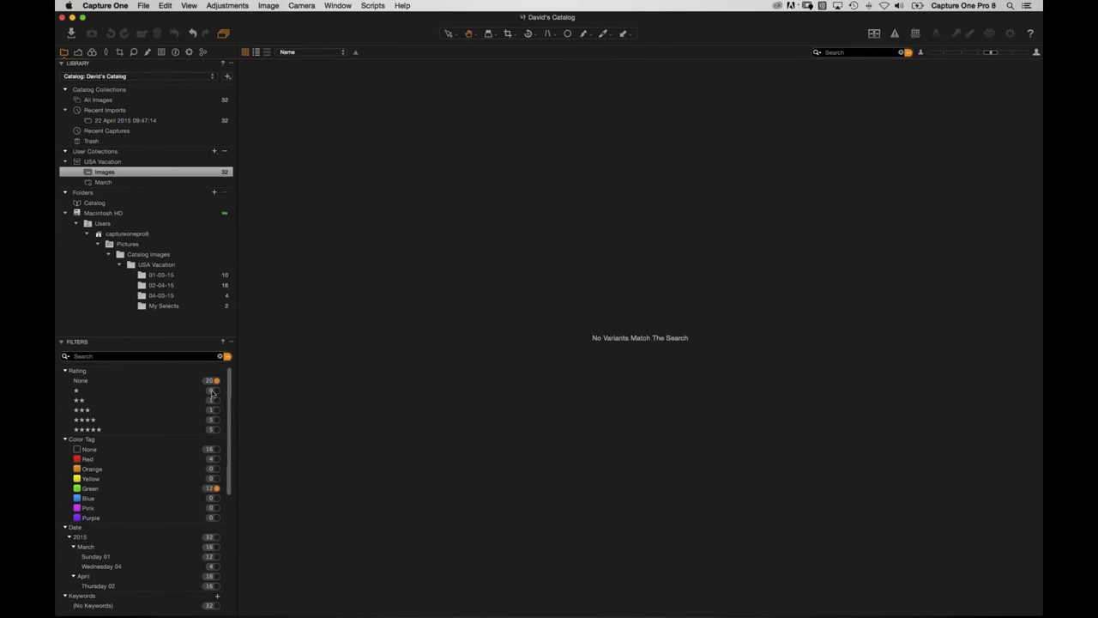
left_click(222, 356)
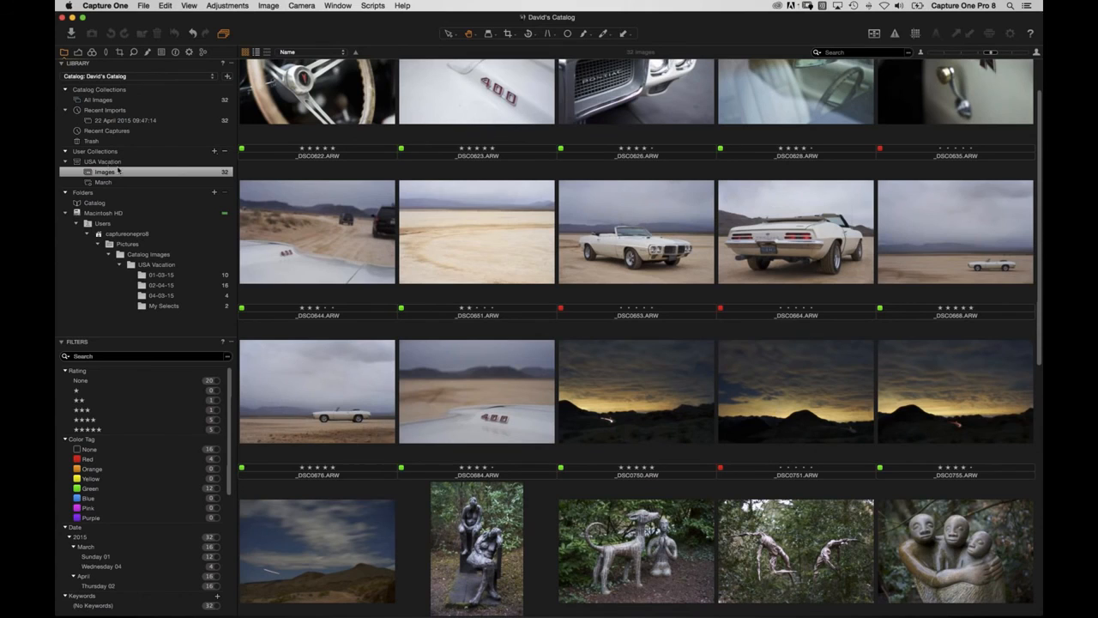
Filter the catalog to green-tagged images and save that filter as smart album 'My Selects (Green)'.
left_click(213, 490)
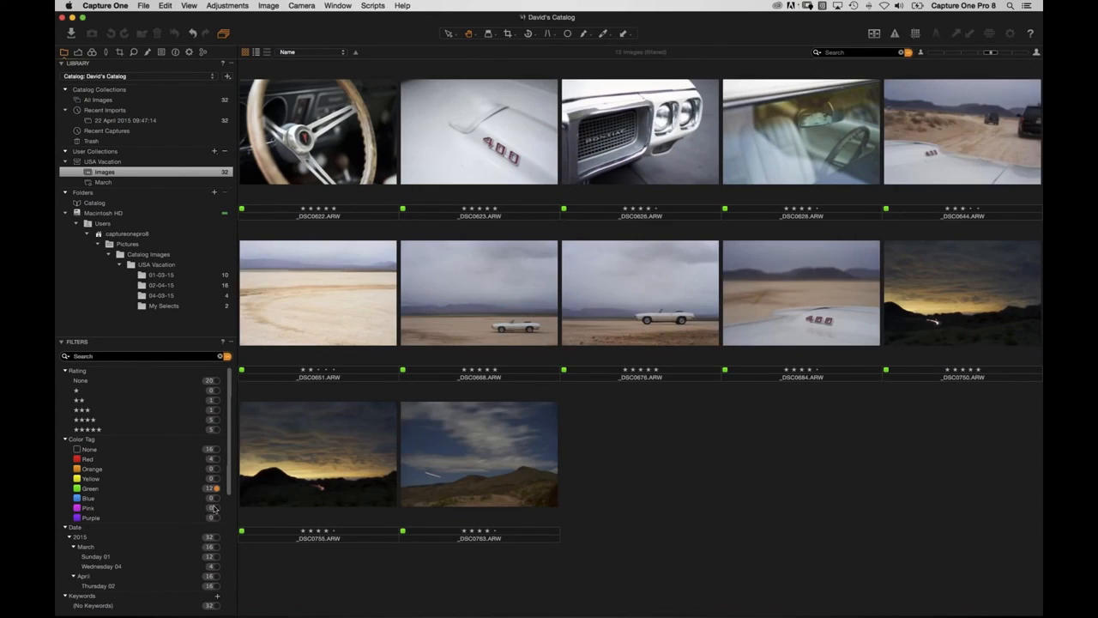
left_click(227, 356)
left_click(410, 408)
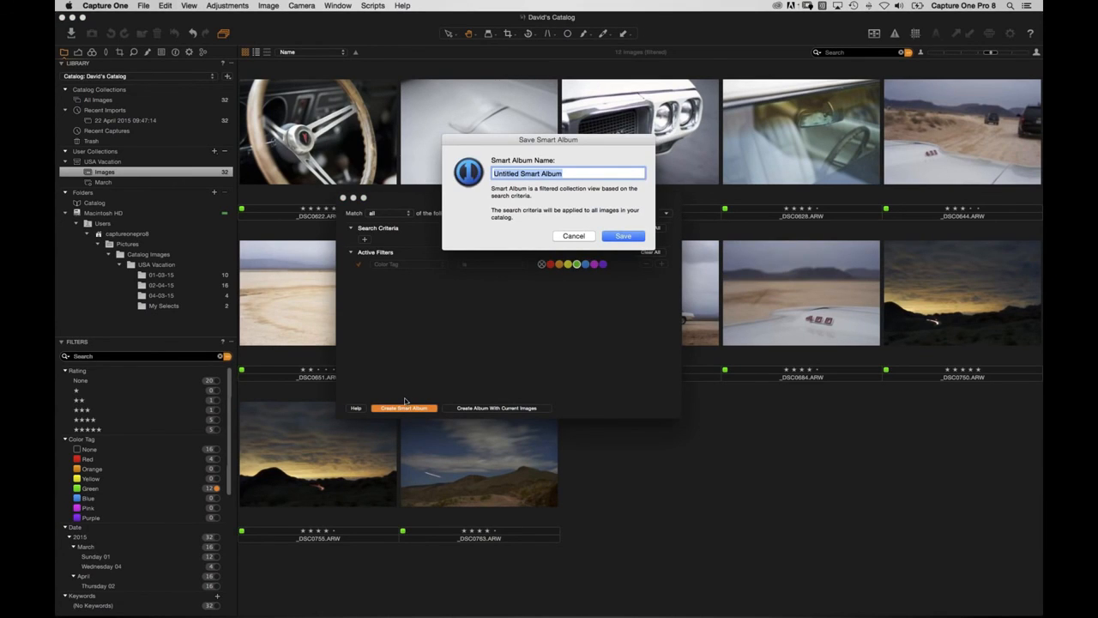
type("My Selects (Green")
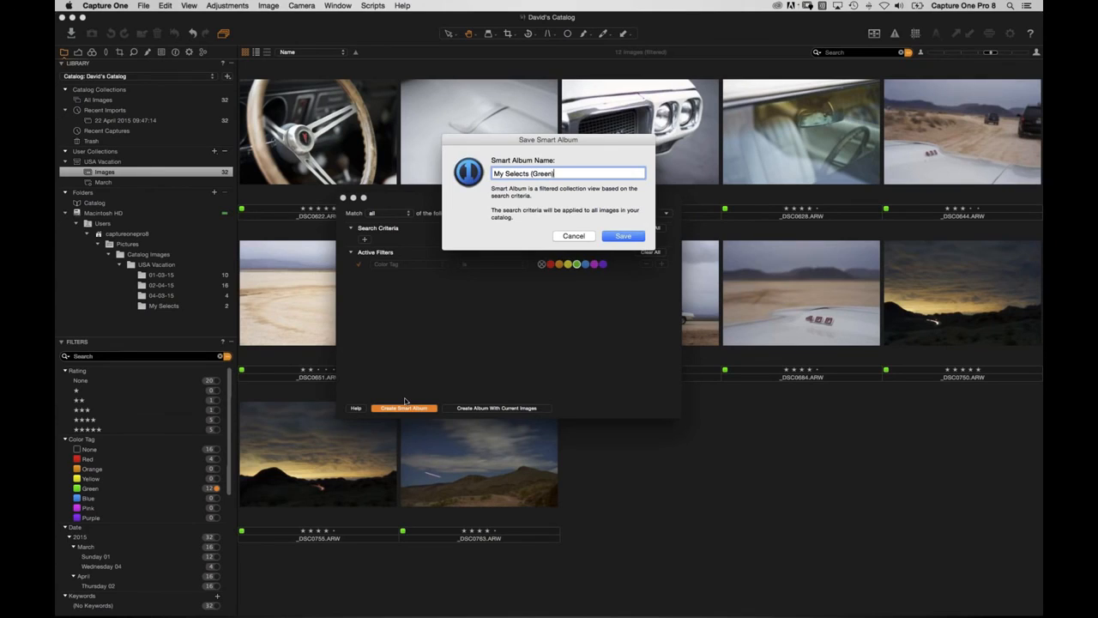
key("Return")
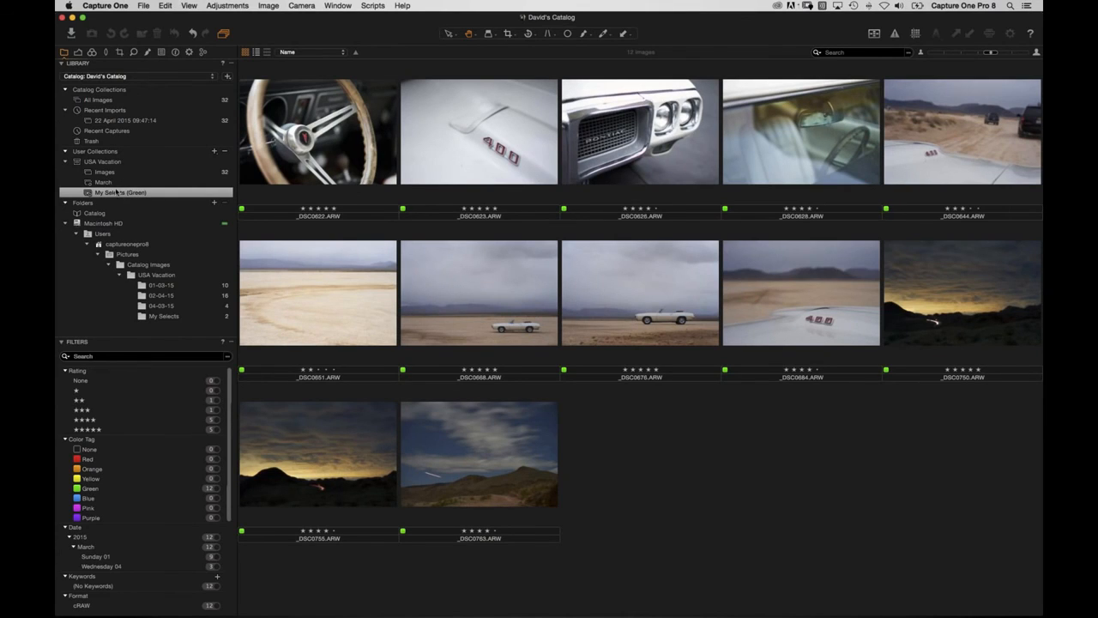
Clear the filter on all 32 images and change _DSC0653's colour tag from red to green.
left_click(105, 171)
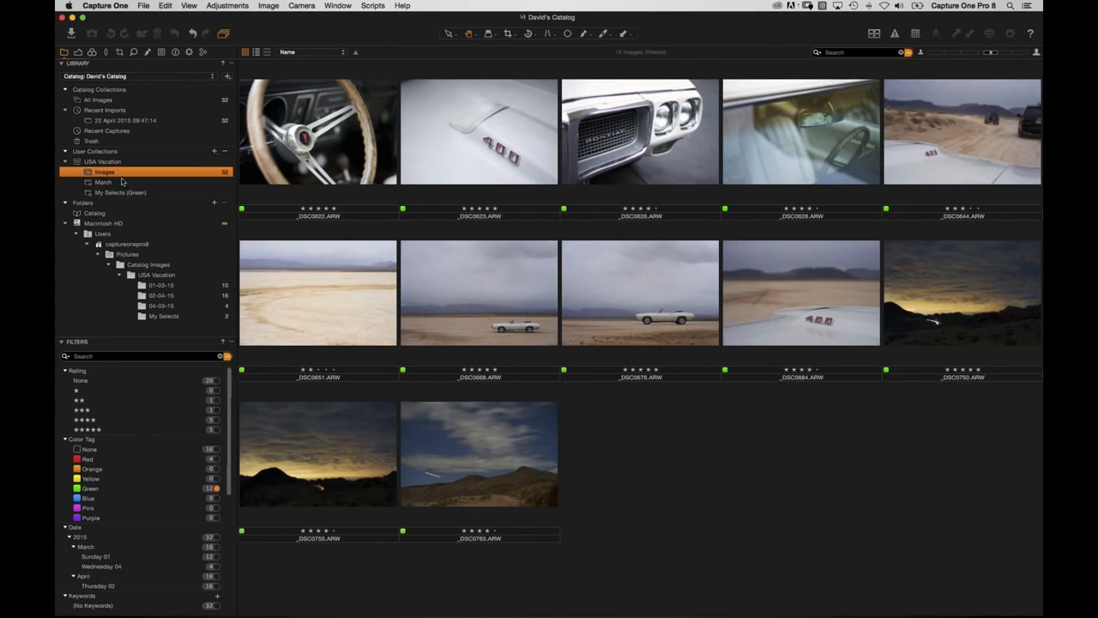
left_click(225, 356)
left_click(624, 338)
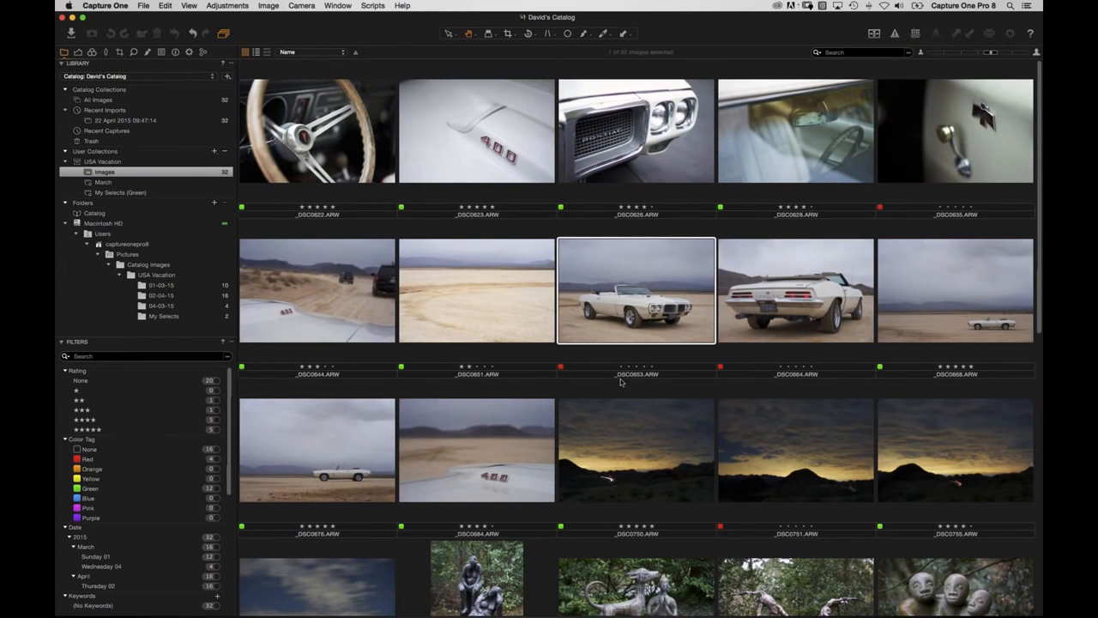
key("asterisk")
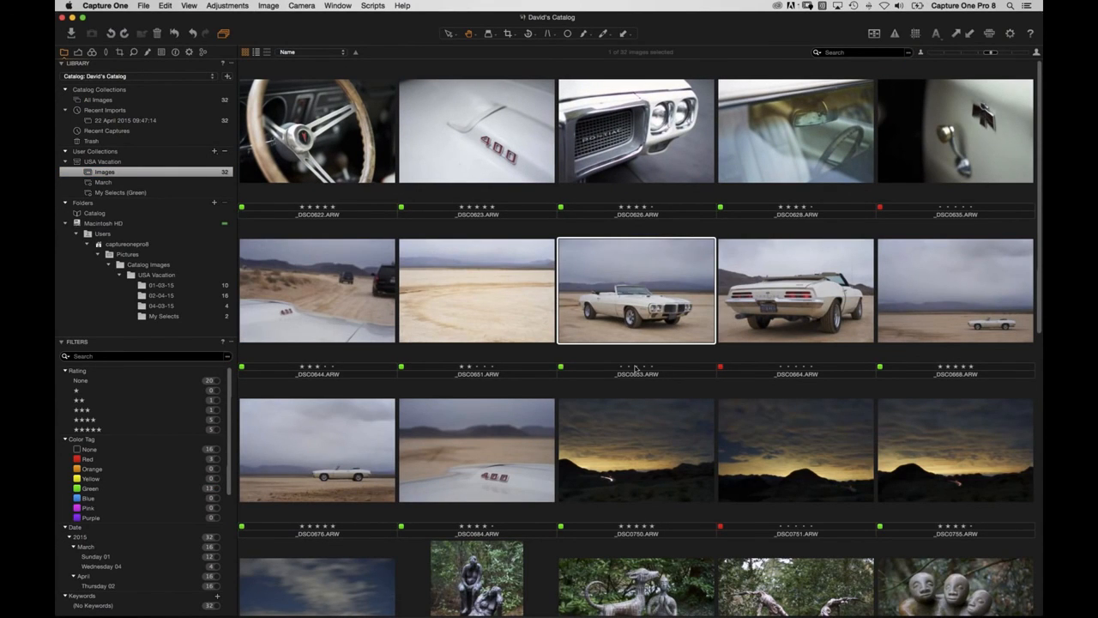
In My Selects (Green), change the colour tag of night-sky shot _DSC0763 so it drops out.
left_click(128, 192)
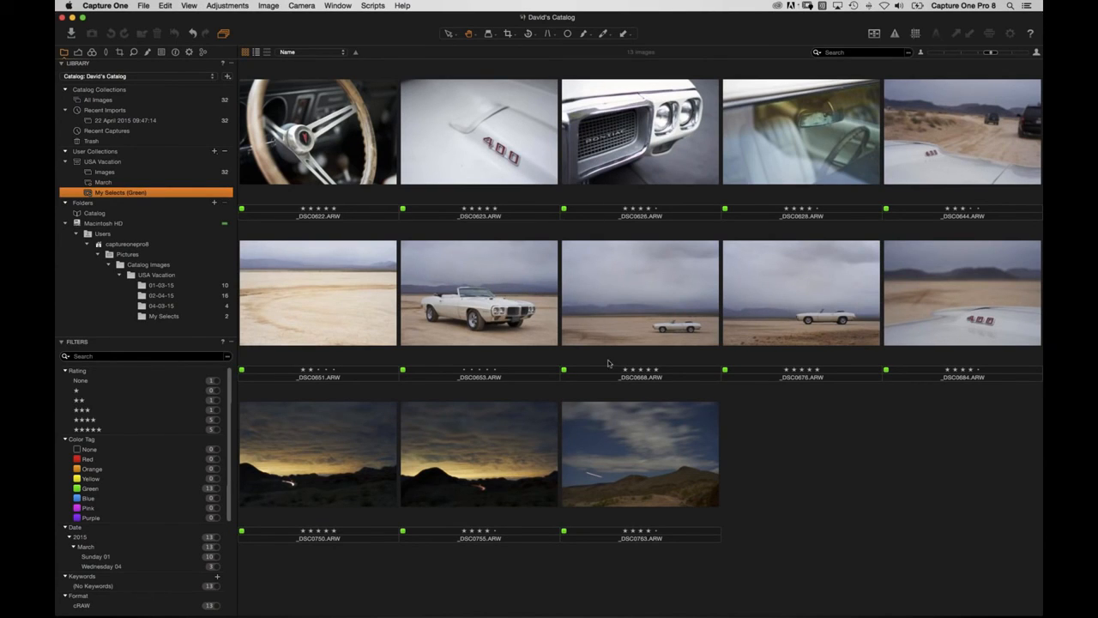
left_click(630, 507)
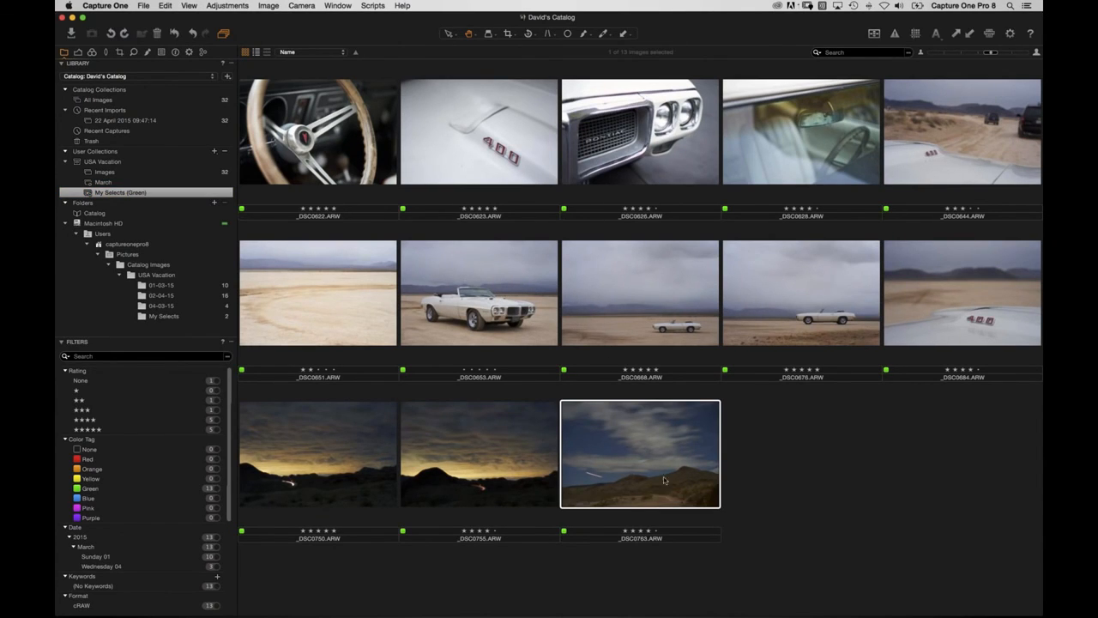
key("minus")
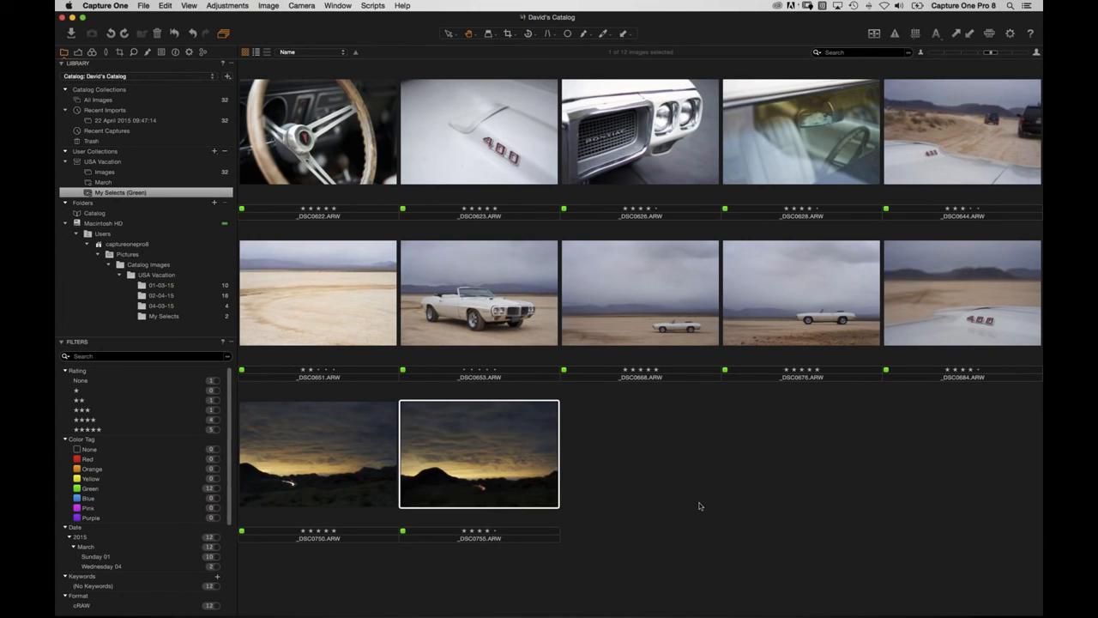
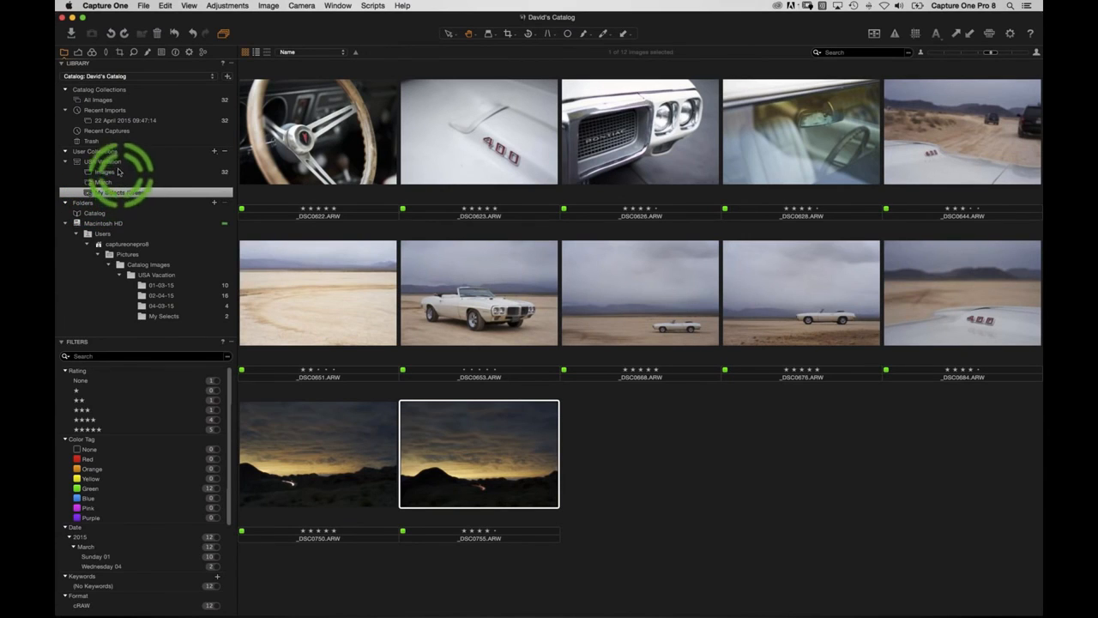
Select the USA Vacation collection to show its 16 images, red-tagged shots included.
left_click(104, 161)
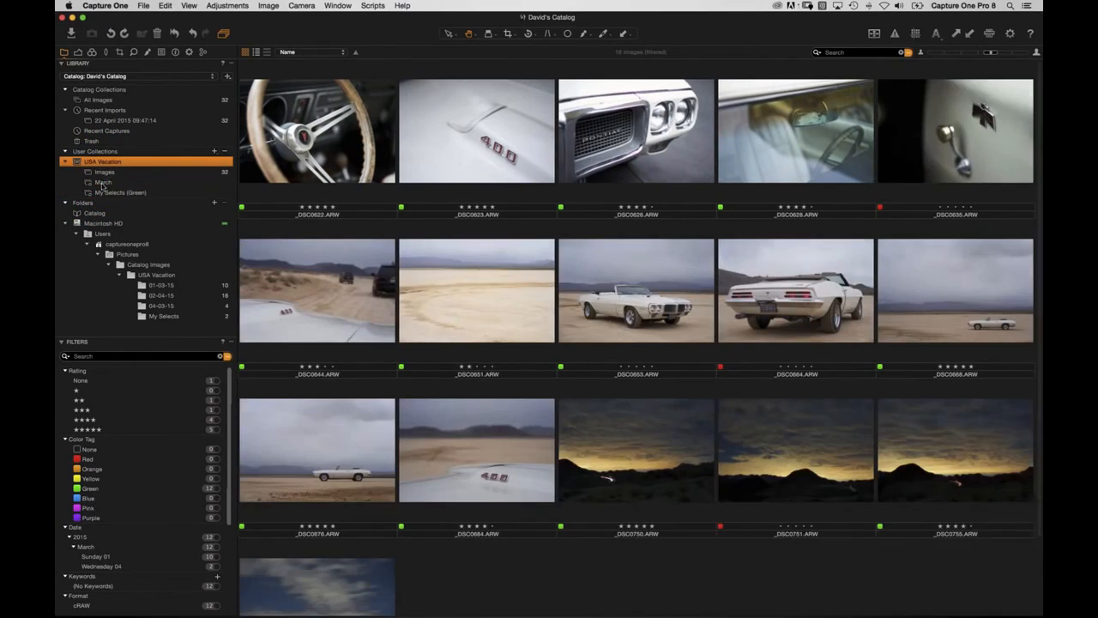
Open the Capture One Pro 8 Catalog from Fozzie Bear's Capture One 8 Catalog > Catalog DB folder.
left_click(144, 5)
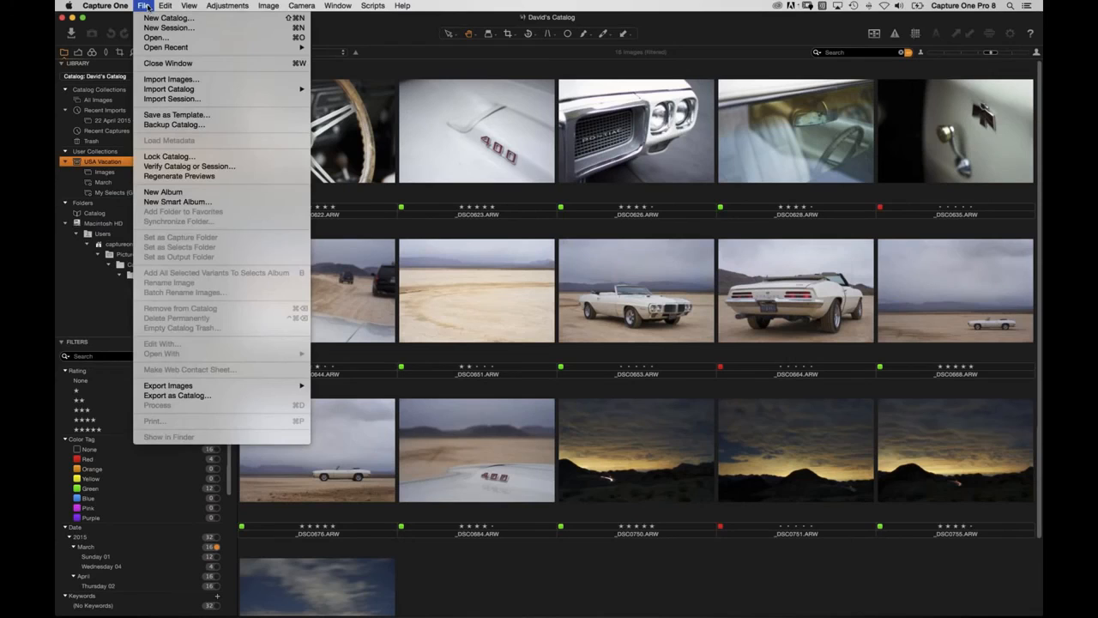
left_click(158, 36)
left_click(400, 174)
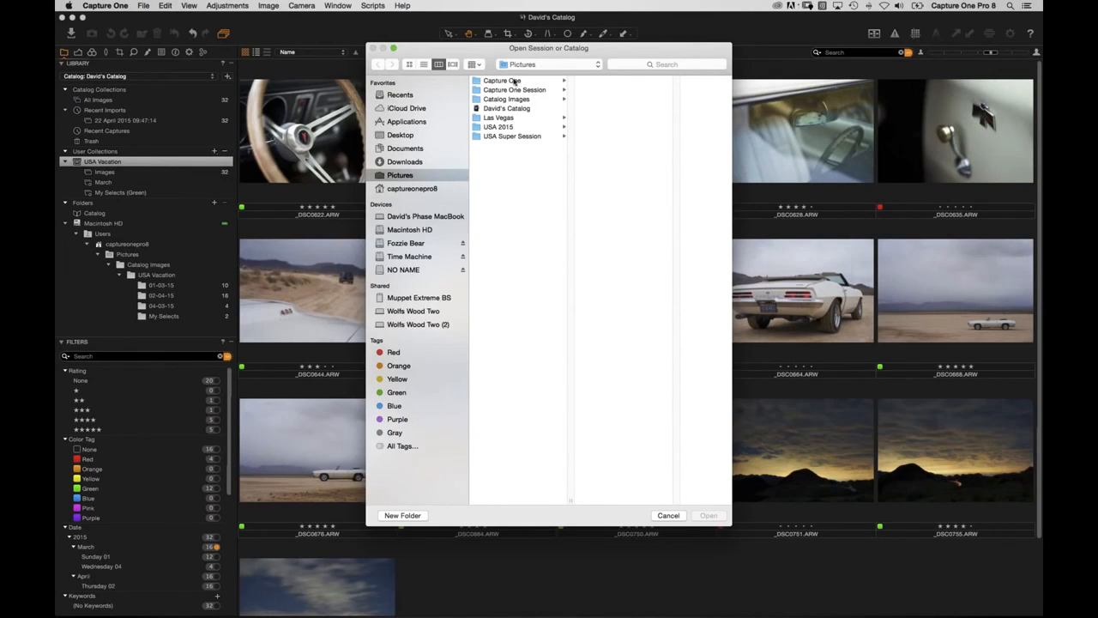
left_click(520, 102)
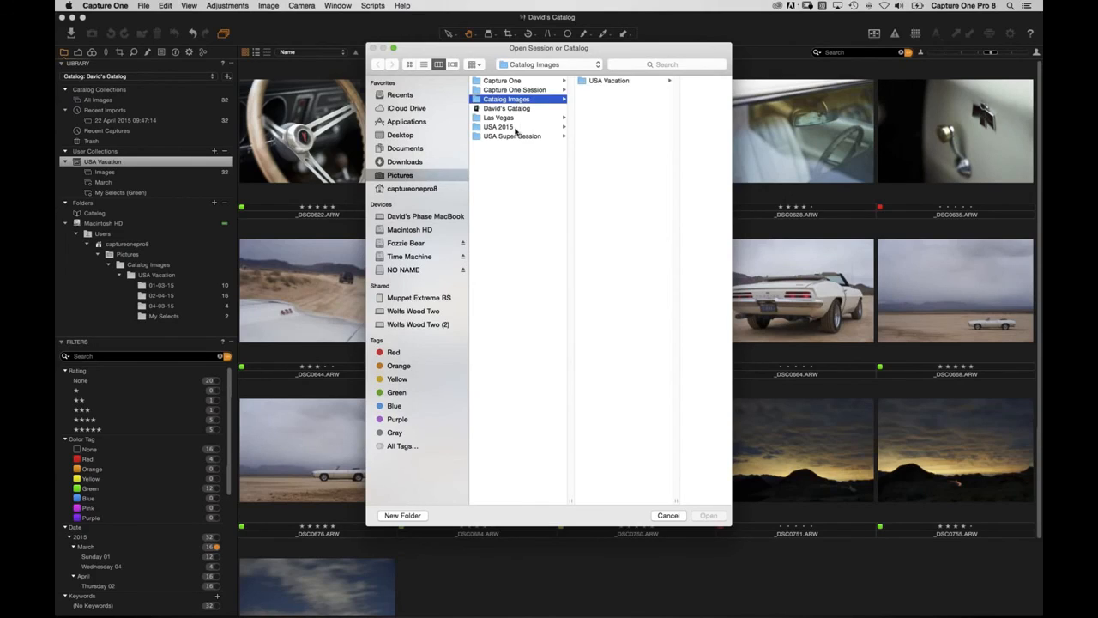
left_click(416, 244)
left_click(547, 101)
left_click(610, 90)
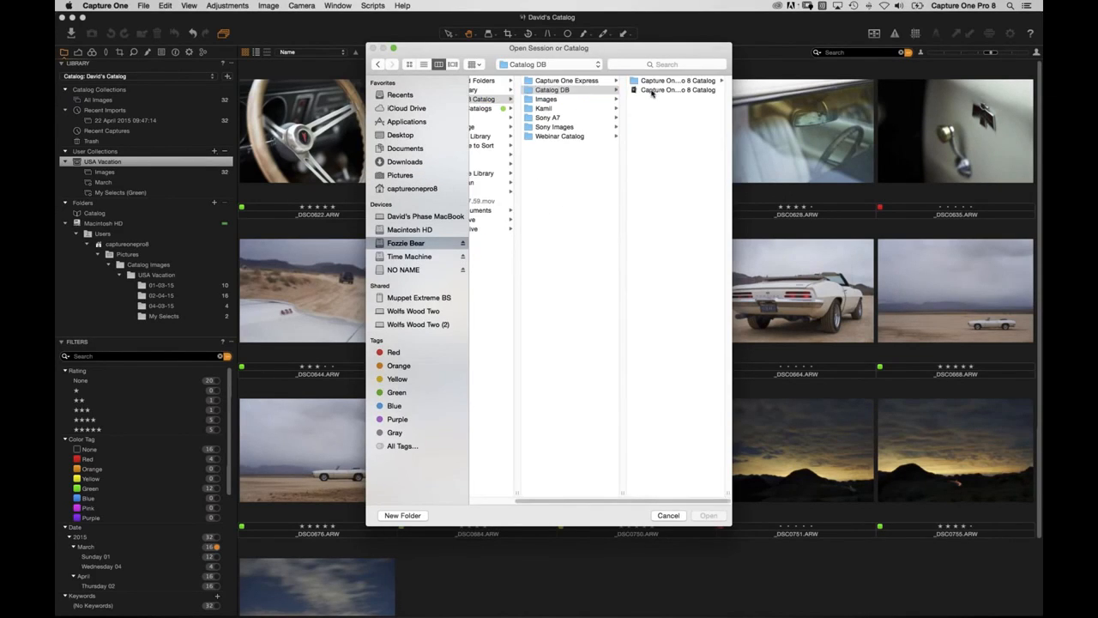
left_click(653, 90)
left_click(709, 515)
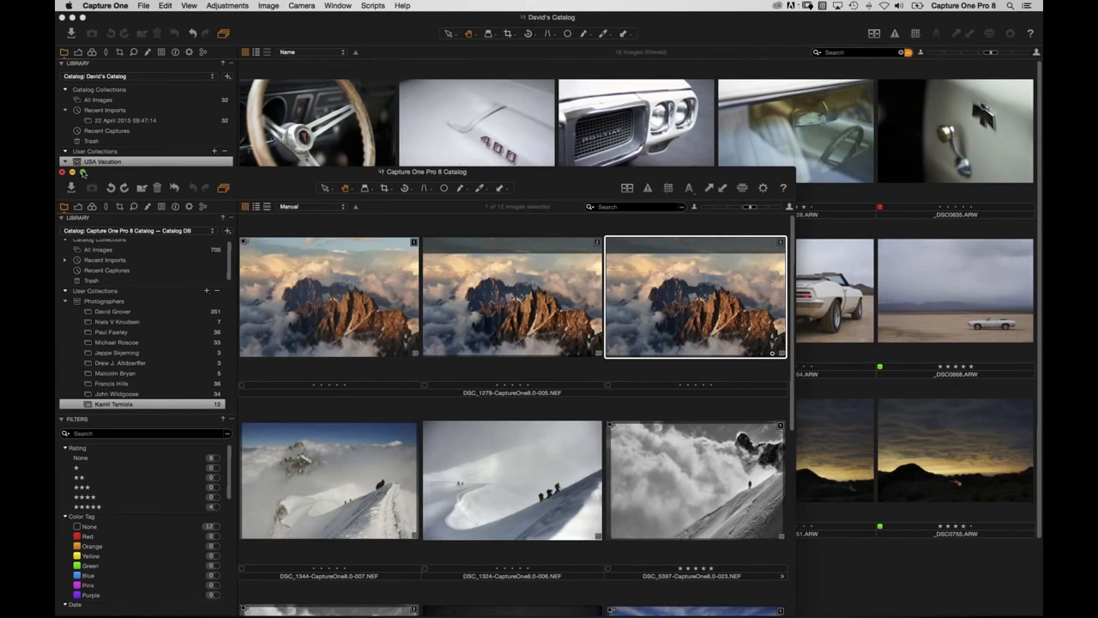
left_click(83, 171)
scroll(121, 192, "down", 4)
scroll(121, 192, "down", 2)
scroll(112, 194, "up", 6)
scroll(107, 195, "up", 4)
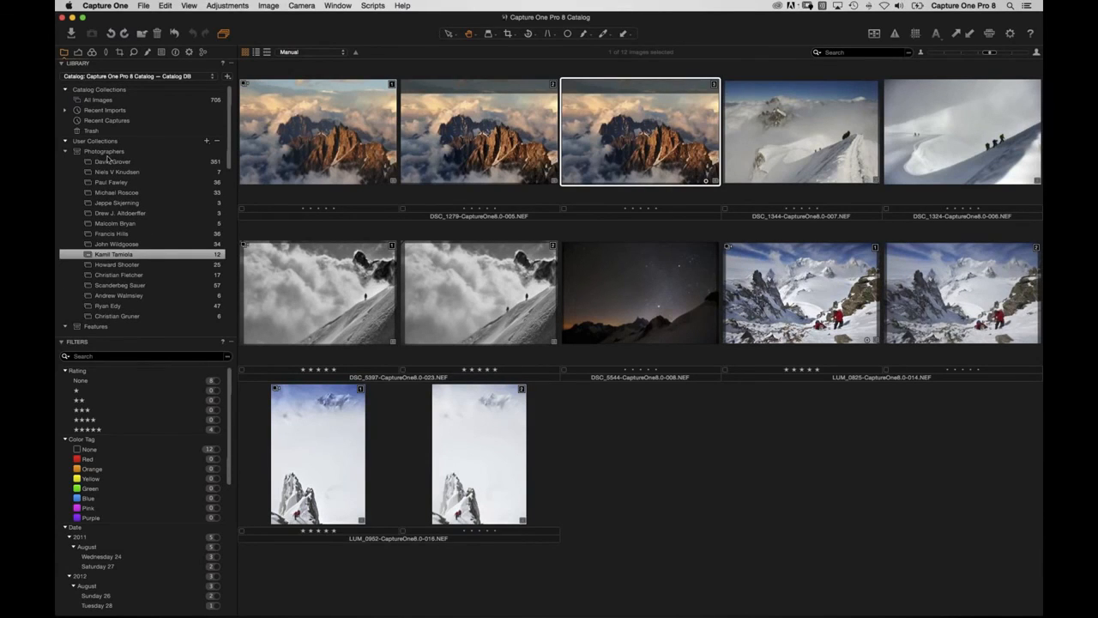
scroll(118, 175, "down", 2)
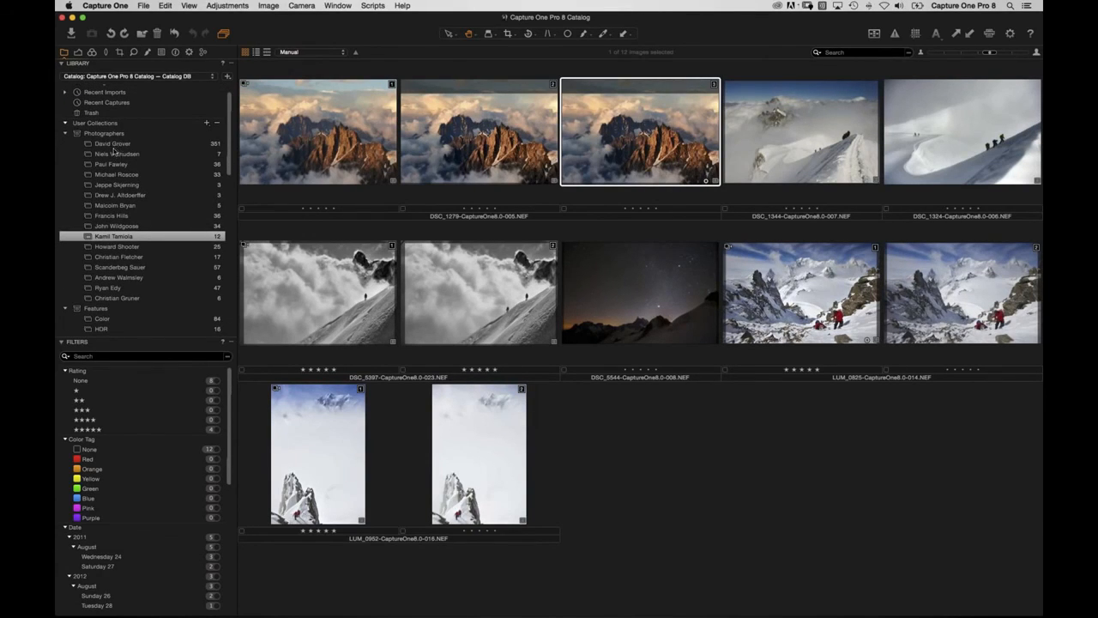
left_click(114, 144)
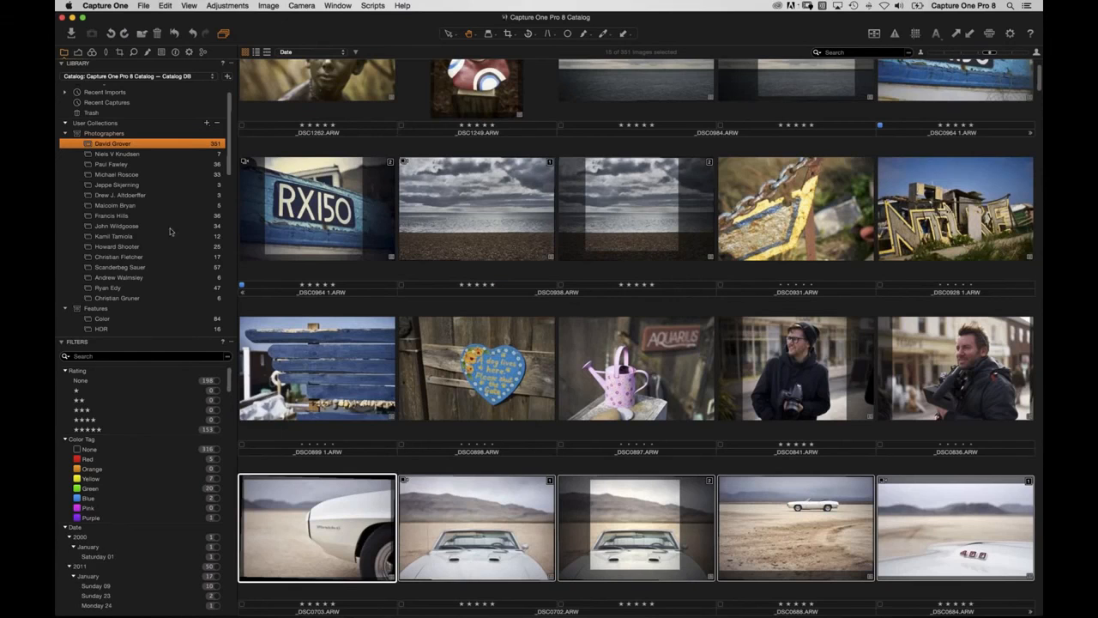
Browse the Portraiture 1 sequence and the Landscape genre collection.
scroll(124, 222, "down", 5)
scroll(108, 197, "down", 2)
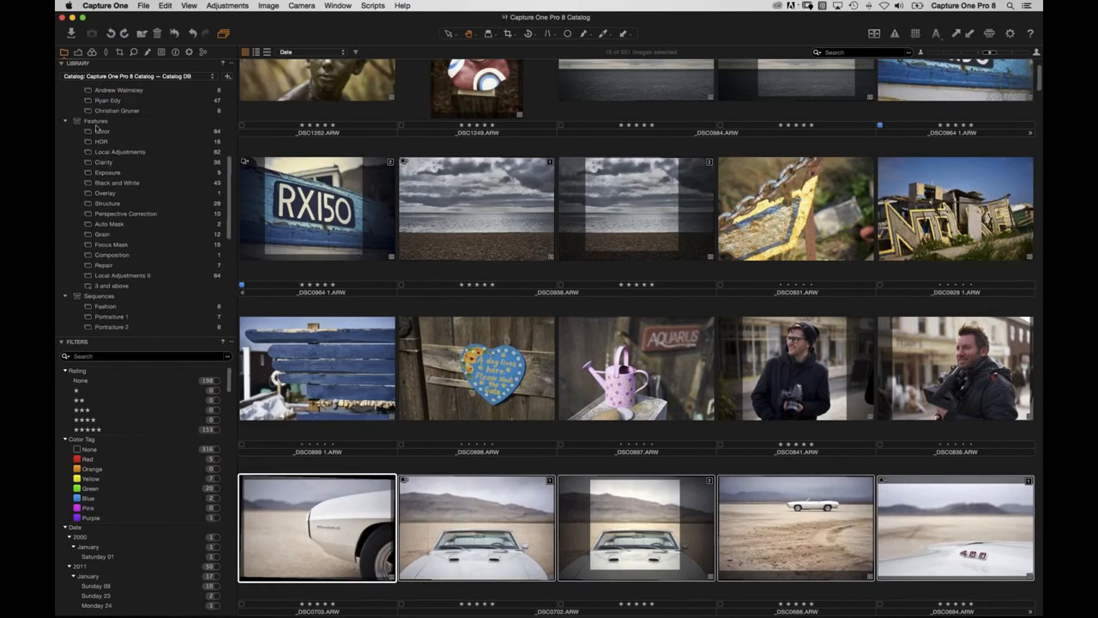
scroll(105, 258, "down", 8)
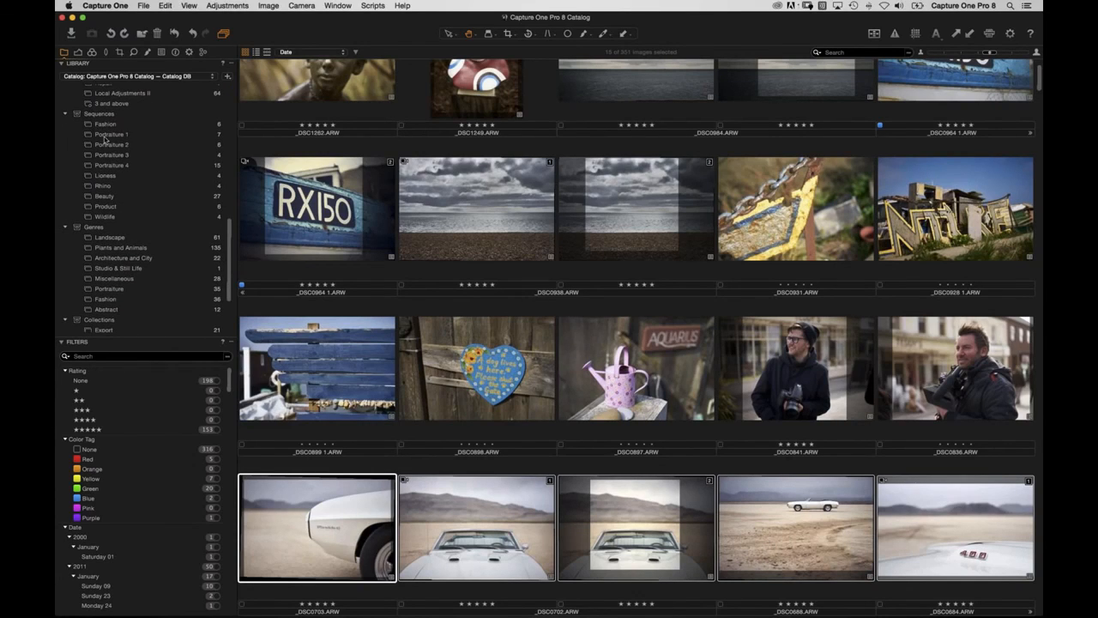
left_click(103, 136)
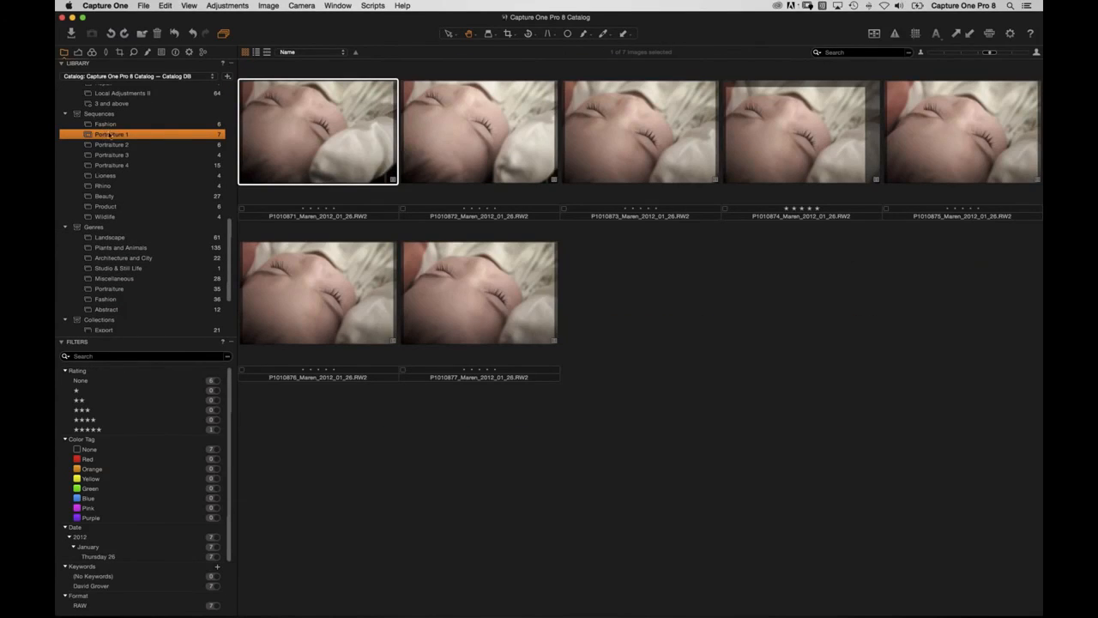
scroll(135, 155, "down", 3)
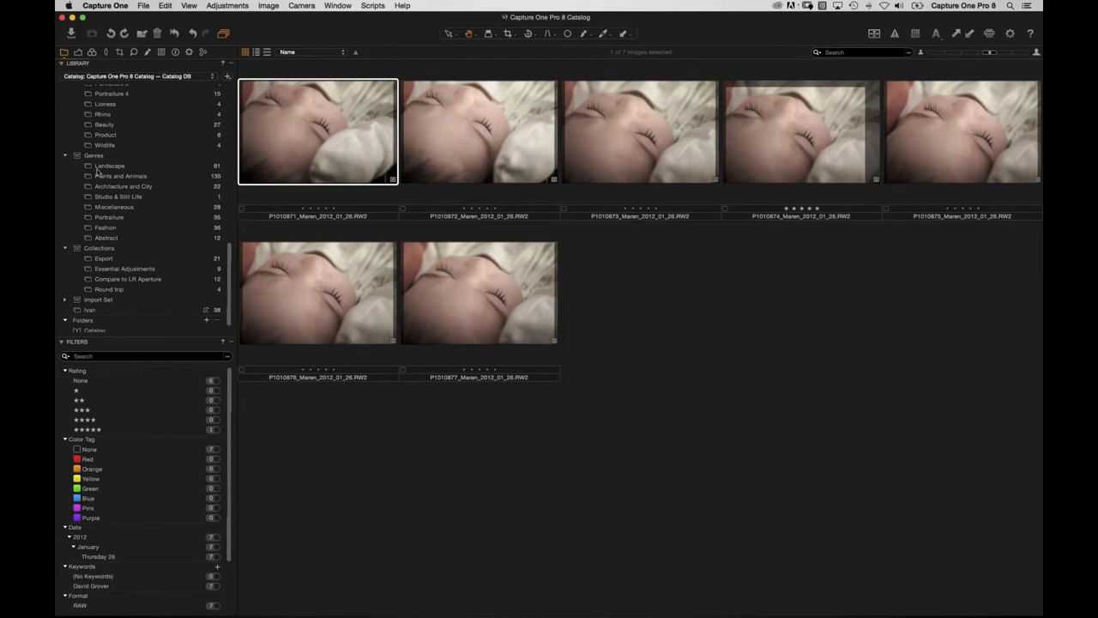
left_click(98, 167)
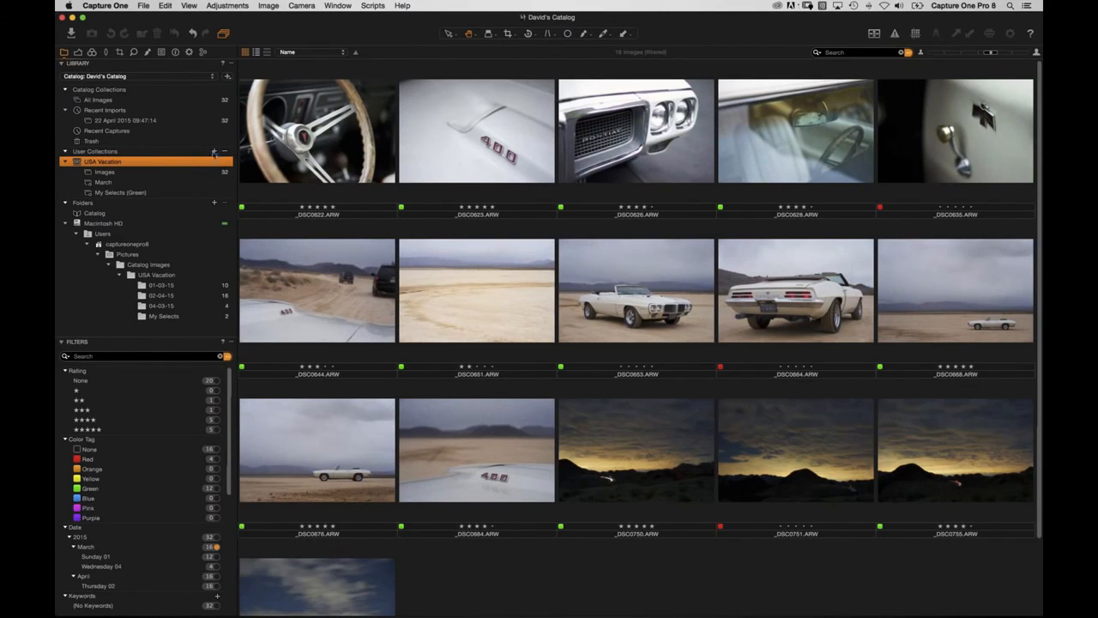
Create a new project named My New Portfolio under User Collections.
left_click(140, 100)
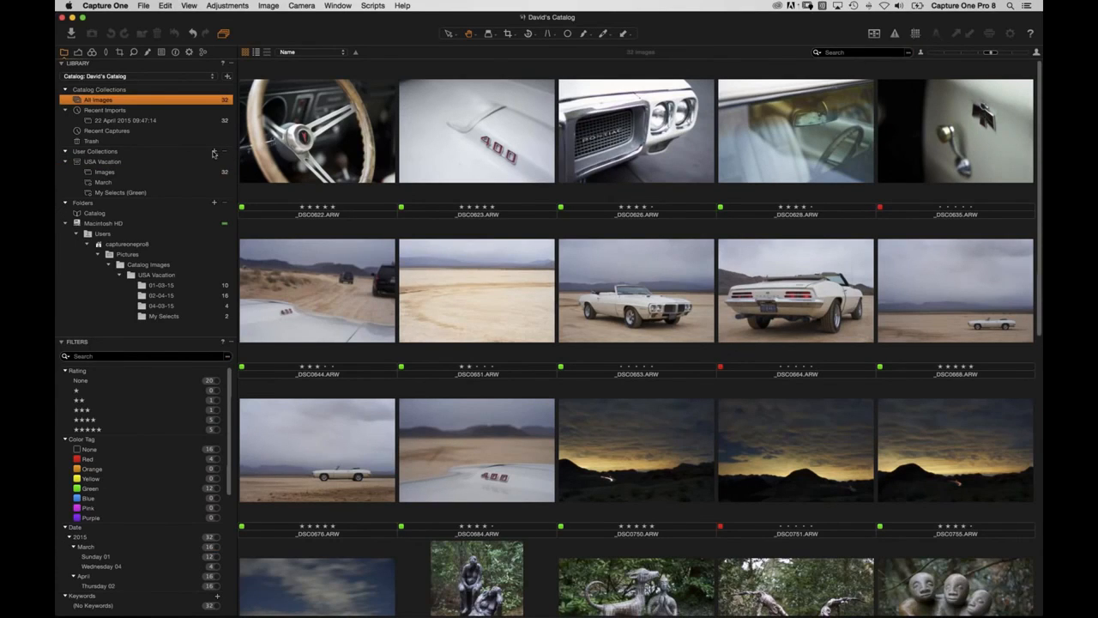
left_click(214, 152)
left_click(234, 175)
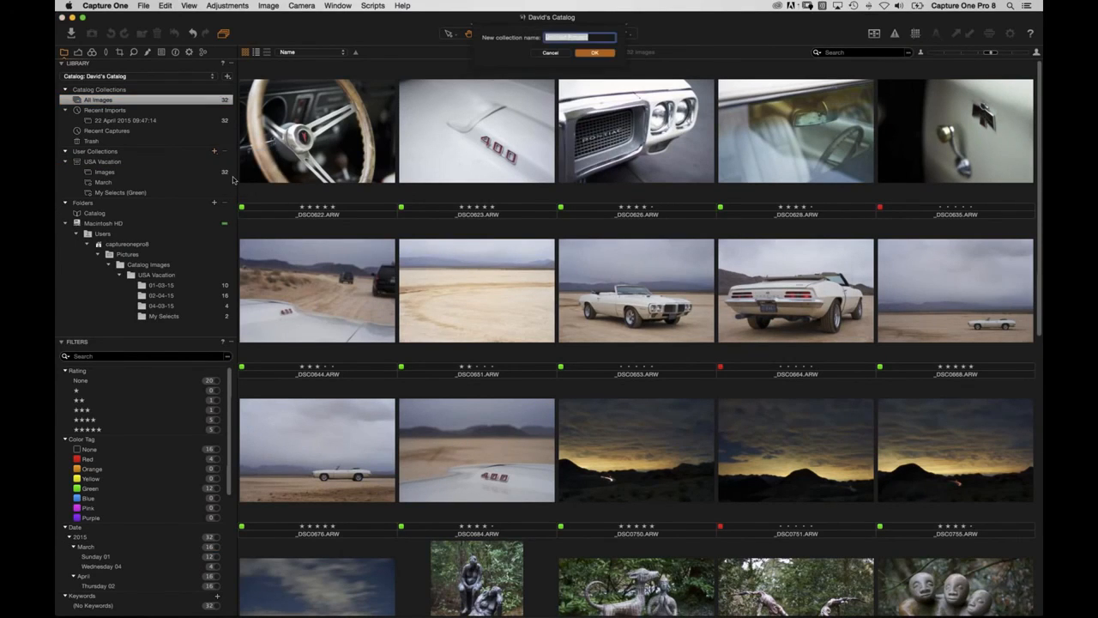
type("My New Portfolio")
key("Return")
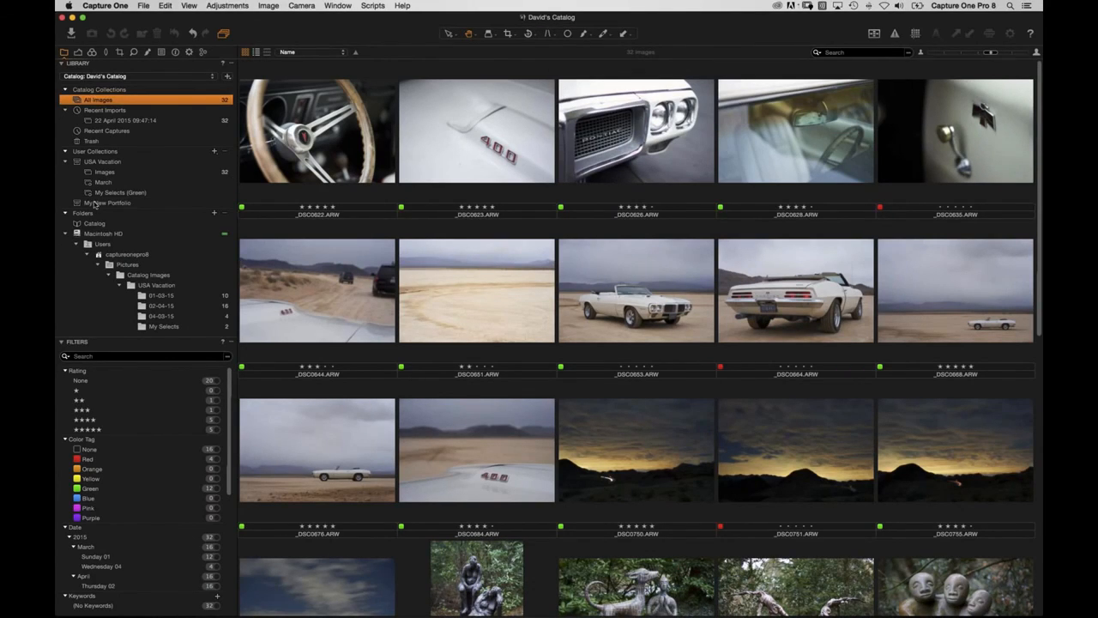
Add a Five Star Images smart album inside it using the five-star rating preset.
right_click(103, 206)
mouse_move(121, 210)
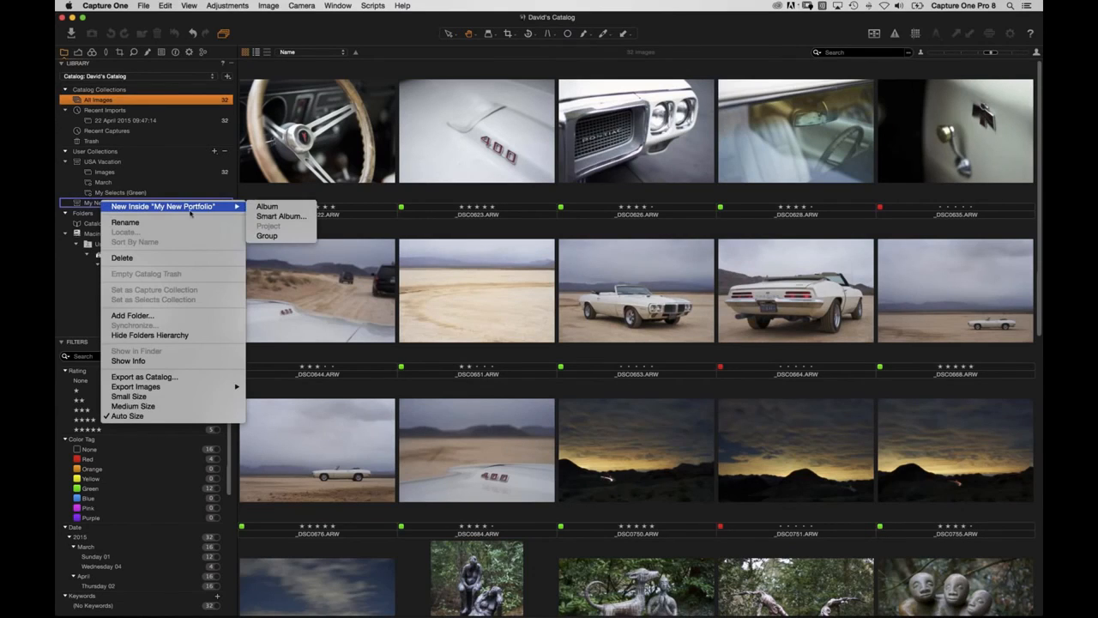
left_click(275, 217)
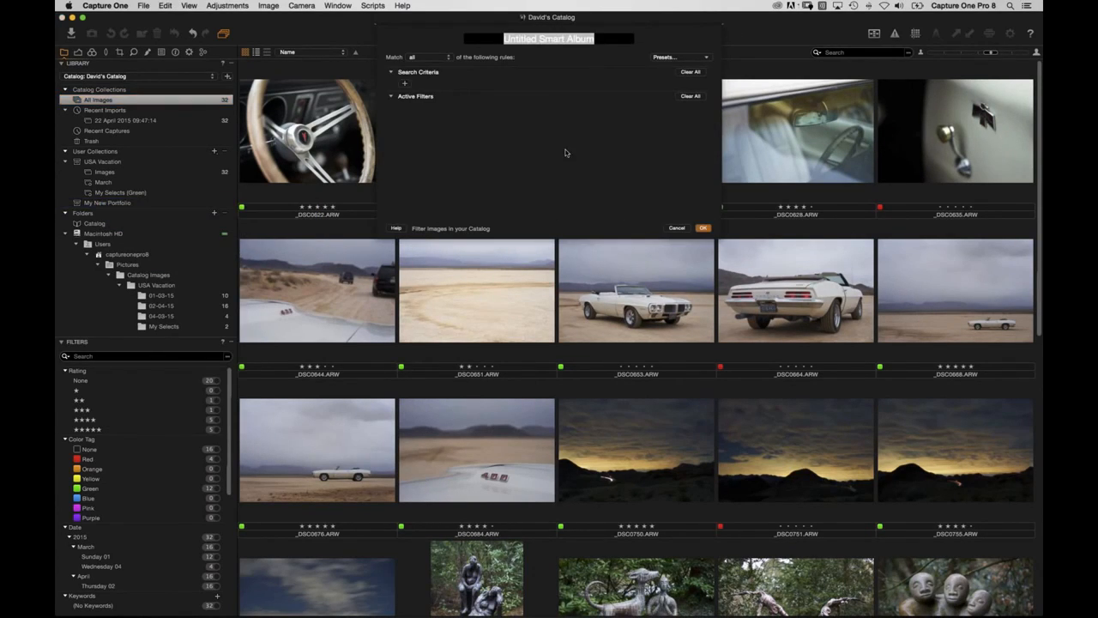
type("Five Star Images")
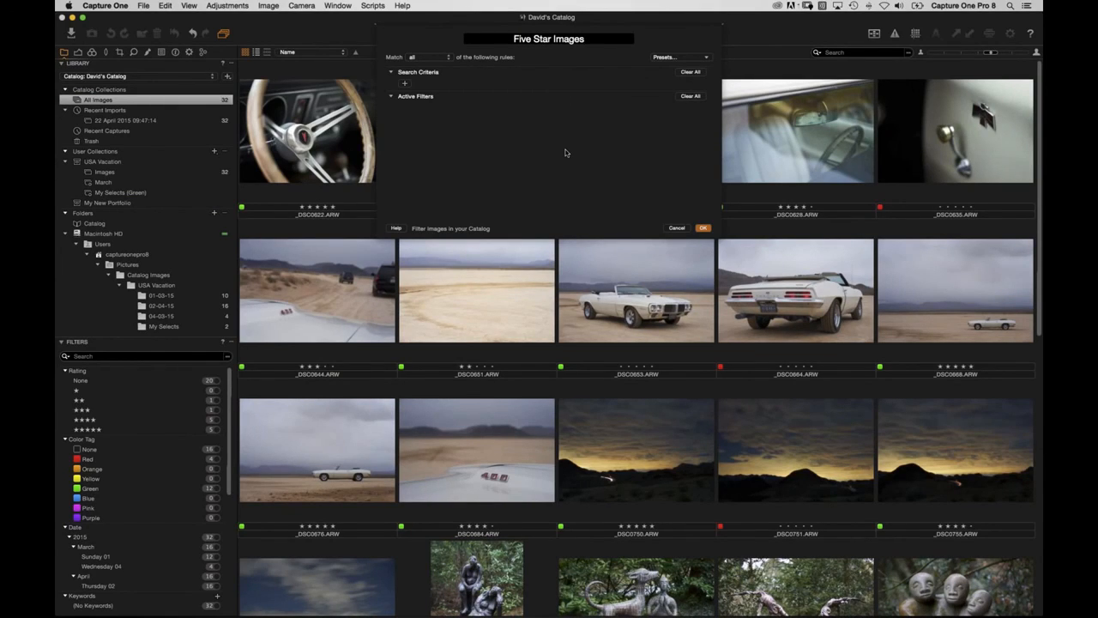
left_click(668, 59)
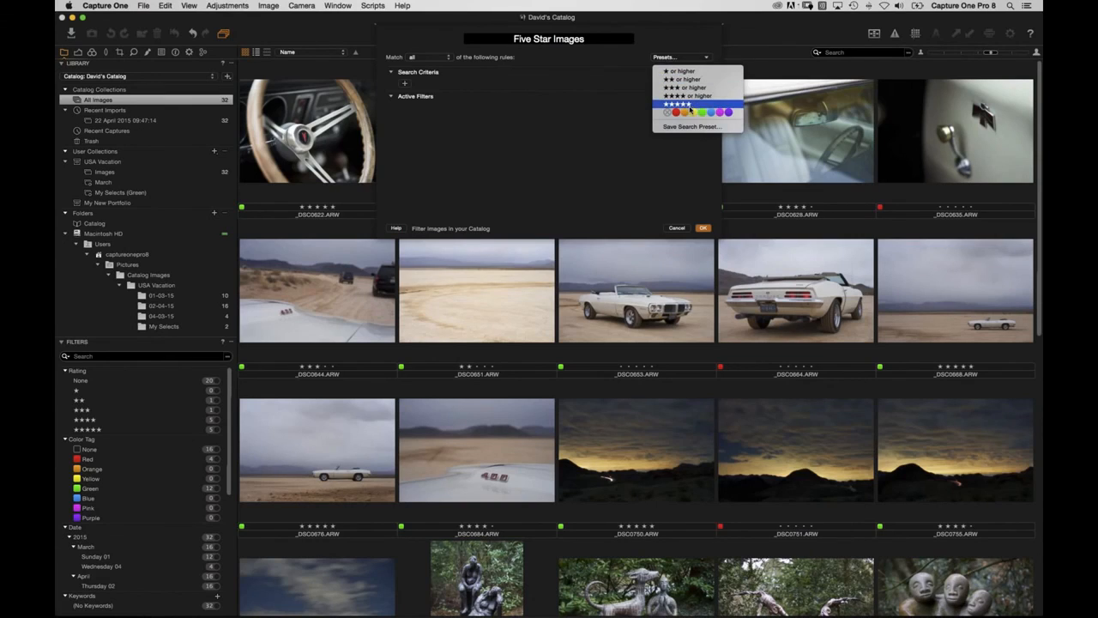
left_click(687, 104)
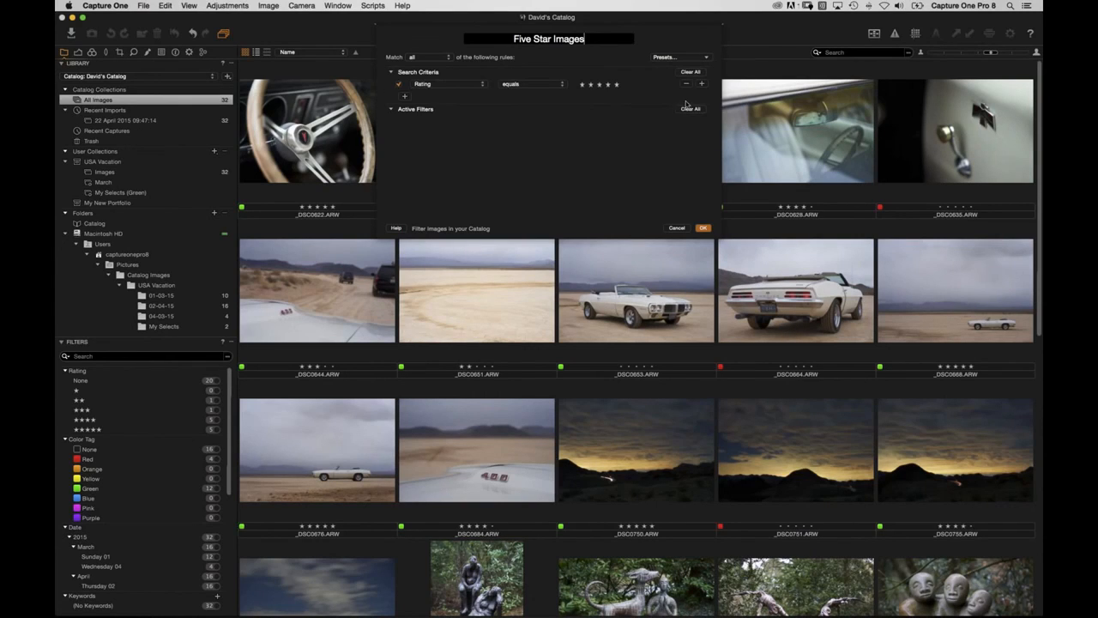
left_click(703, 228)
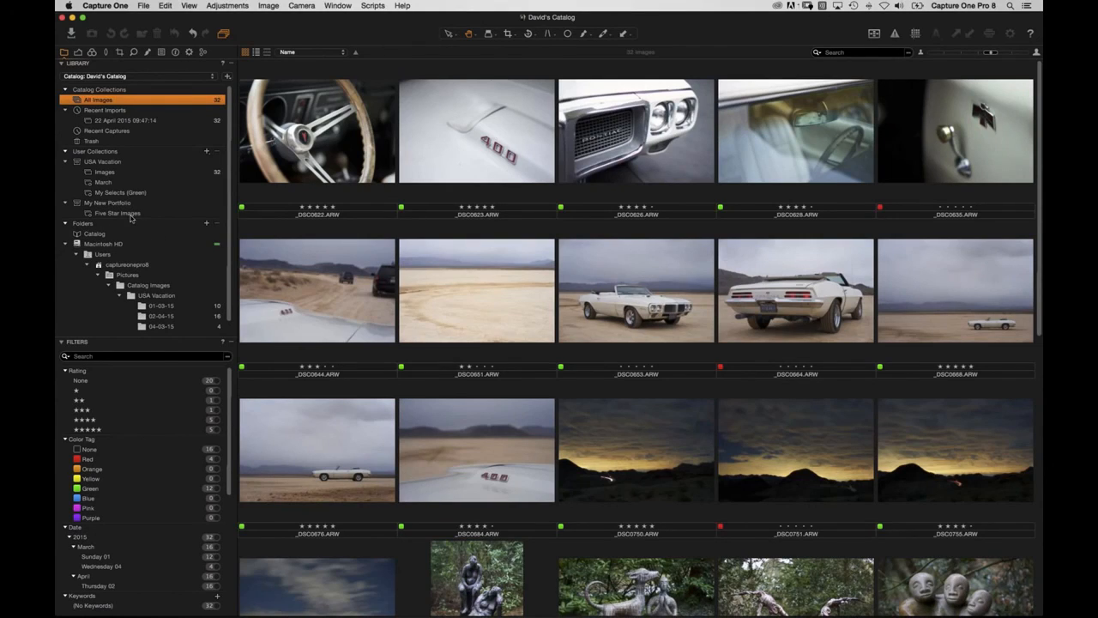
left_click(119, 214)
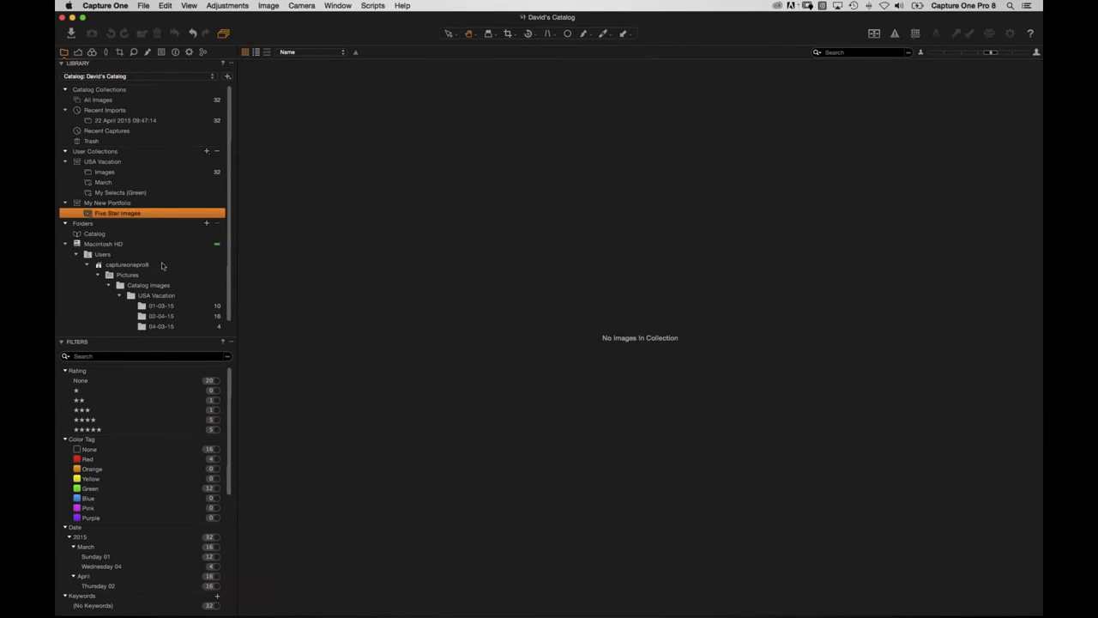
Delete the My New Portfolio project together with its Five Star Images album.
left_click(107, 204)
left_click(117, 214)
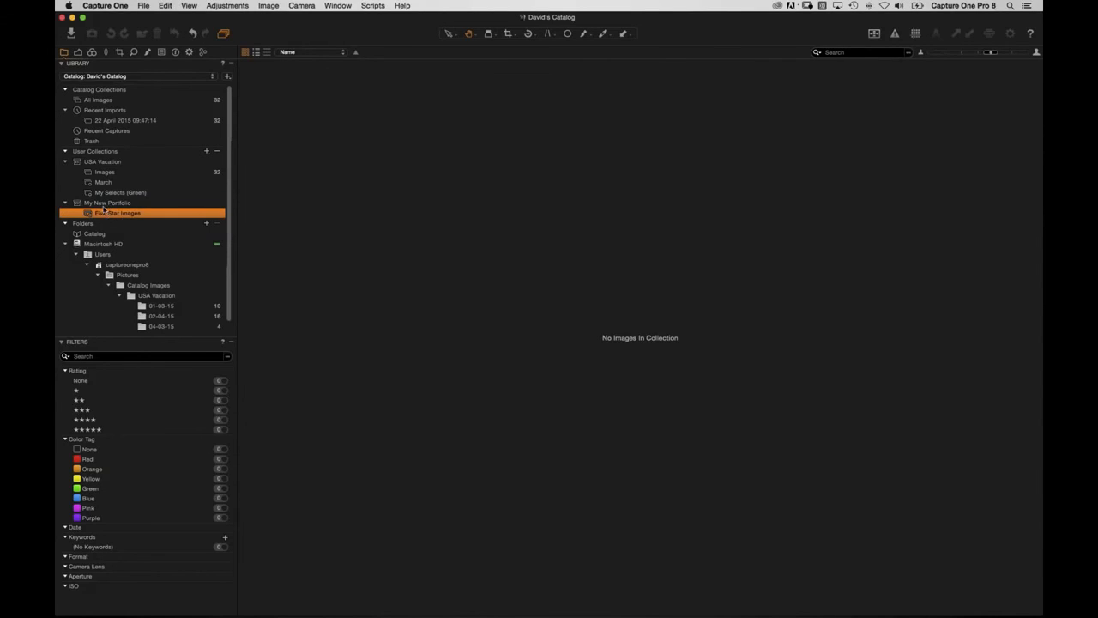
left_click(101, 205)
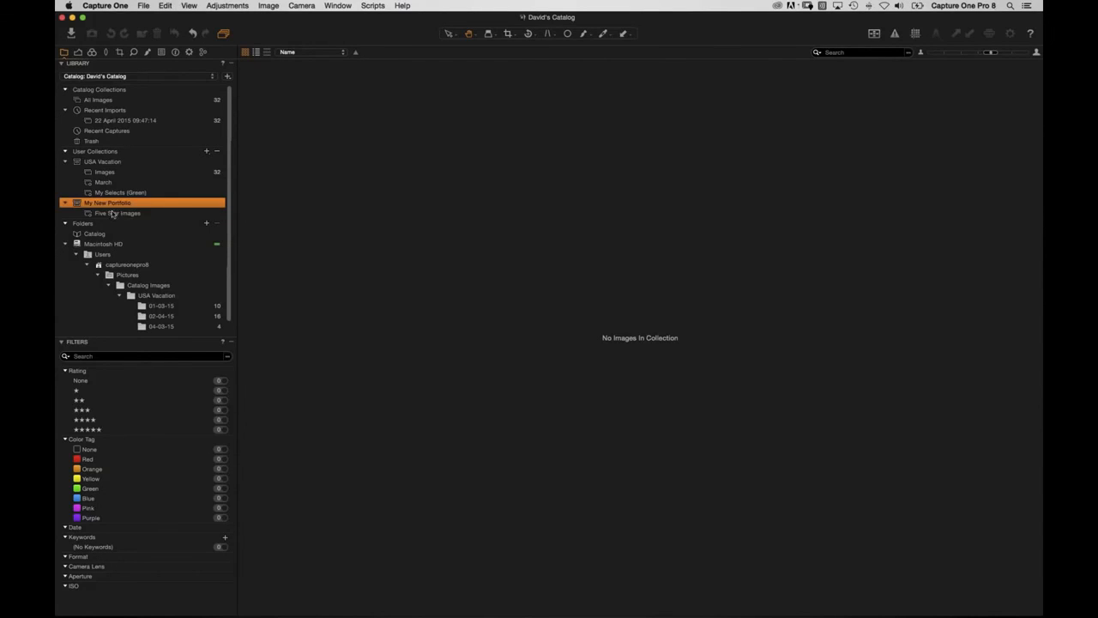
left_click(217, 151)
left_click(623, 209)
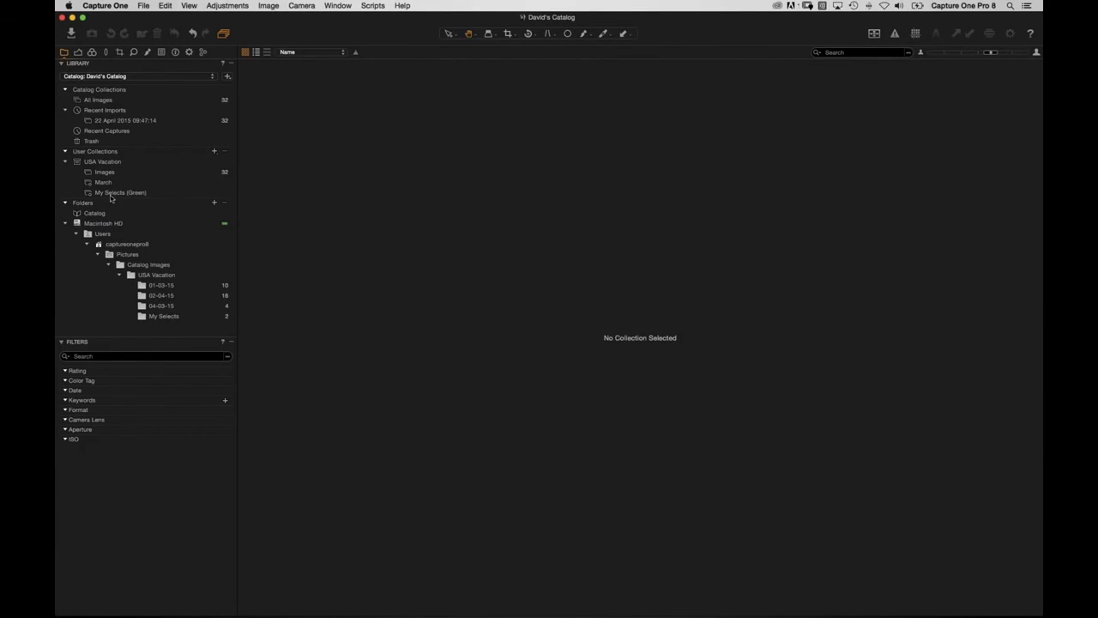
Collapse USA Vacation and create a top-level Five Star Images smart album with the five-star preset.
left_click(65, 161)
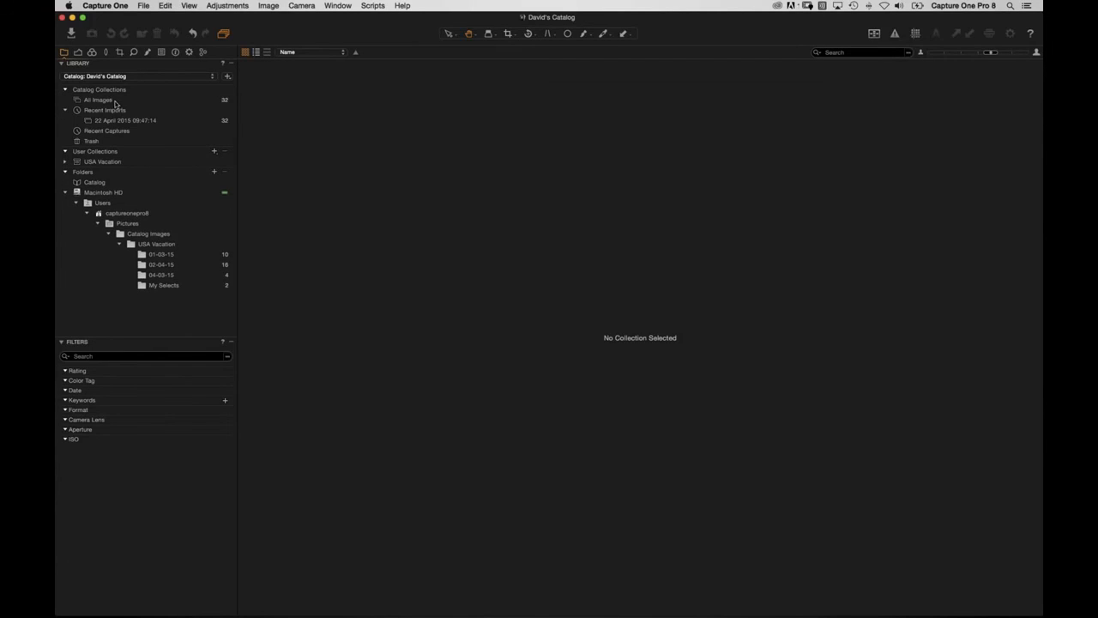
left_click(97, 100)
left_click(215, 152)
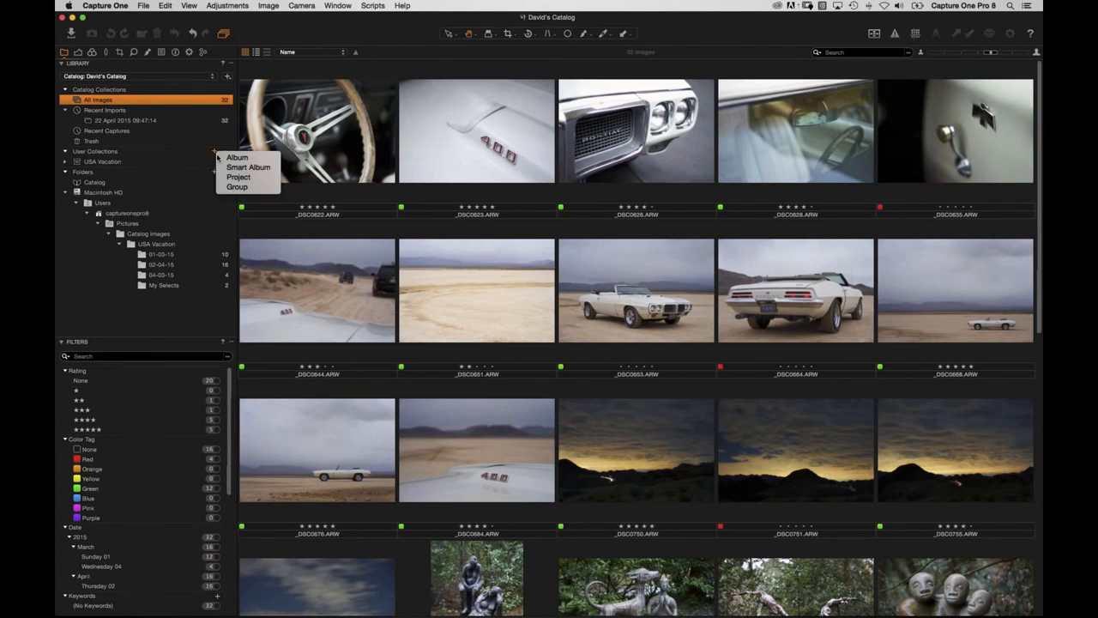
left_click(238, 168)
type("Five St")
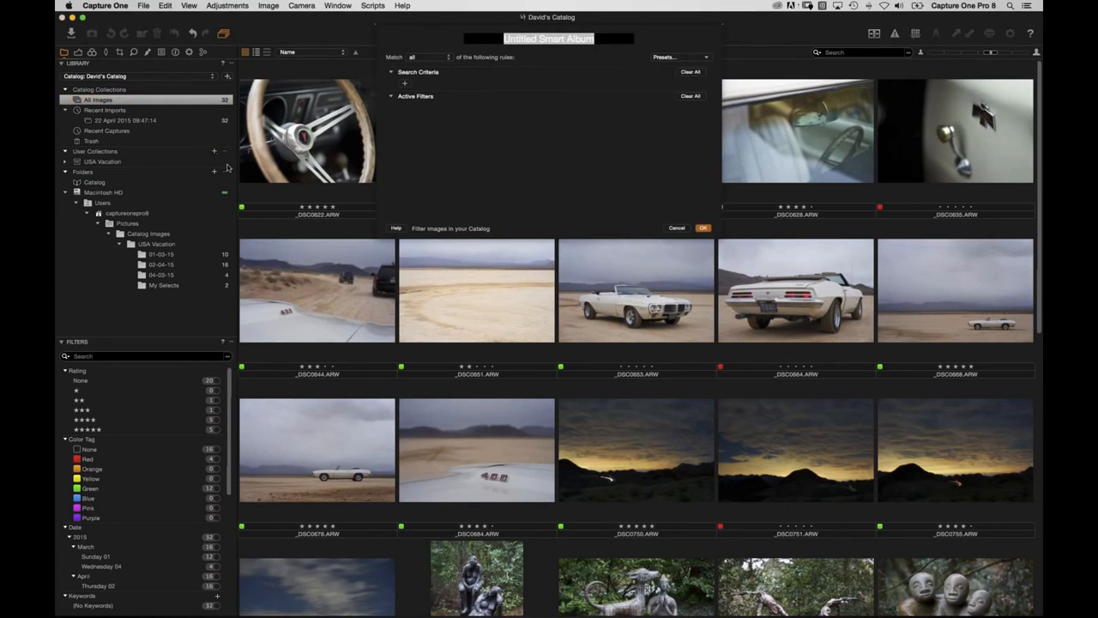
type("ar U")
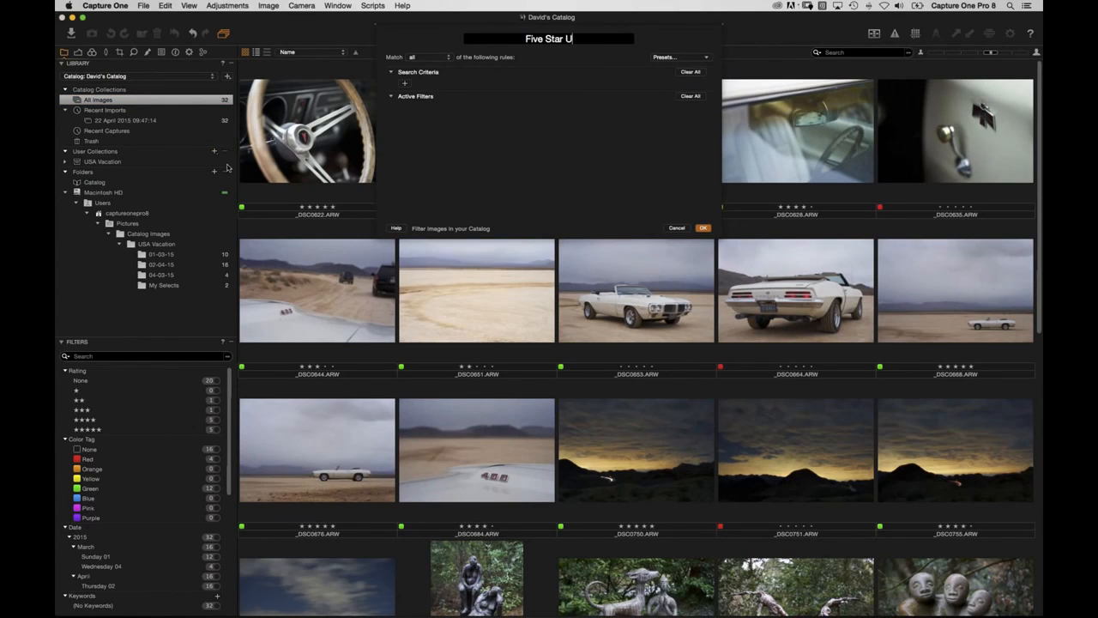
key("BackSpace")
type("Images")
left_click(678, 58)
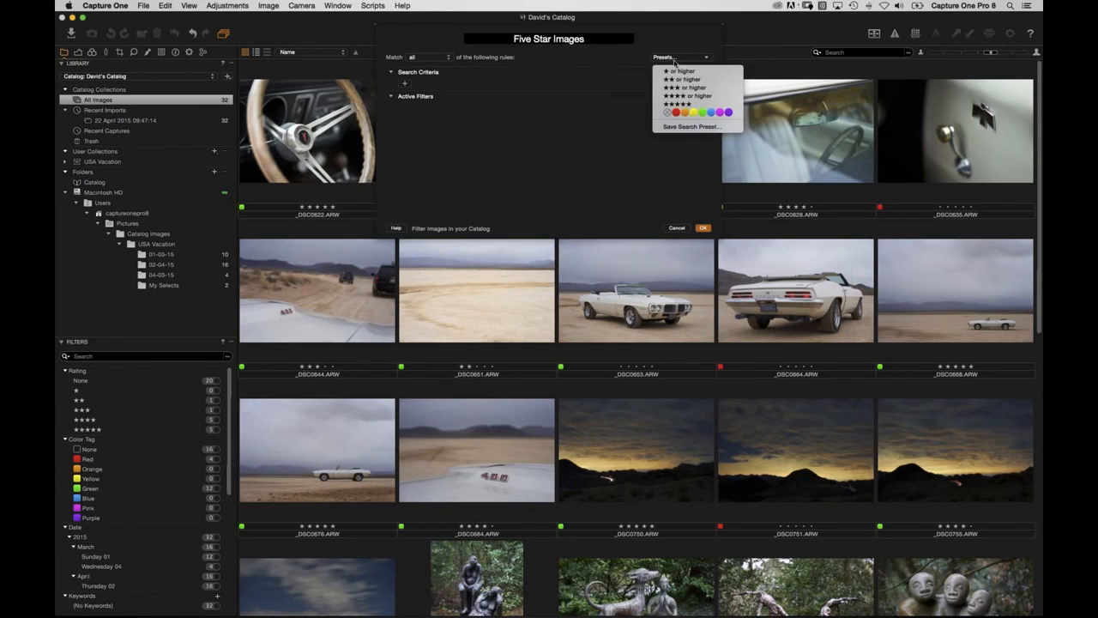
left_click(687, 104)
left_click(703, 229)
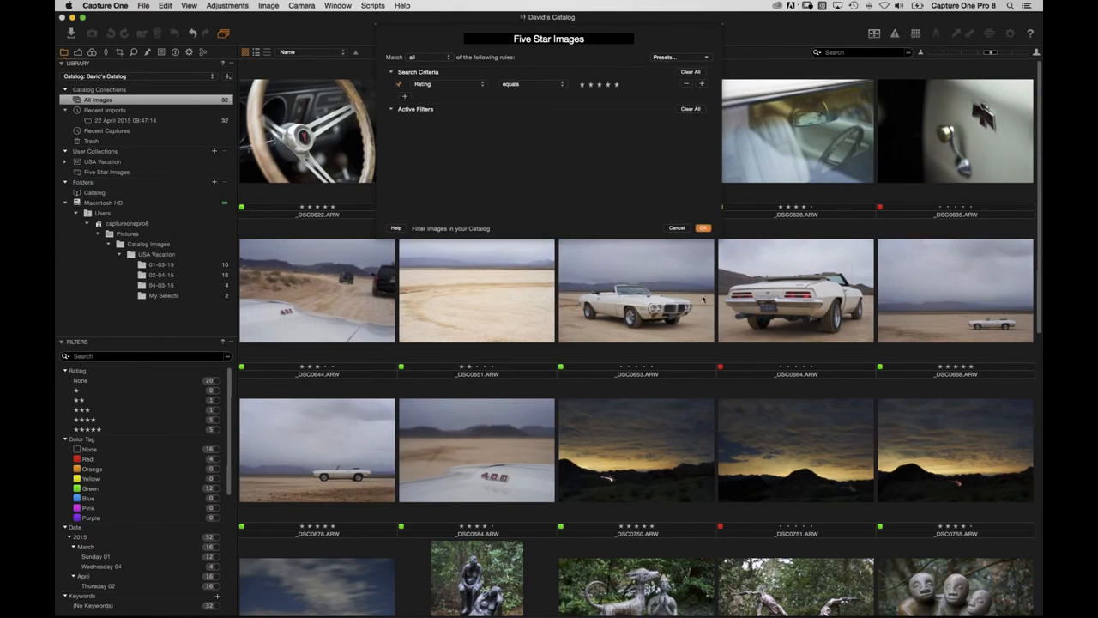
left_click(127, 175)
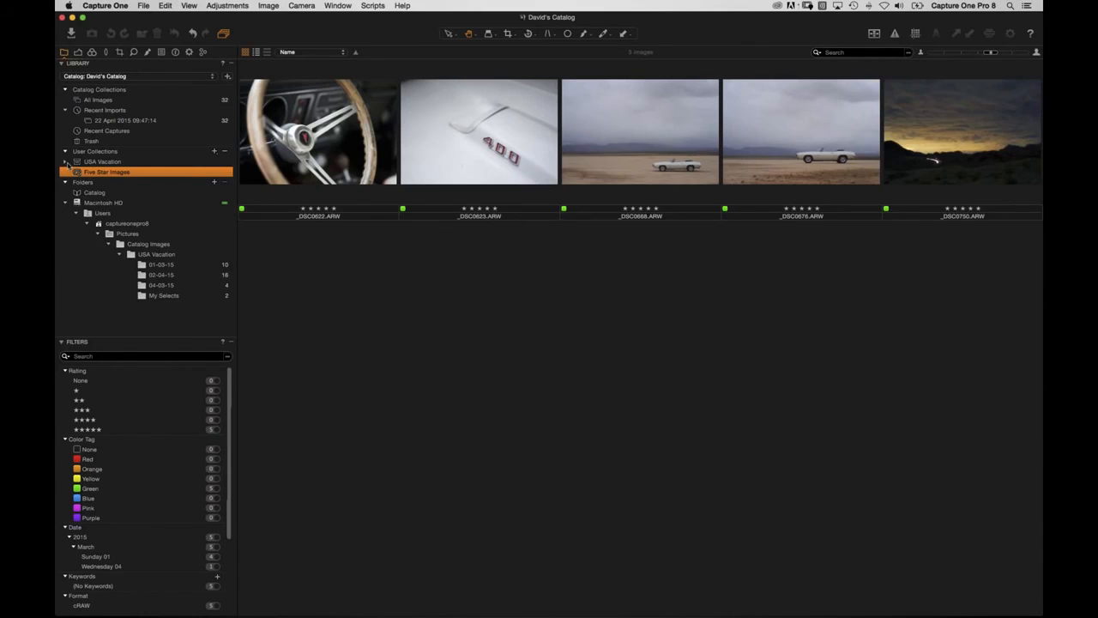
Compare Five Star Images with USA Vacation's images and the catalog's five-star filter, then clear it.
left_click(65, 163)
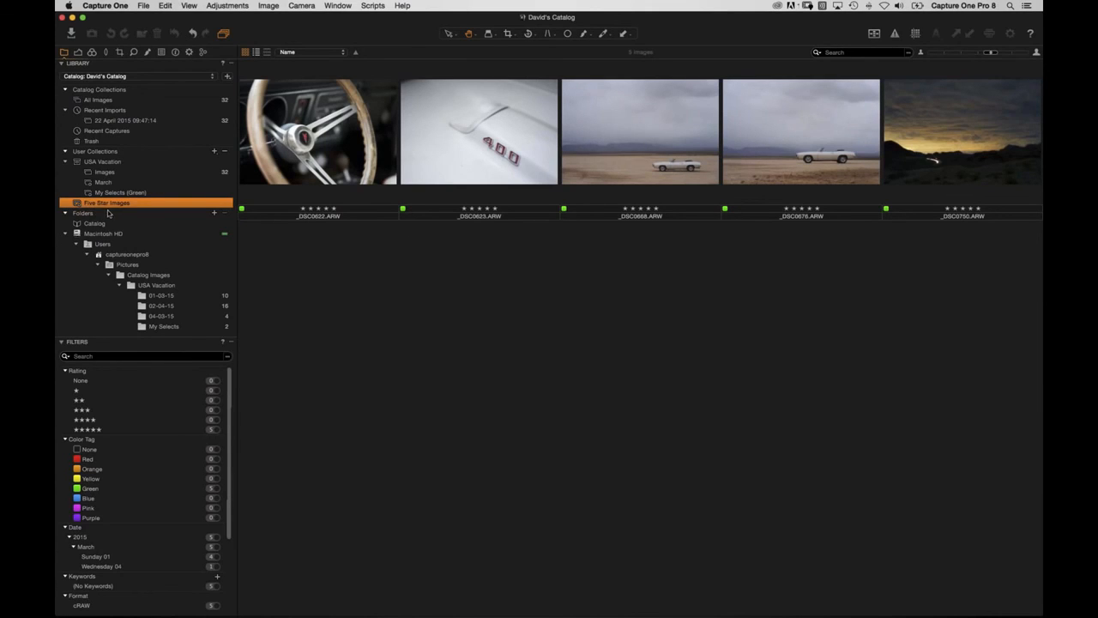
left_click(112, 172)
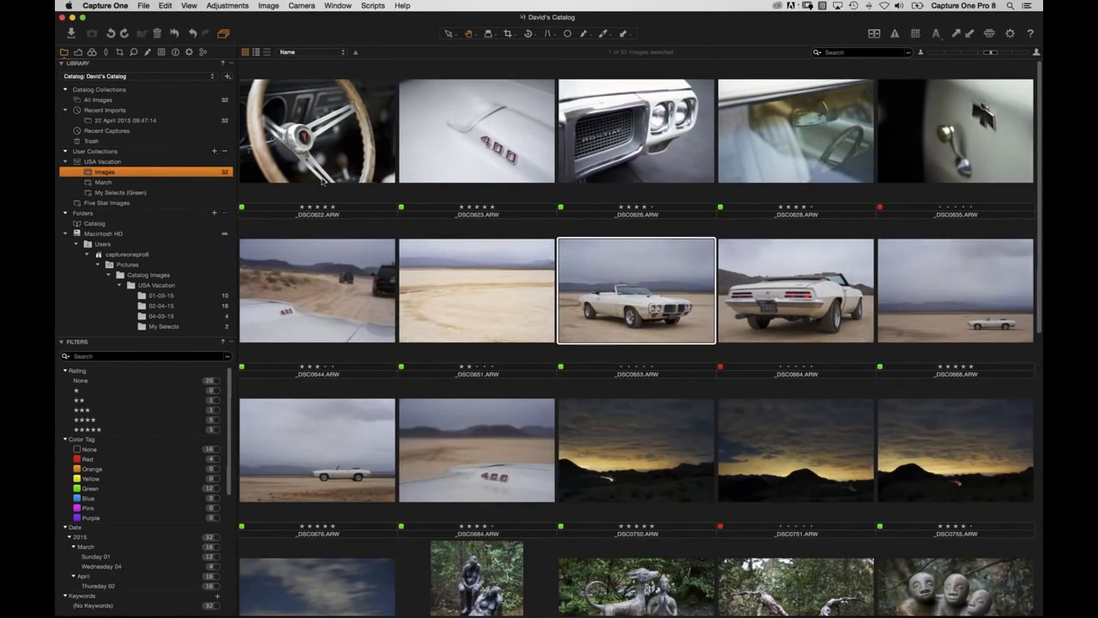
left_click(506, 321)
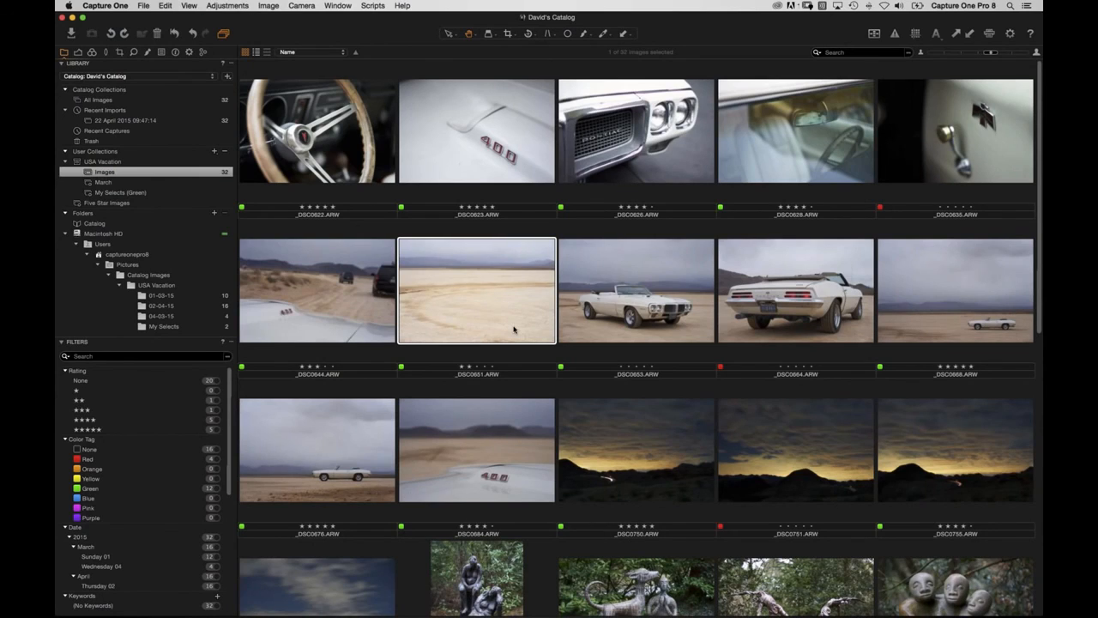
left_click(105, 203)
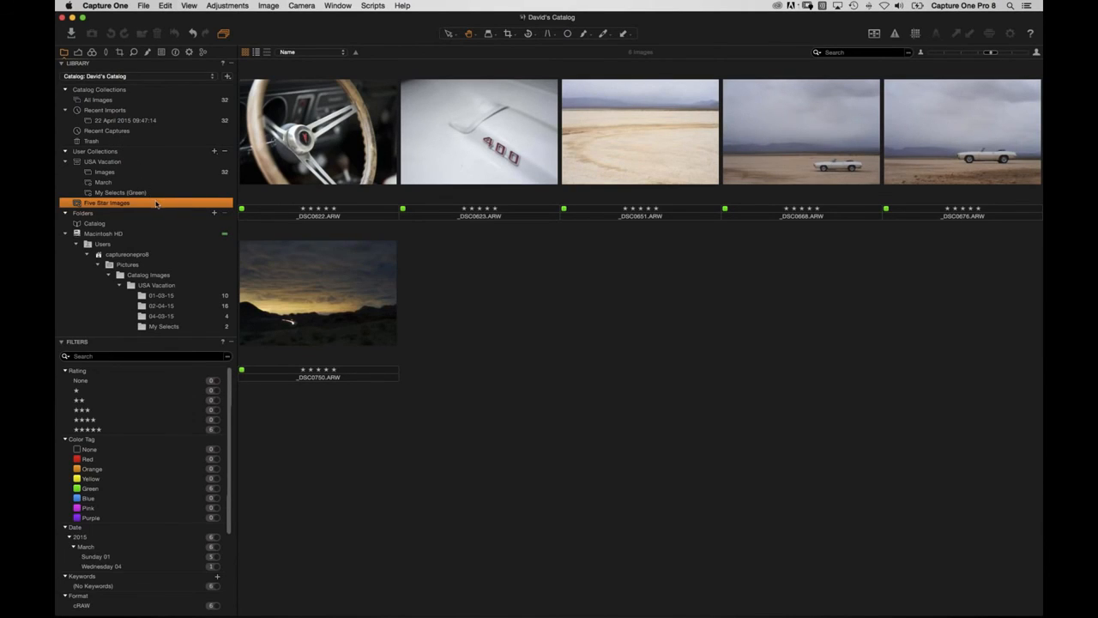
left_click(109, 99)
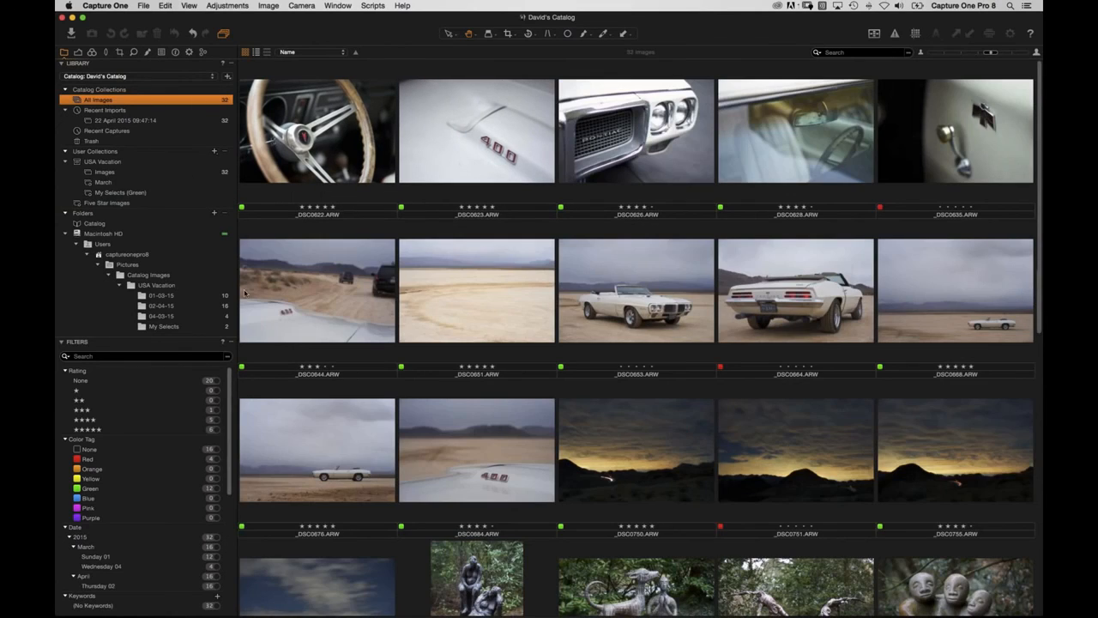
left_click(215, 429)
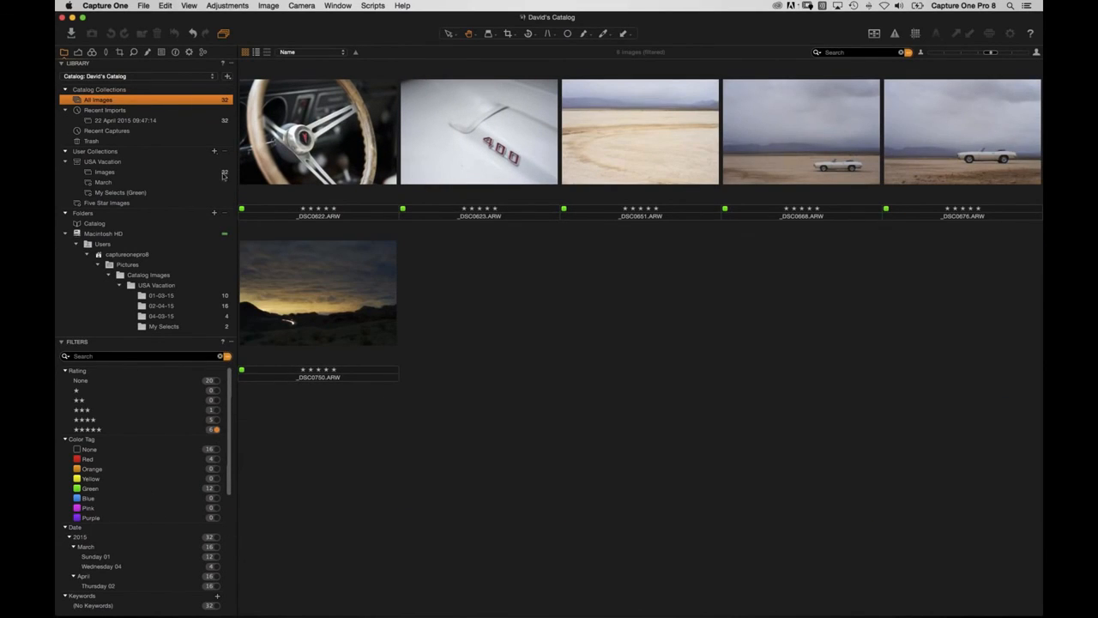
left_click(221, 357)
left_click(225, 356)
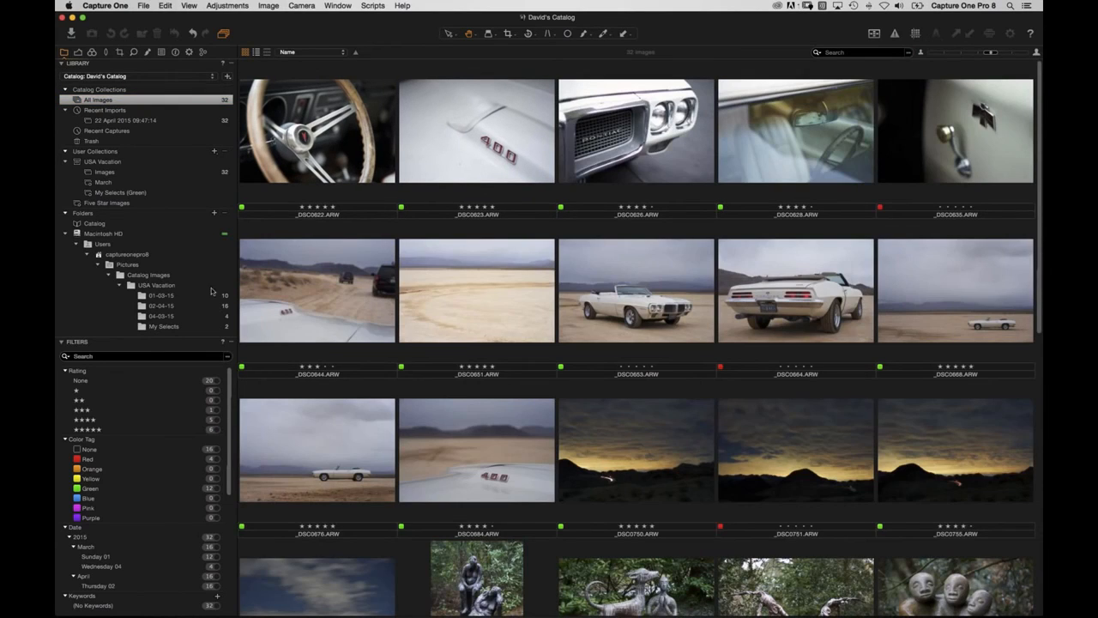
Move Five Star Images to the top of User Collections and return to All Images.
left_click_drag(151, 200, 130, 166)
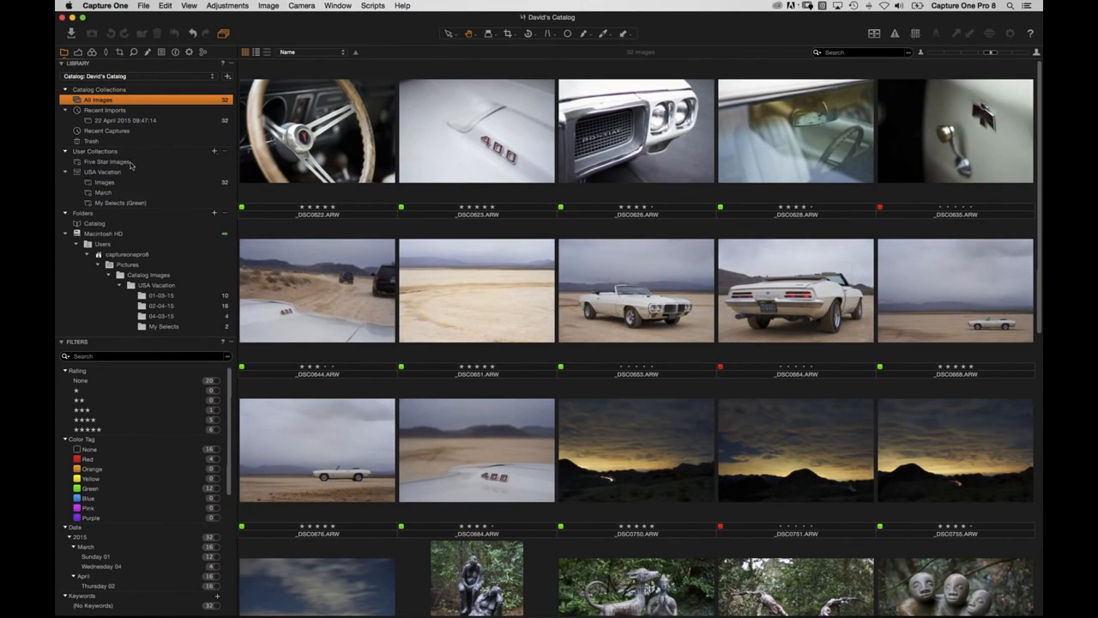
left_click(113, 162)
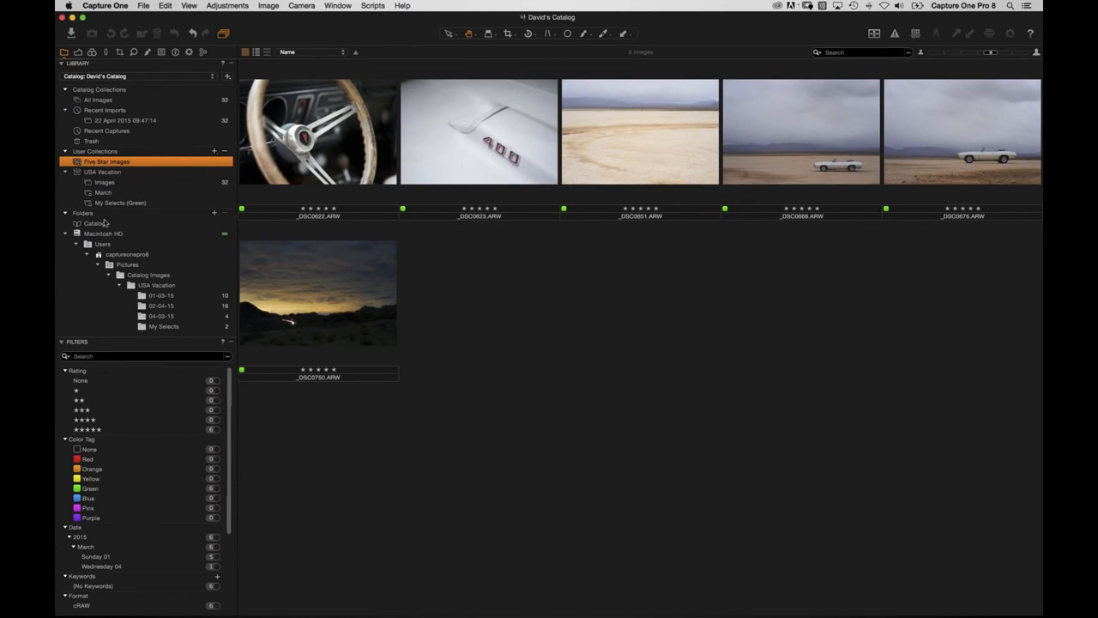
left_click(103, 100)
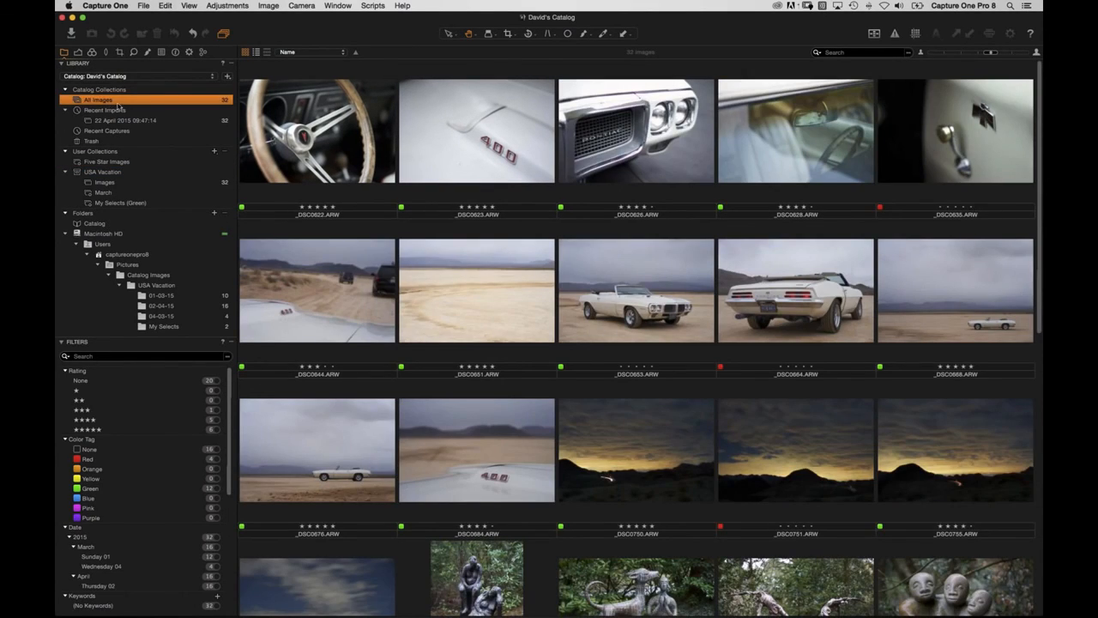
left_click(214, 154)
left_click(242, 169)
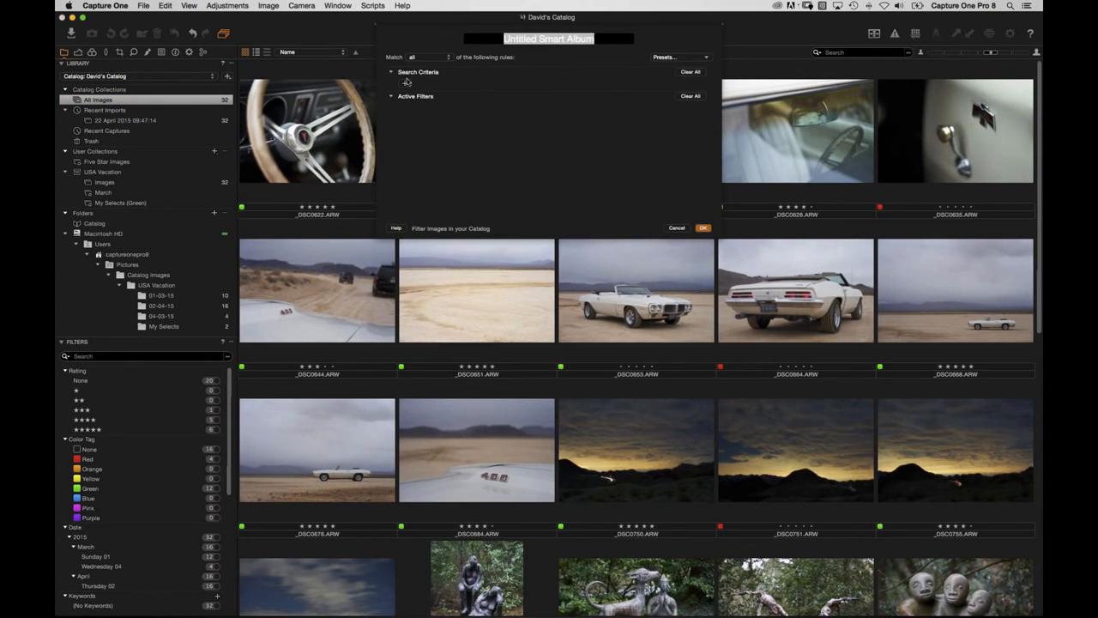
left_click(403, 84)
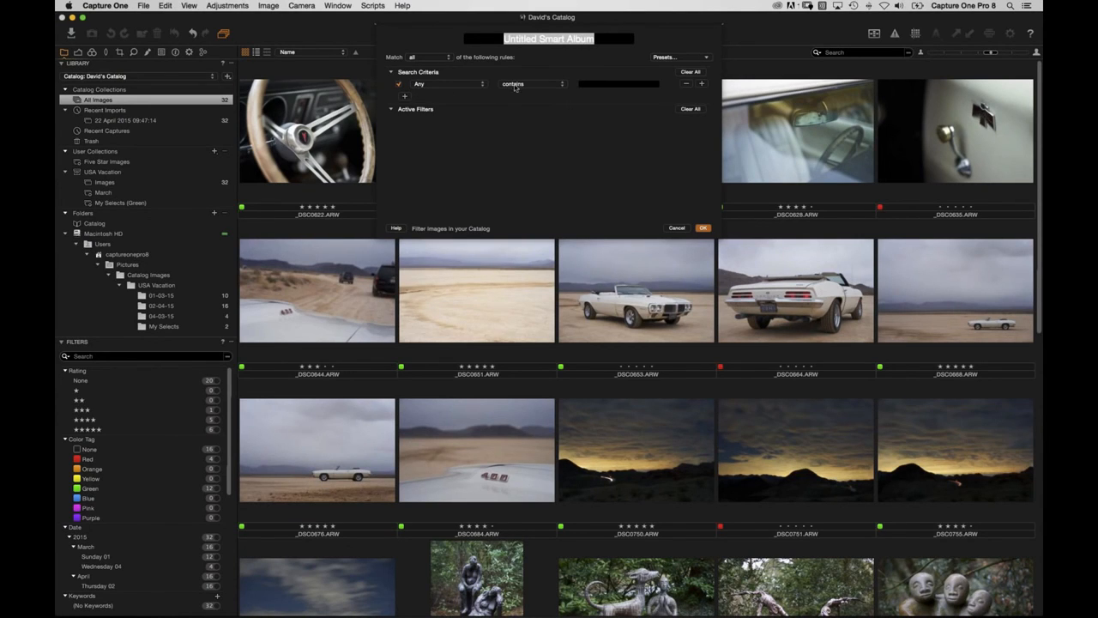
left_click(475, 86)
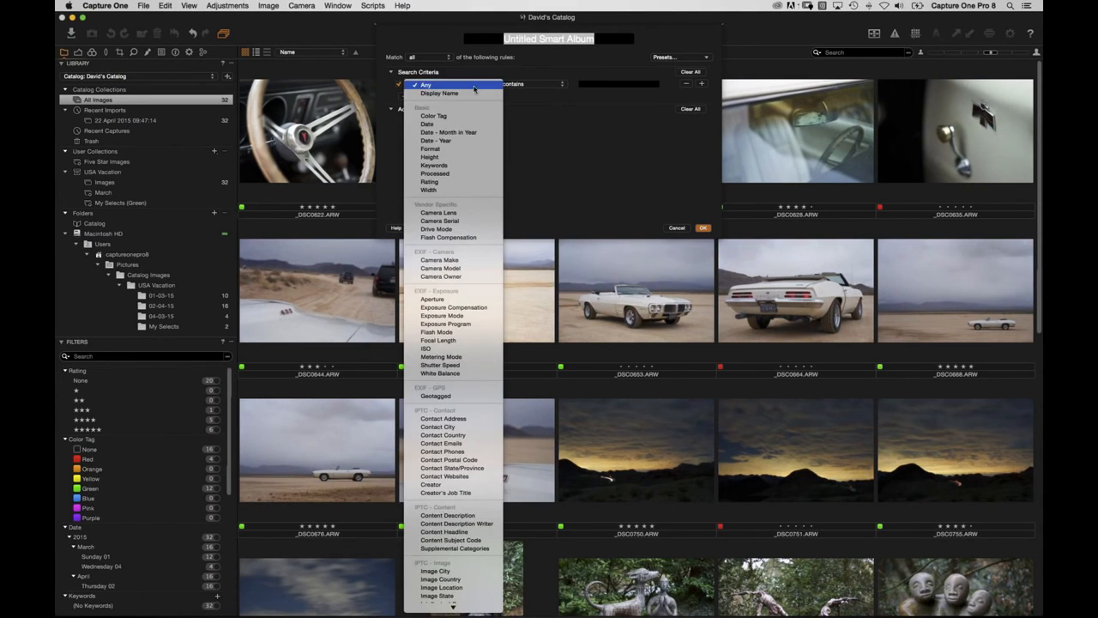
left_click(429, 180)
left_click(552, 86)
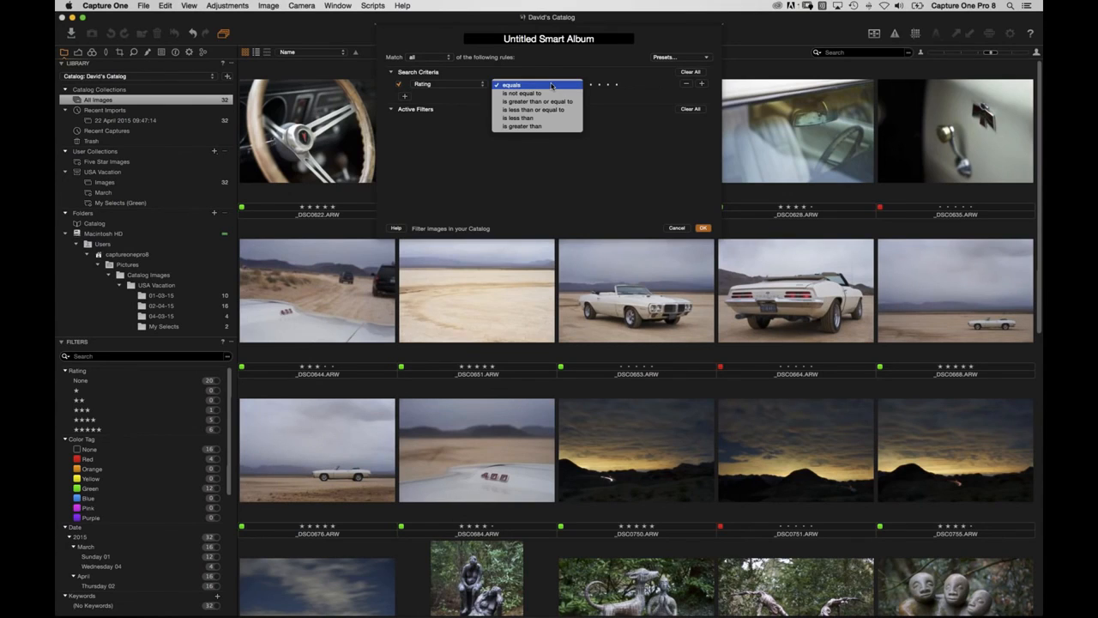
left_click(551, 85)
left_click(614, 85)
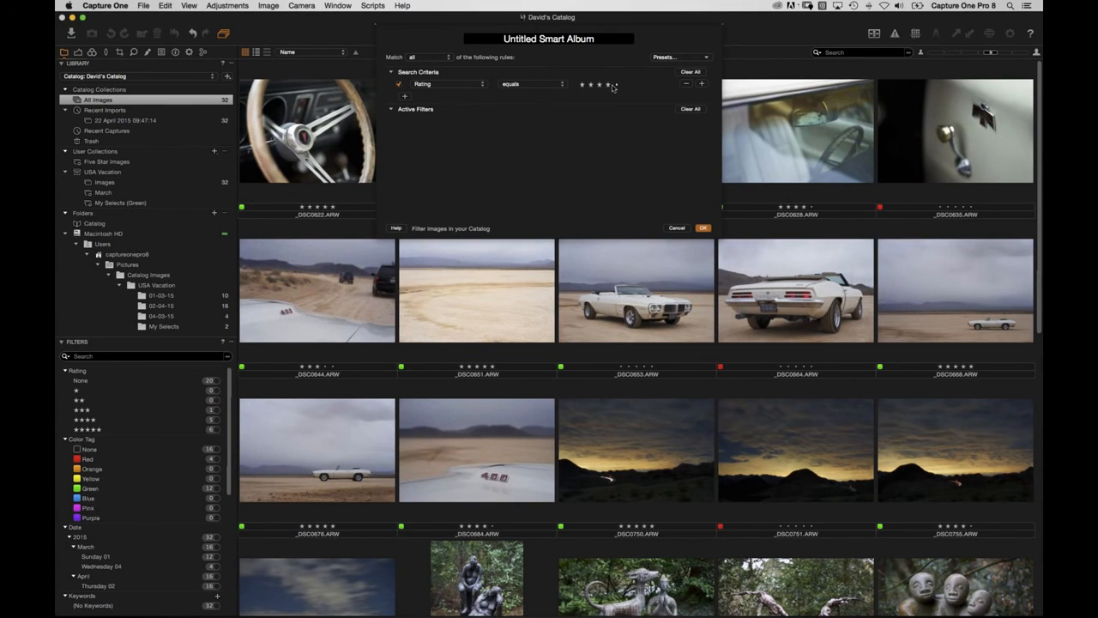
left_click(617, 85)
left_click(405, 97)
left_click(440, 101)
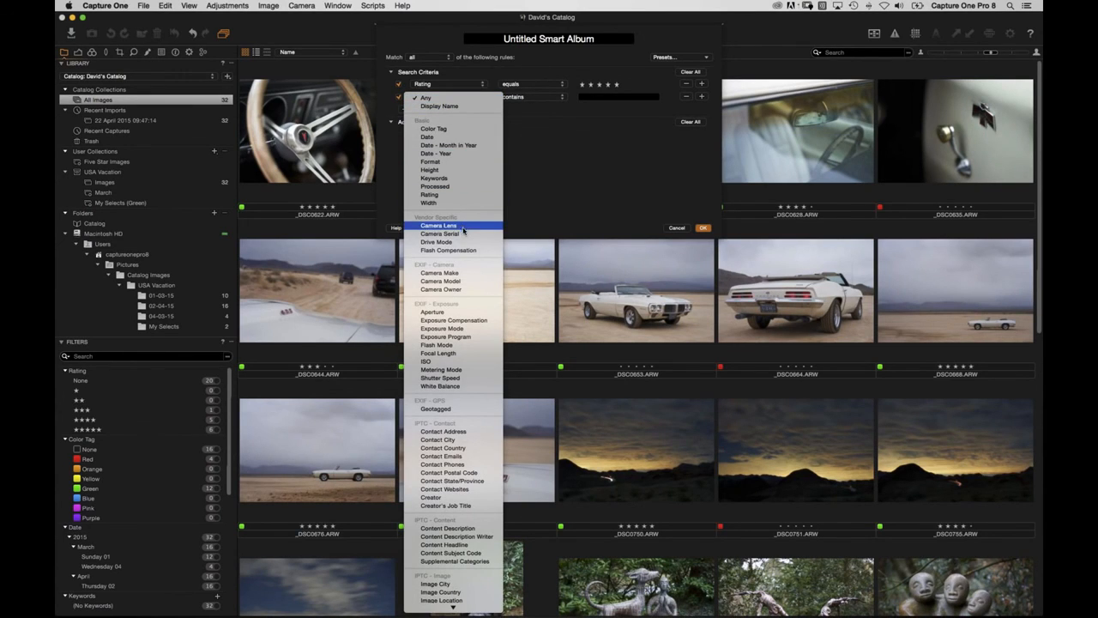
left_click(452, 311)
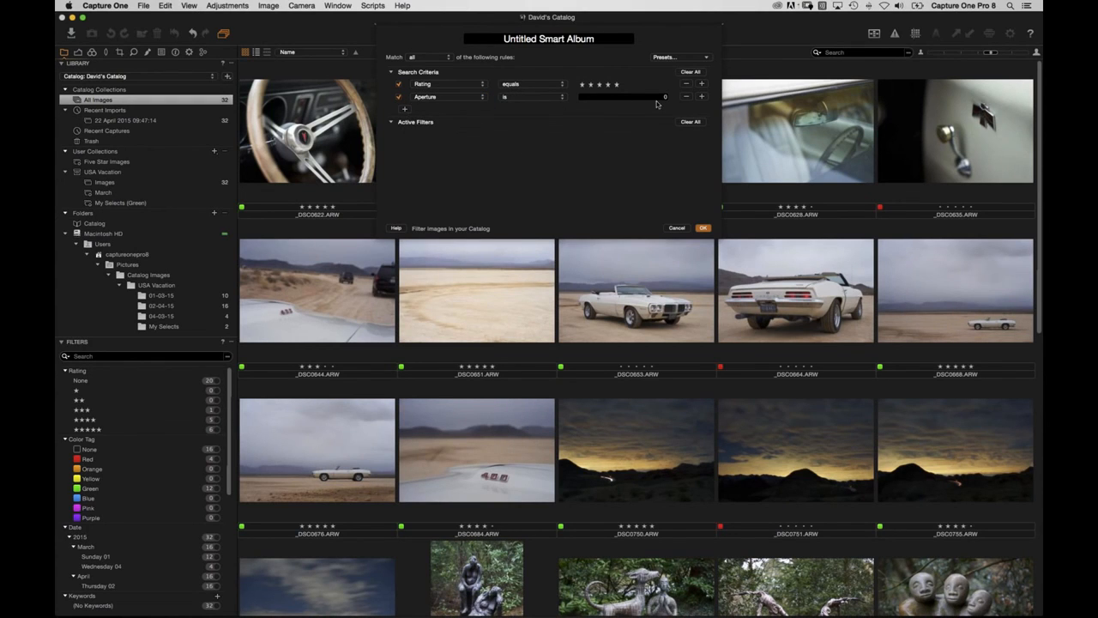
left_click(451, 97)
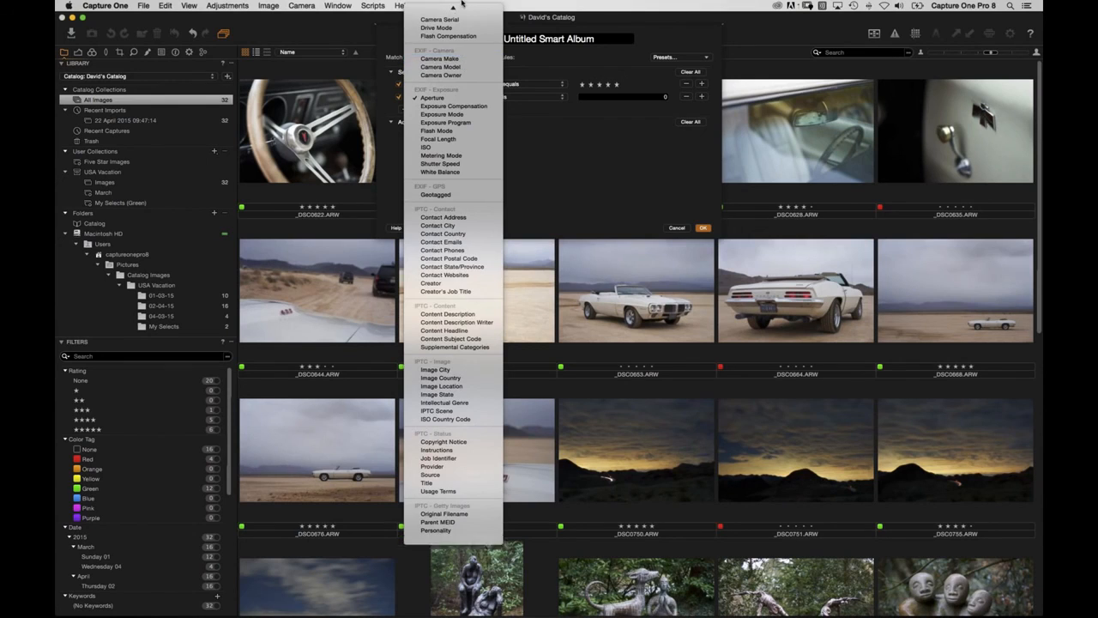
scroll(460, 58, "up", 2)
scroll(453, 129, "up", 5)
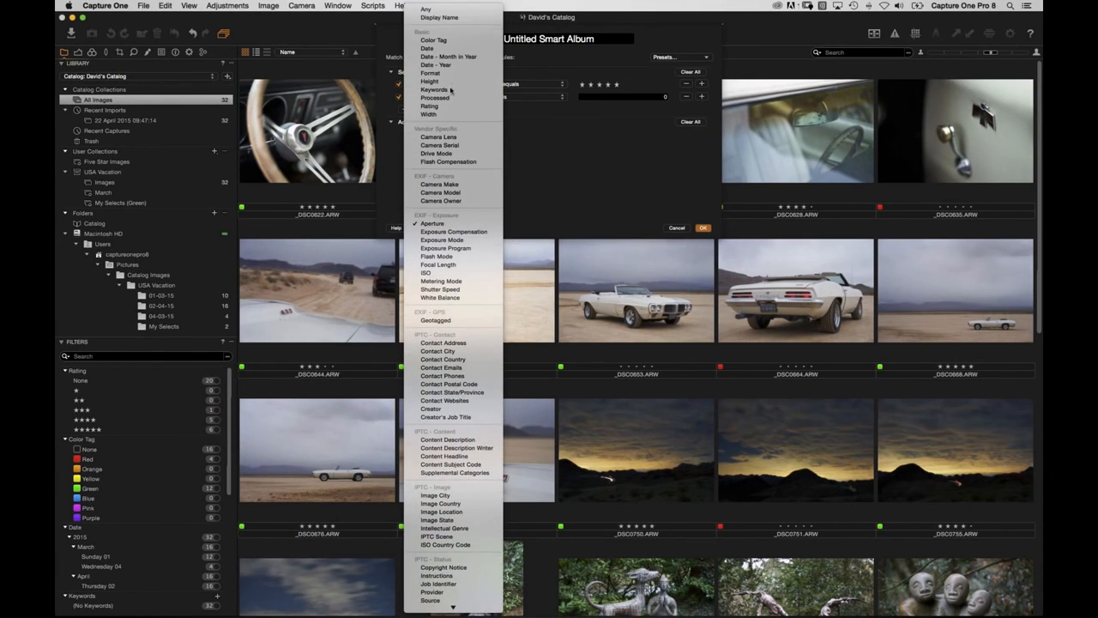
left_click(460, 138)
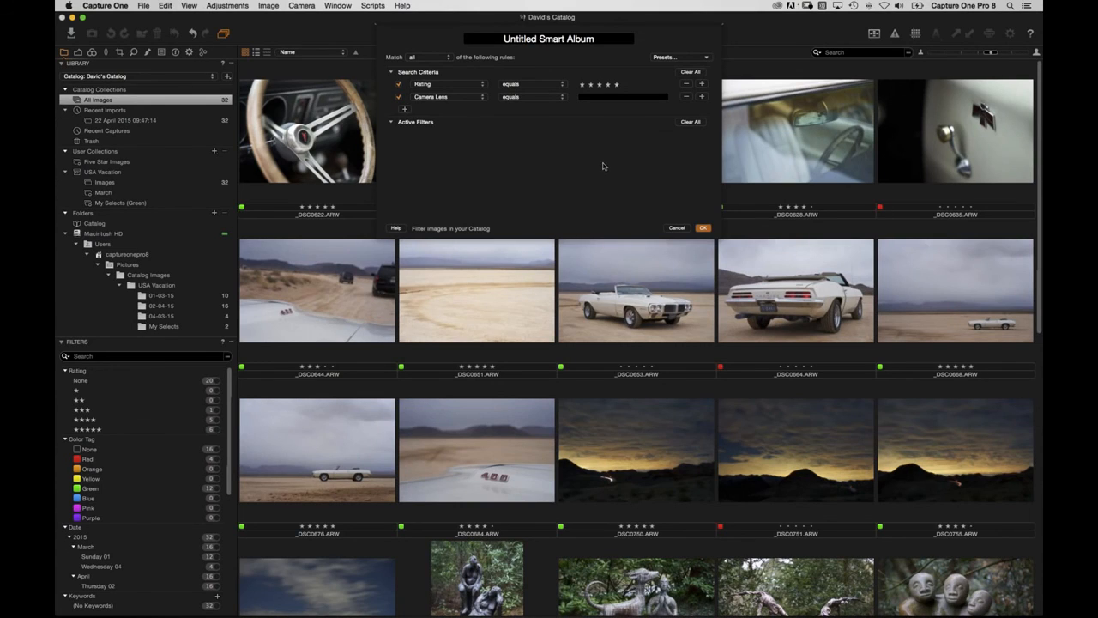
left_click(679, 229)
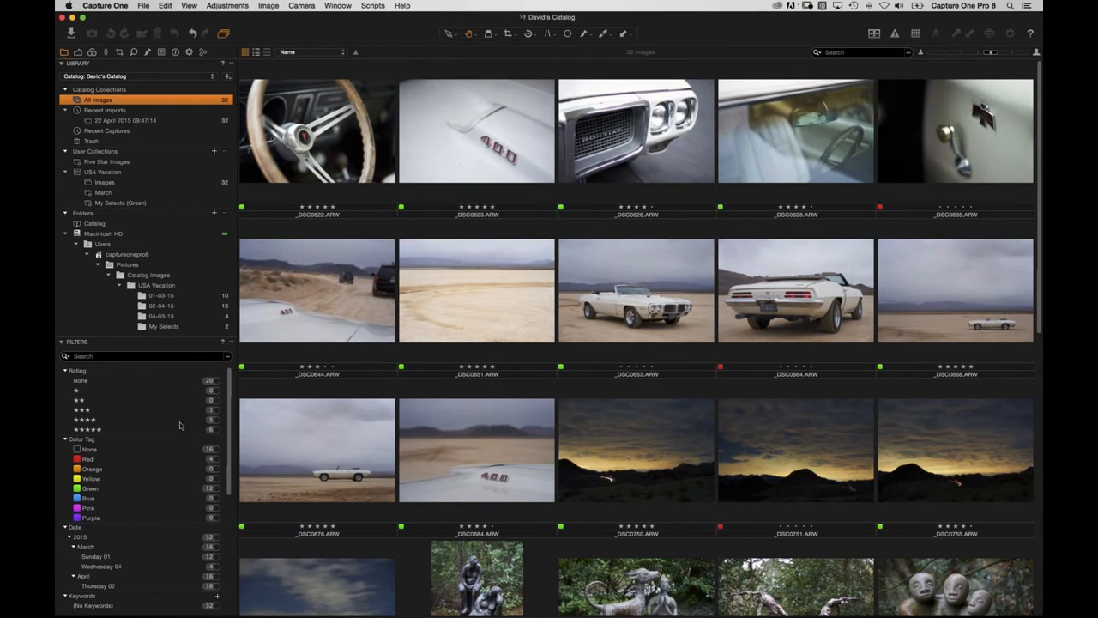
Filter to five-star FE 55mm F1.8 ZA shots at f/1.8 and reveal their folder in Finder.
scroll(187, 446, "down", 5)
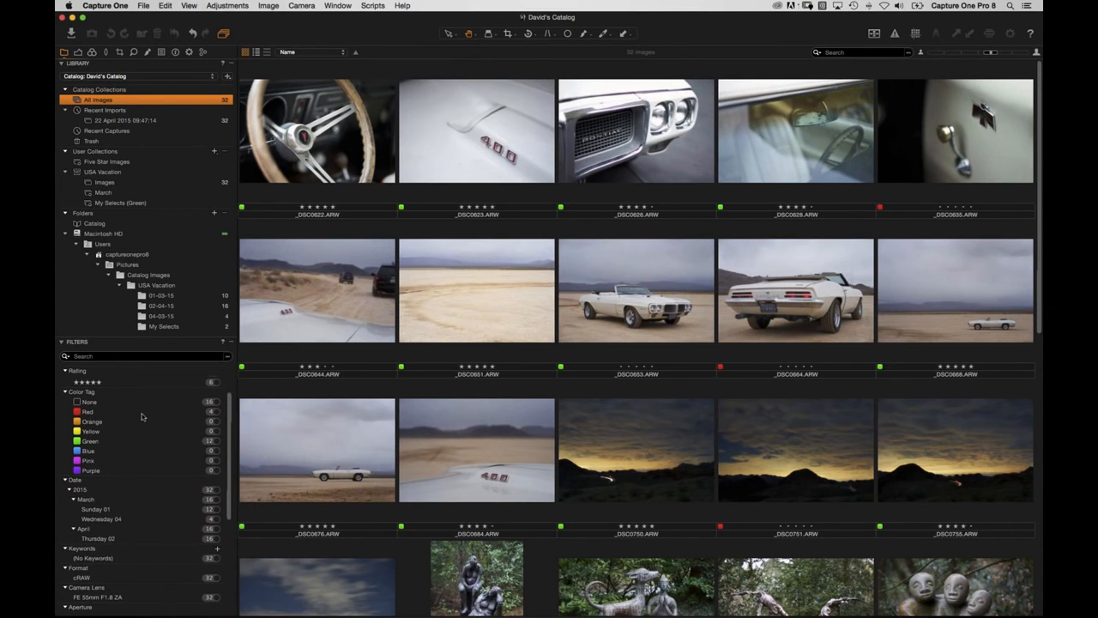
scroll(166, 446, "up", 5)
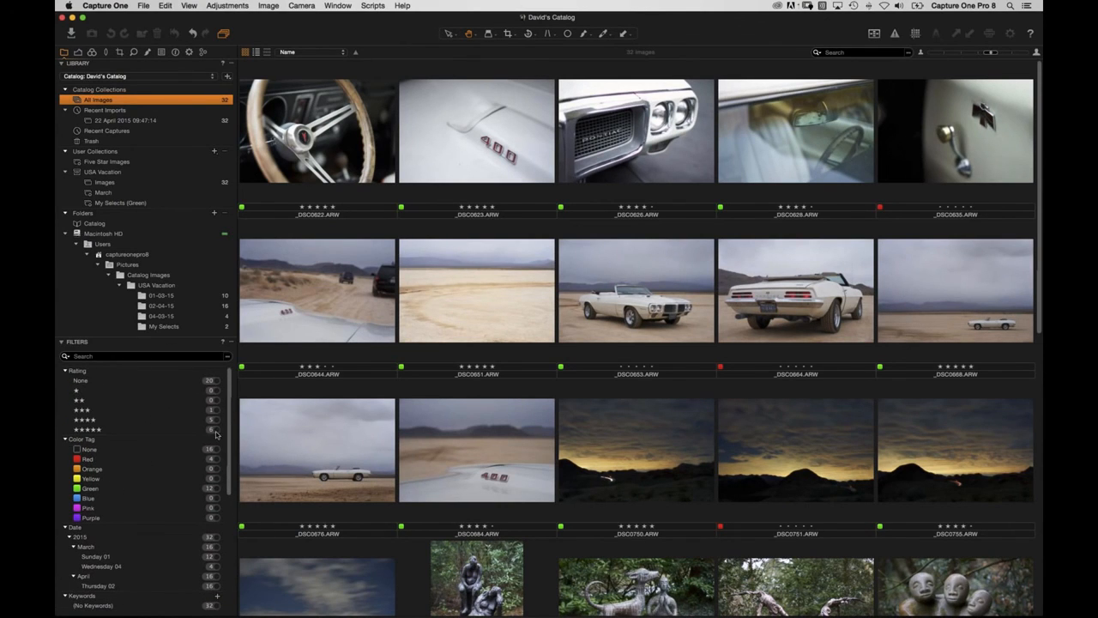
left_click(216, 431)
scroll(193, 480, "down", 10)
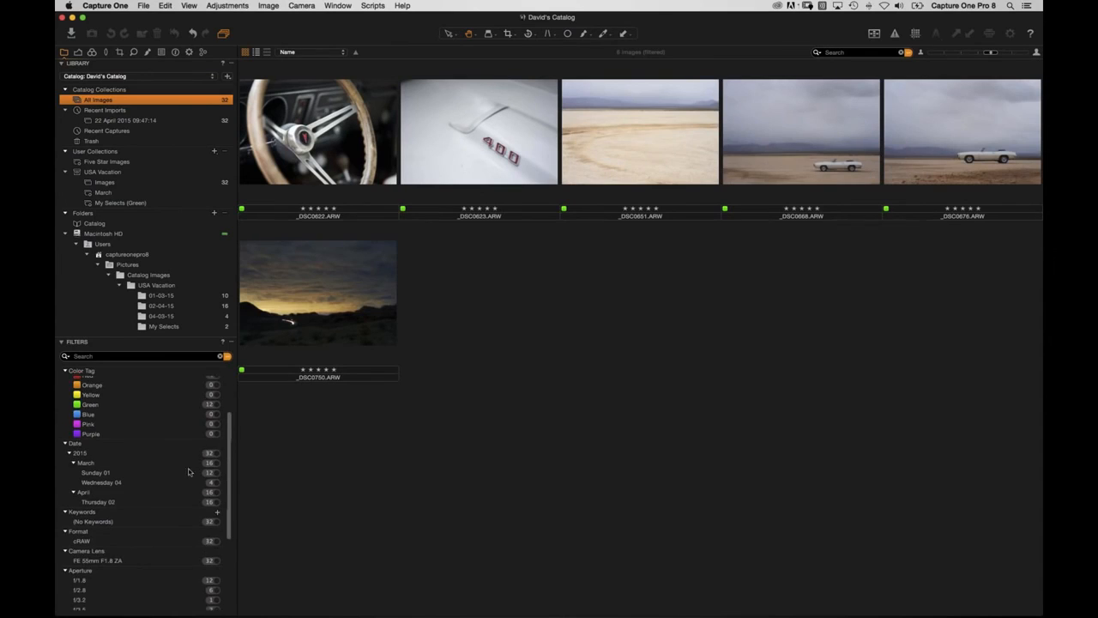
scroll(176, 451, "down", 6)
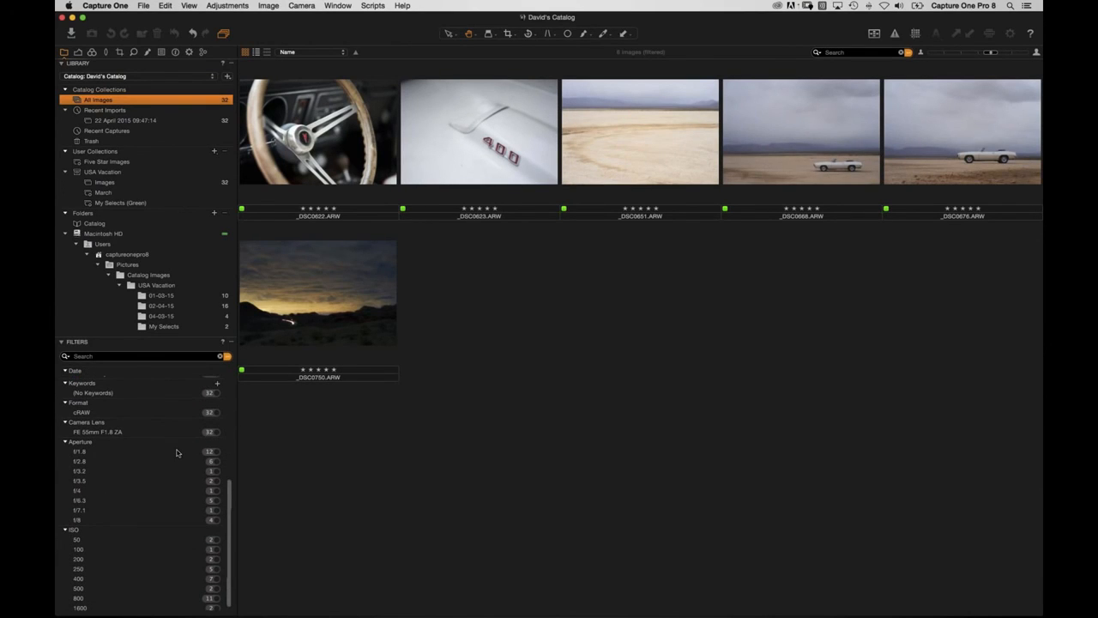
left_click(216, 433)
scroll(165, 474, "down", 1)
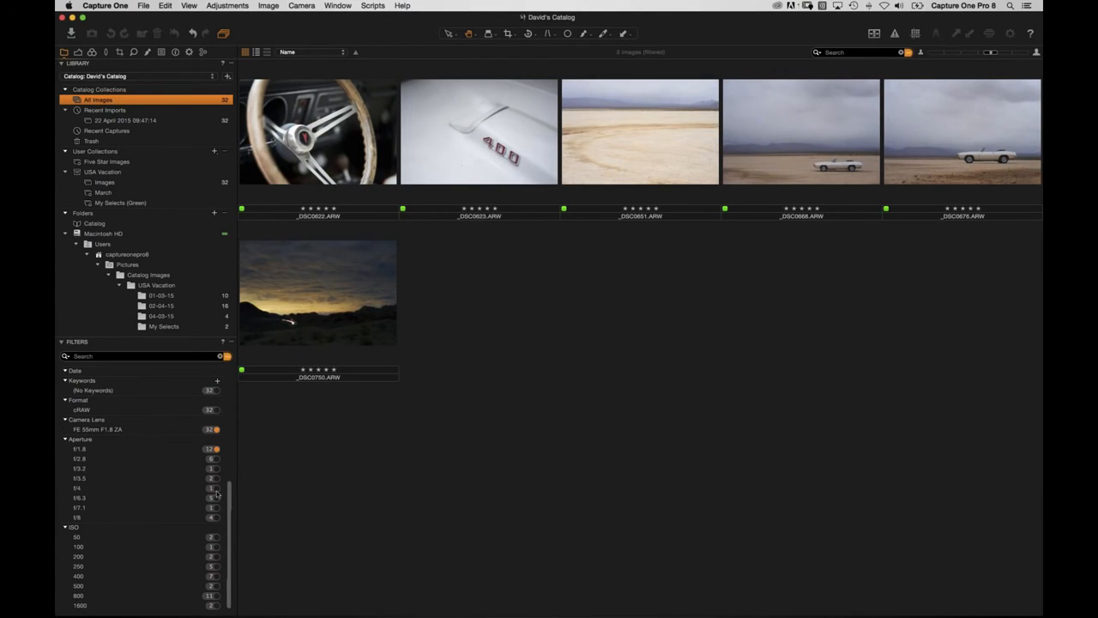
left_click(216, 448)
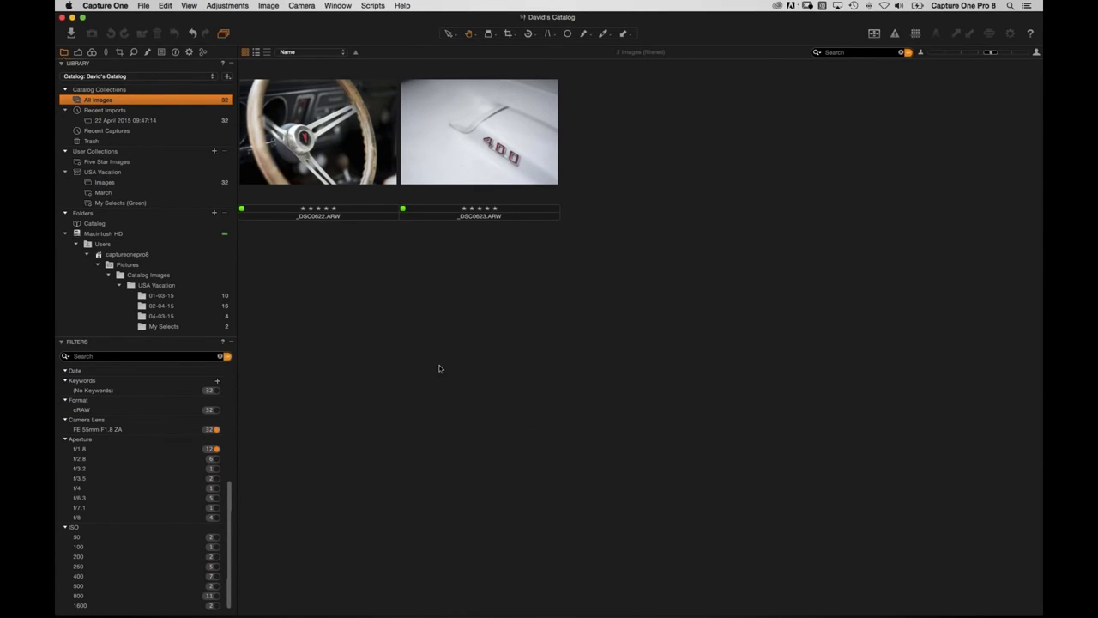
key("super+Tab")
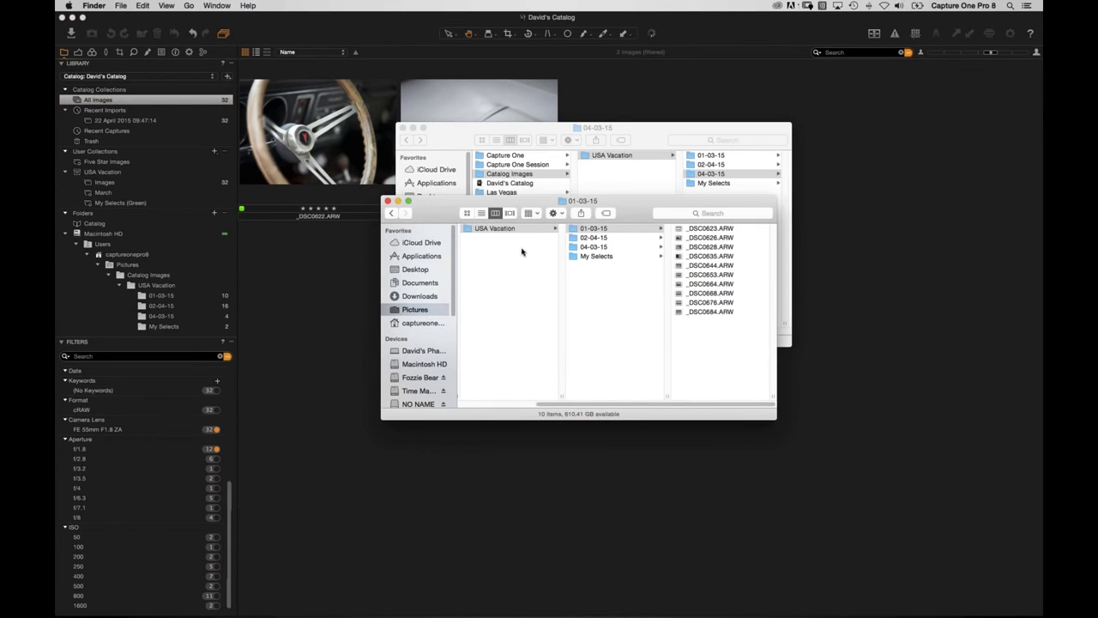
Step Finder back to Pictures, then return to Capture One's two filtered images.
left_click(417, 310)
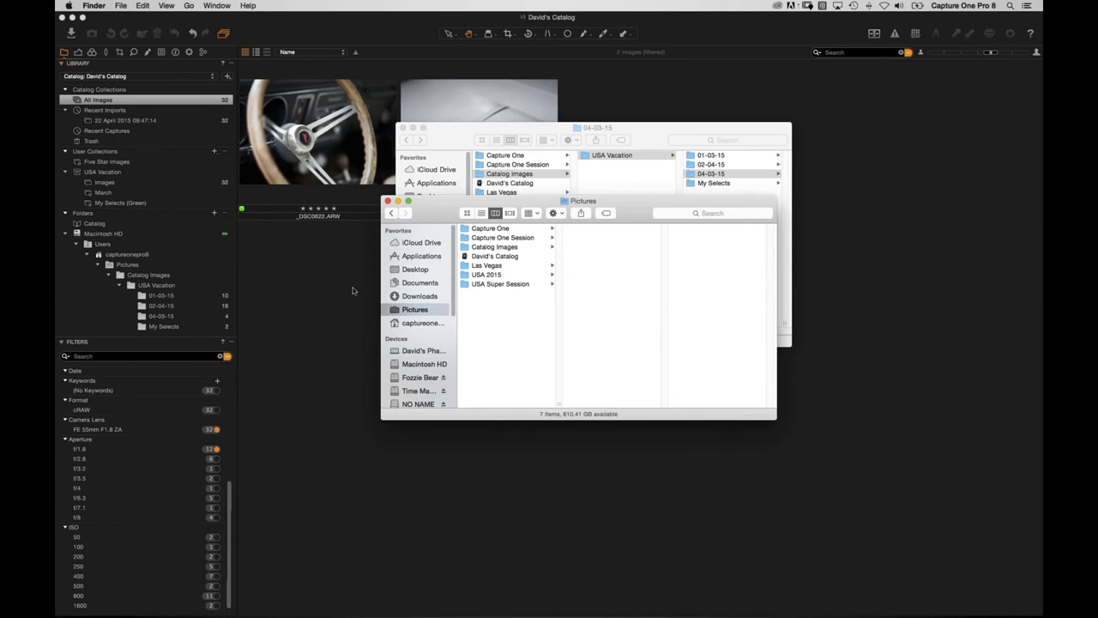
left_click(326, 299)
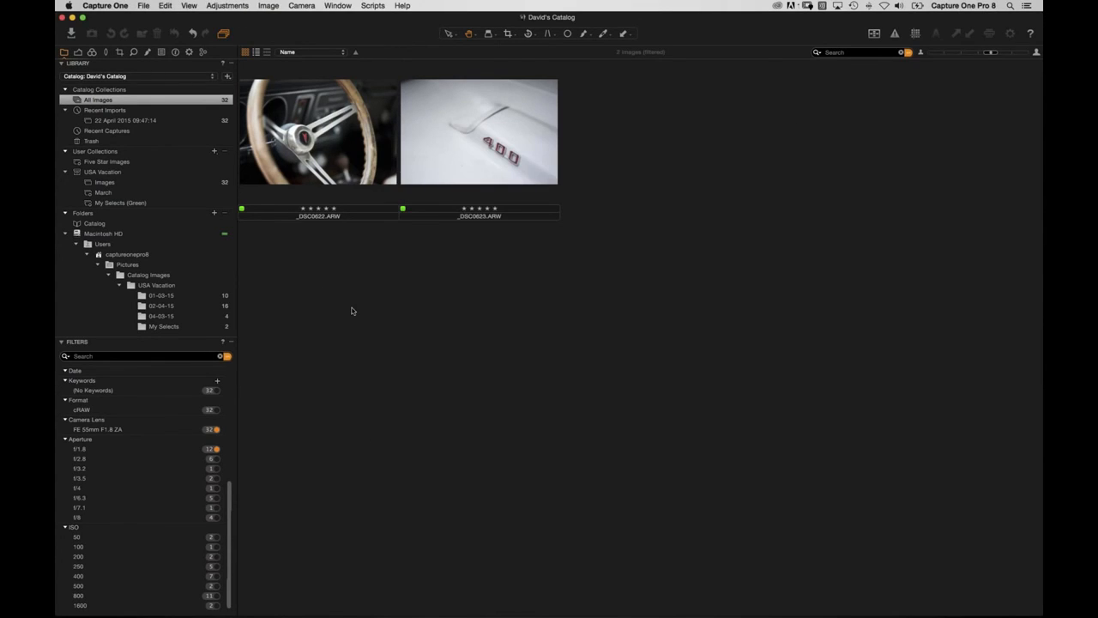
left_click(337, 5)
Switch to the Capture One Pro 8 Catalog, show All Images and filter to five-star images.
left_click(367, 131)
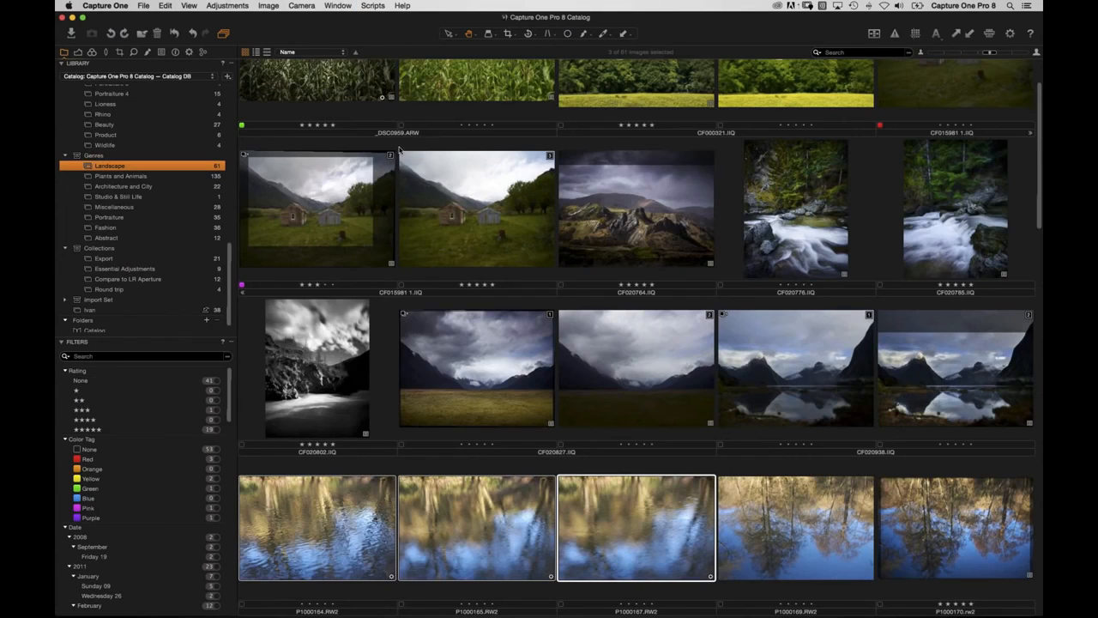
scroll(227, 276, "up", 10)
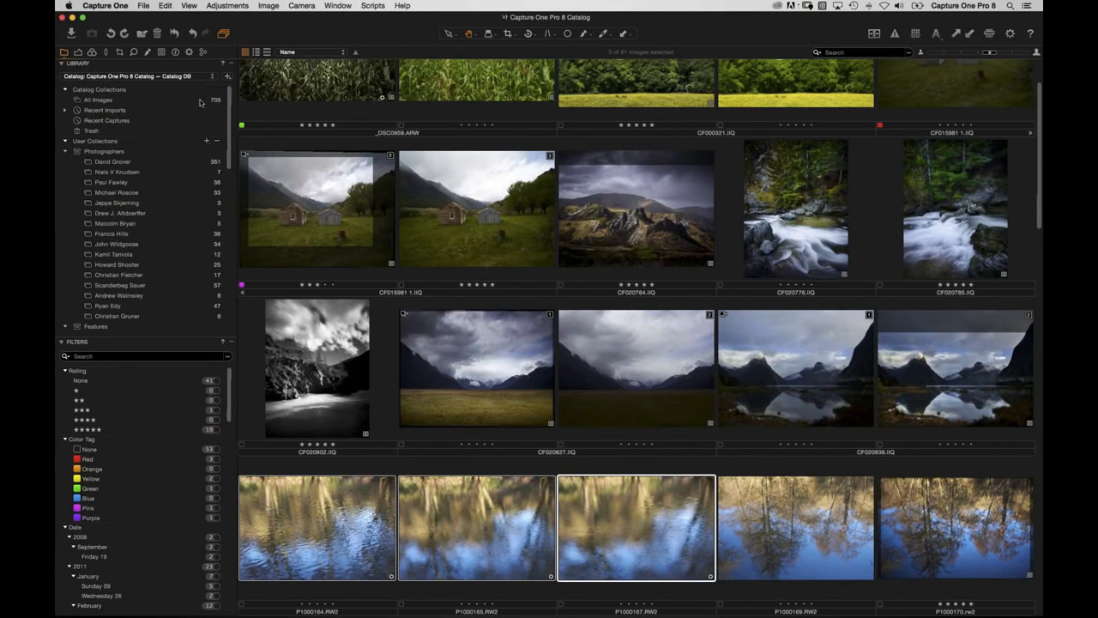
left_click(183, 105)
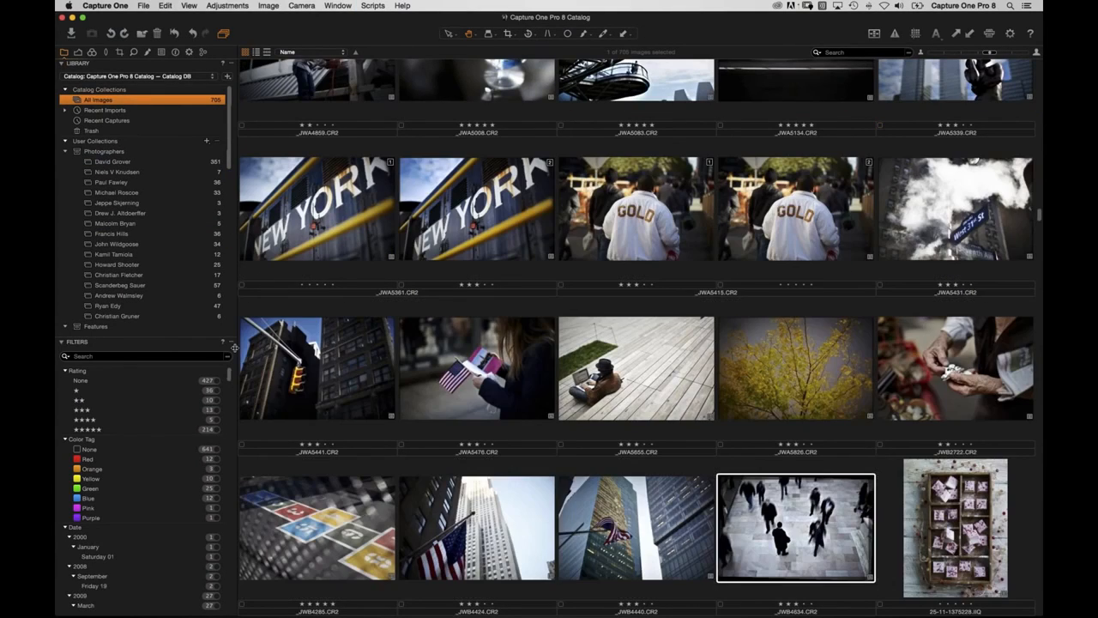
scroll(158, 420, "down", 3)
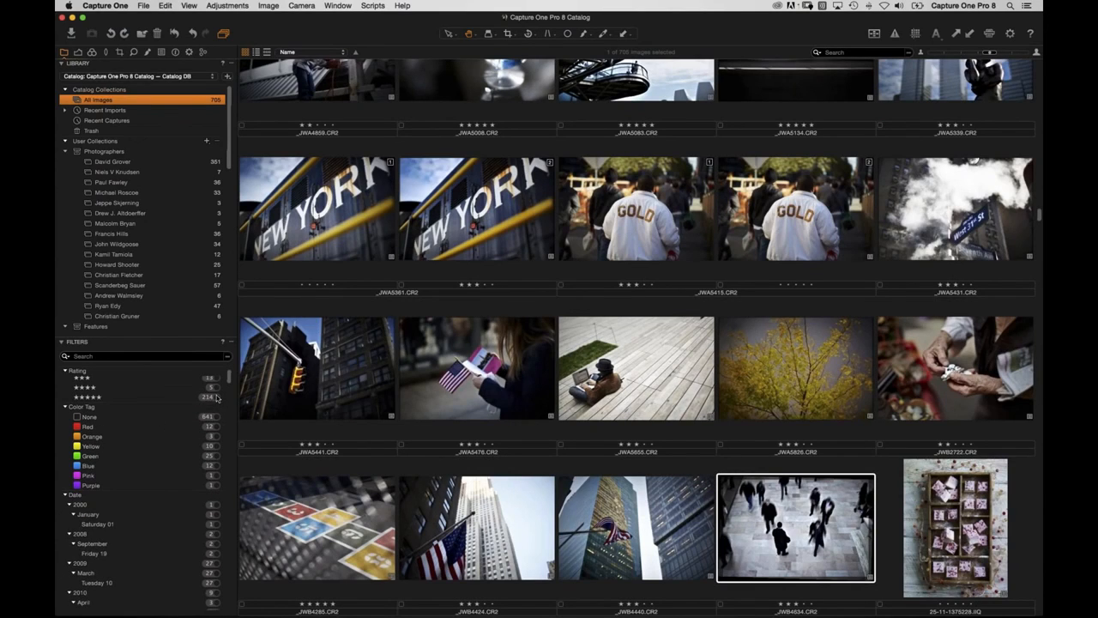
left_click(210, 397)
scroll(462, 281, "down", 3)
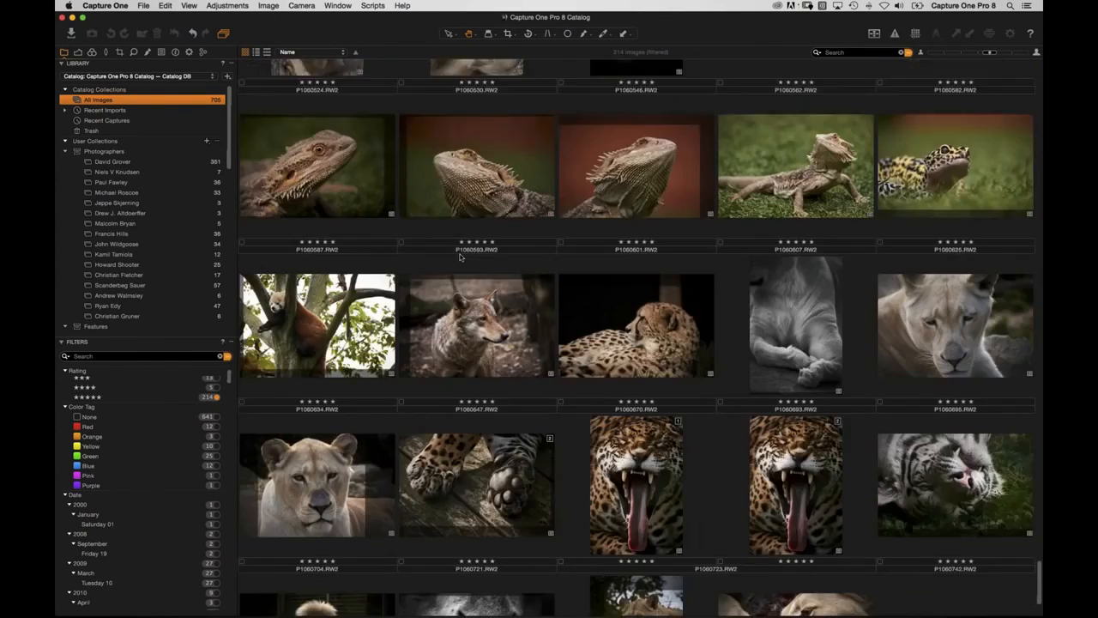
scroll(139, 498, "down", 10)
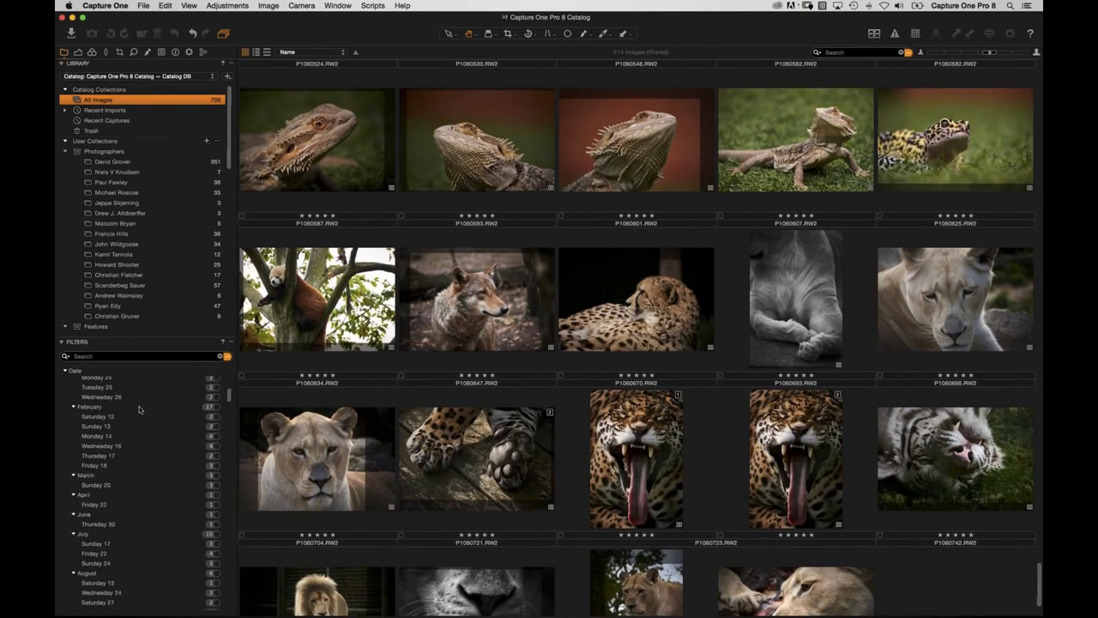
scroll(143, 559, "up", 10)
Collapse the Date filter group and filter to images keyworded Wildlife.
left_click(65, 470)
scroll(142, 498, "down", 3)
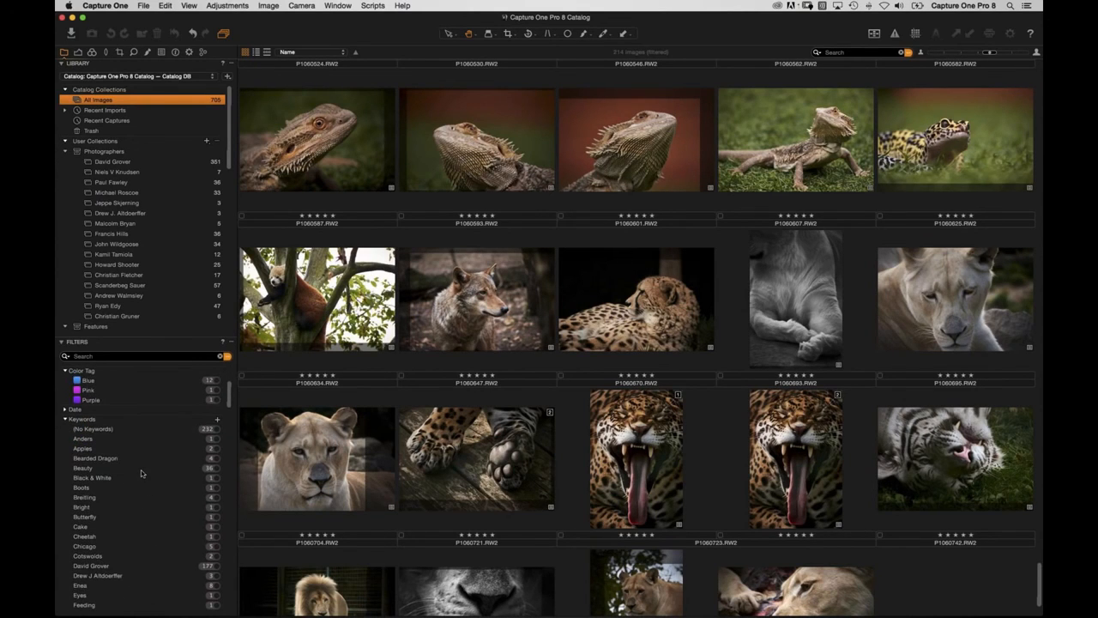
scroll(144, 477, "down", 10)
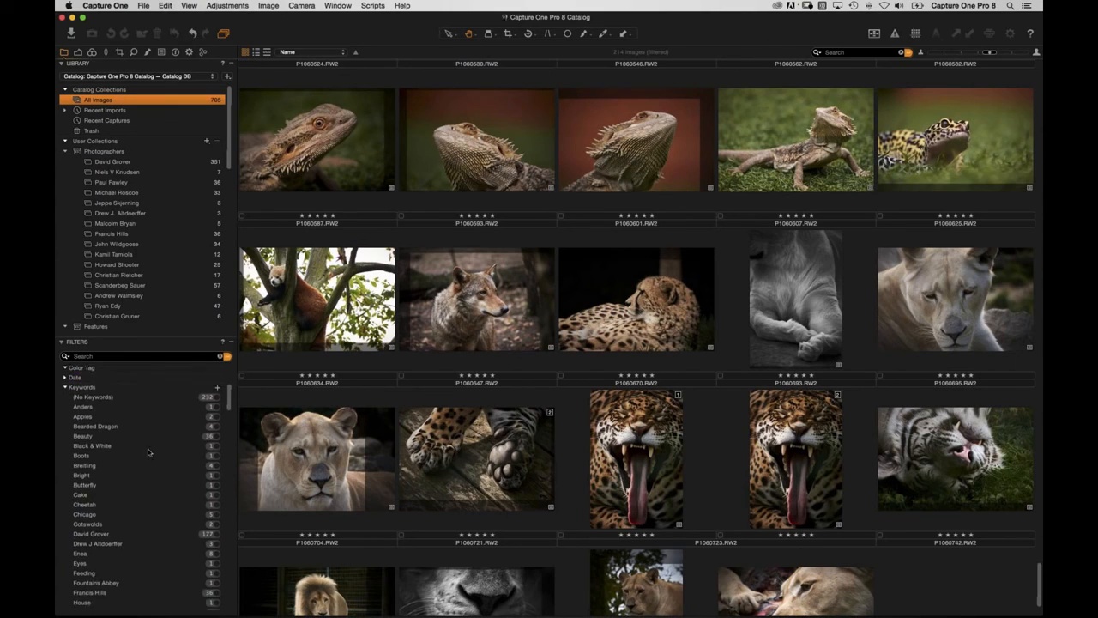
scroll(140, 442, "down", 10)
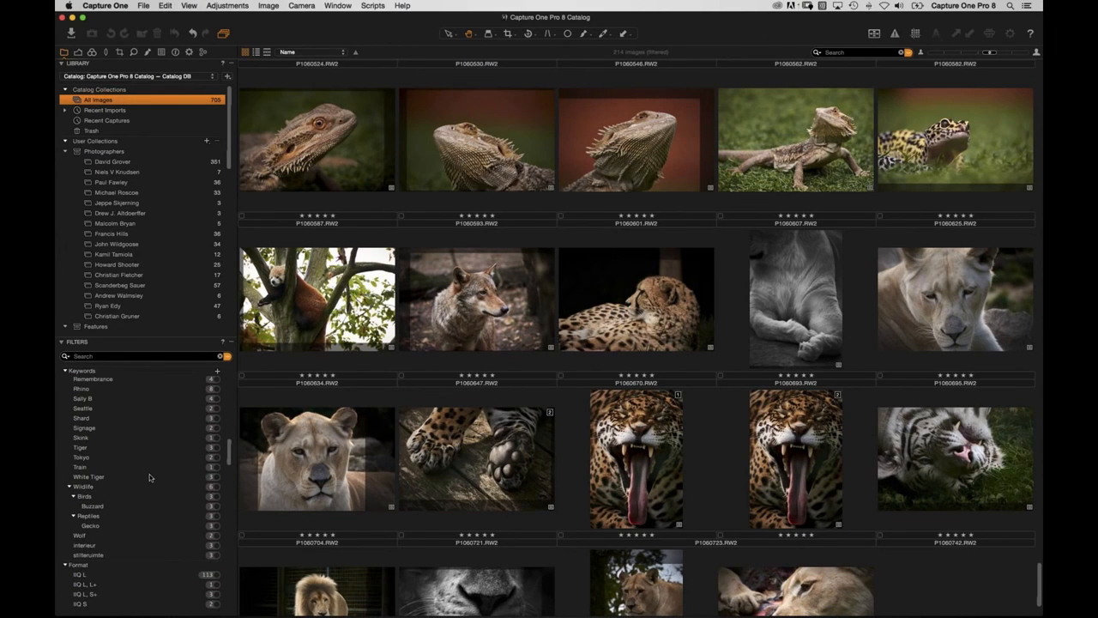
left_click(215, 487)
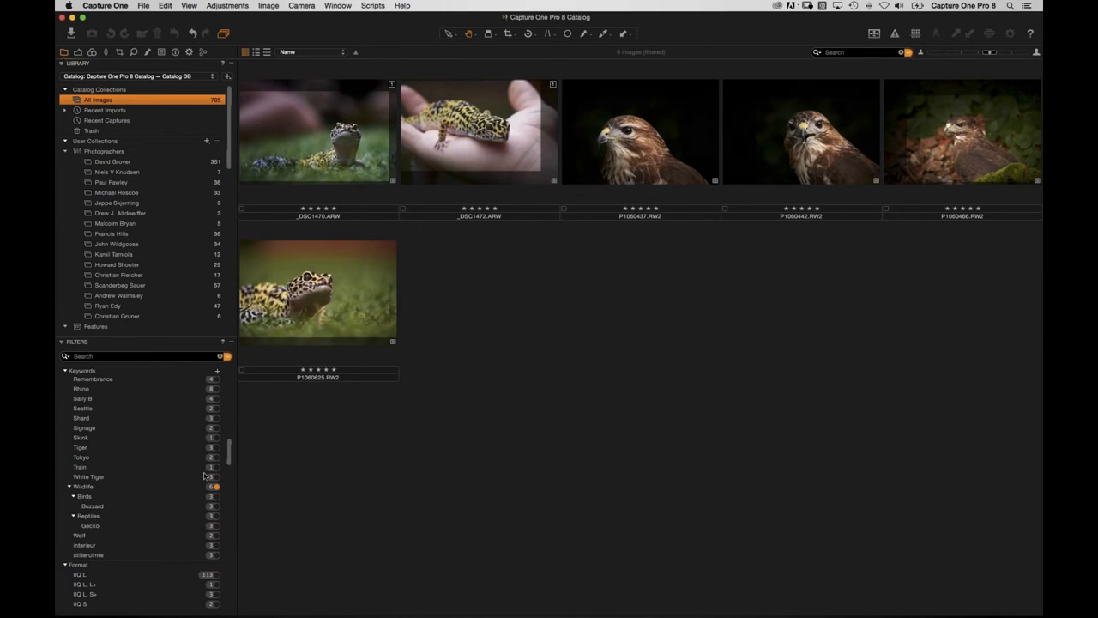
Filter apertures f/1.2 and f/1.7 through f/4, then reset filters to show all 705 images.
scroll(142, 498, "down", 10)
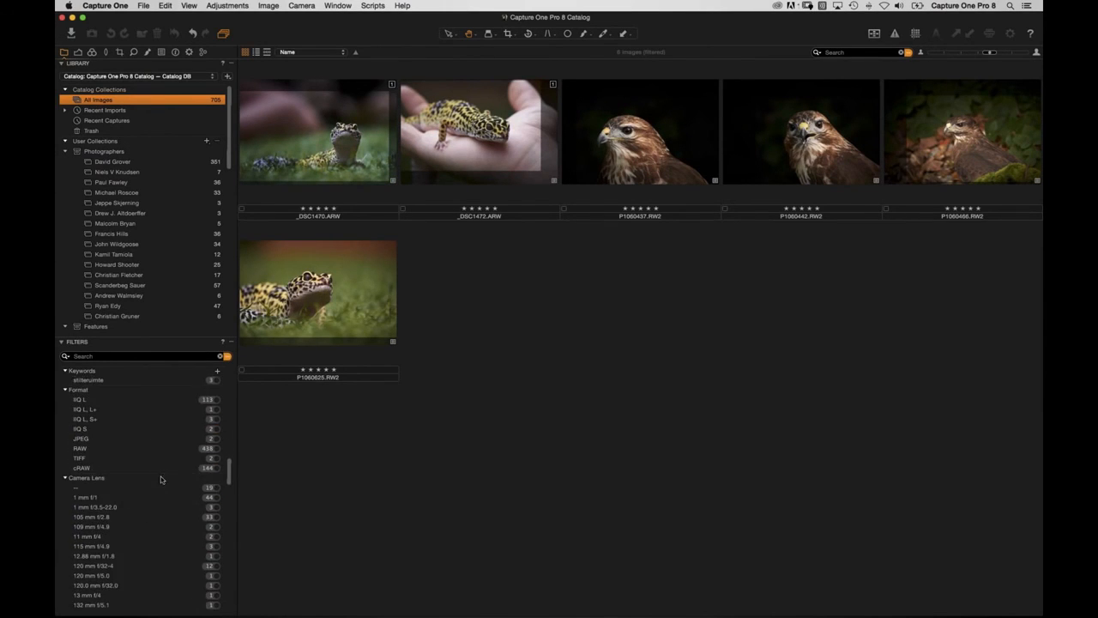
scroll(153, 433, "down", 10)
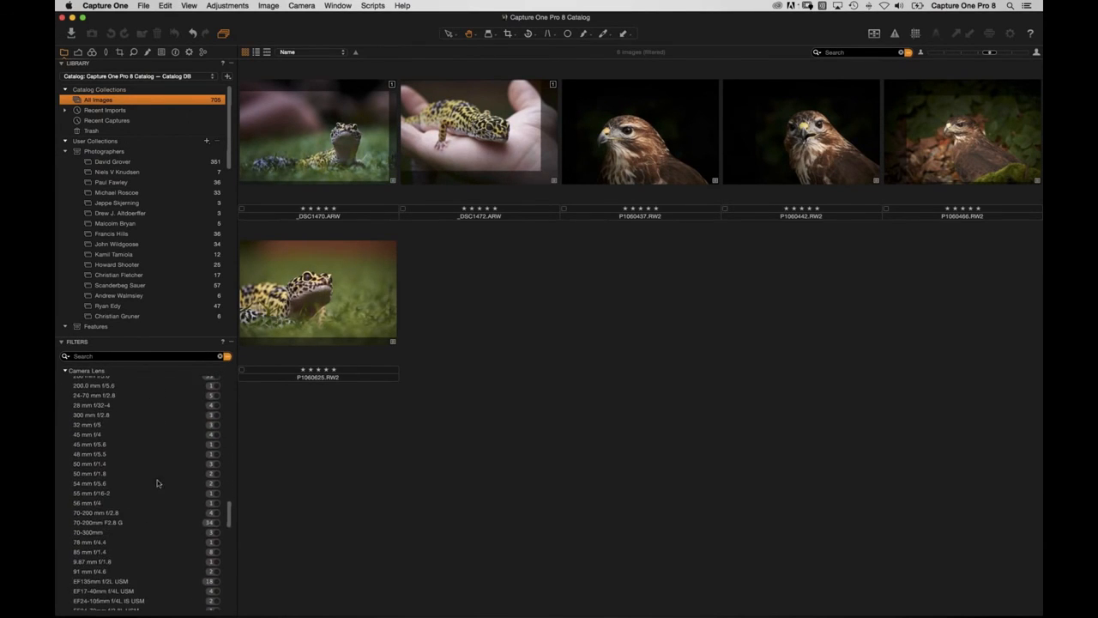
scroll(150, 425, "down", 5)
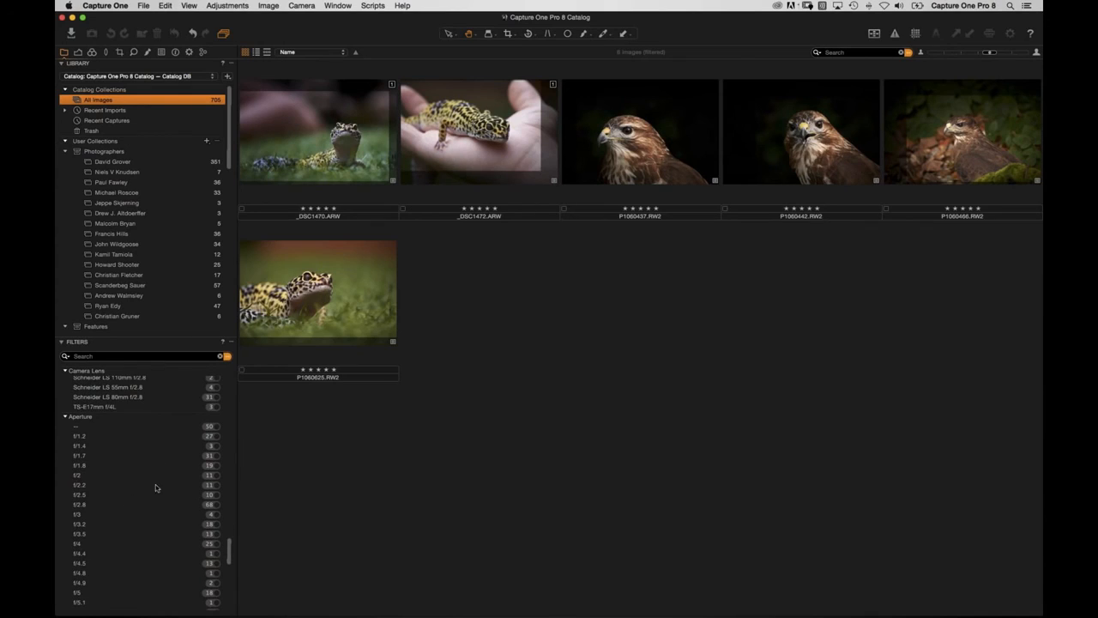
left_click(216, 437)
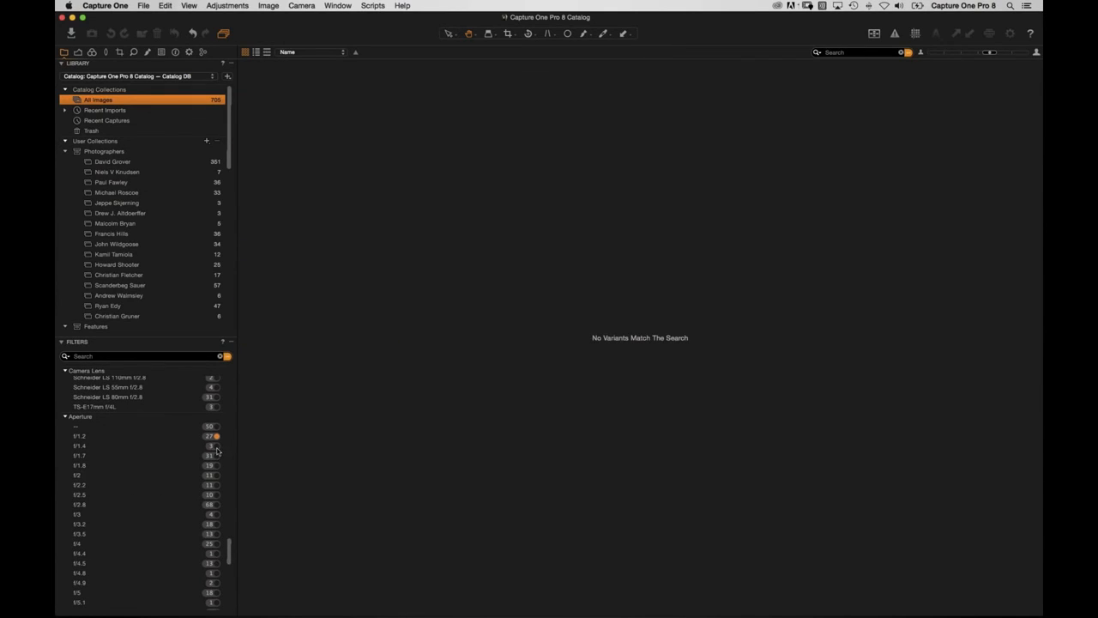
left_click(216, 456)
left_click(217, 465)
left_click(217, 475)
left_click(216, 485)
left_click(217, 494)
left_click(216, 505)
left_click(216, 514)
left_click(216, 523)
left_click(217, 534)
left_click(216, 543)
left_click(220, 357)
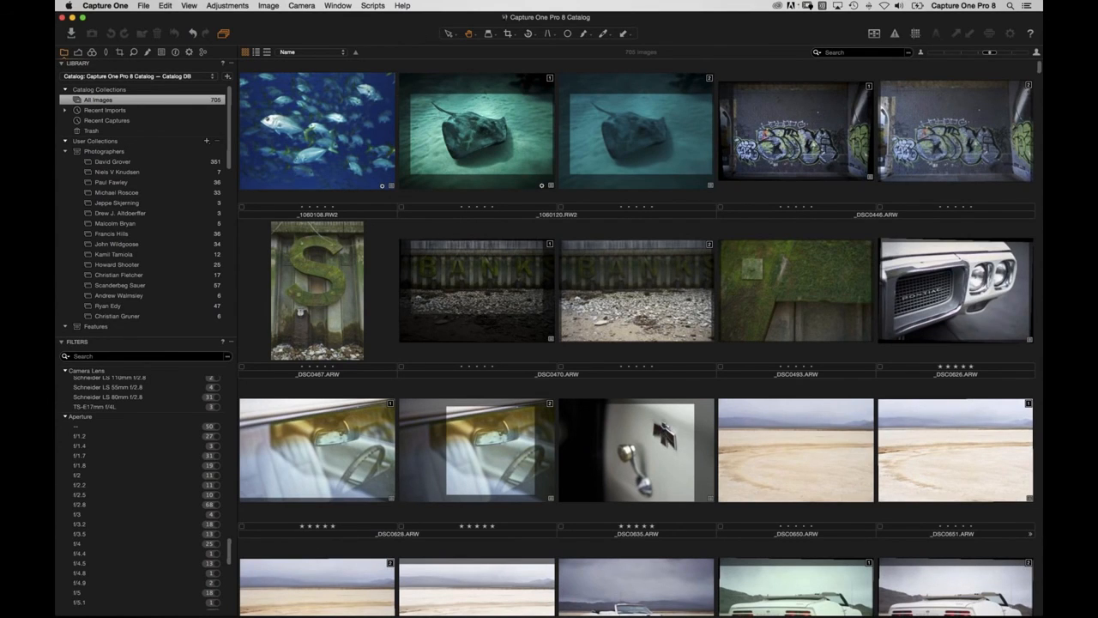
left_click(372, 5)
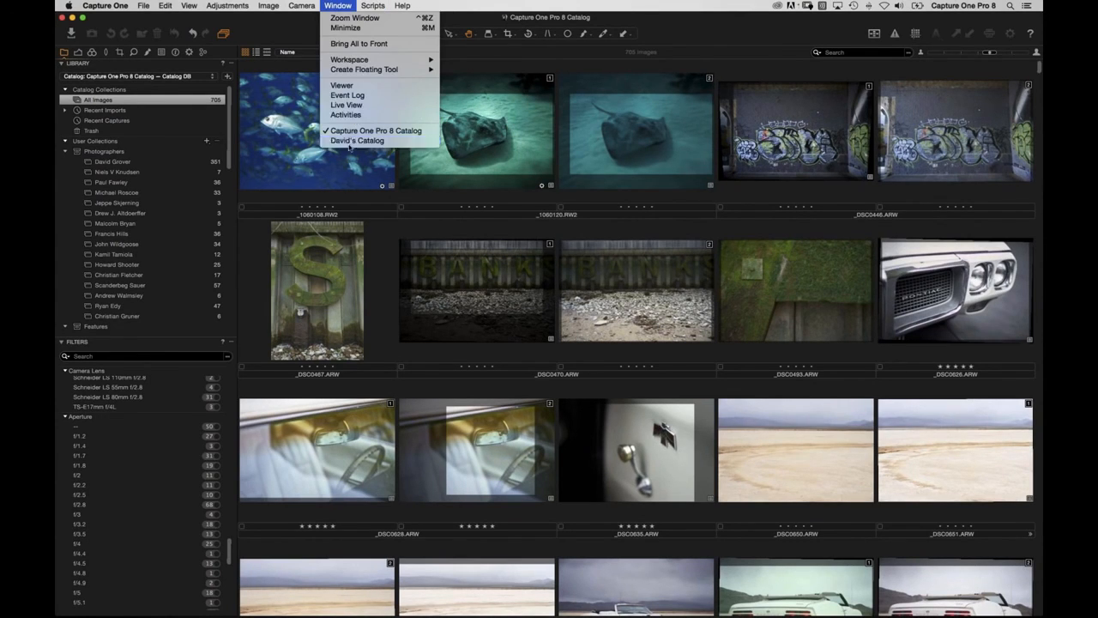
Bring David's Catalog forward, hide the folder hierarchy, then show it again down to USA Vacation.
left_click(352, 141)
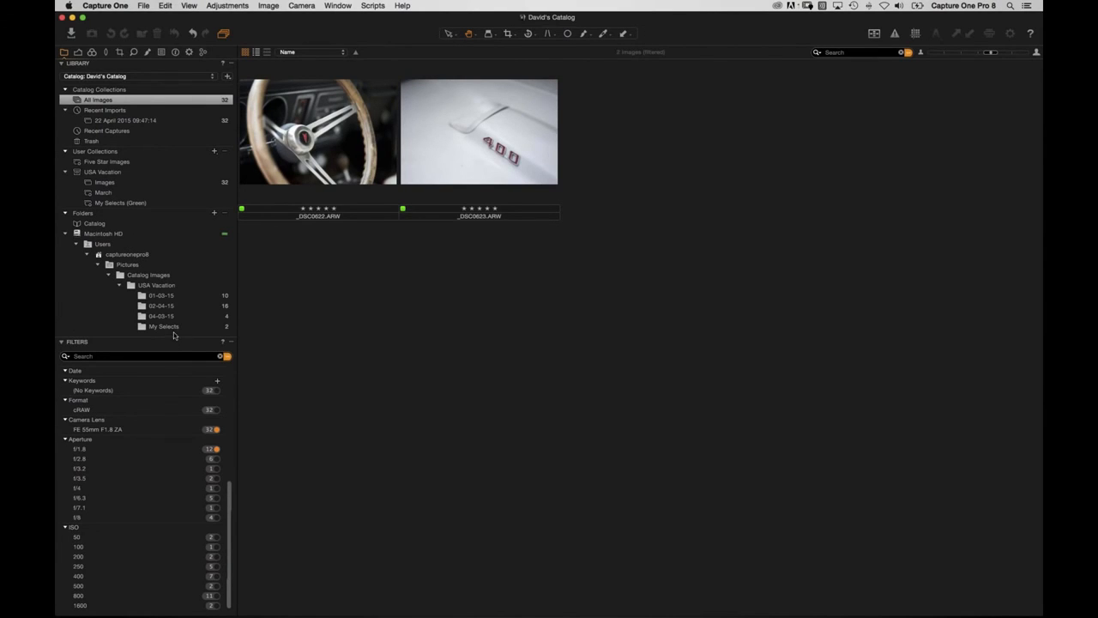
right_click(157, 276)
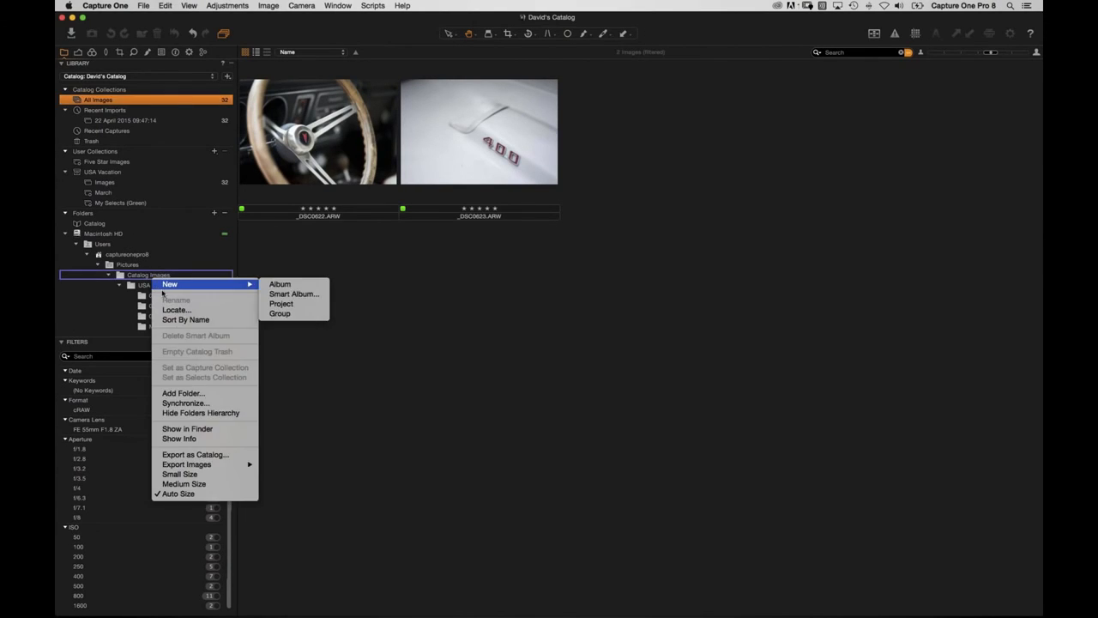
left_click(185, 414)
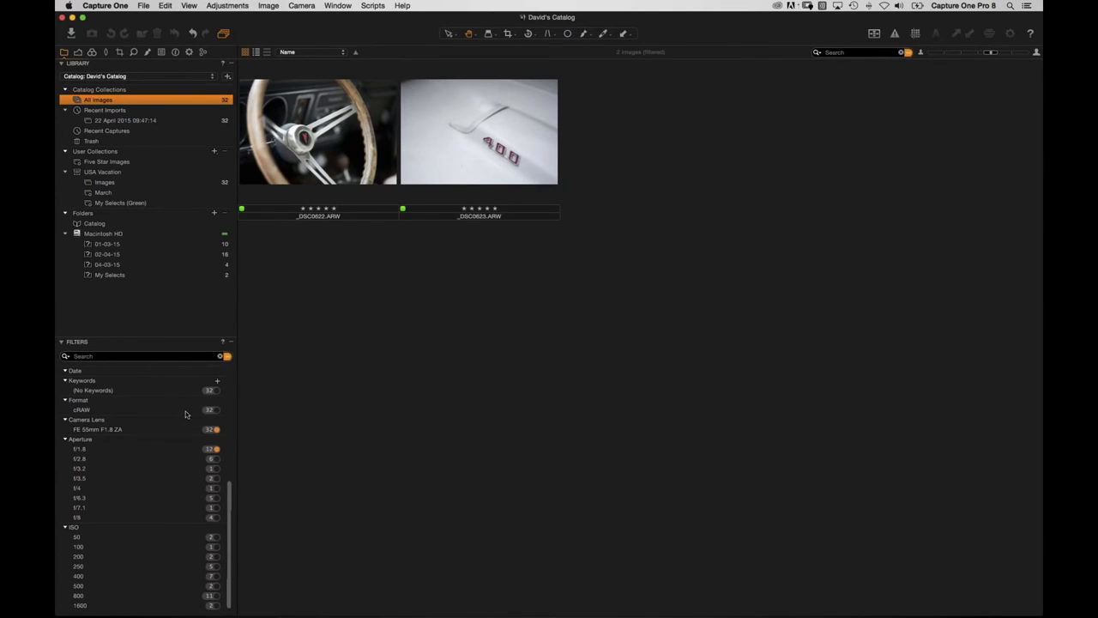
right_click(105, 245)
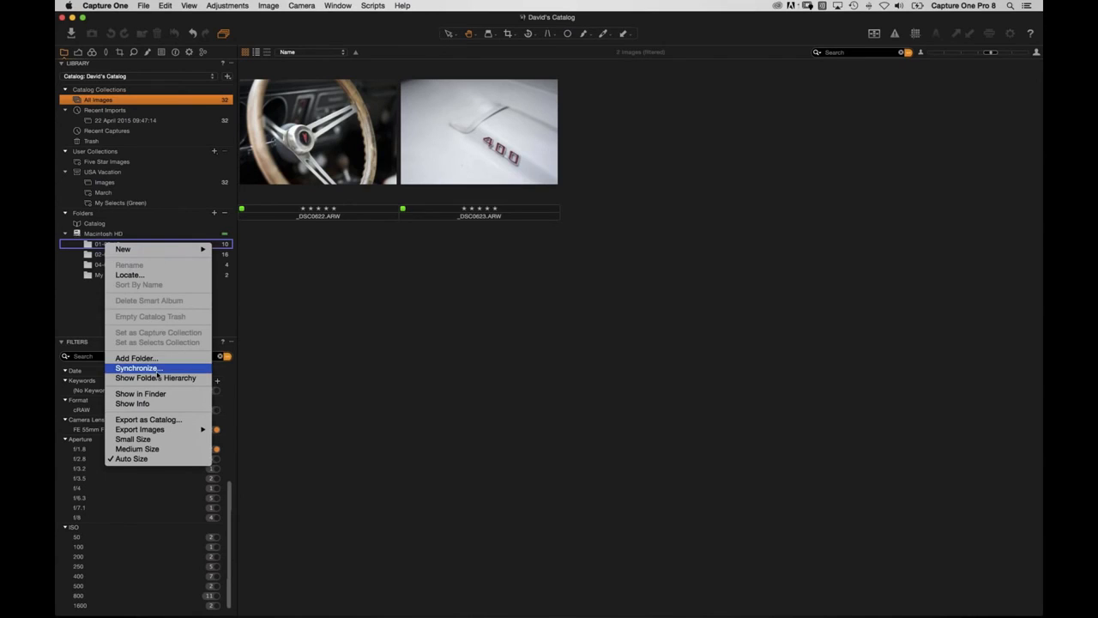
left_click(159, 379)
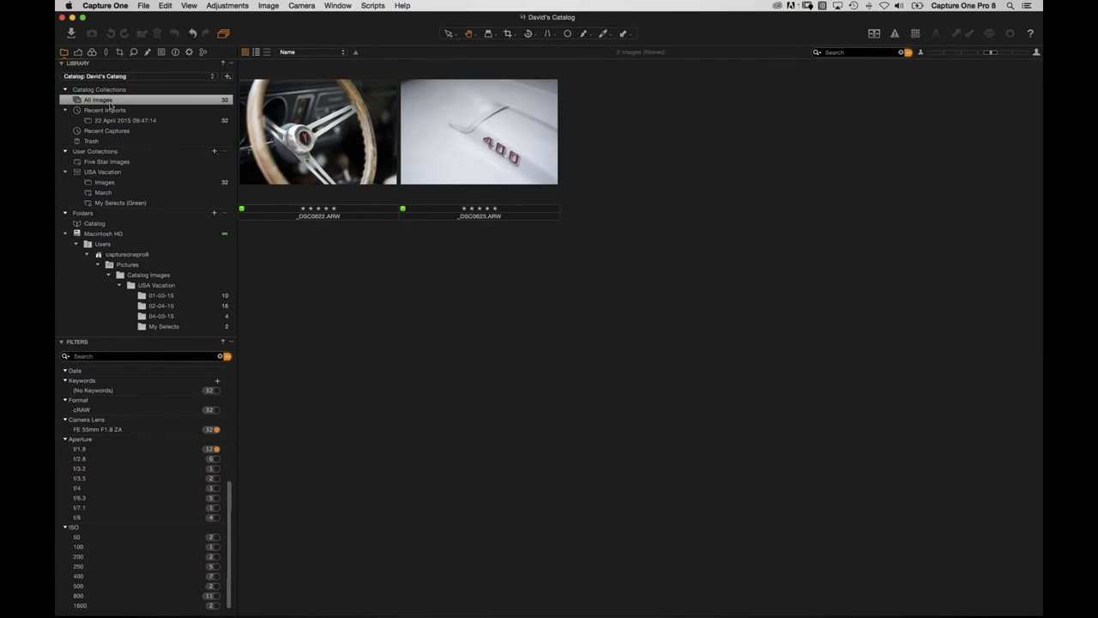
Clear the filters so all 32 catalog images show again.
left_click(225, 356)
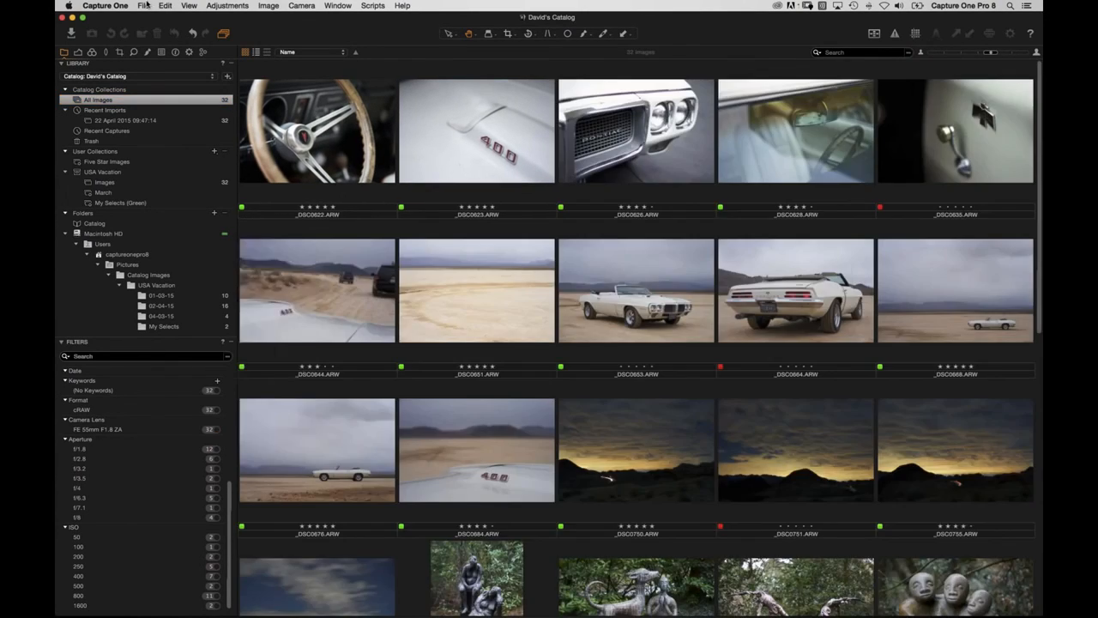
left_click(143, 5)
mouse_move(171, 91)
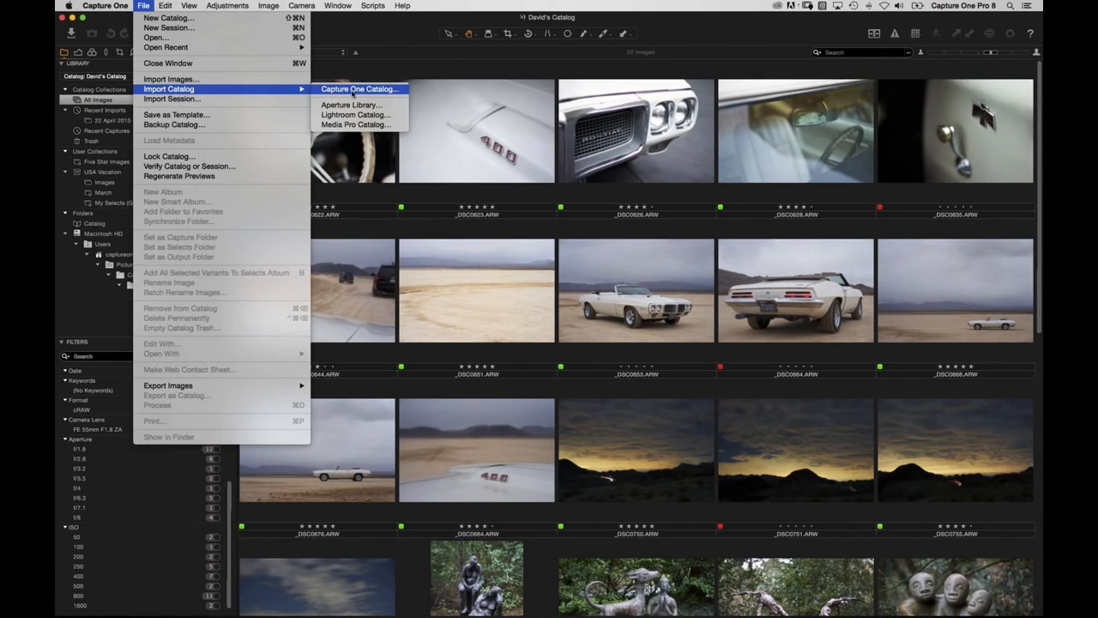
left_click(391, 65)
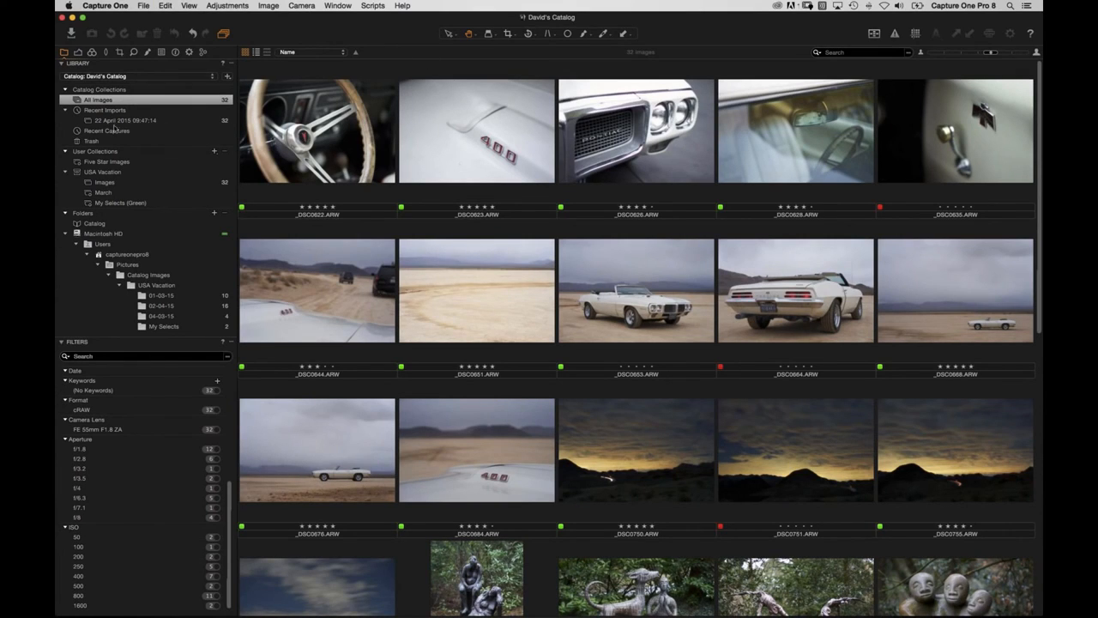
Open the My Selects (Green) album and select all 12 of its images.
left_click(110, 185)
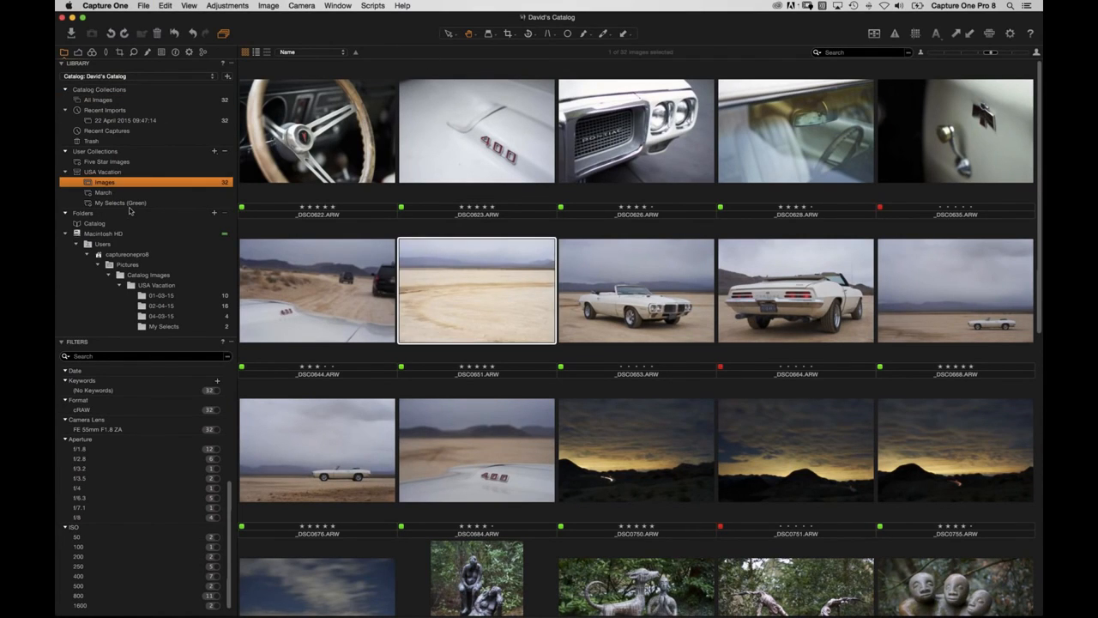
left_click(118, 194)
left_click(131, 206)
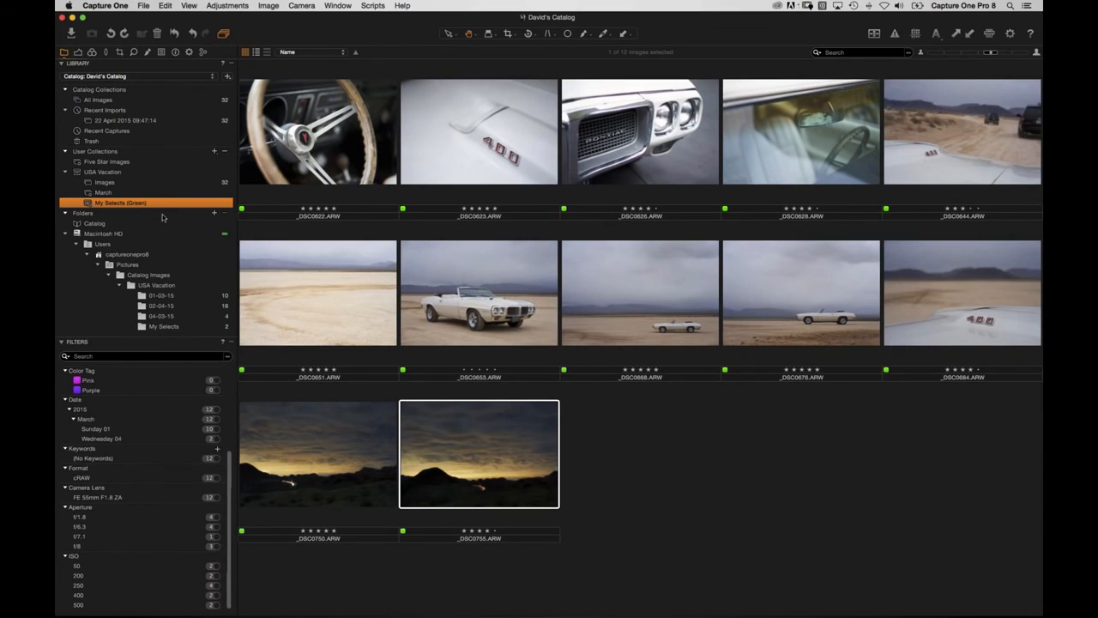
left_click(706, 453)
key("super+a")
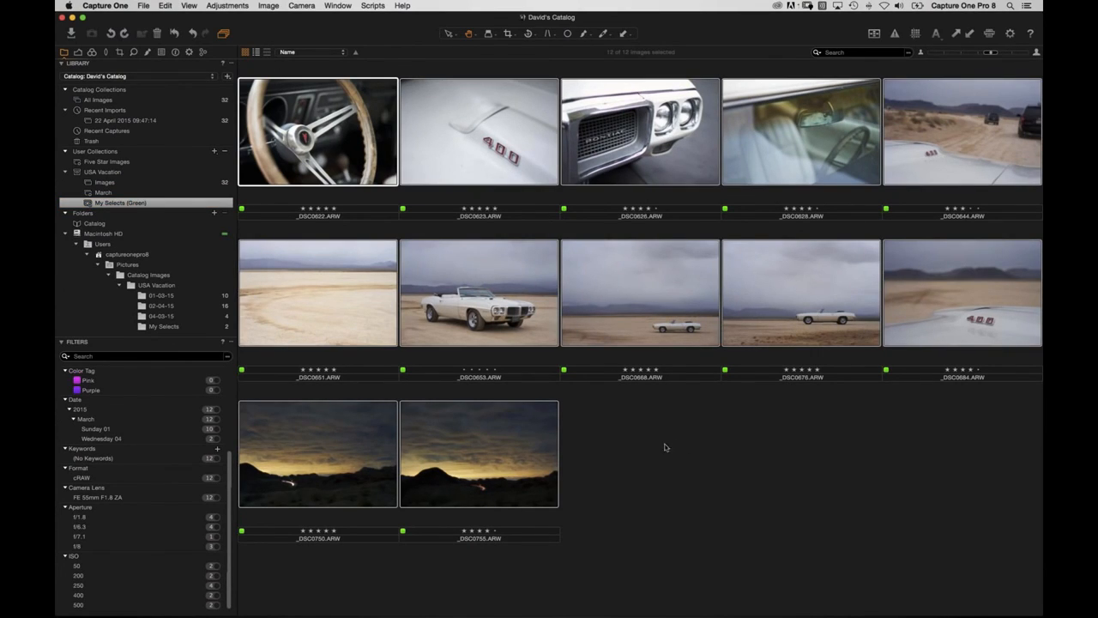
left_click(144, 6)
left_click(150, 7)
Export My Selects (Green) as a catalog named 'Exported Catalog' with originals included.
right_click(127, 202)
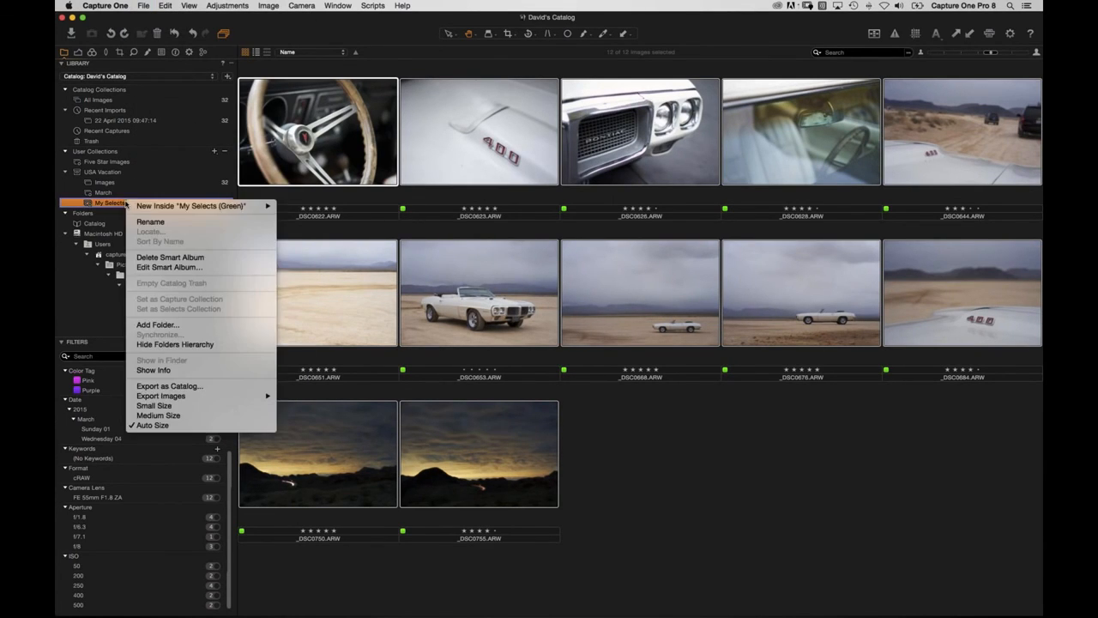
left_click(169, 386)
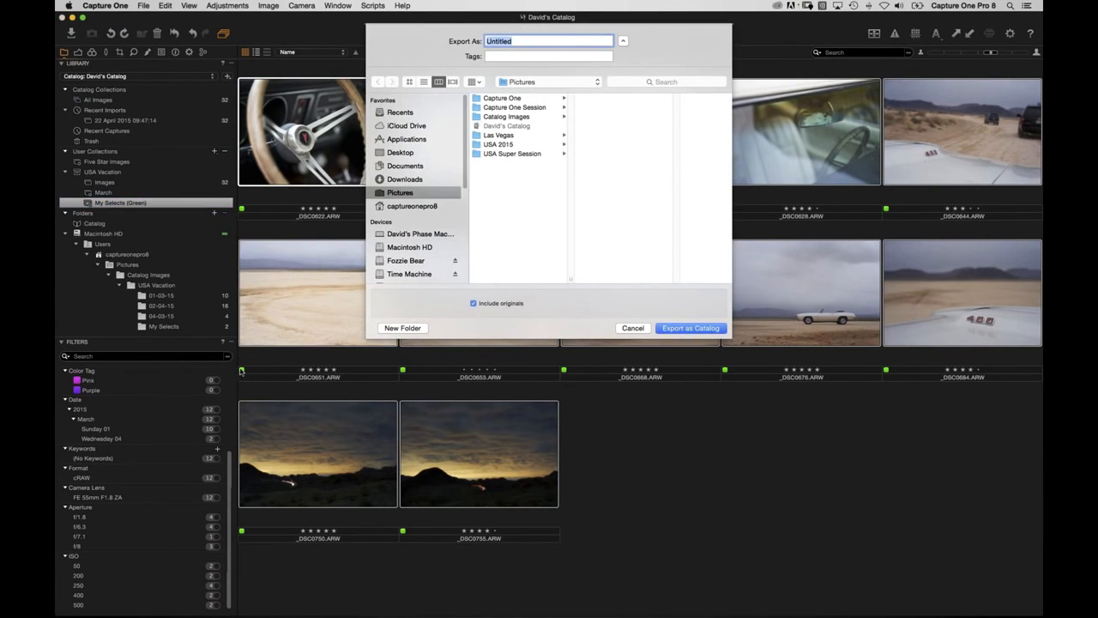
type("Exported Catalog")
left_click(474, 304)
left_click(682, 327)
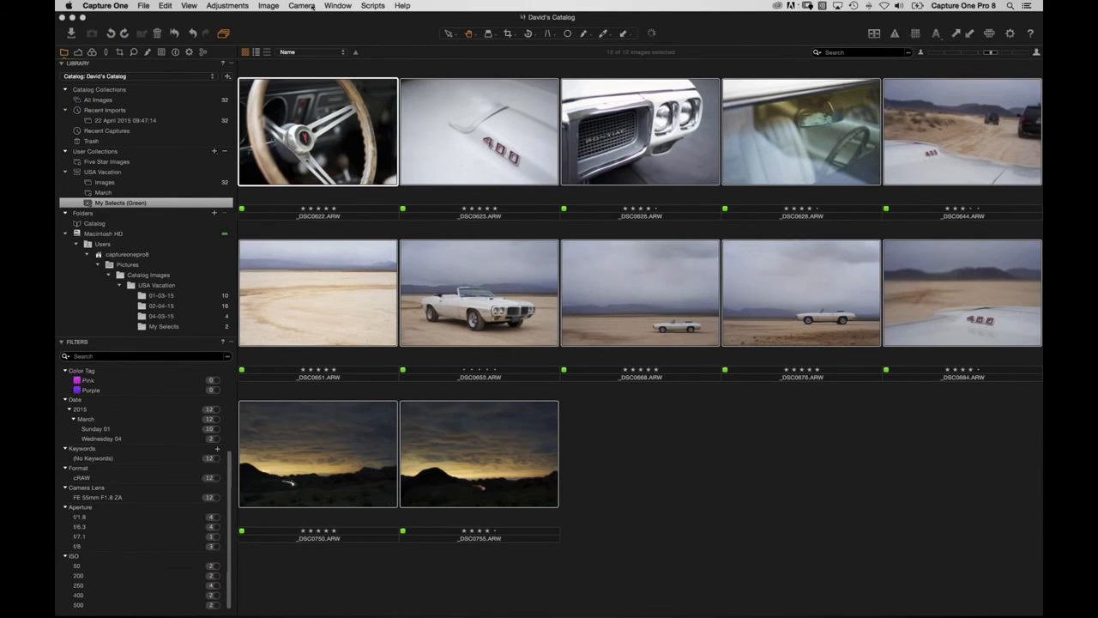
Switch to the Capture One Pro 8 Catalog window and acknowledge the finished export.
left_click(352, 5)
left_click(347, 131)
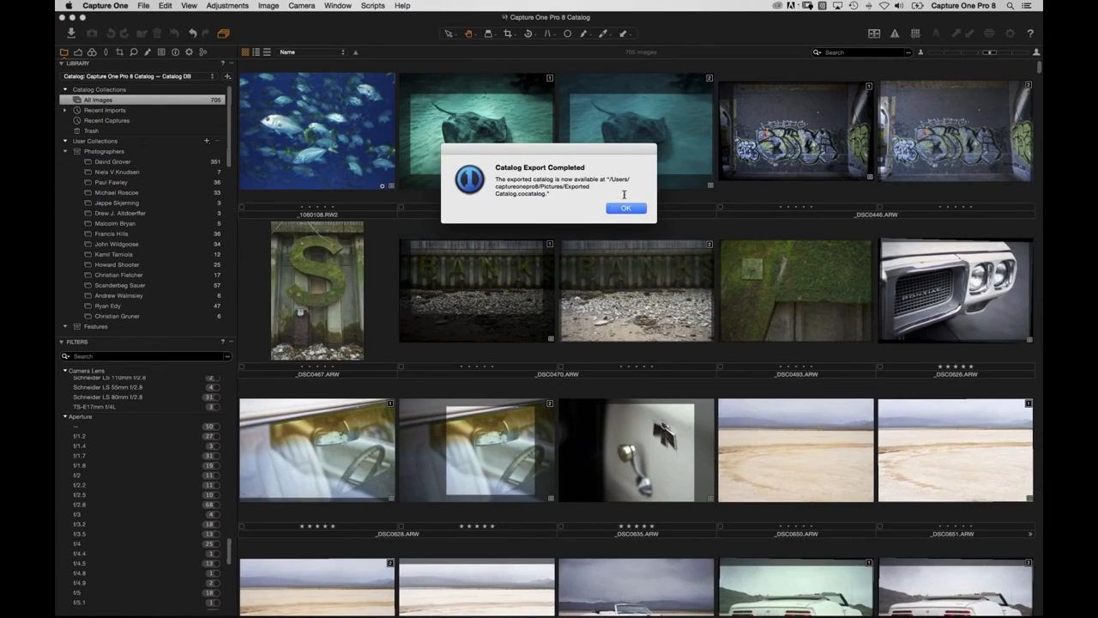
left_click(625, 208)
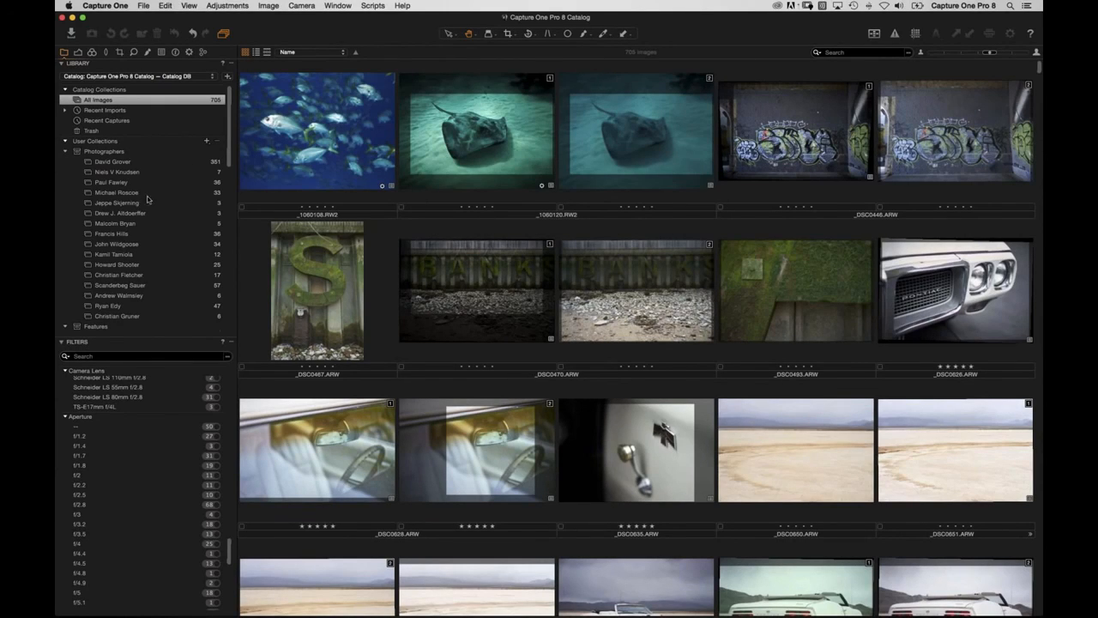
scroll(148, 172, "down", 2)
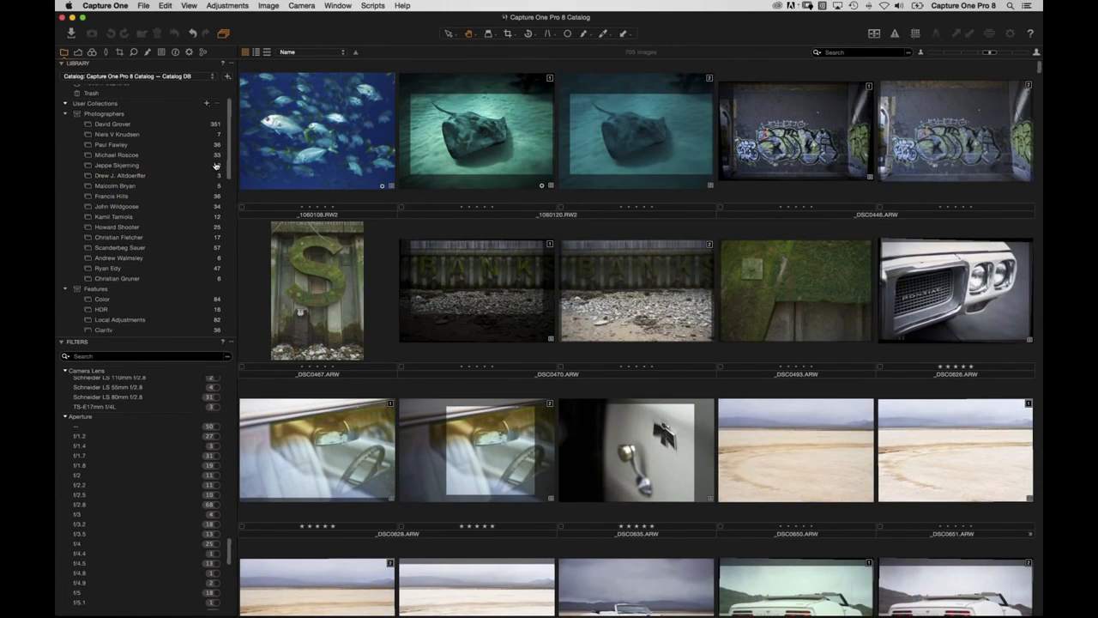
key("super+Tab")
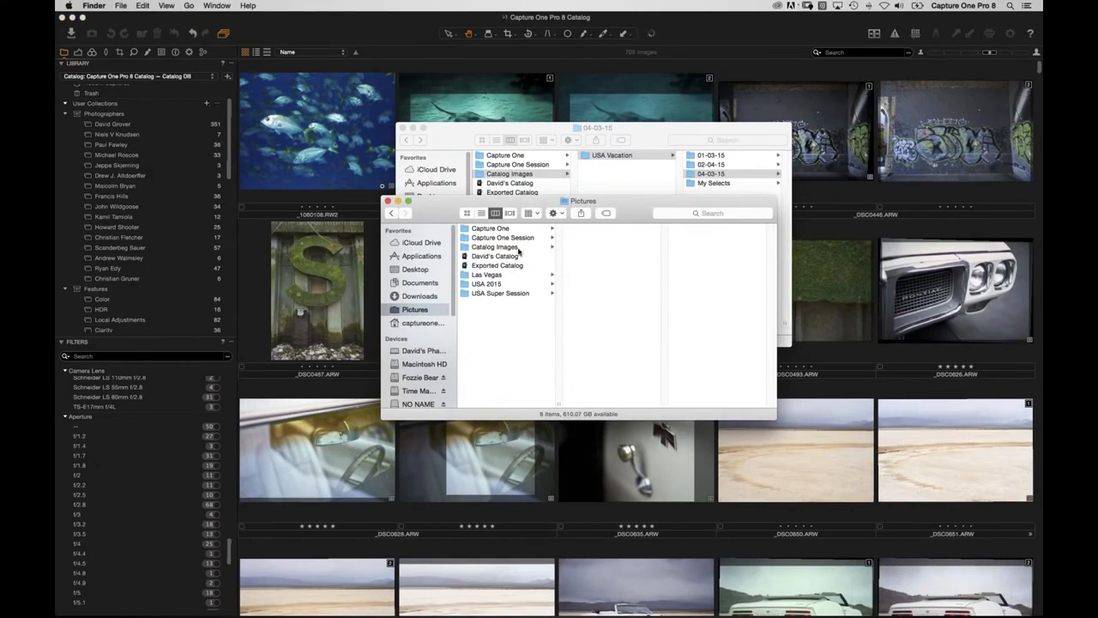
left_click(420, 378)
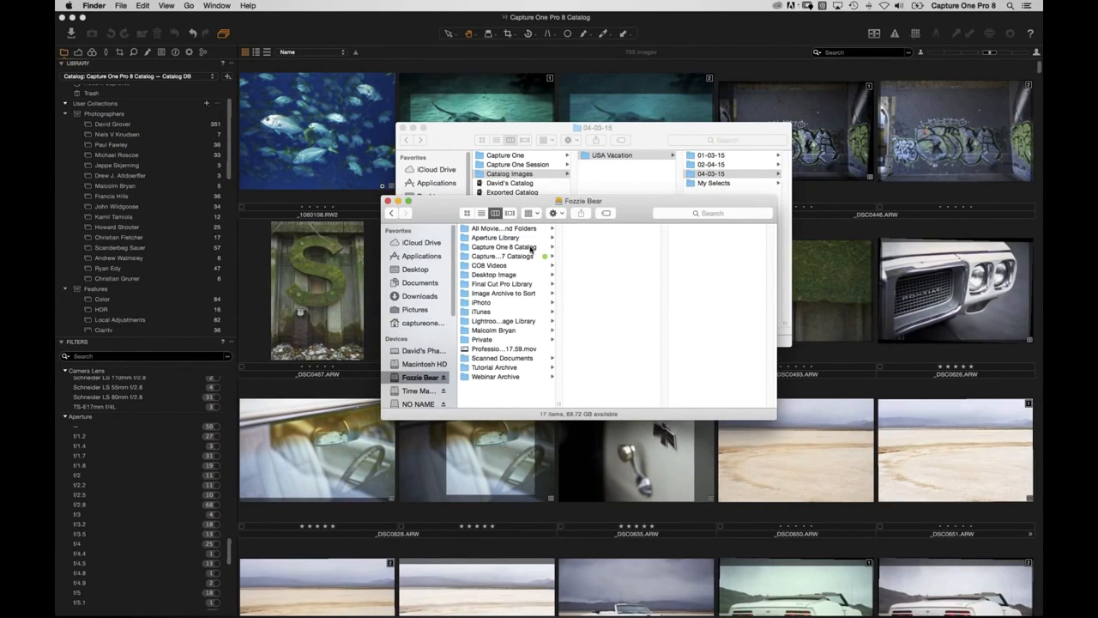
left_click(532, 247)
left_click(607, 247)
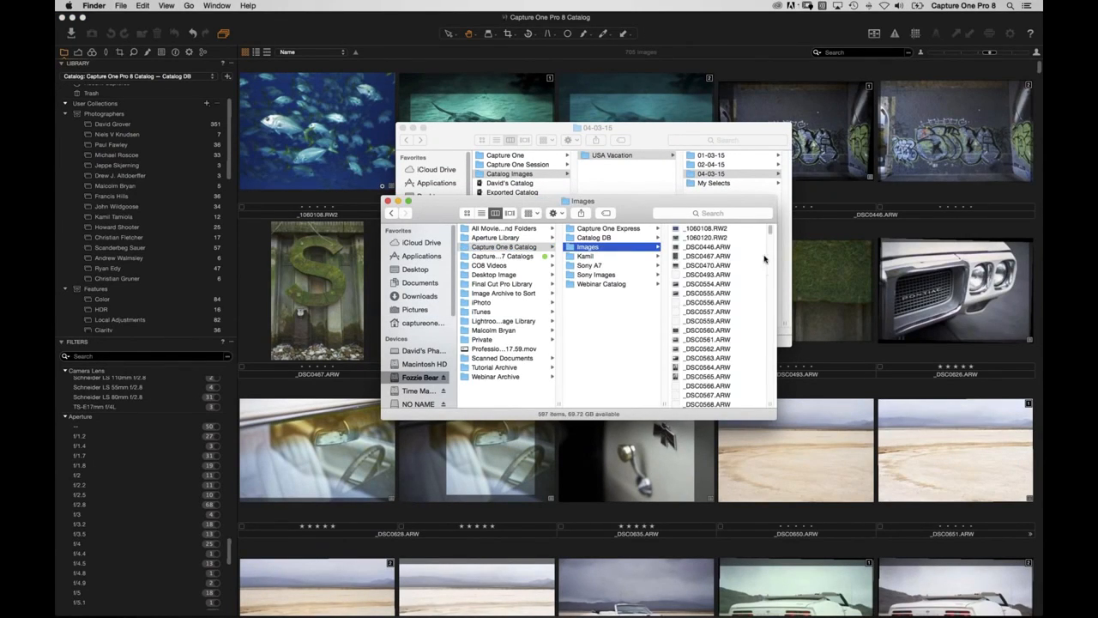
scroll(772, 275, "down", 20)
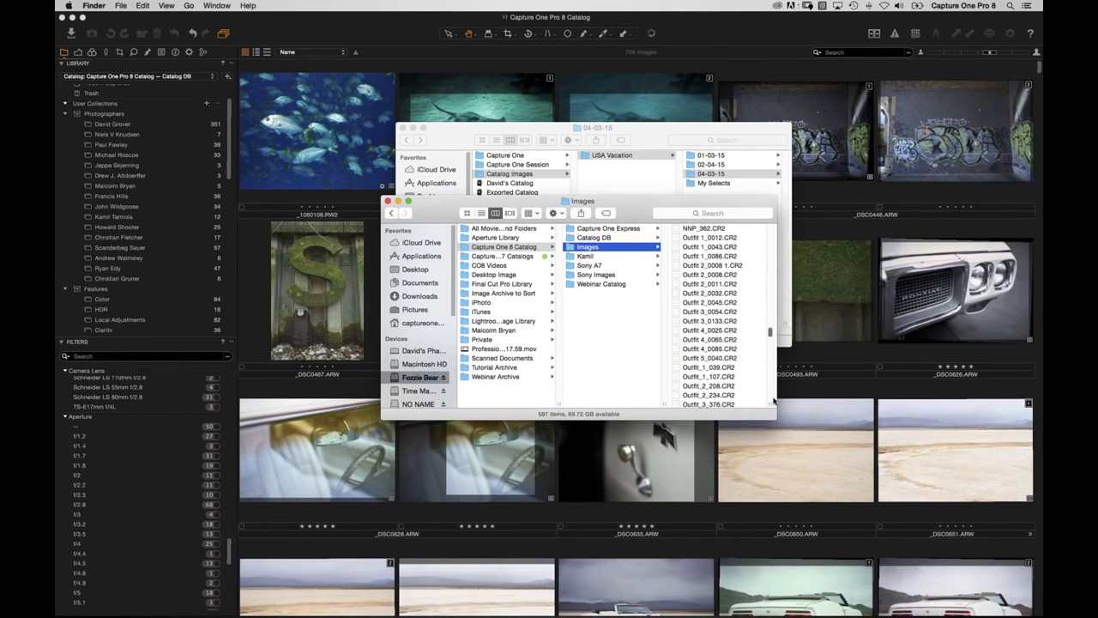
left_click(253, 251)
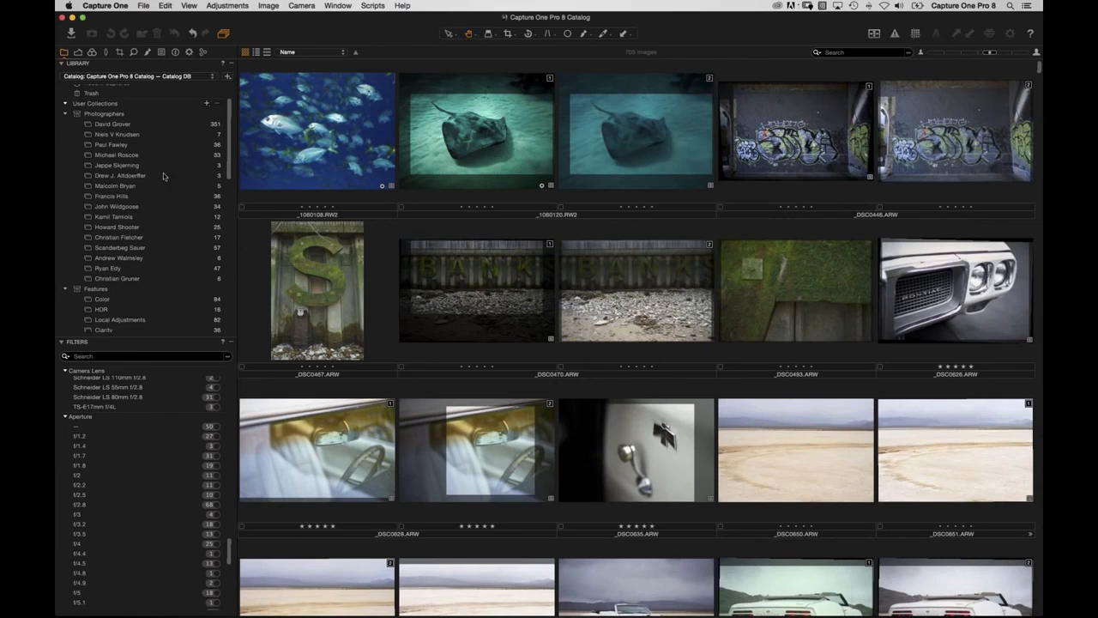
Scroll through the 12 My Selects (Green) images and check the File menu without choosing anything.
scroll(165, 177, "up", 2)
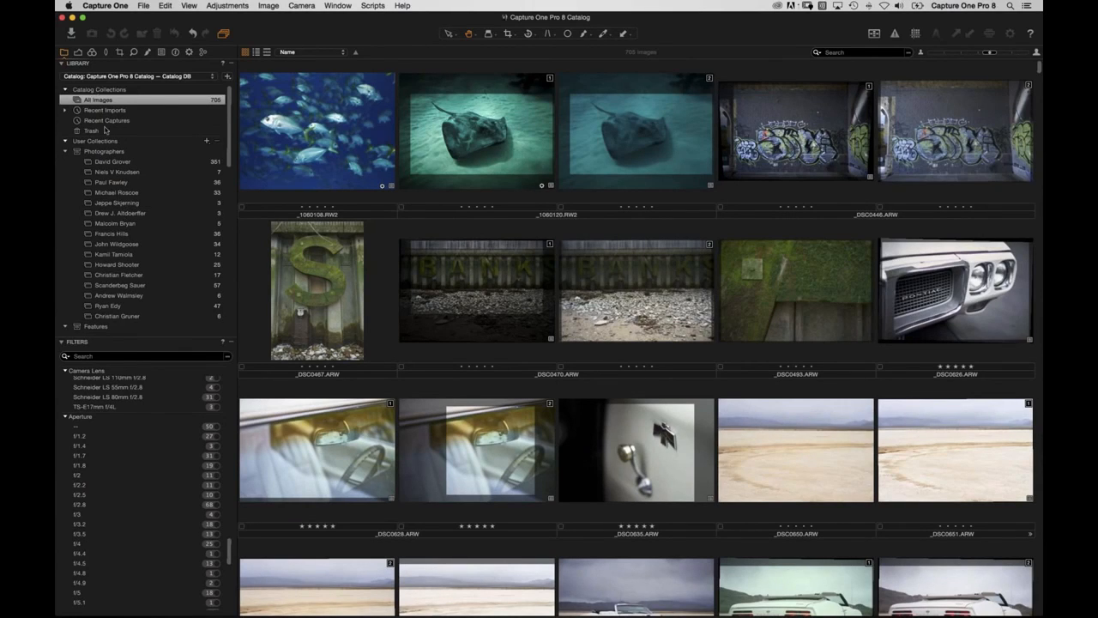
scroll(162, 251, "down", 3)
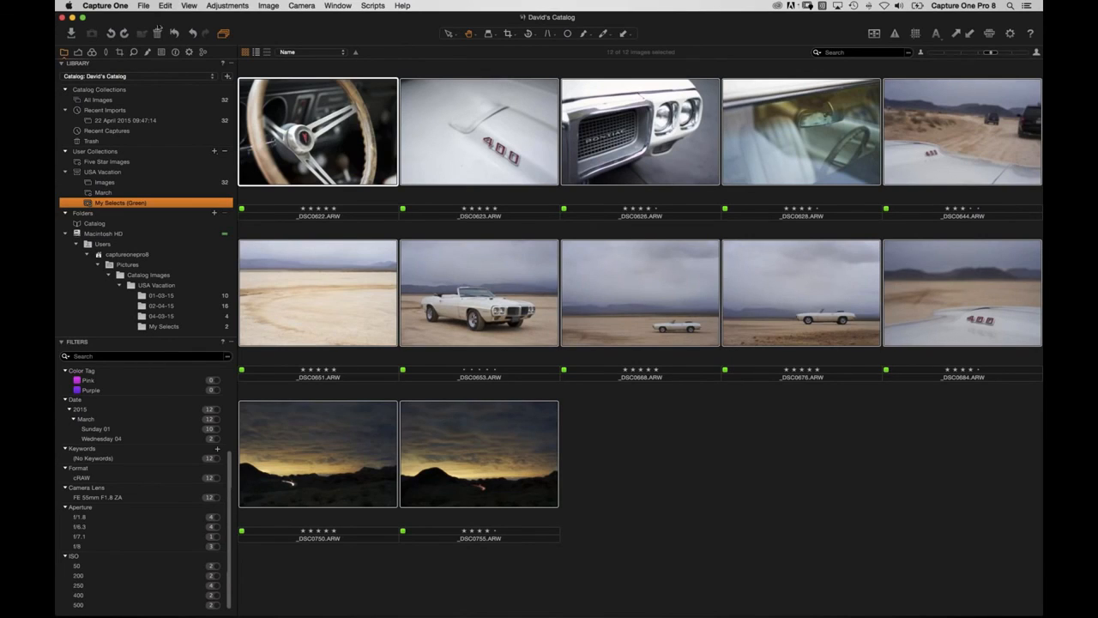
left_click(144, 6)
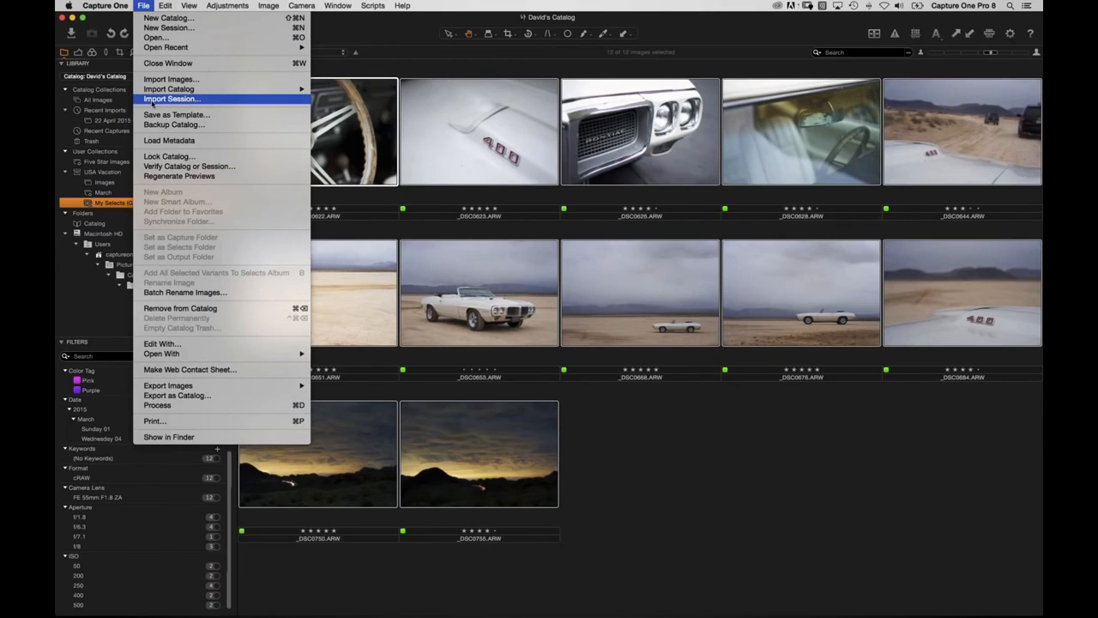
left_click(151, 7)
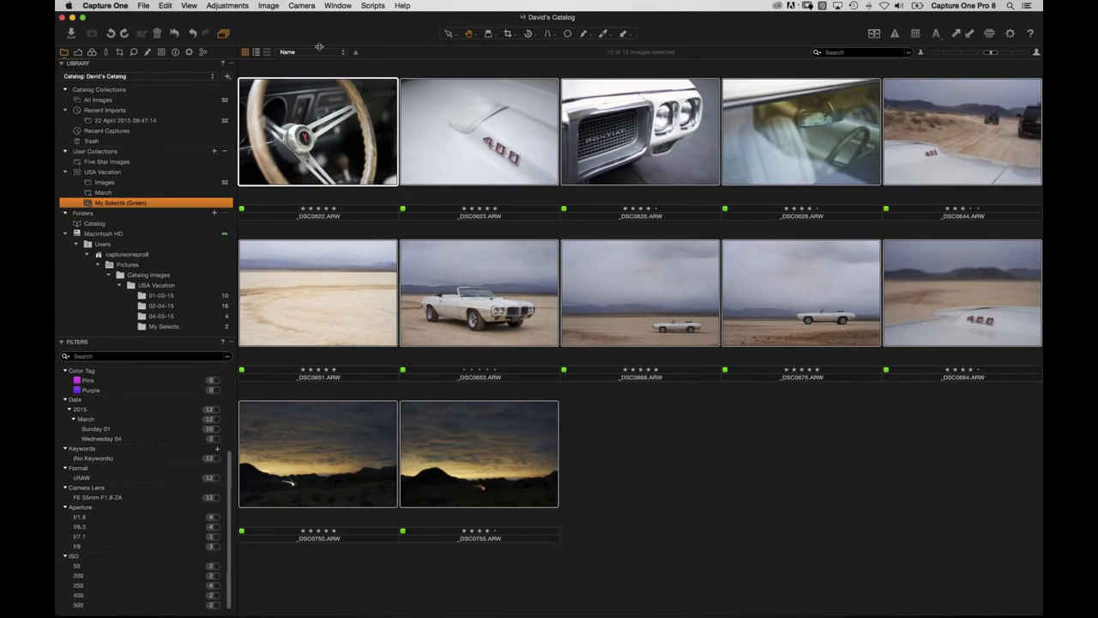
left_click(143, 5)
left_click(150, 38)
left_click(515, 120)
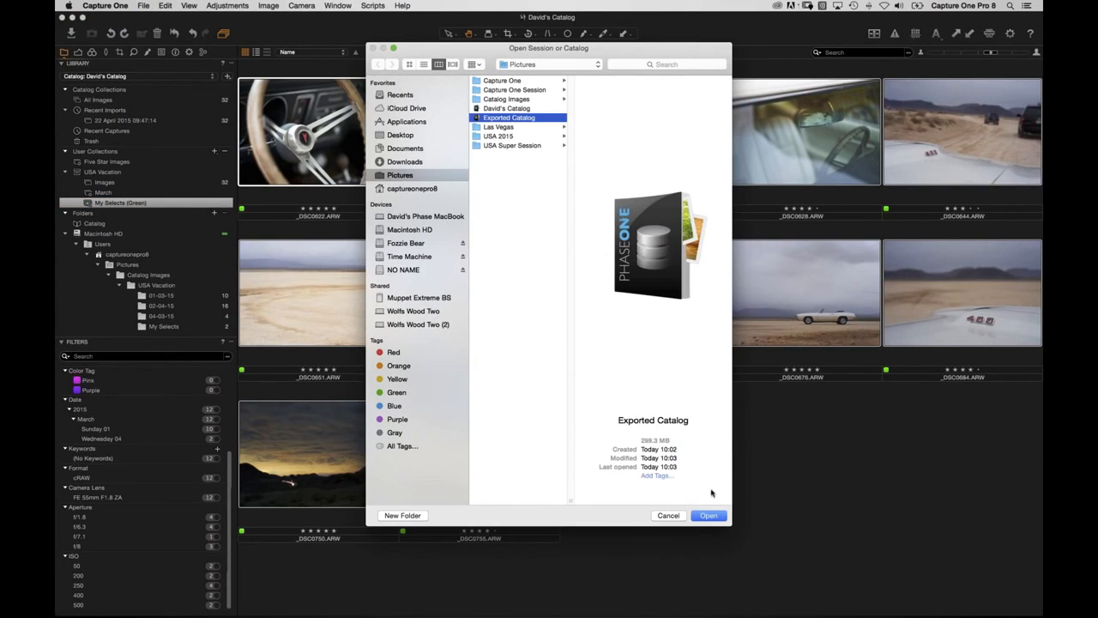
left_click(702, 517)
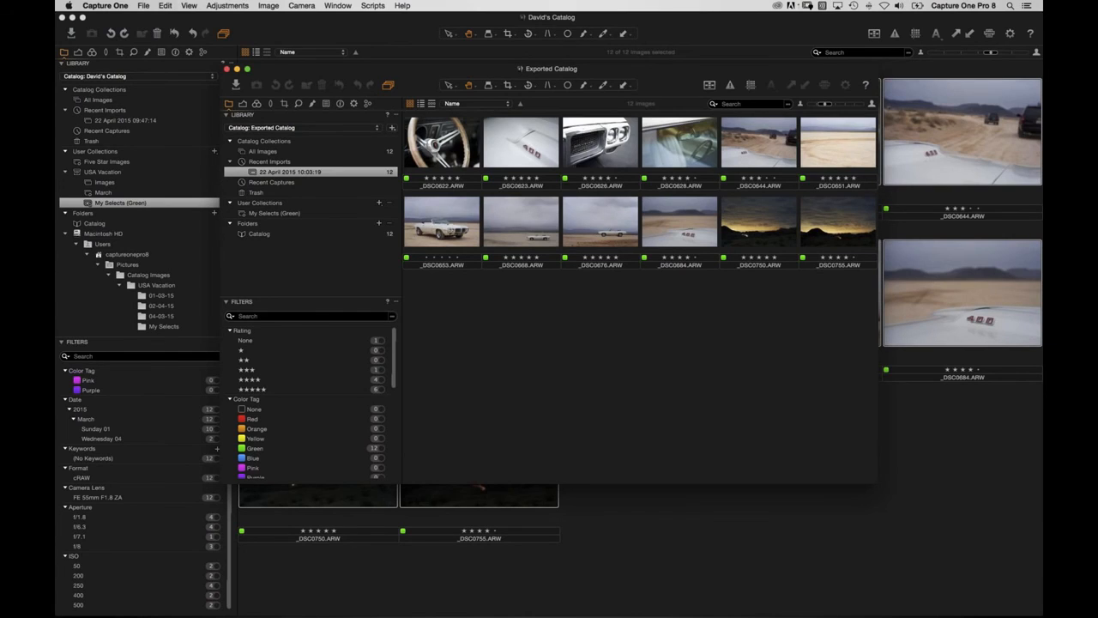
key("super+w")
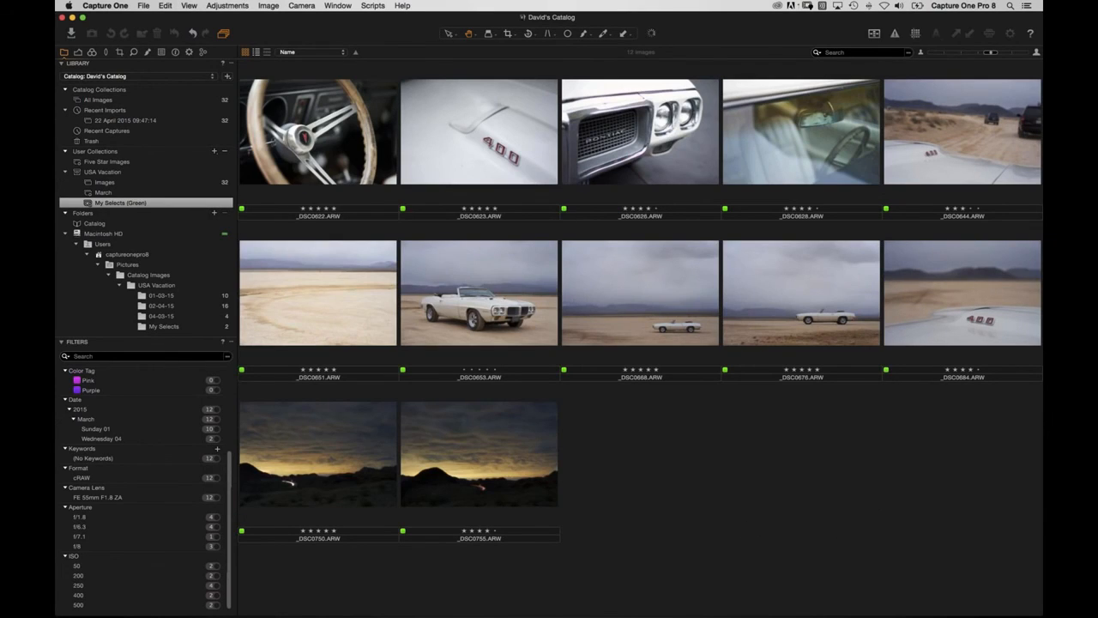
left_click(334, 146)
key("super+a")
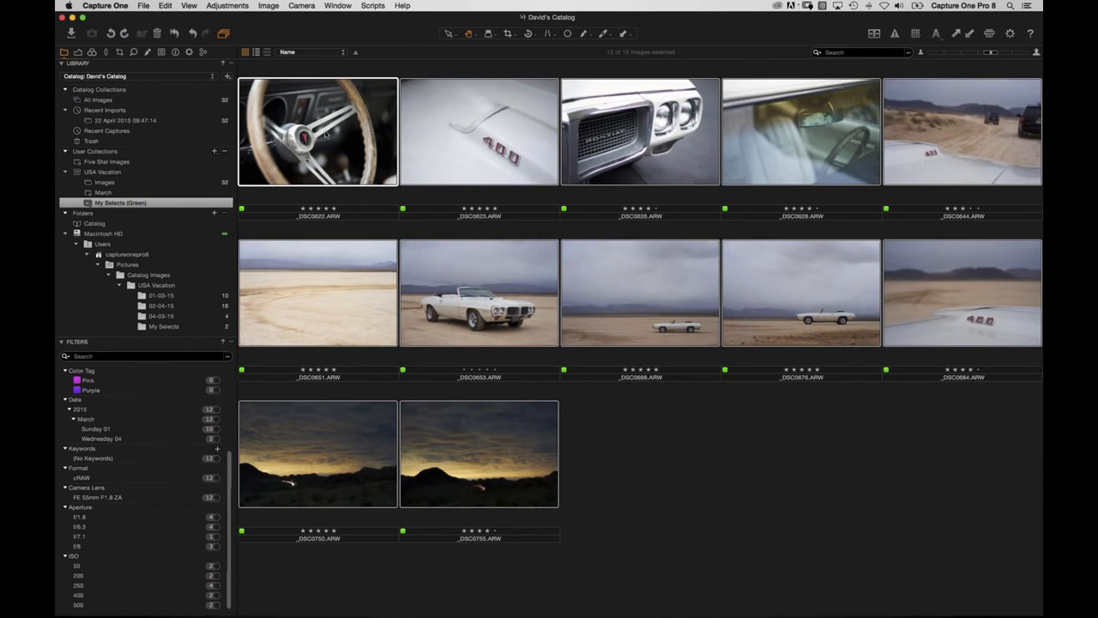
right_click(324, 133)
left_click(361, 181)
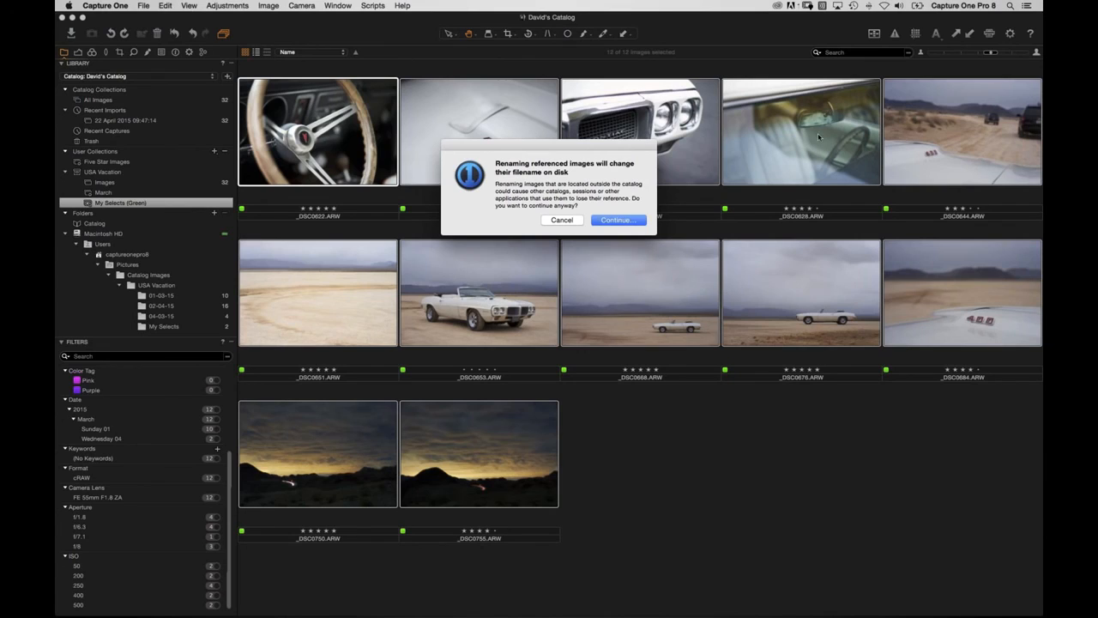
left_click(614, 221)
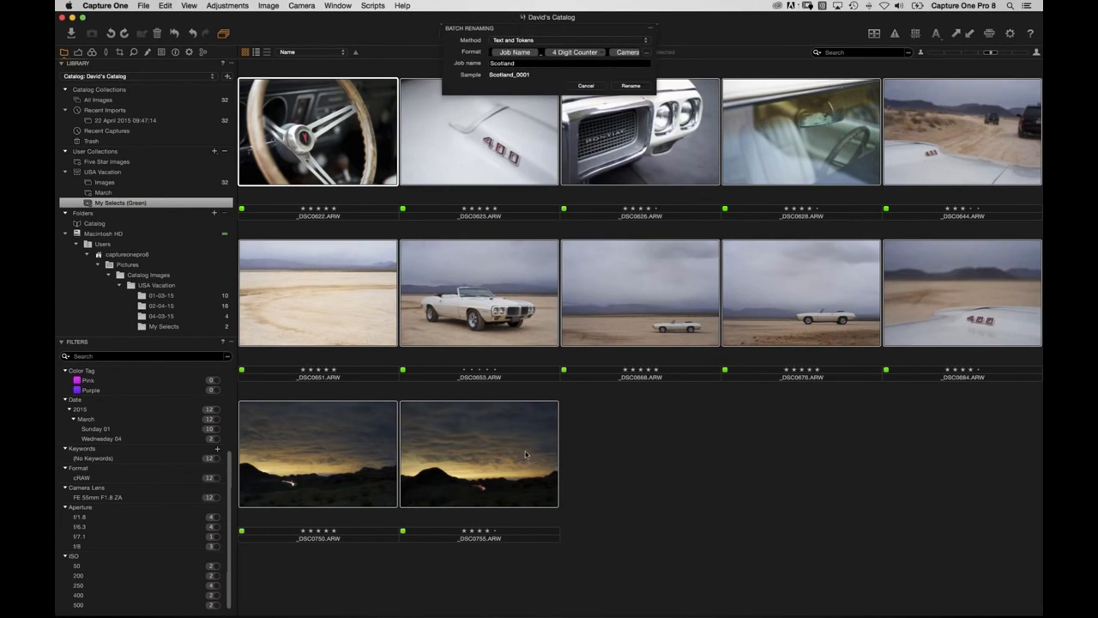
left_click(627, 54)
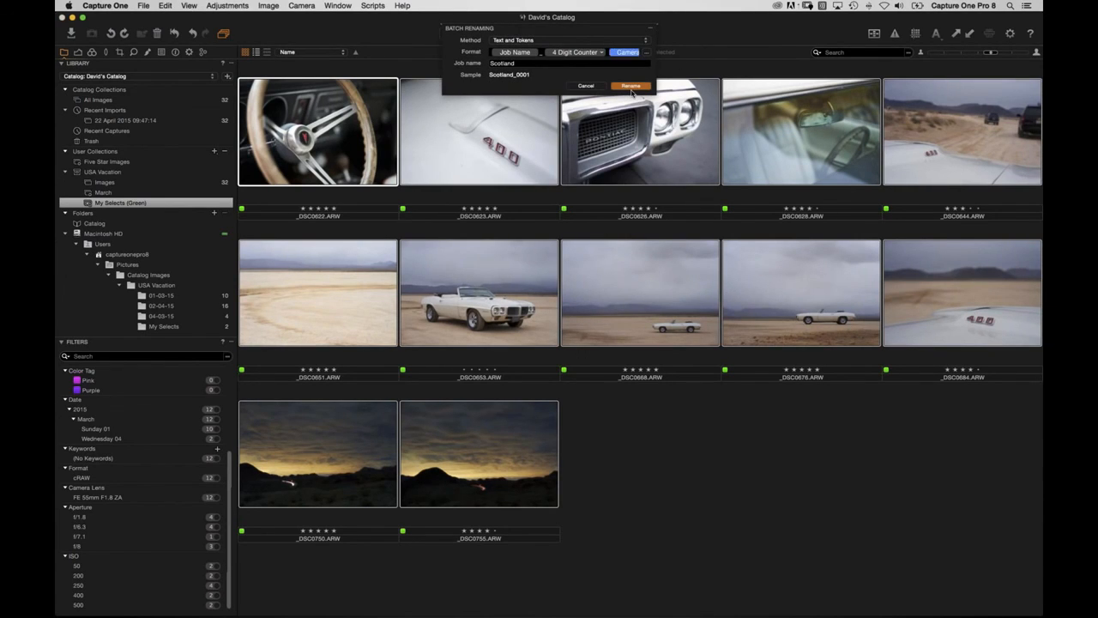
key("BackSpace")
key("BackSpace")
key("BackSpace")
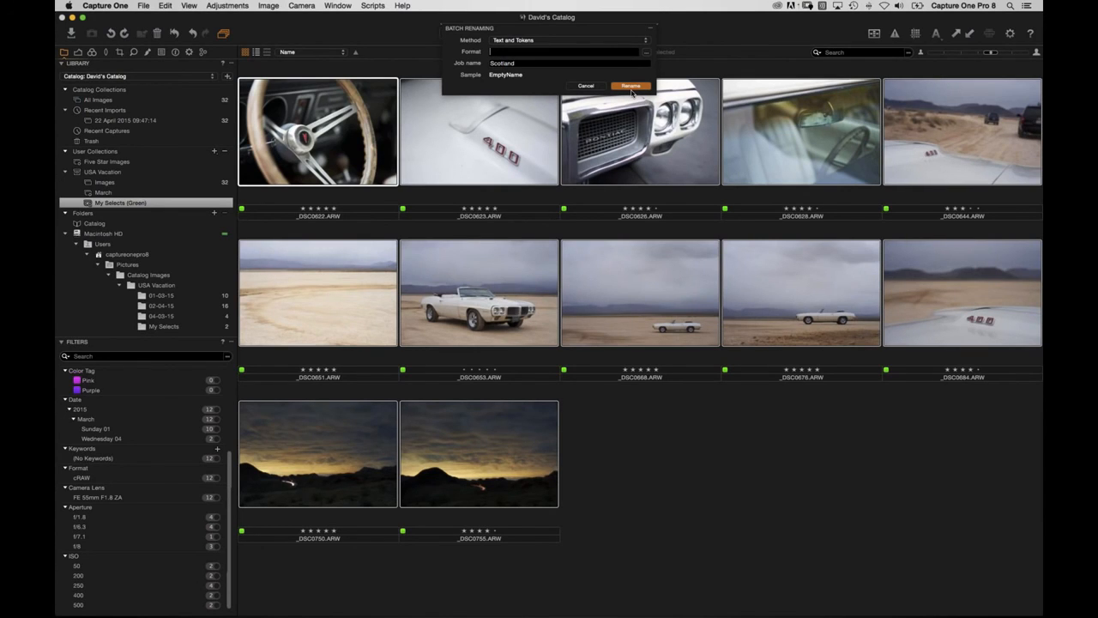
left_click(592, 89)
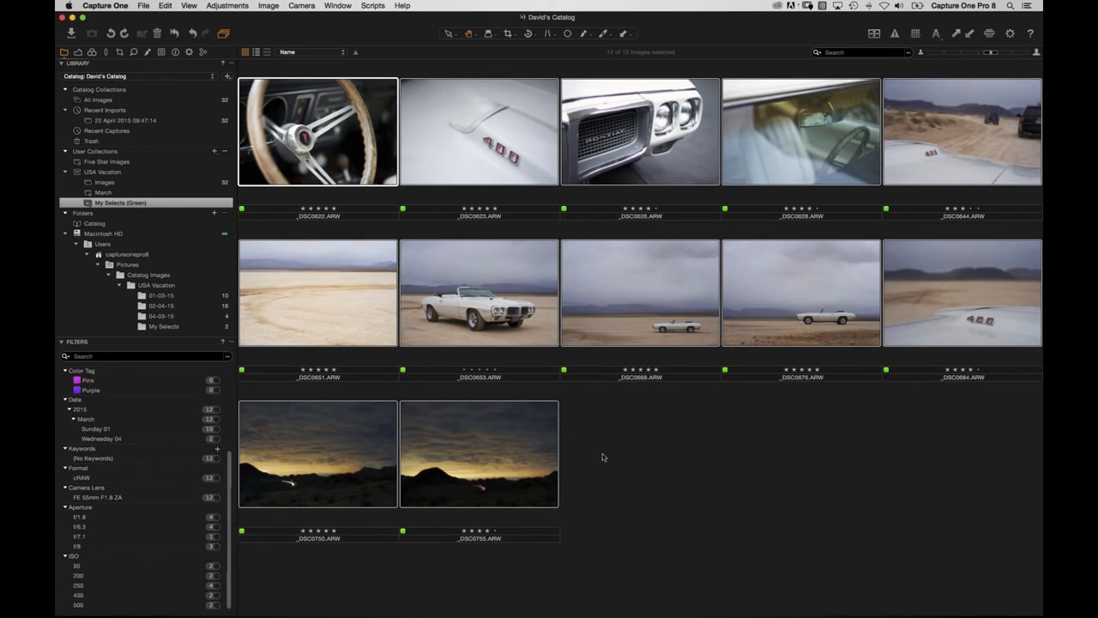
Deselect all images and create a new catalog named Session Archive.
left_click(678, 462)
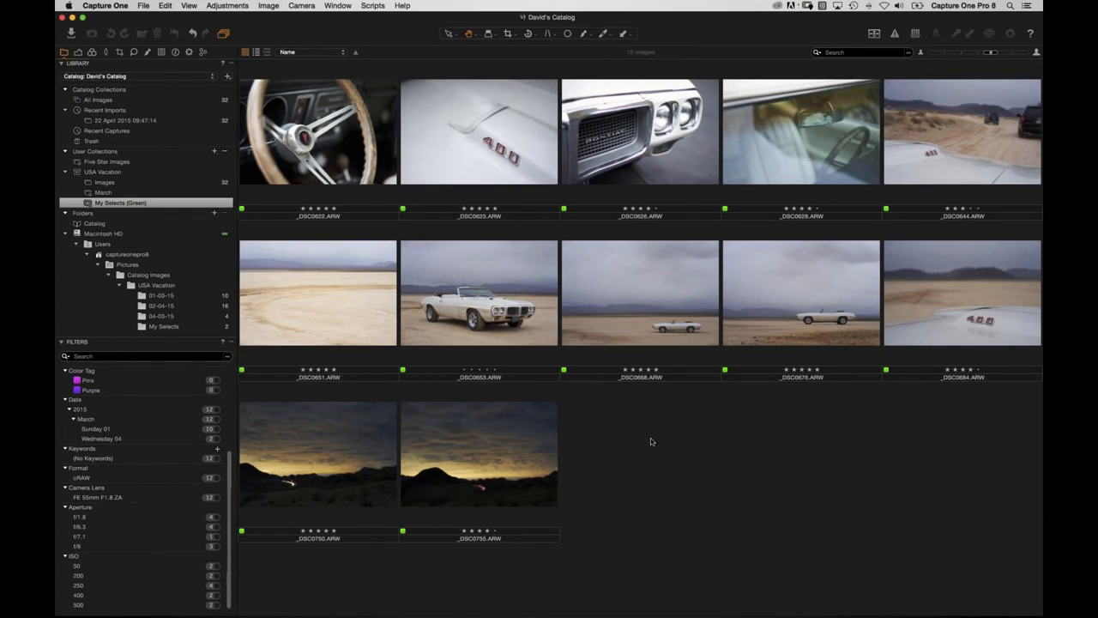
left_click(143, 5)
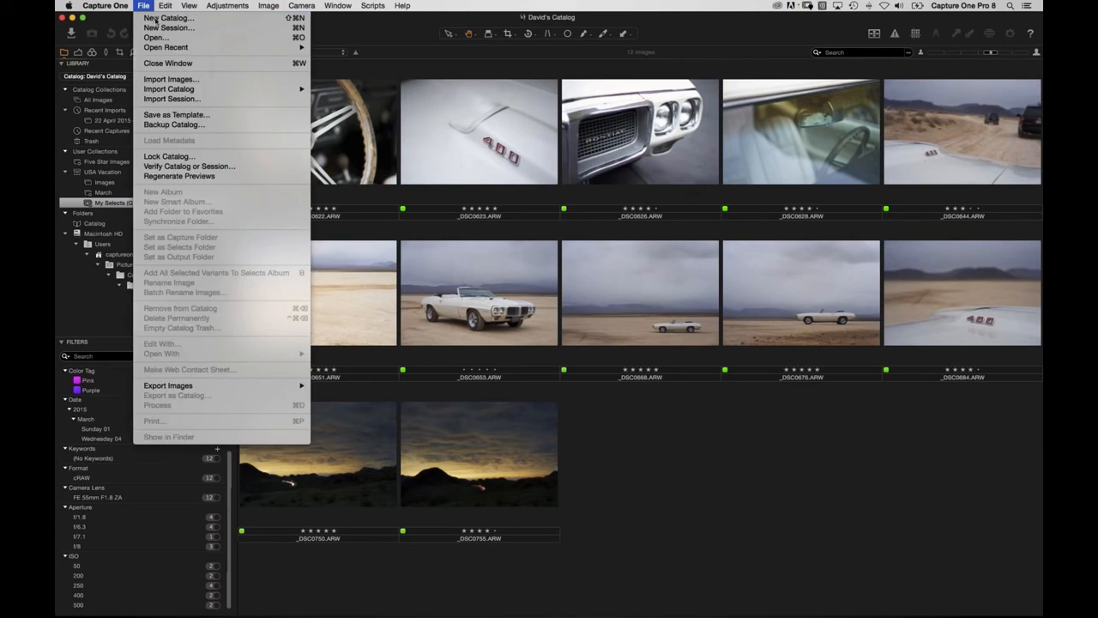
left_click(163, 28)
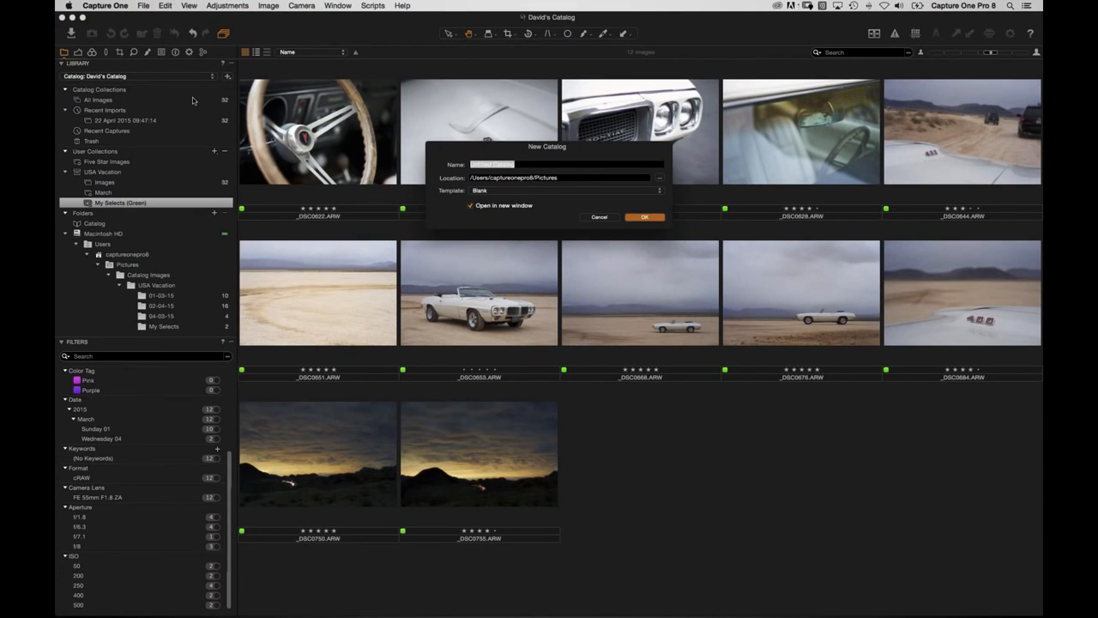
type("Session Archive")
key("Return")
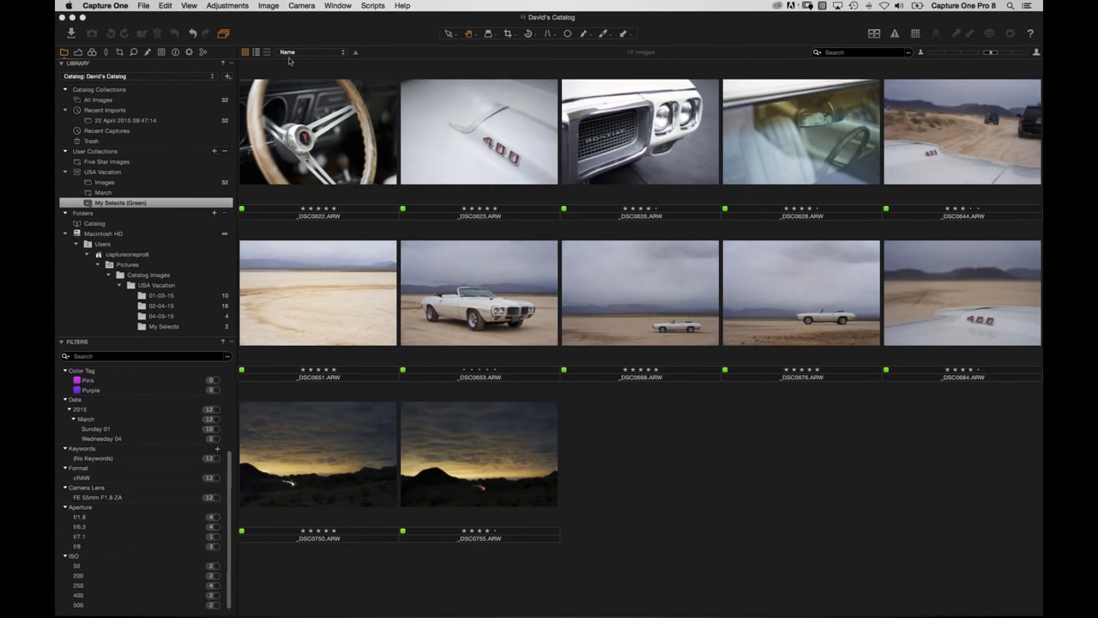
Maximise the Session Archive window and show its All Images collection.
left_click(258, 81)
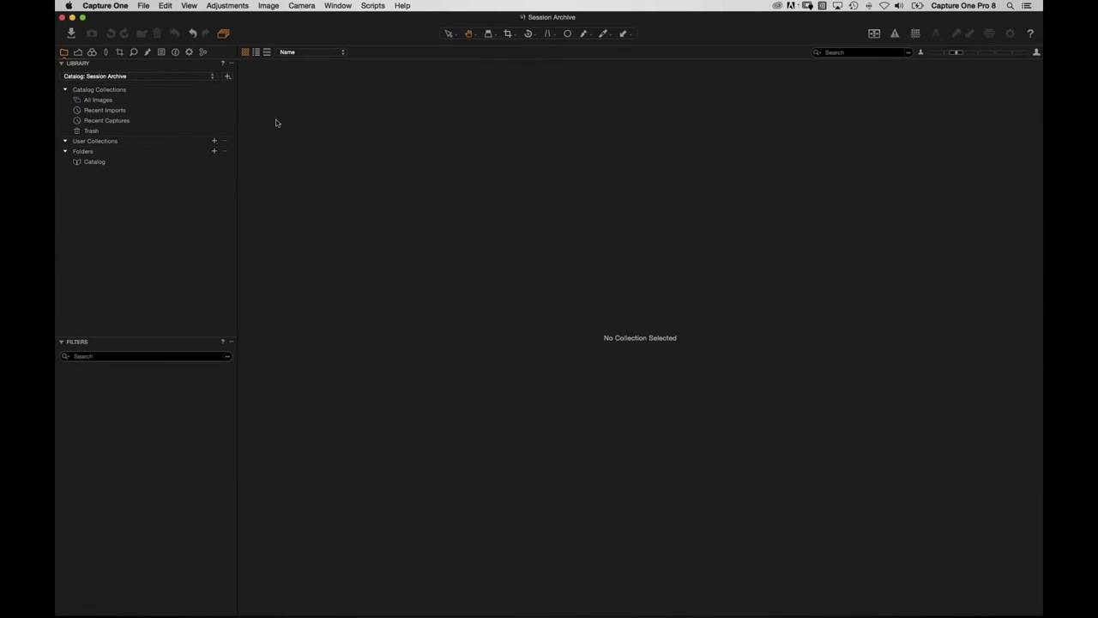
left_click(147, 121)
left_click(137, 111)
left_click(126, 101)
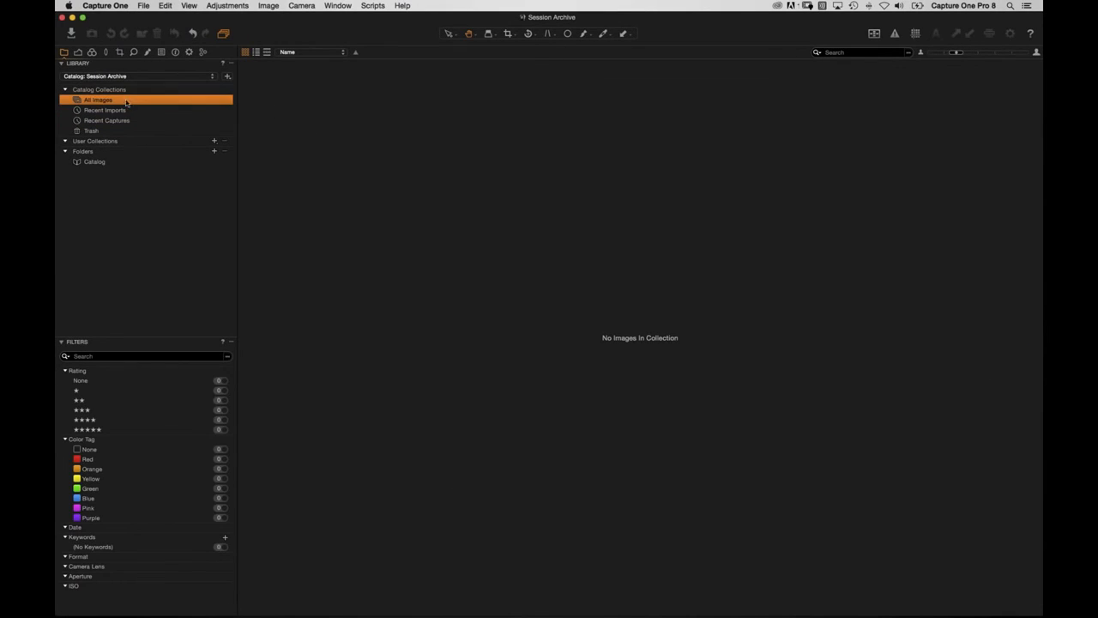
Import the USA Super Session database from Pictures into the Session Archive catalog.
left_click(143, 5)
left_click(176, 98)
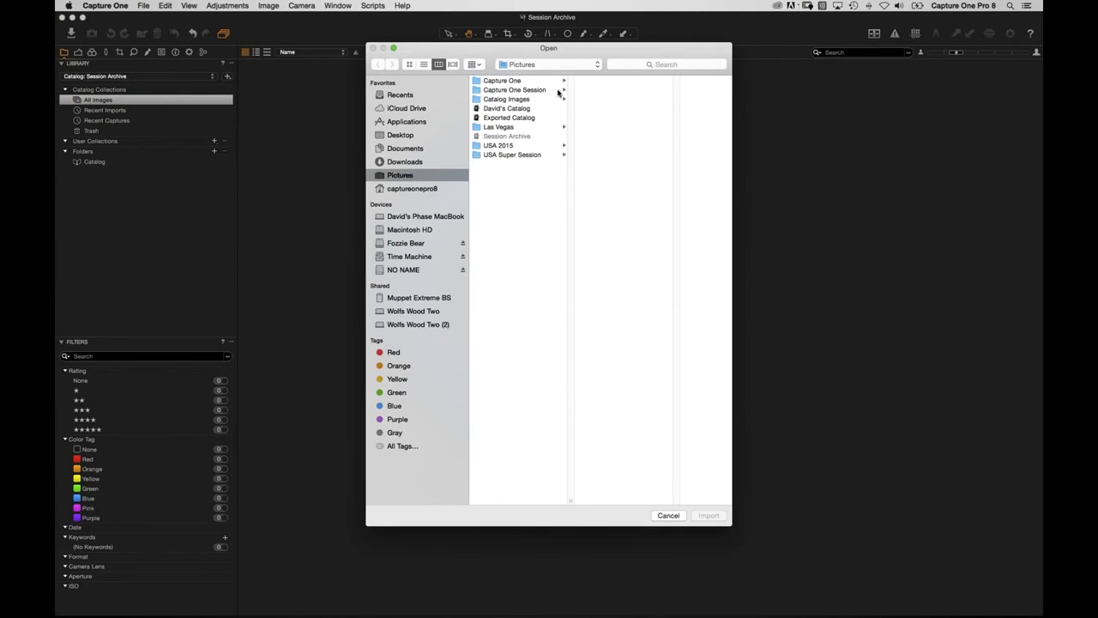
left_click(521, 155)
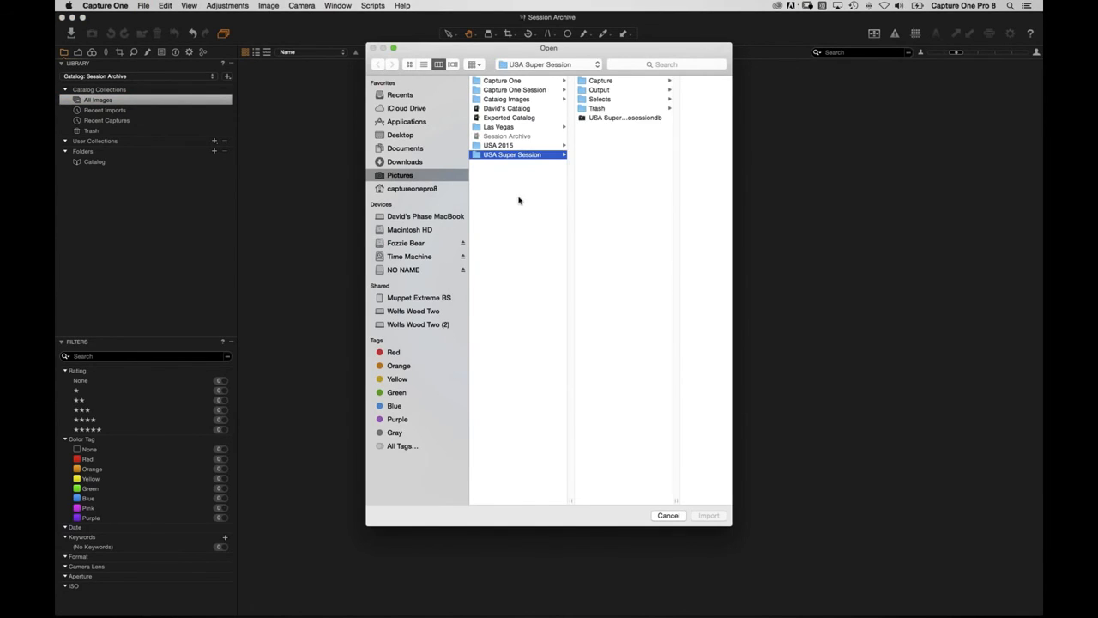
left_click(623, 120)
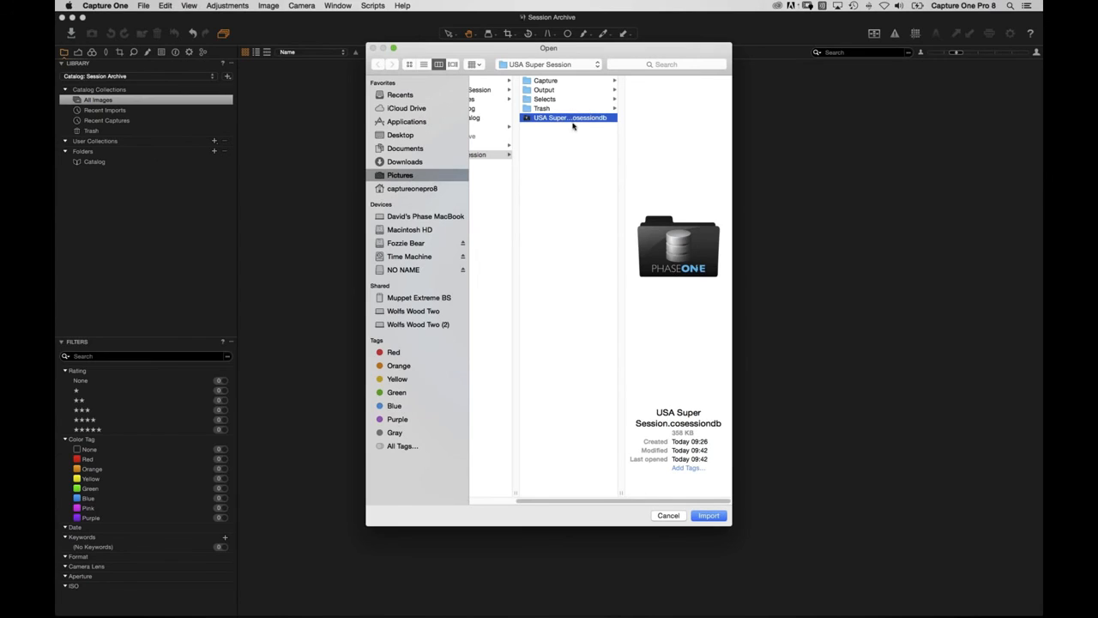
left_click(709, 517)
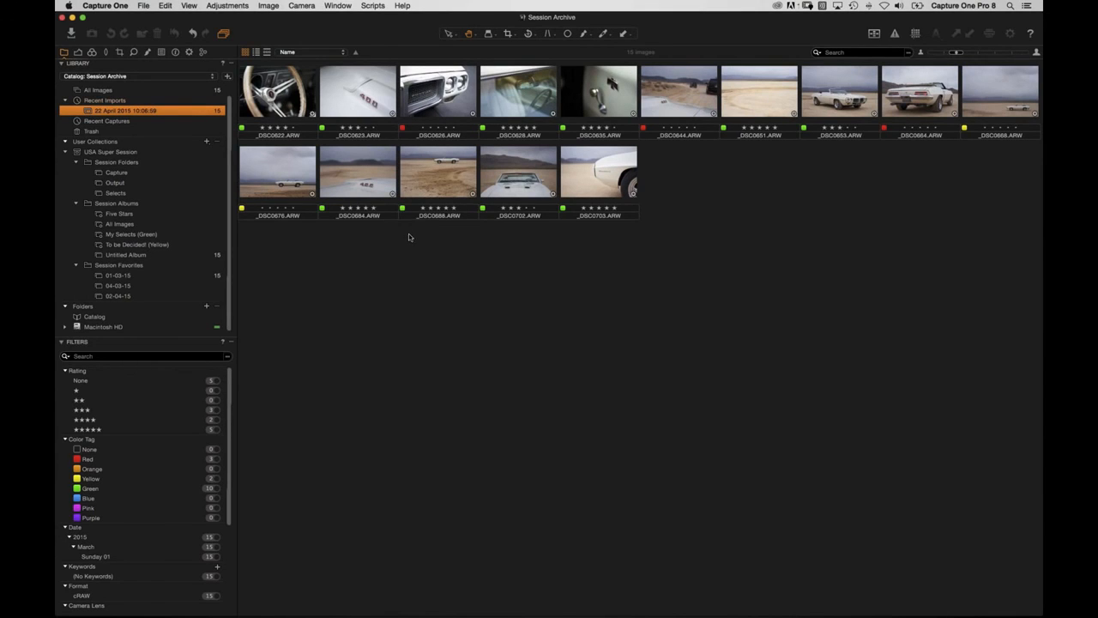
key("super+Tab")
key("super+Tab")
key("super+Tab")
key("super+Tab")
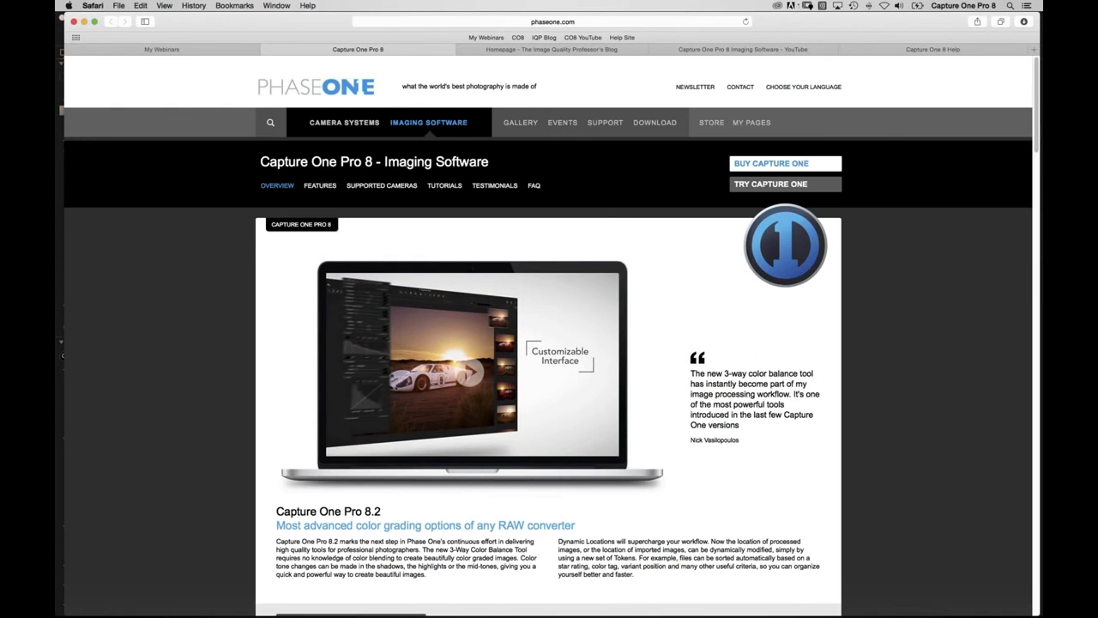
Open the Support page on phaseone.com in Safari, then return to Capture One.
left_click(607, 135)
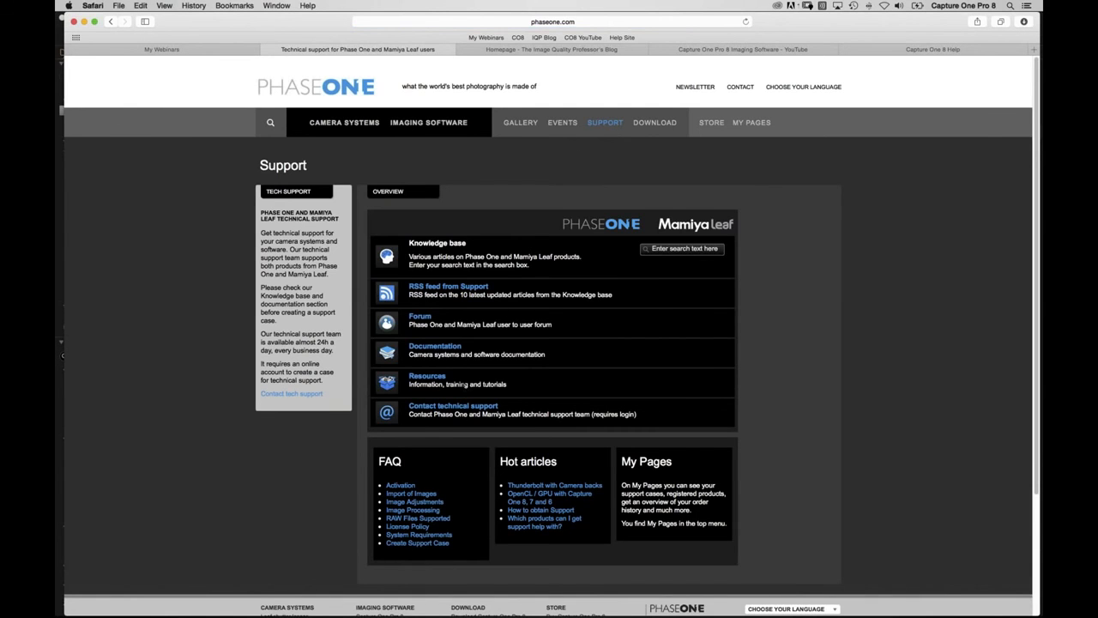
key("super+Tab")
key("super+Tab")
key("super+Tab")
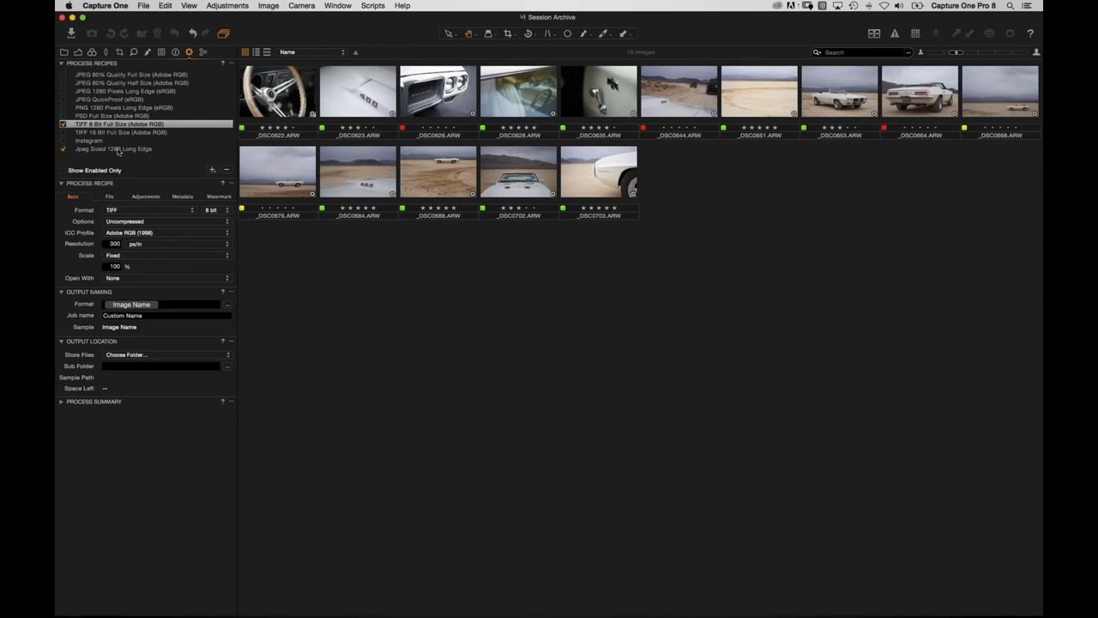
Open _DSC0702 in the viewer and enable only Instagram, disabling TIFF 8 Bit and Jpeg Sized 1280.
left_click(101, 141)
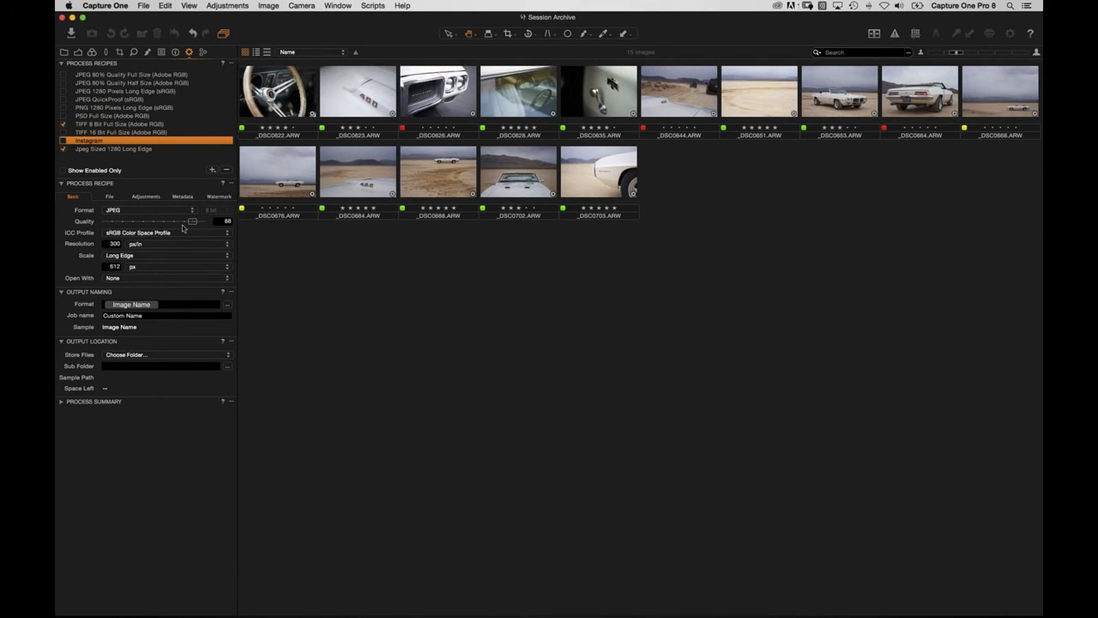
double_click(525, 182)
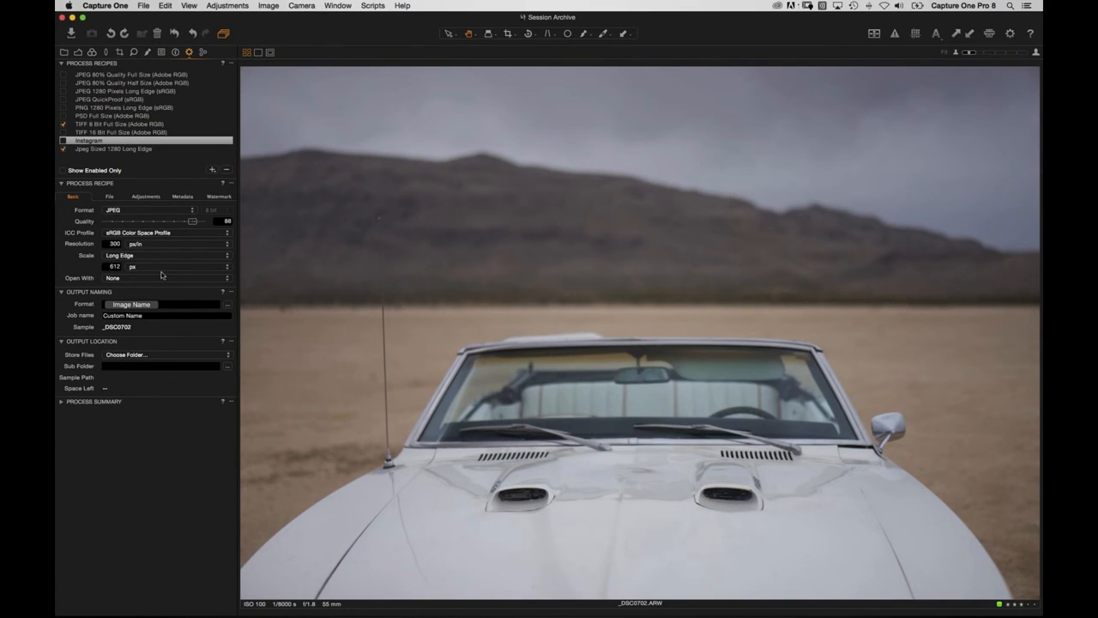
left_click(65, 125)
left_click(62, 149)
left_click(64, 140)
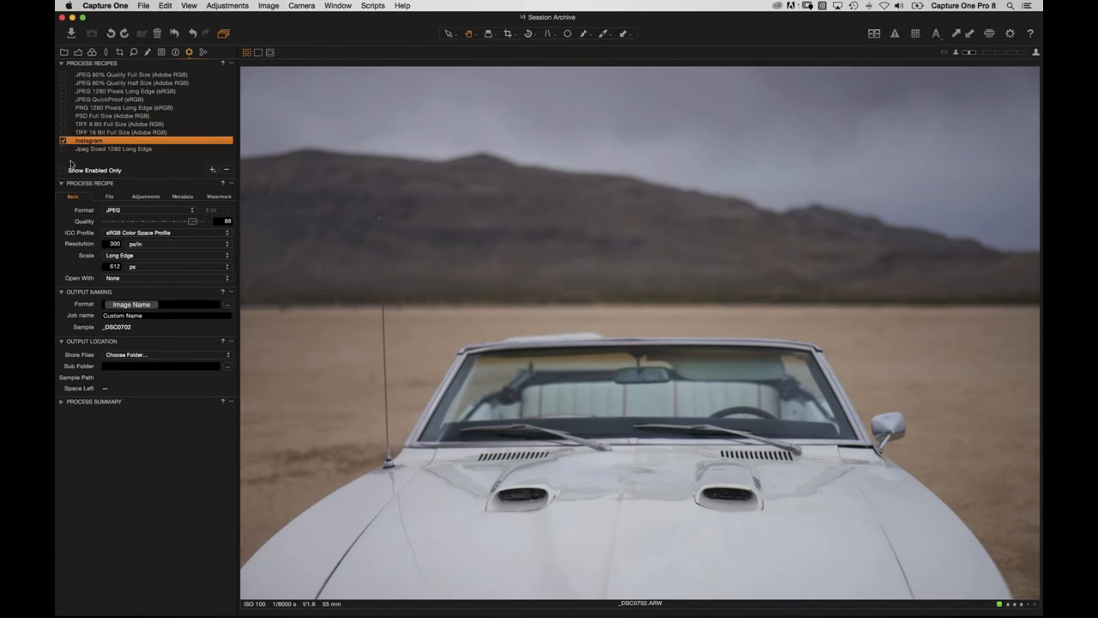
Draw and adjust a 1 x 1 square crop over the car on _DSC0702.
left_click(509, 34)
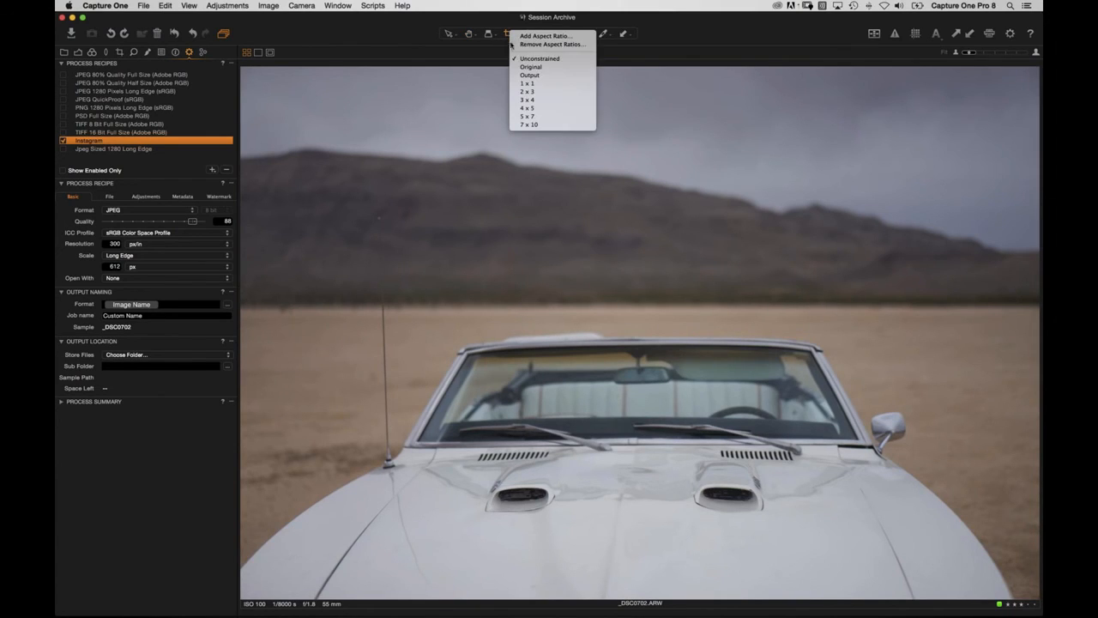
left_click(468, 241)
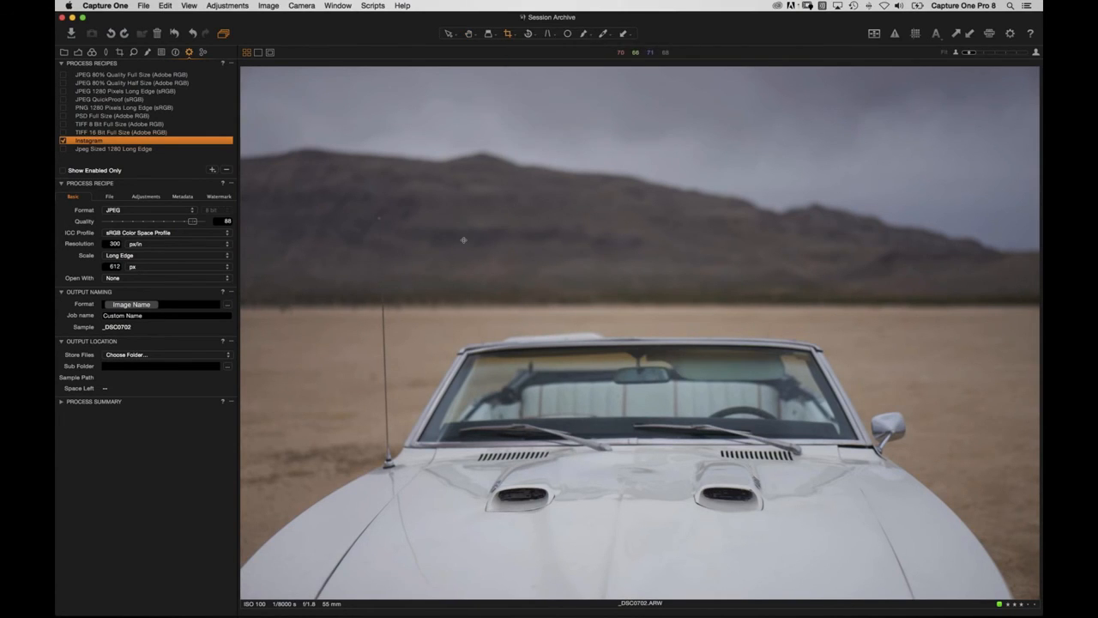
left_click_drag(358, 106, 789, 516)
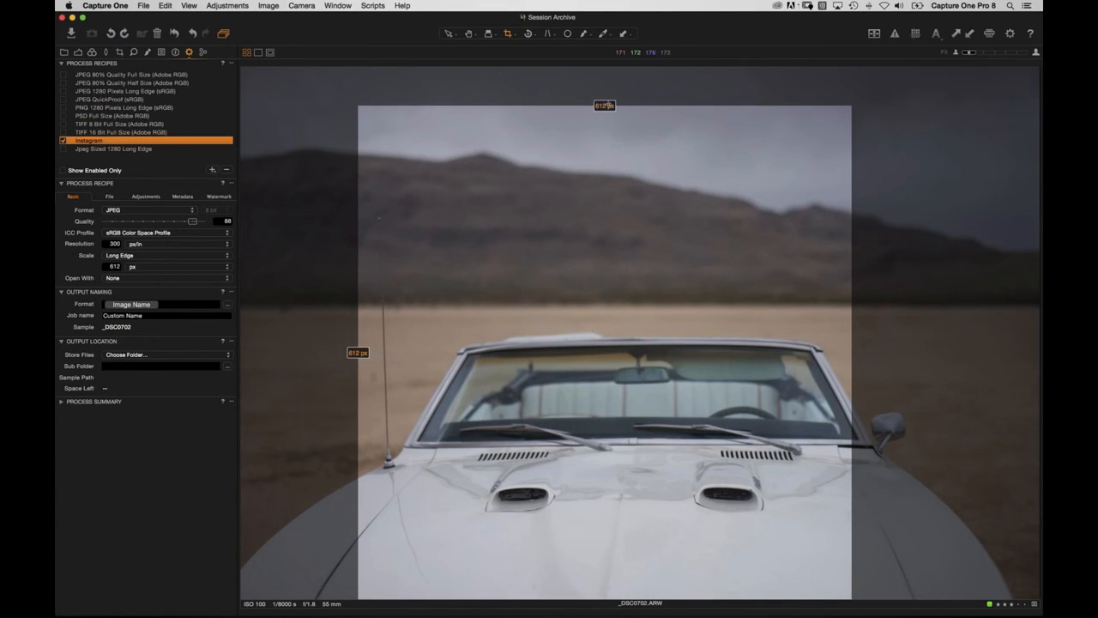
left_click_drag(599, 258, 631, 278)
left_click_drag(835, 574, 757, 484)
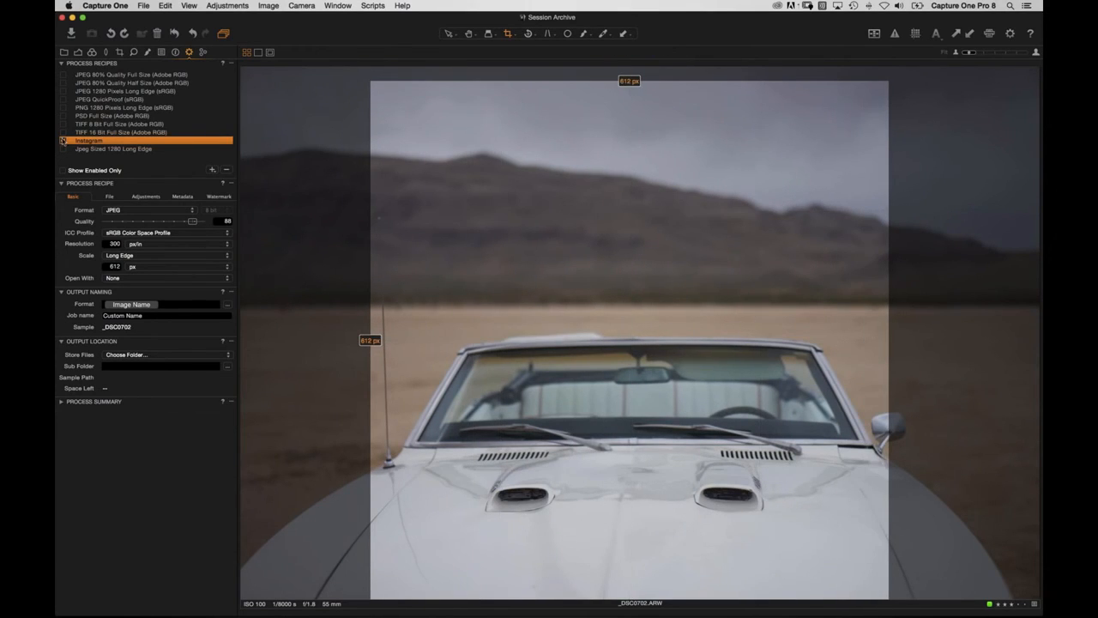
left_click(110, 197)
left_click(111, 211)
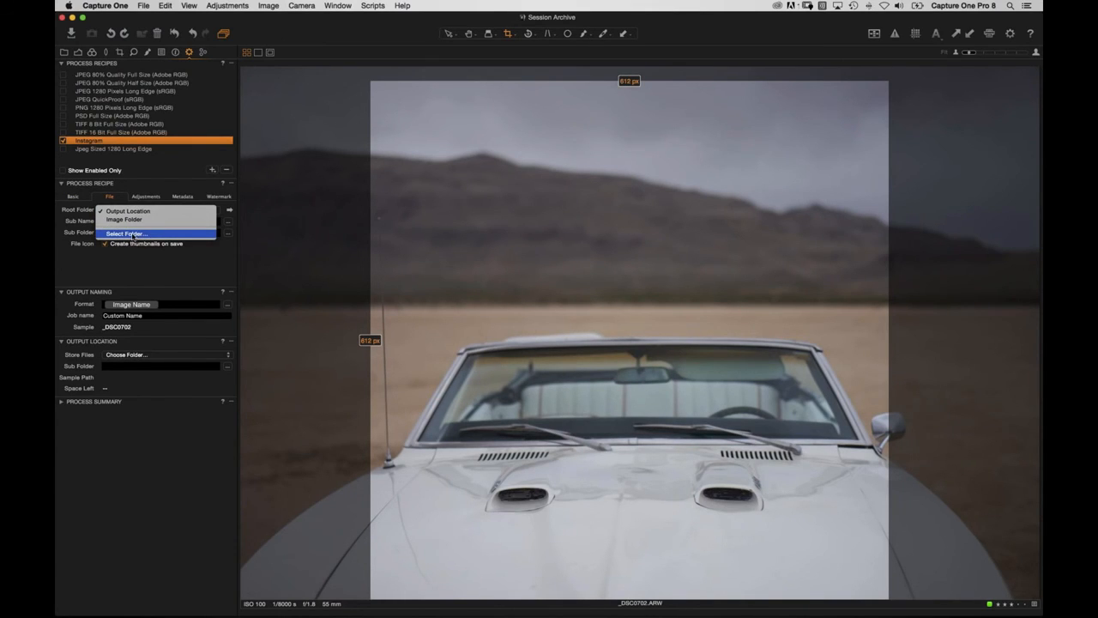
Keep the Instagram recipe's root folder as Output Location, saving into an Instagram sub folder.
left_click(135, 274)
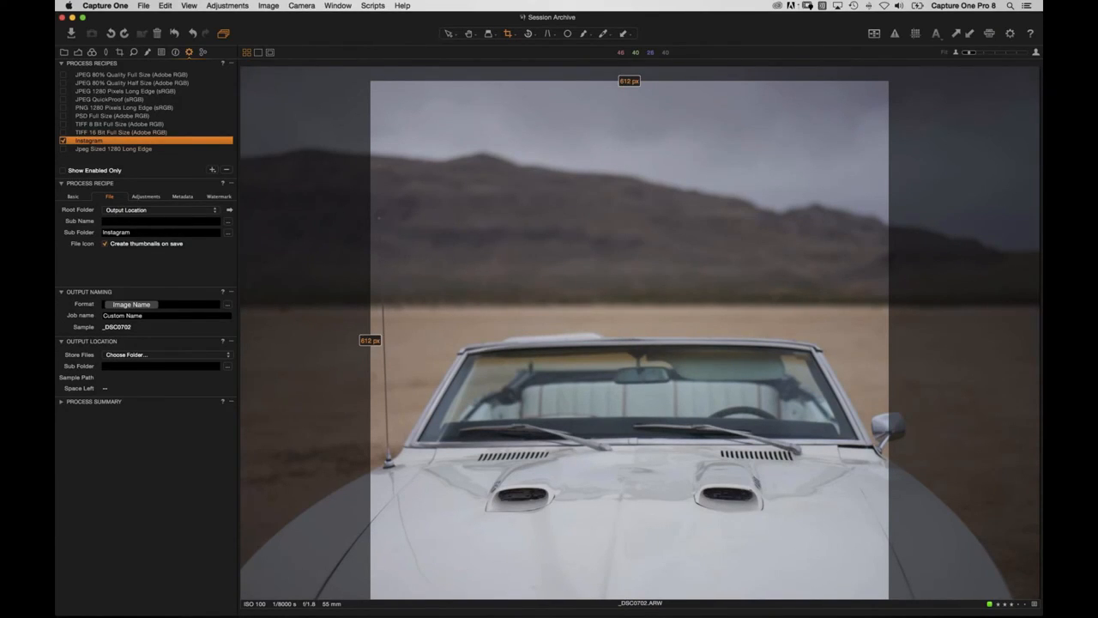
left_click(339, 6)
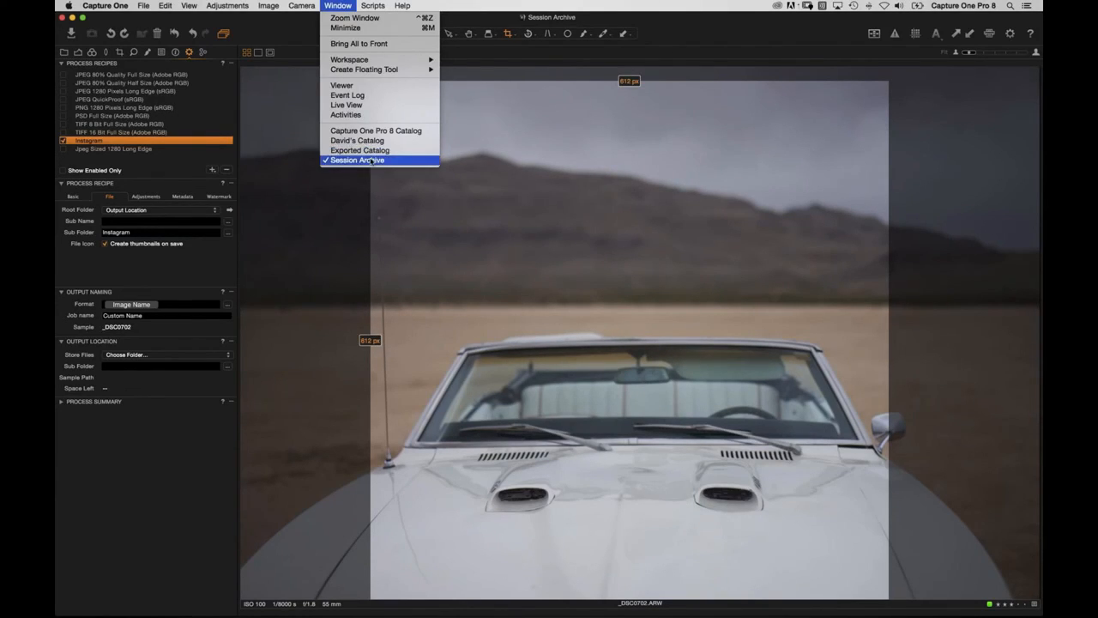
Back in the Session Archive Library, expand Folders down to USA Super Session > Capture and select it.
left_click(371, 161)
left_click(64, 52)
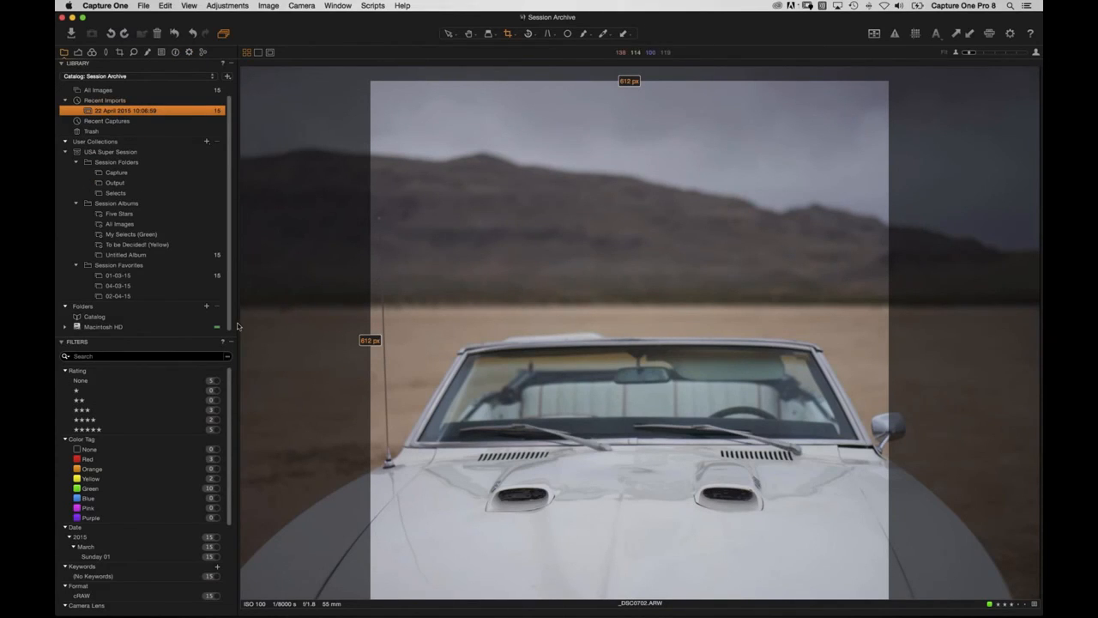
left_click(63, 328)
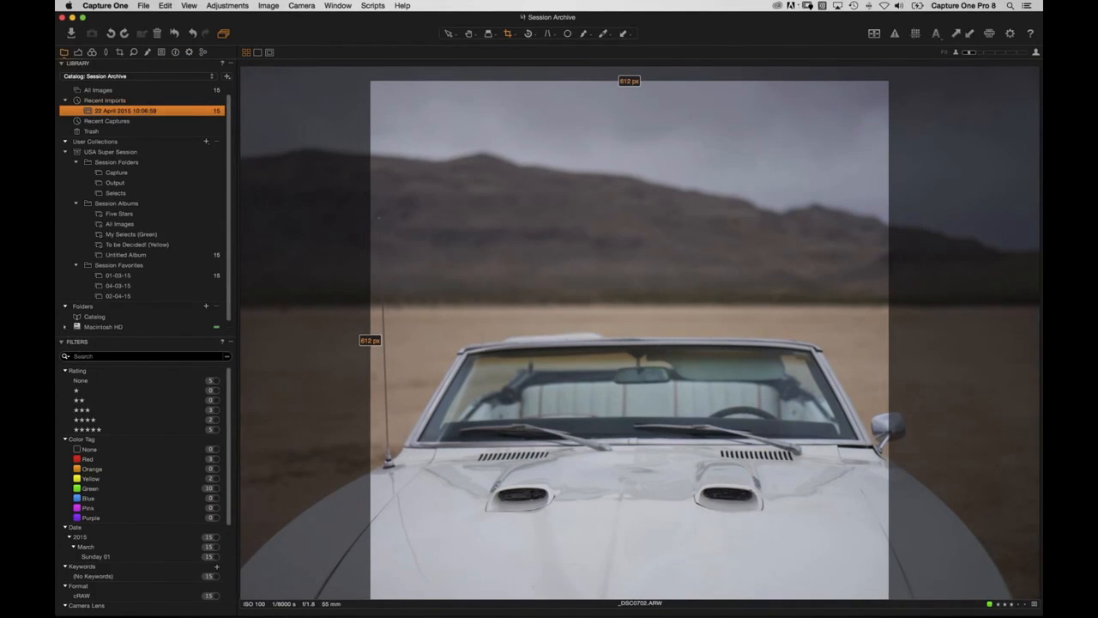
left_click(63, 342)
left_click(77, 347)
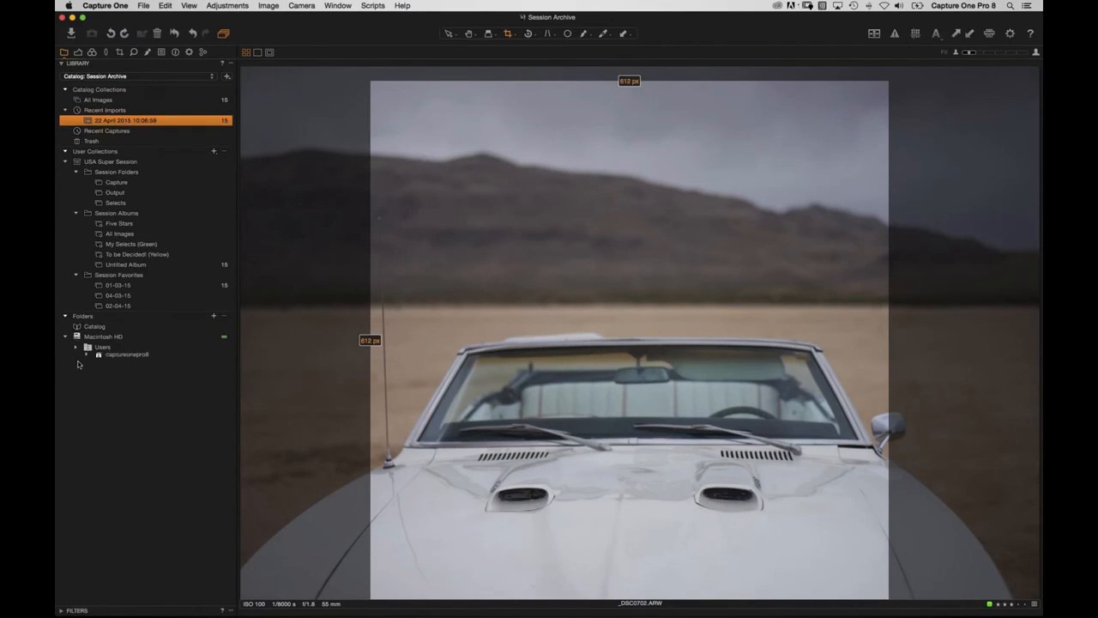
left_click(87, 357)
left_click(97, 368)
left_click(107, 377)
left_click(119, 388)
left_click(159, 398)
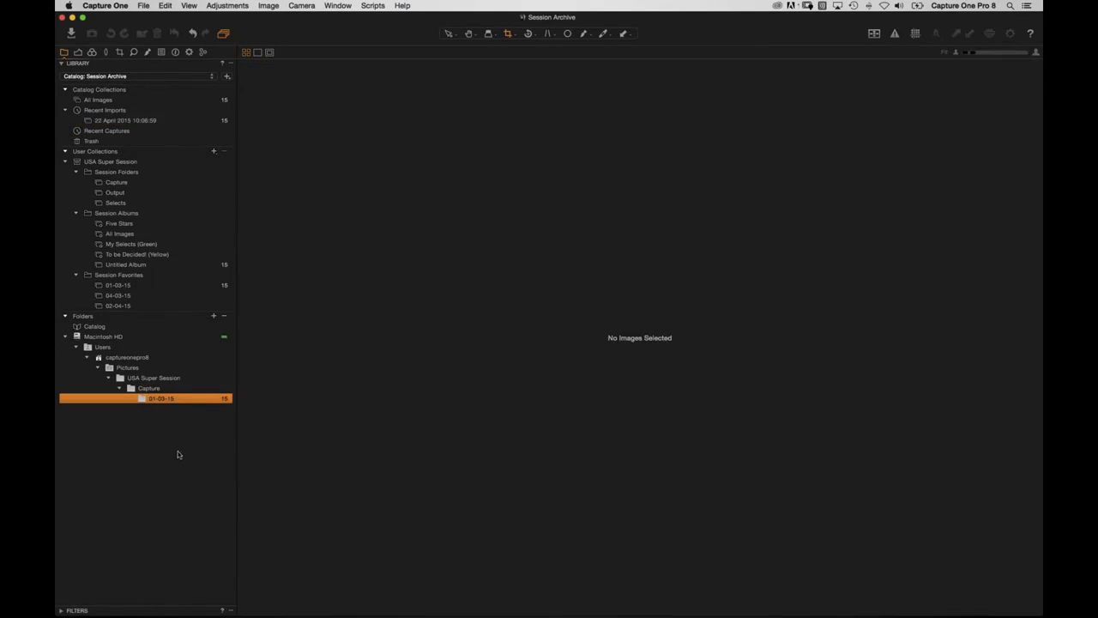
left_click(126, 389)
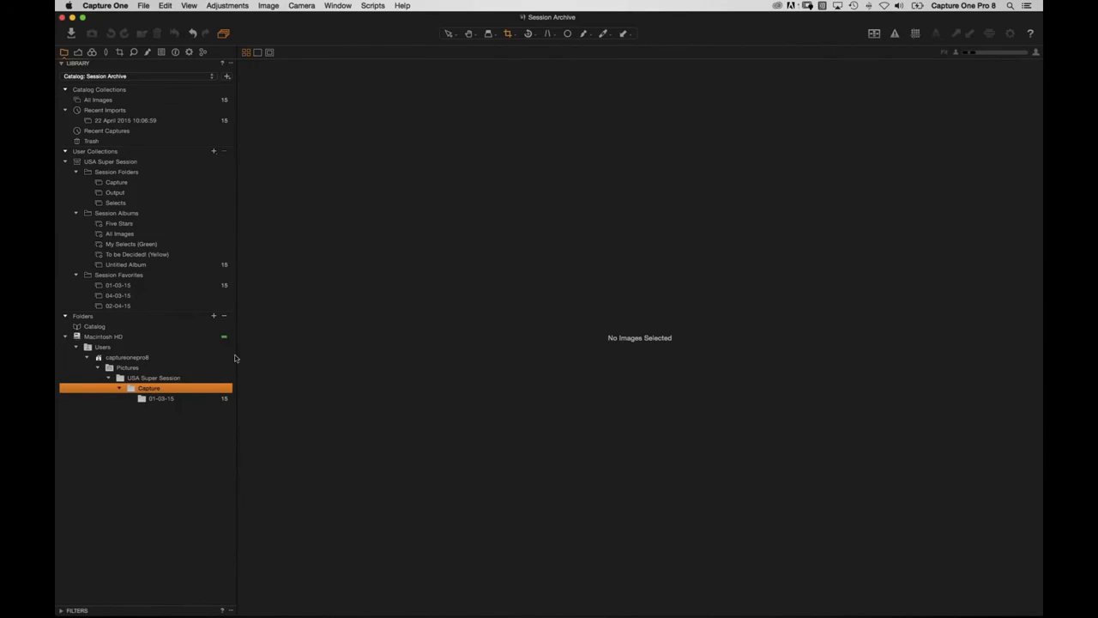
Select All Images, reopen the filters, and show the 22 April 2015 import's images.
left_click(118, 101)
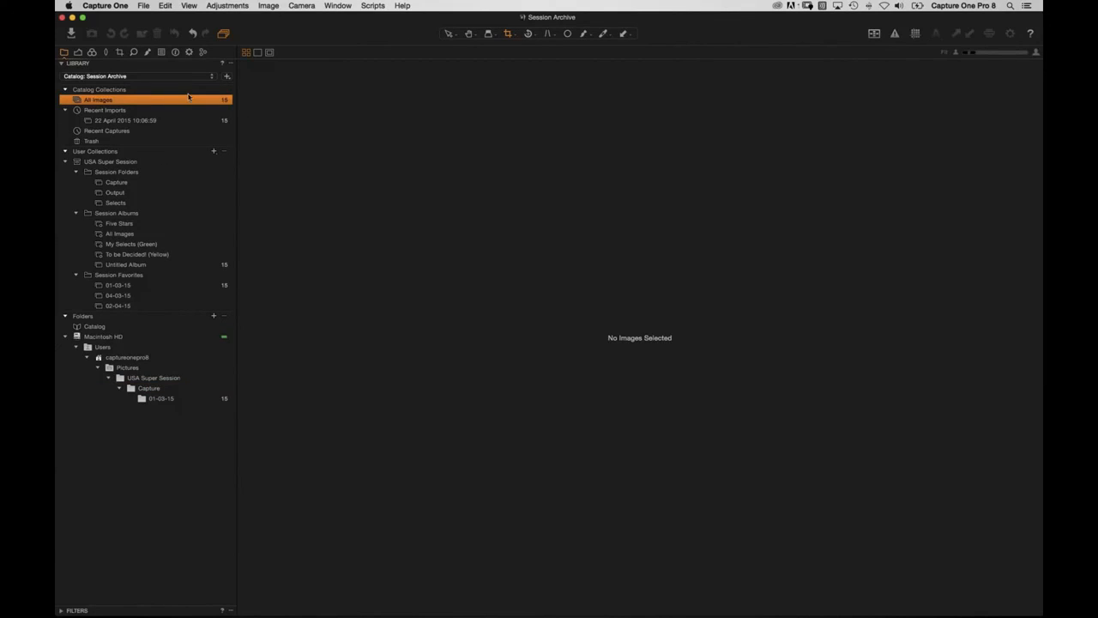
left_click(65, 610)
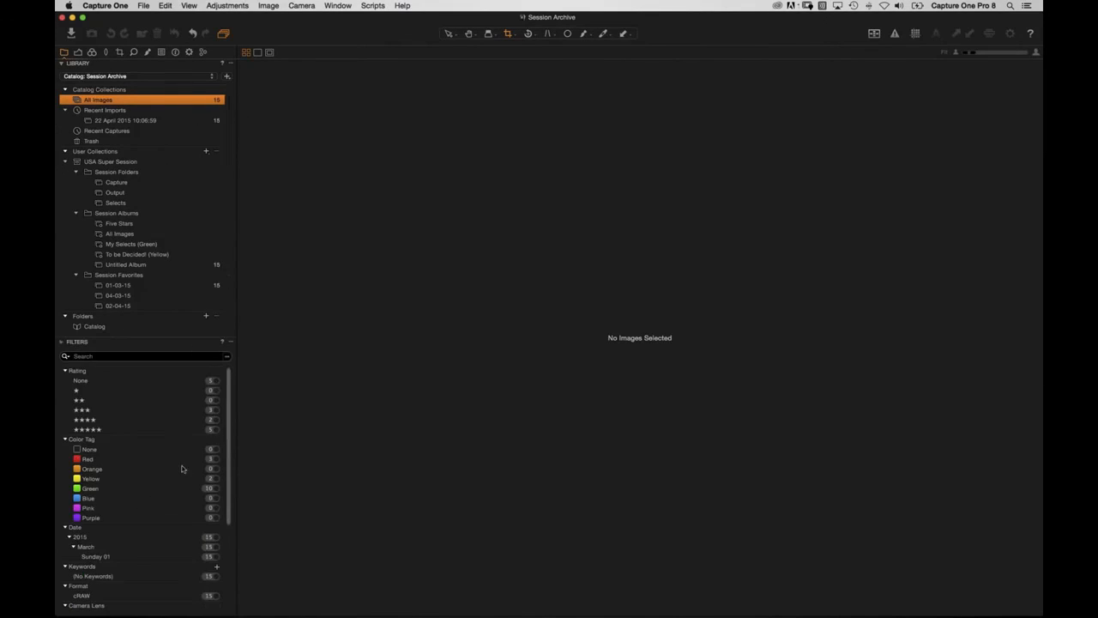
left_click(129, 120)
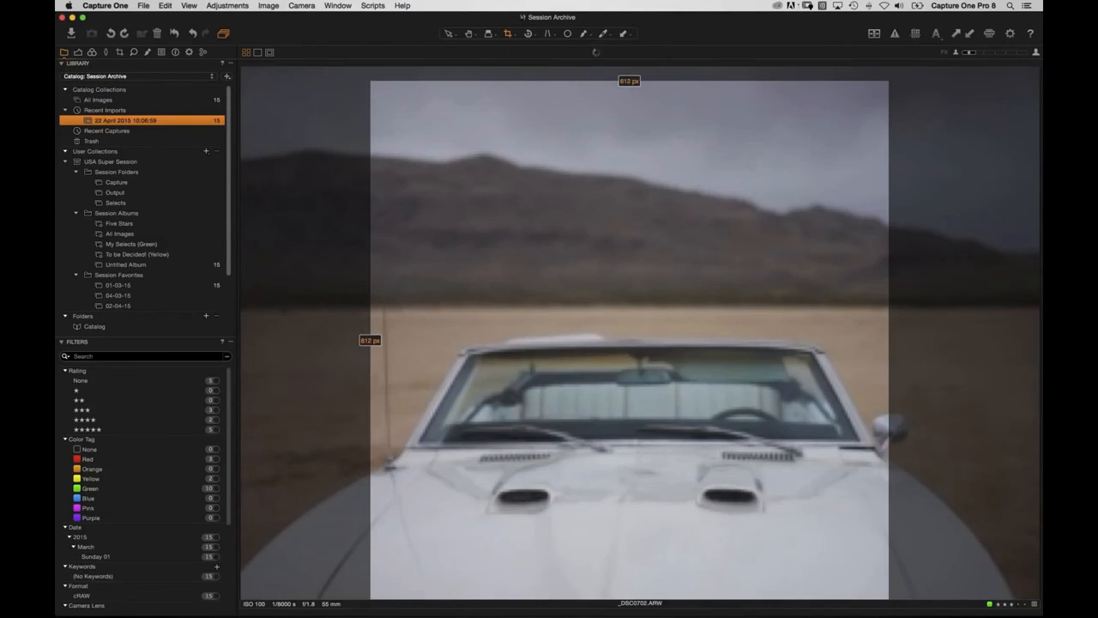